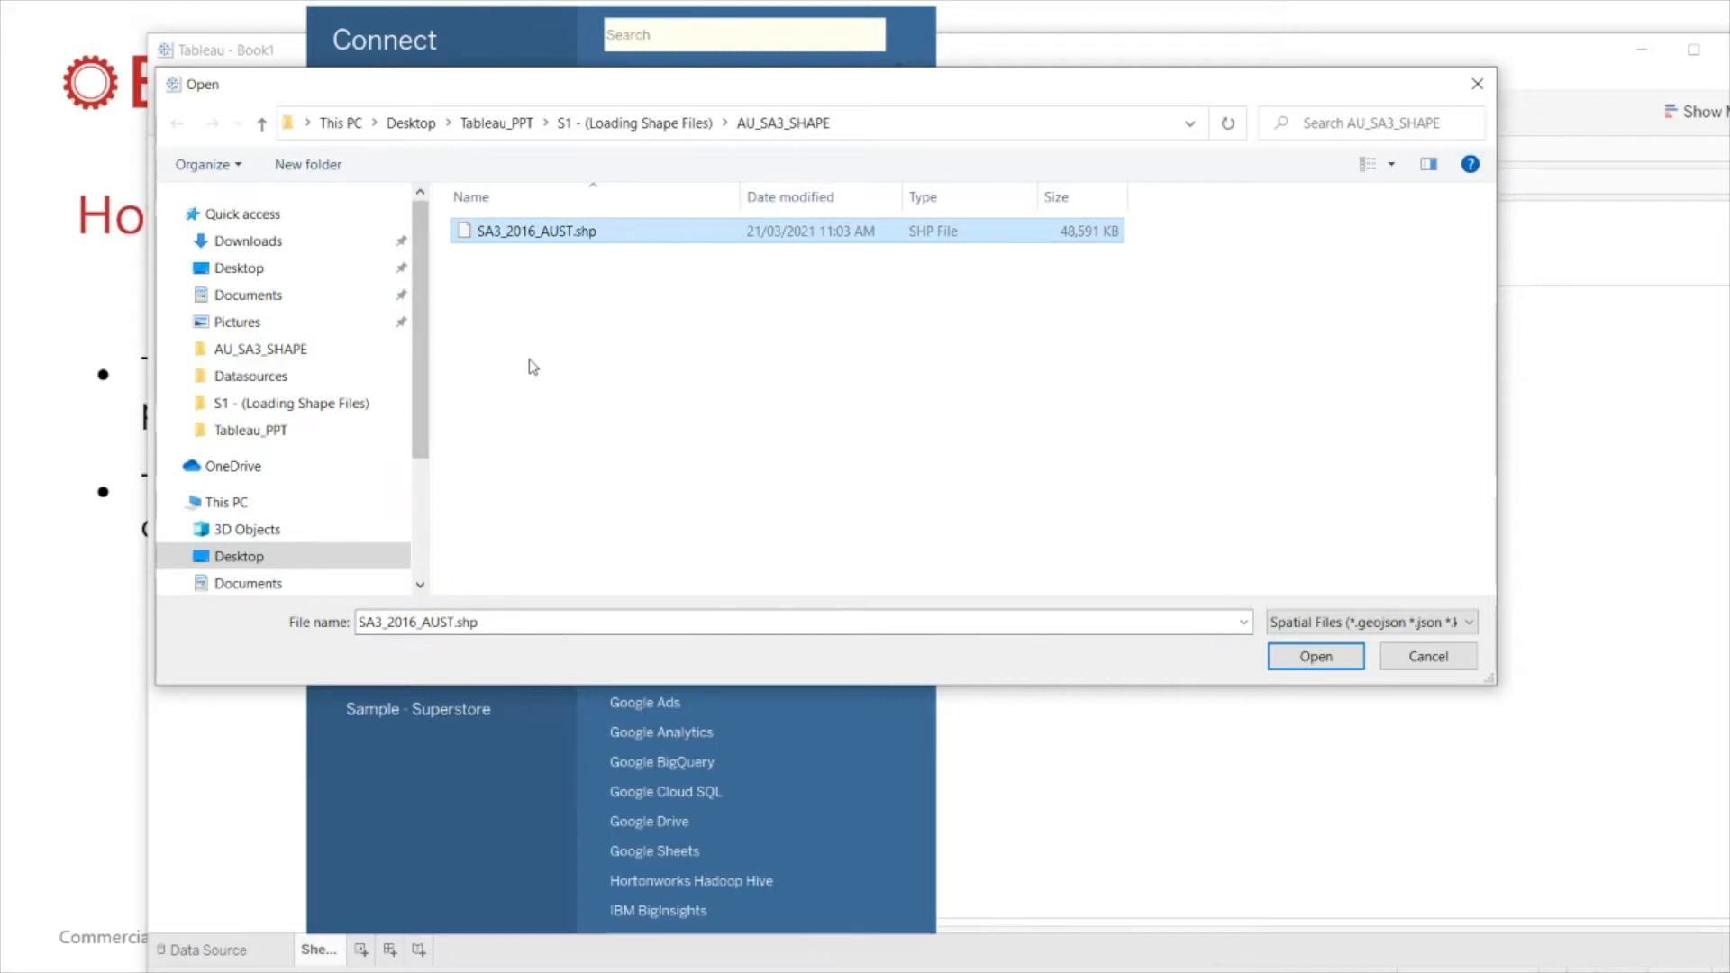
Step: Connect to the spatial file SA3_2016_AUST.shp and switch the connection from live to an extract
left_click(1317, 657)
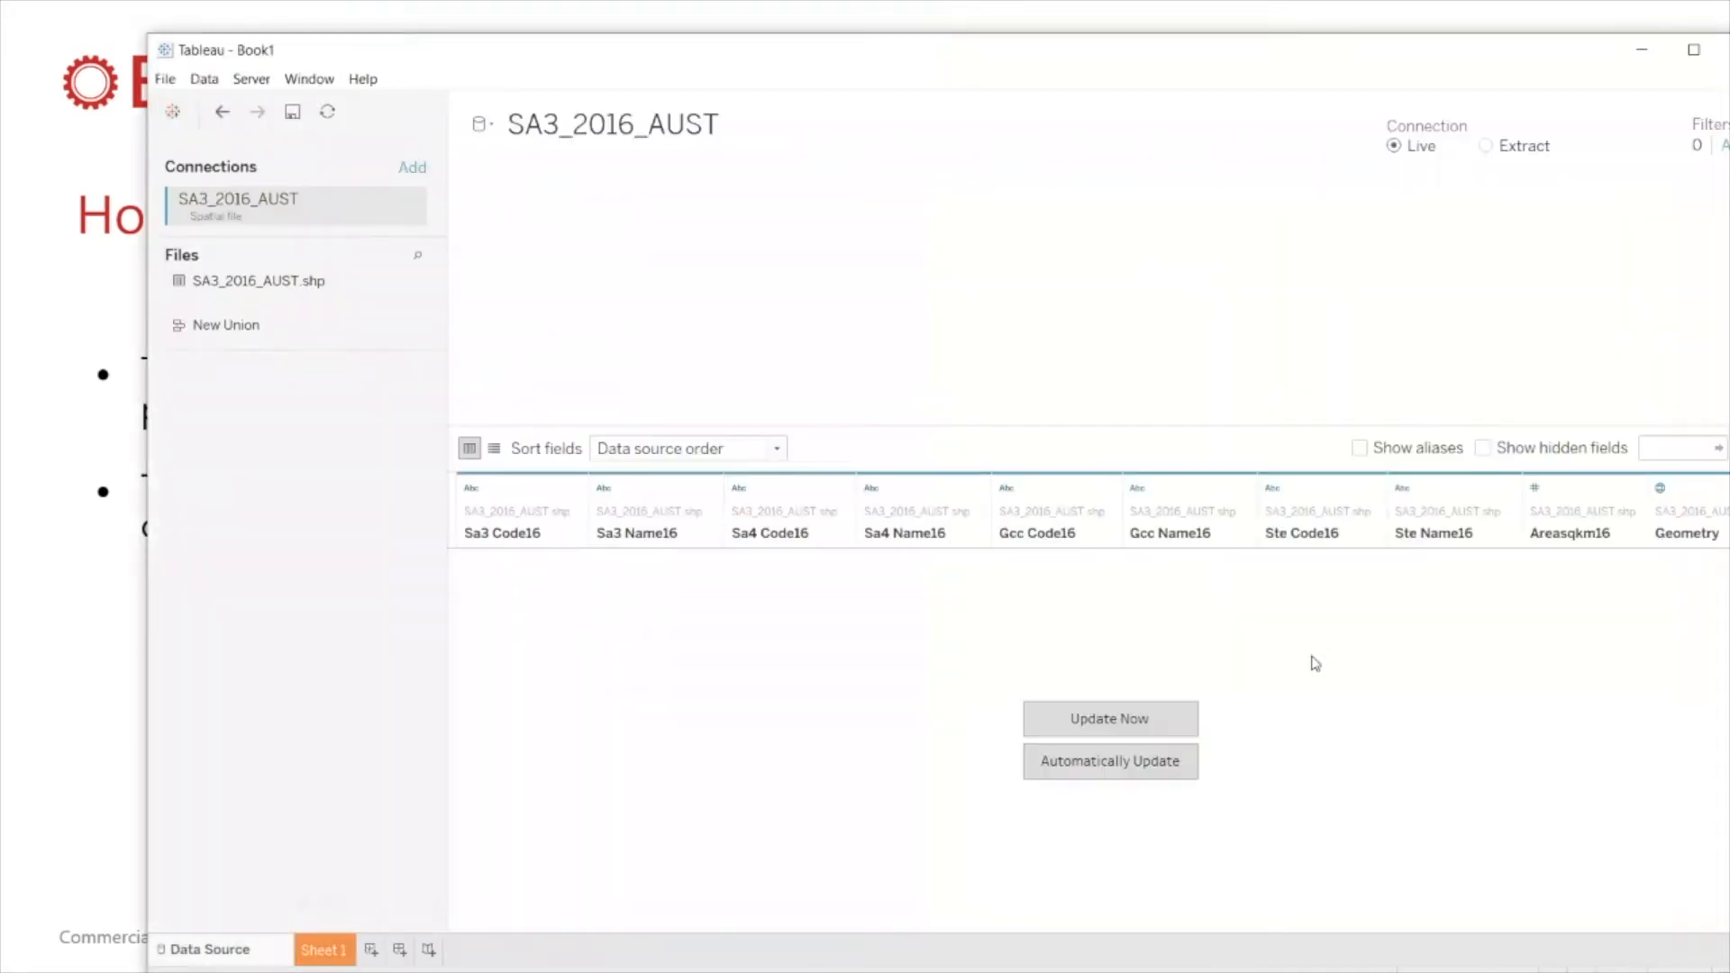
left_click_drag(1054, 70, 988, 41)
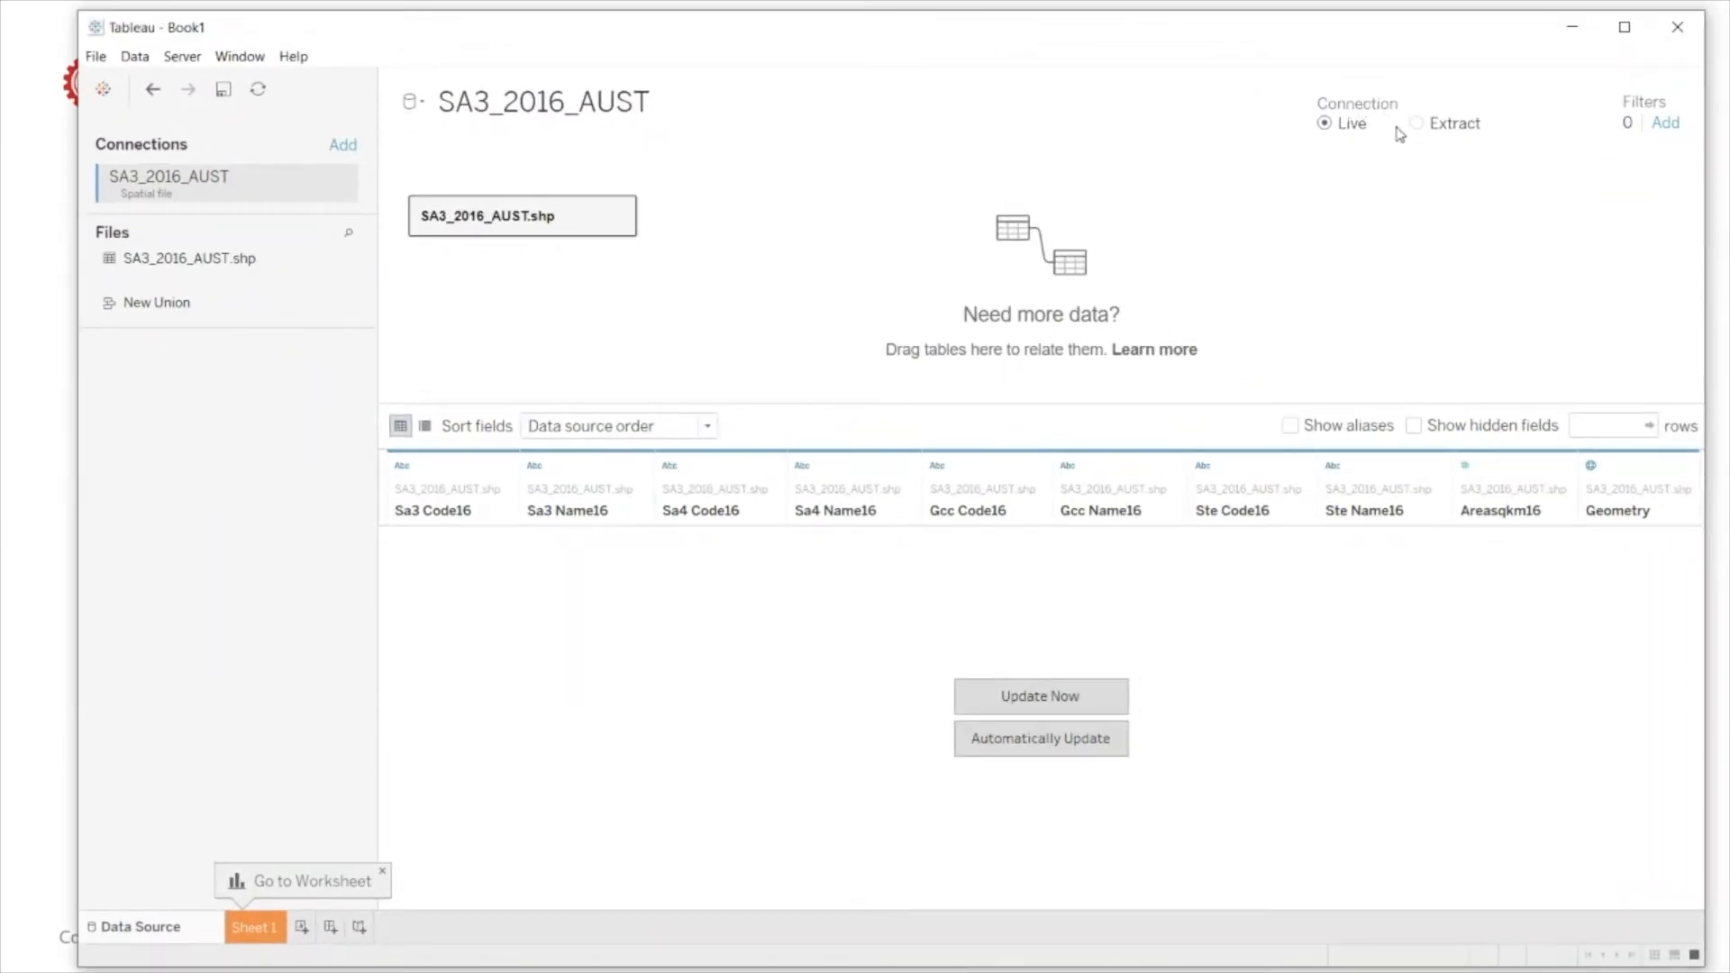
left_click(1415, 126)
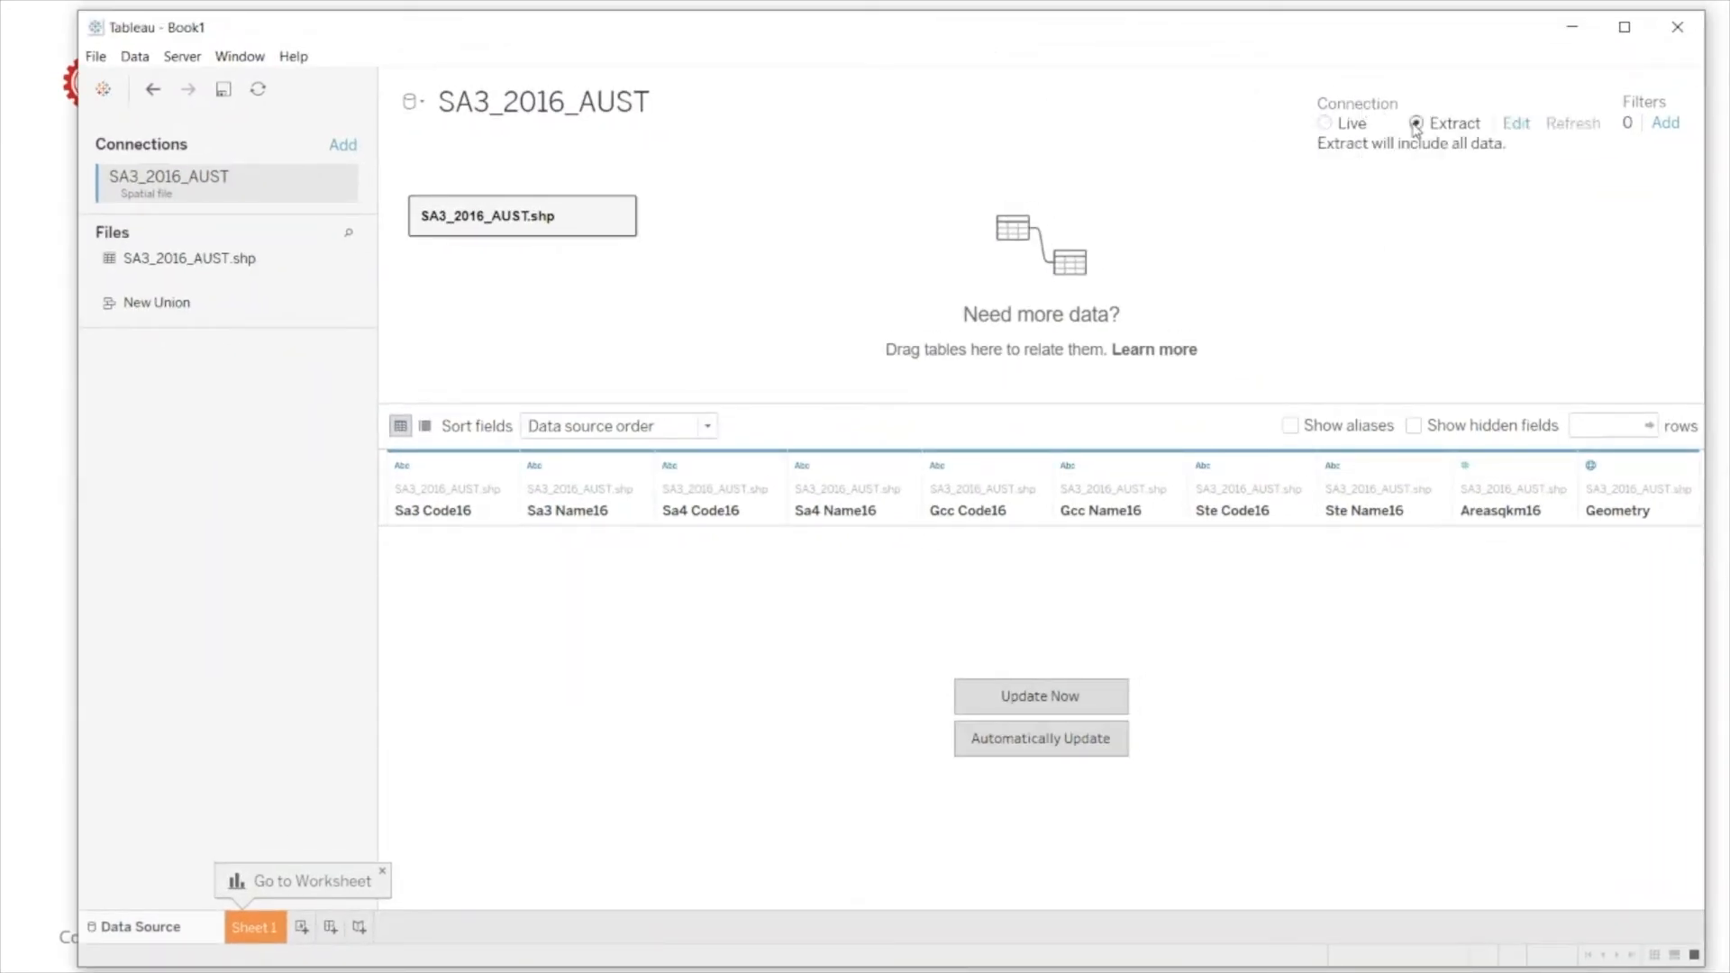
Step: Save the extract as SA3_2016_AUST in the Datasources folder, replacing the existing file, and go to Sheet 1
left_click(254, 928)
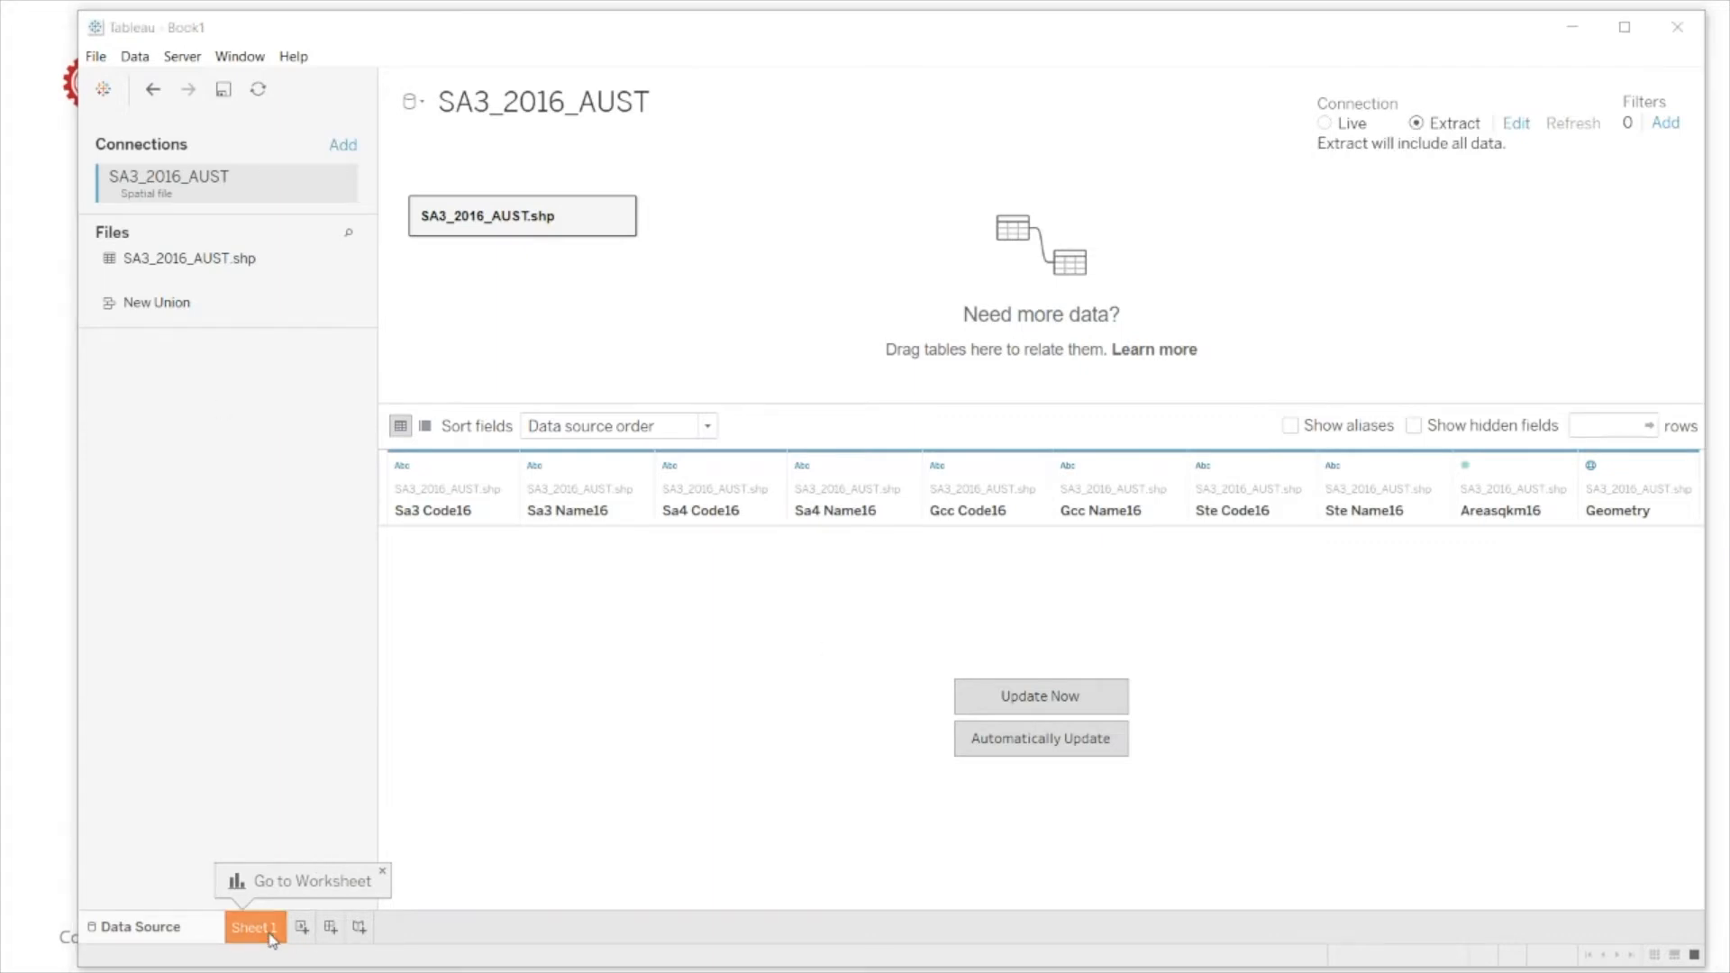
left_click(1246, 635)
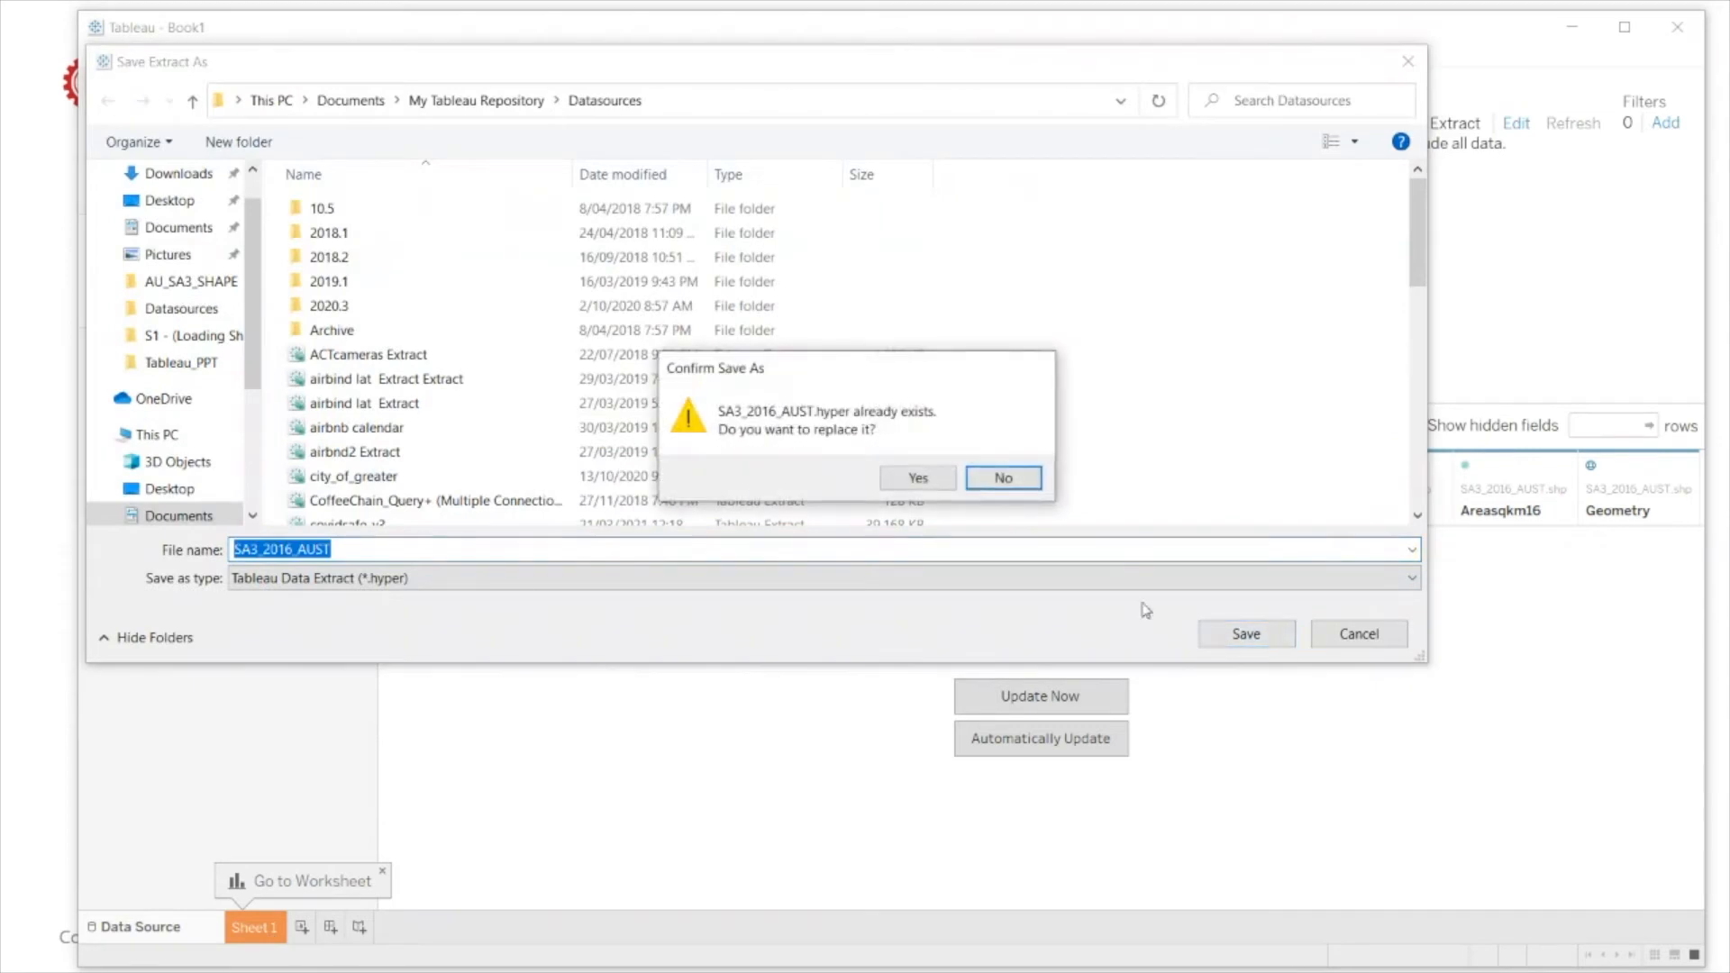
left_click(913, 477)
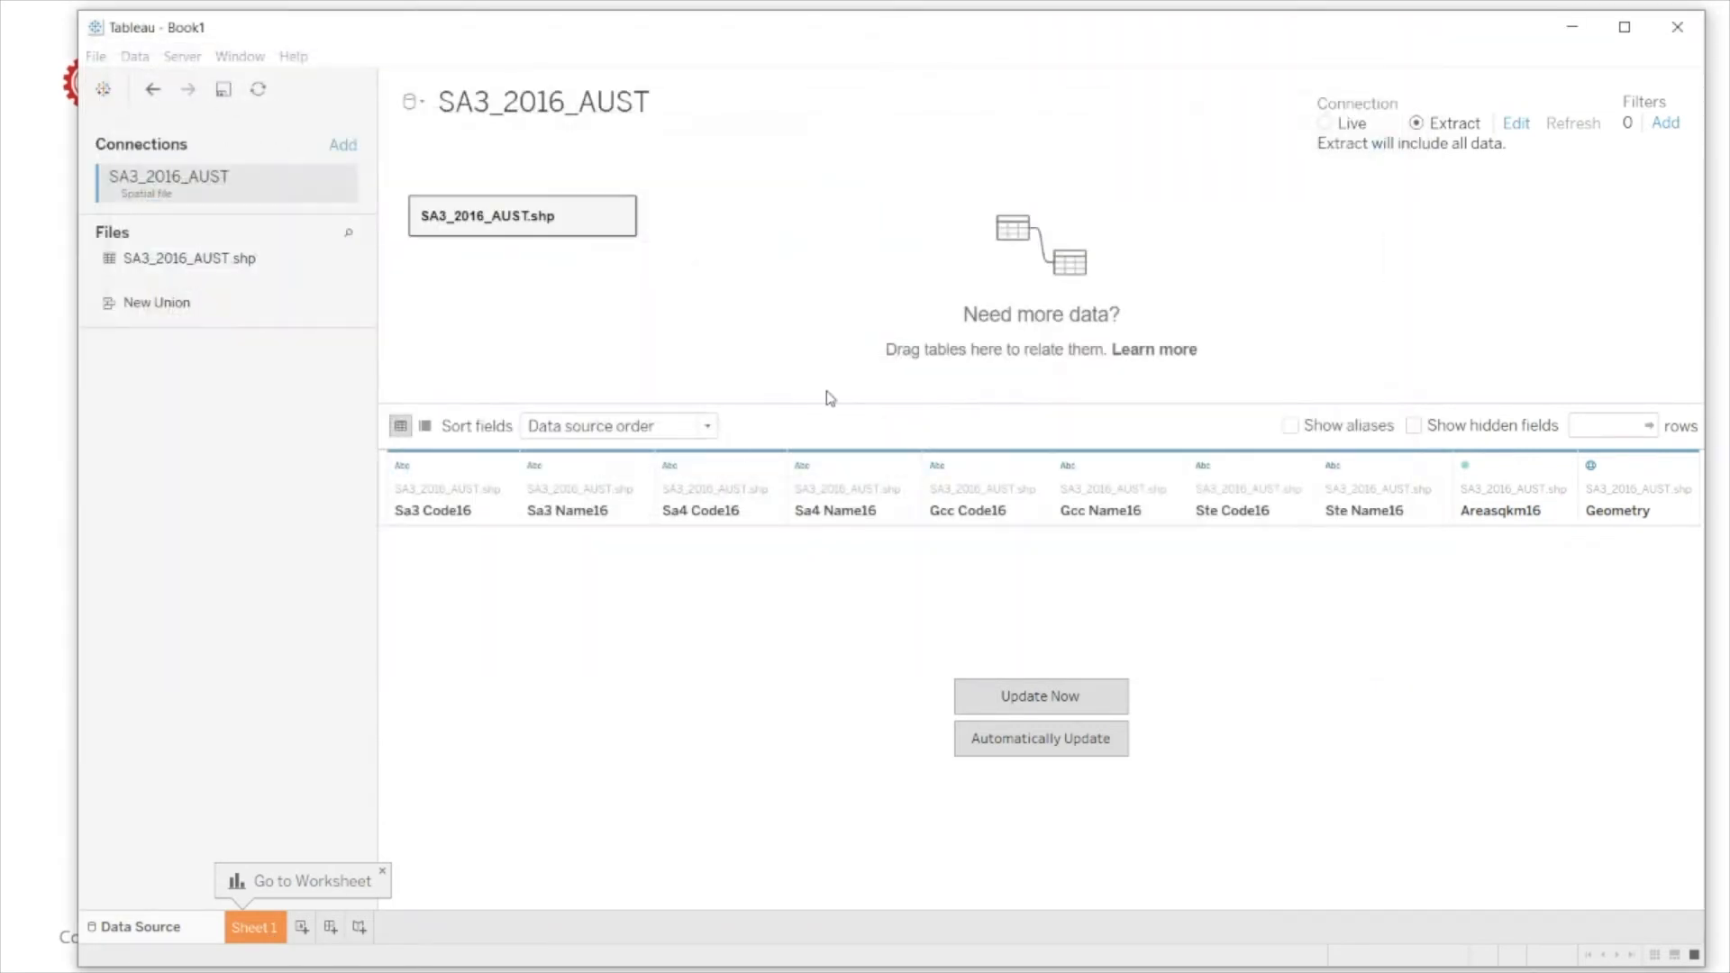
left_click(255, 926)
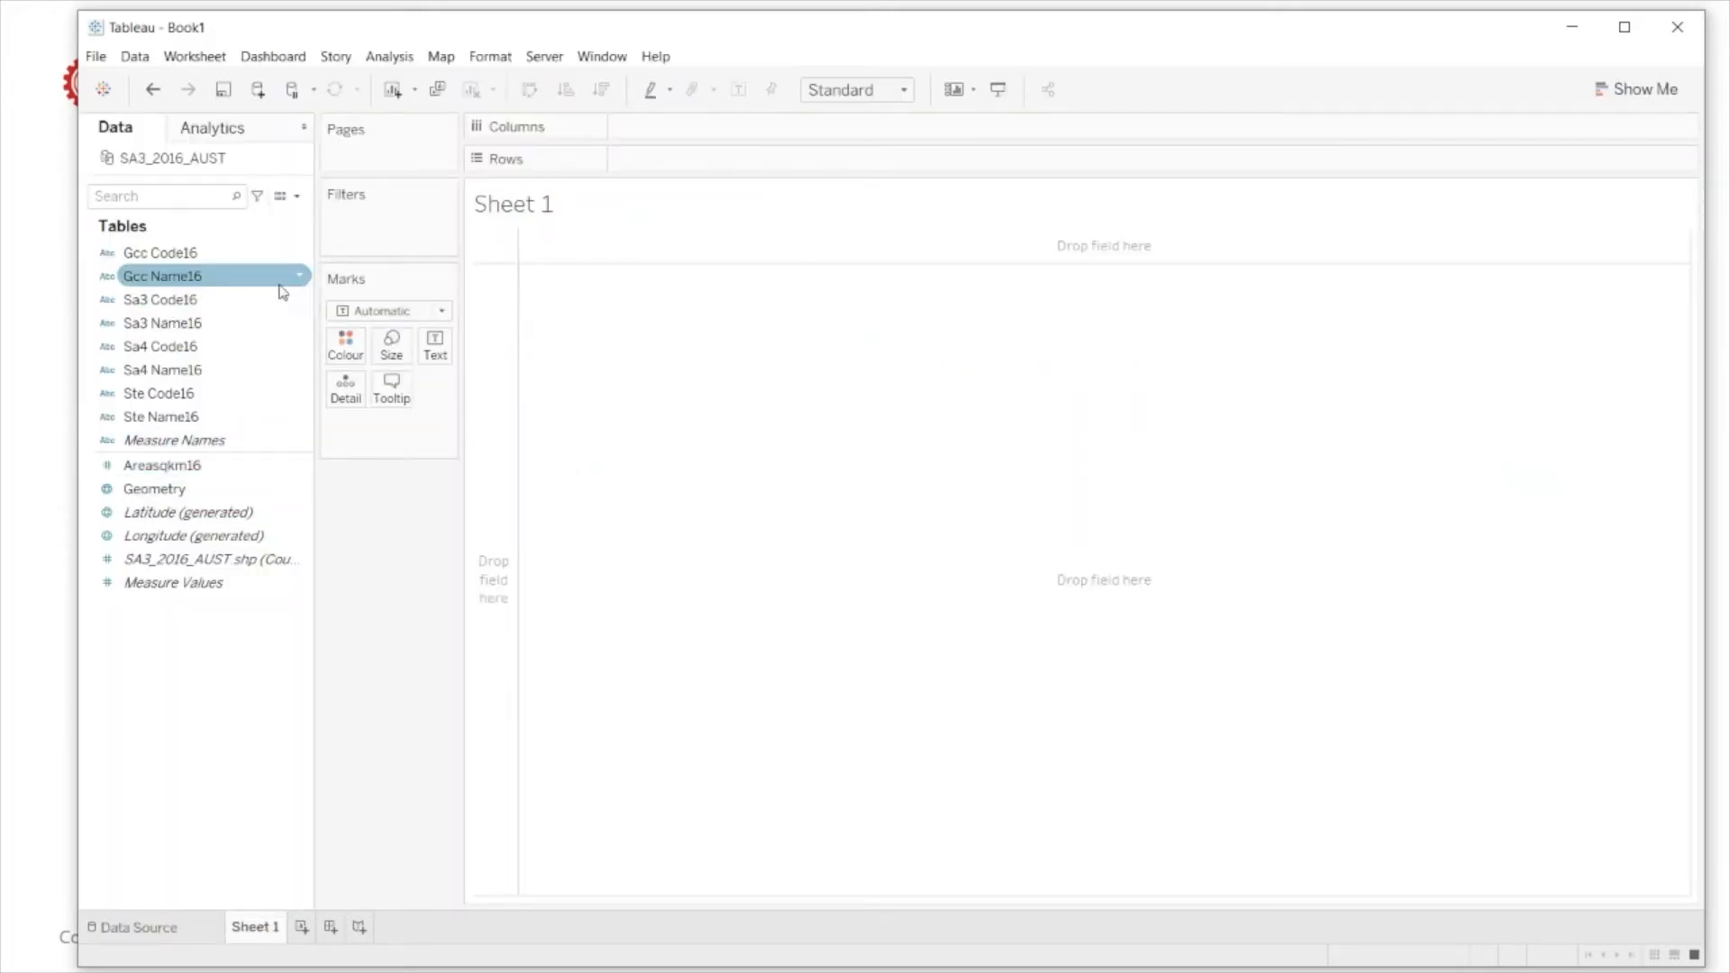
Step: Plot the Geometry field of SA3_2016_AUST as a map on Sheet 1
left_click(179, 494)
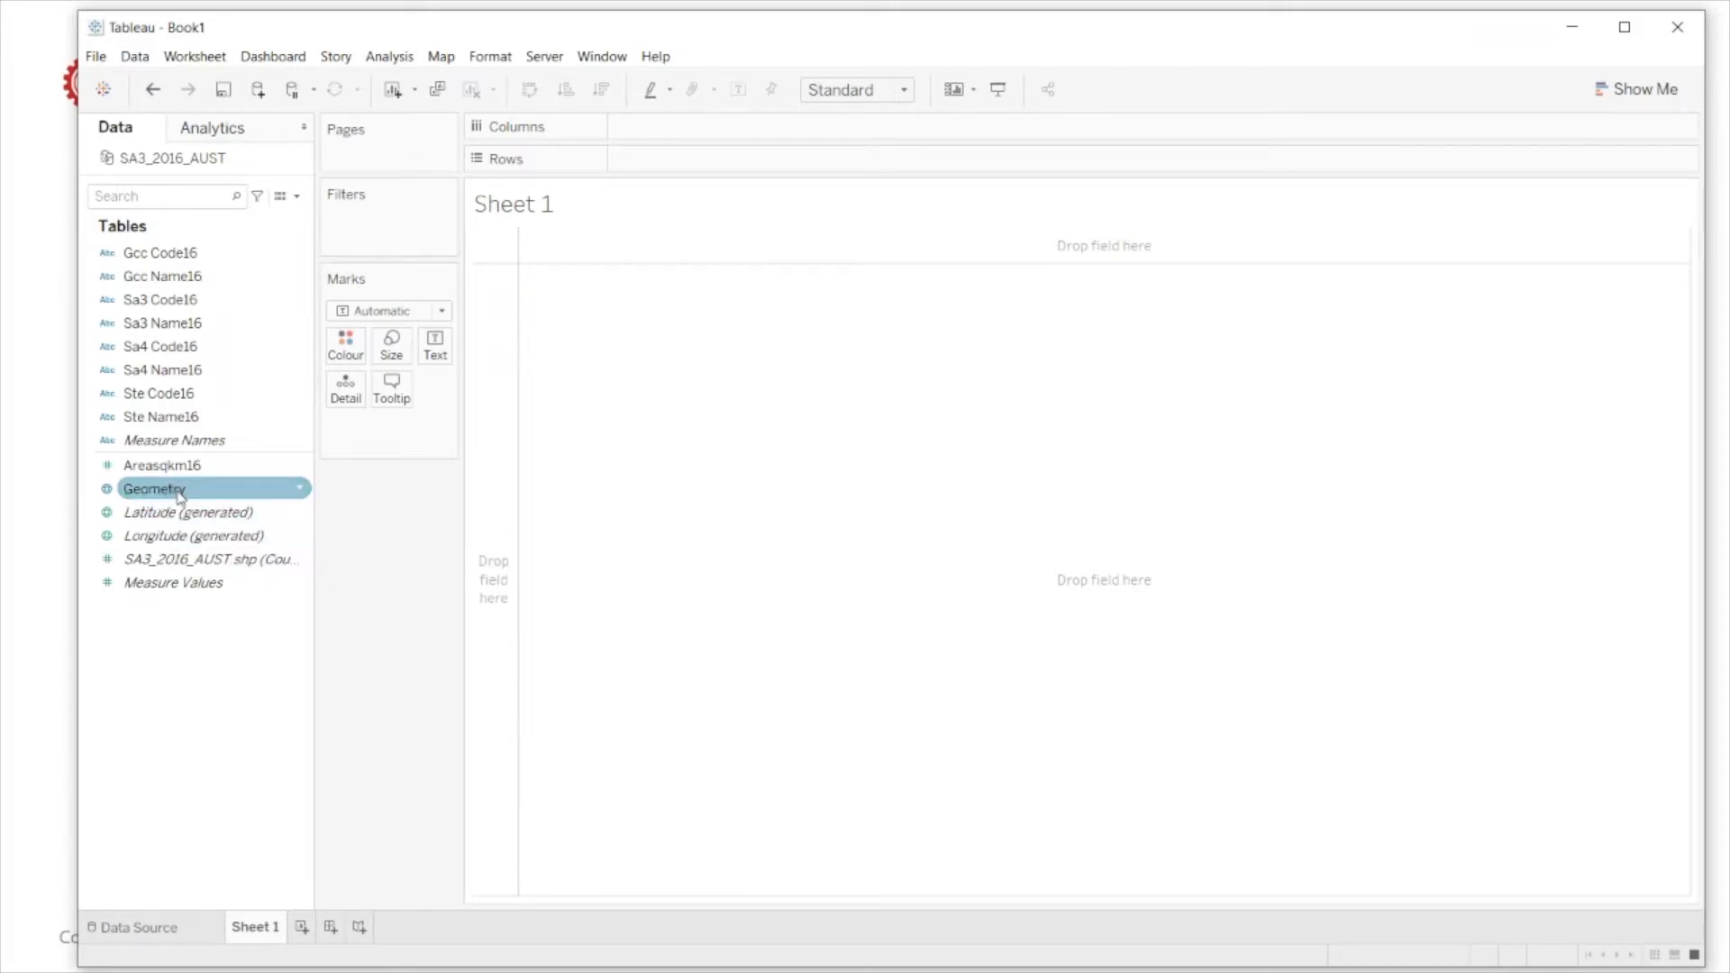
left_click(179, 494)
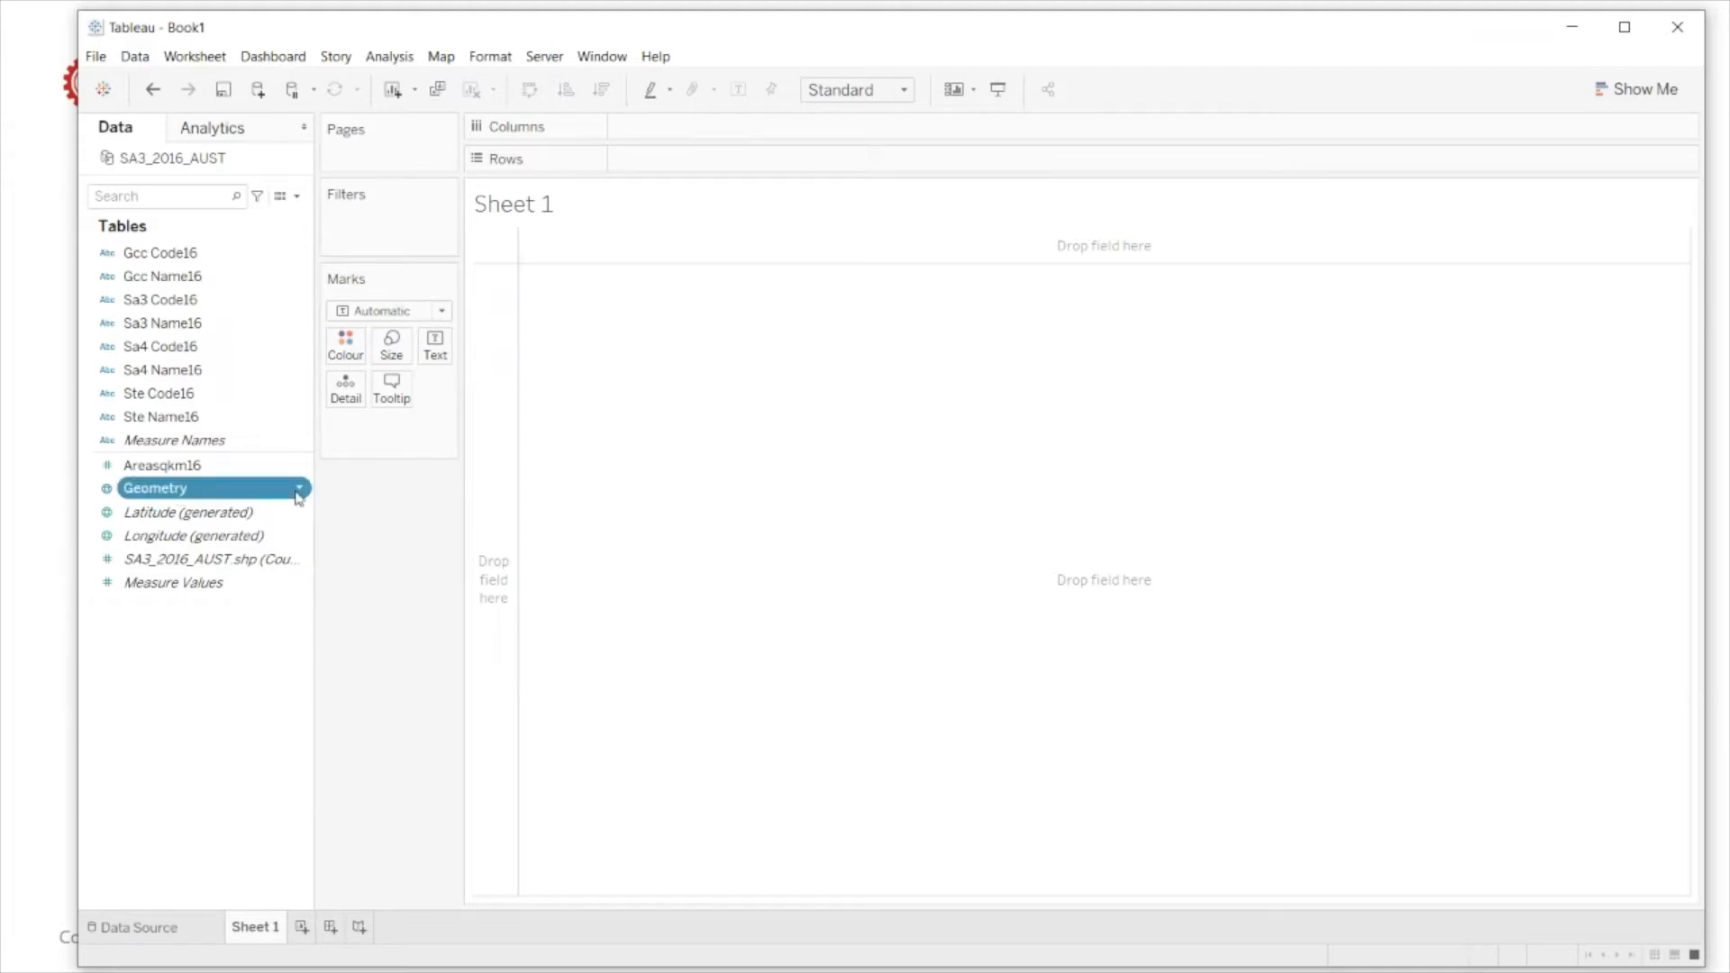
key("Return")
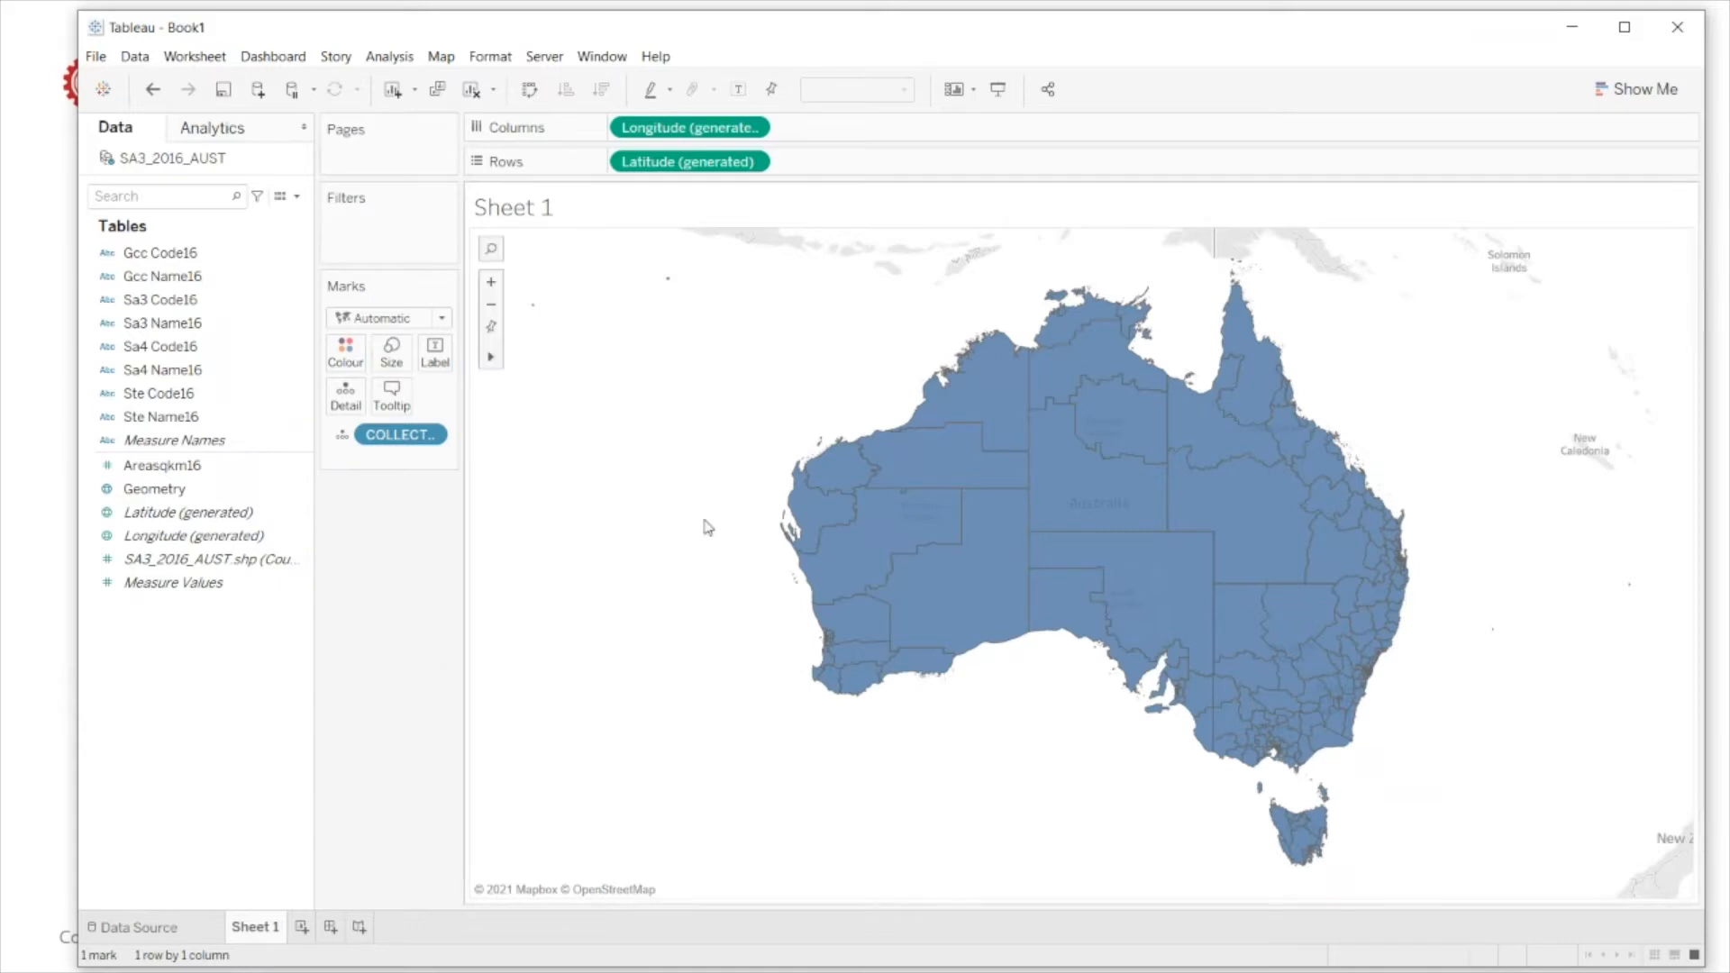
Step: Add the Sa4 Name16 and Sa3 Name16 fields to the map's marks as detail
scroll(1395, 696, "up", 6)
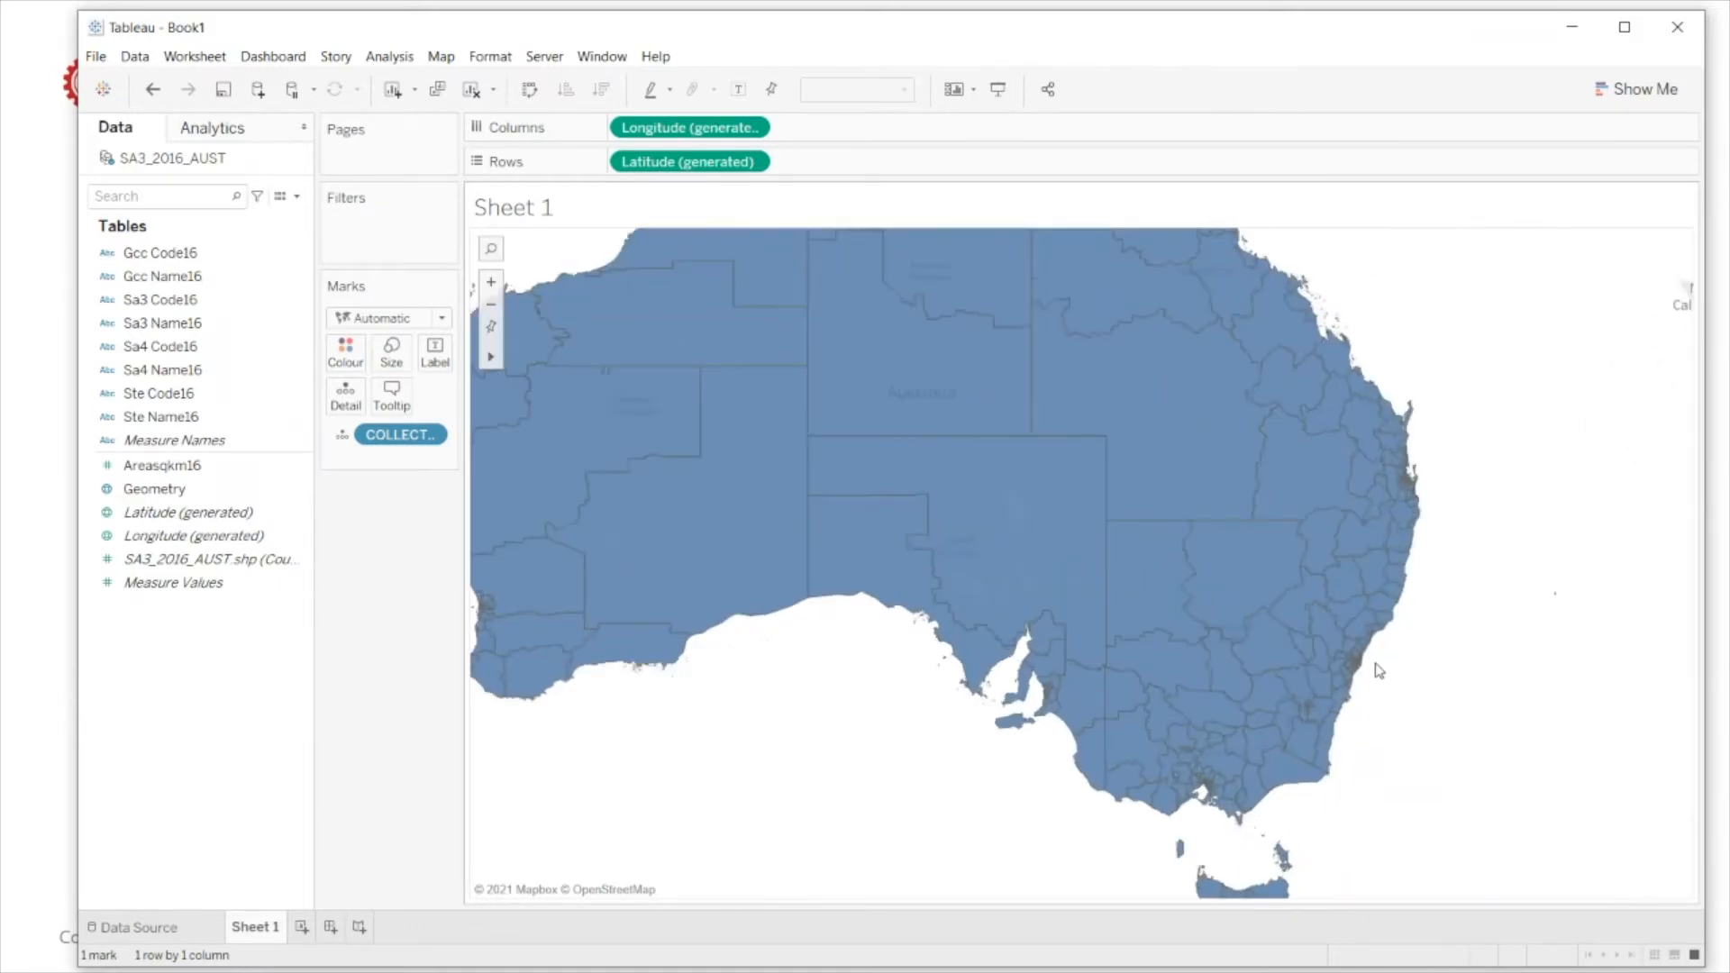
scroll(1277, 674, "up", 1)
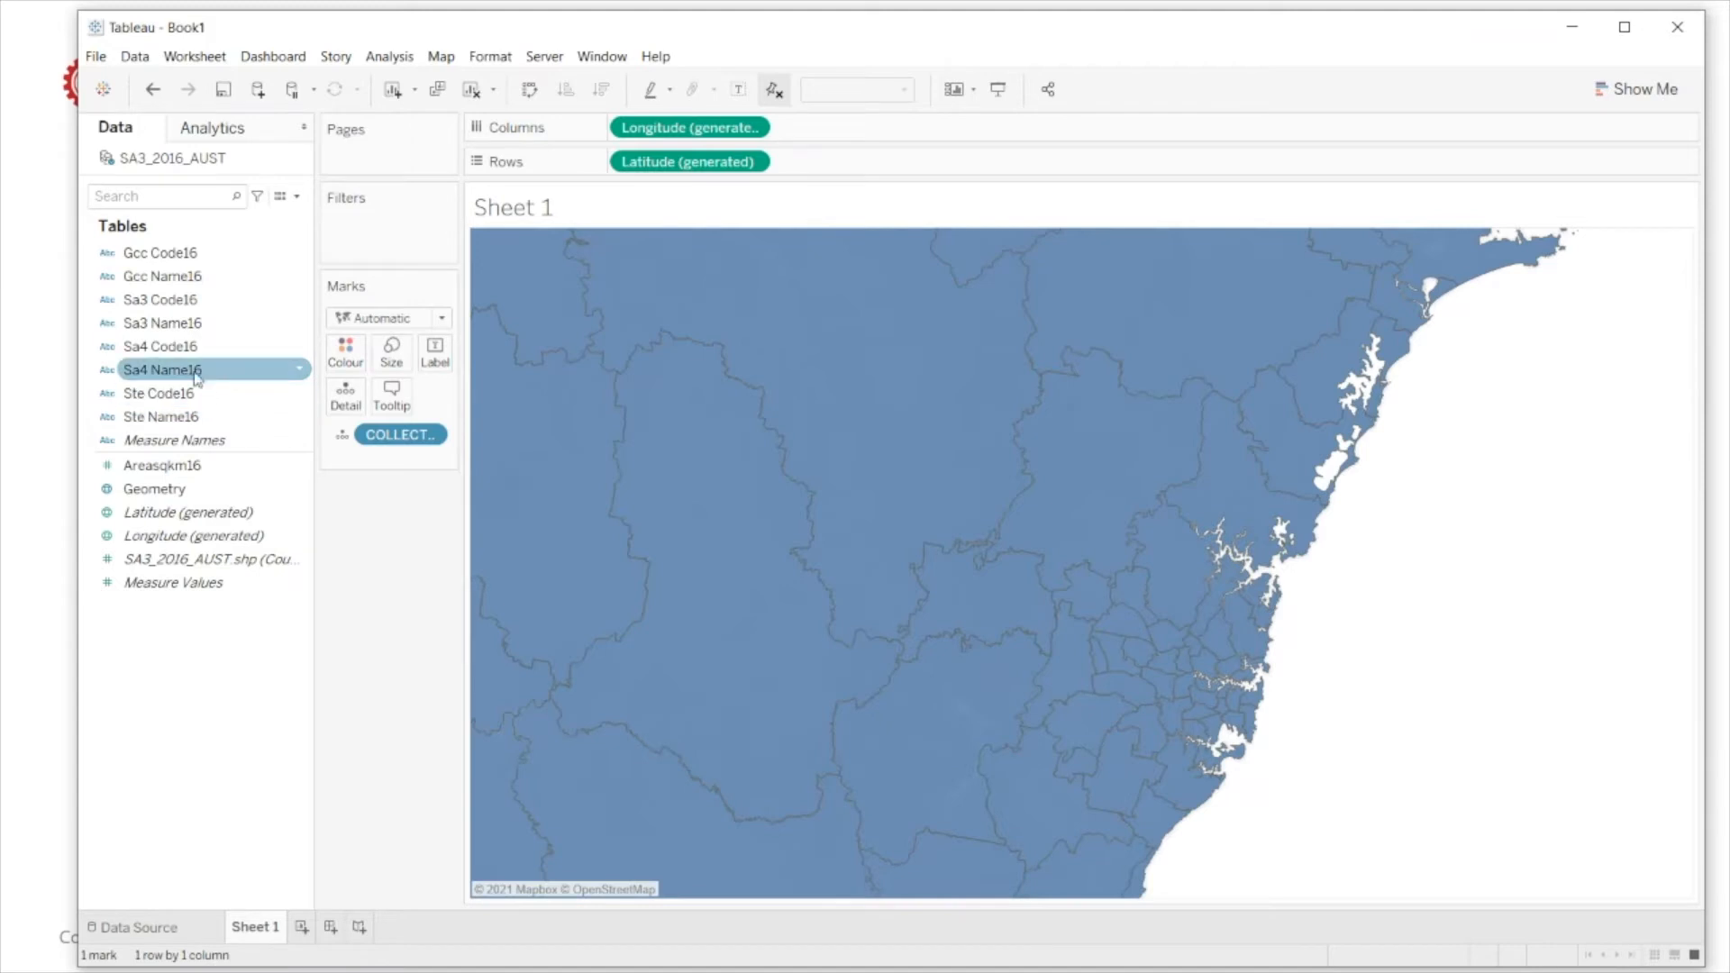
left_click_drag(171, 370, 342, 400)
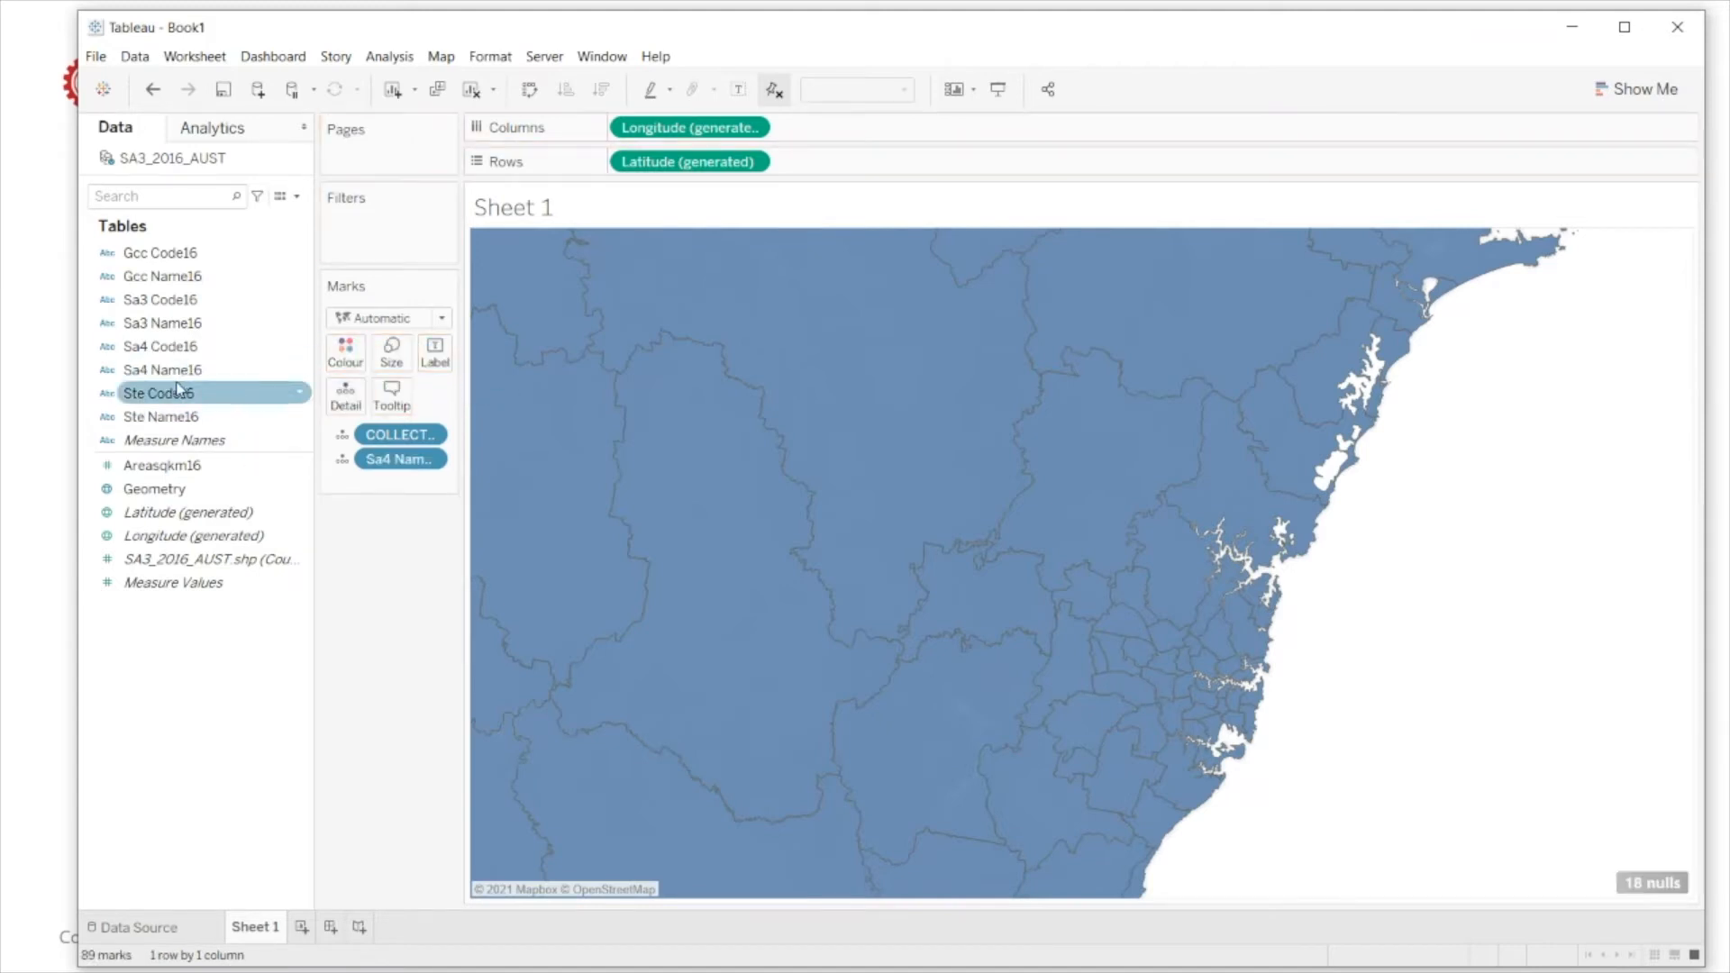
mouse_move(1229, 661)
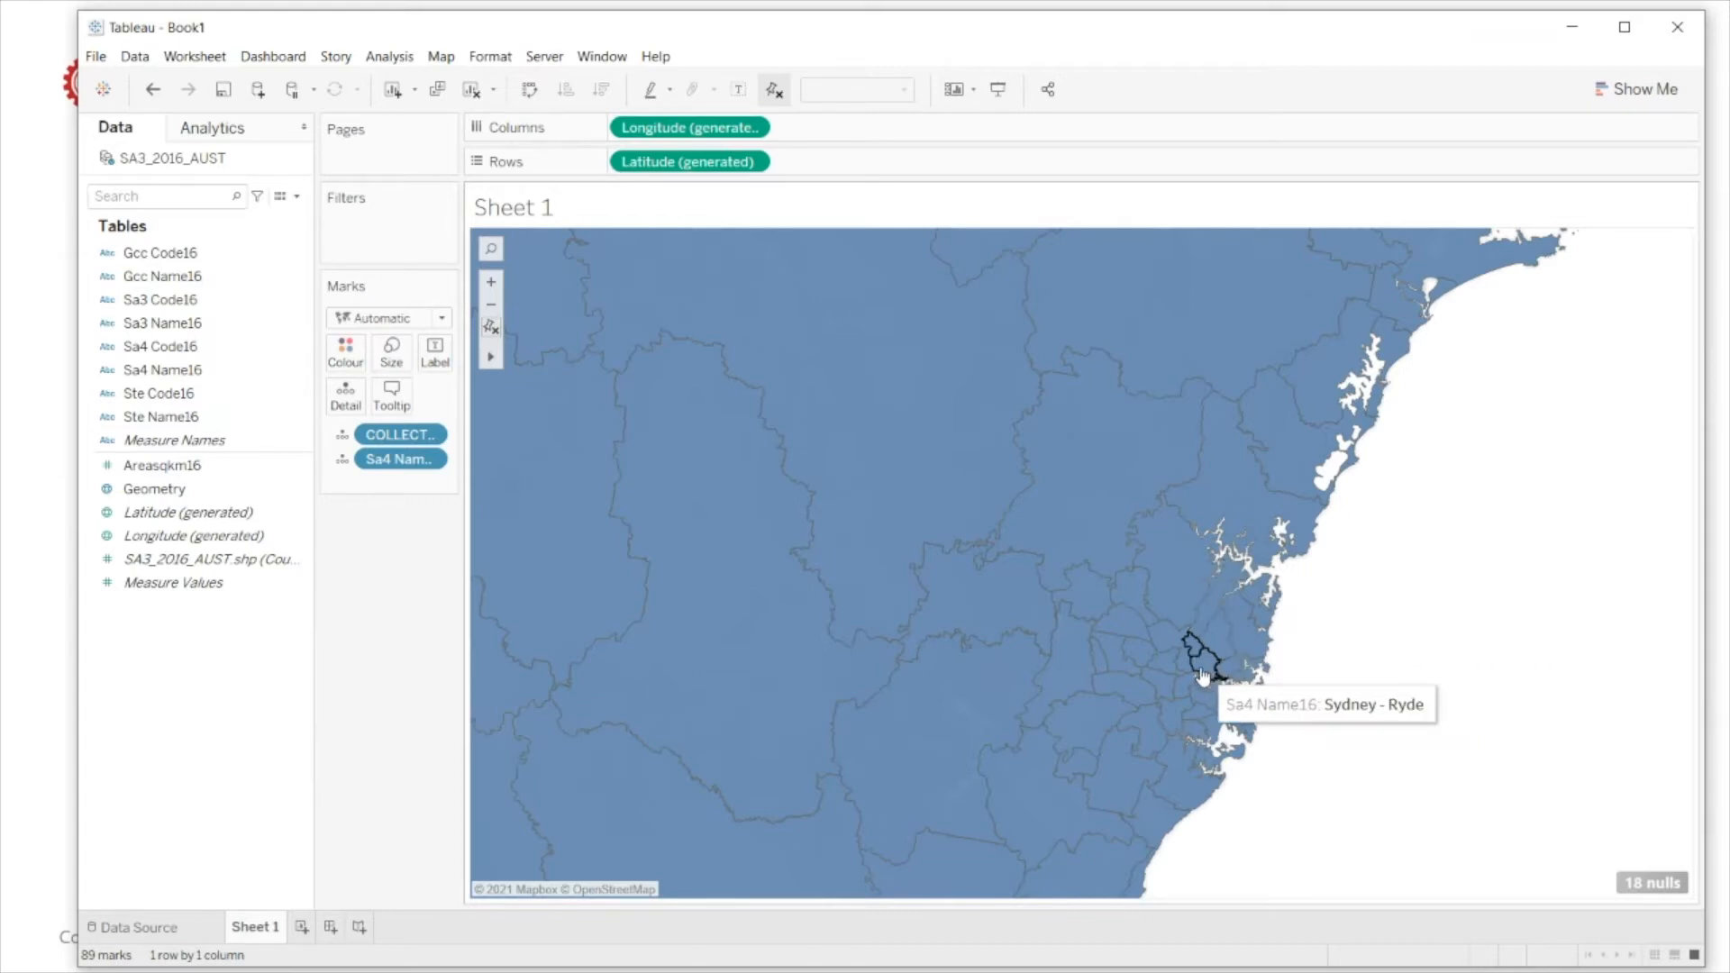
left_click_drag(216, 324, 349, 410)
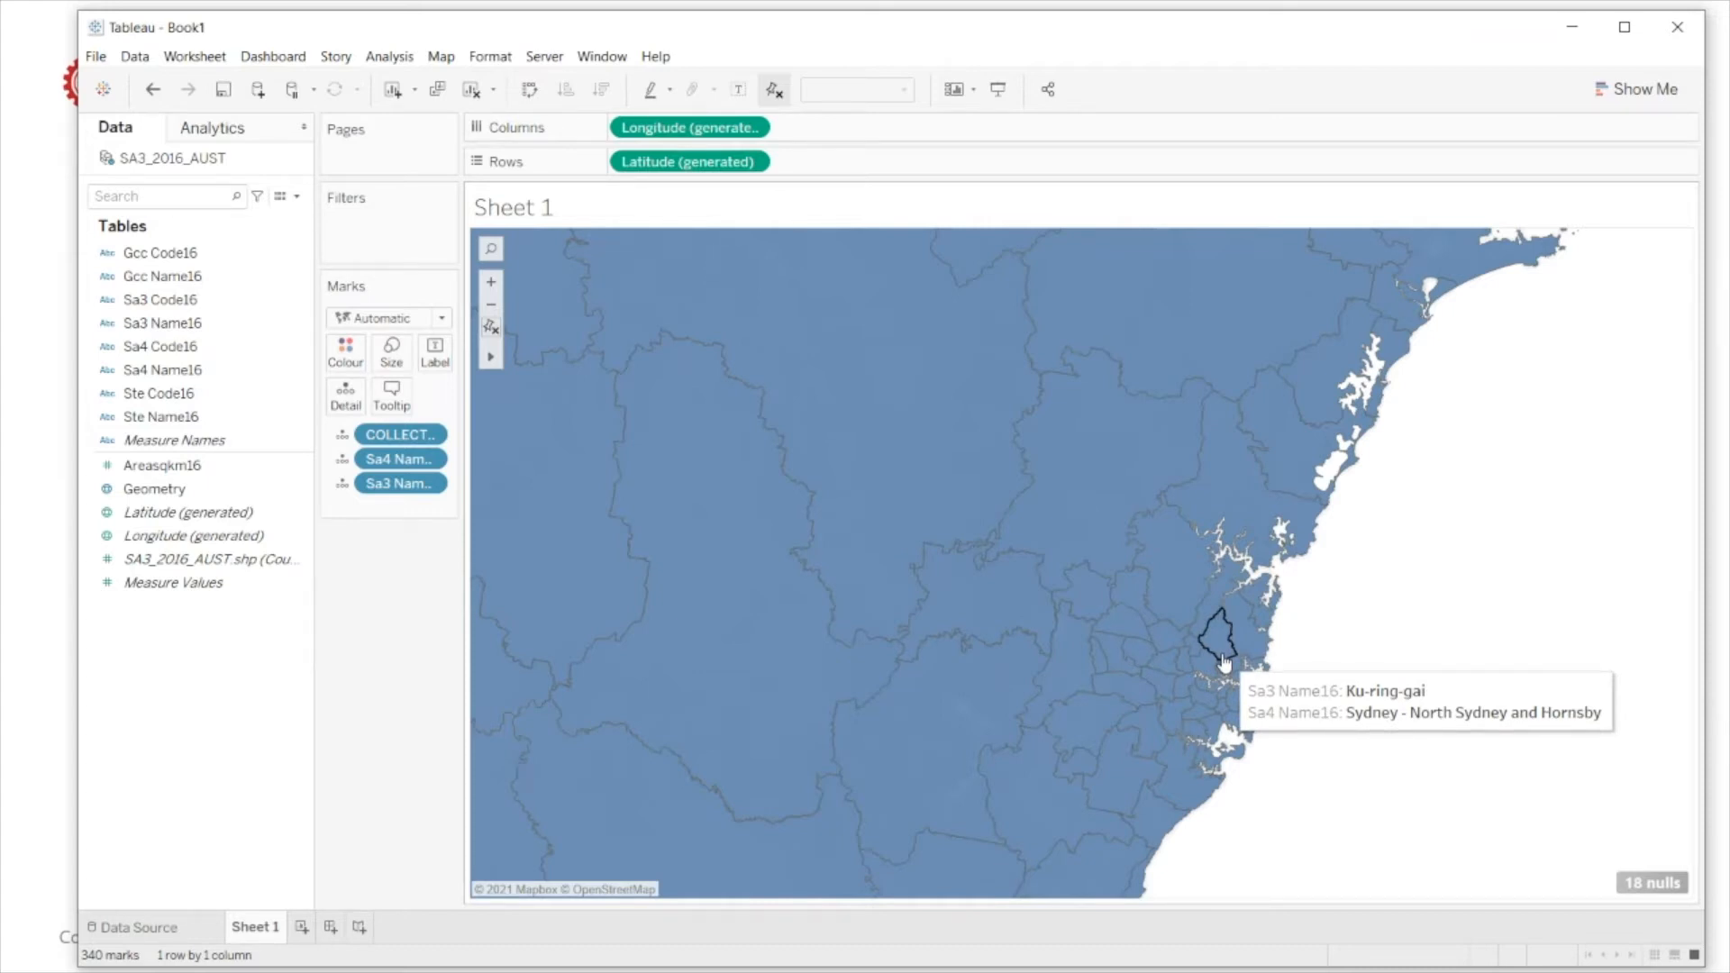
left_click(490, 329)
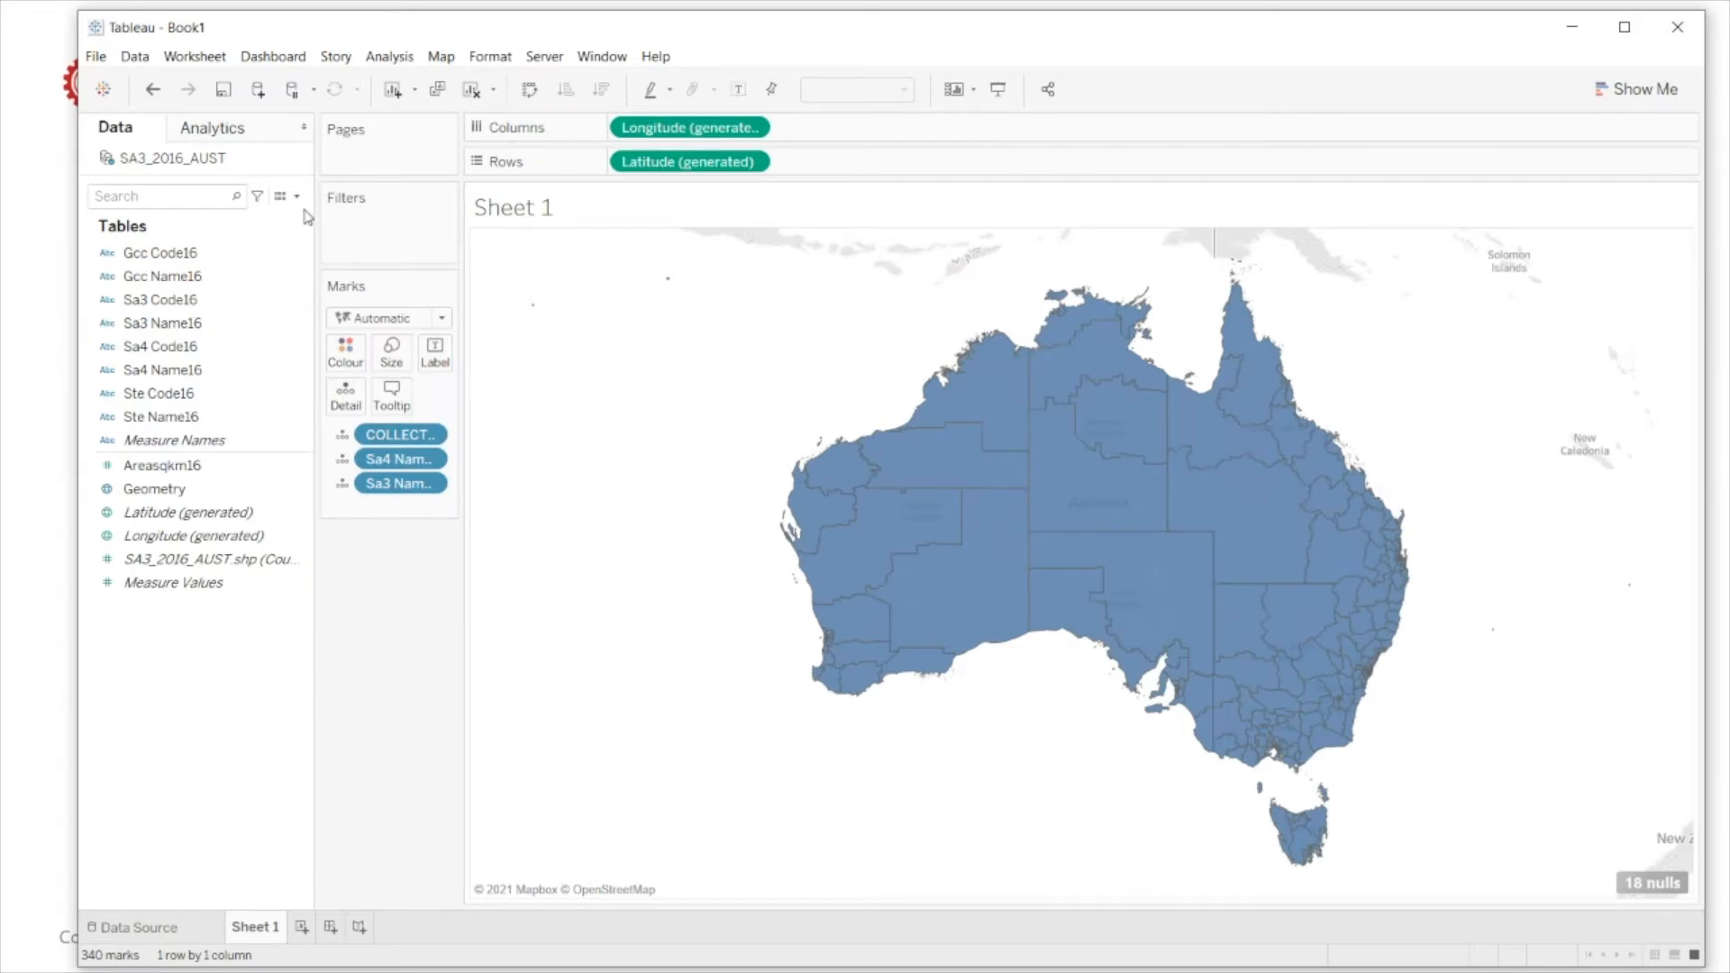
mouse_move(1045, 347)
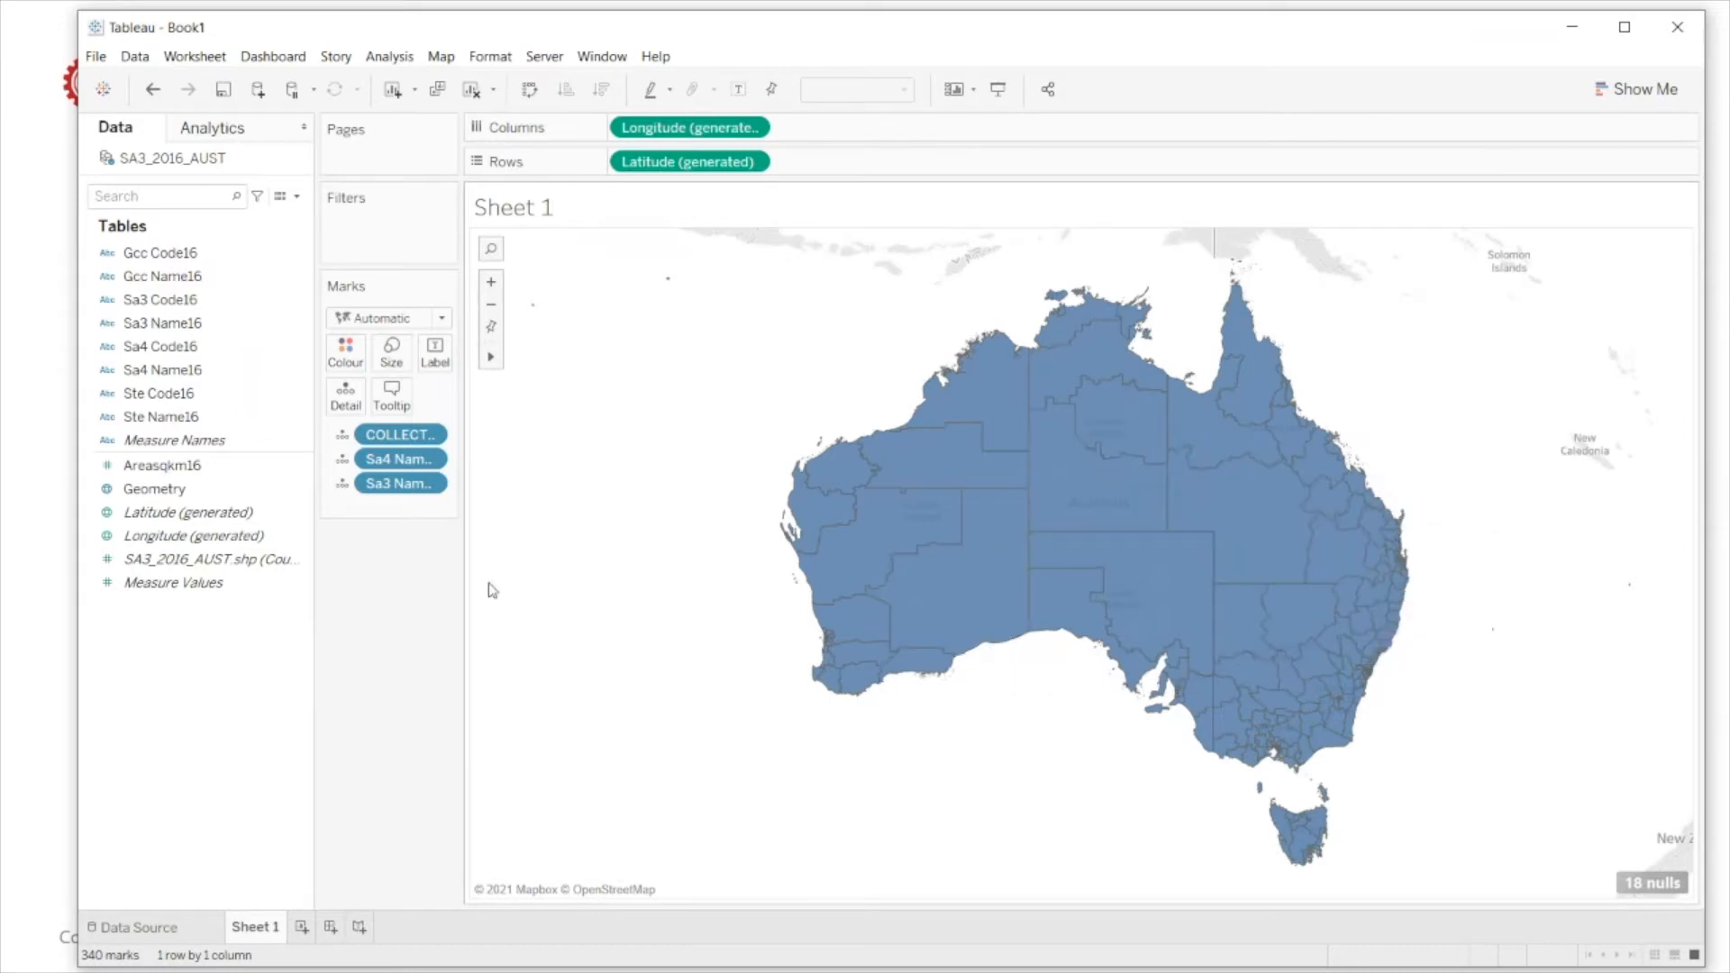
Step: Connect to a second spatial data source, RoadSegment.shp, from the ROAD_SEGMENT_SHAPE_FILE folder
left_click(134, 57)
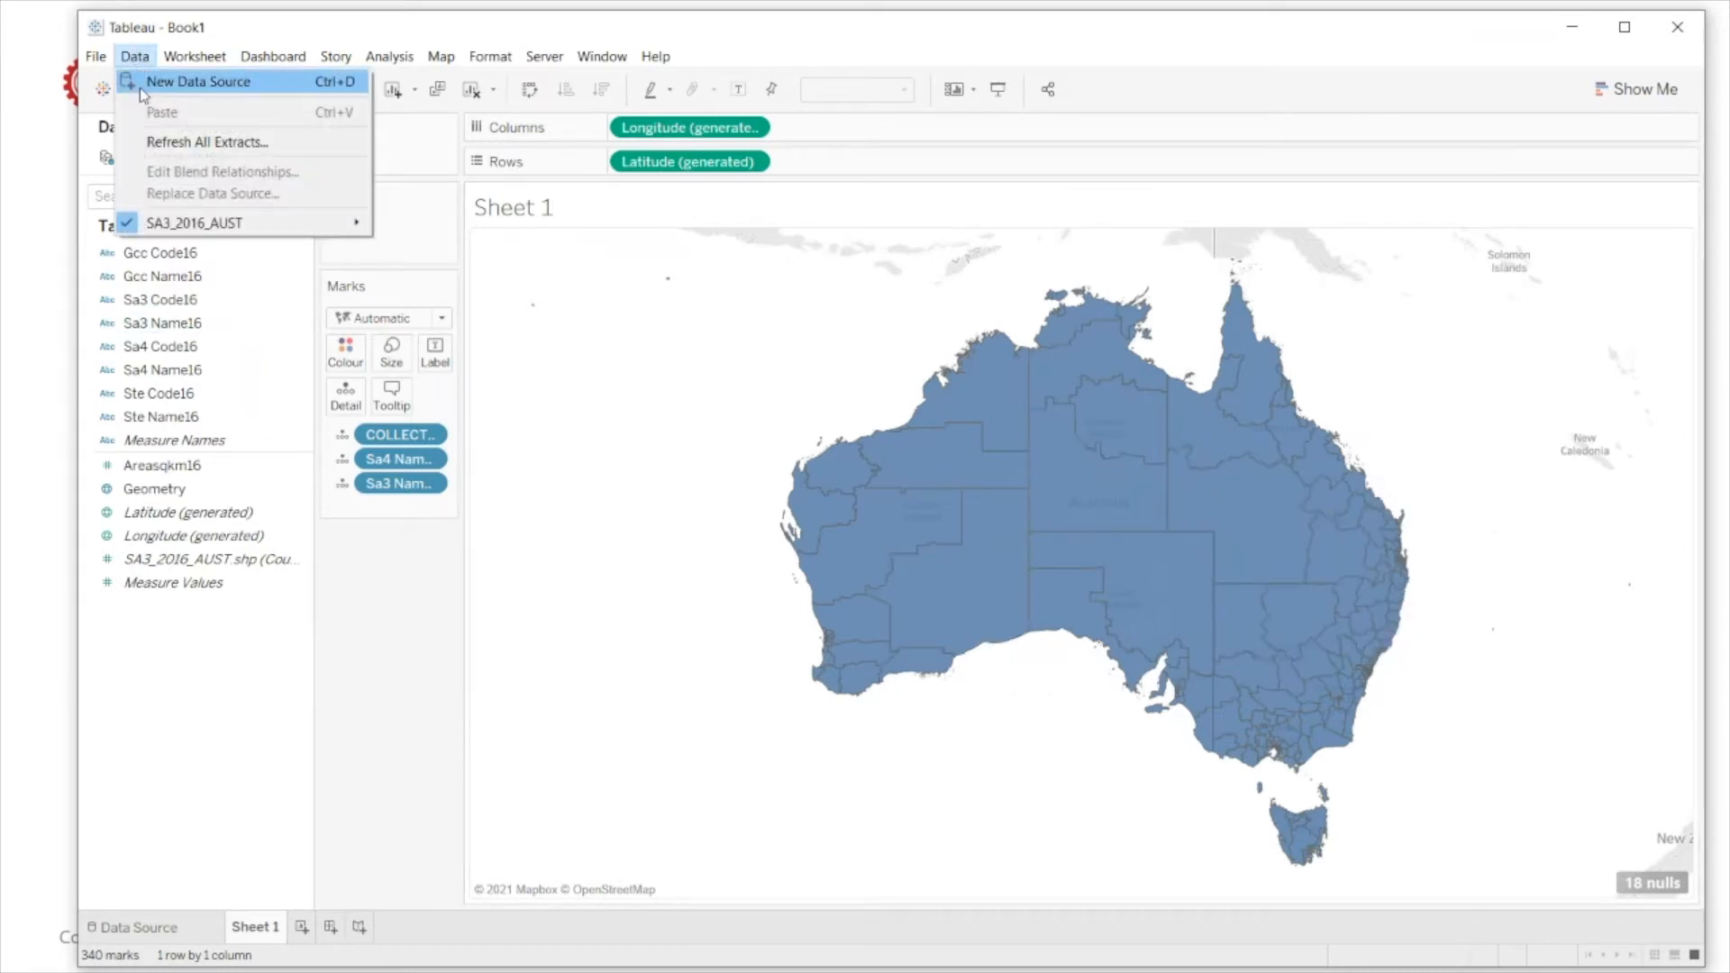
left_click(139, 88)
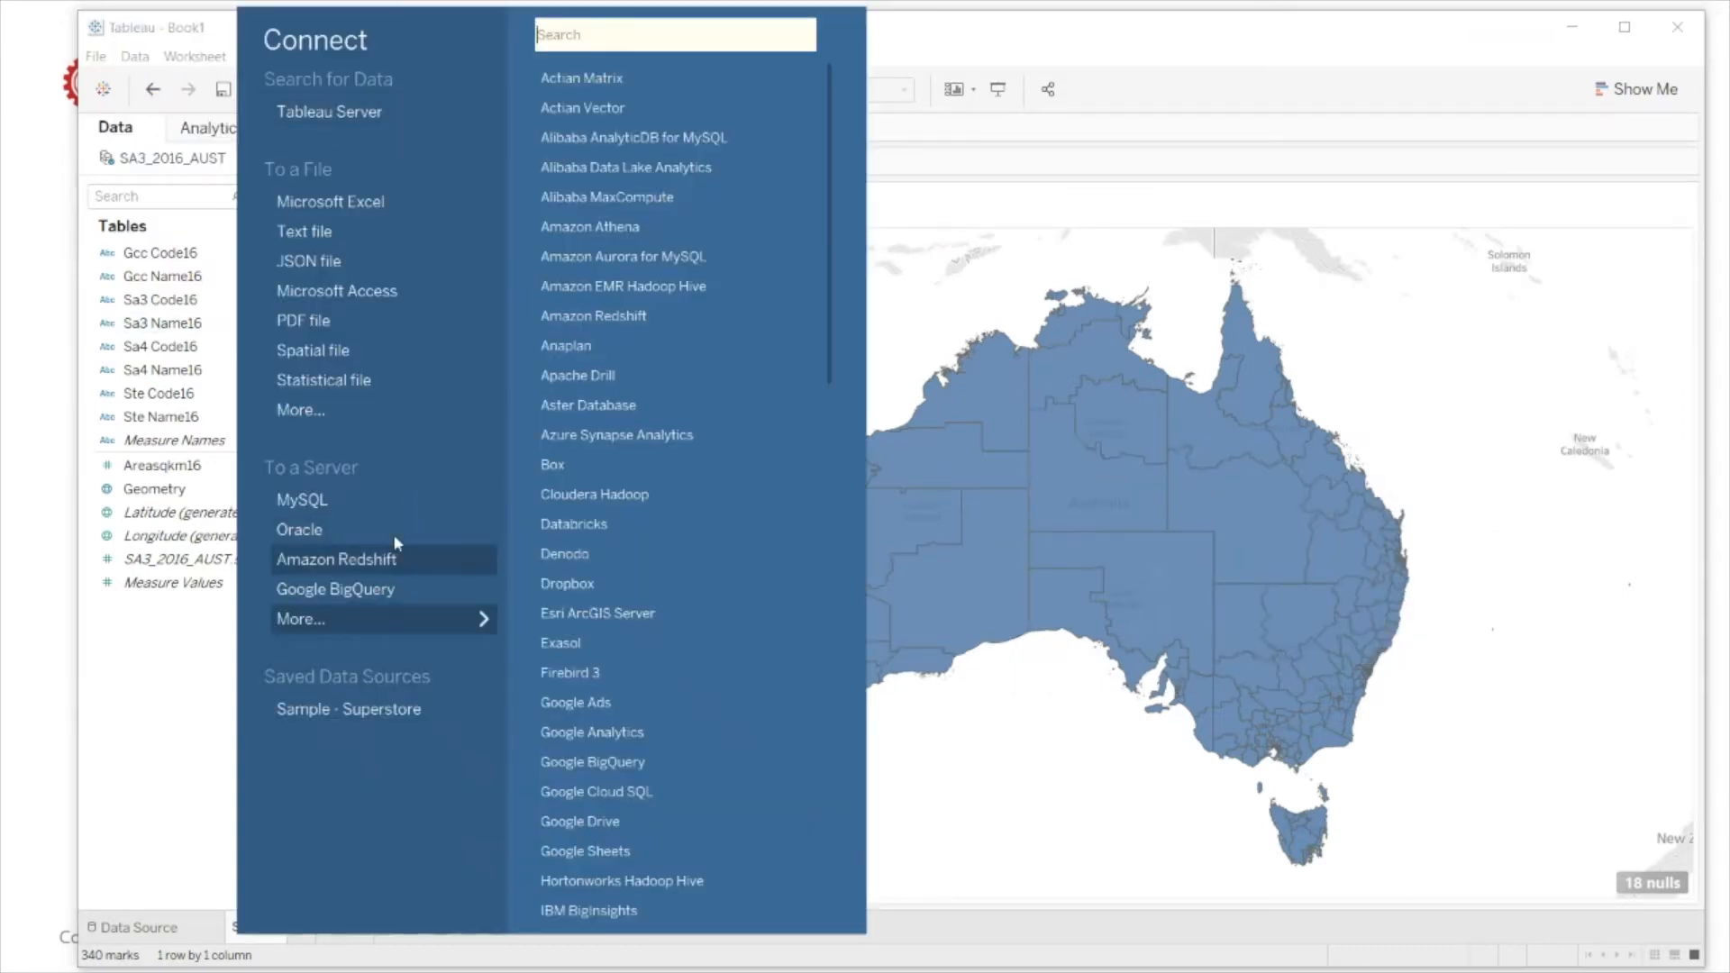
left_click(367, 355)
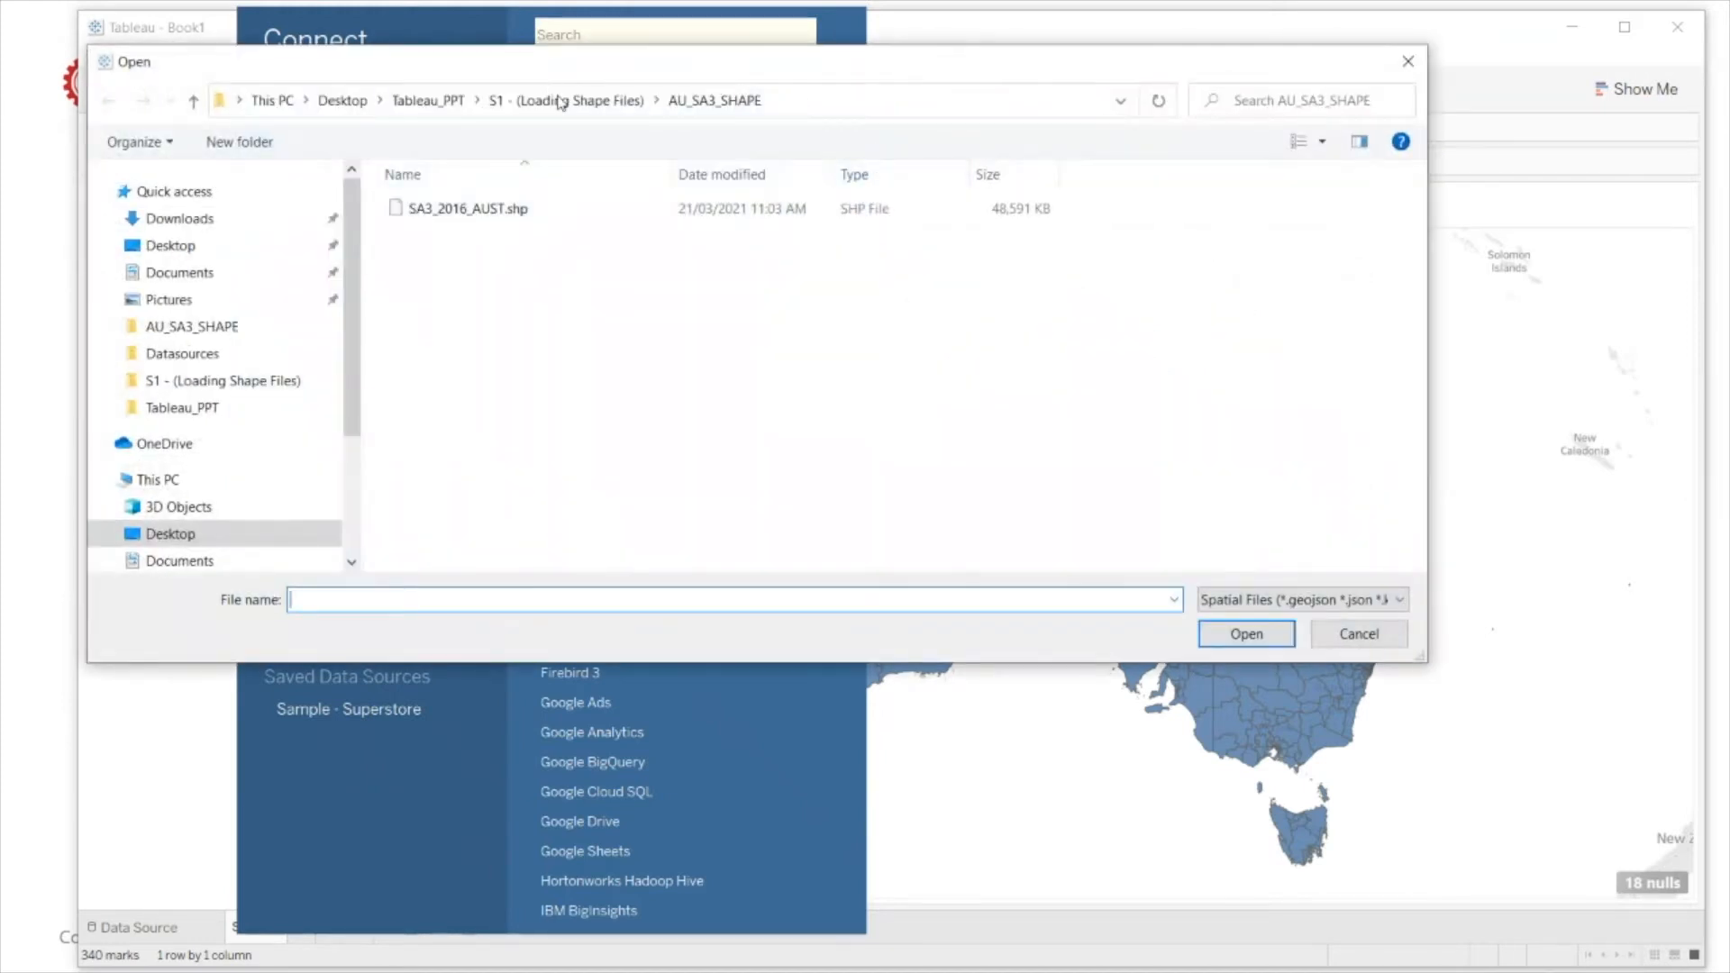
left_click(561, 101)
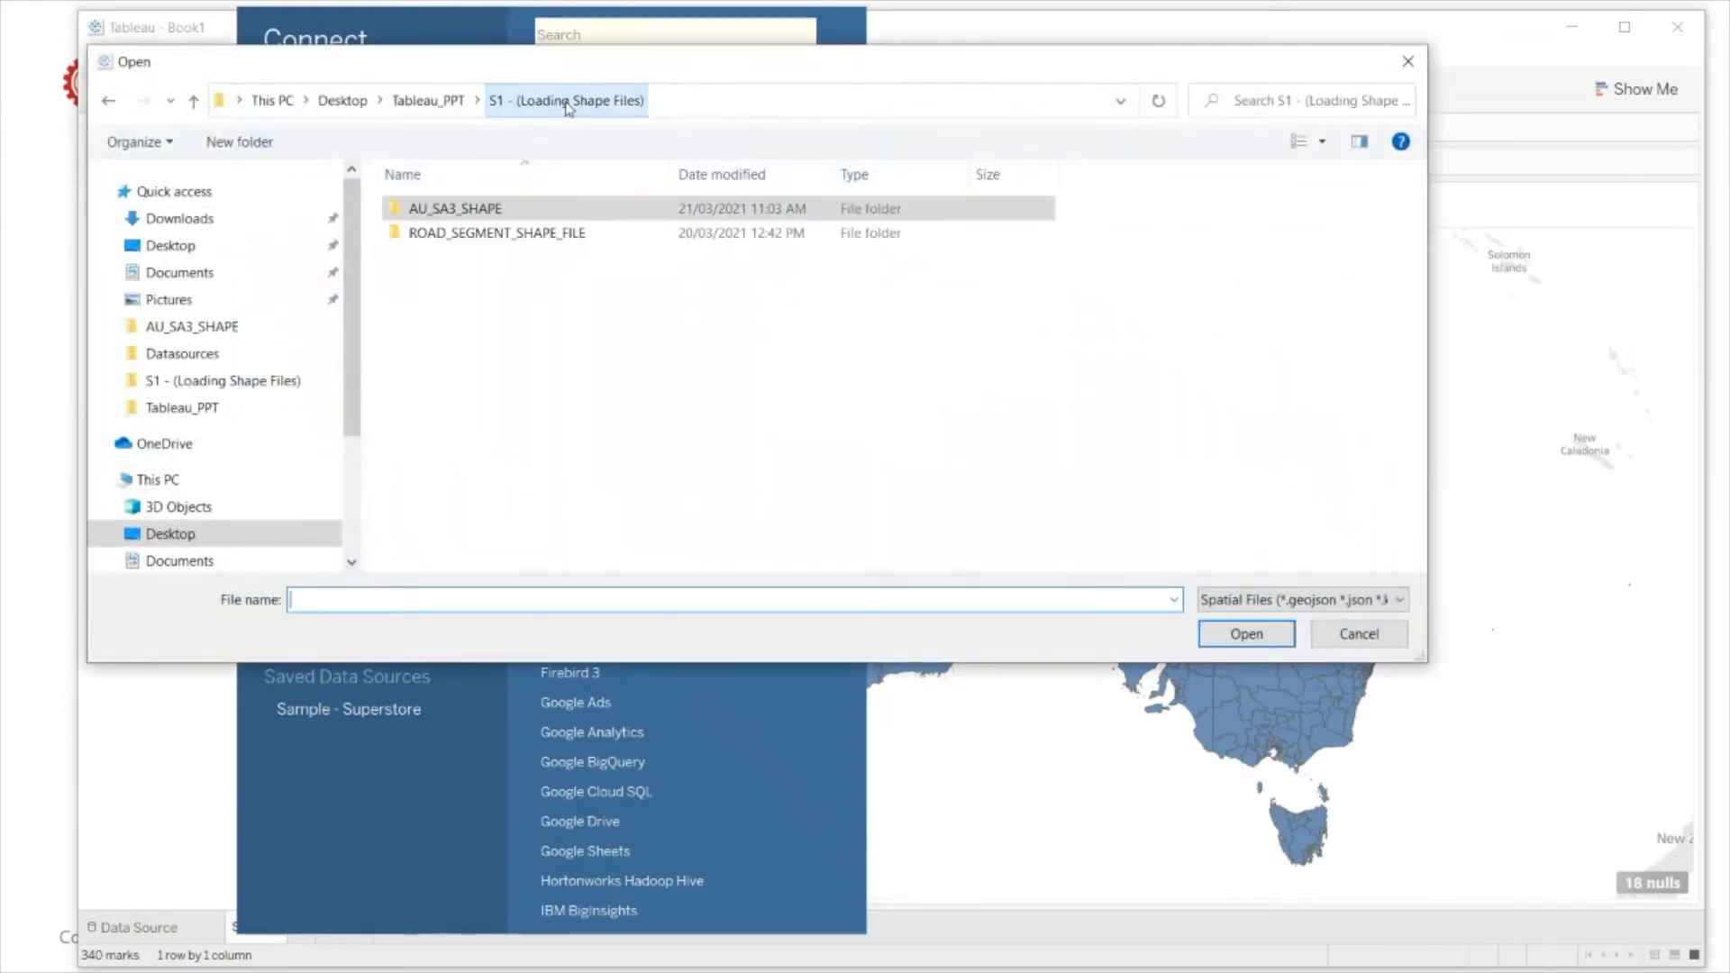
double_click(561, 234)
left_click(561, 220)
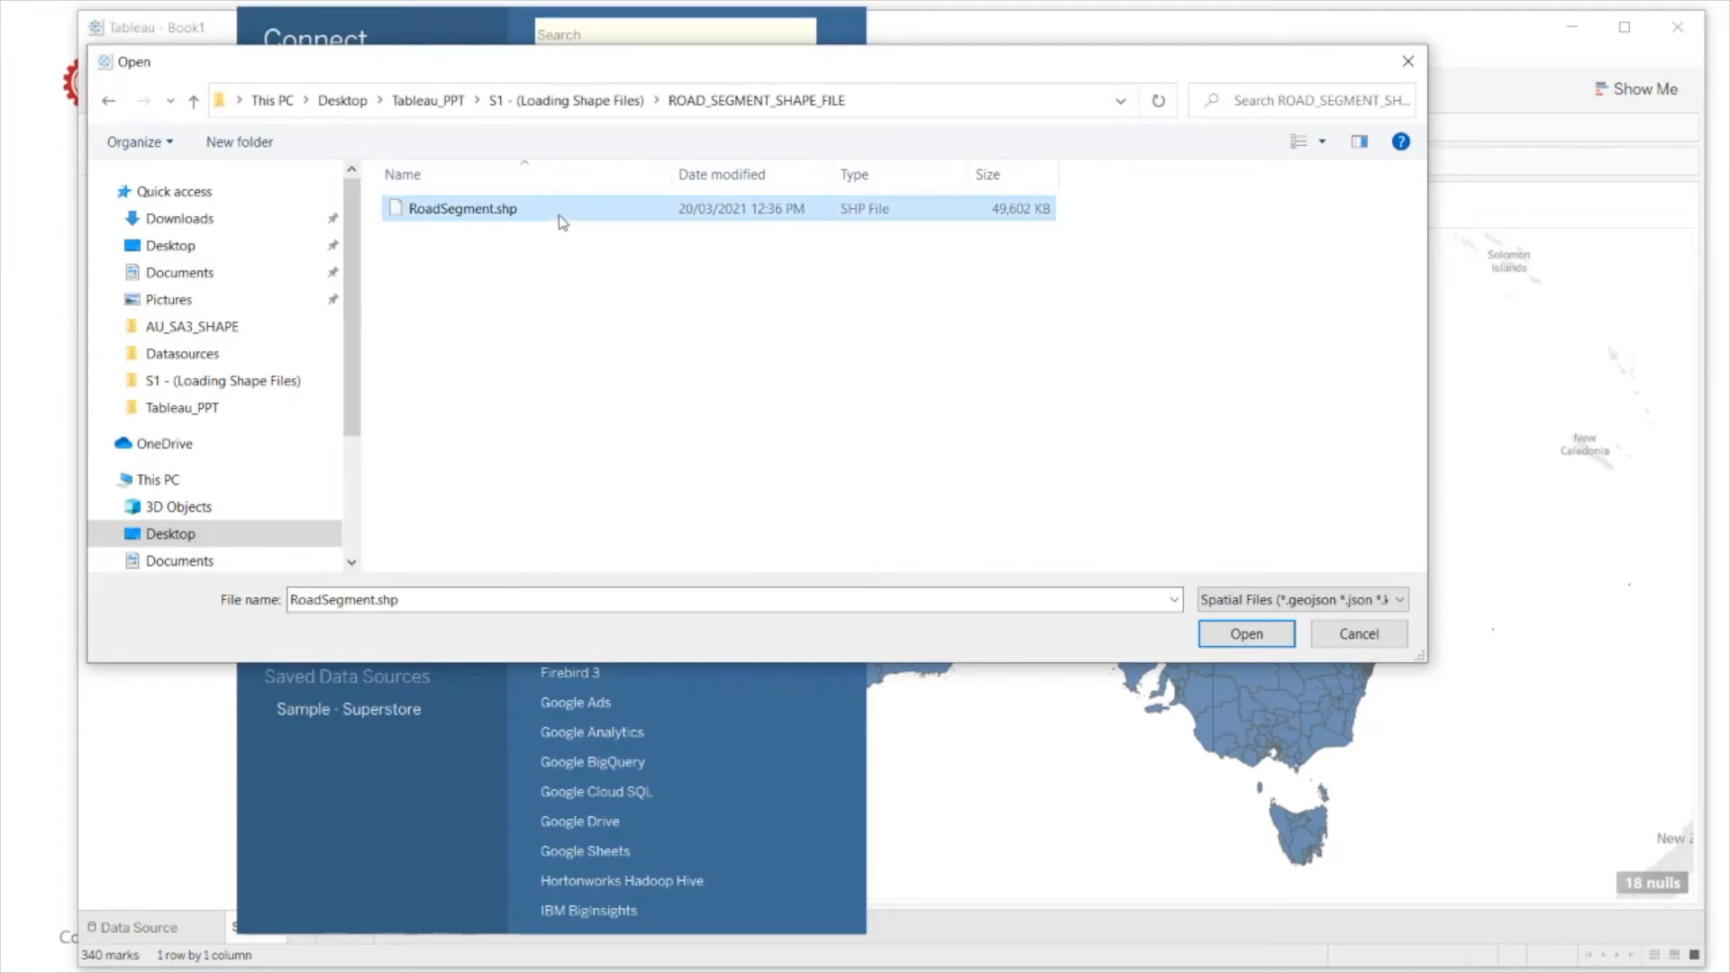
left_click(1257, 631)
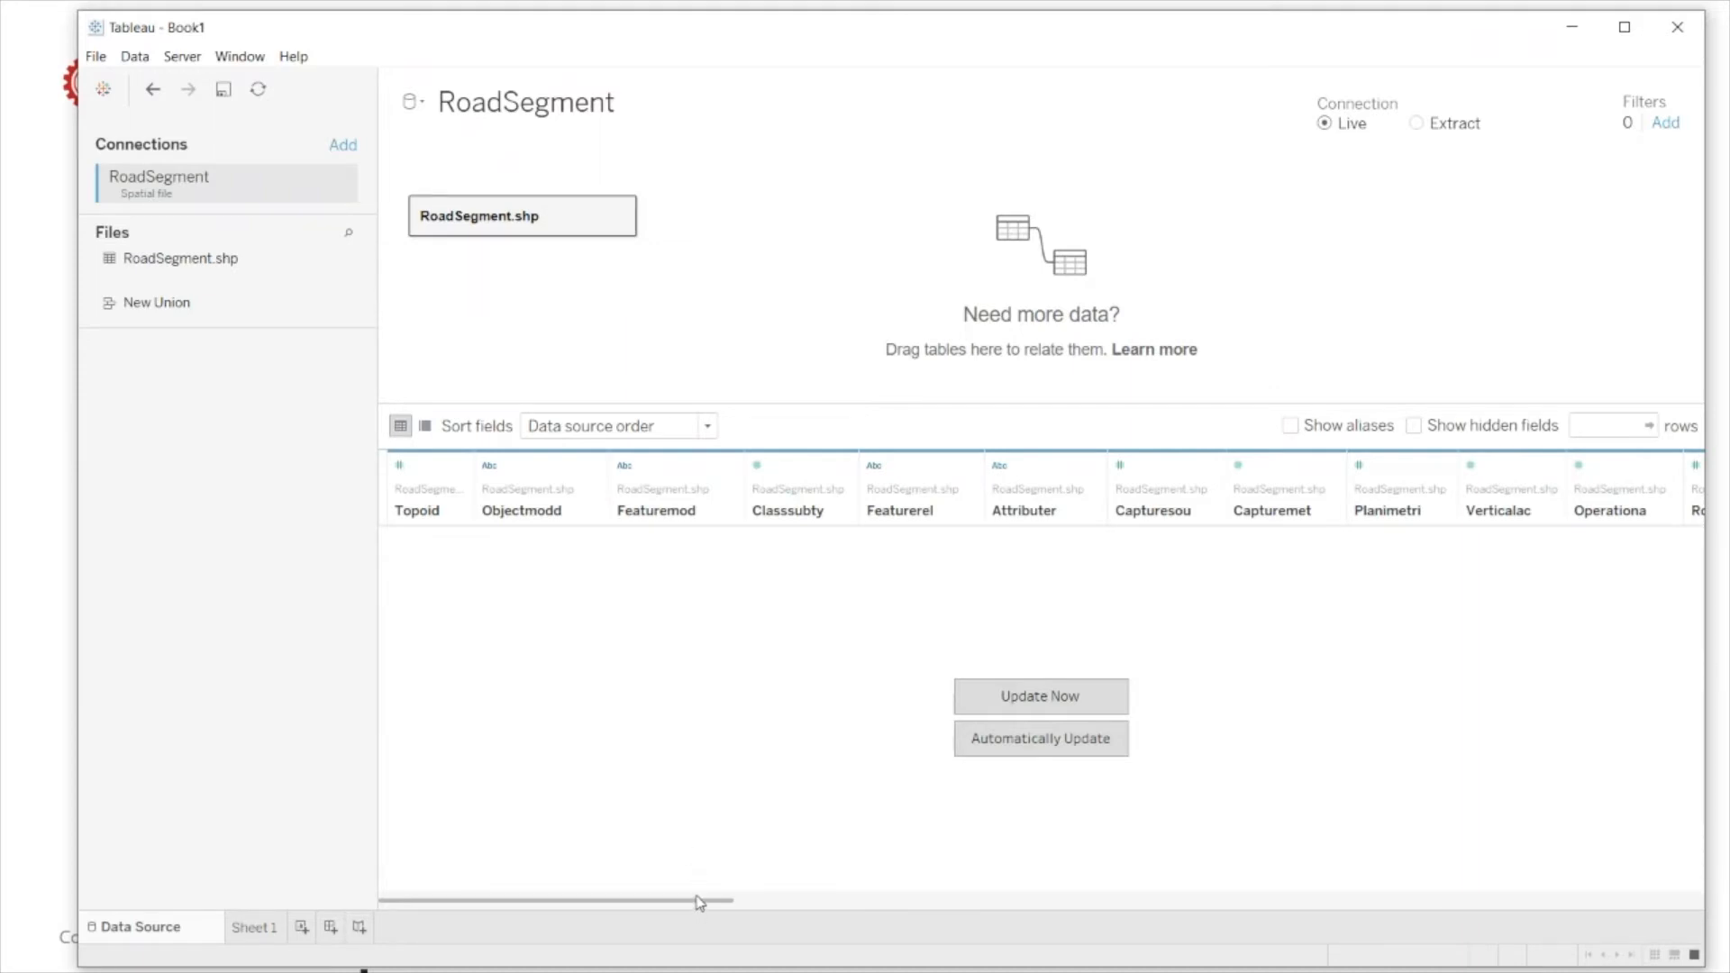
Step: Switch the RoadSegment connection to an extract, saving it as RoadSegment while adding a new worksheet
mouse_move(704, 901)
left_mouse_down()
mouse_move(1583, 907)
mouse_move(716, 901)
left_mouse_up()
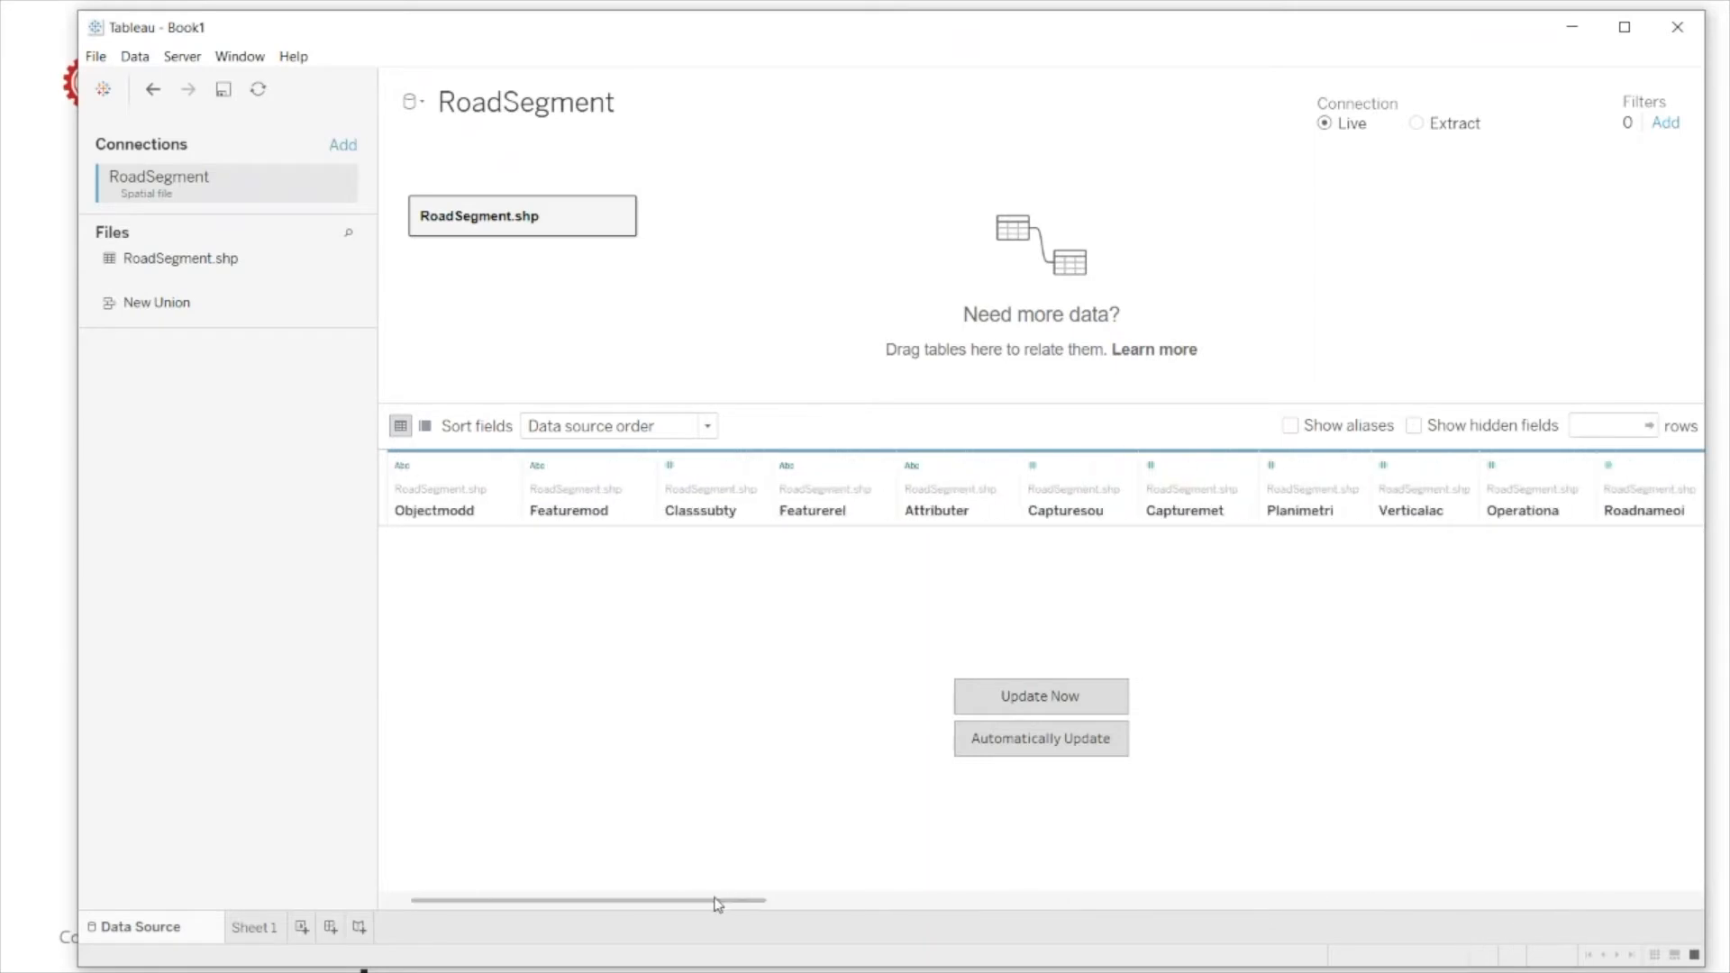
left_click(1417, 124)
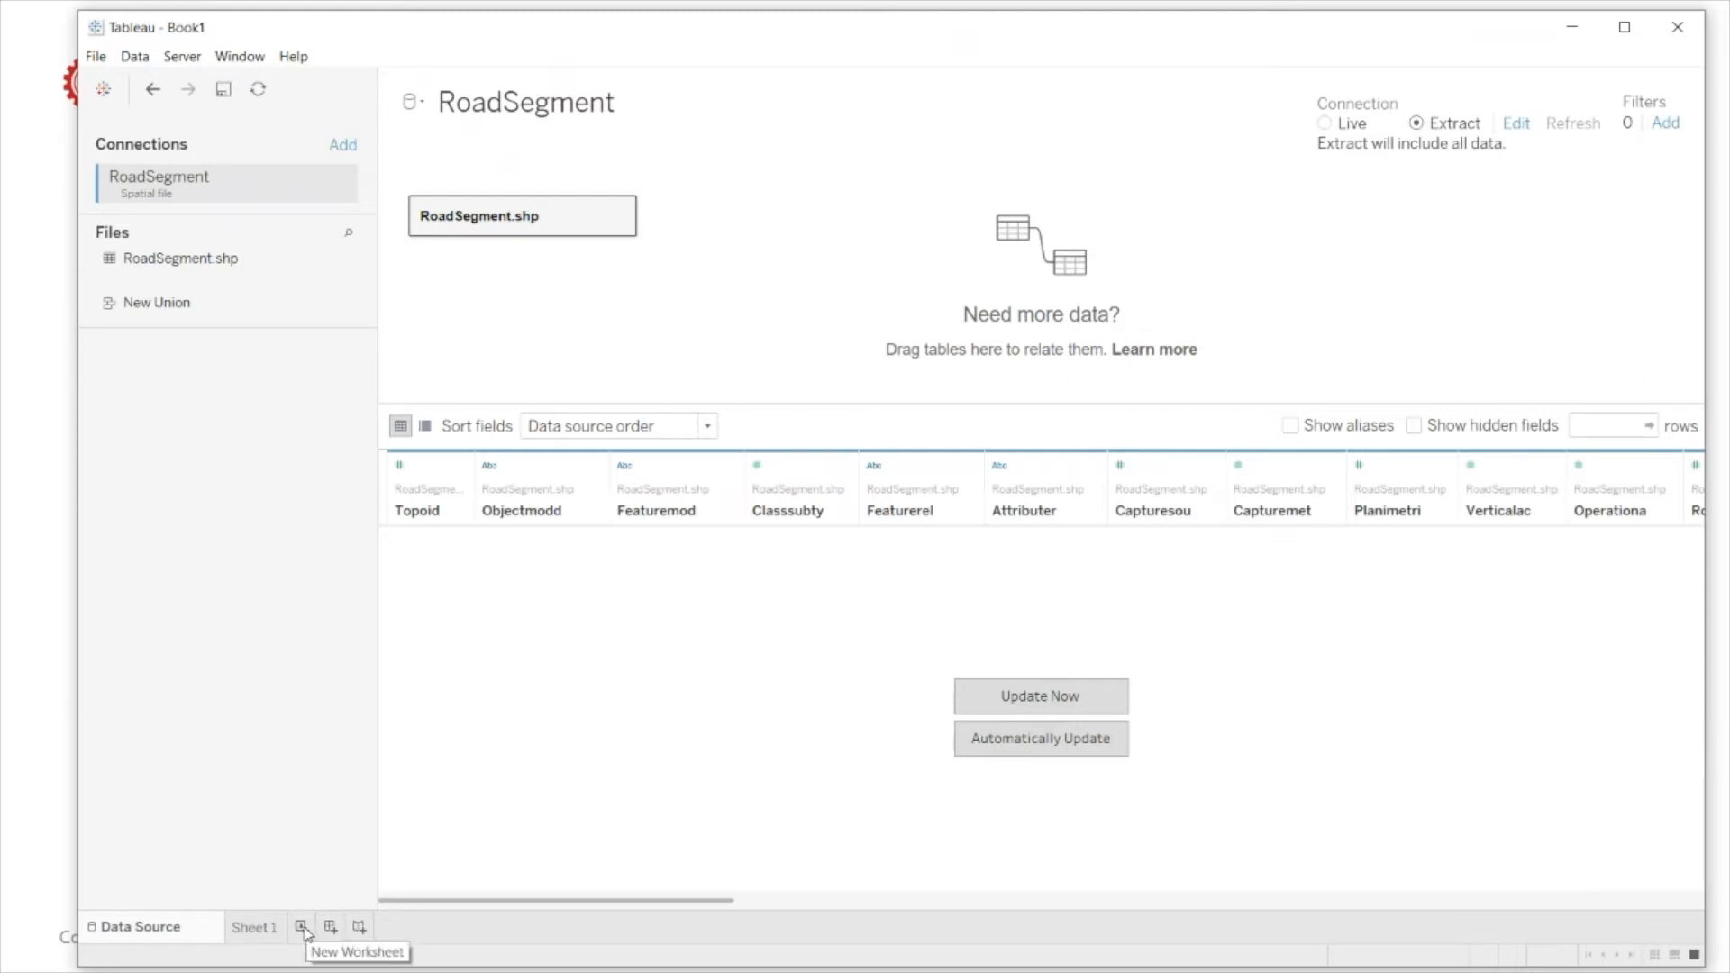
left_click(303, 928)
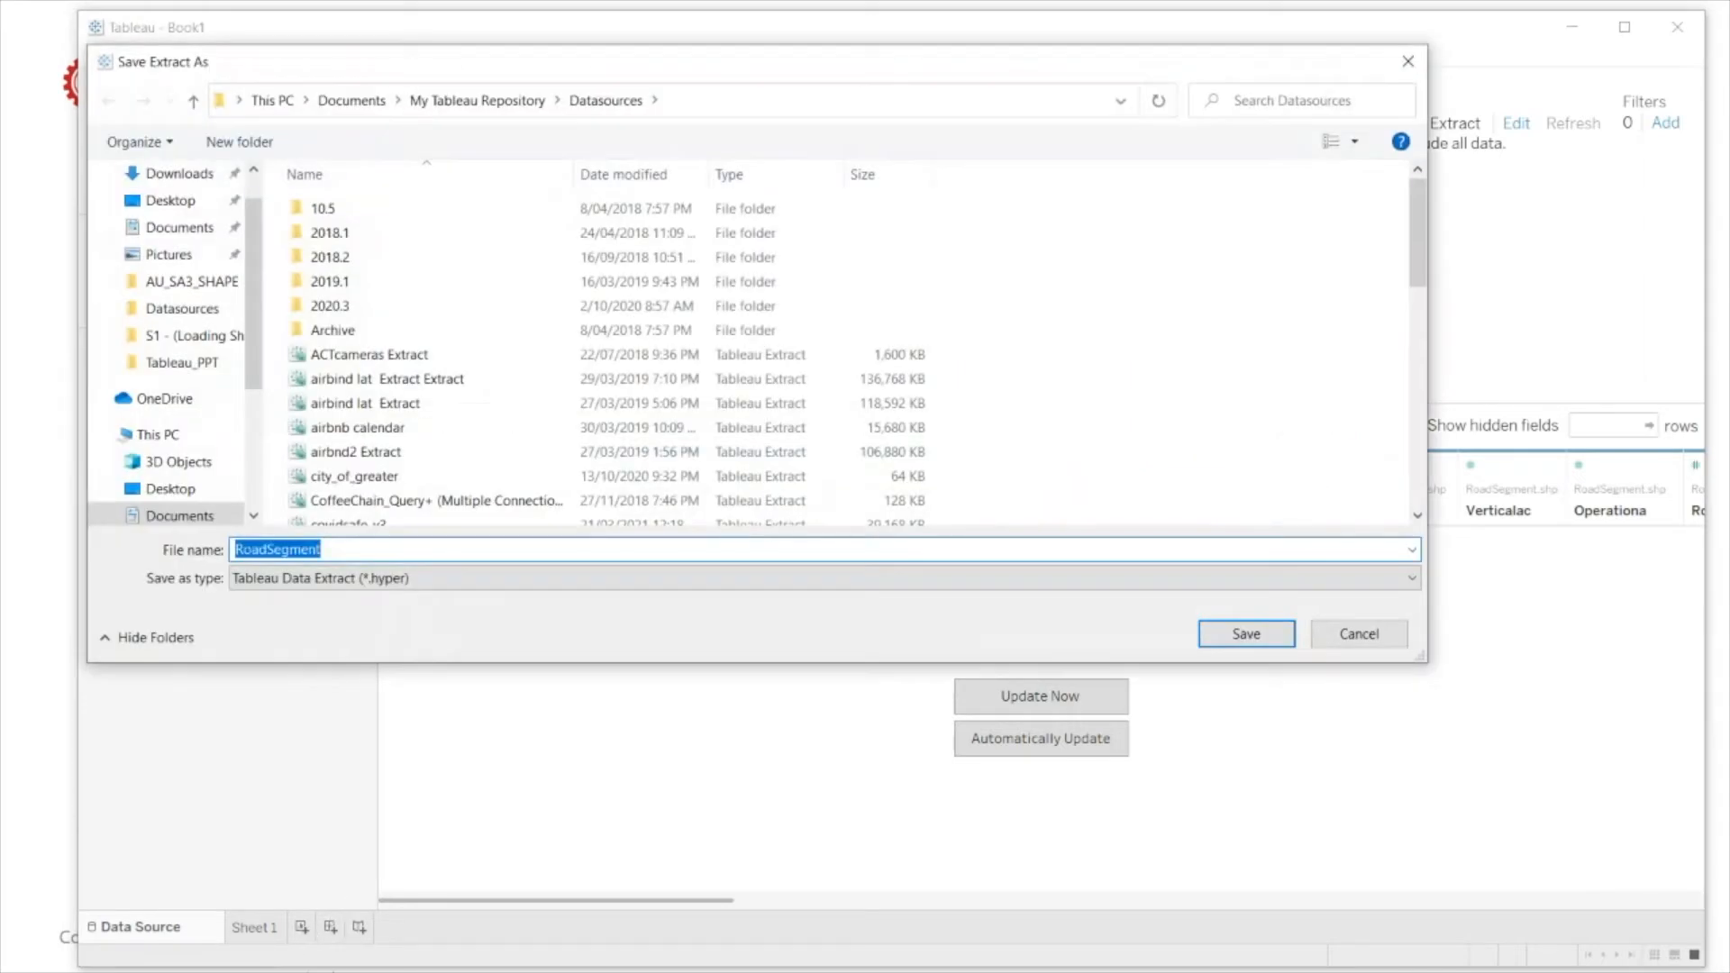
left_click(1248, 633)
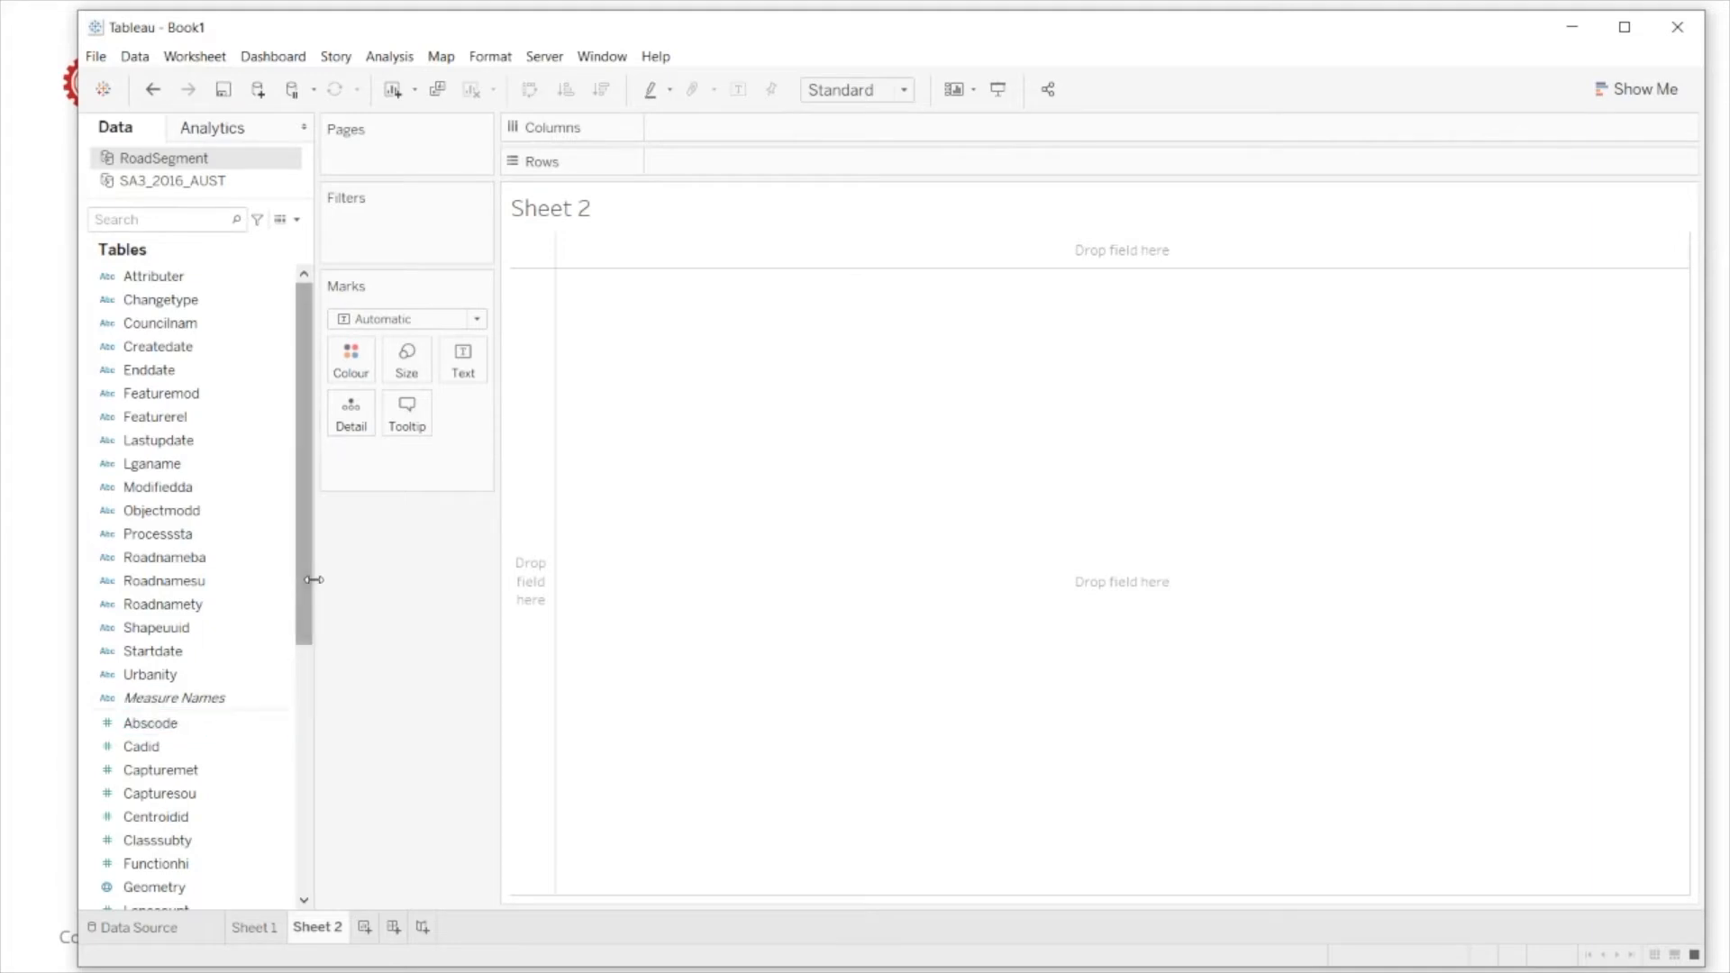
Step: Widen the list of data fields and plot RoadSegment's Geometry field as a map on Sheet 2
left_click_drag(314, 661, 389, 820)
left_click(206, 514)
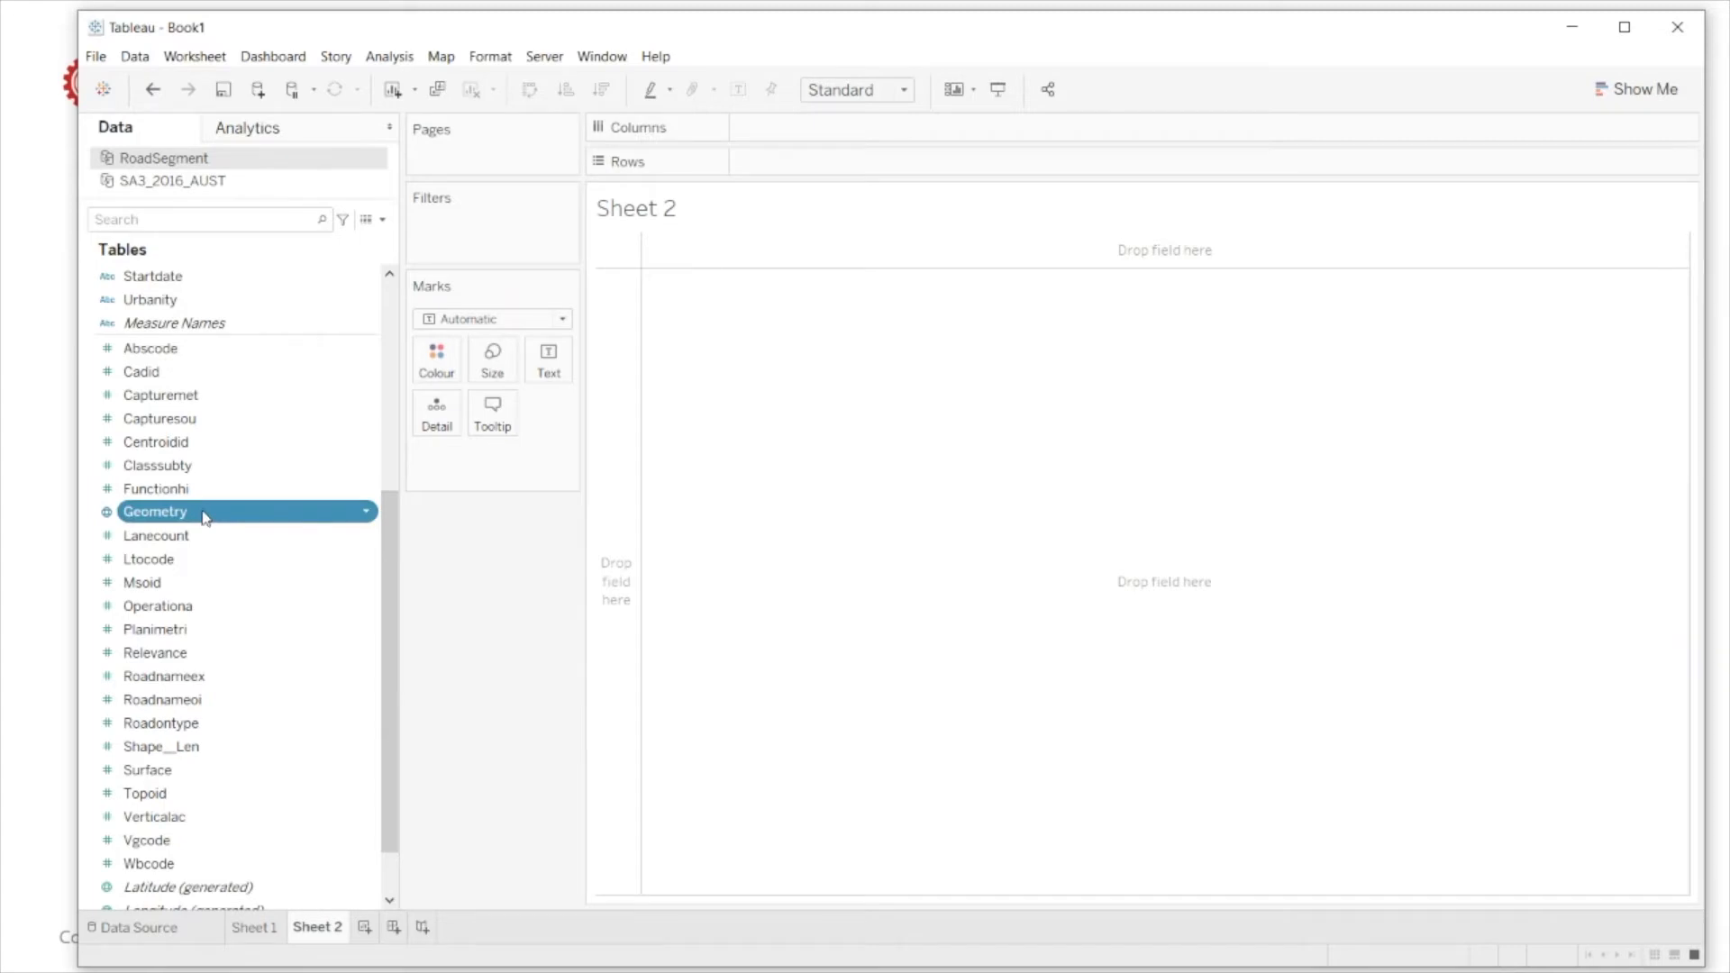
double_click(155, 512)
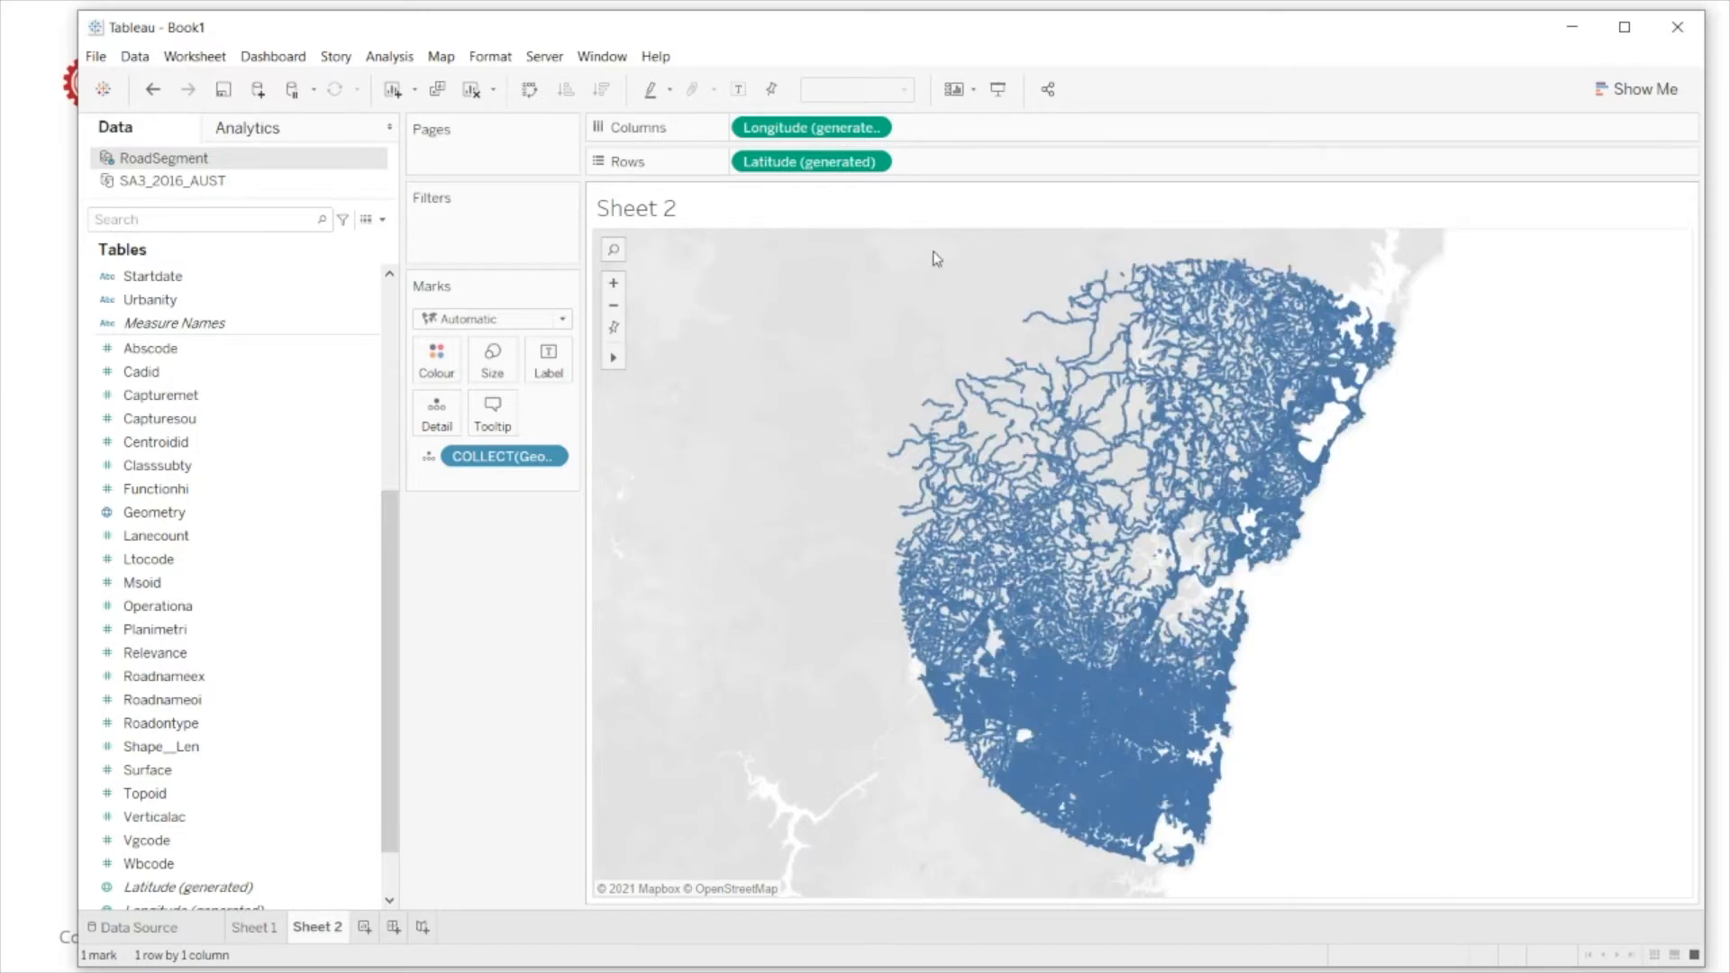
Step: Try the Normal background map behind the road segments and switch it to Dark
left_click(437, 59)
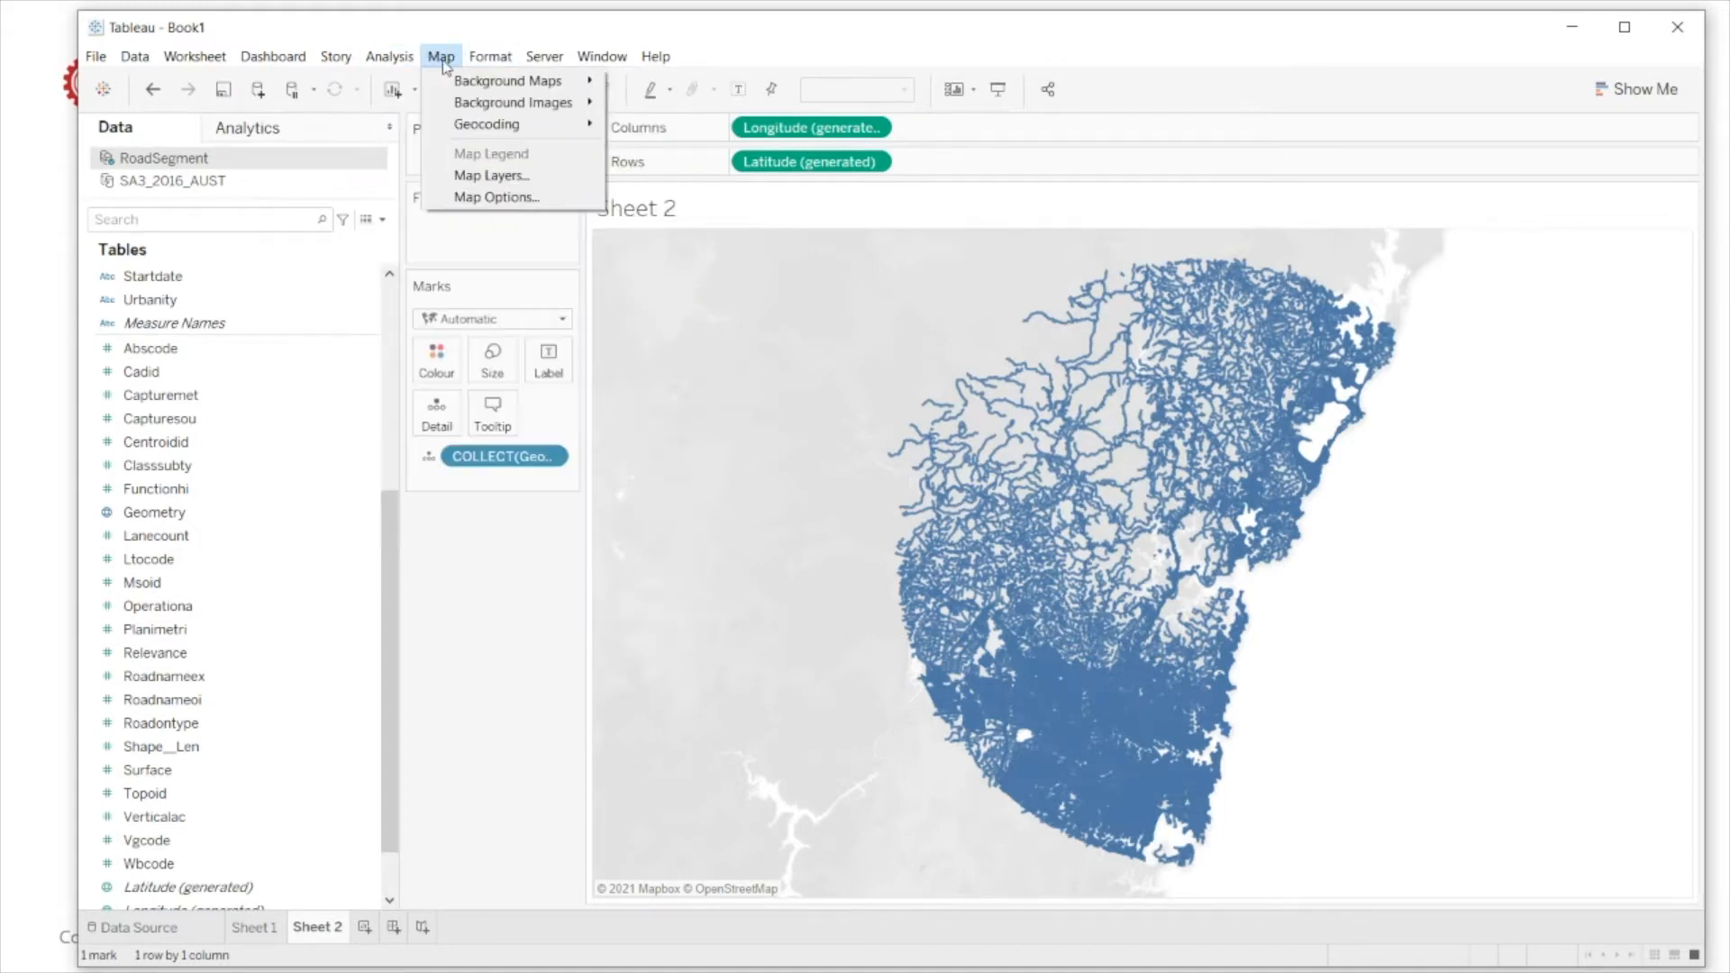
mouse_move(457, 92)
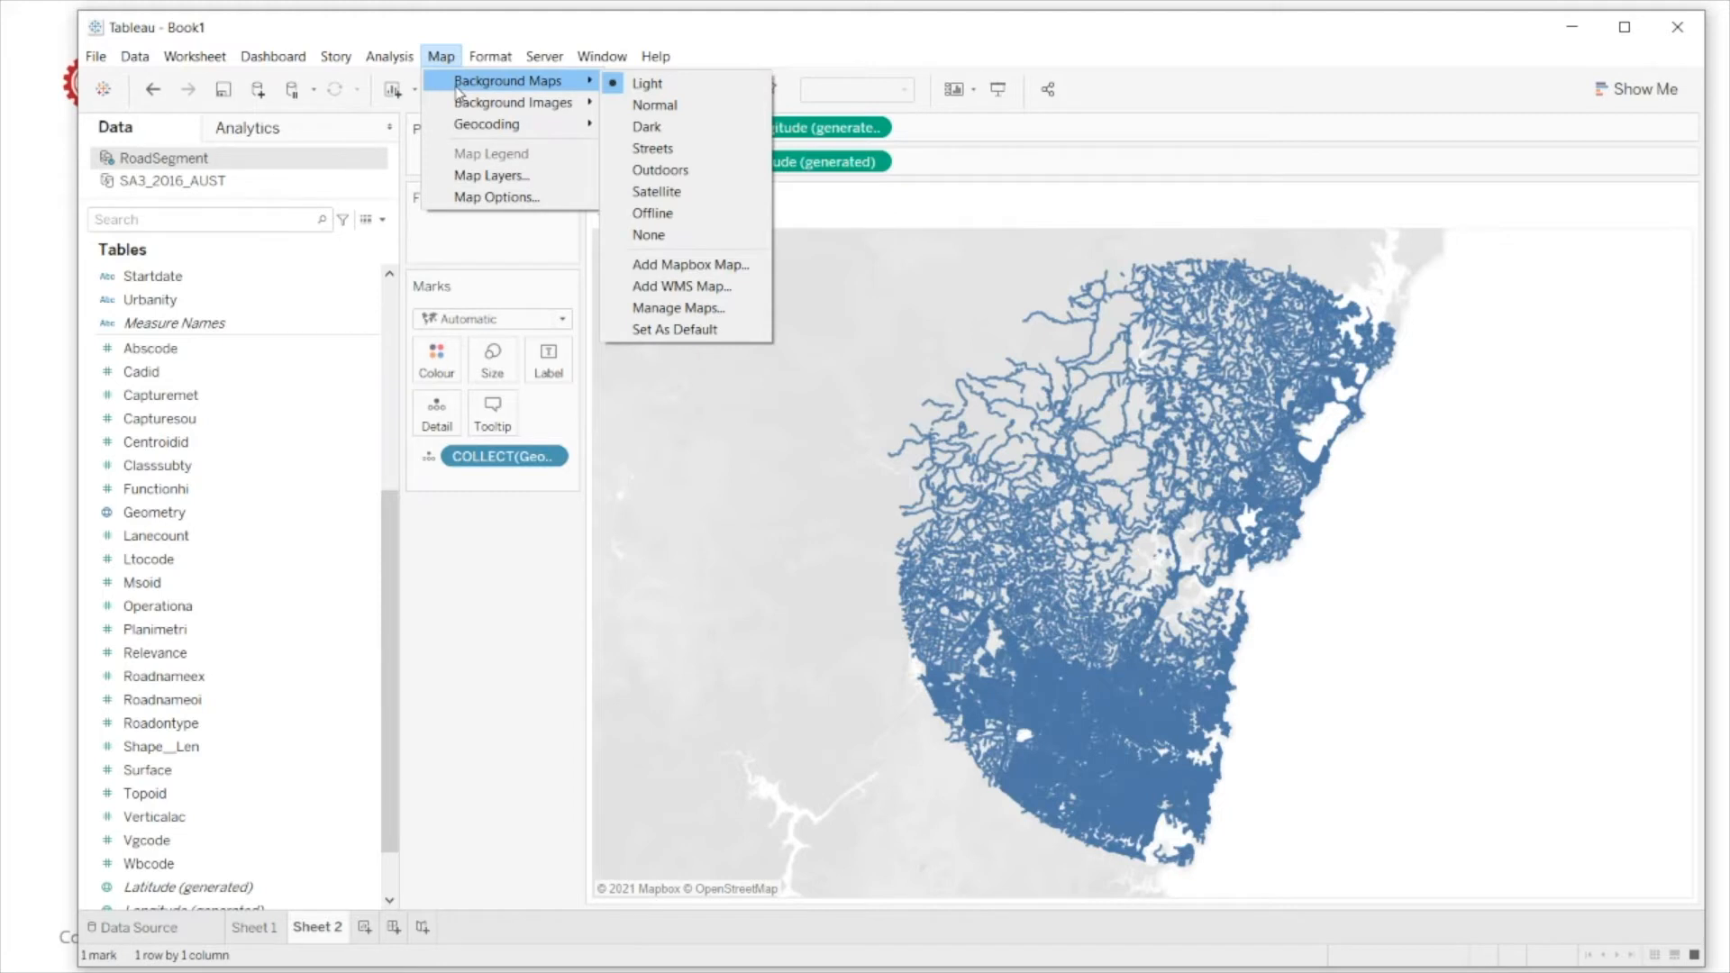
left_click(648, 106)
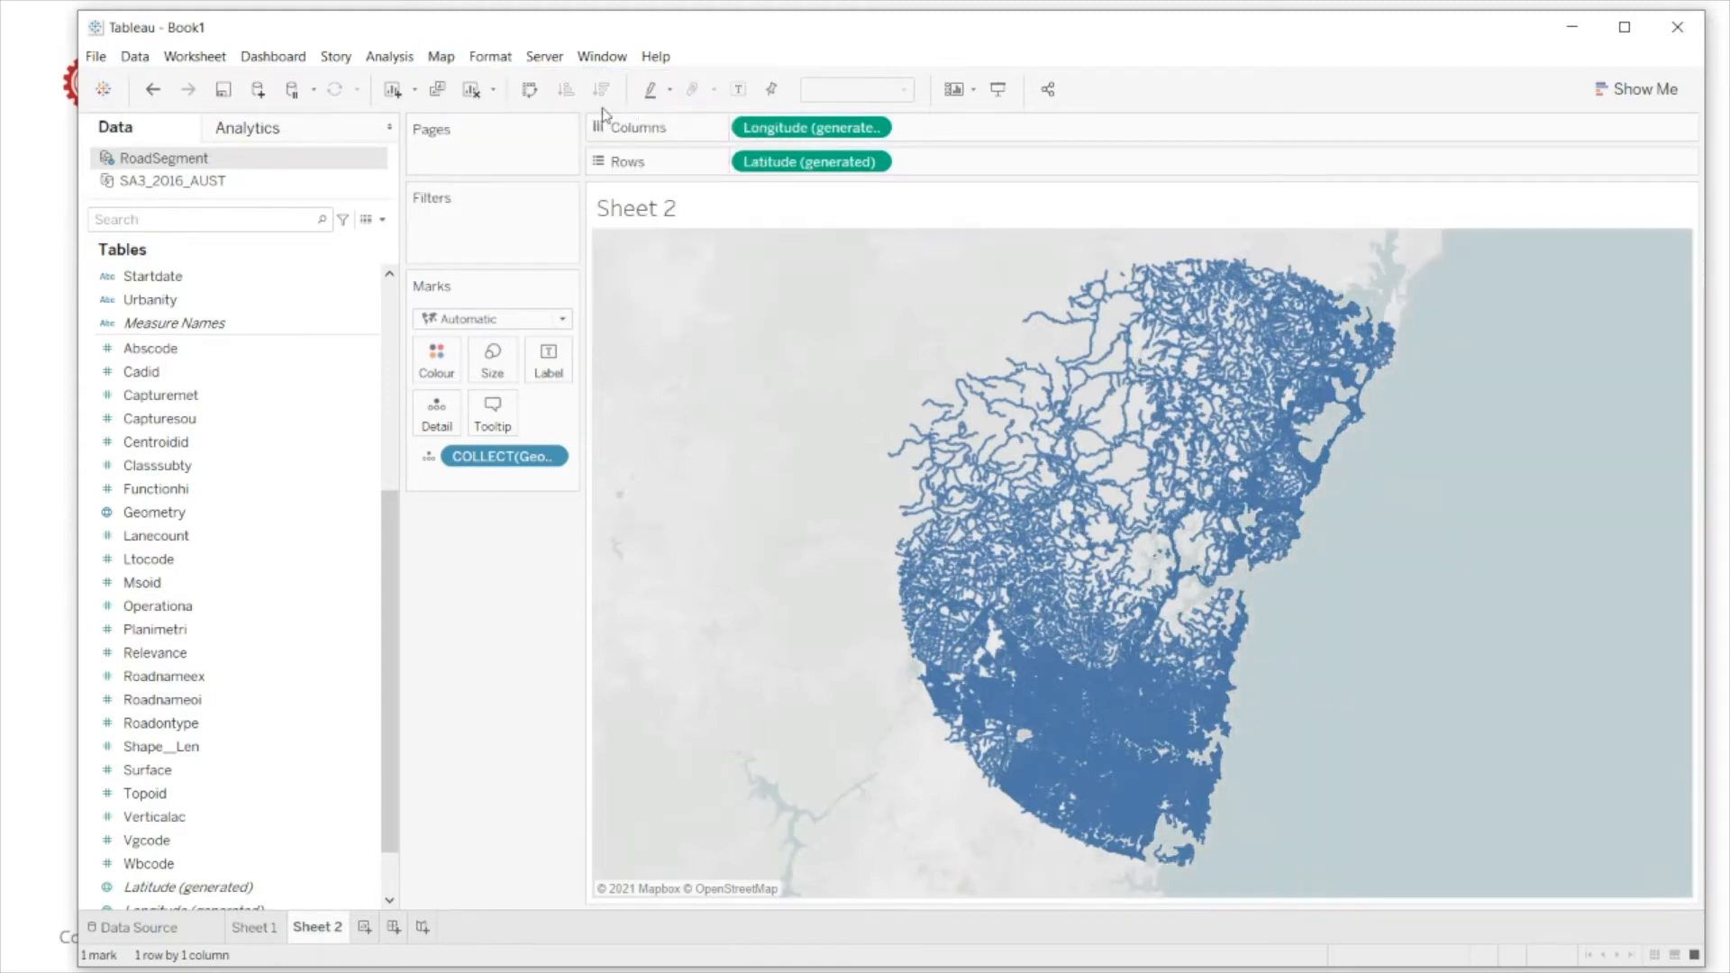
left_click(543, 58)
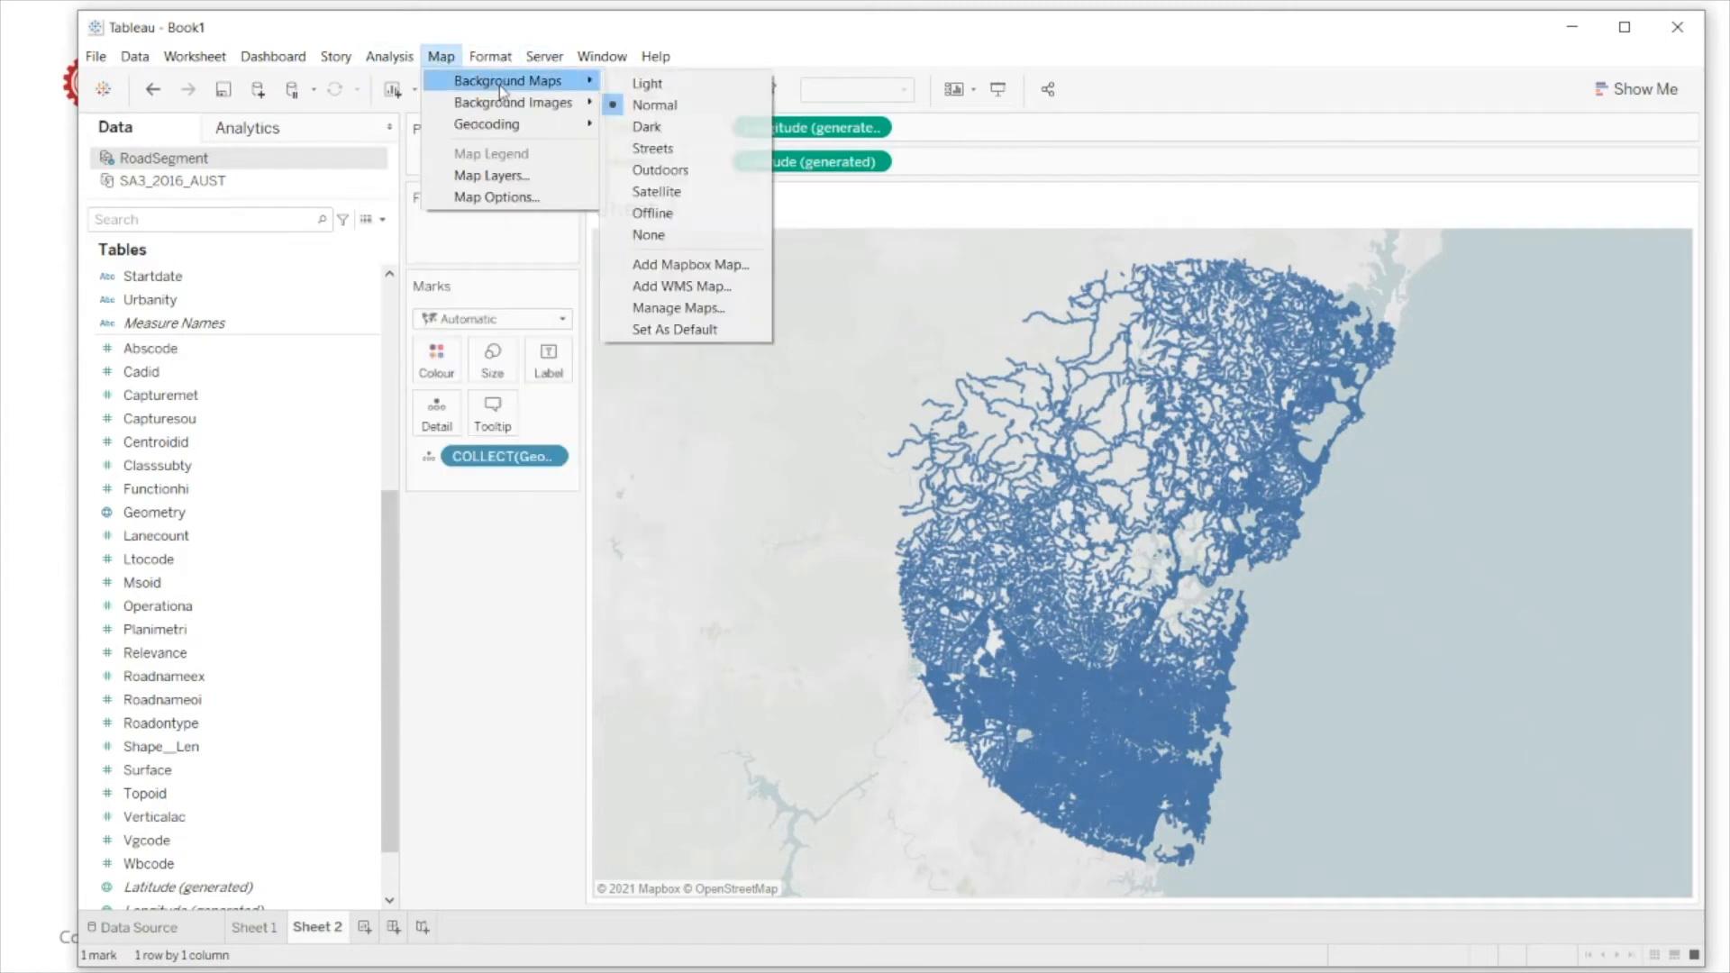
left_click(693, 126)
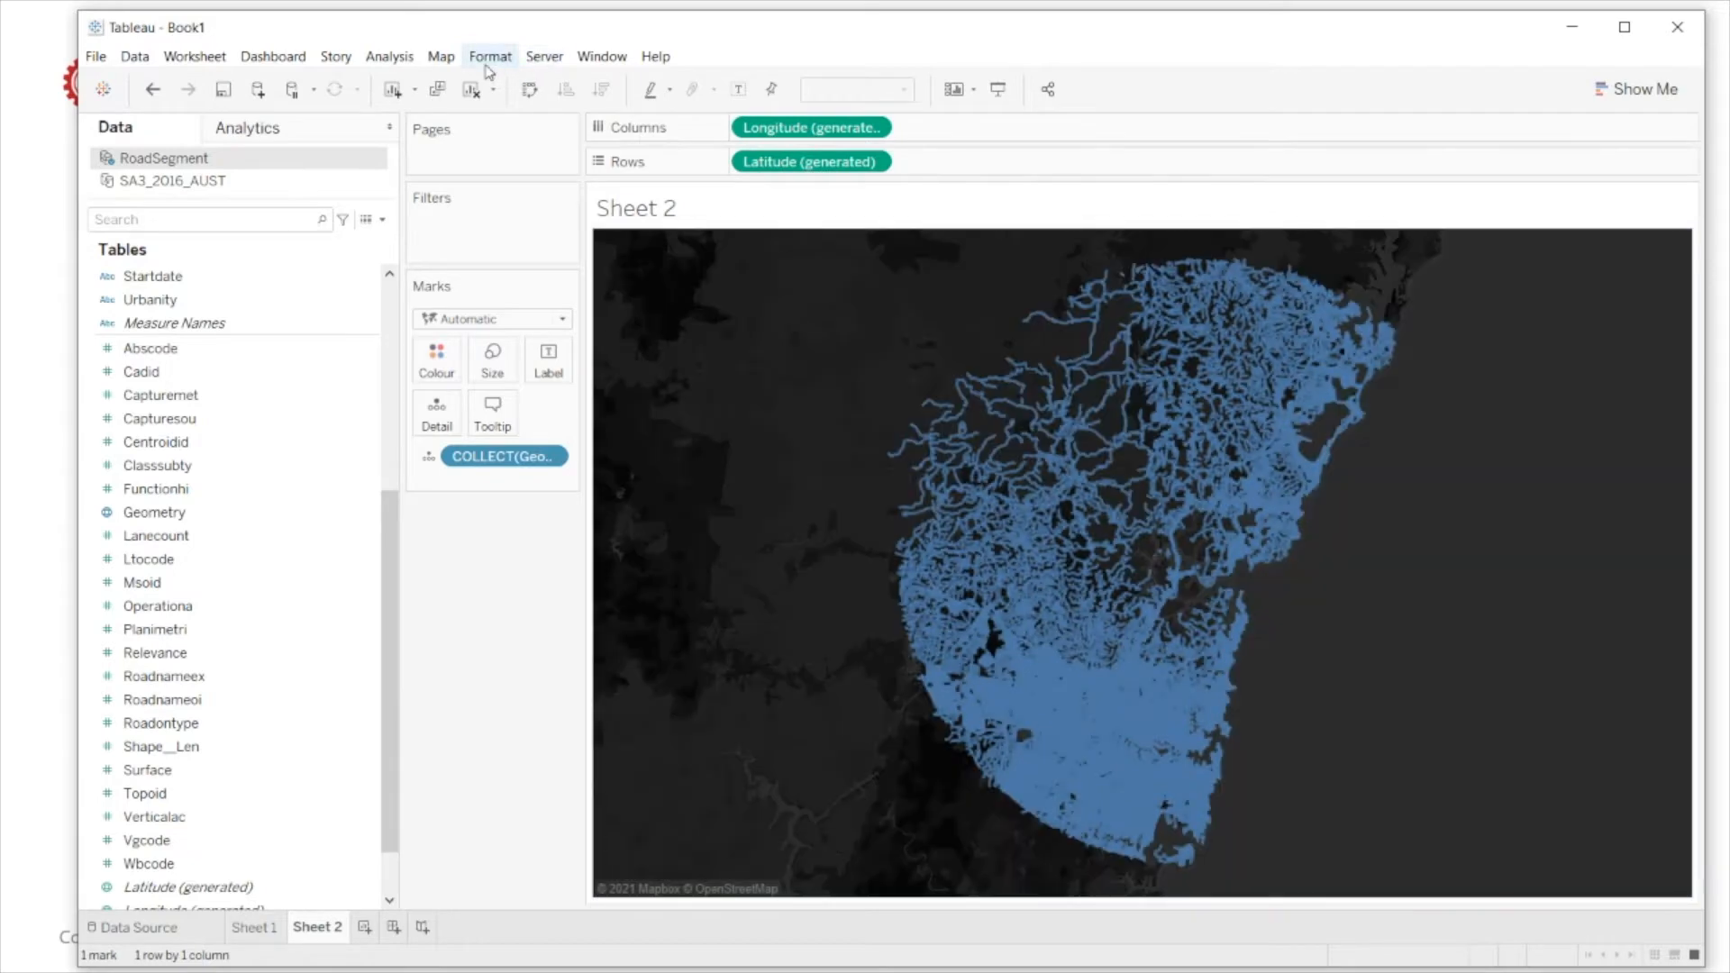
Step: Change Sheet 2's background map to a coloured style with terrain, parks and water, and inspect the road segments north of Sydney
left_click(441, 56)
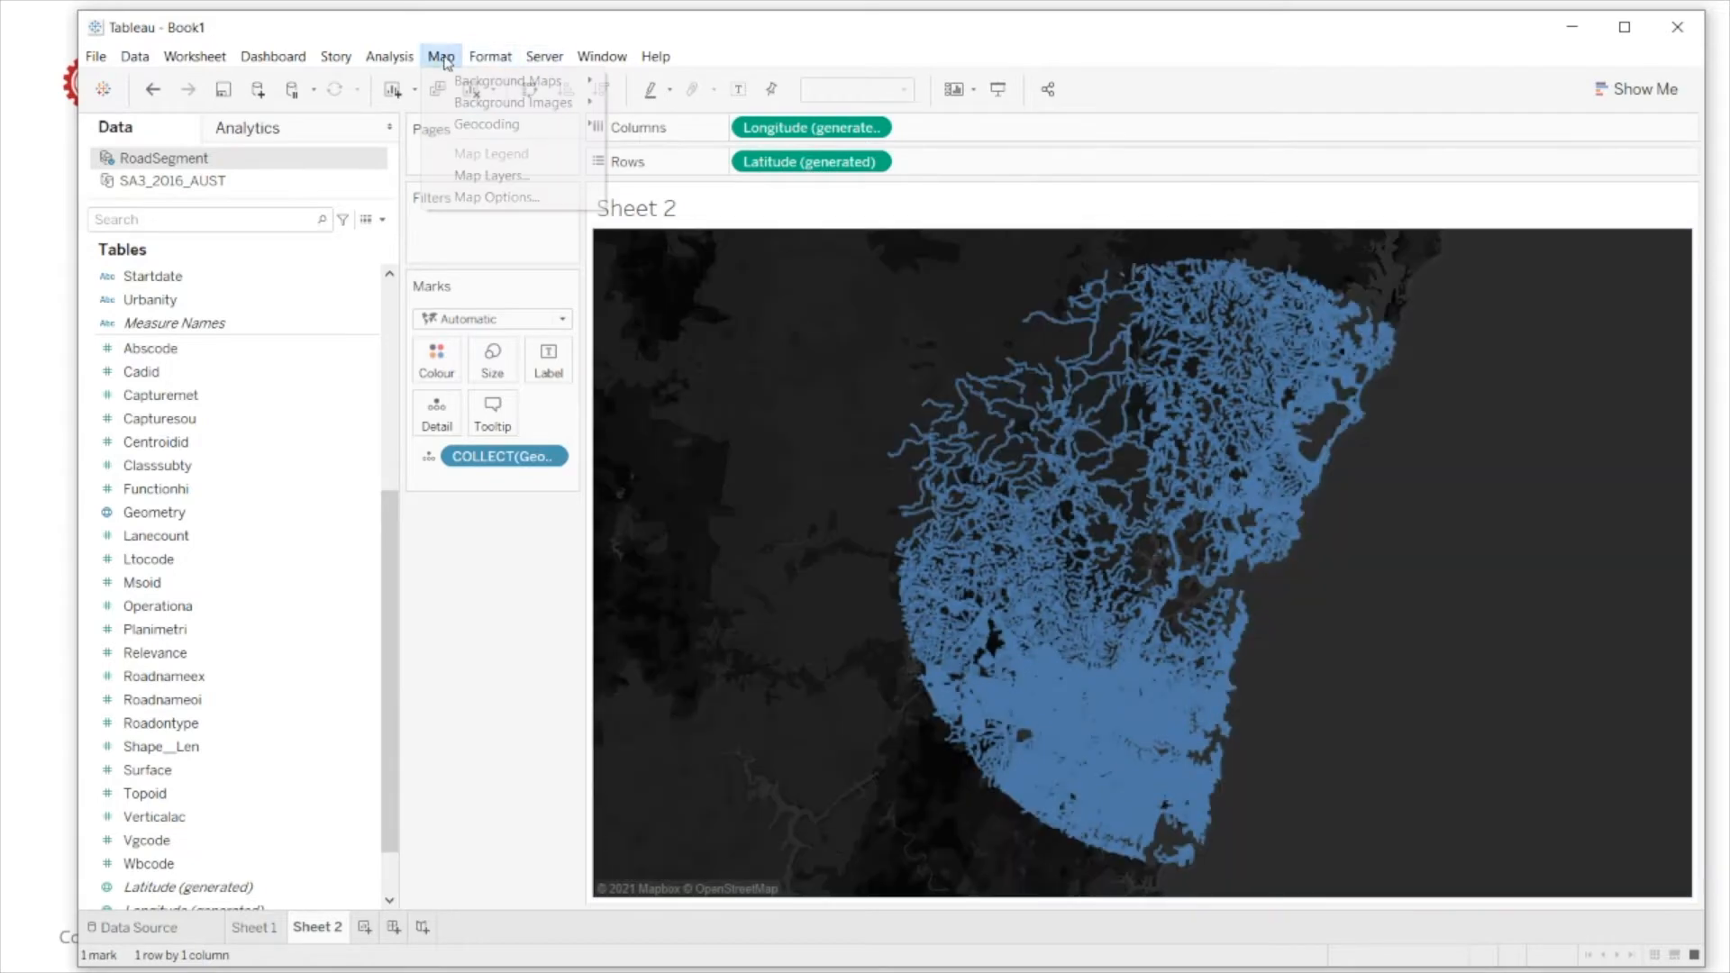
mouse_move(536, 88)
left_click(701, 149)
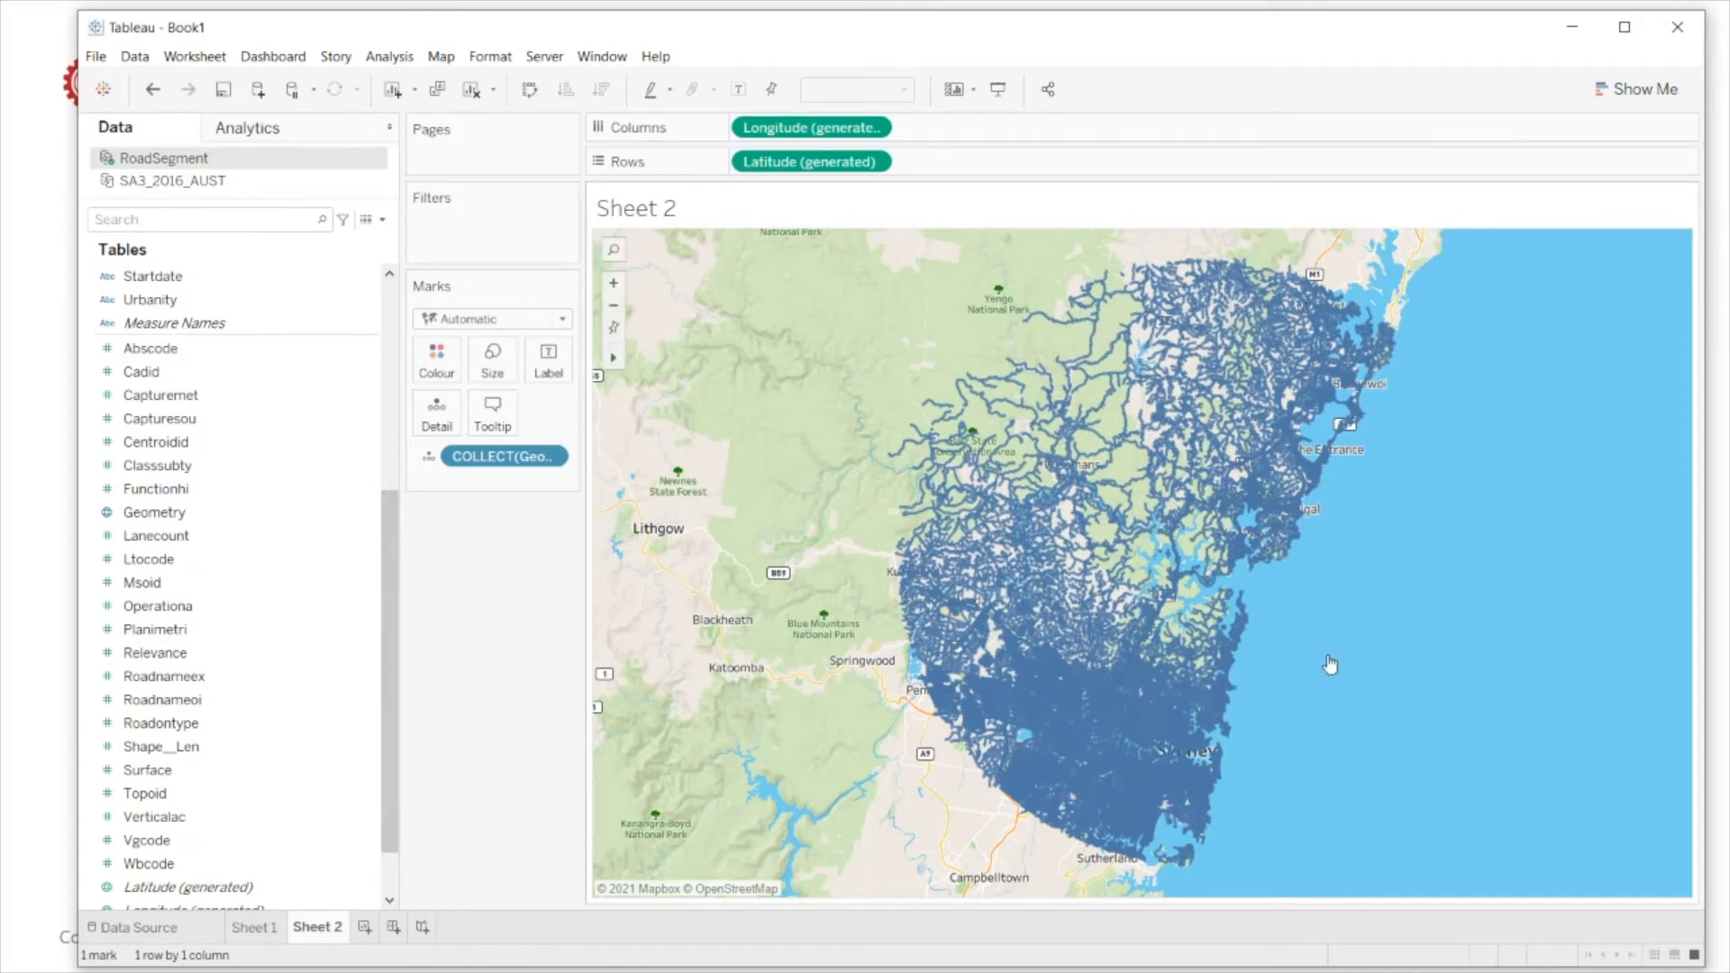
scroll(1273, 668, "up", 1)
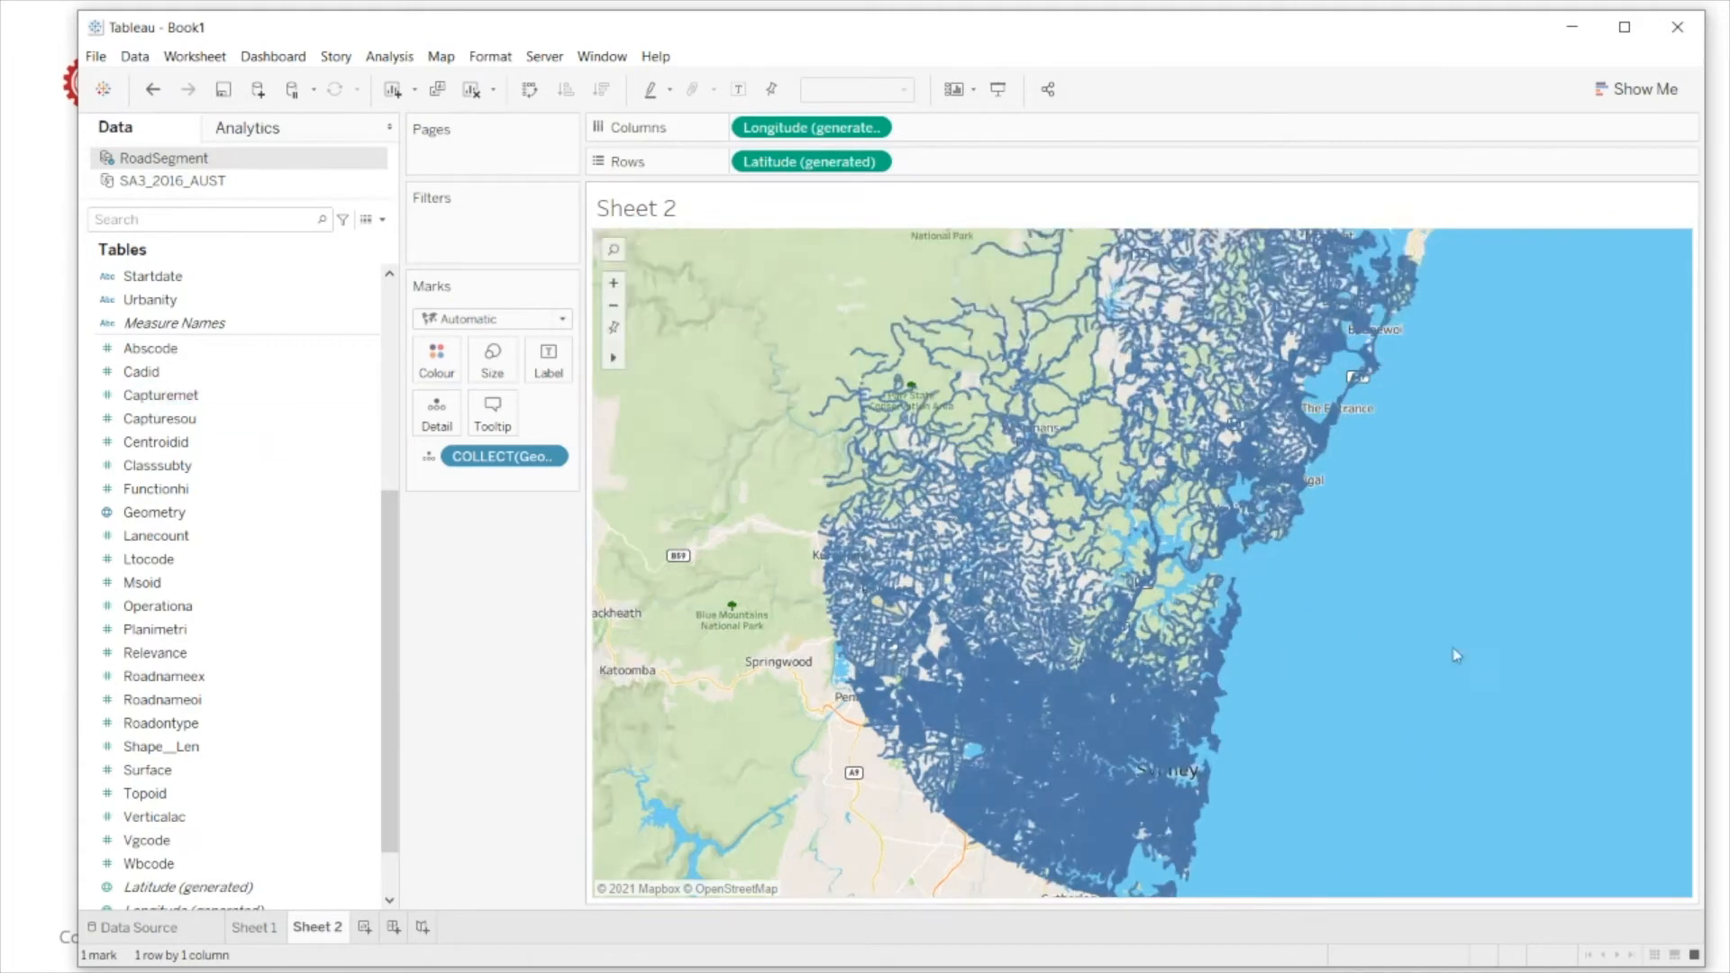
scroll(1288, 540, "up", 1)
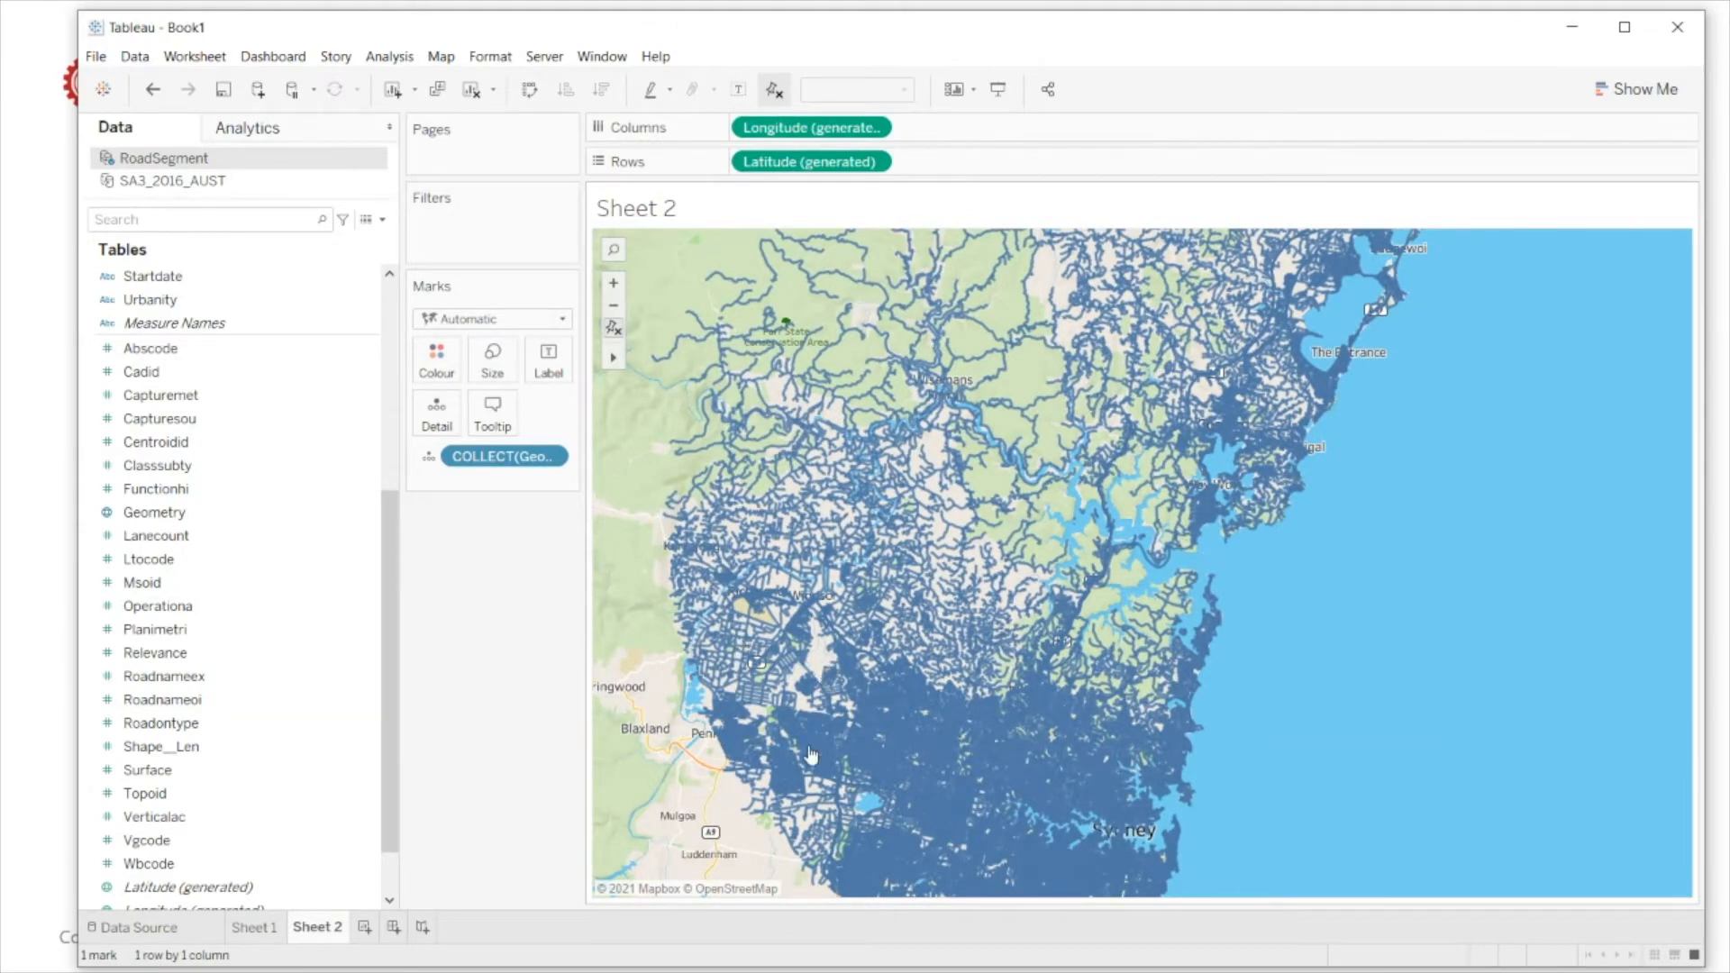
scroll(744, 634, "up", 1)
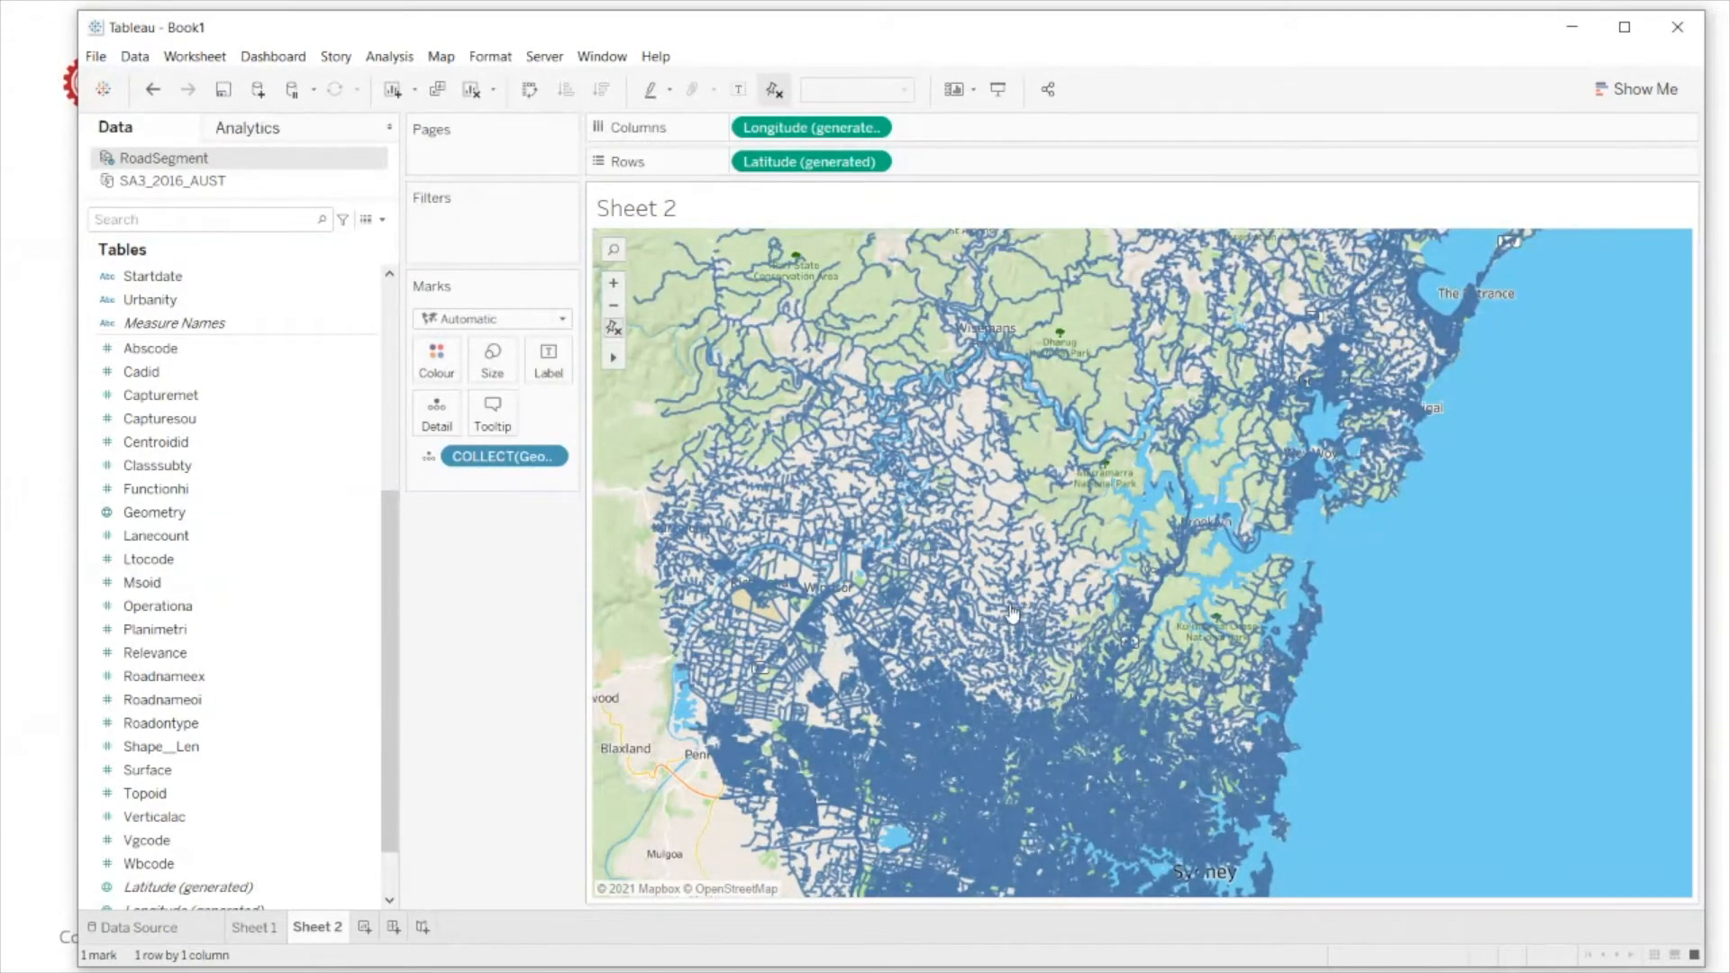
scroll(952, 611, "up", 2)
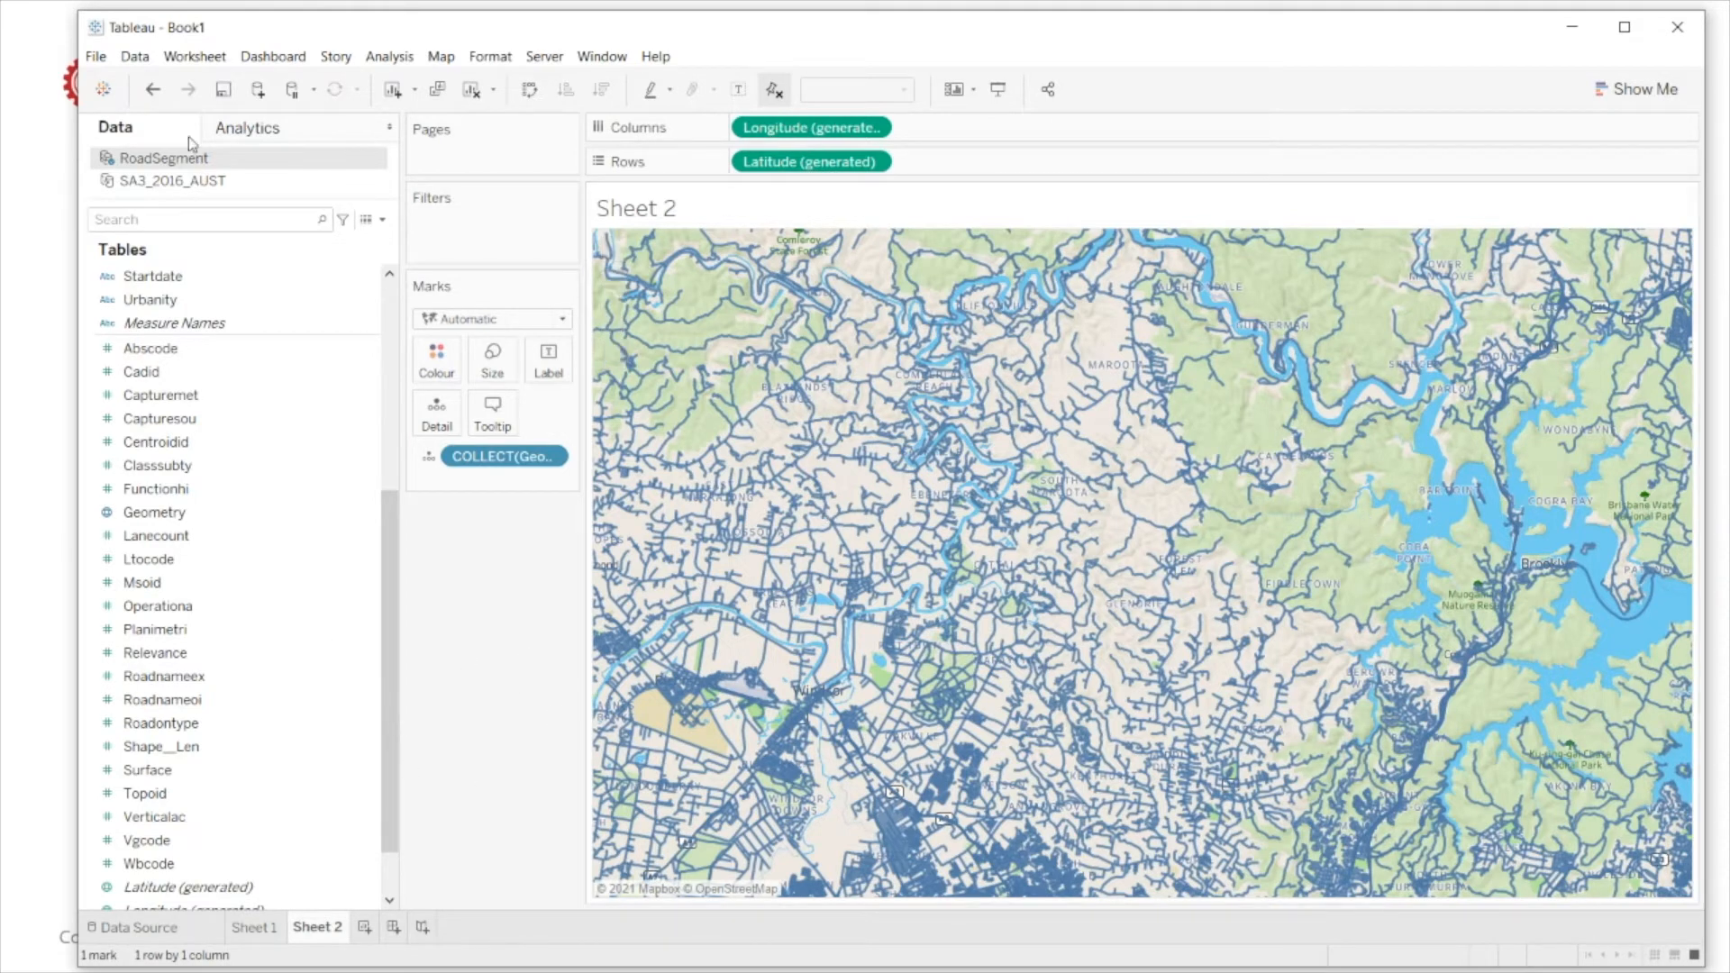
Step: Add a Google BigQuery data source with billing project My First Project, project publicdata and dataset samples
left_click(135, 56)
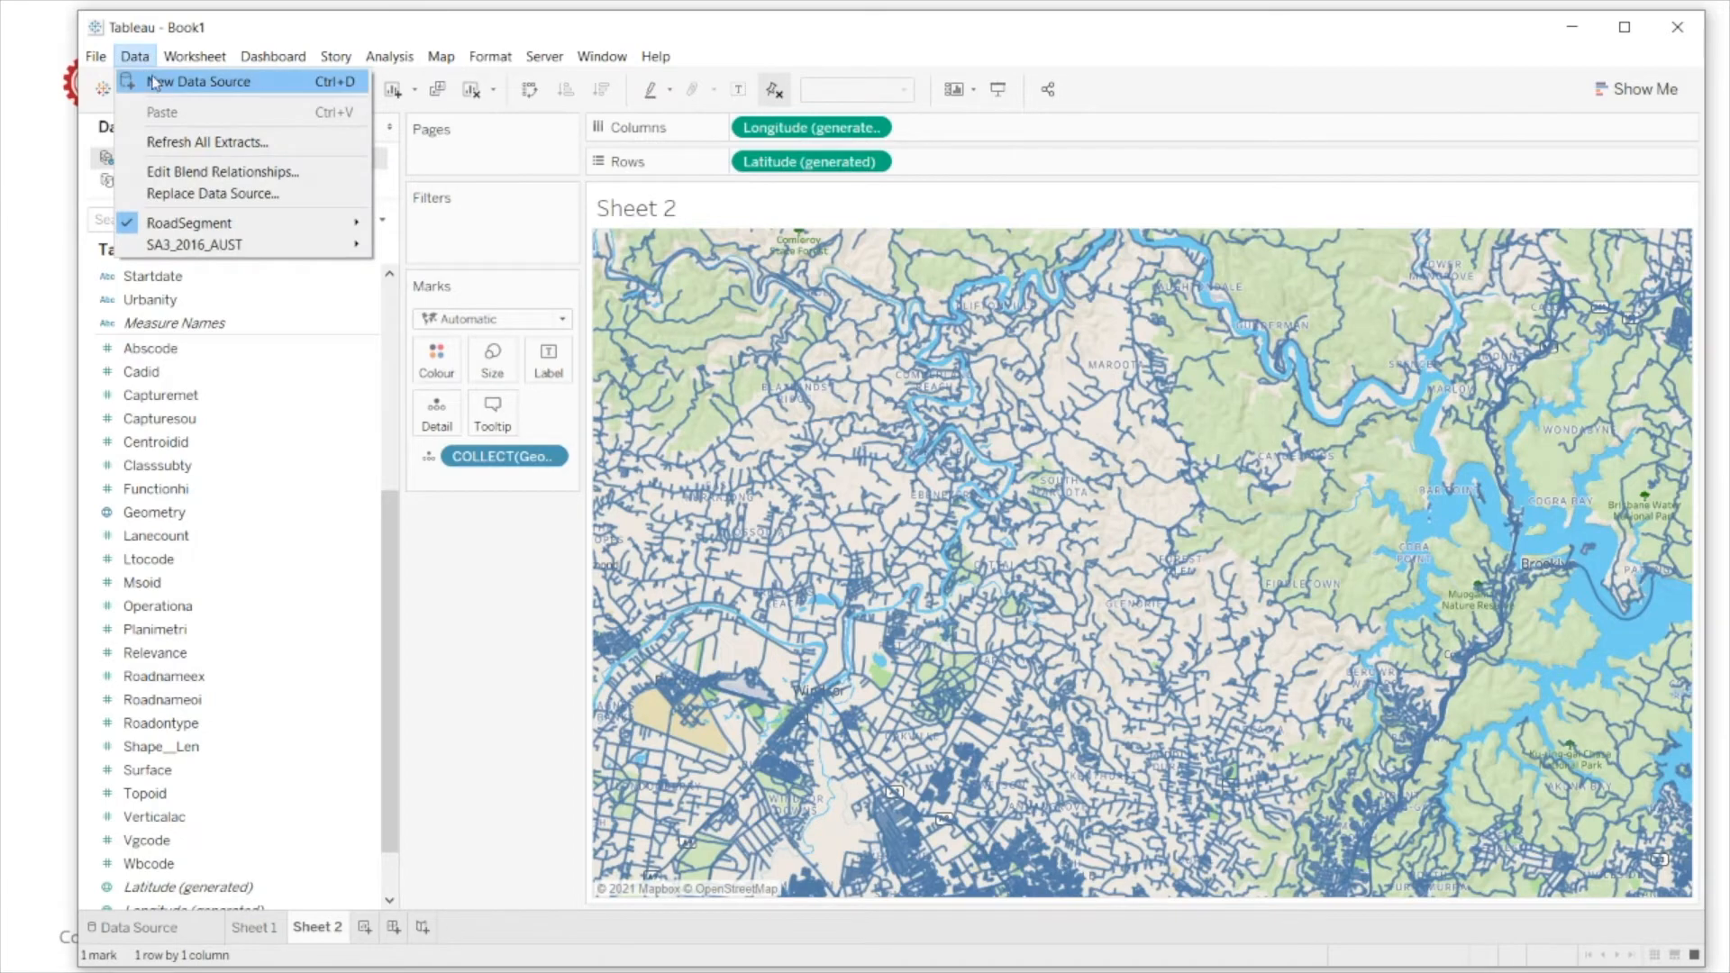
left_click(153, 83)
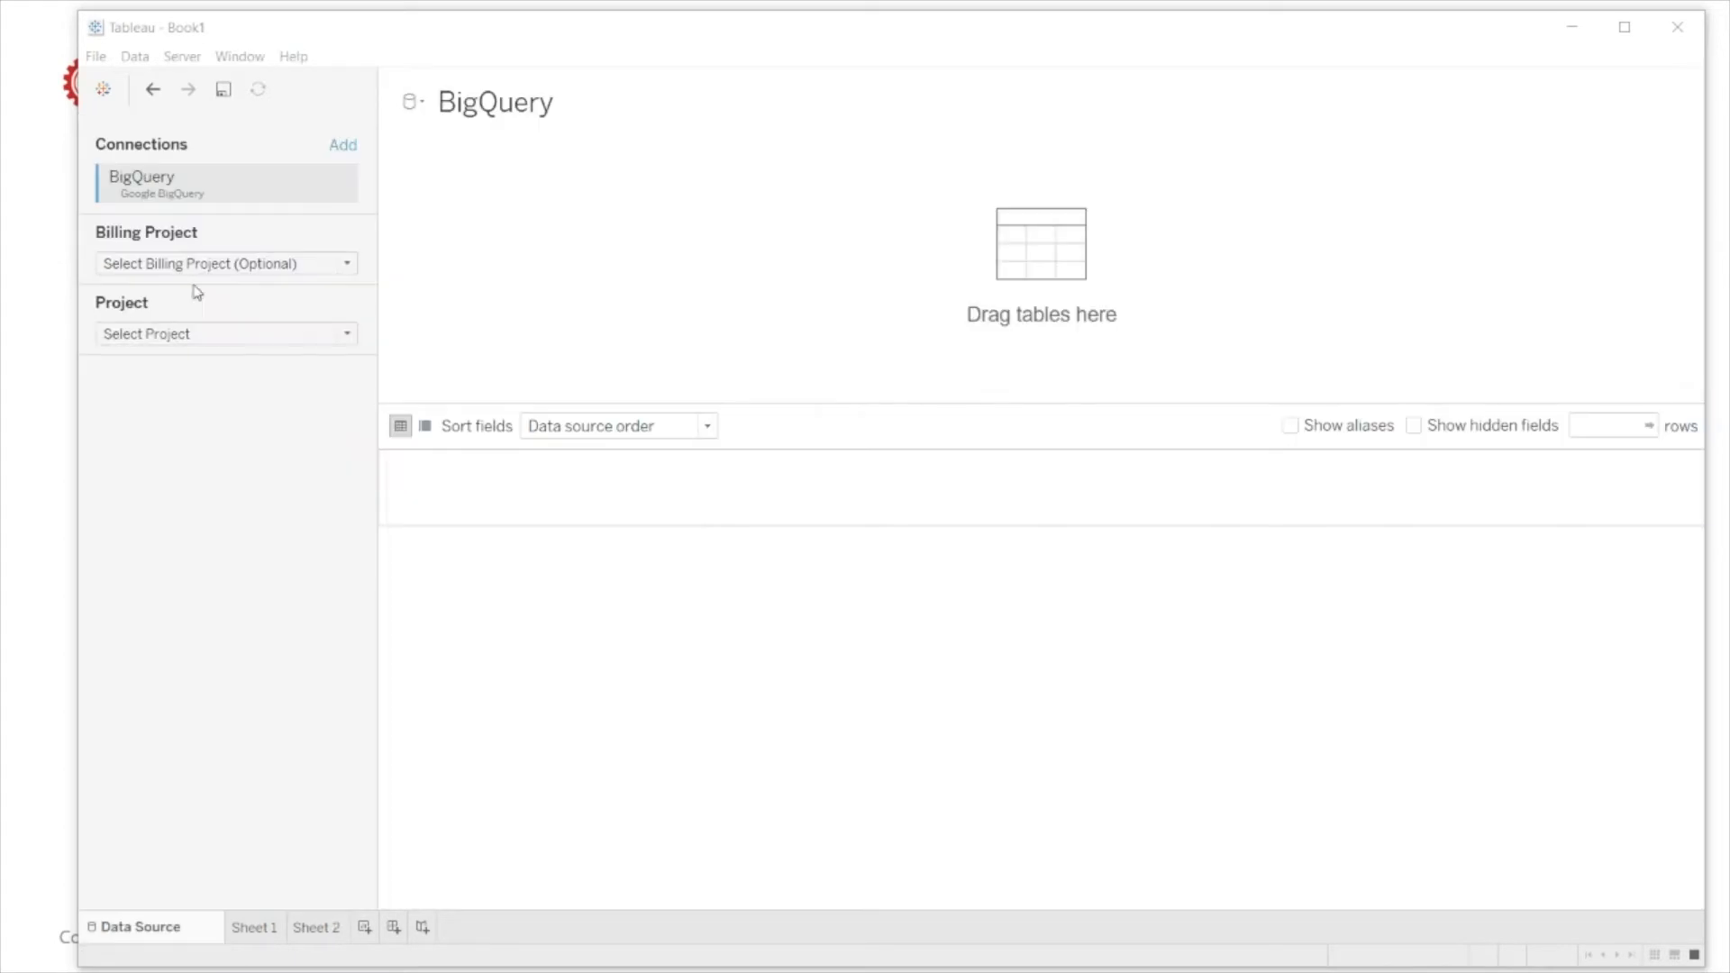
left_click(200, 266)
left_click(199, 334)
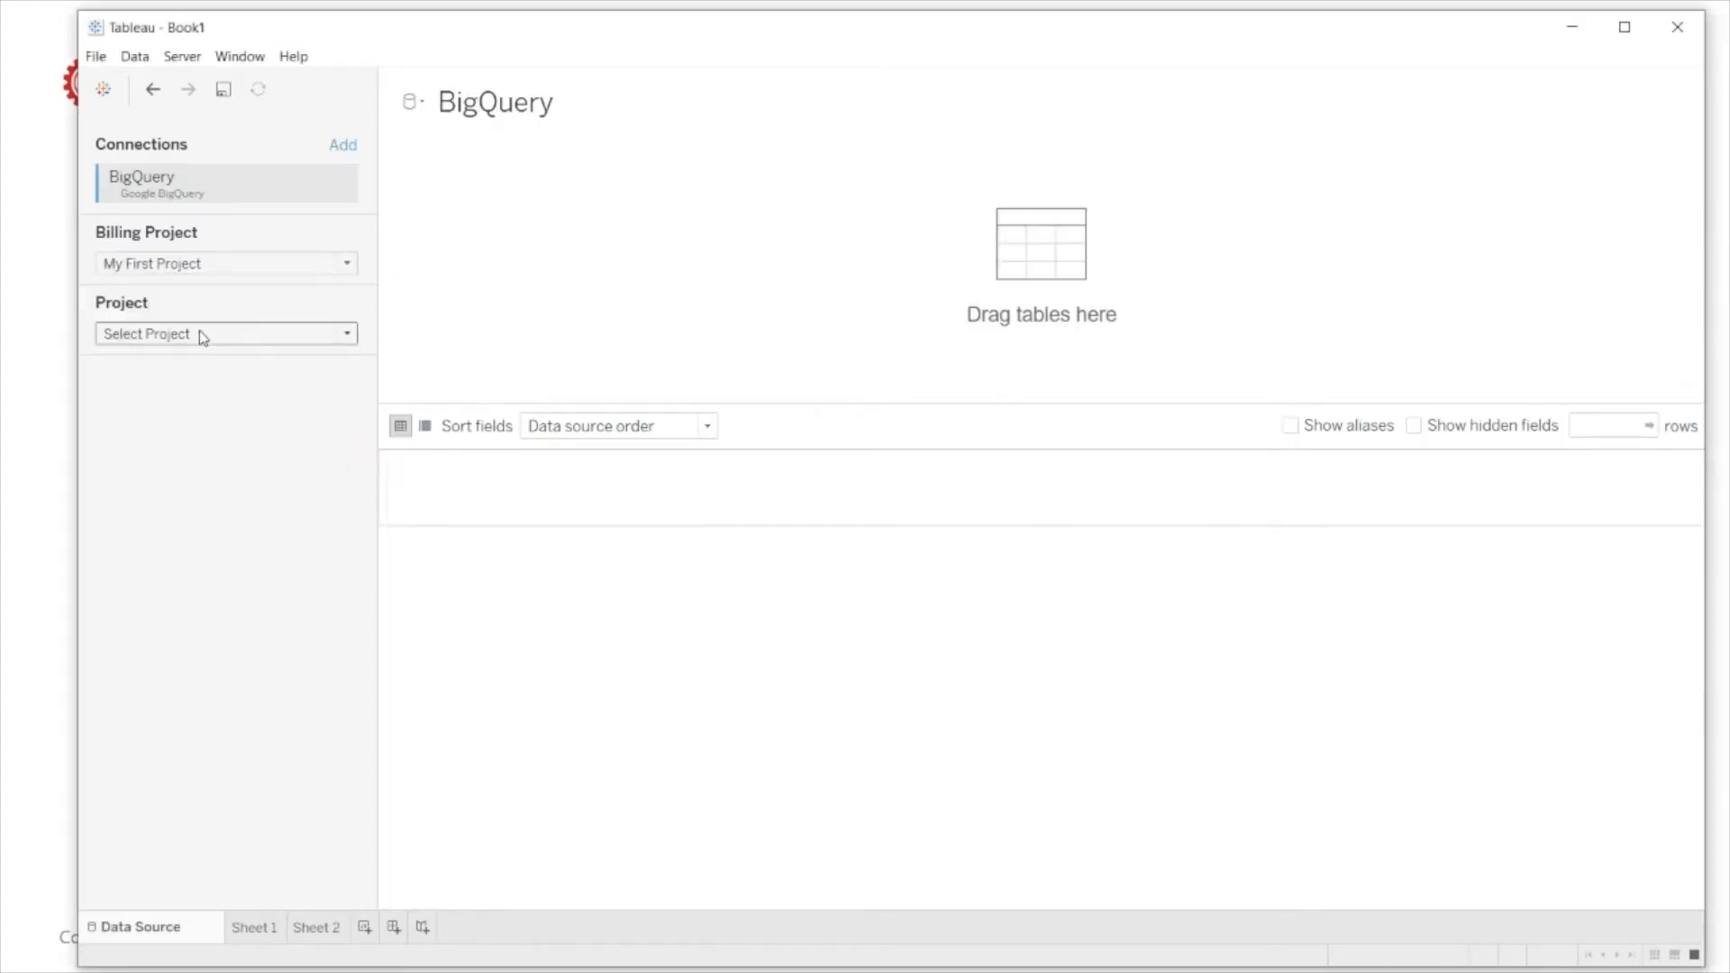
left_click(200, 334)
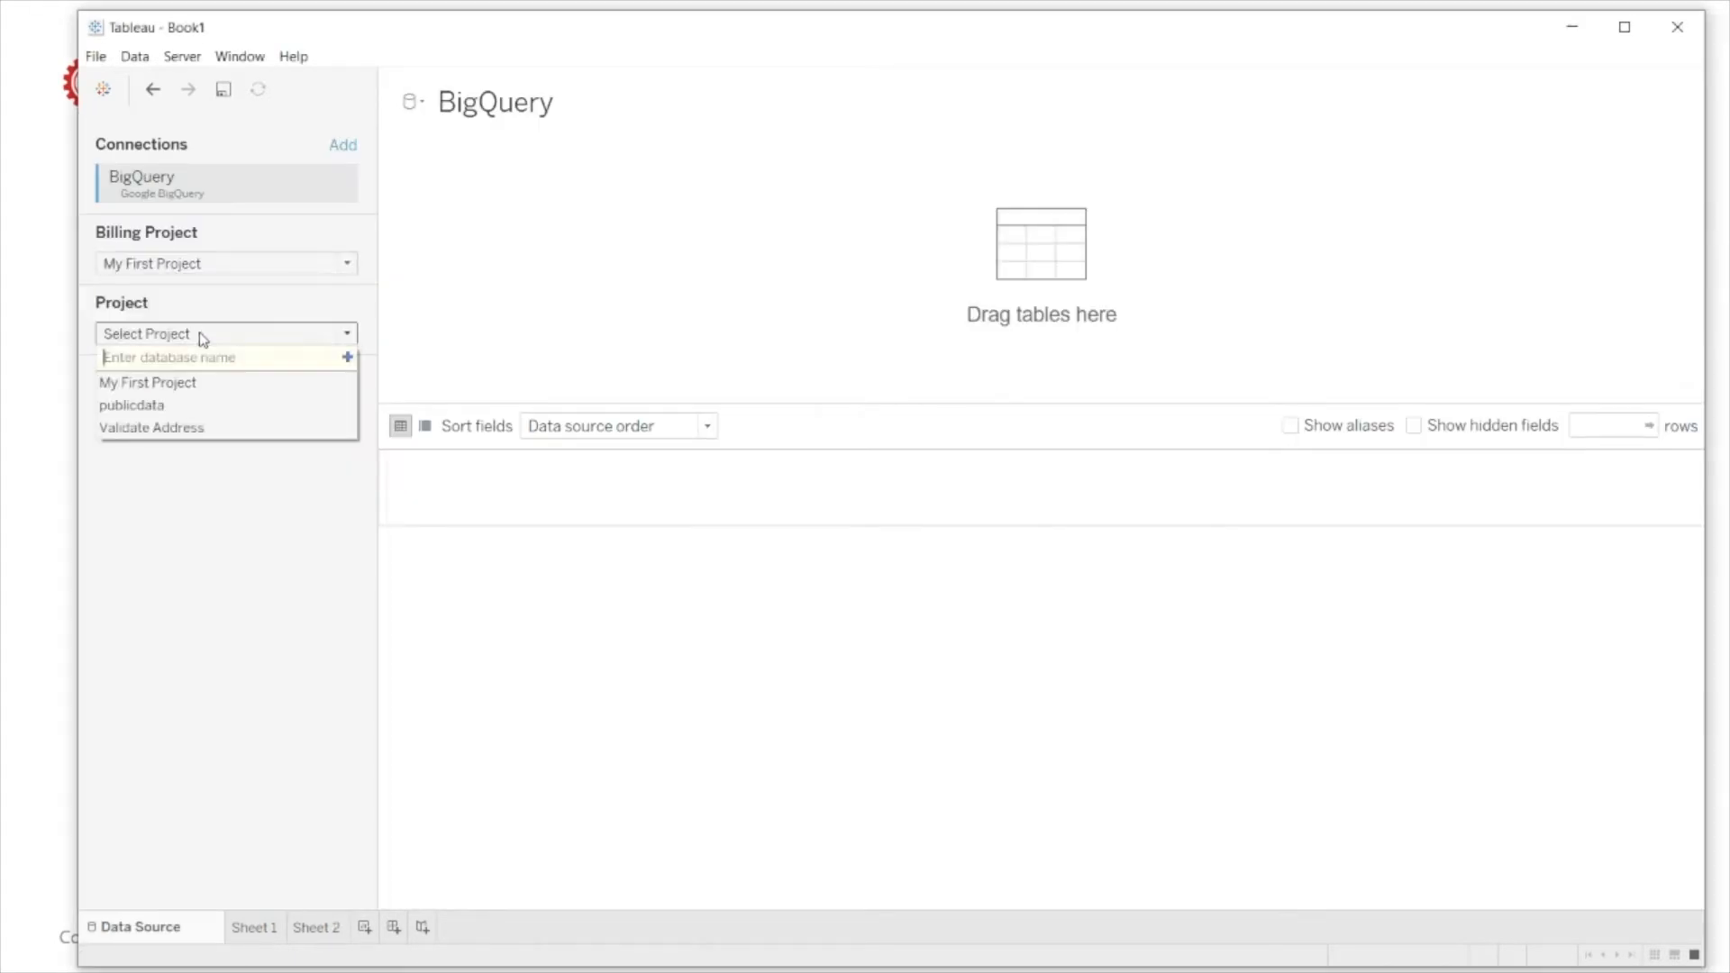
left_click(187, 406)
left_click(208, 405)
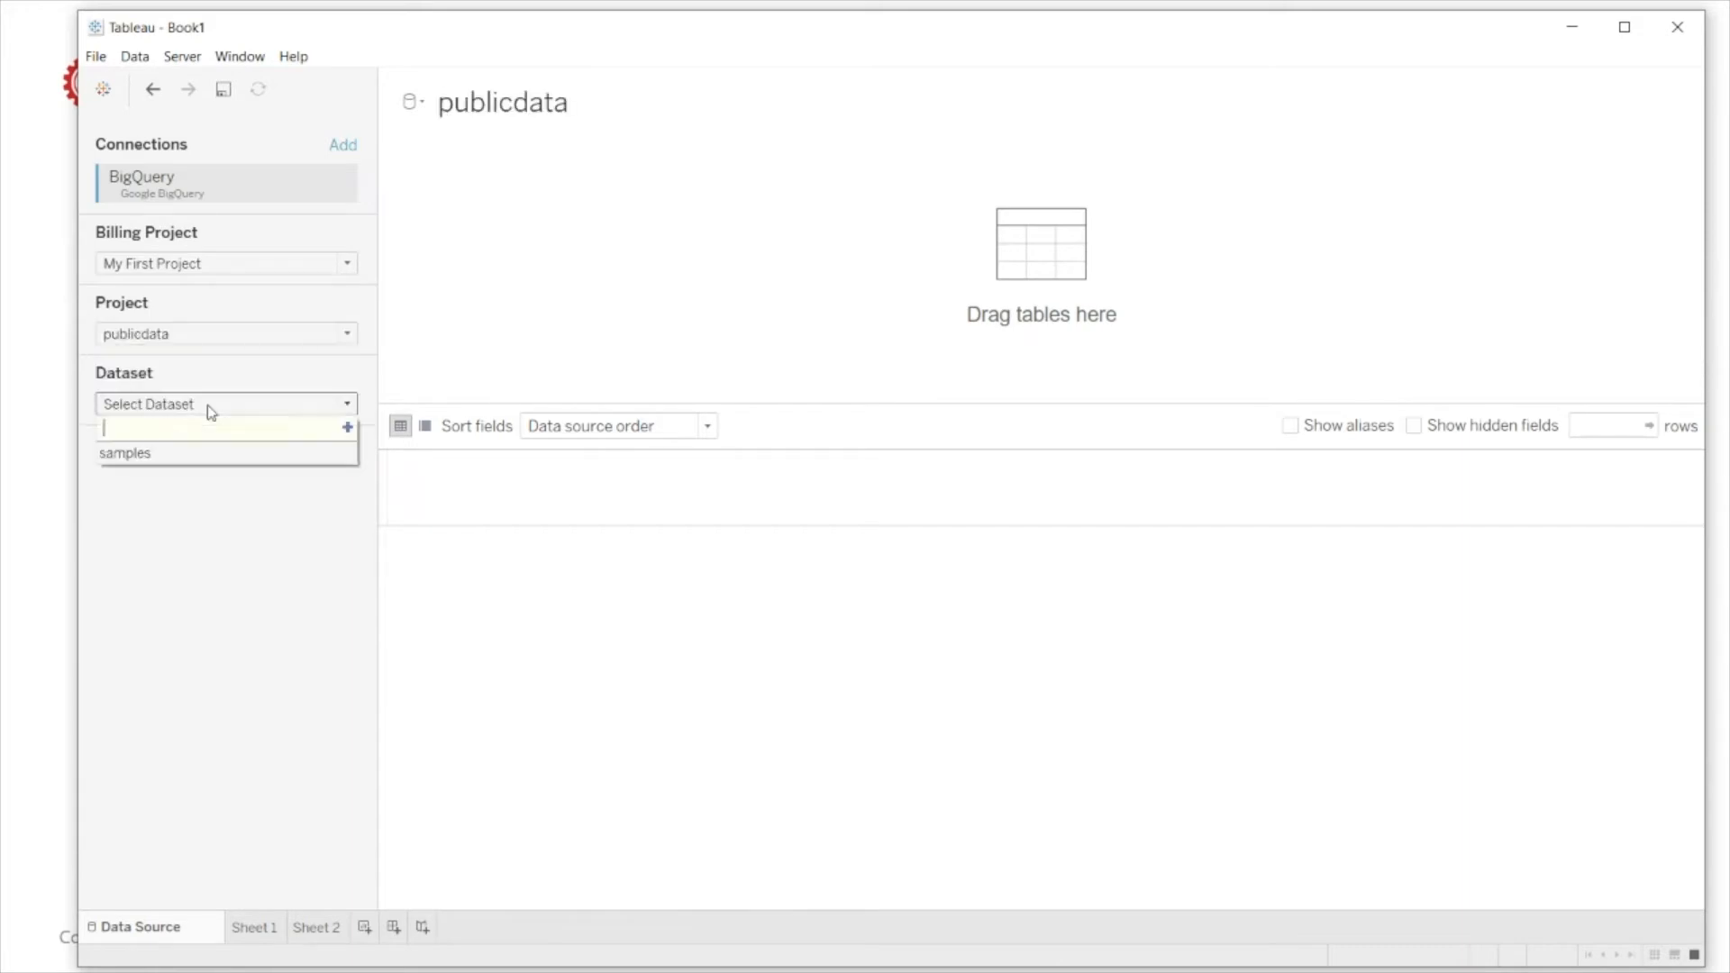
left_click(195, 462)
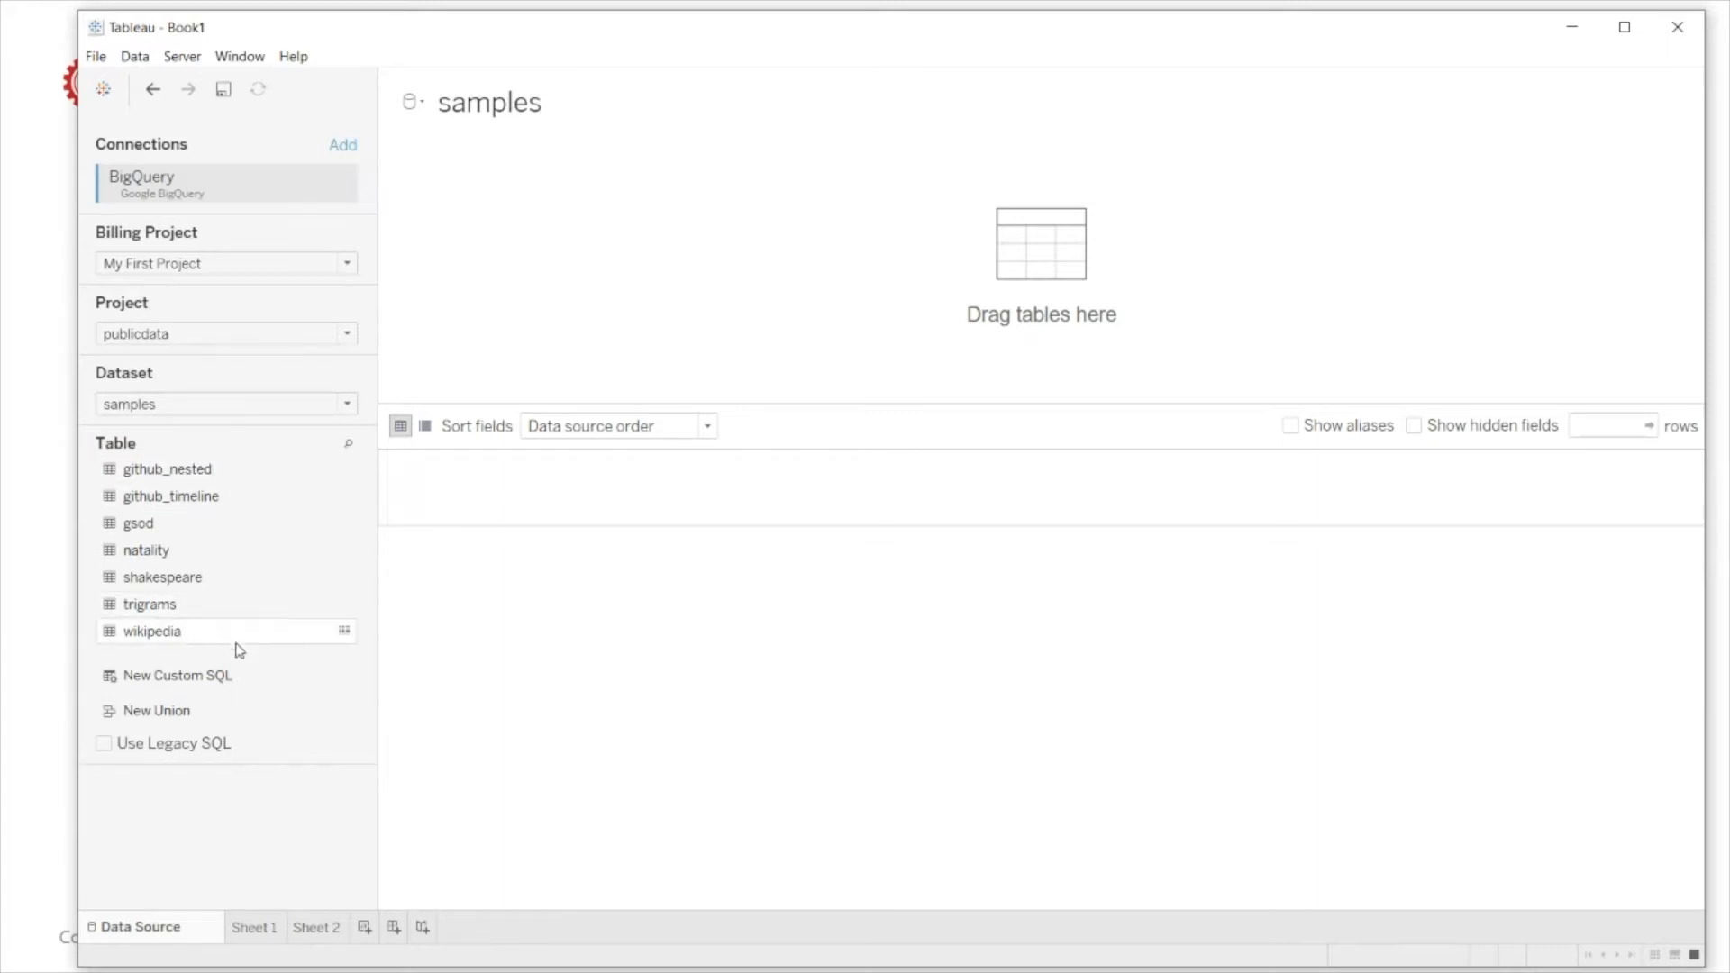
Step: Add a custom SQL query: Select * FROM `bigquery-public-data.ghcn_d.ghcnd_stations`
left_click_drag(199, 687, 703, 292)
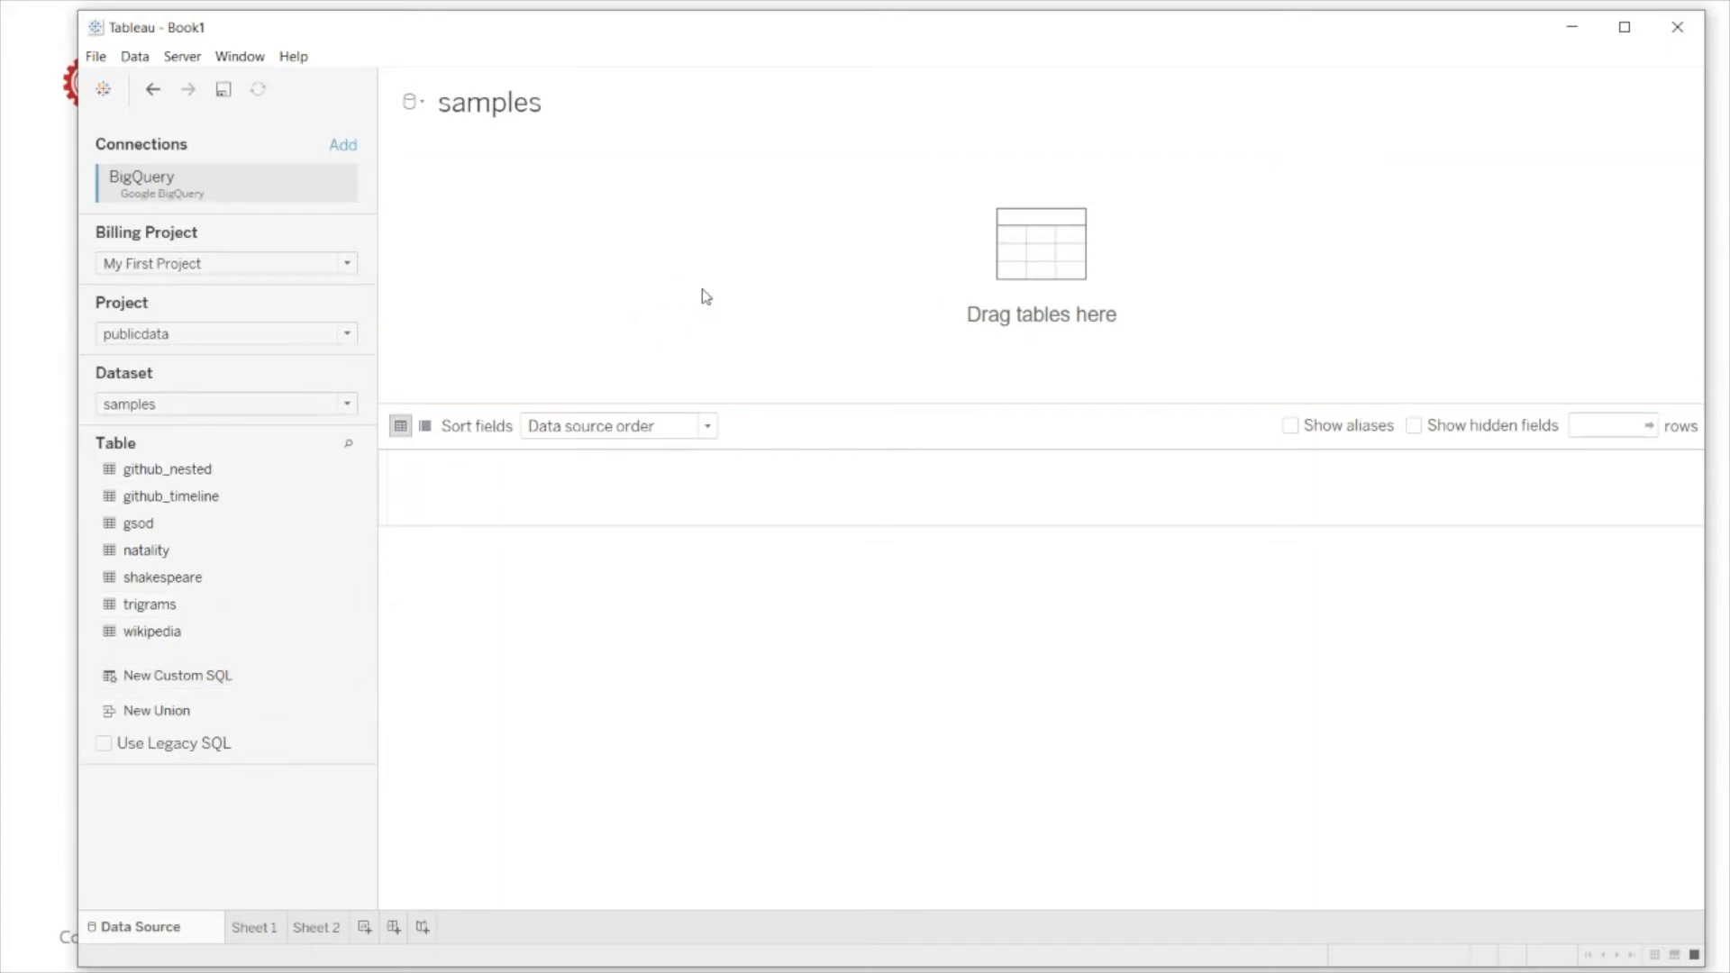
type("Select * FROM    `bigquery-public-data.ghcn_d.ghcnd_stations`")
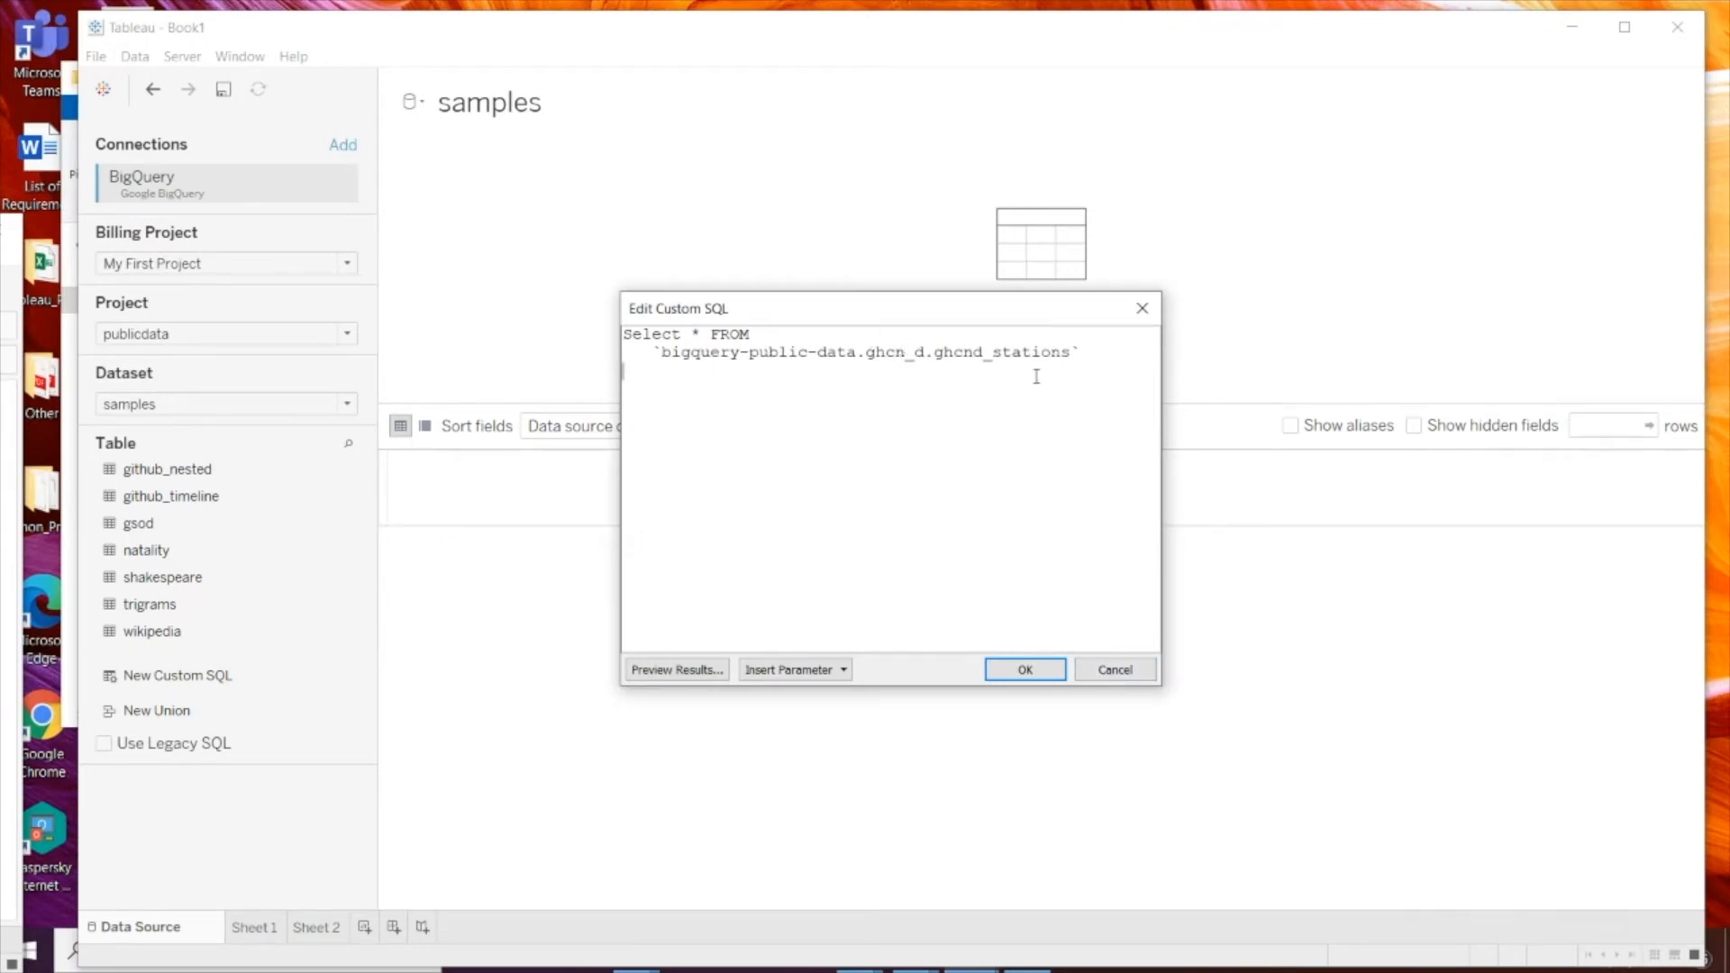
left_click(1007, 667)
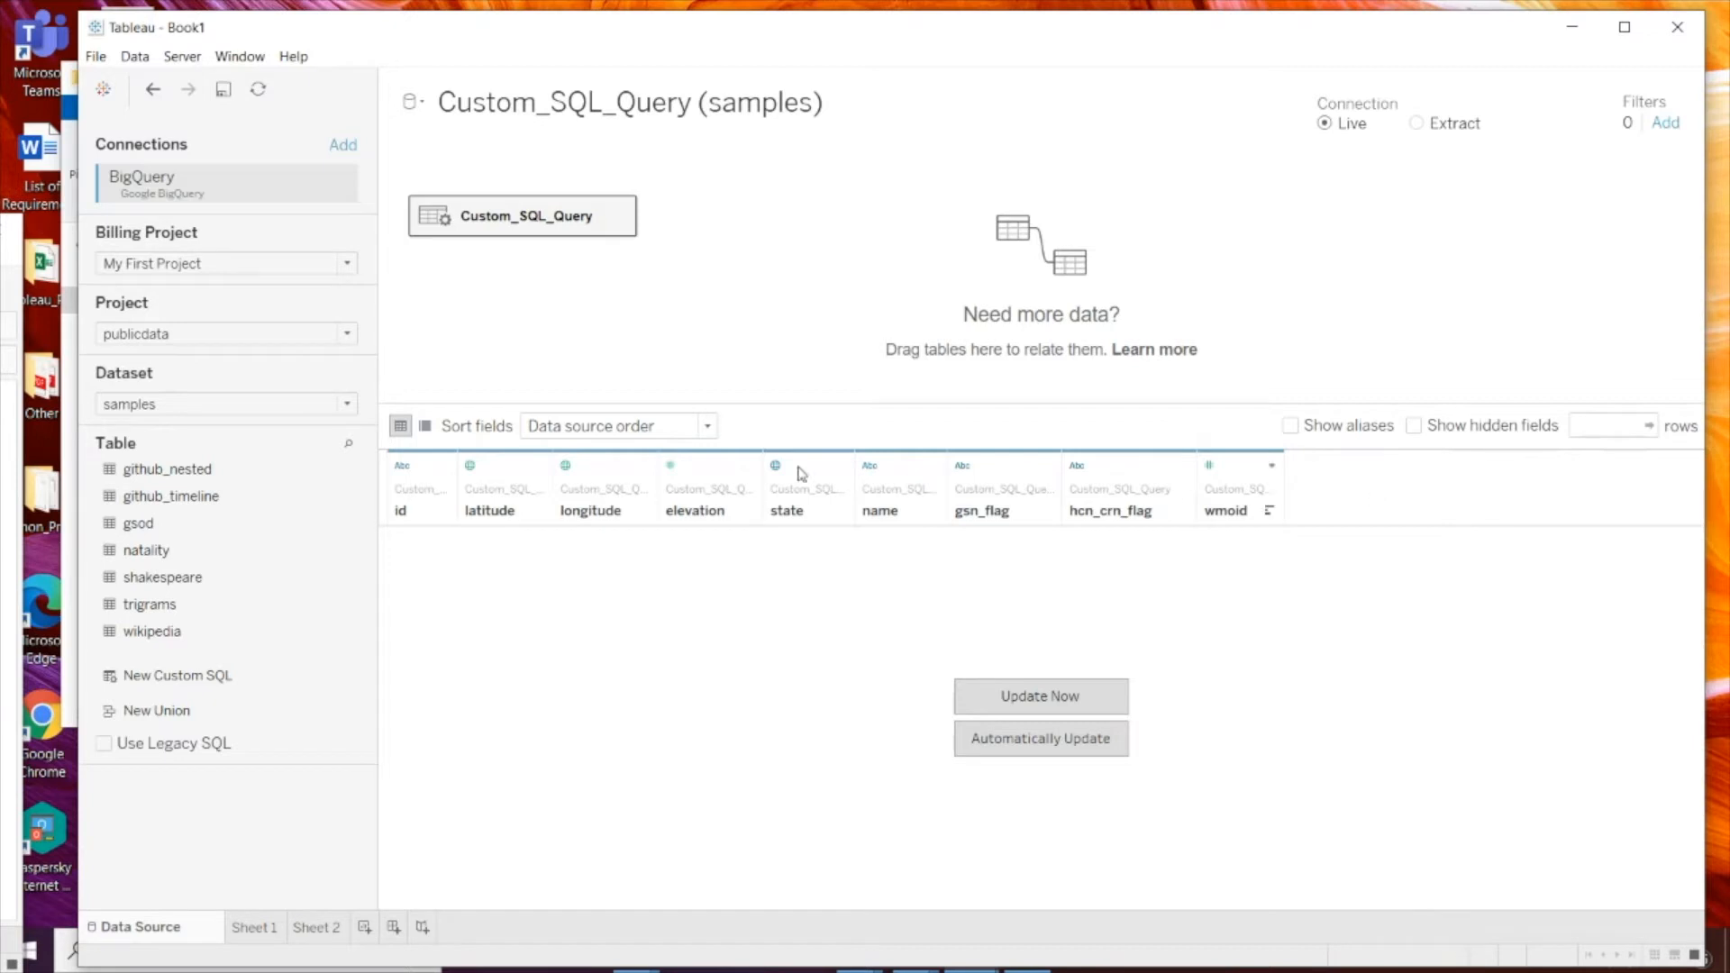
Step: Switch the custom query connection to an extract, saving it as Custom_SQL_Query (samples) while adding a new worksheet
left_click(1428, 124)
left_click(363, 928)
left_click(1246, 633)
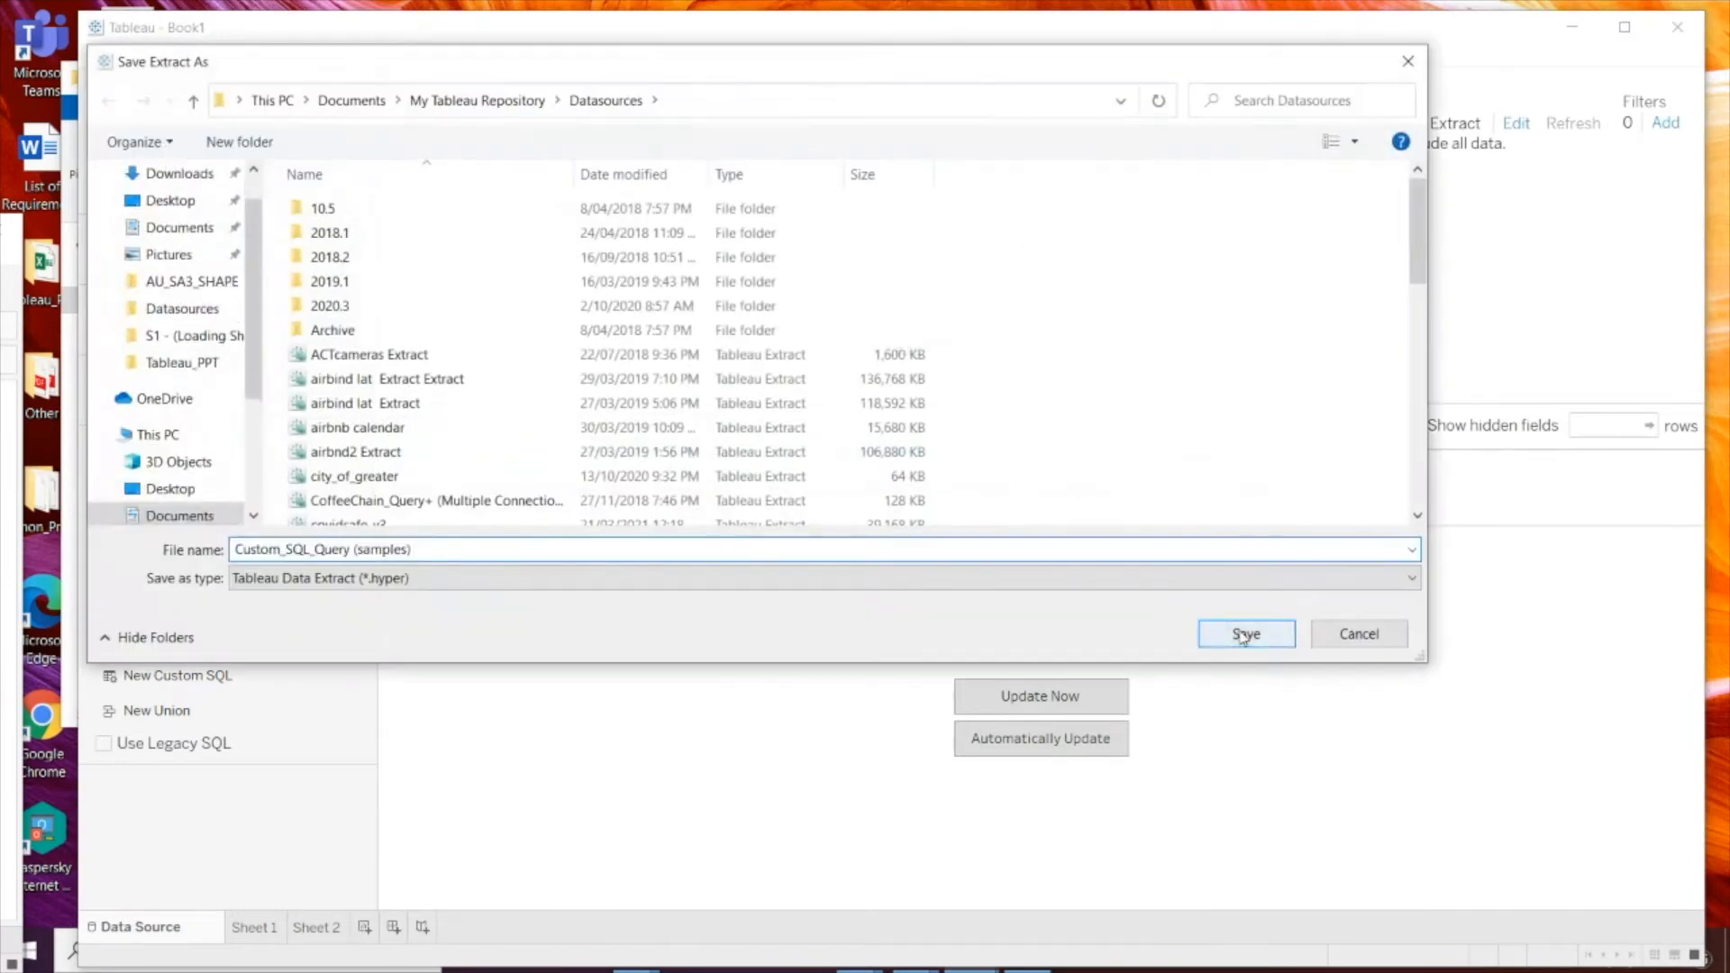
left_click(901, 480)
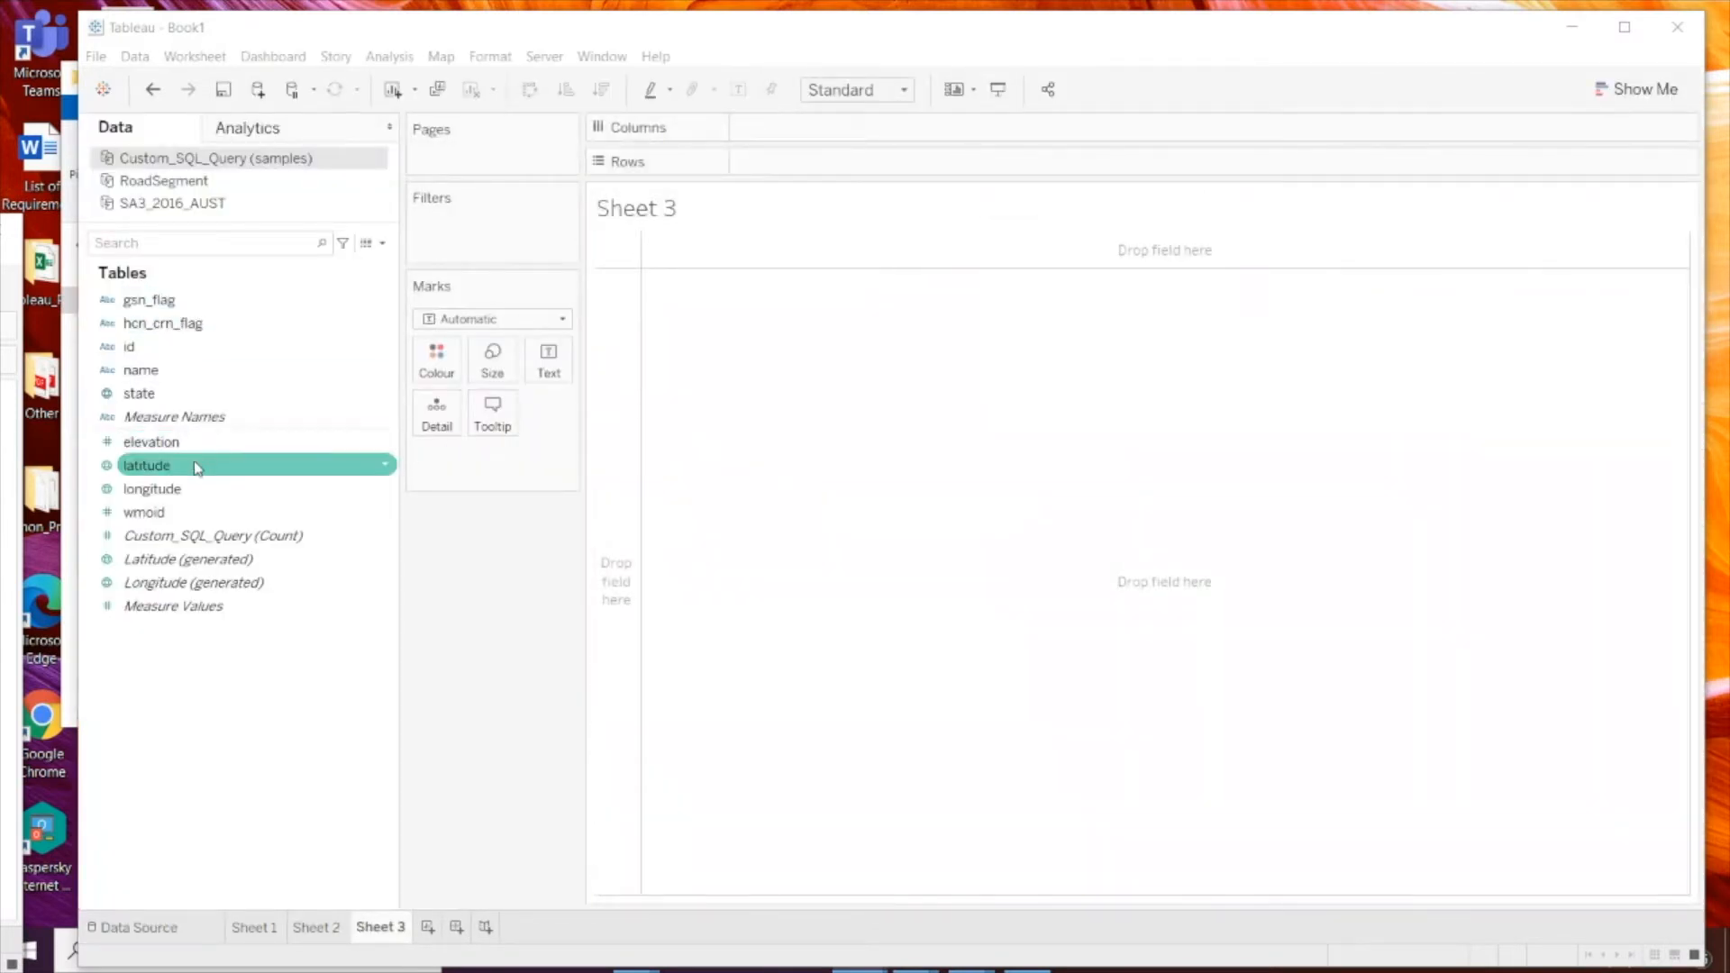
Step: Try plotting the query's latitude and longitude on Sheet 3 as averaged measures
left_click(216, 492)
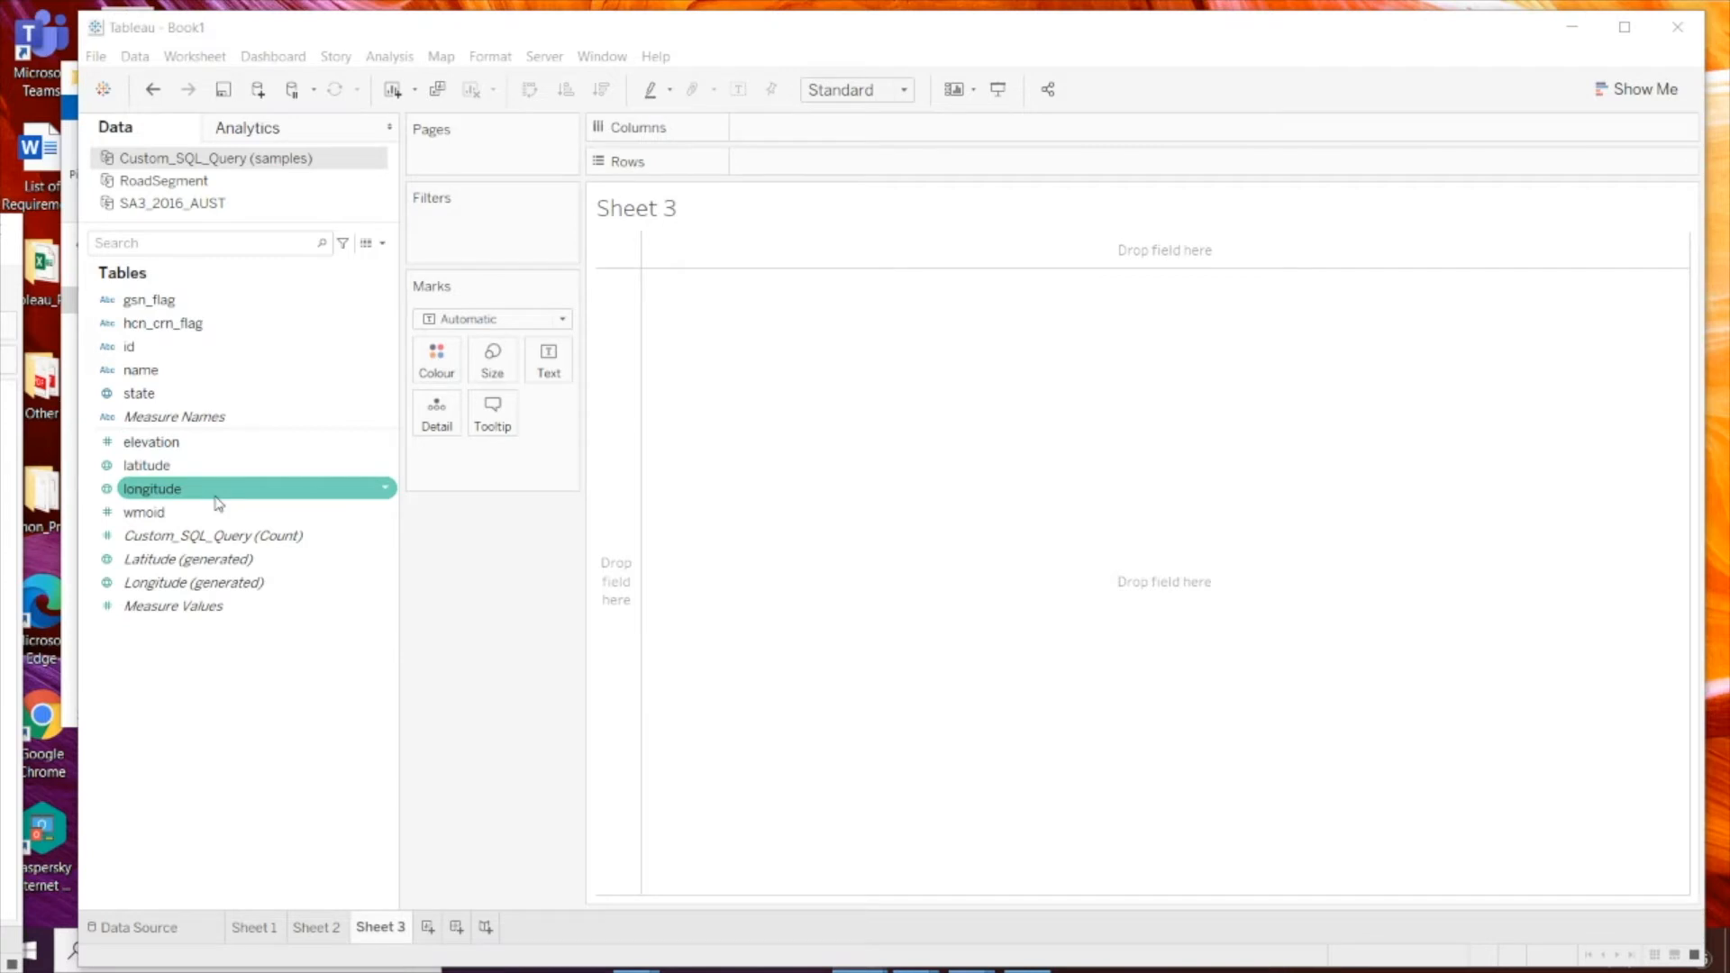
left_click(252, 471)
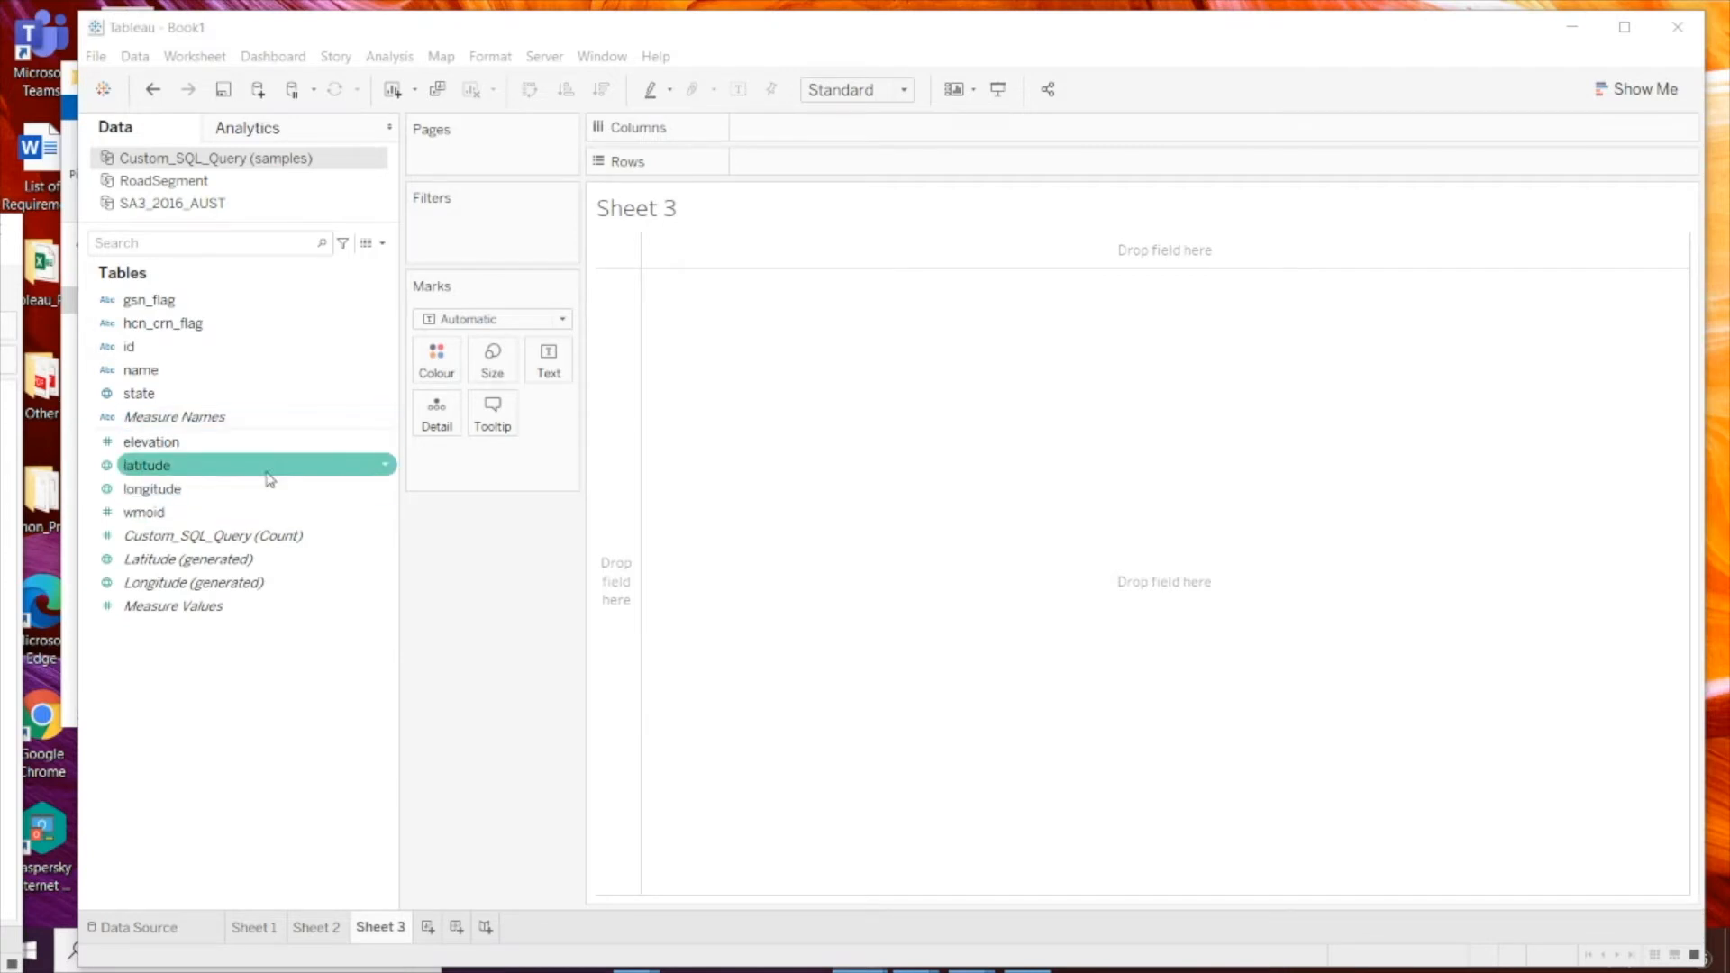
double_click(267, 474)
double_click(234, 494)
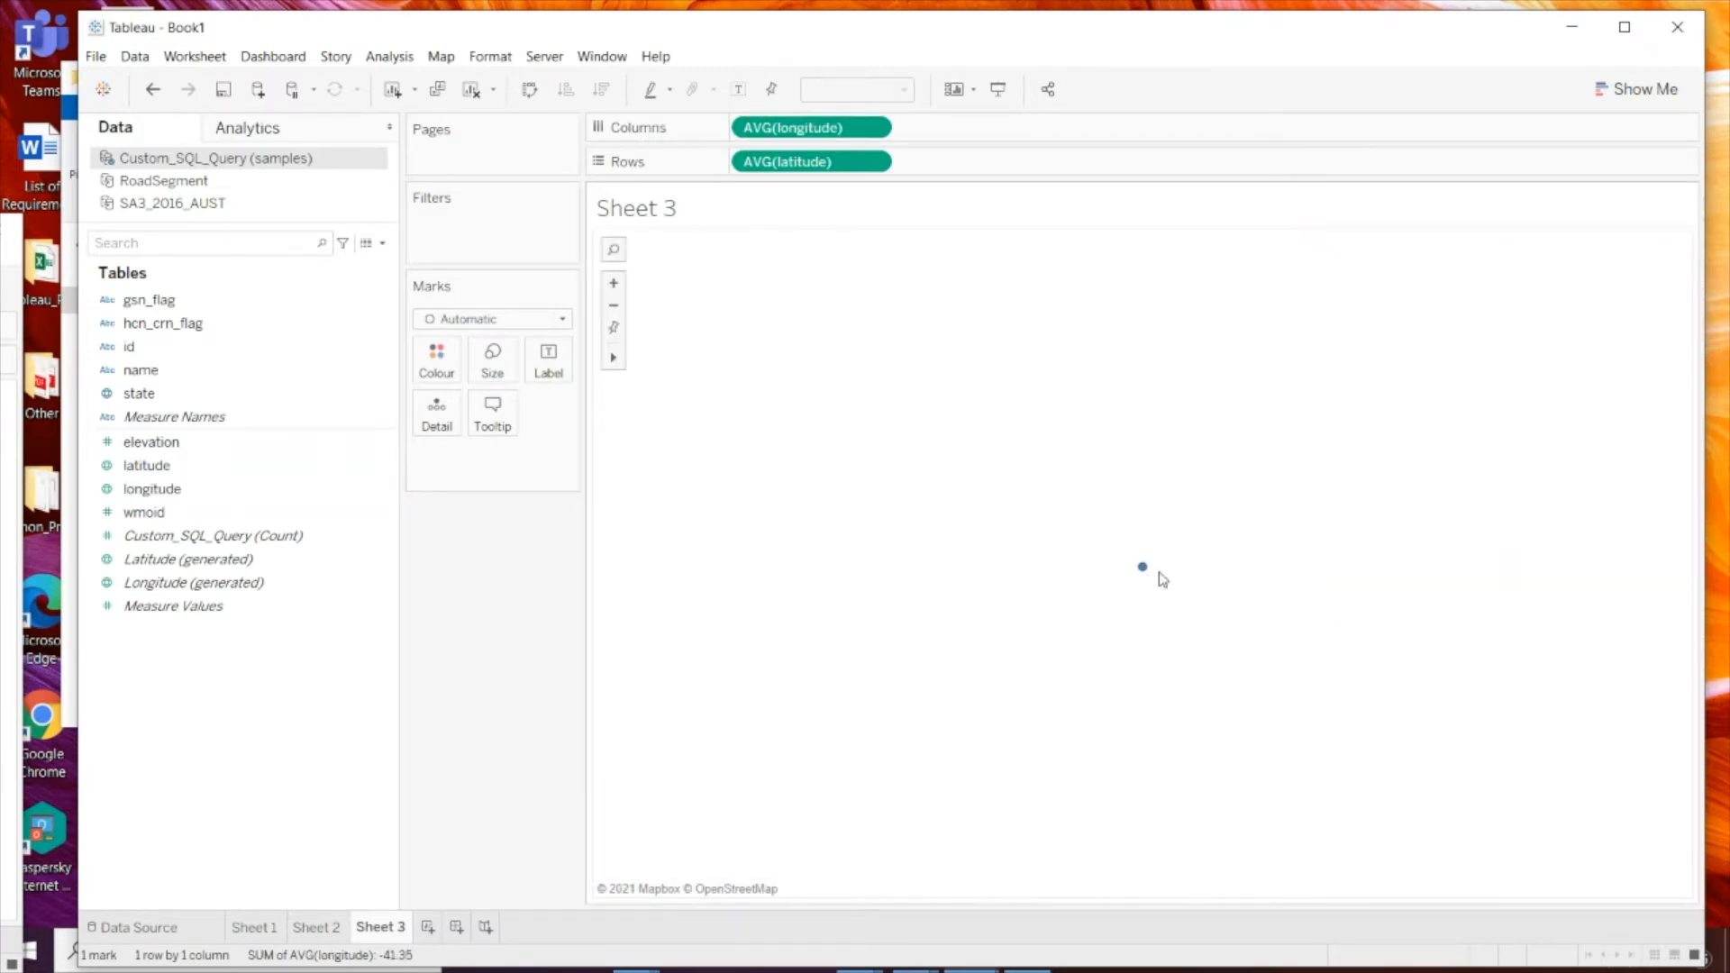
Step: Convert the latitude and longitude fields to dimensions
right_click(221, 479)
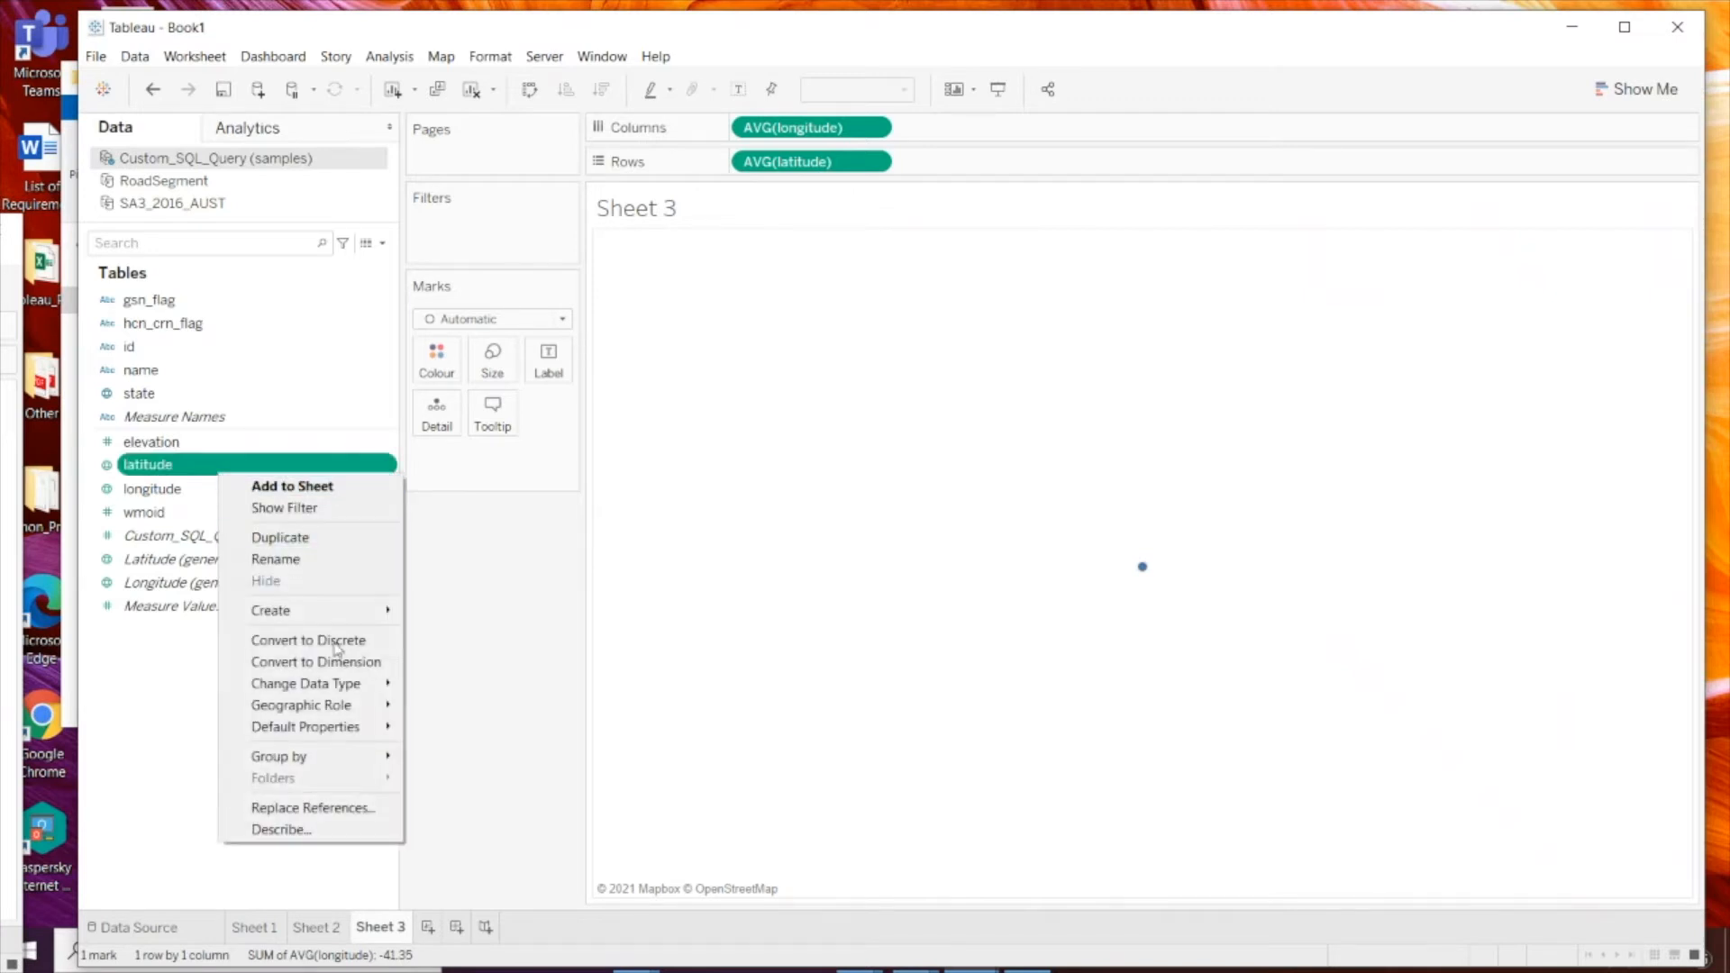
left_click(359, 662)
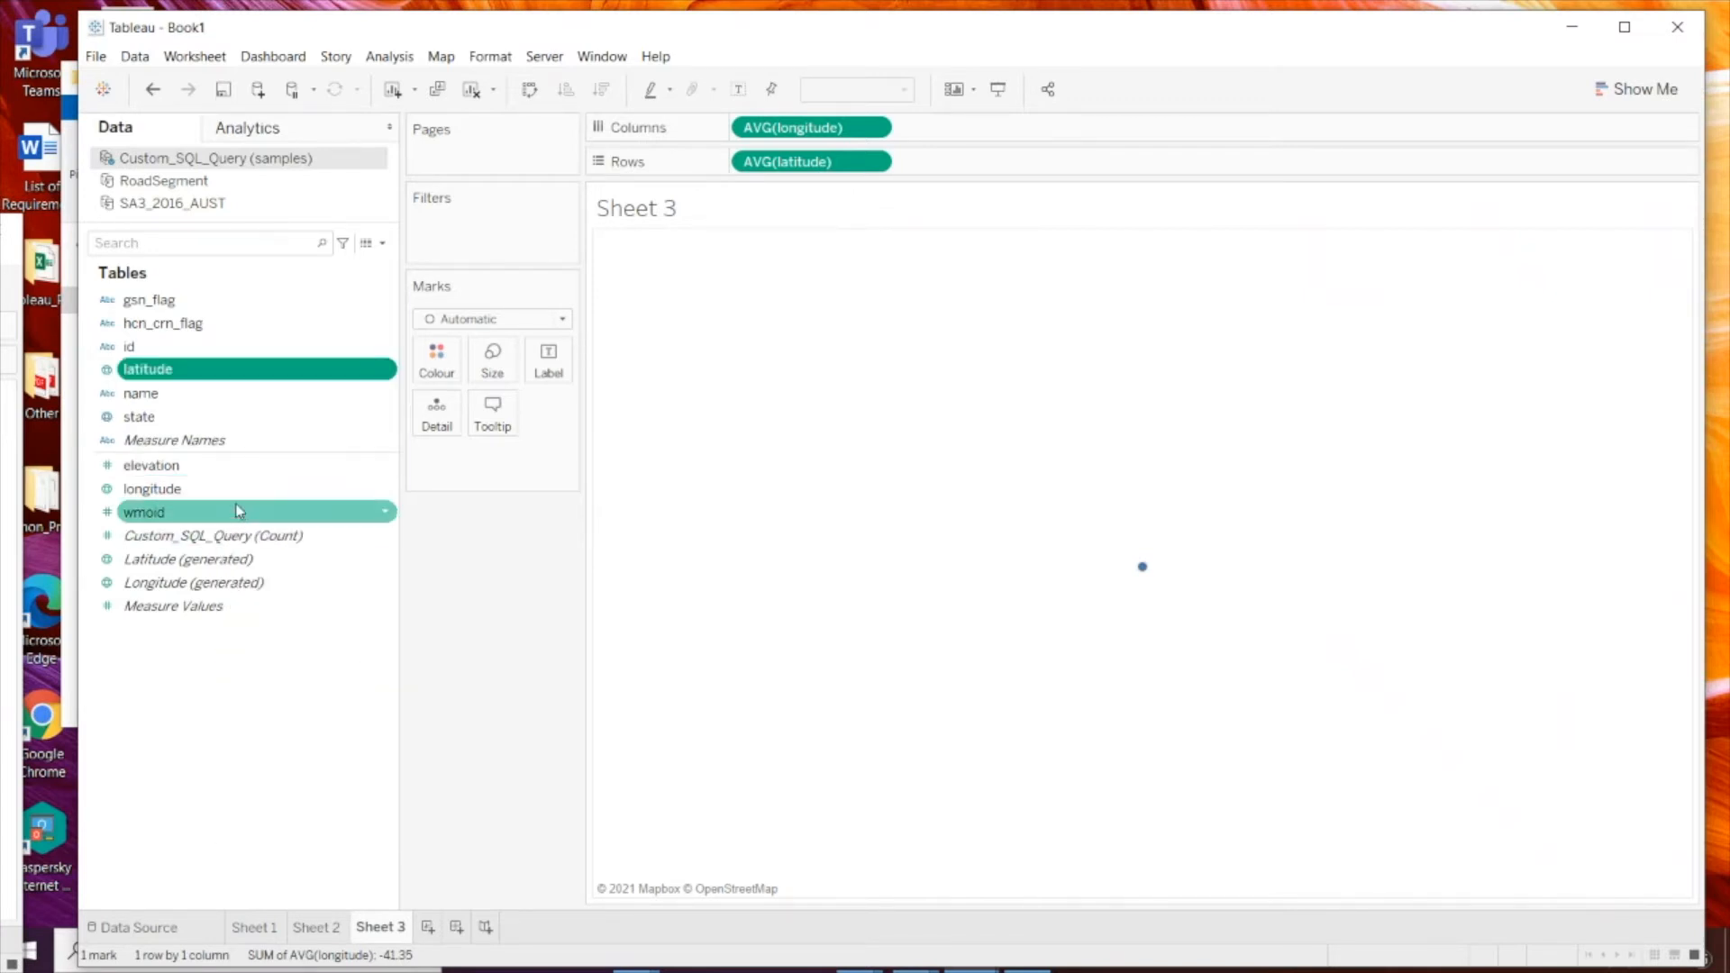
right_click(237, 489)
left_click(343, 683)
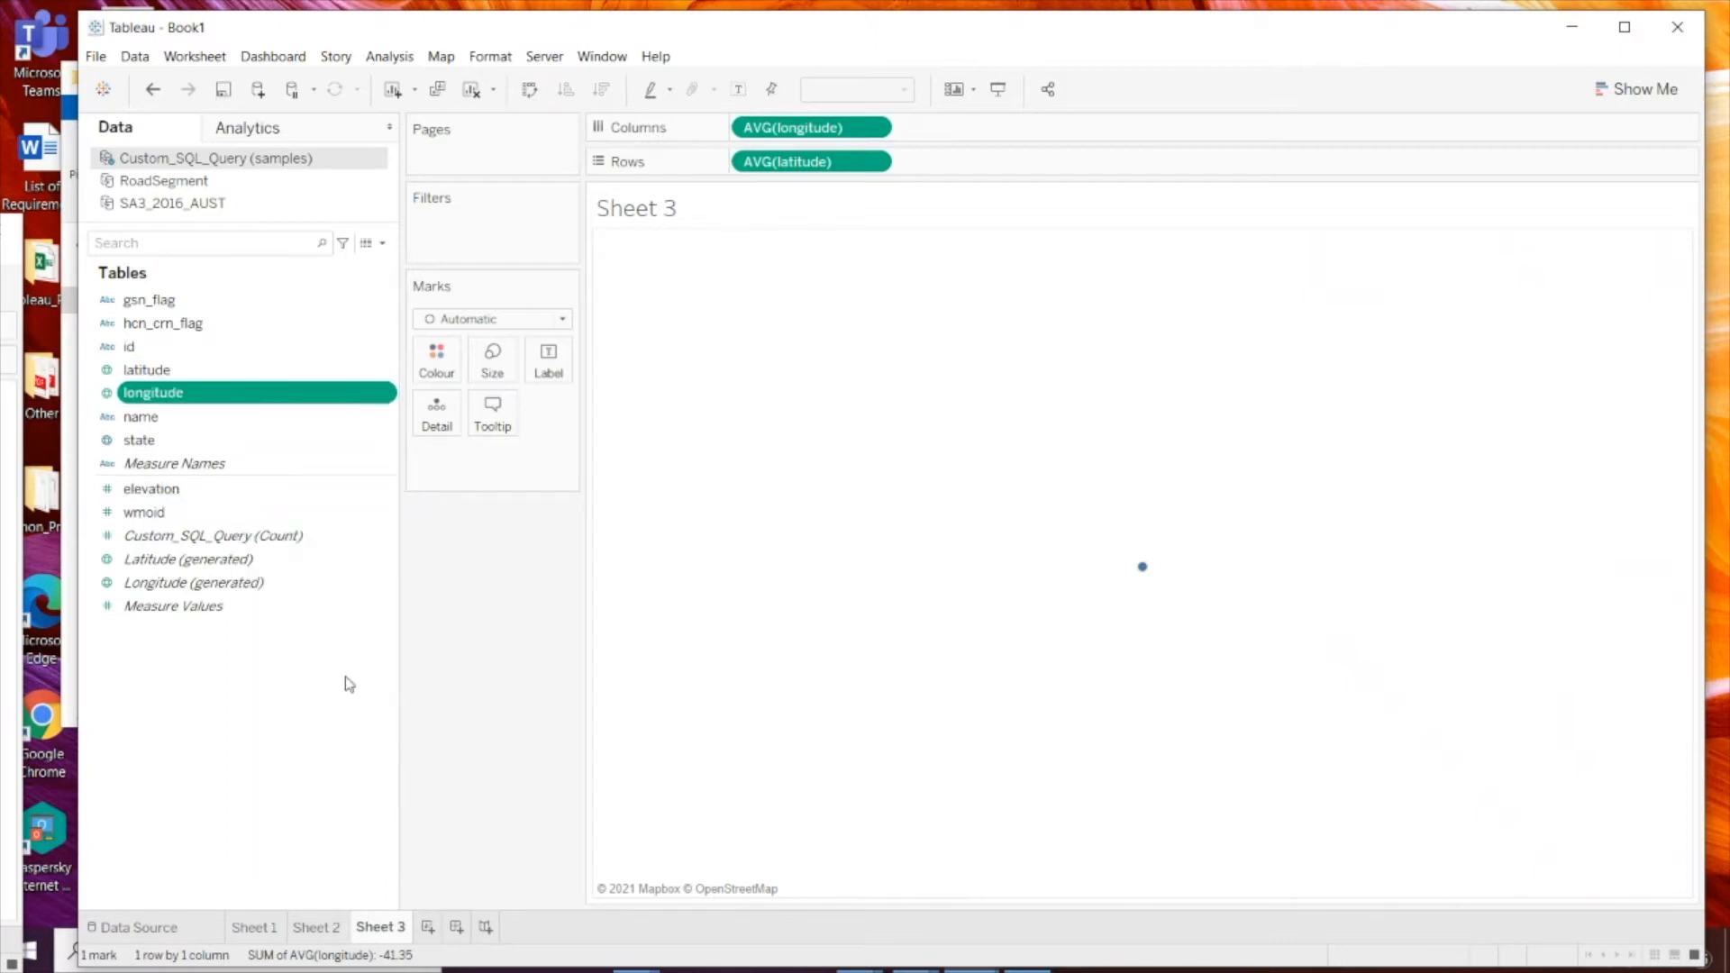
Step: Remove the averaged coordinates from Columns and Rows and plot the stations with the latitude and longitude dimensions
left_click_drag(767, 127, 586, 83)
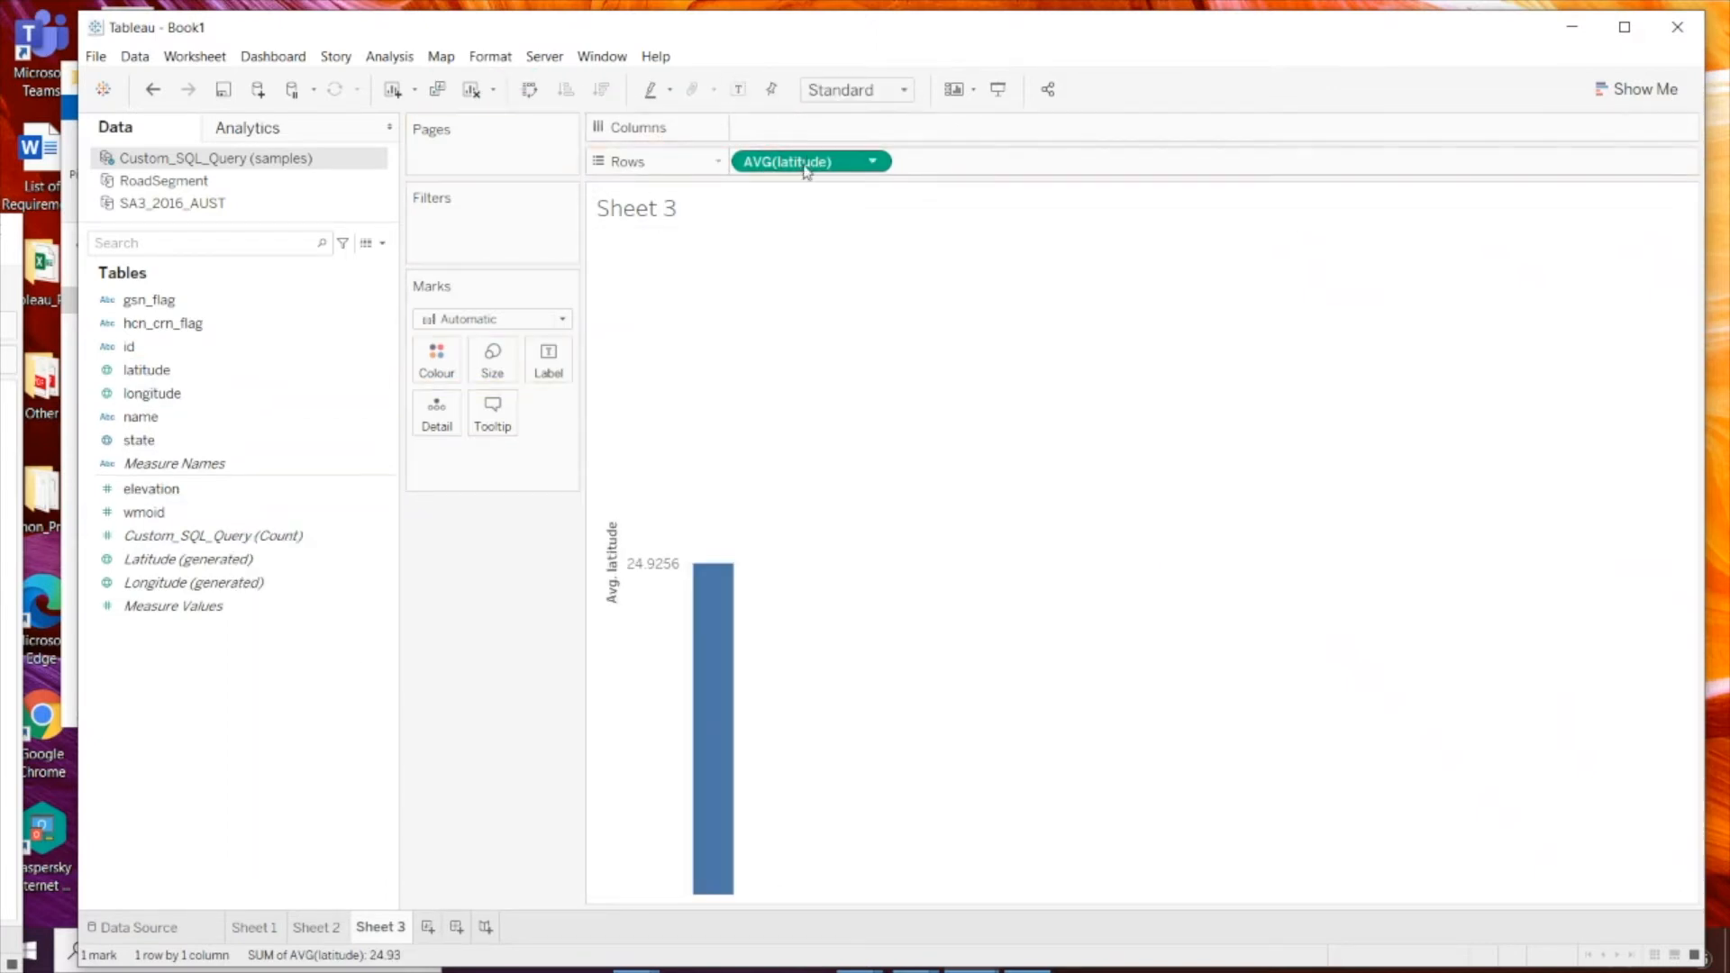
left_click_drag(800, 163, 459, 88)
double_click(146, 370)
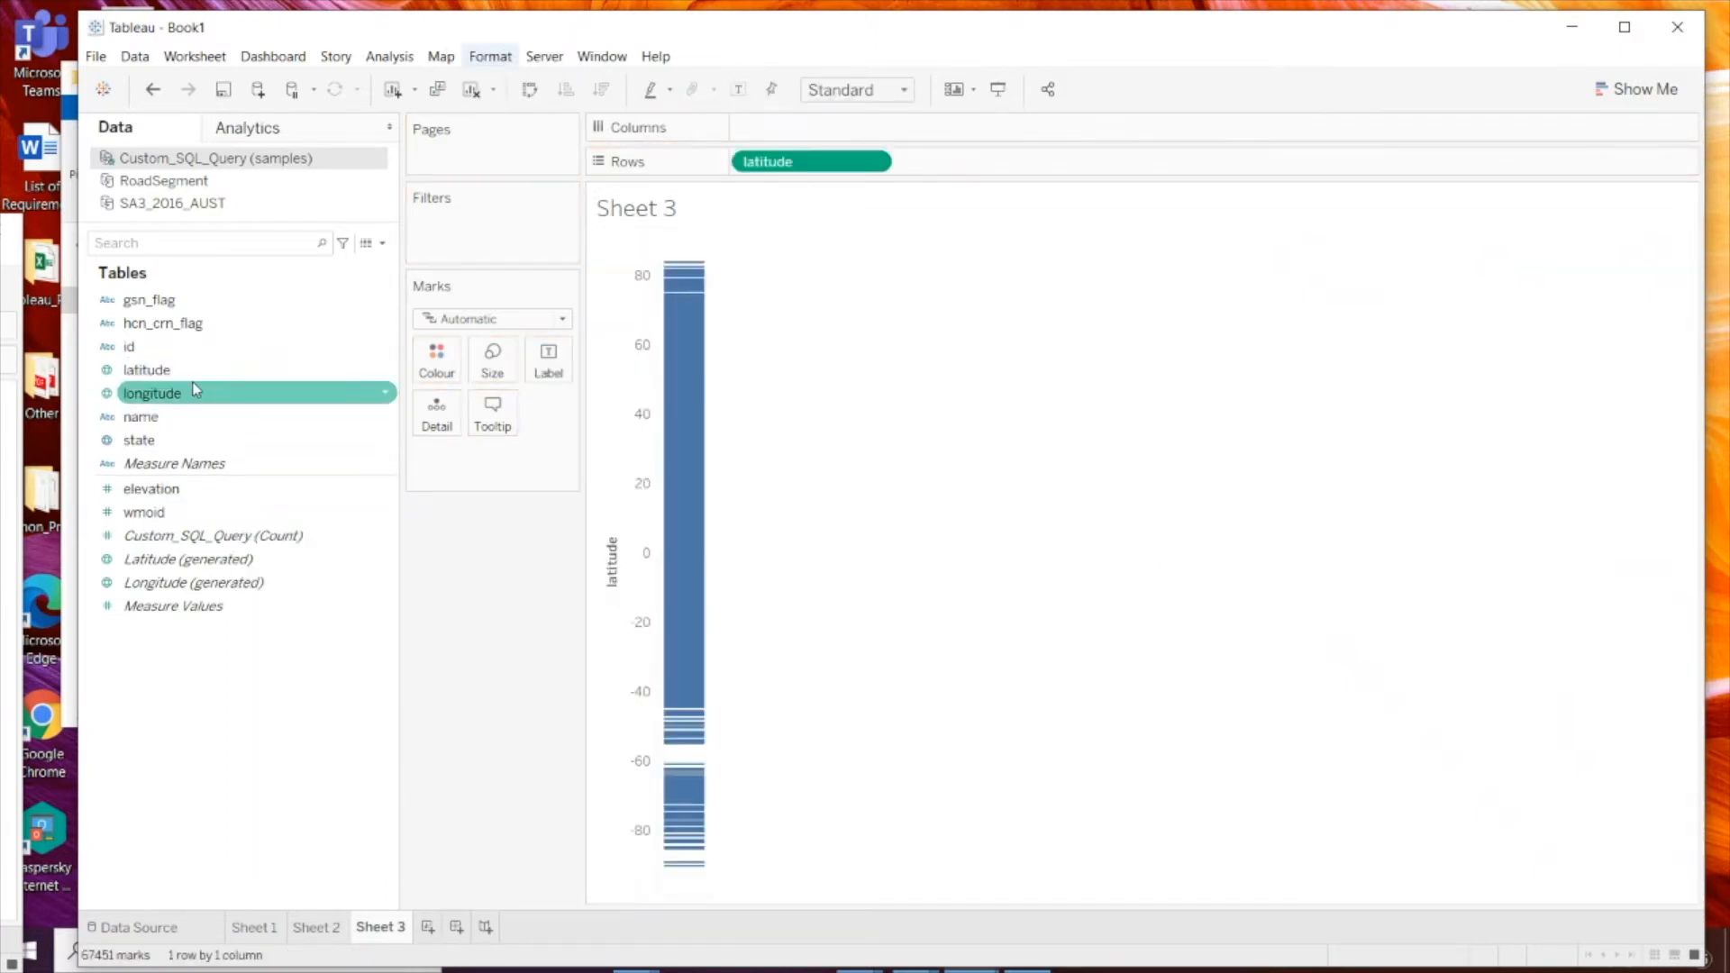
left_click(198, 394)
double_click(197, 394)
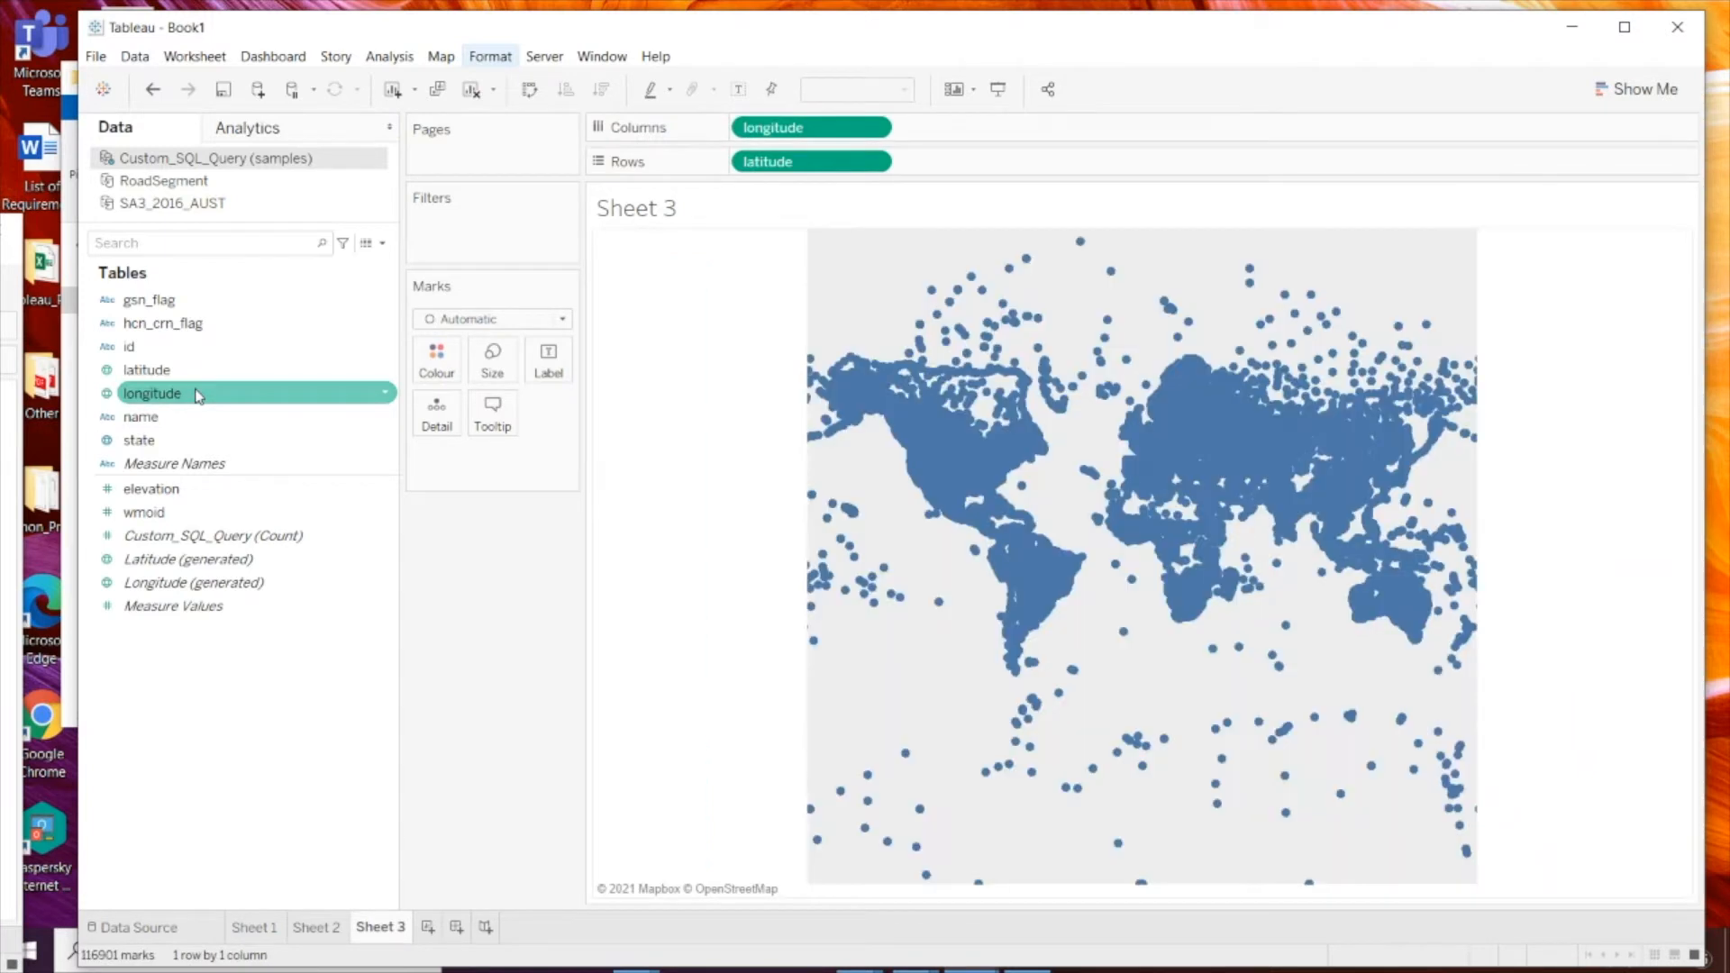
Step: Add the id field to the map marks' Detail
left_click(208, 382)
left_click(212, 392)
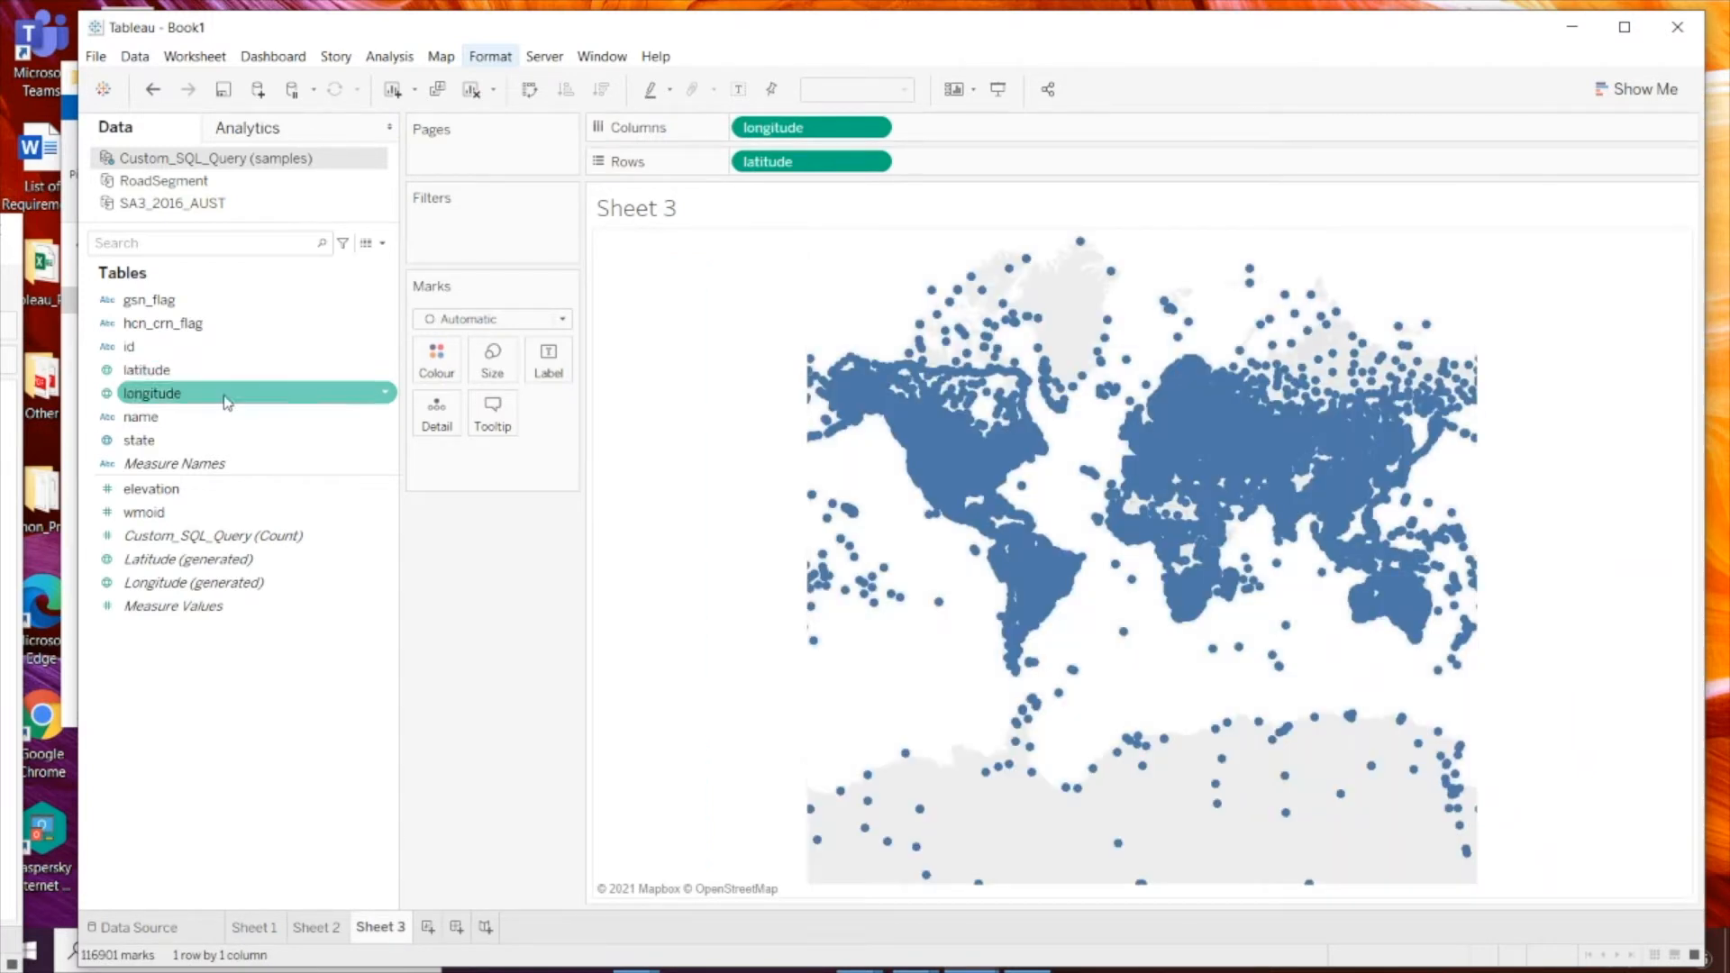
left_click(181, 347)
left_click_drag(185, 346, 457, 409)
left_click(889, 493)
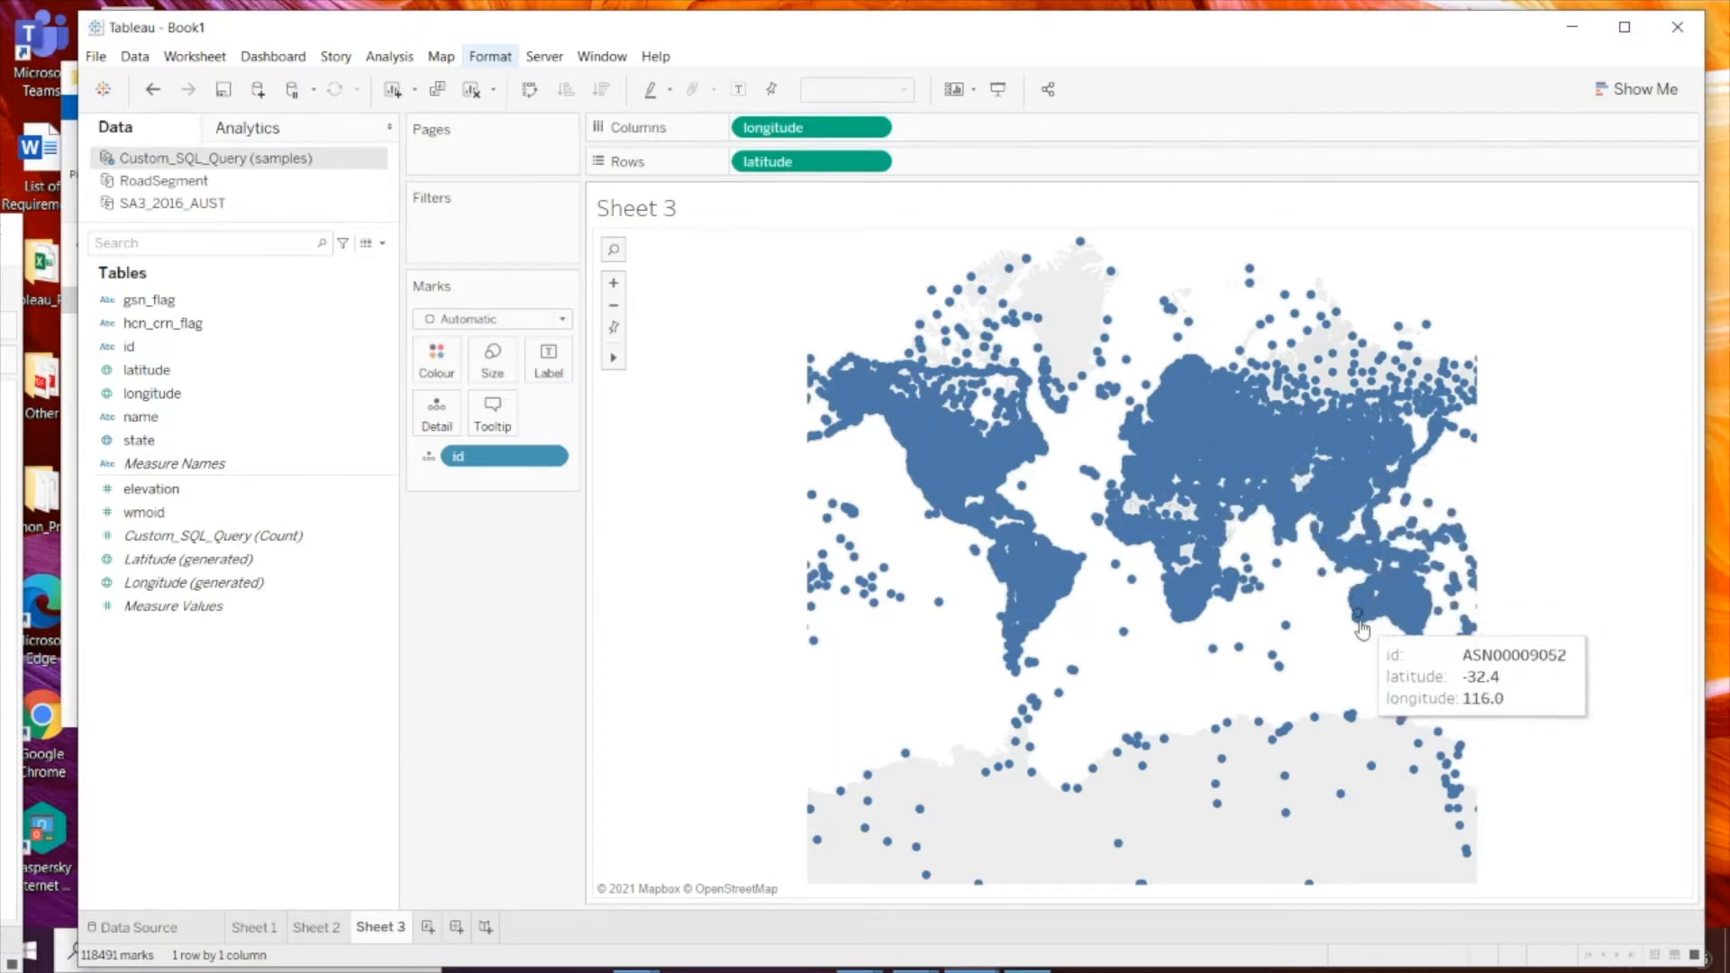
Step: Examine the station points around Australia and check the latitude field's geographic role options
scroll(1431, 656, "up", 1)
scroll(1437, 645, "up", 3)
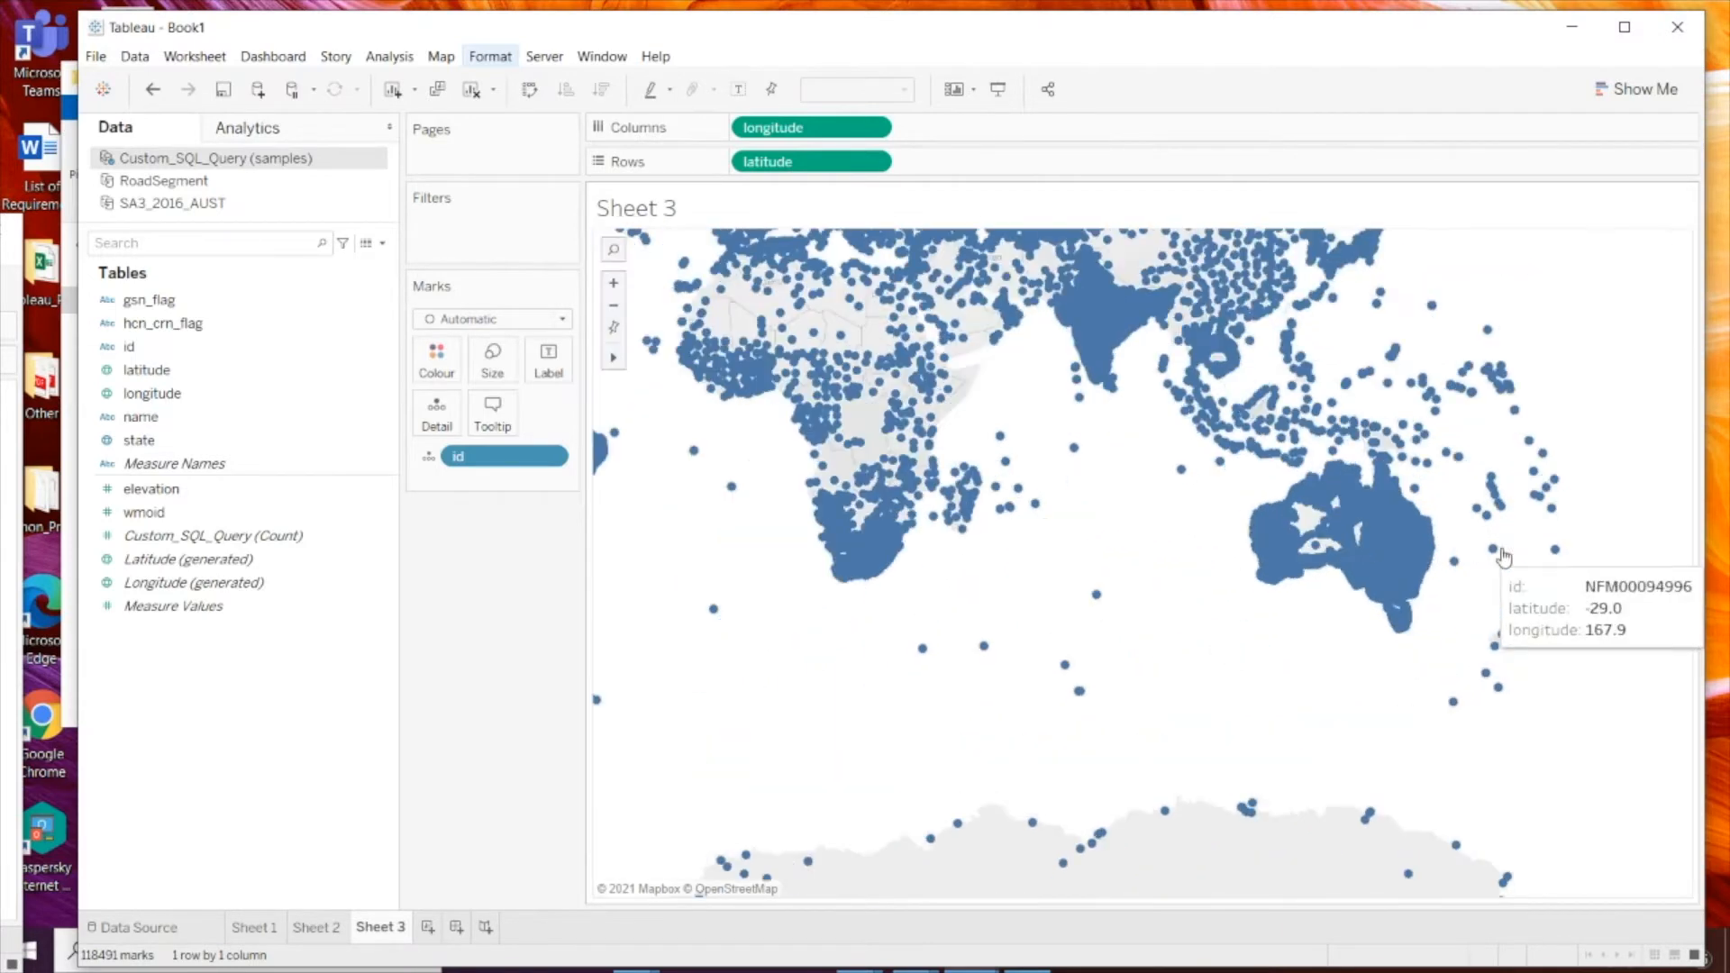
scroll(1452, 518, "up", 2)
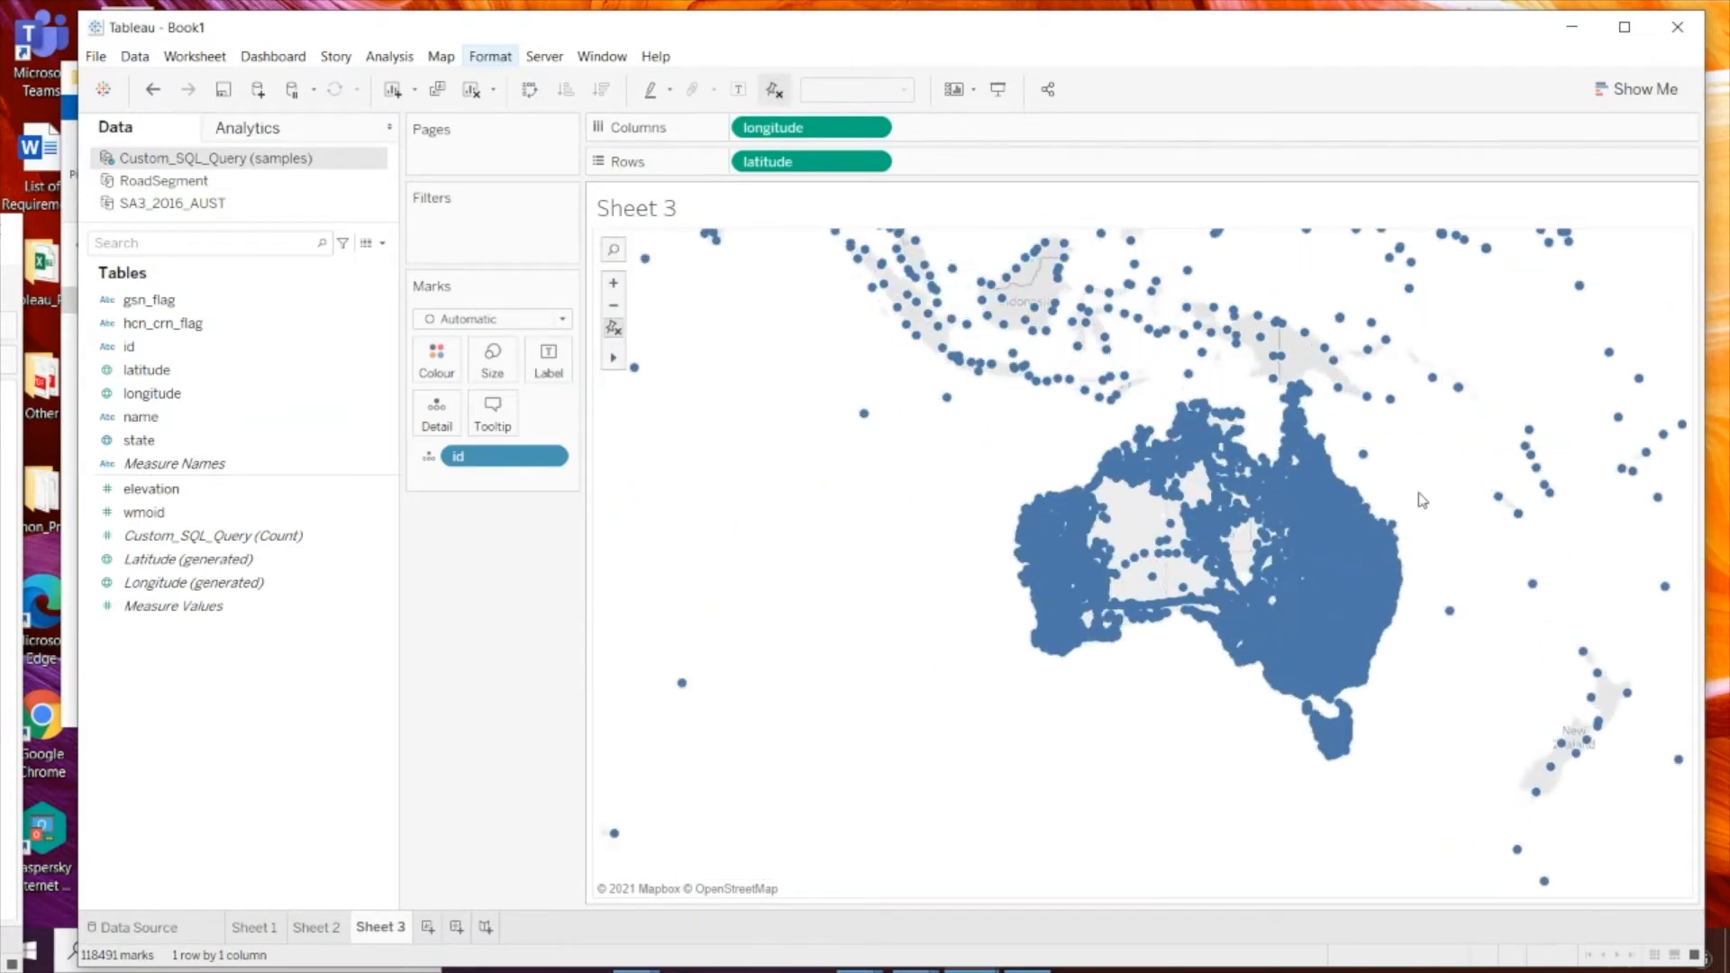
scroll(1414, 489, "up", 1)
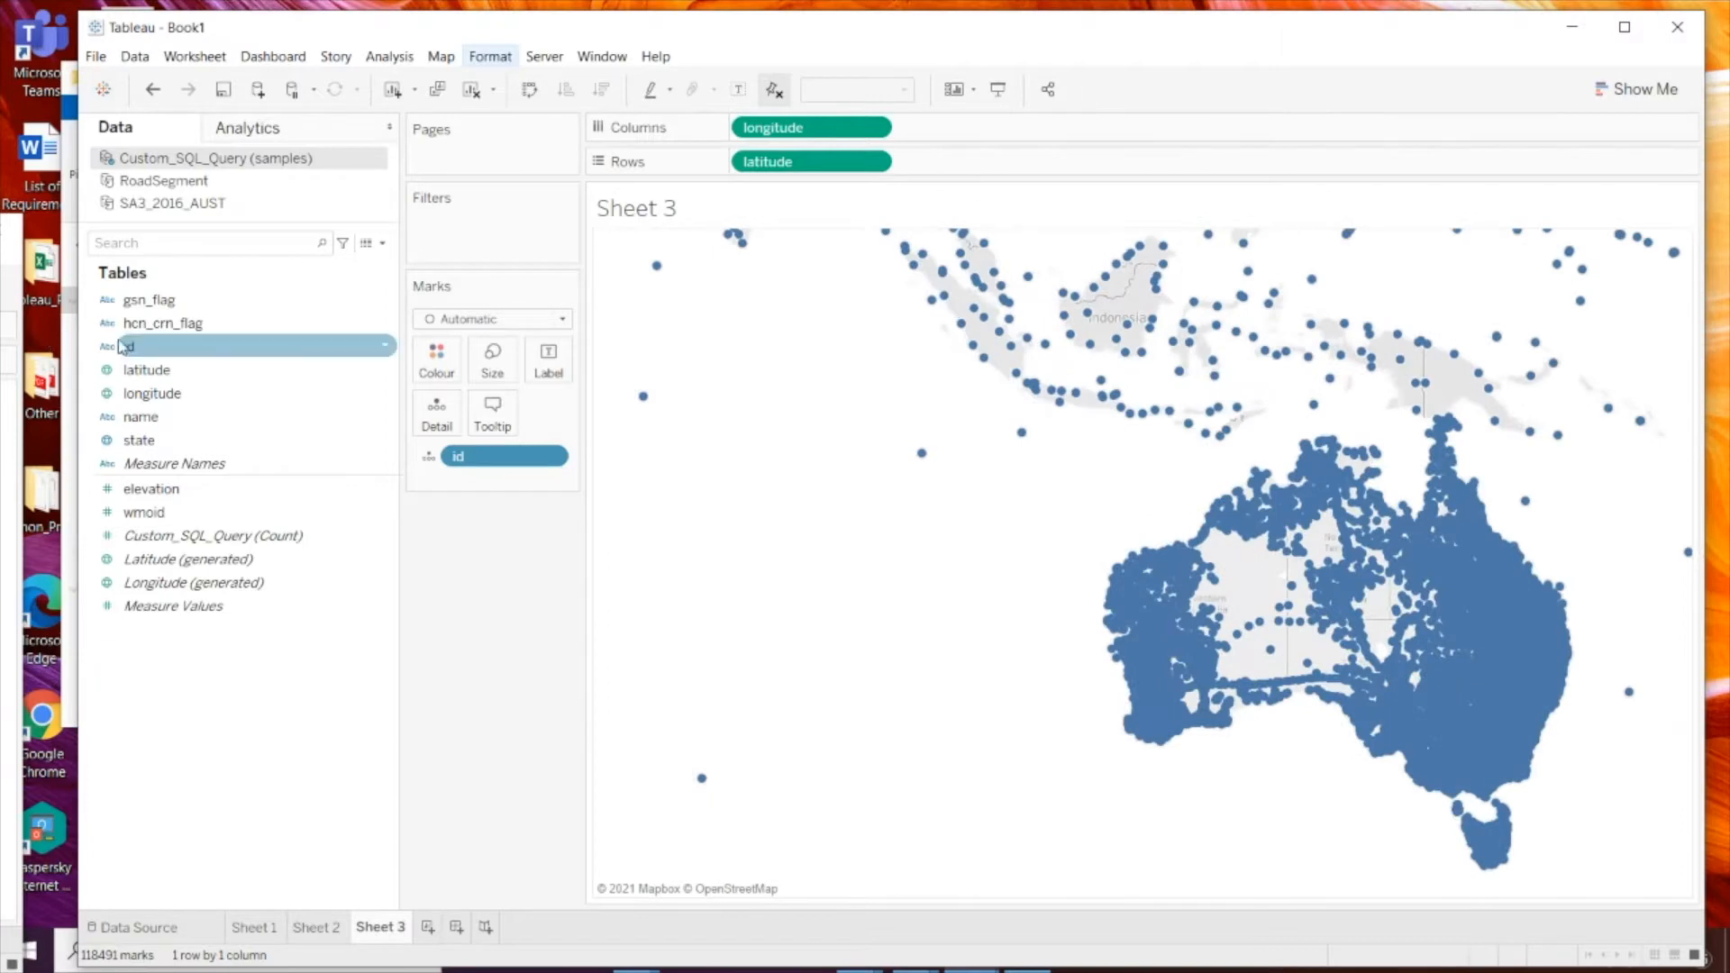
right_click(183, 371)
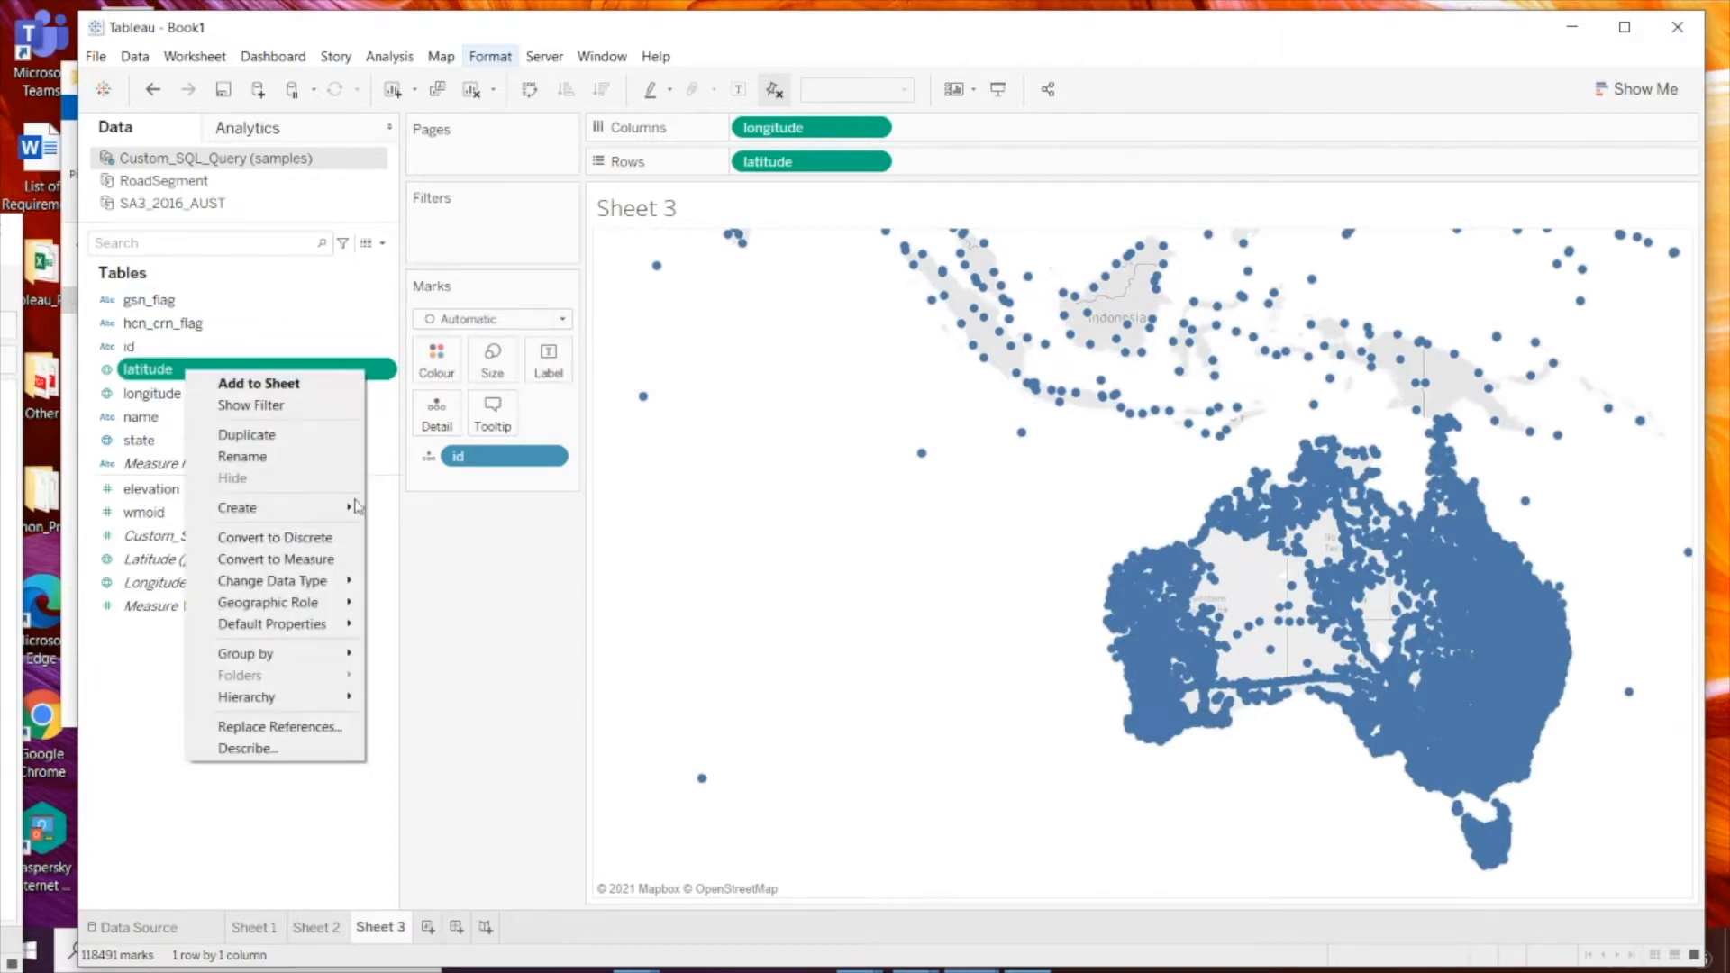
mouse_move(358, 592)
left_click(456, 619)
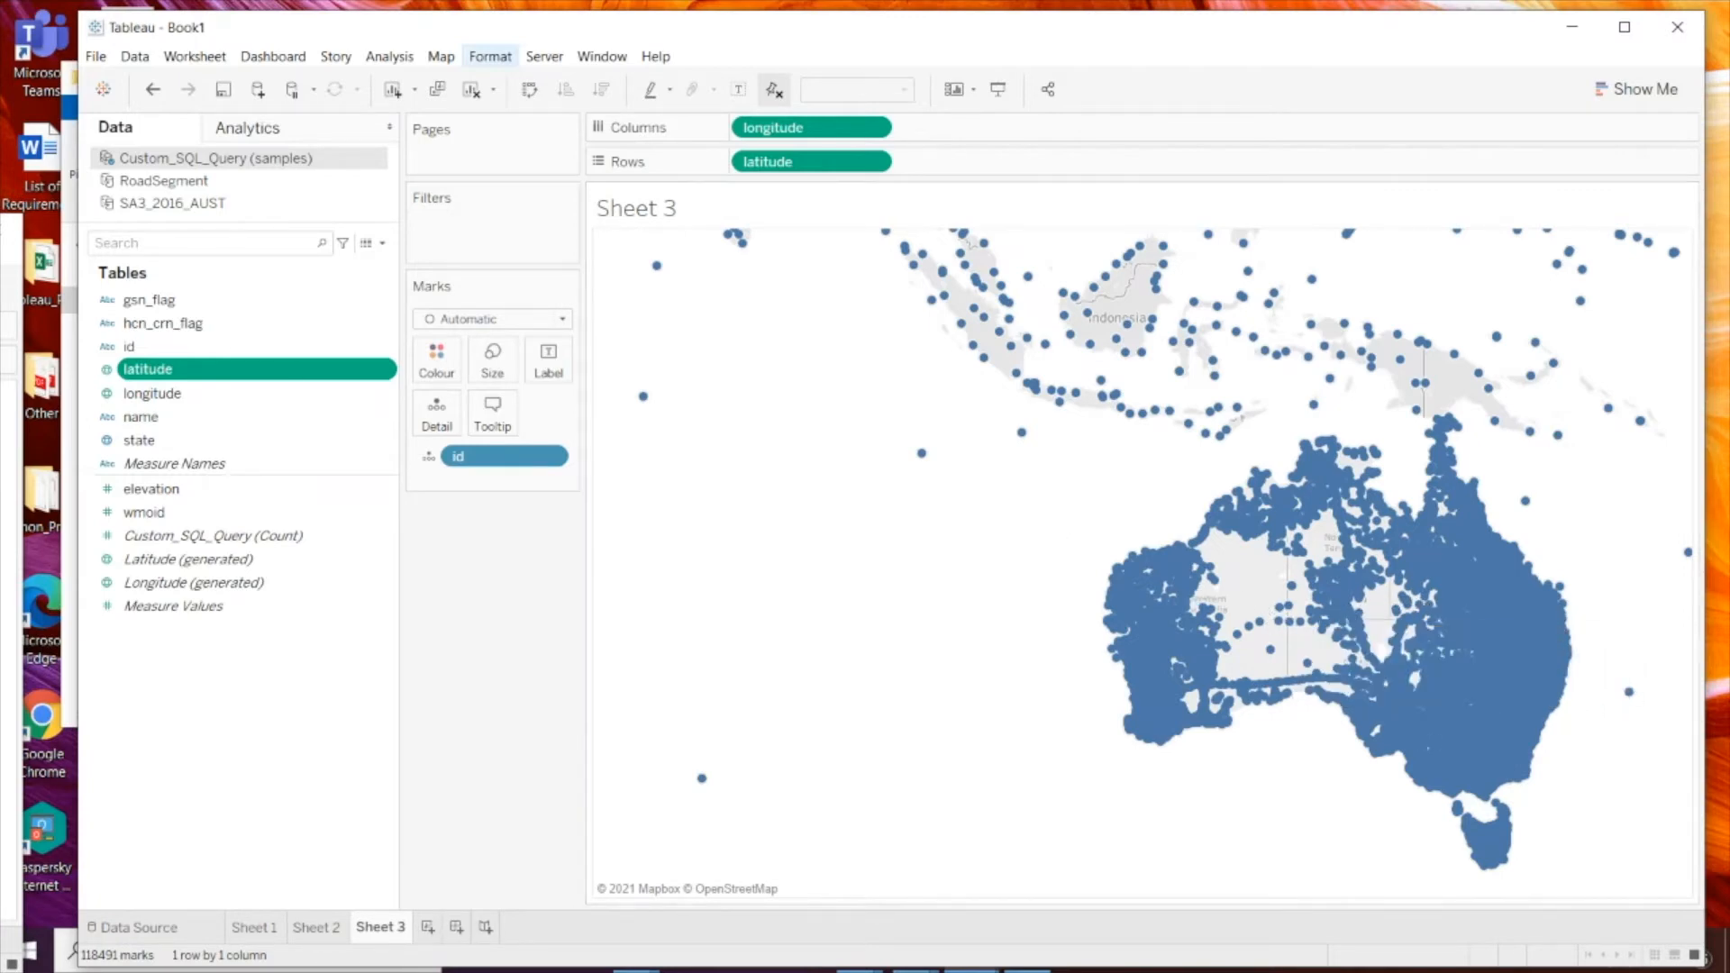
Step: Switch to the PowerPoint presentation and start the slide show from slide 7, on loading shapefiles into Tableau
left_click(1027, 964)
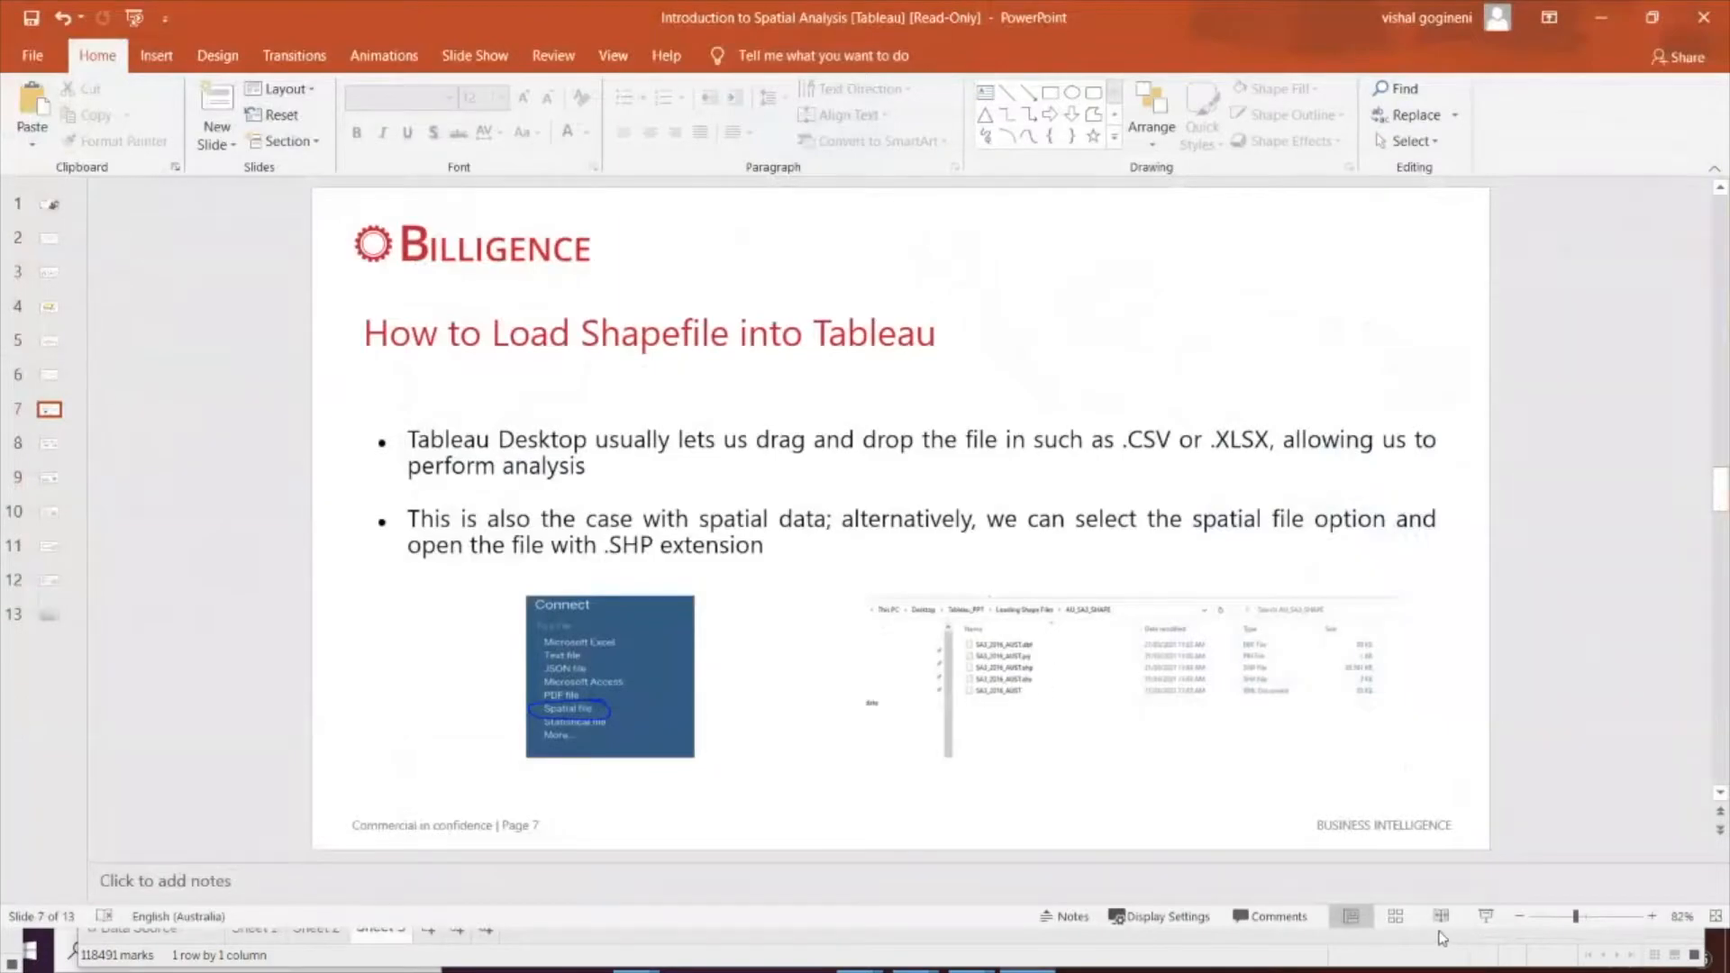
left_click(1485, 916)
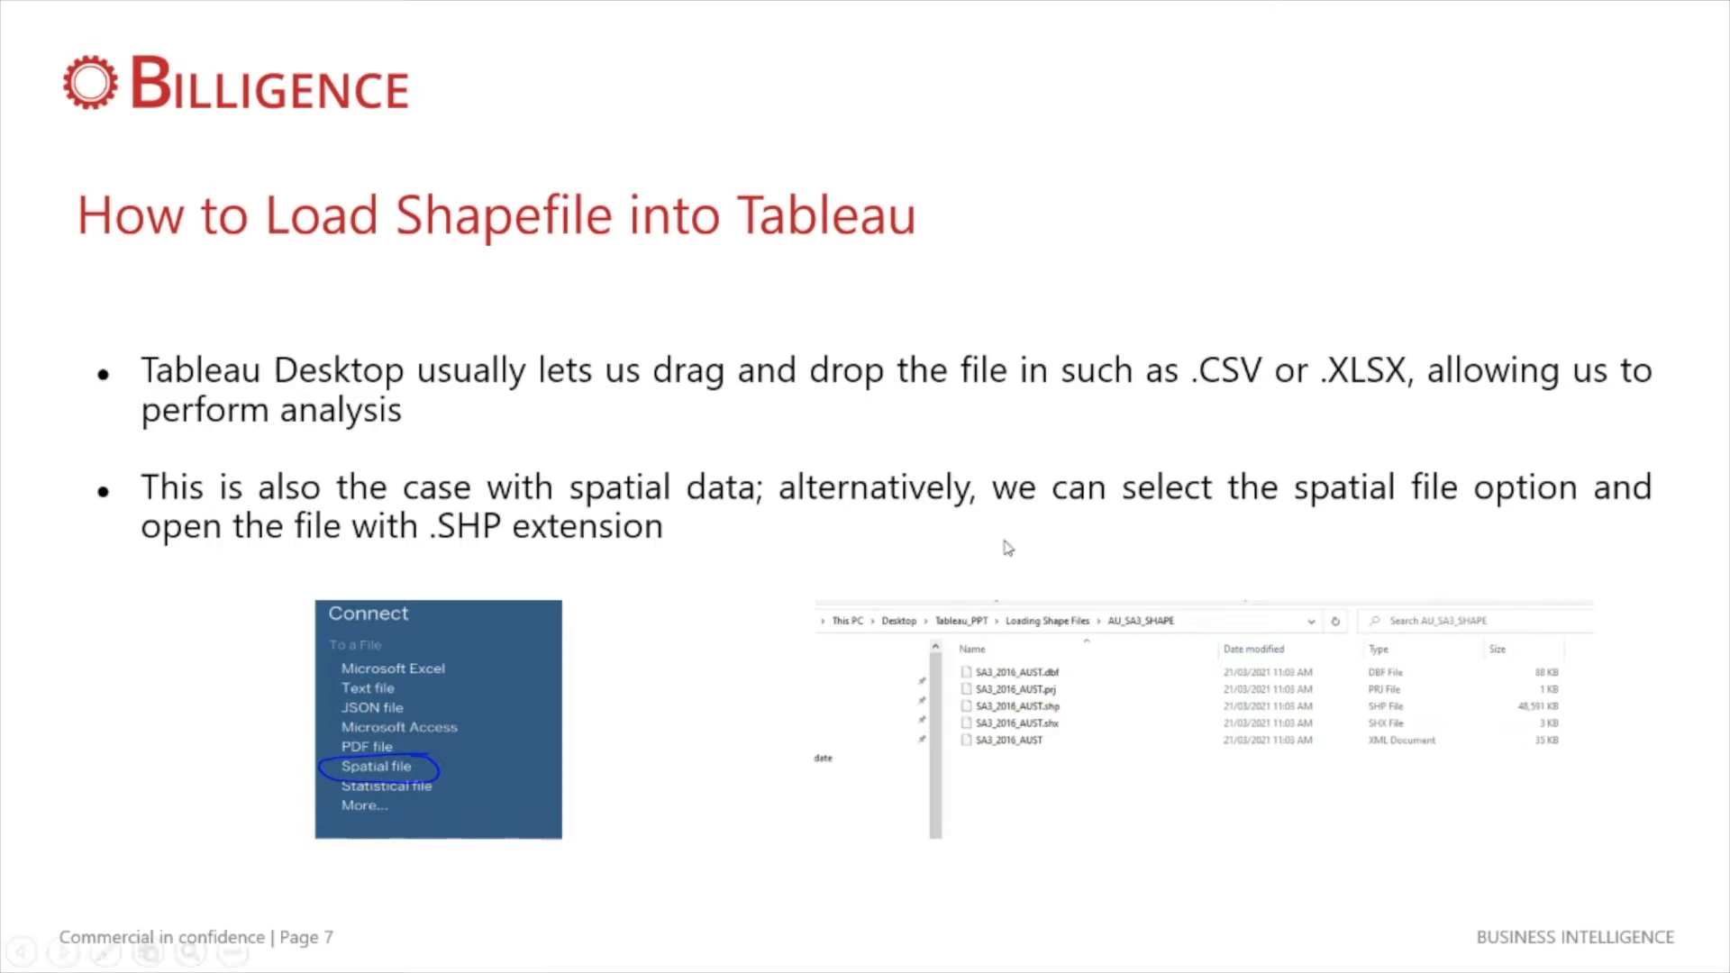
Step: Advance the slide show to the slide on performing a spatial join and creating a dual axis map
left_click(994, 565)
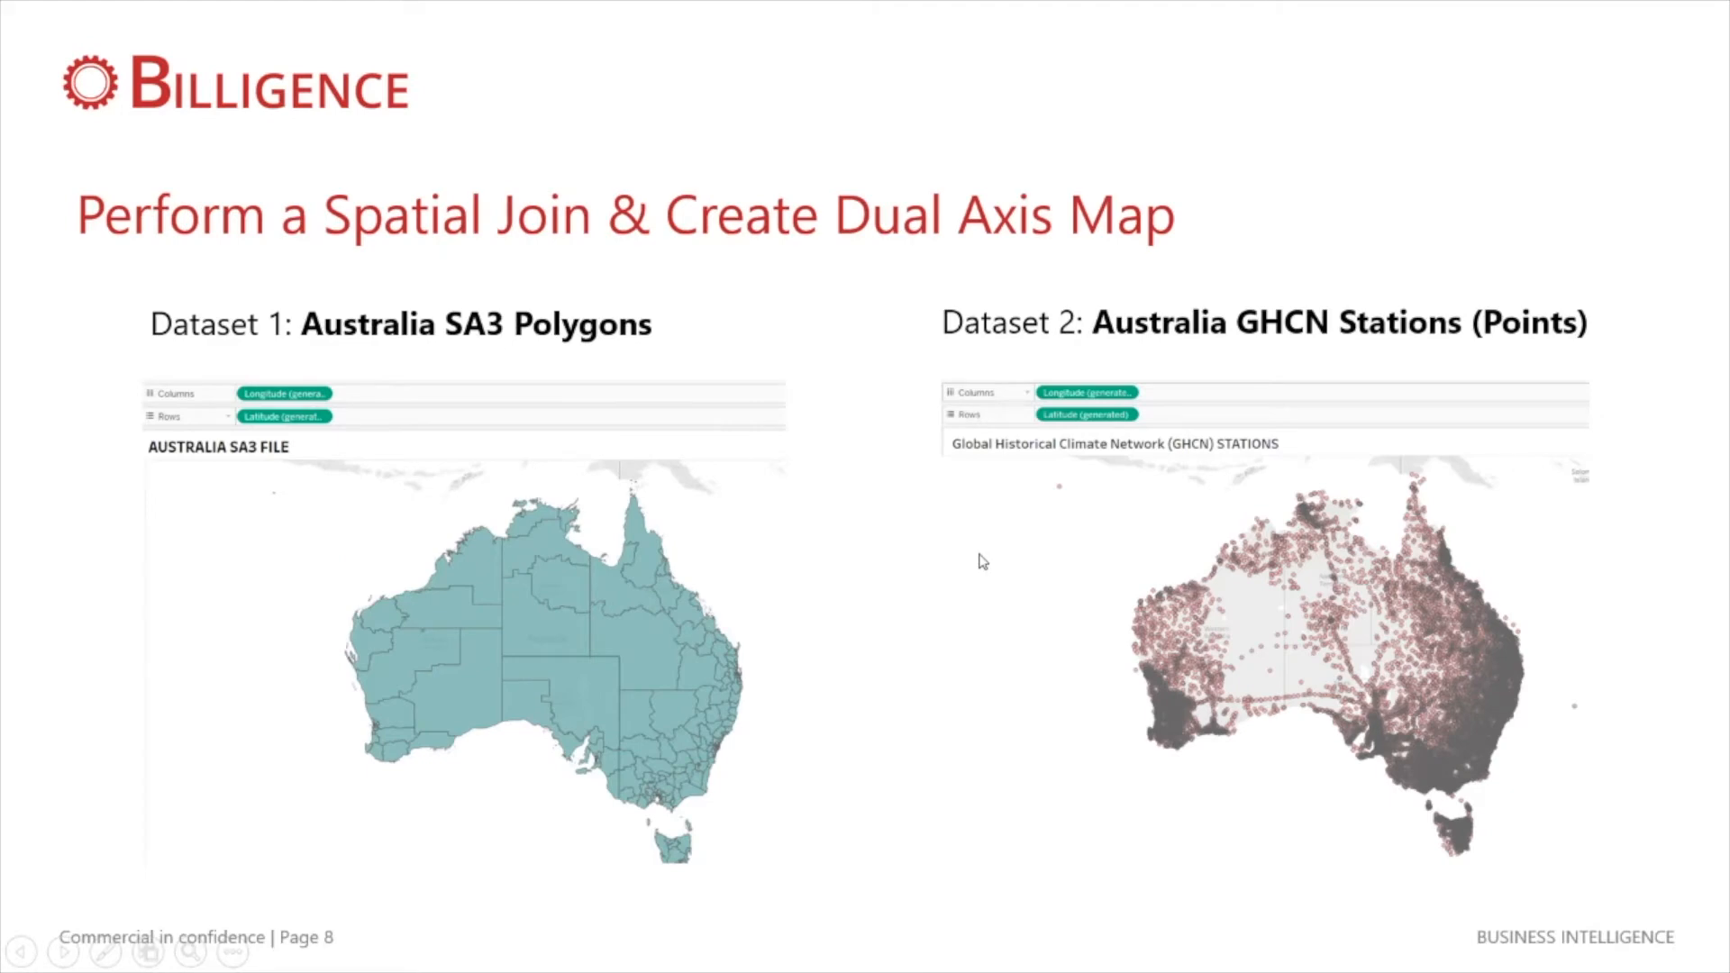
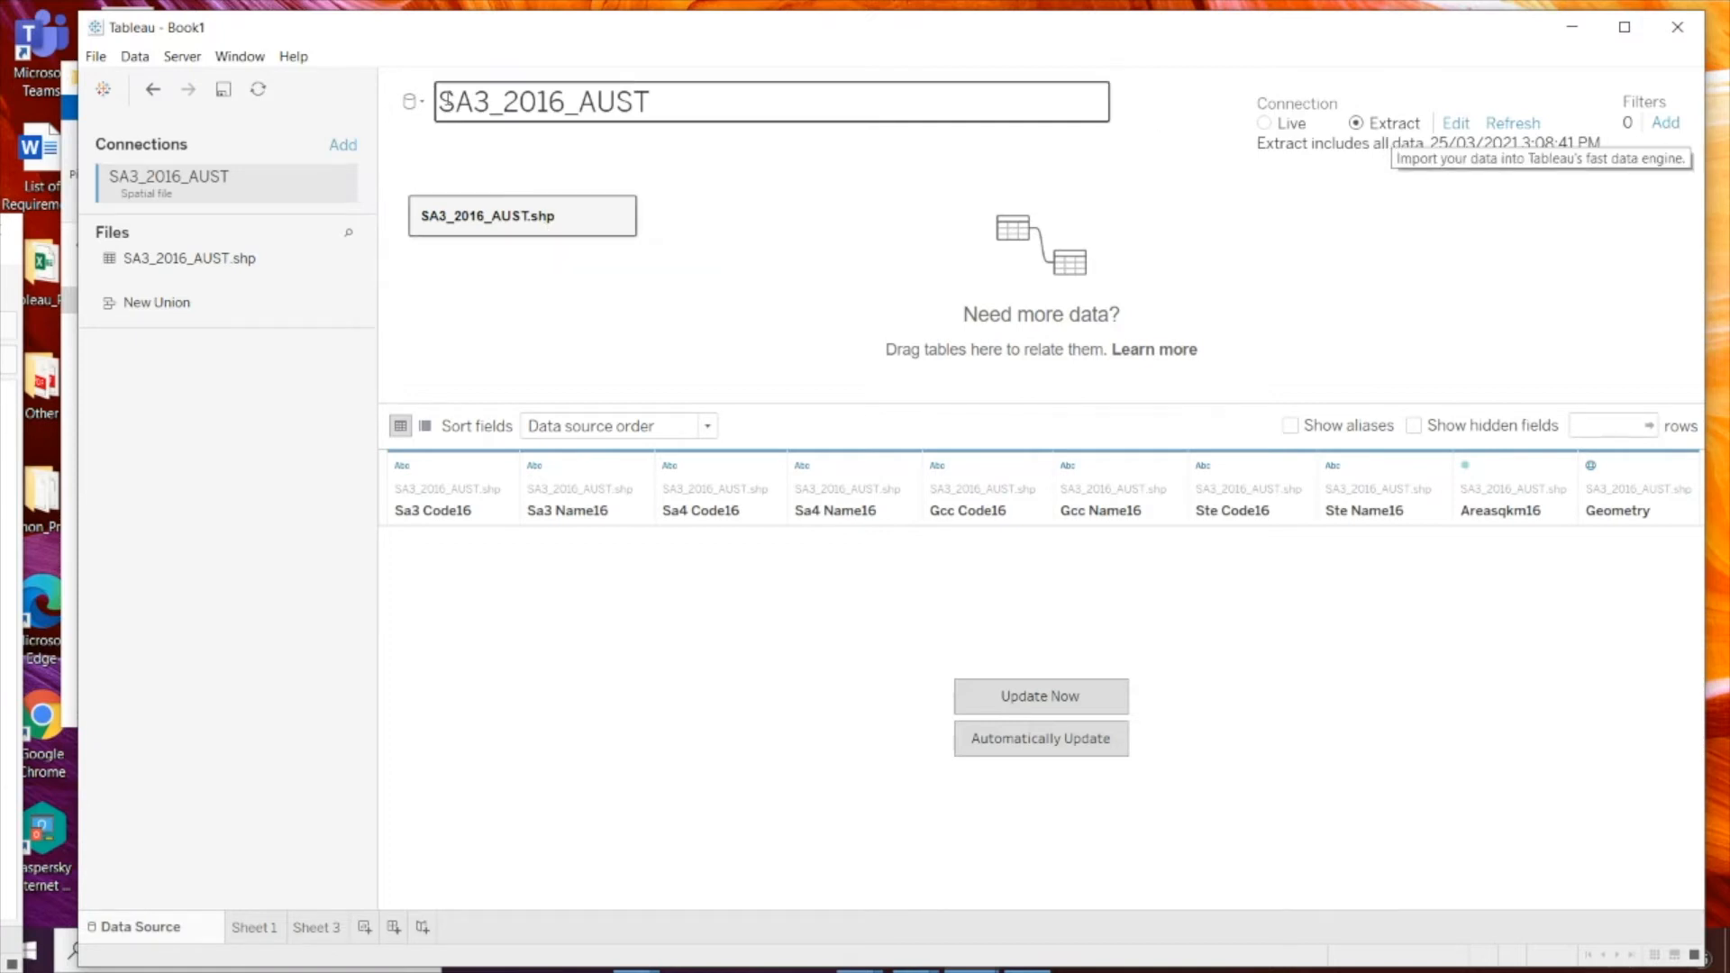
Step: Add a new Google BigQuery data source using the publicdata project and the samples dataset
left_click(135, 57)
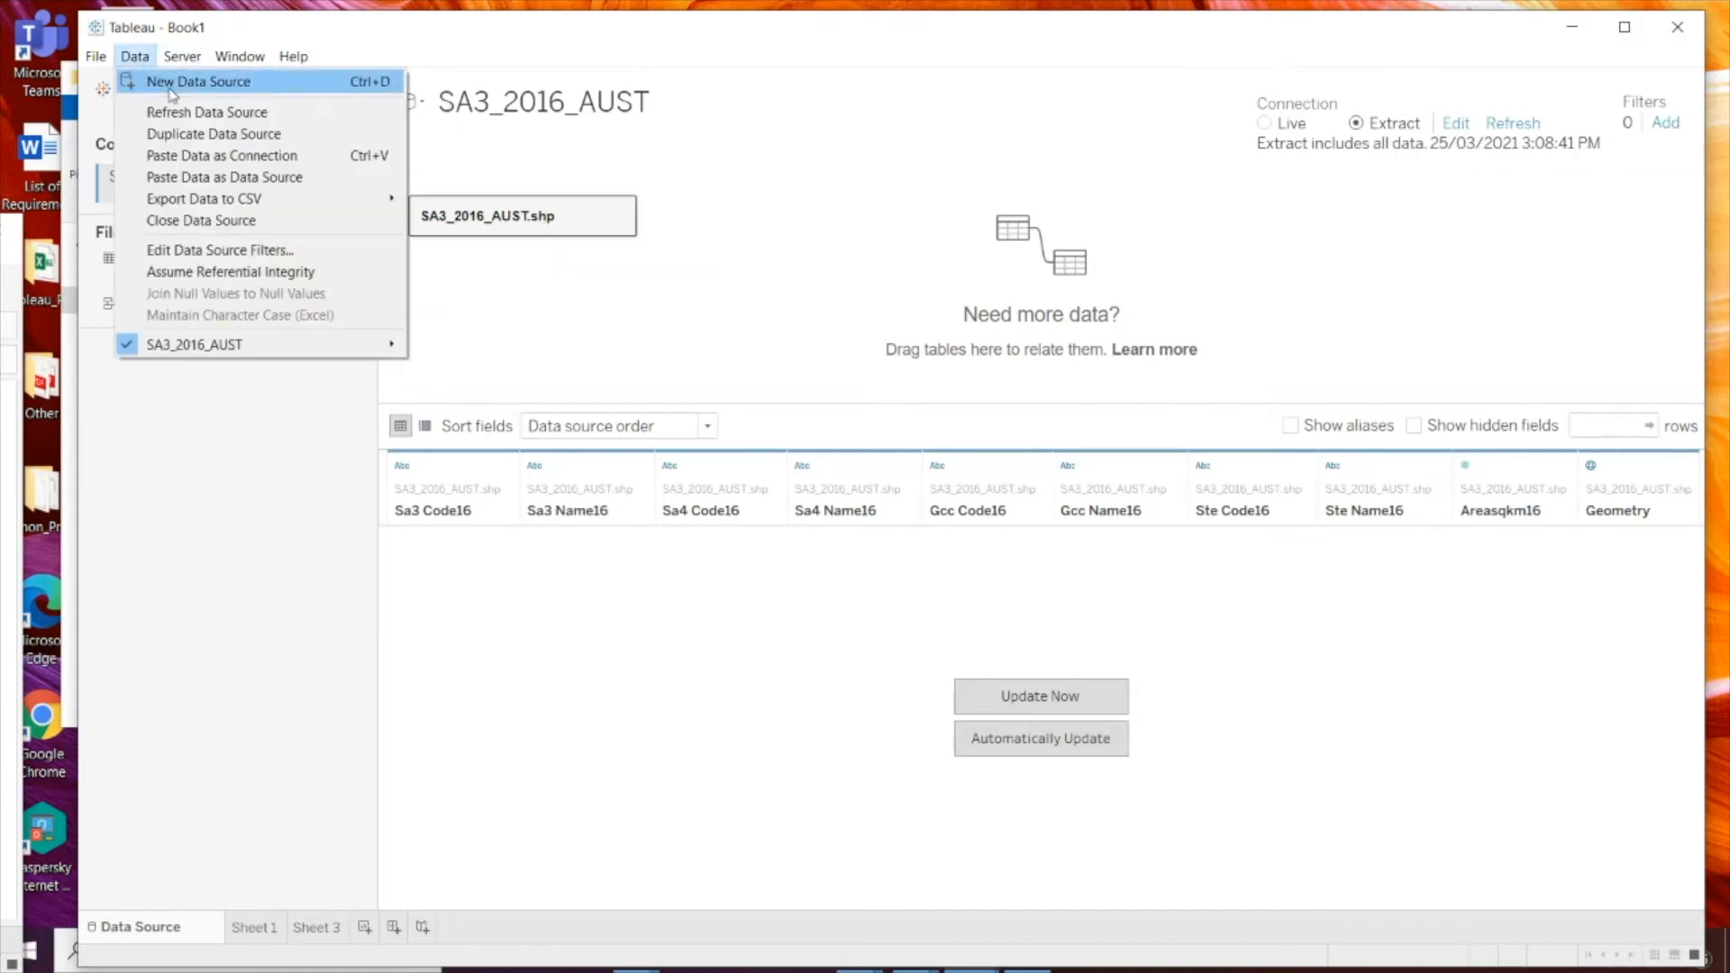
left_click(170, 85)
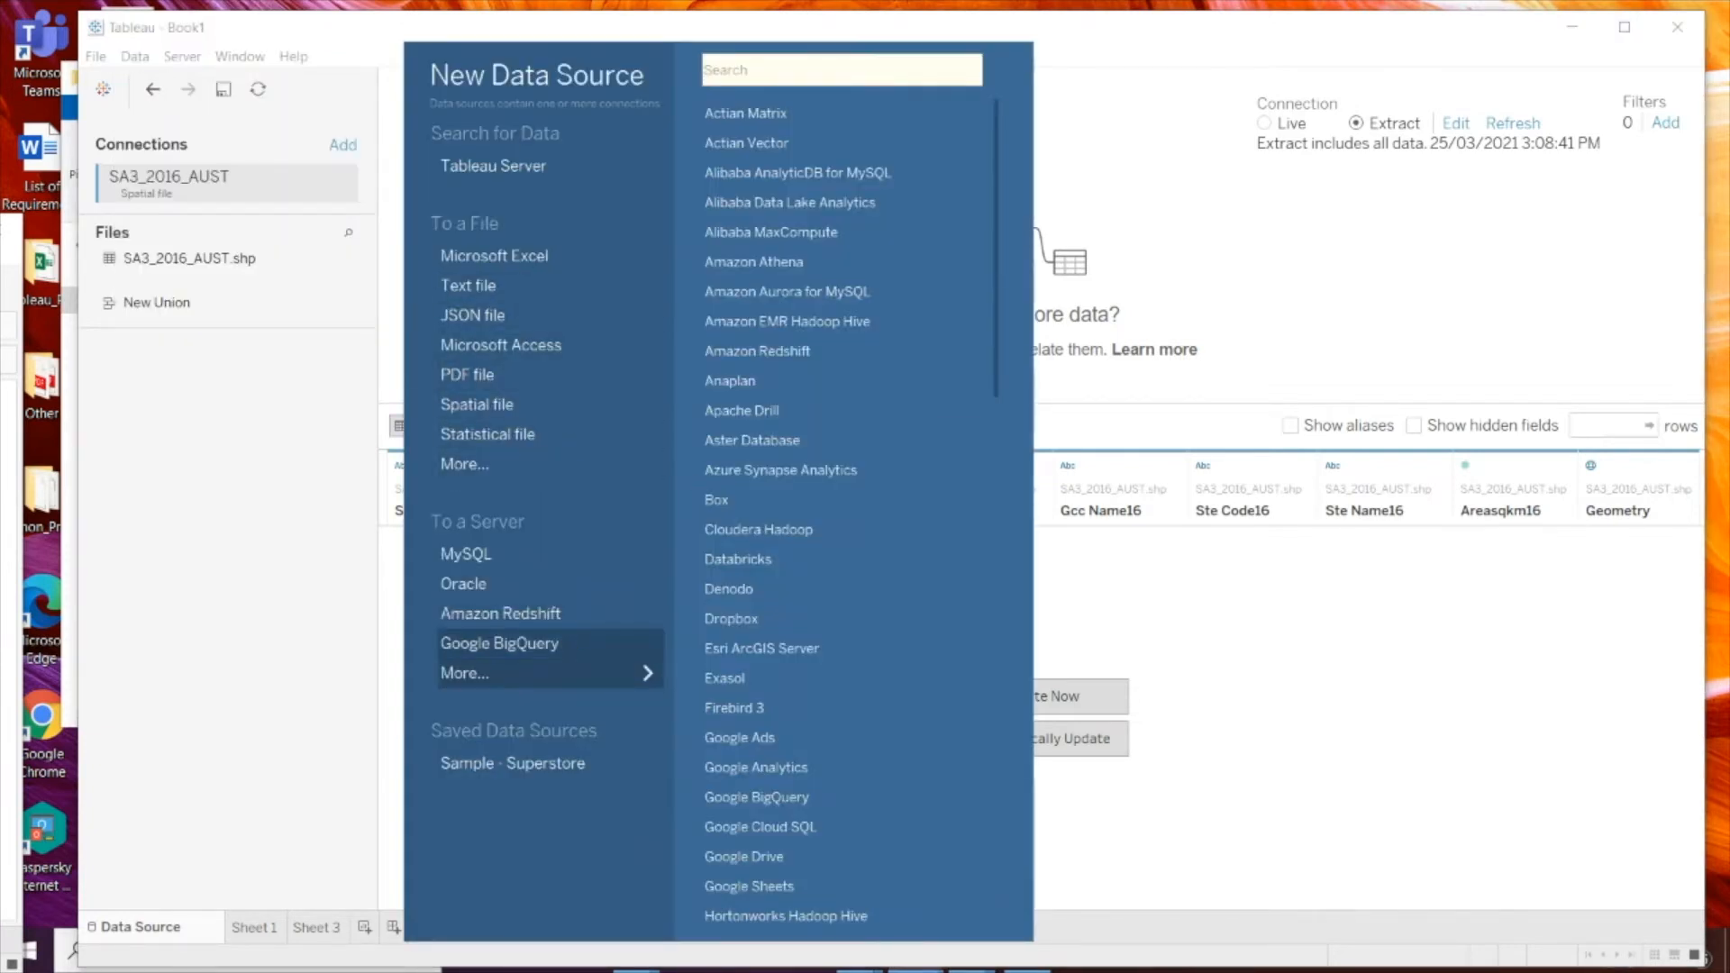
left_click(499, 643)
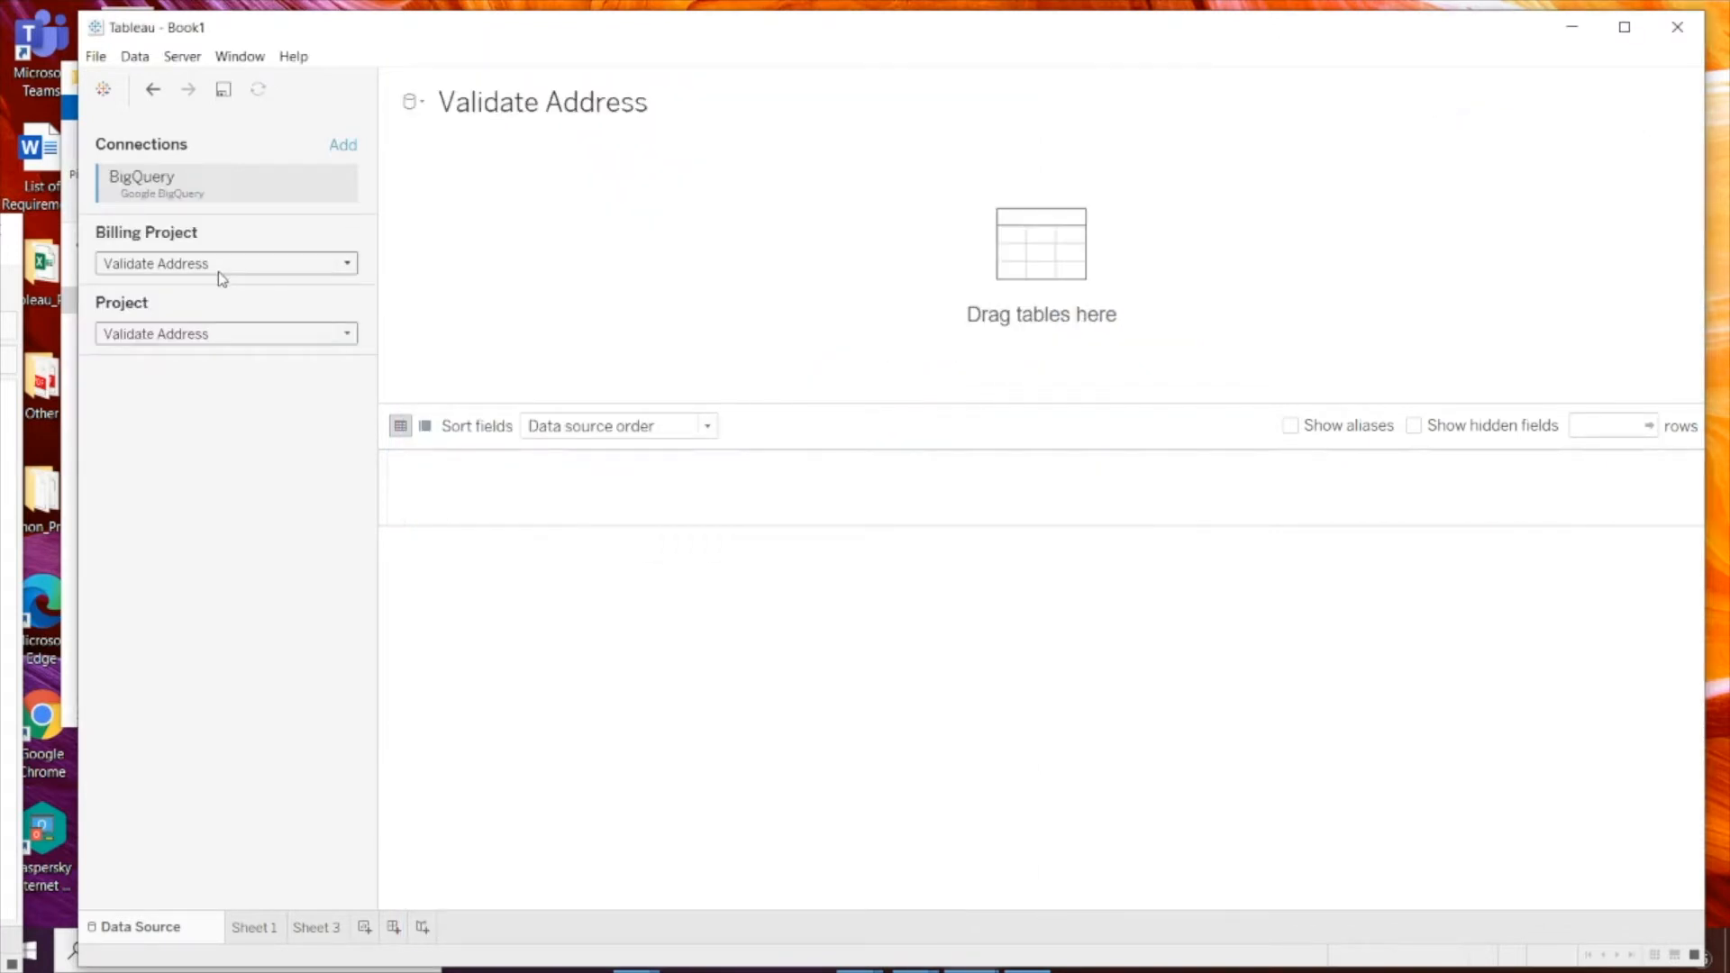
left_click(218, 335)
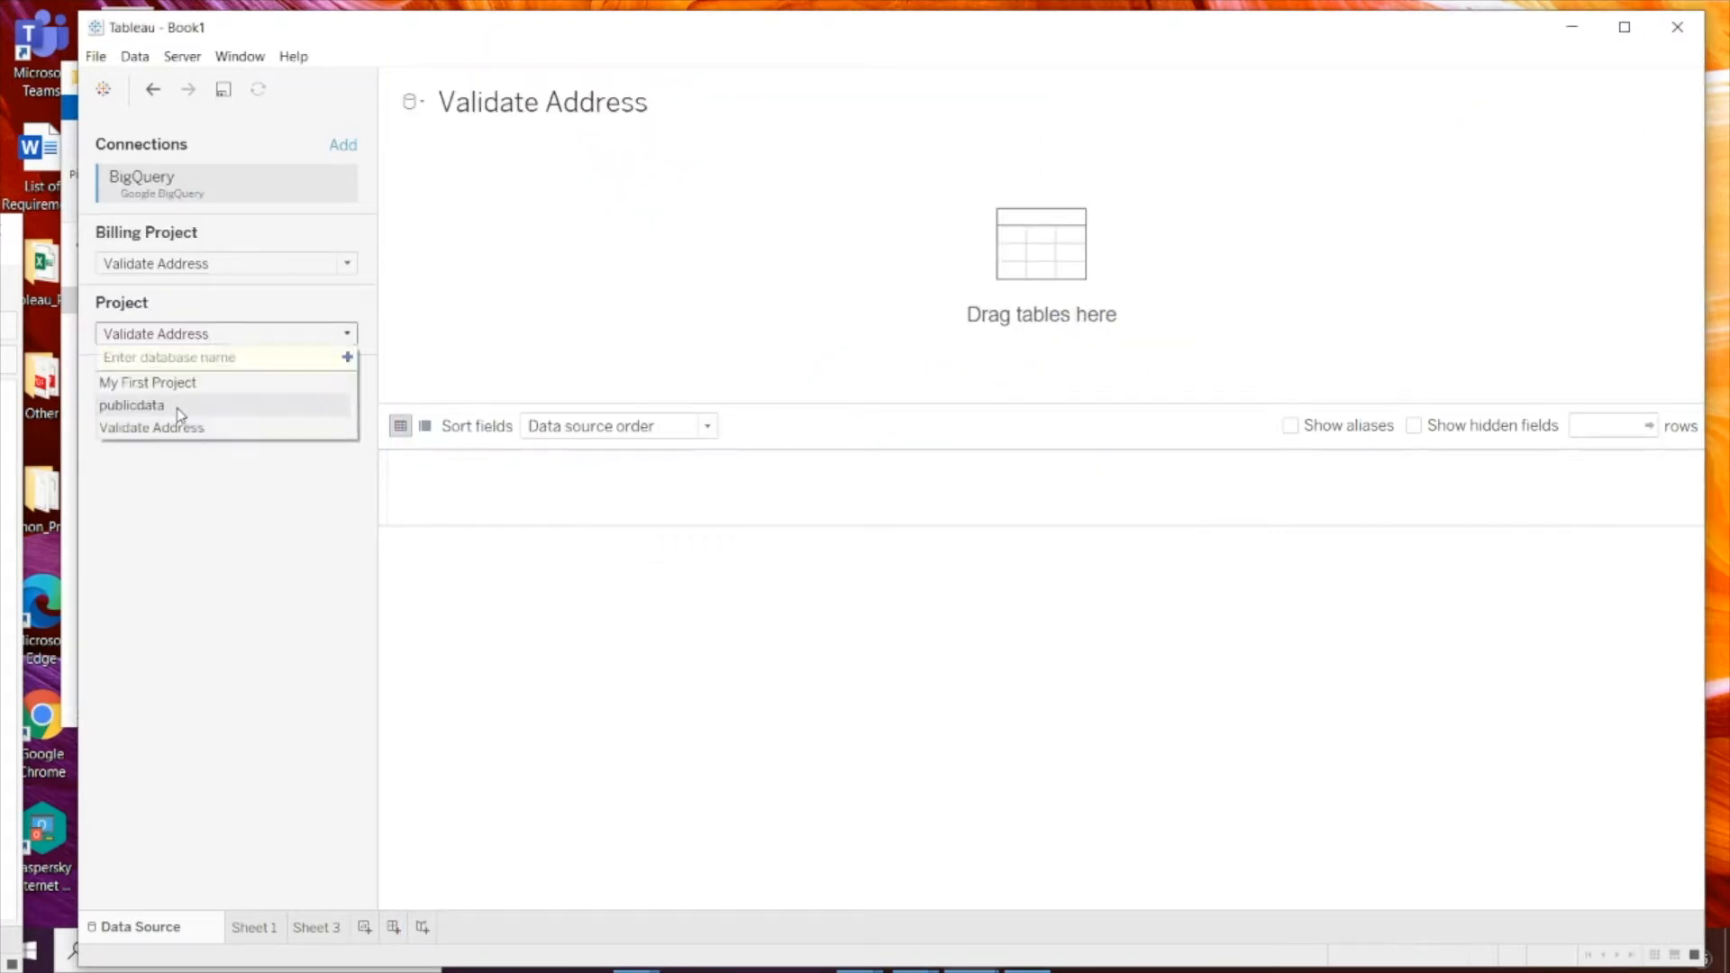
left_click(181, 402)
left_click(236, 270)
left_click(382, 367)
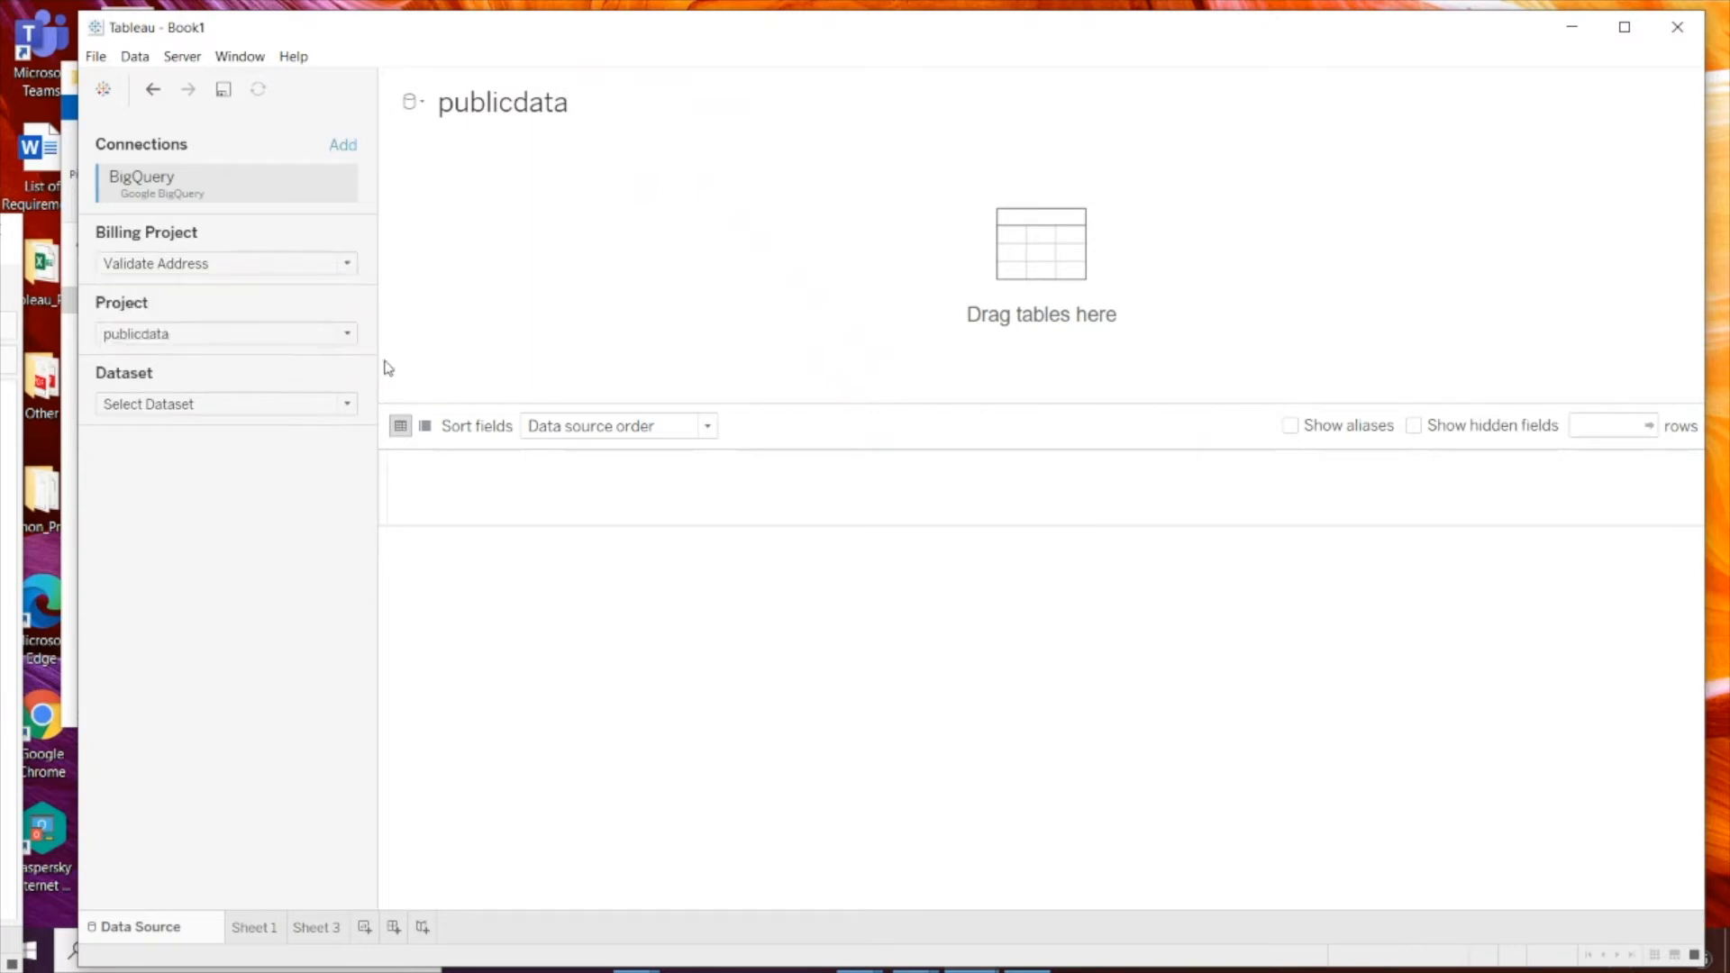
left_click(256, 405)
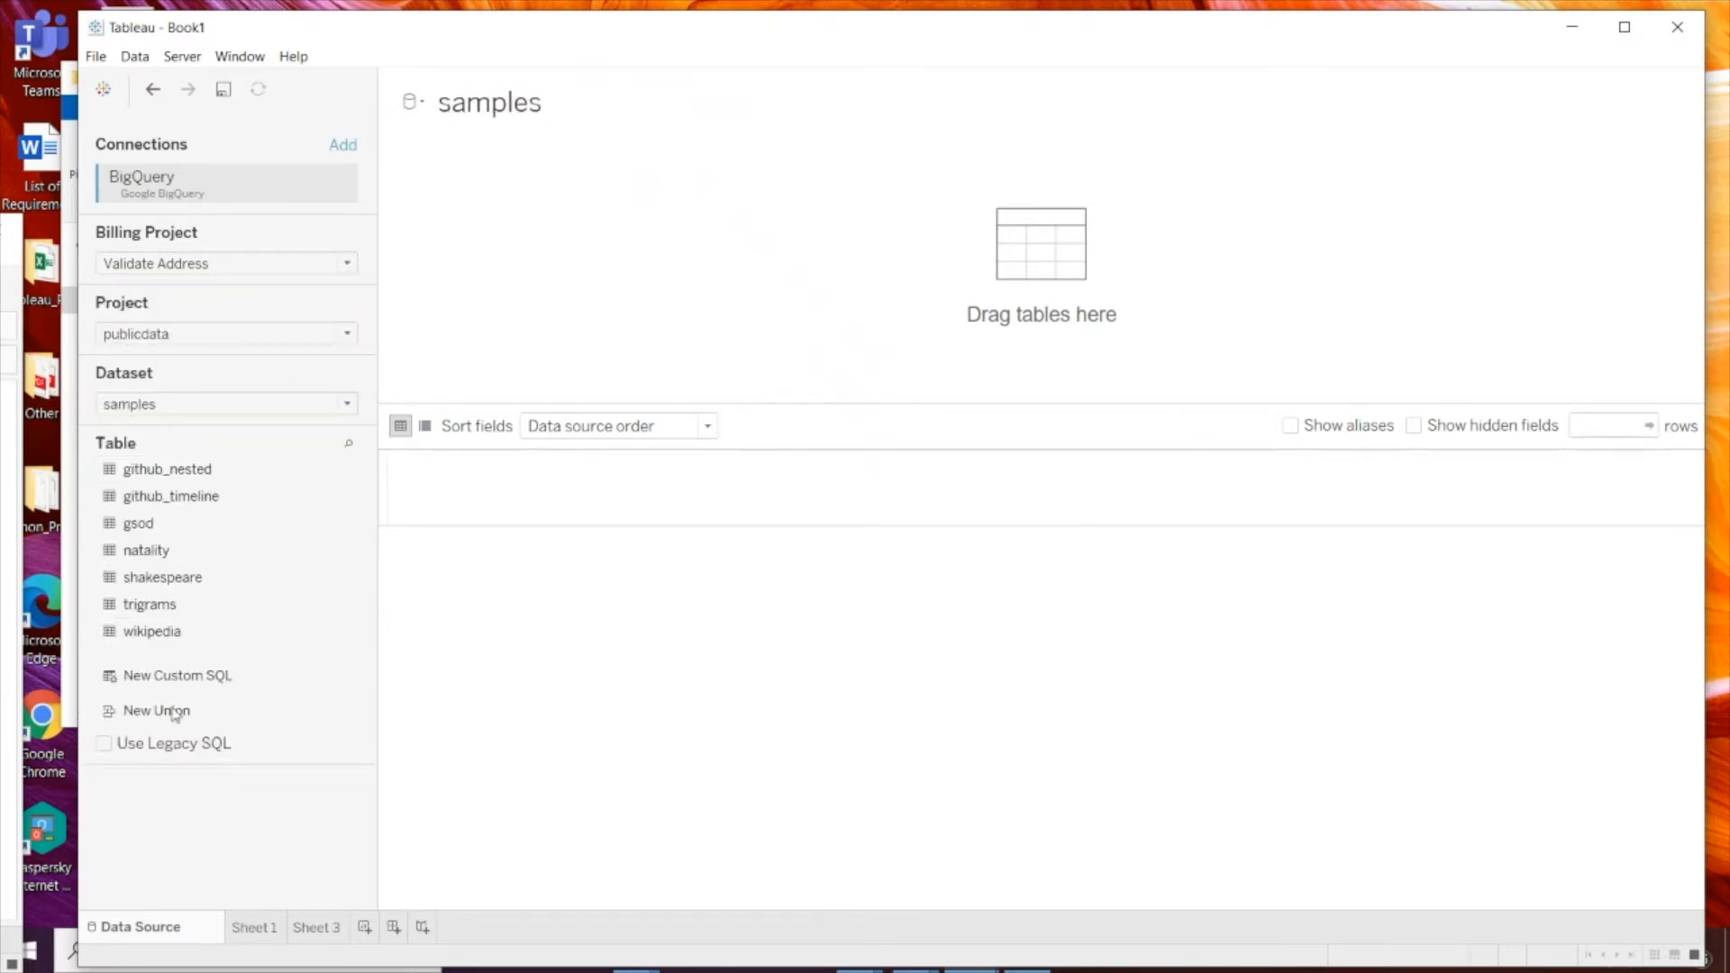
Step: Add the custom SQL table Select * FROM `bigquery-public-data.ghcn_d.ghcnd_stations` and set the data source's connection to Extract
left_click_drag(169, 685, 633, 230)
type("Select * FROM    `bigquery-public-data.ghcn_d.ghcnd_stations`")
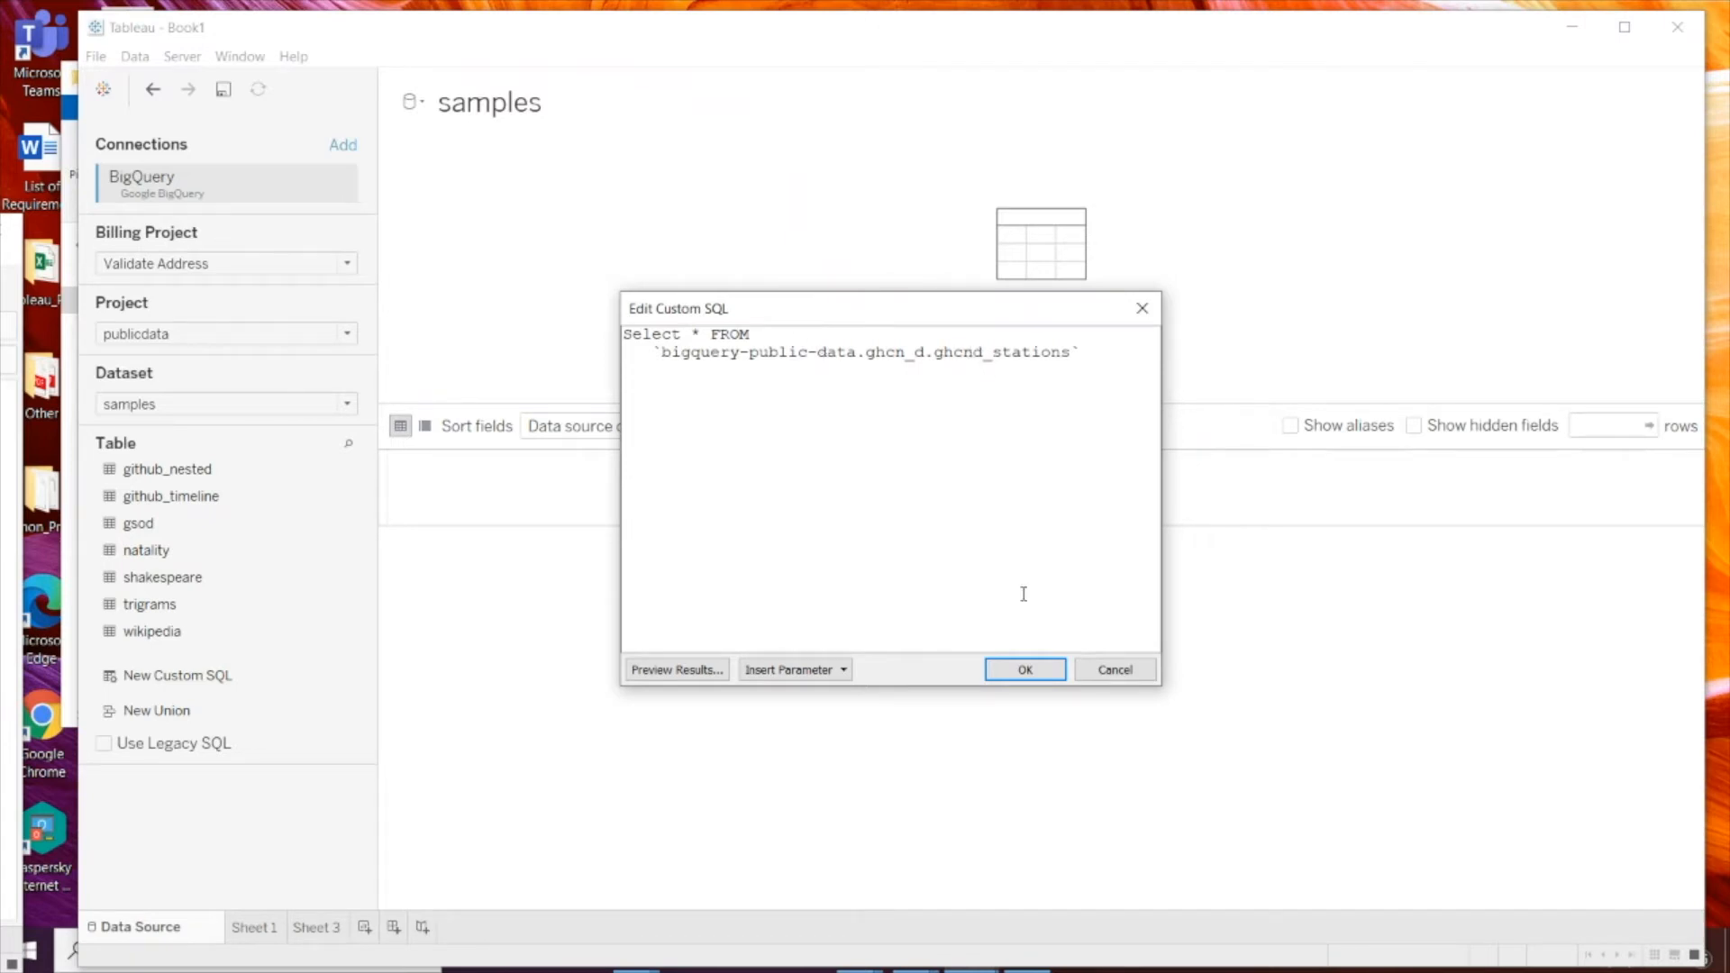
left_click(1045, 670)
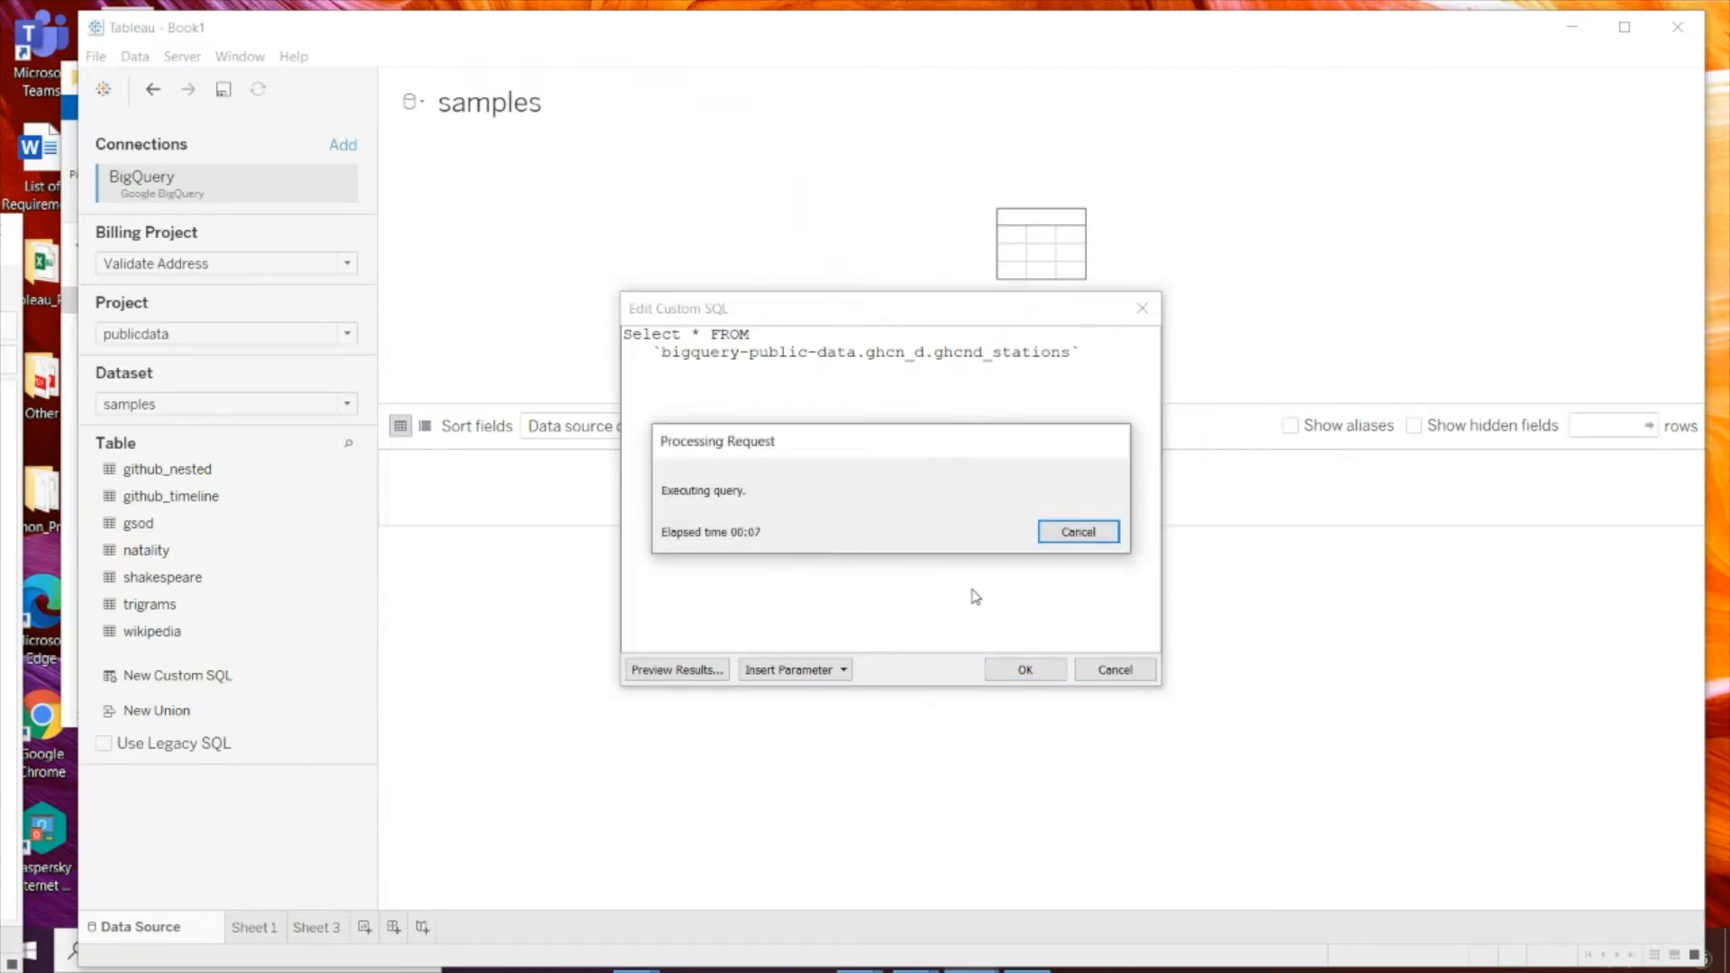
left_click(1417, 123)
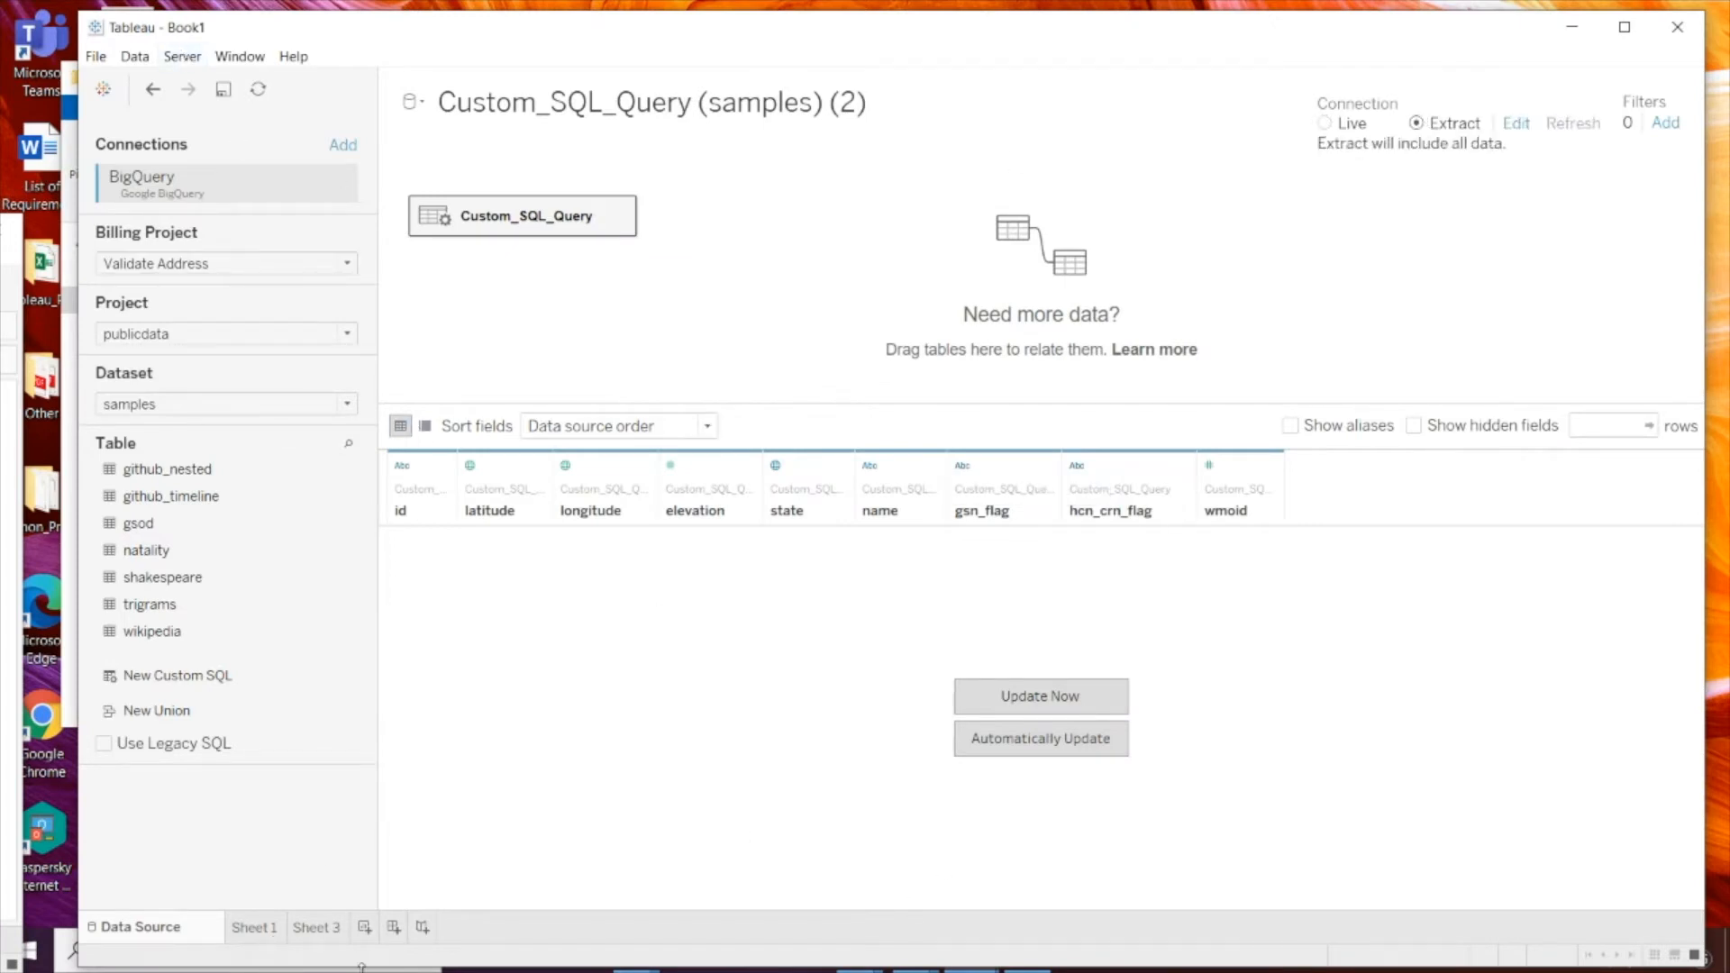
Step: Switch back to the SA3_2016_AUST data source and add a Google BigQuery connection to it
left_click(412, 103)
left_click(455, 144)
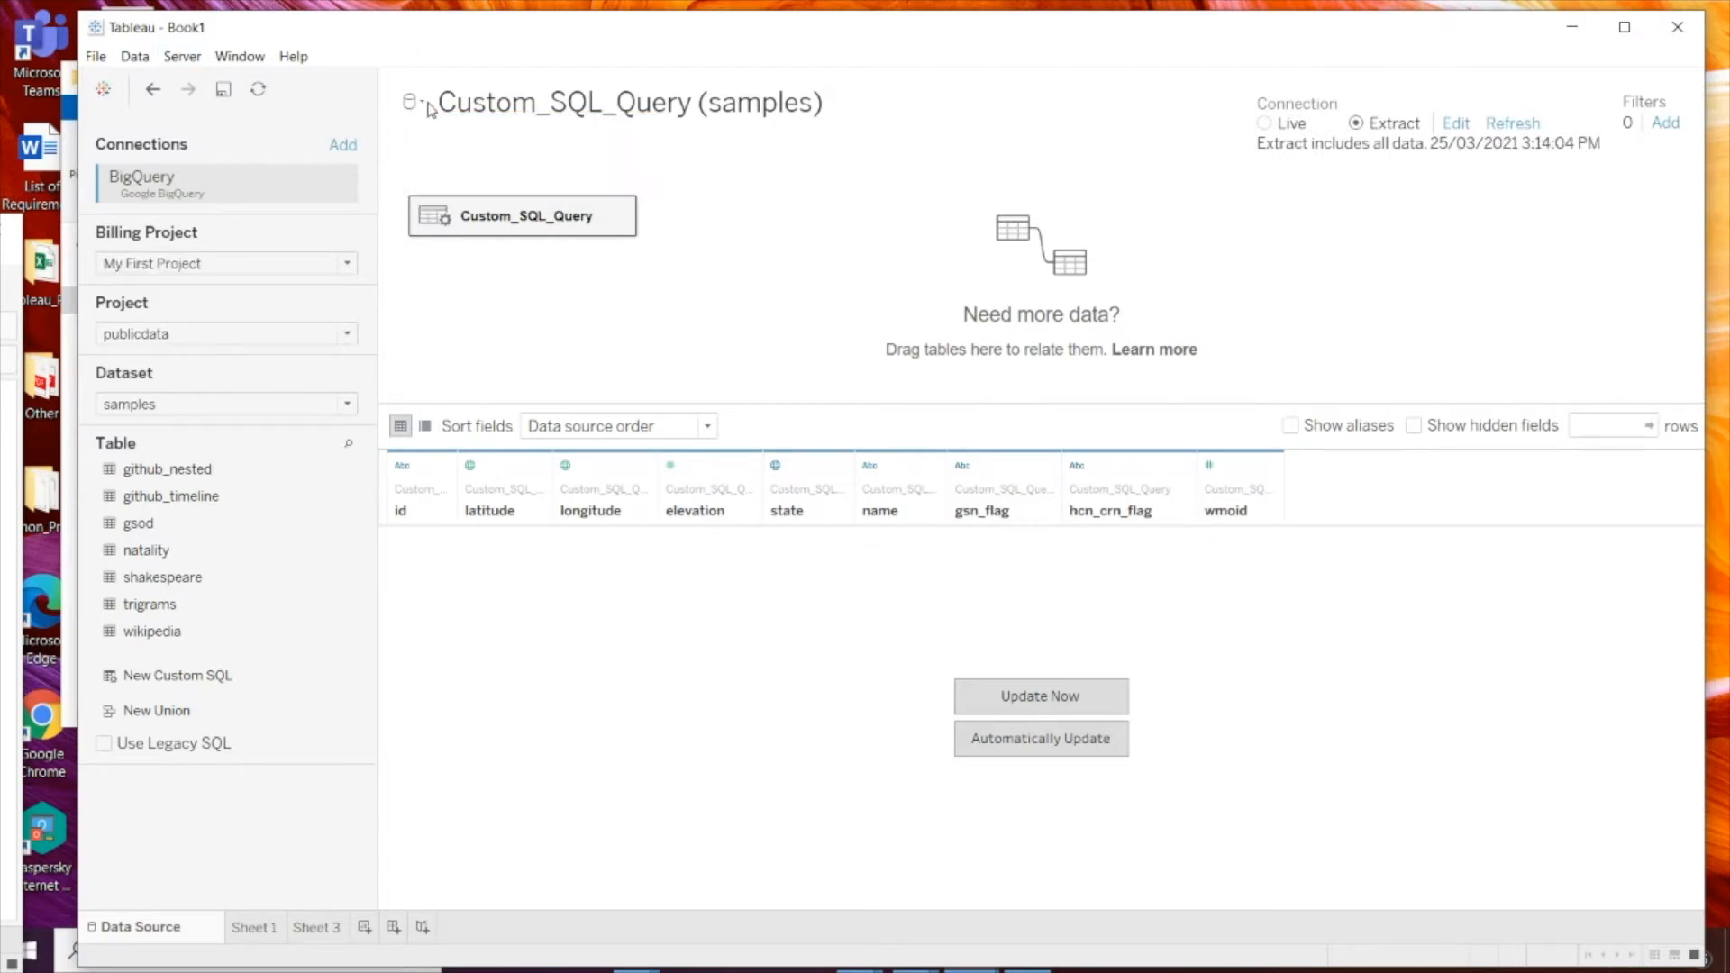
left_click(422, 106)
left_click(453, 168)
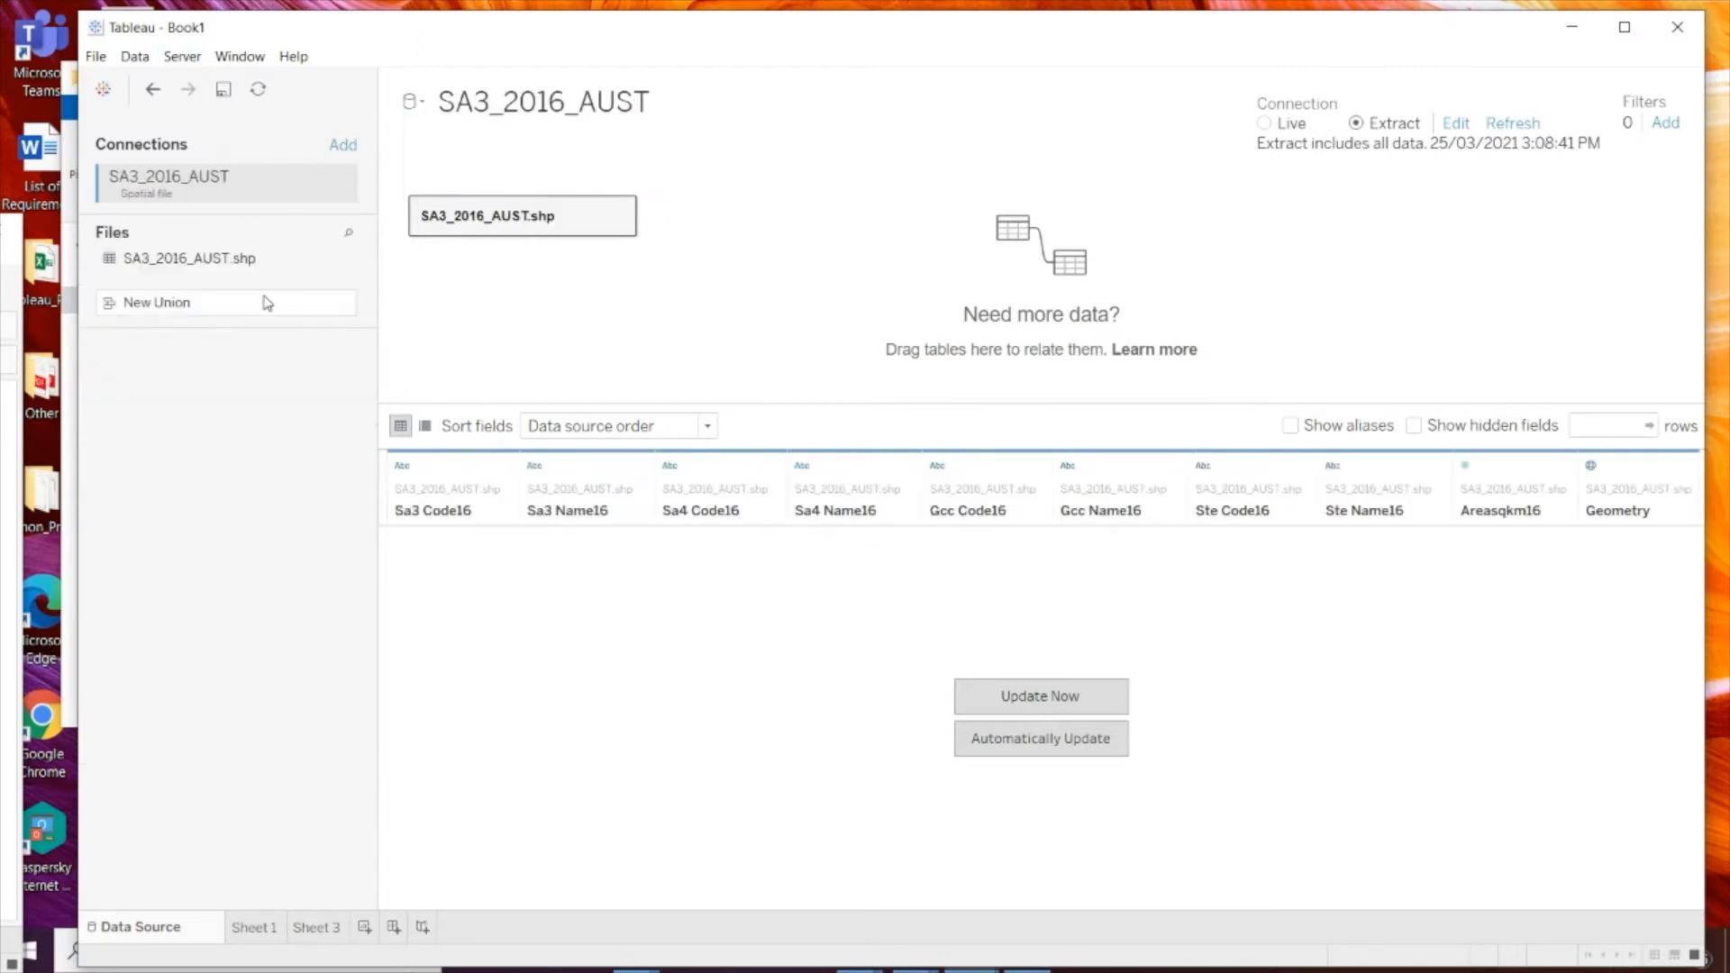
left_click(343, 145)
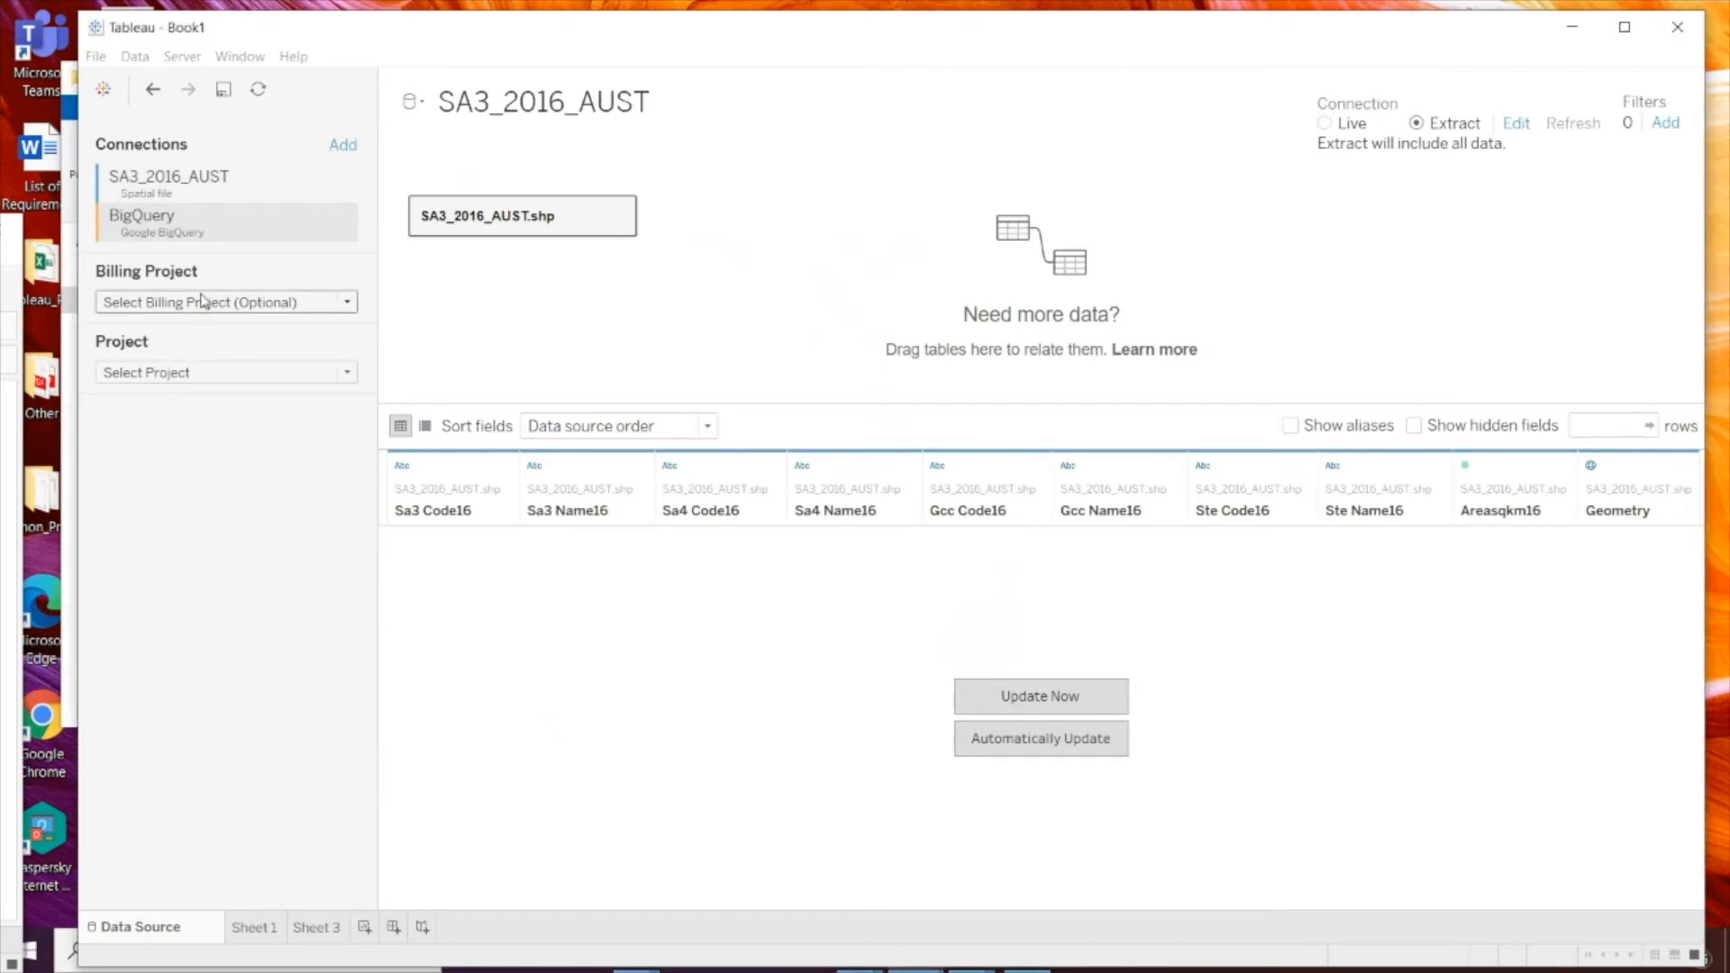
Step: Set the BigQuery connection's billing project to My First Project, project to publicdata and dataset to samples
left_click(193, 301)
left_click(188, 374)
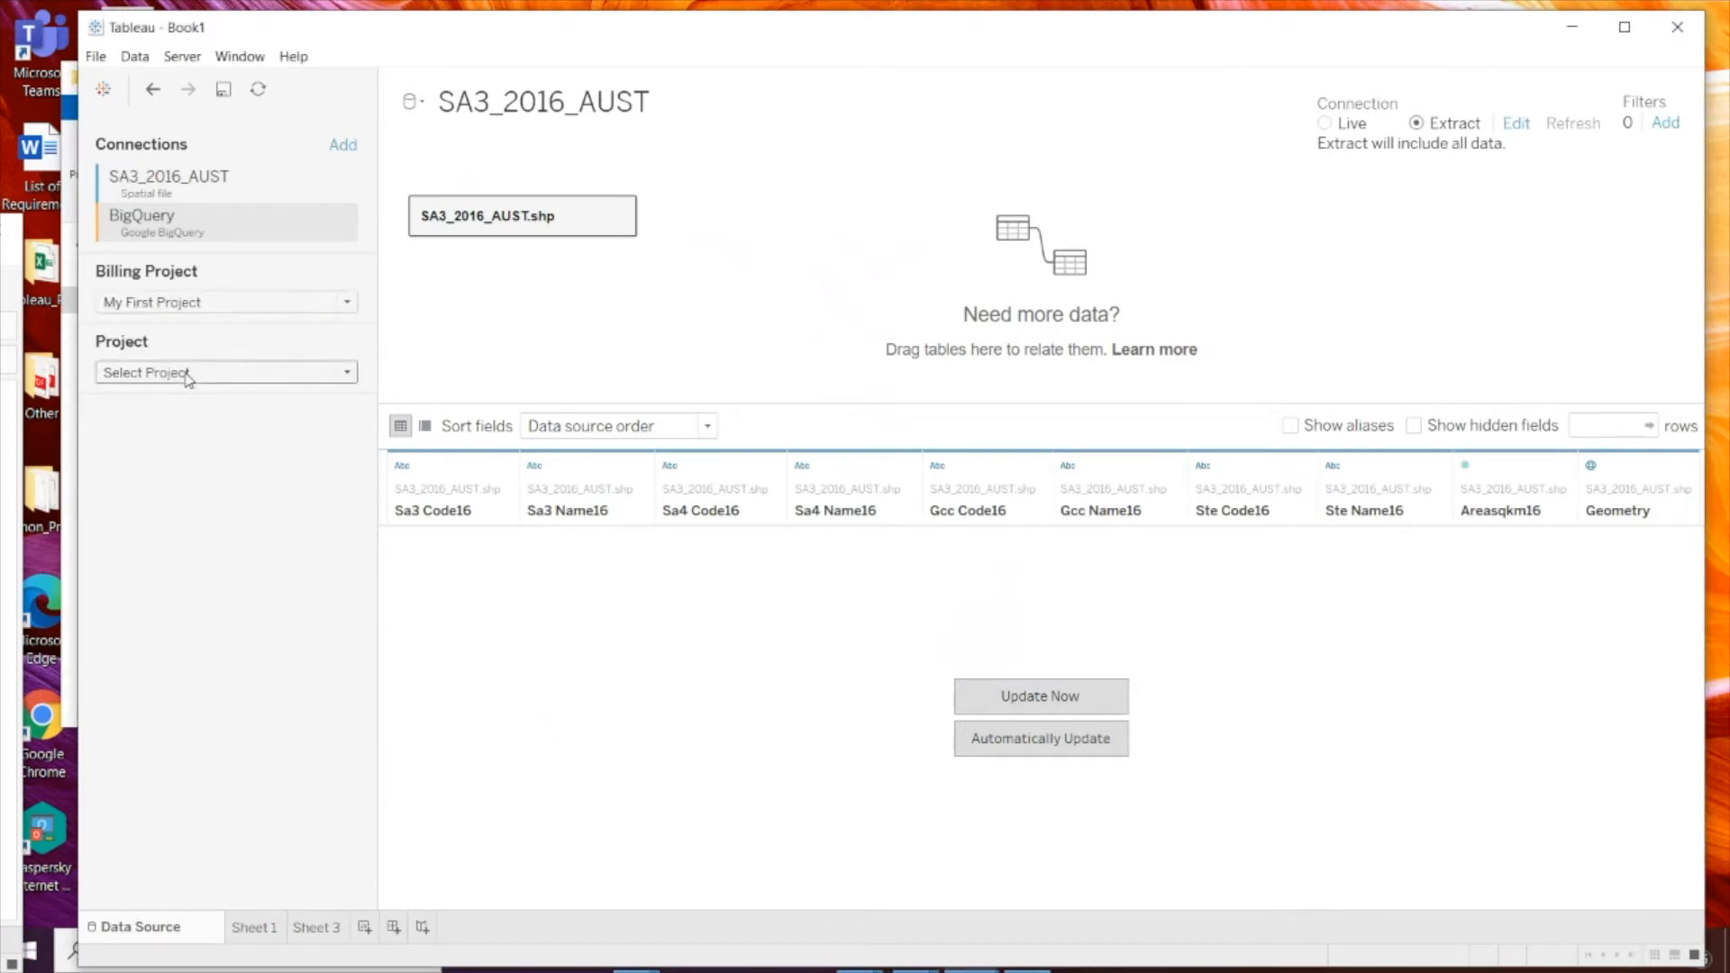
left_click(185, 372)
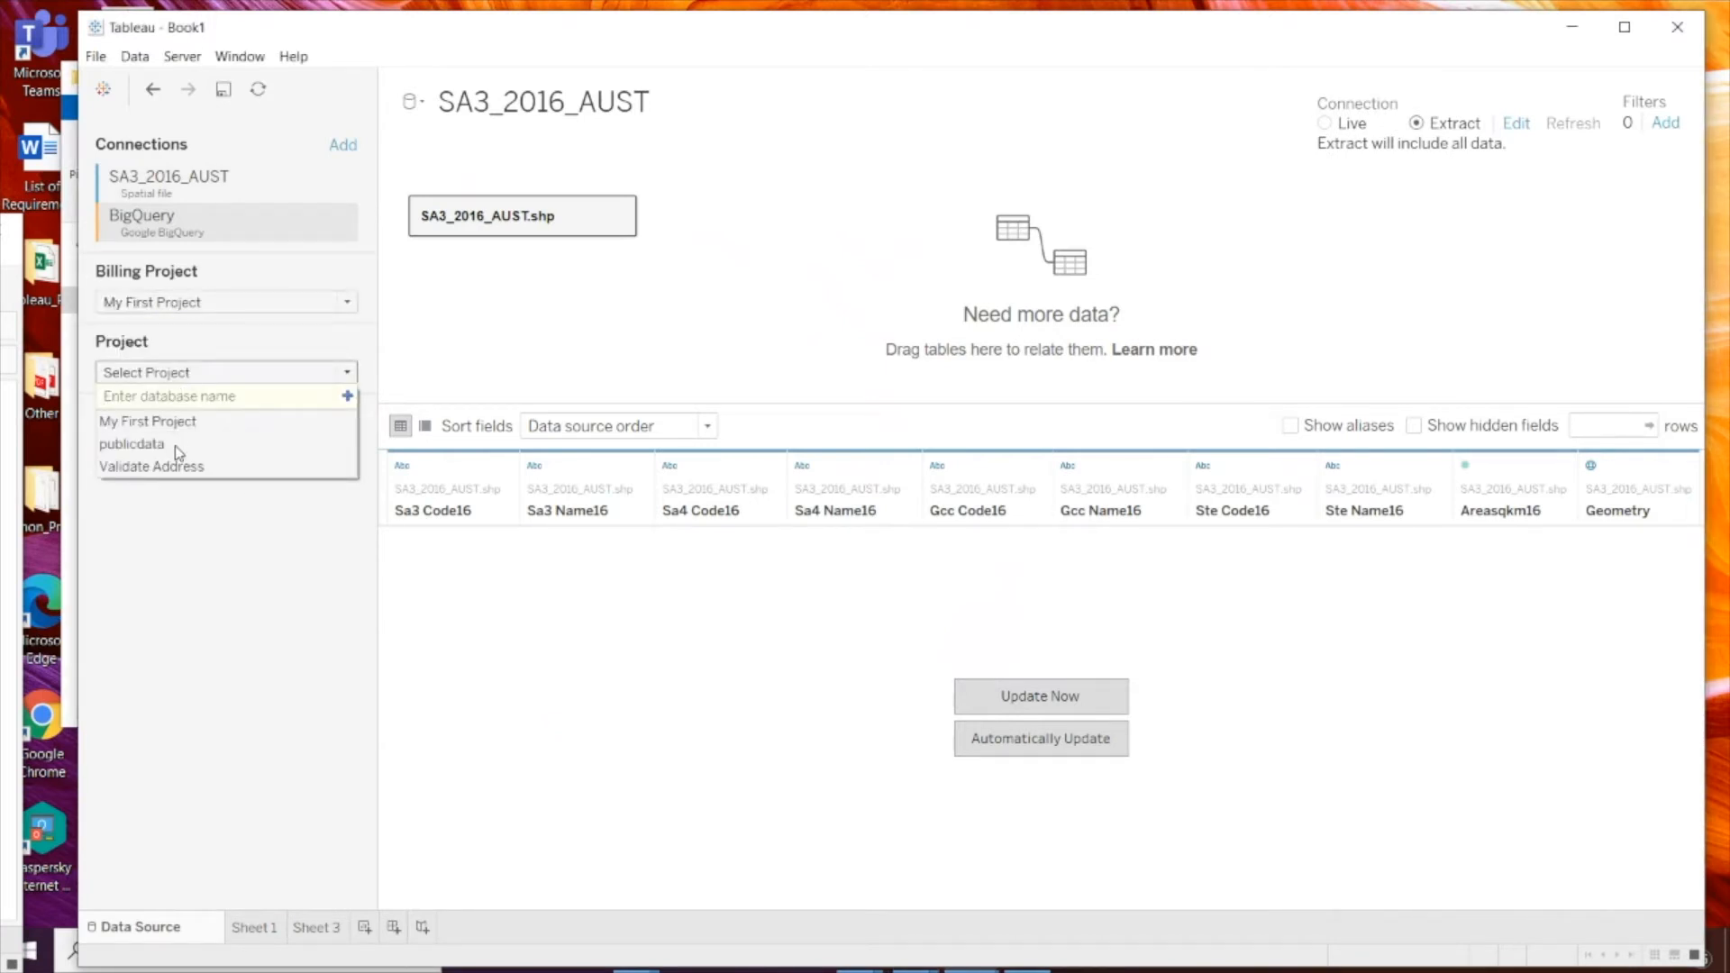
left_click(175, 445)
left_click(200, 442)
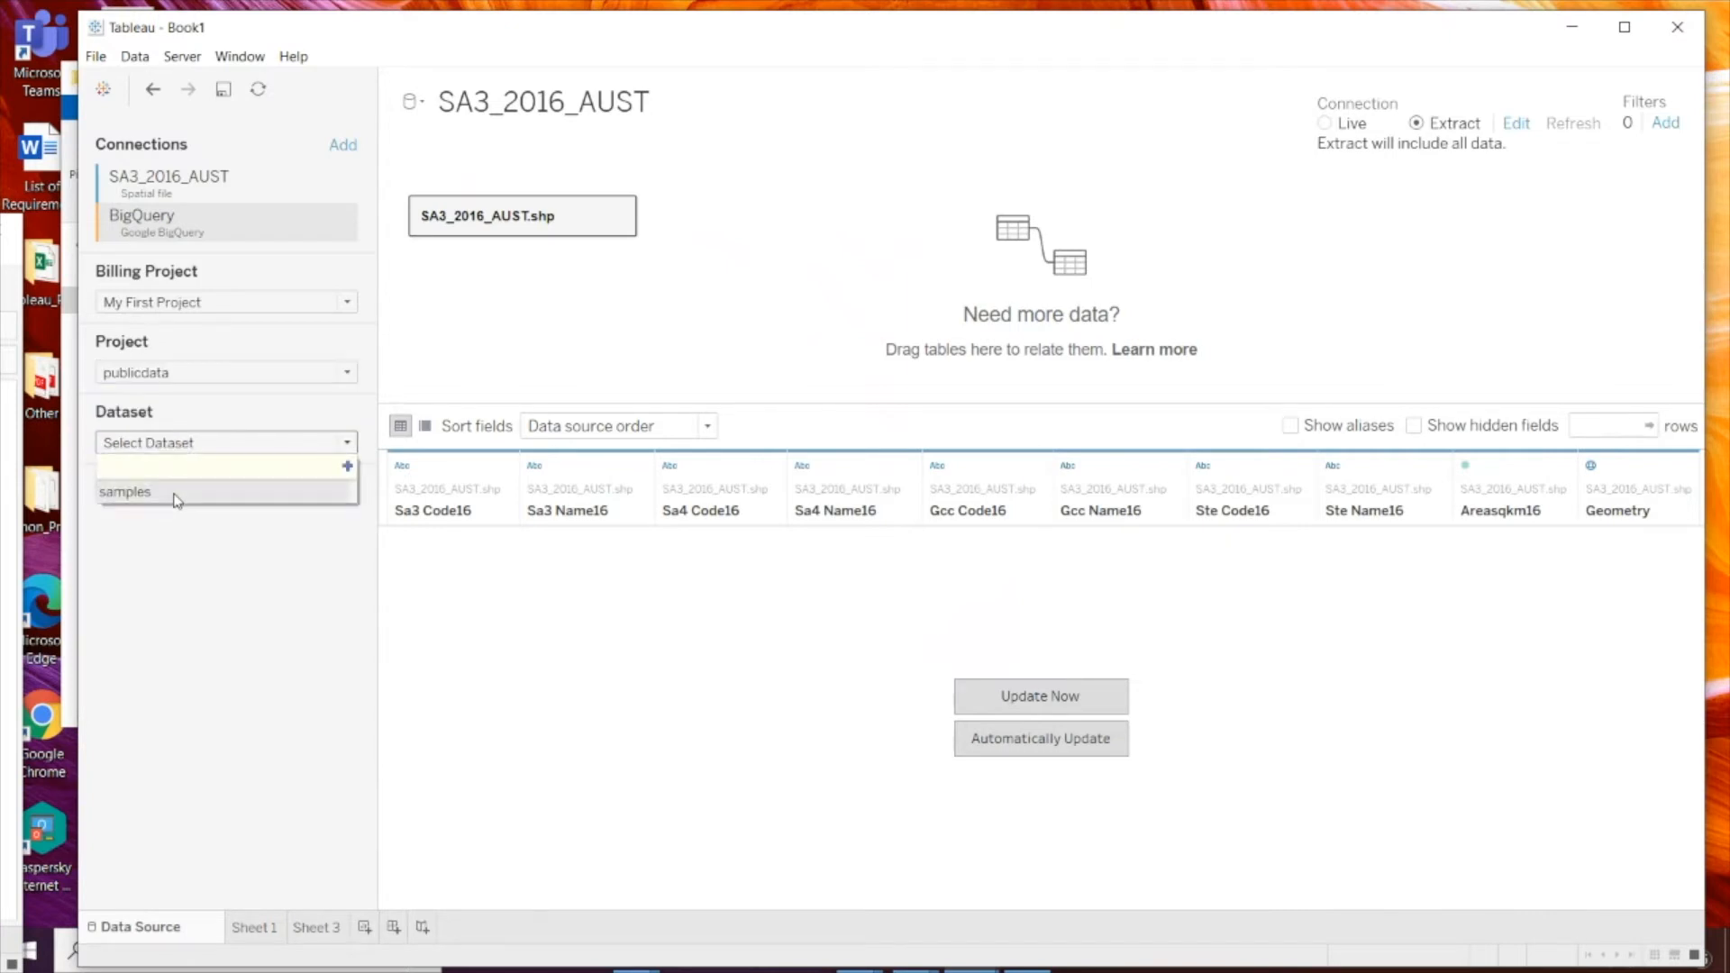
left_click(176, 495)
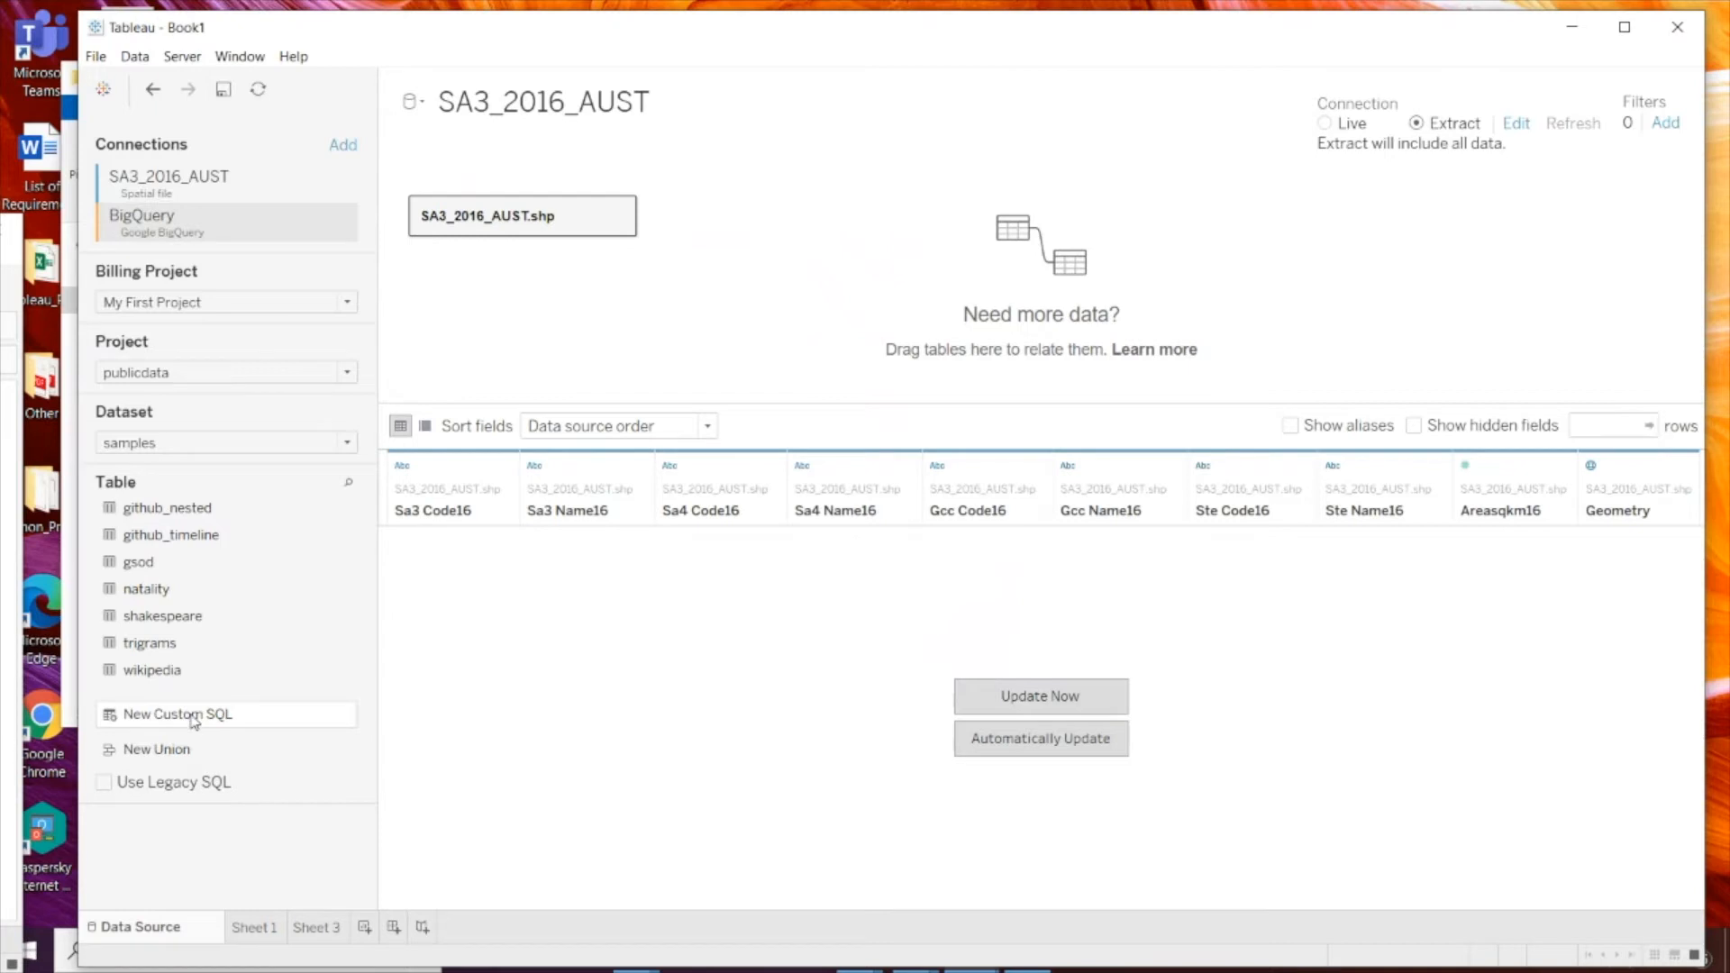
Step: Add a custom SQL table inside SA3_2016_AUST.shp's join canvas with Select * FROM `bigquery-public-data.ghcn_d.ghcnd_stations`
left_click_drag(193, 721, 793, 250)
double_click(552, 215)
type("Select * FROM    `bigquery-public-data.ghcn_d.ghcnd_stations`")
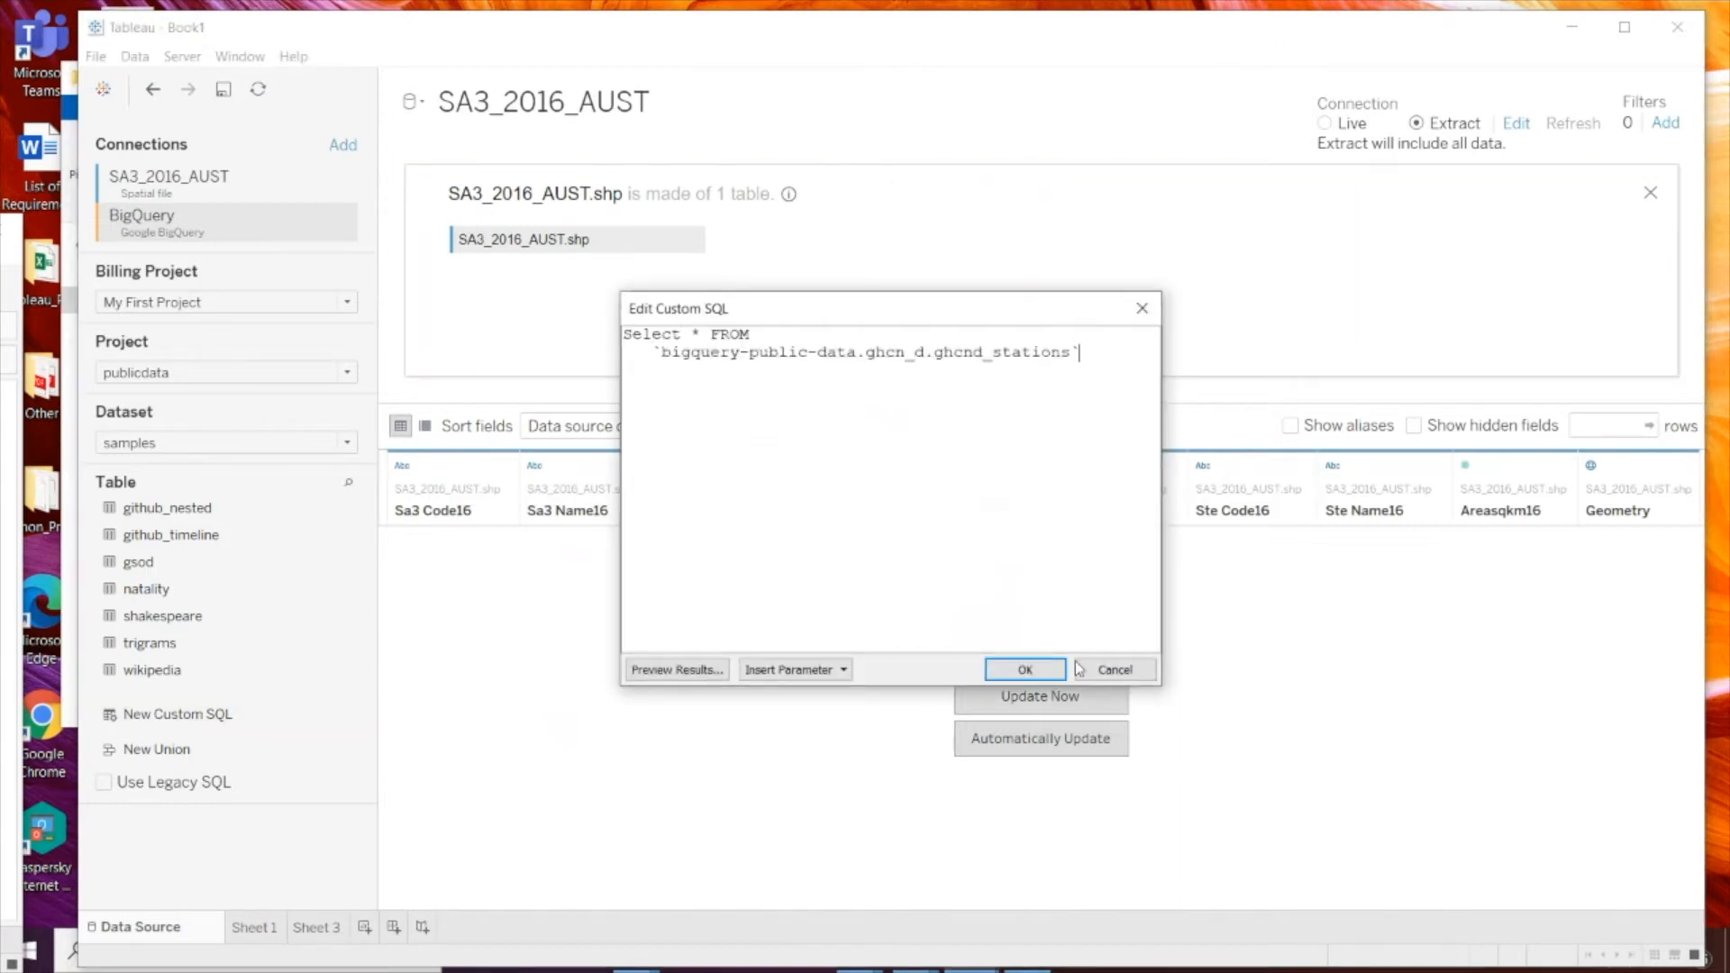
left_click(1027, 669)
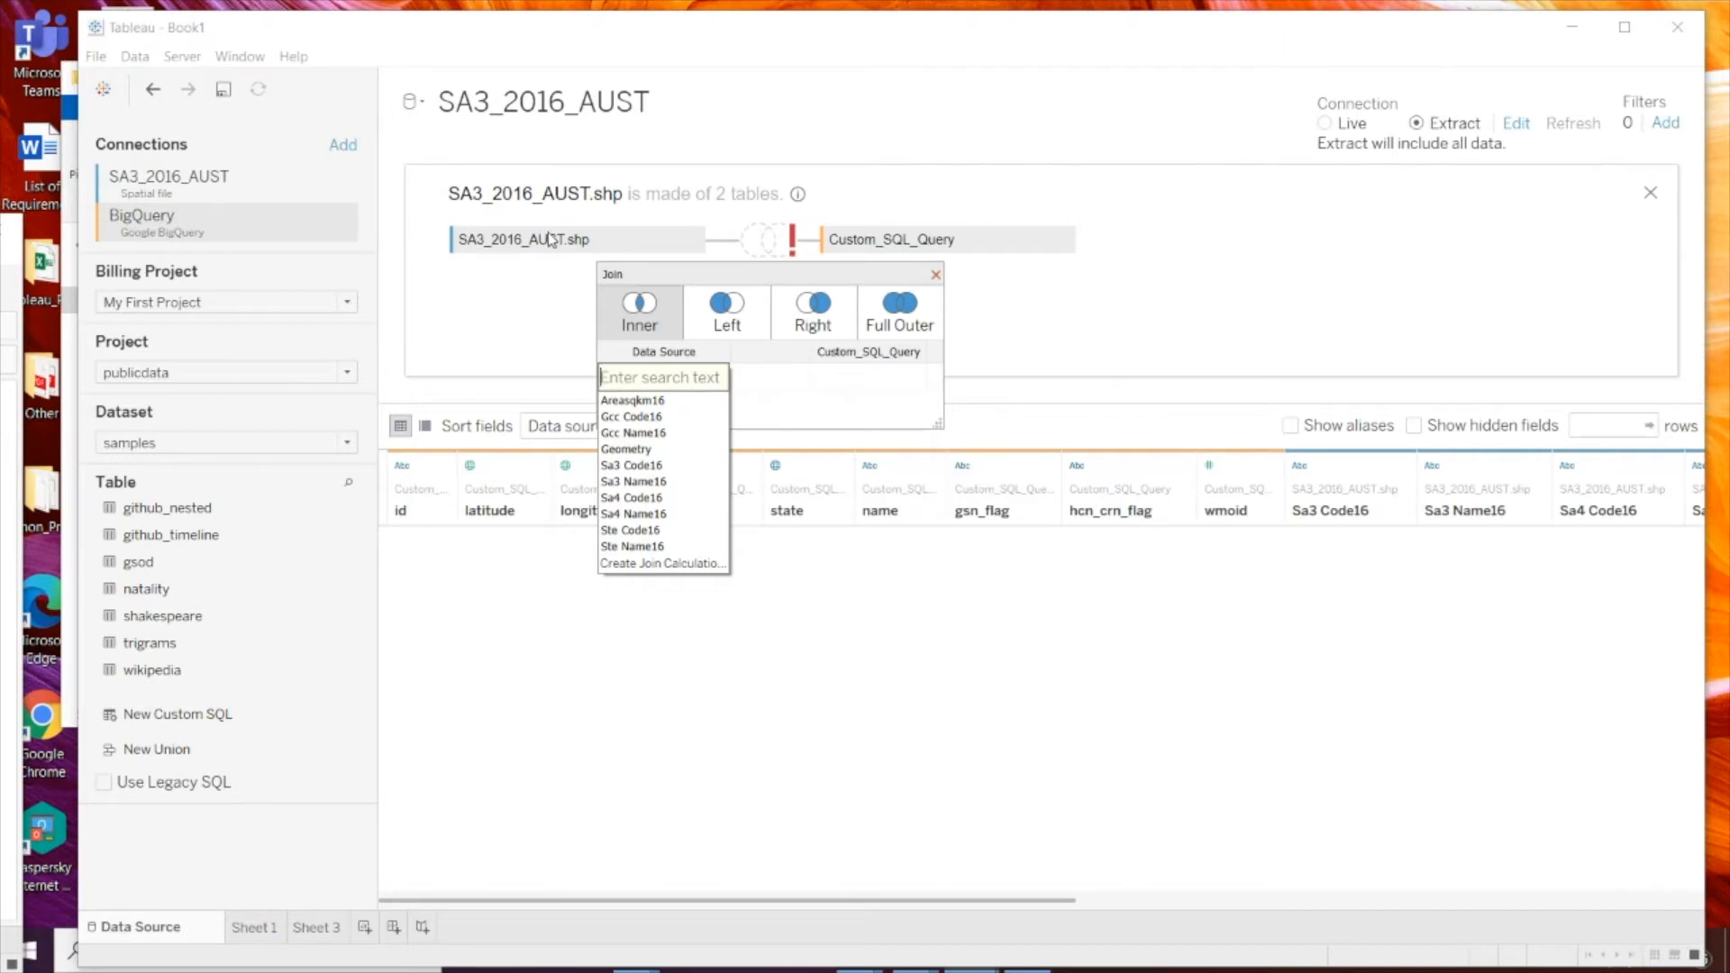
Step: Define the inner join clause with Geometry on the shapefile side and the calculation MAKEPOINT([latitude],[longitude]) on the custom SQL side
left_click(623, 450)
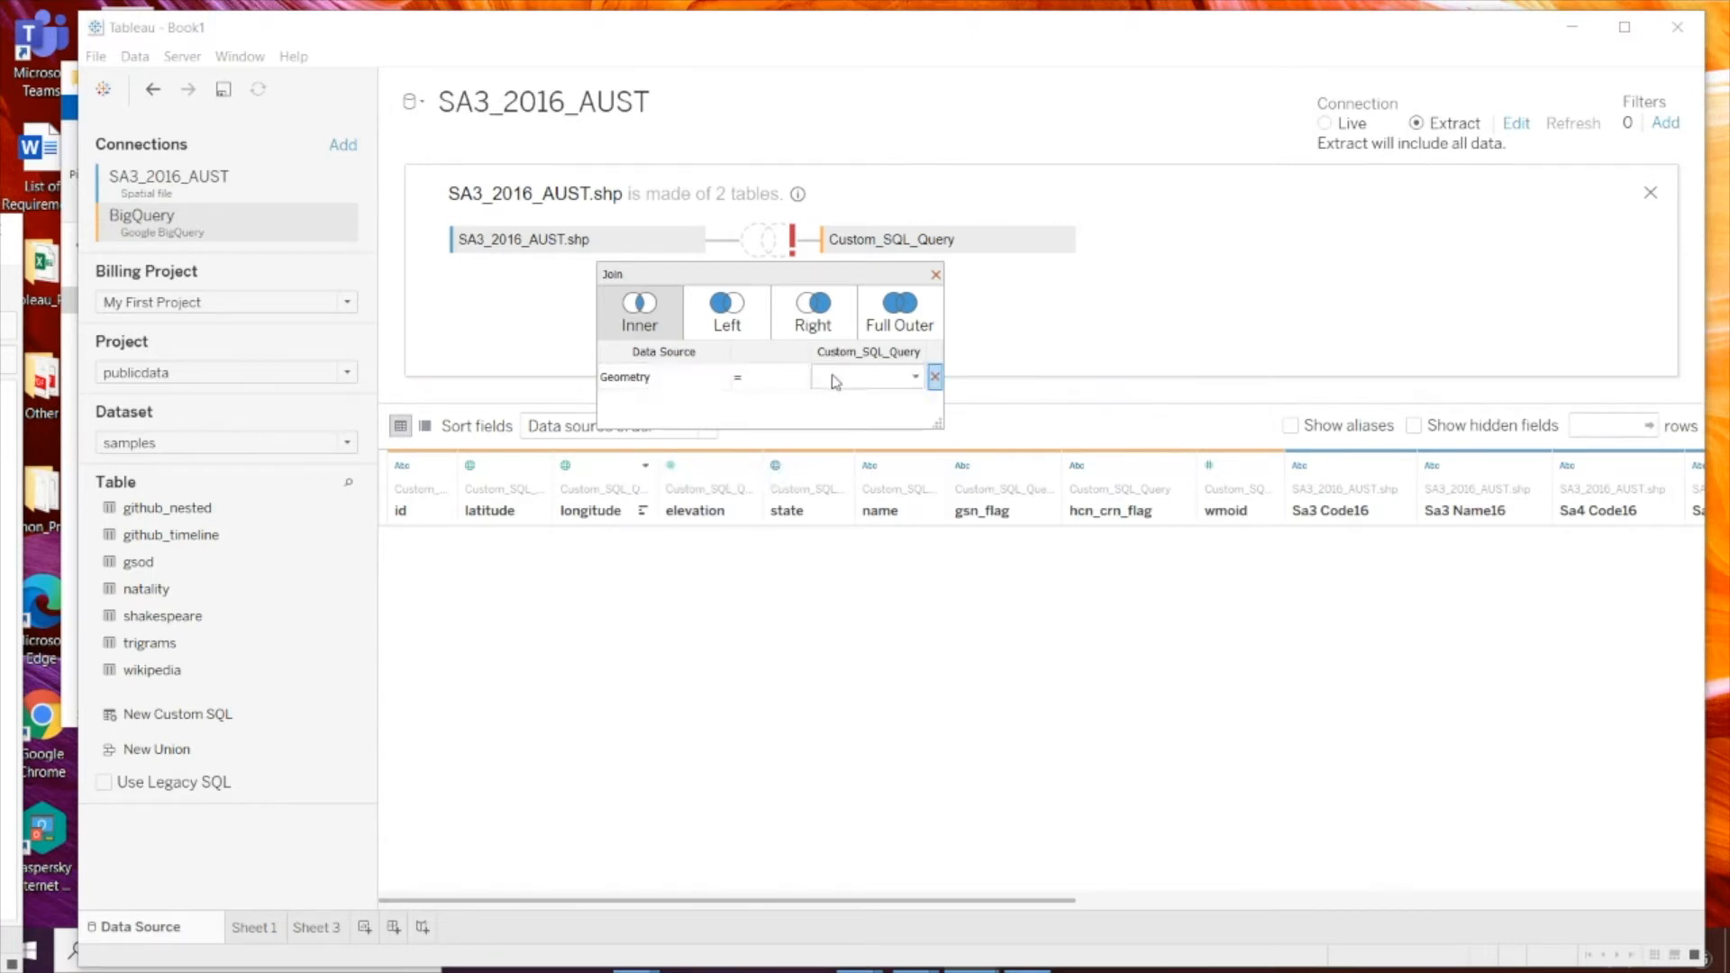
left_click(857, 384)
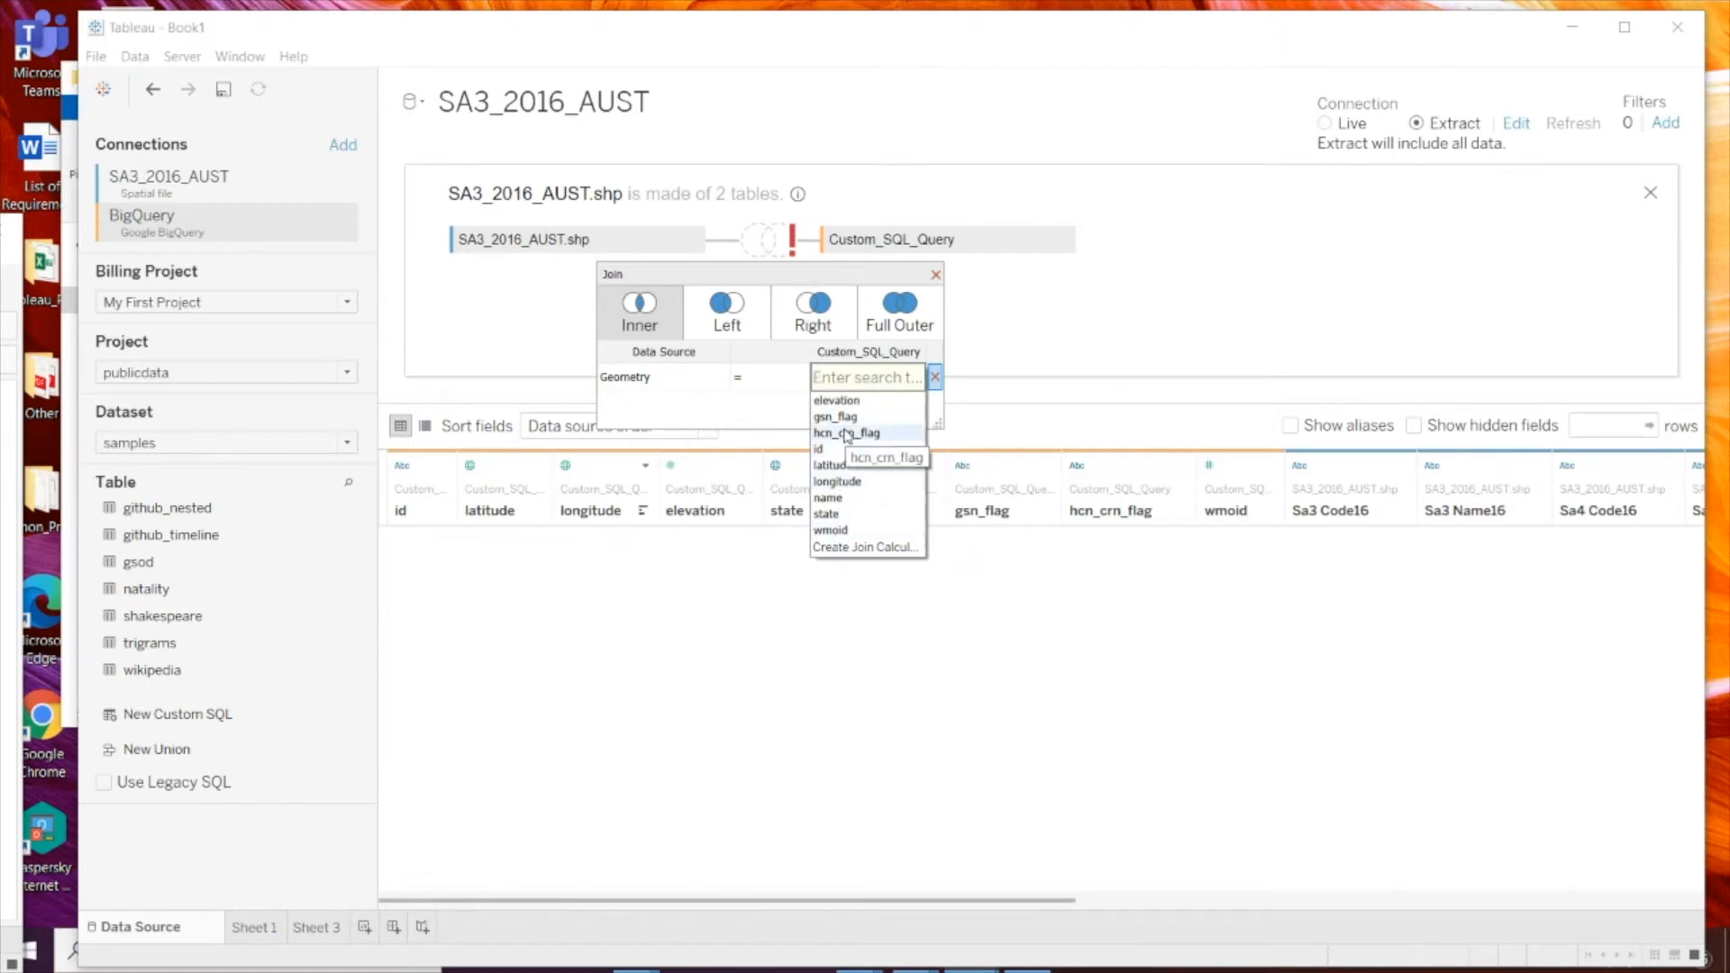
left_click(856, 547)
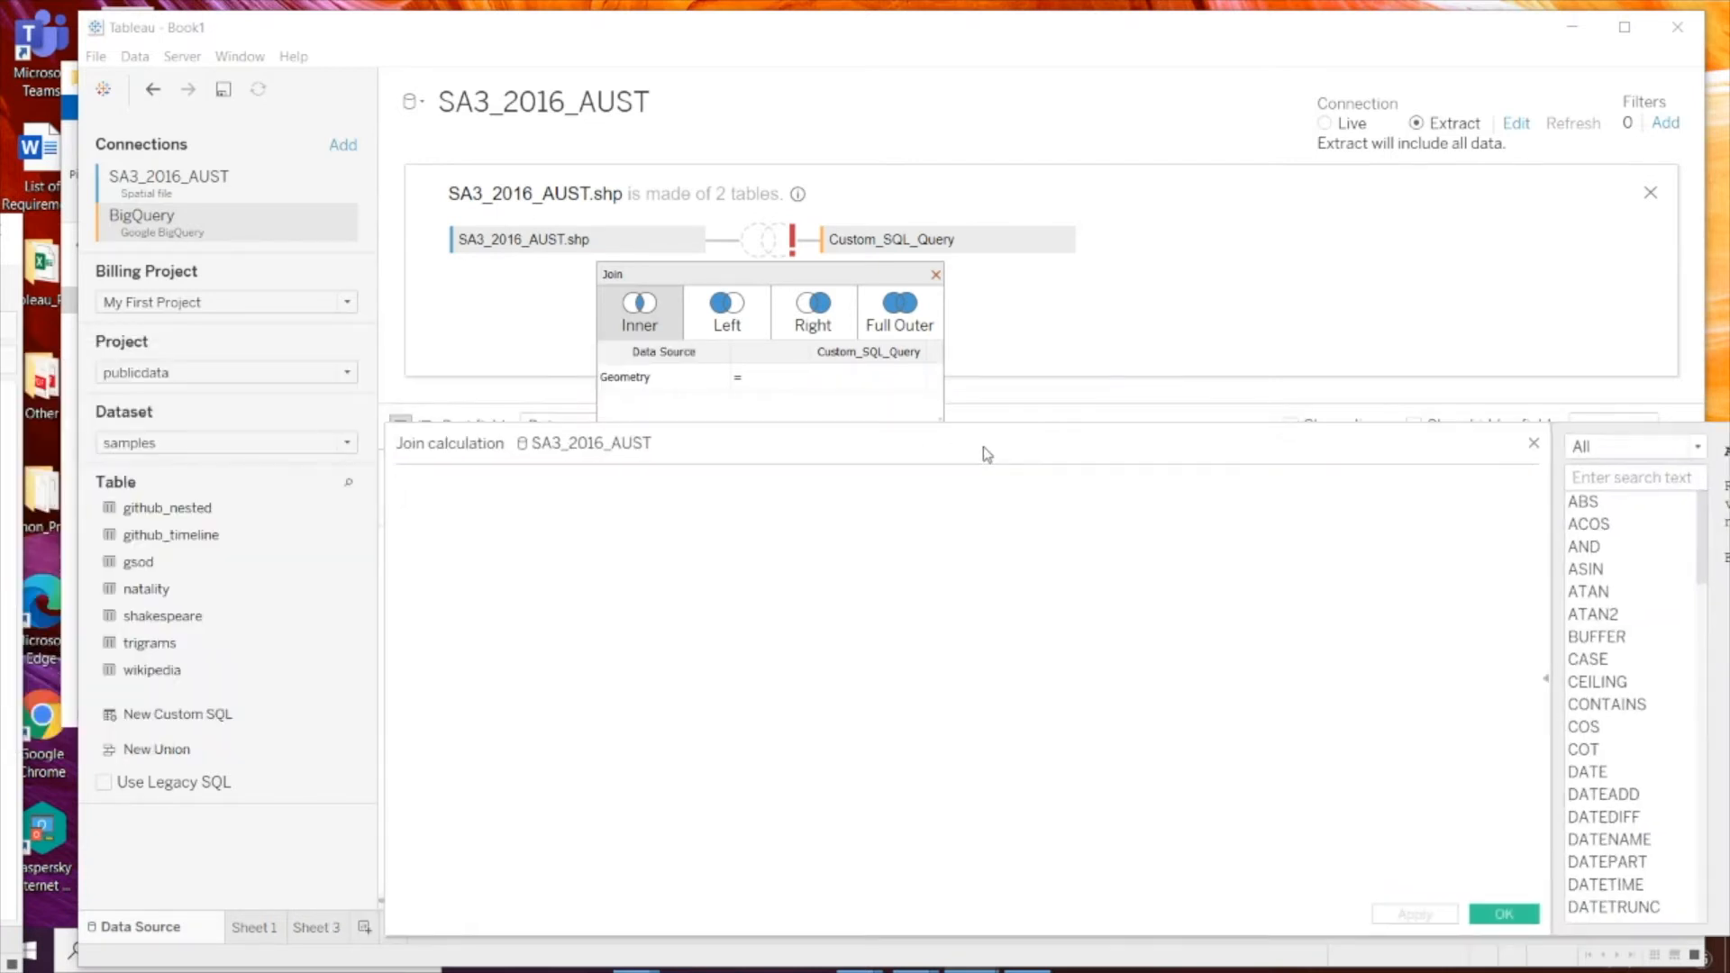
type("MAKEPOINT()")
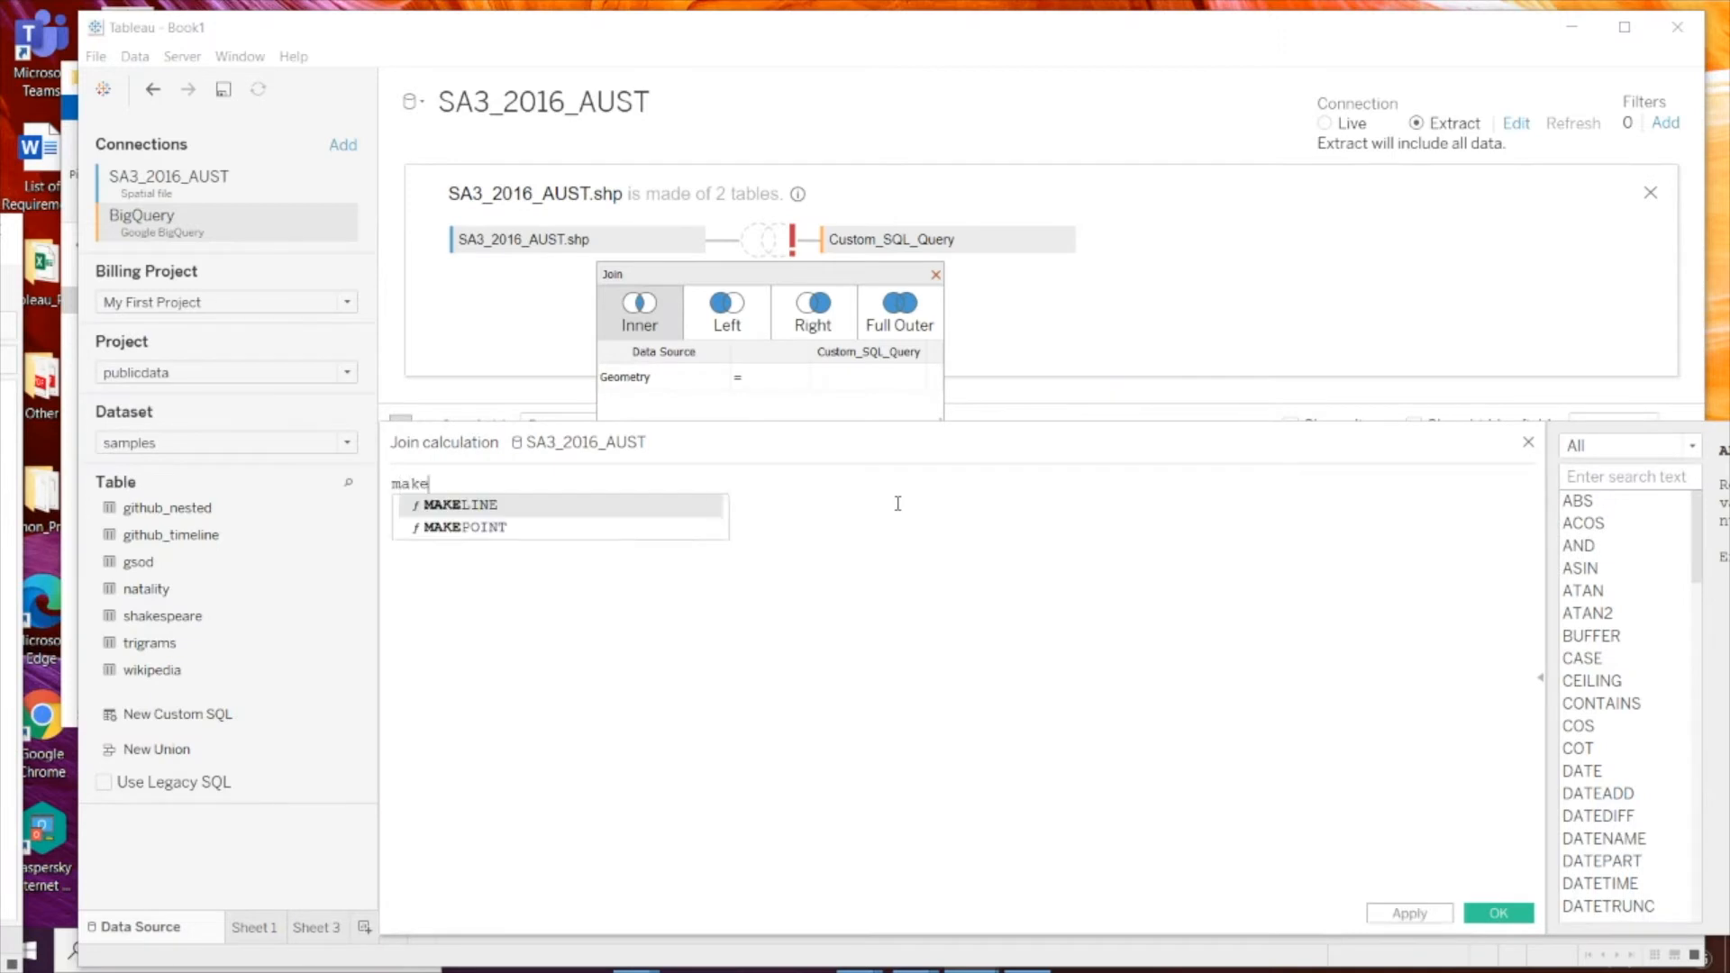
key("Down")
key("Return")
type("[latitude]")
key("Return")
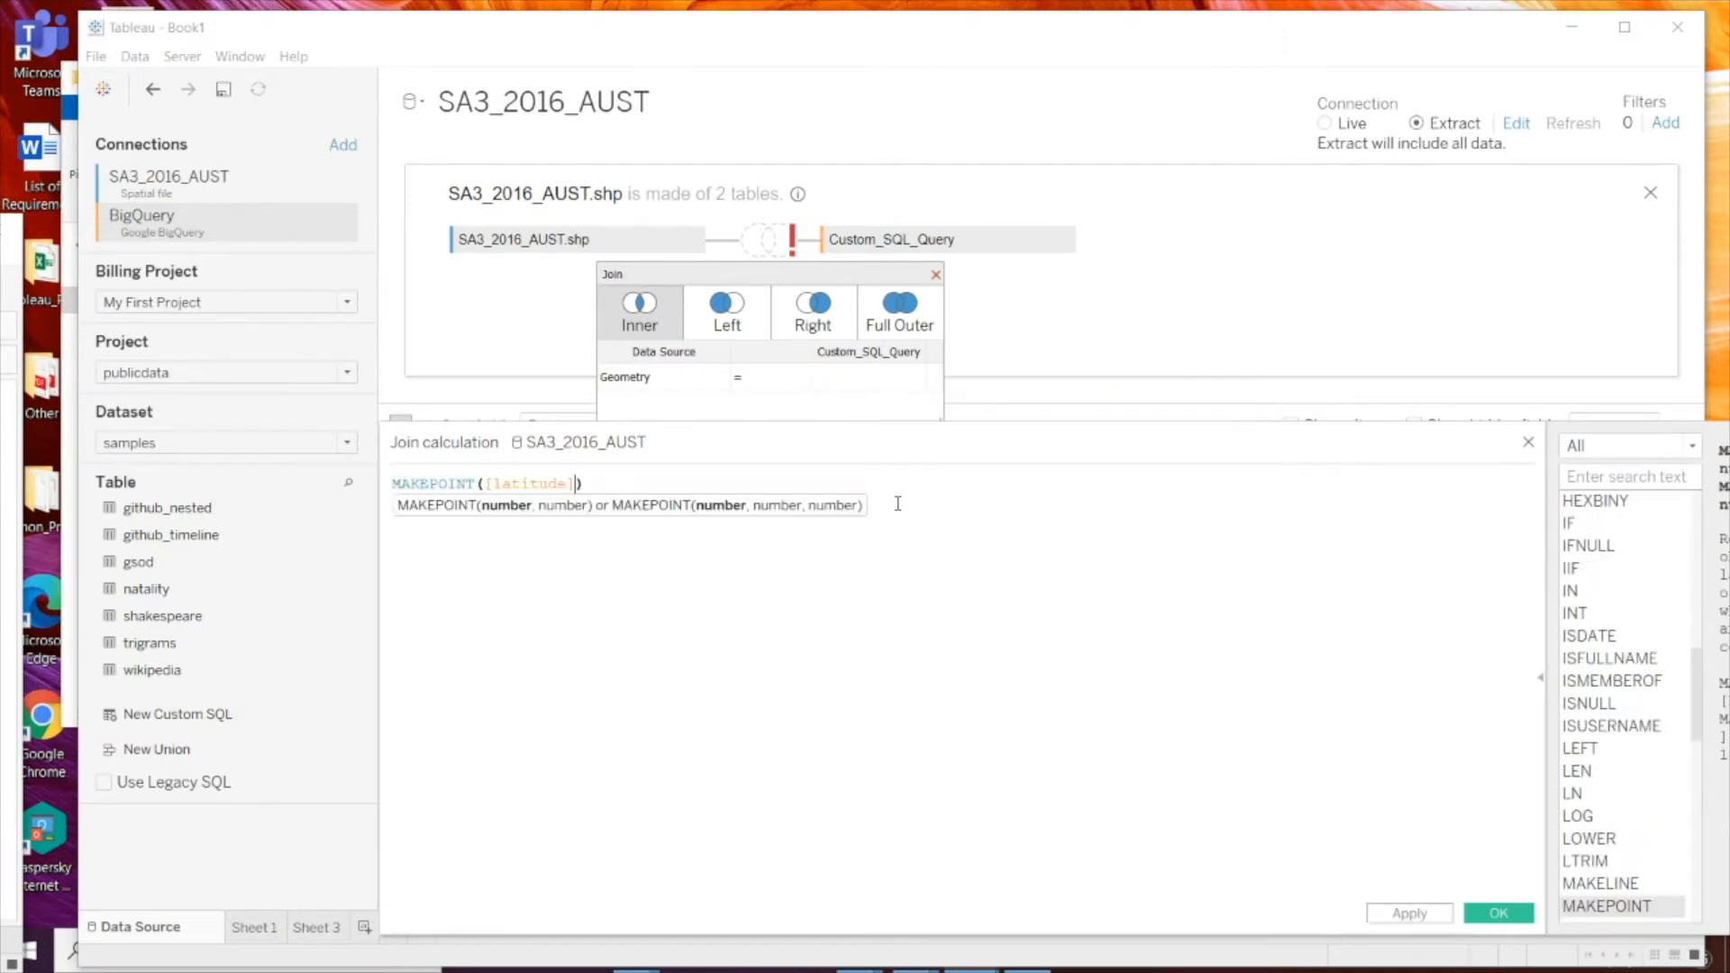
type(",[longitude]")
key("Return")
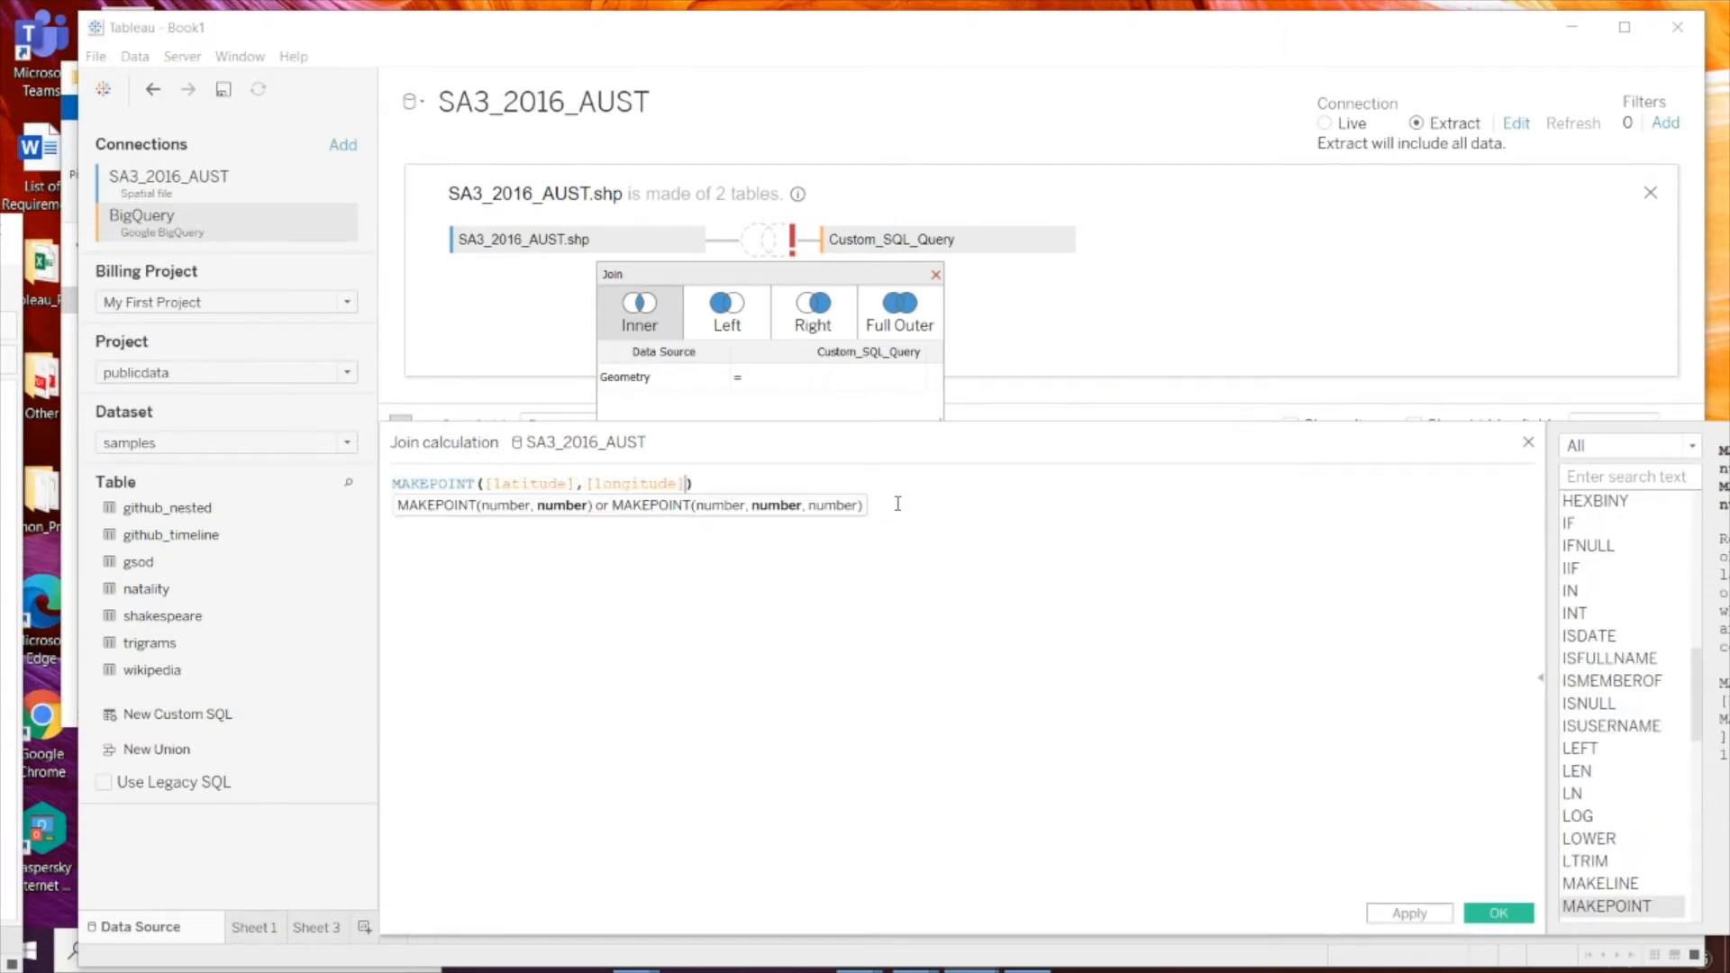
Step: Review and apply the MAKEPOINT join calculation, and set the join clause's operator to Intersects
left_click_drag(927, 451, 675, 379)
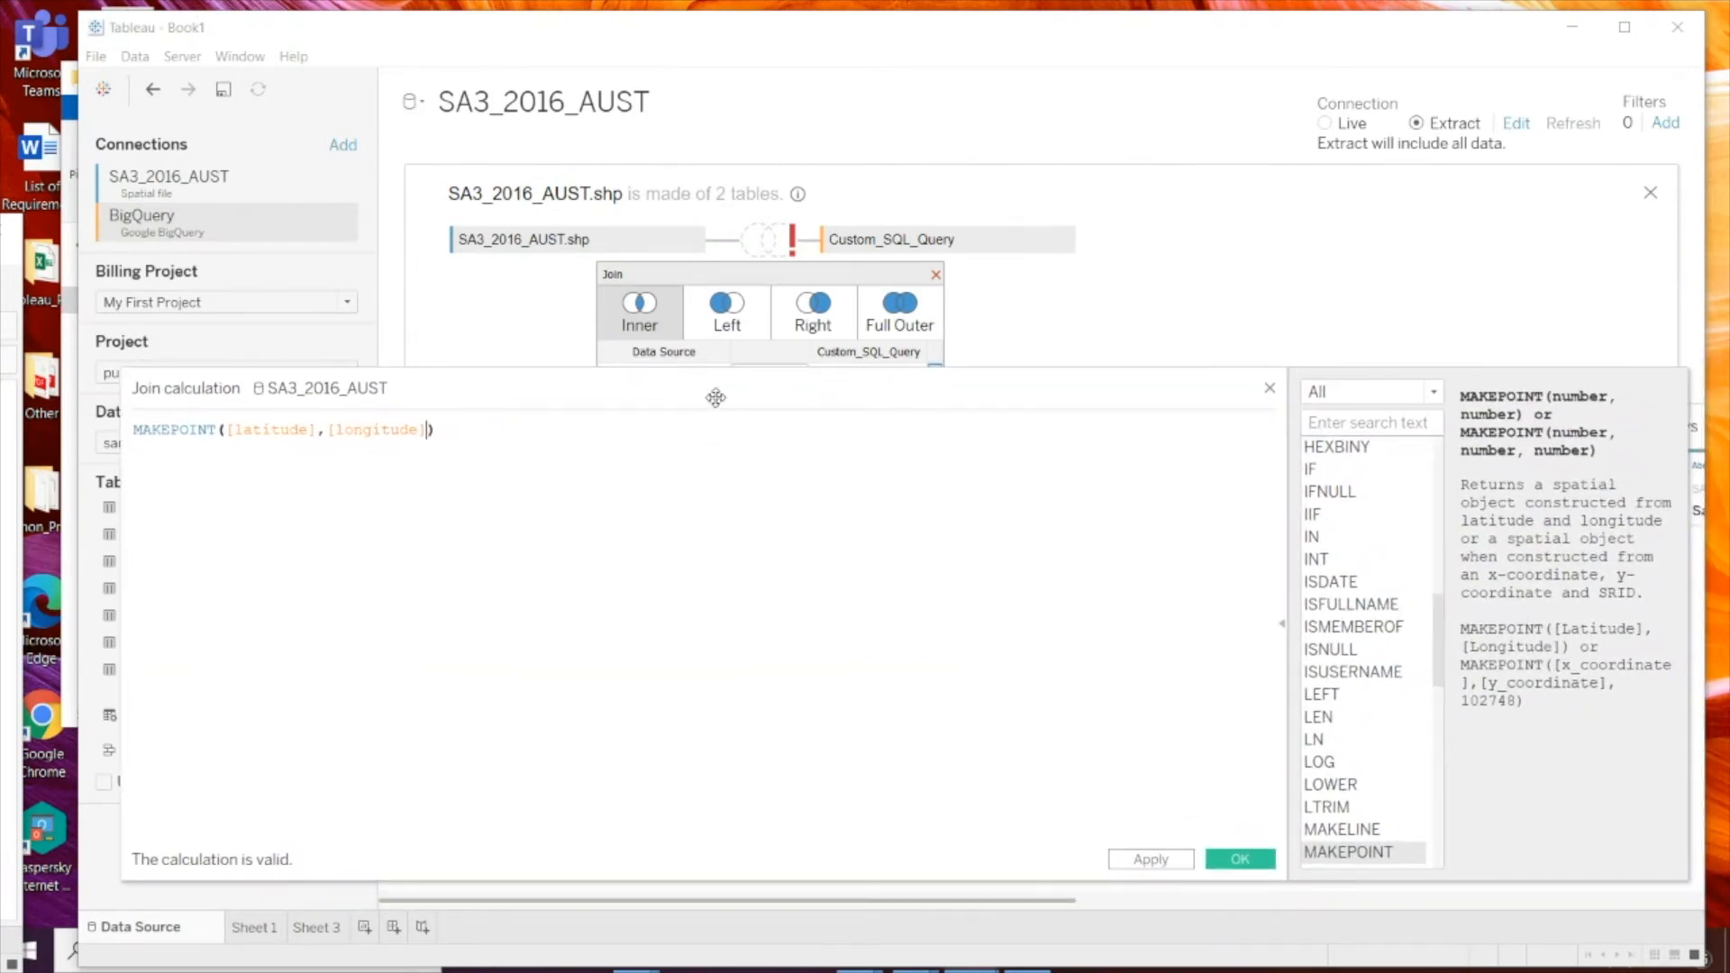
double_click(167, 430)
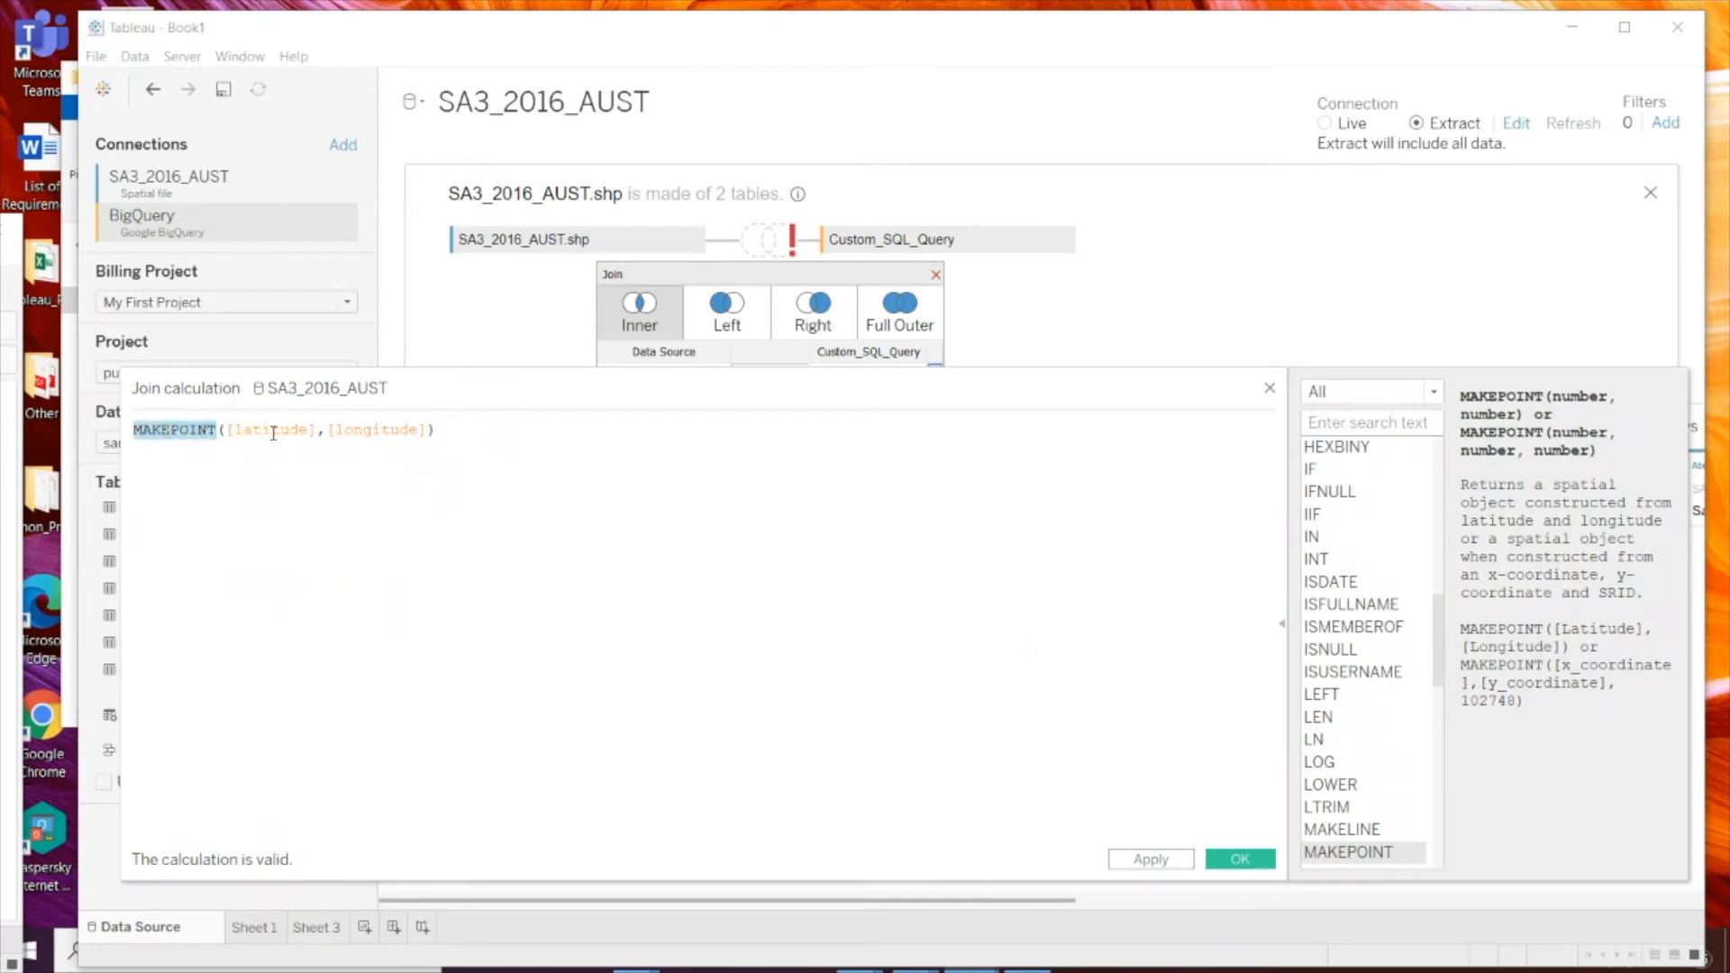
left_click(273, 430)
double_click(410, 432)
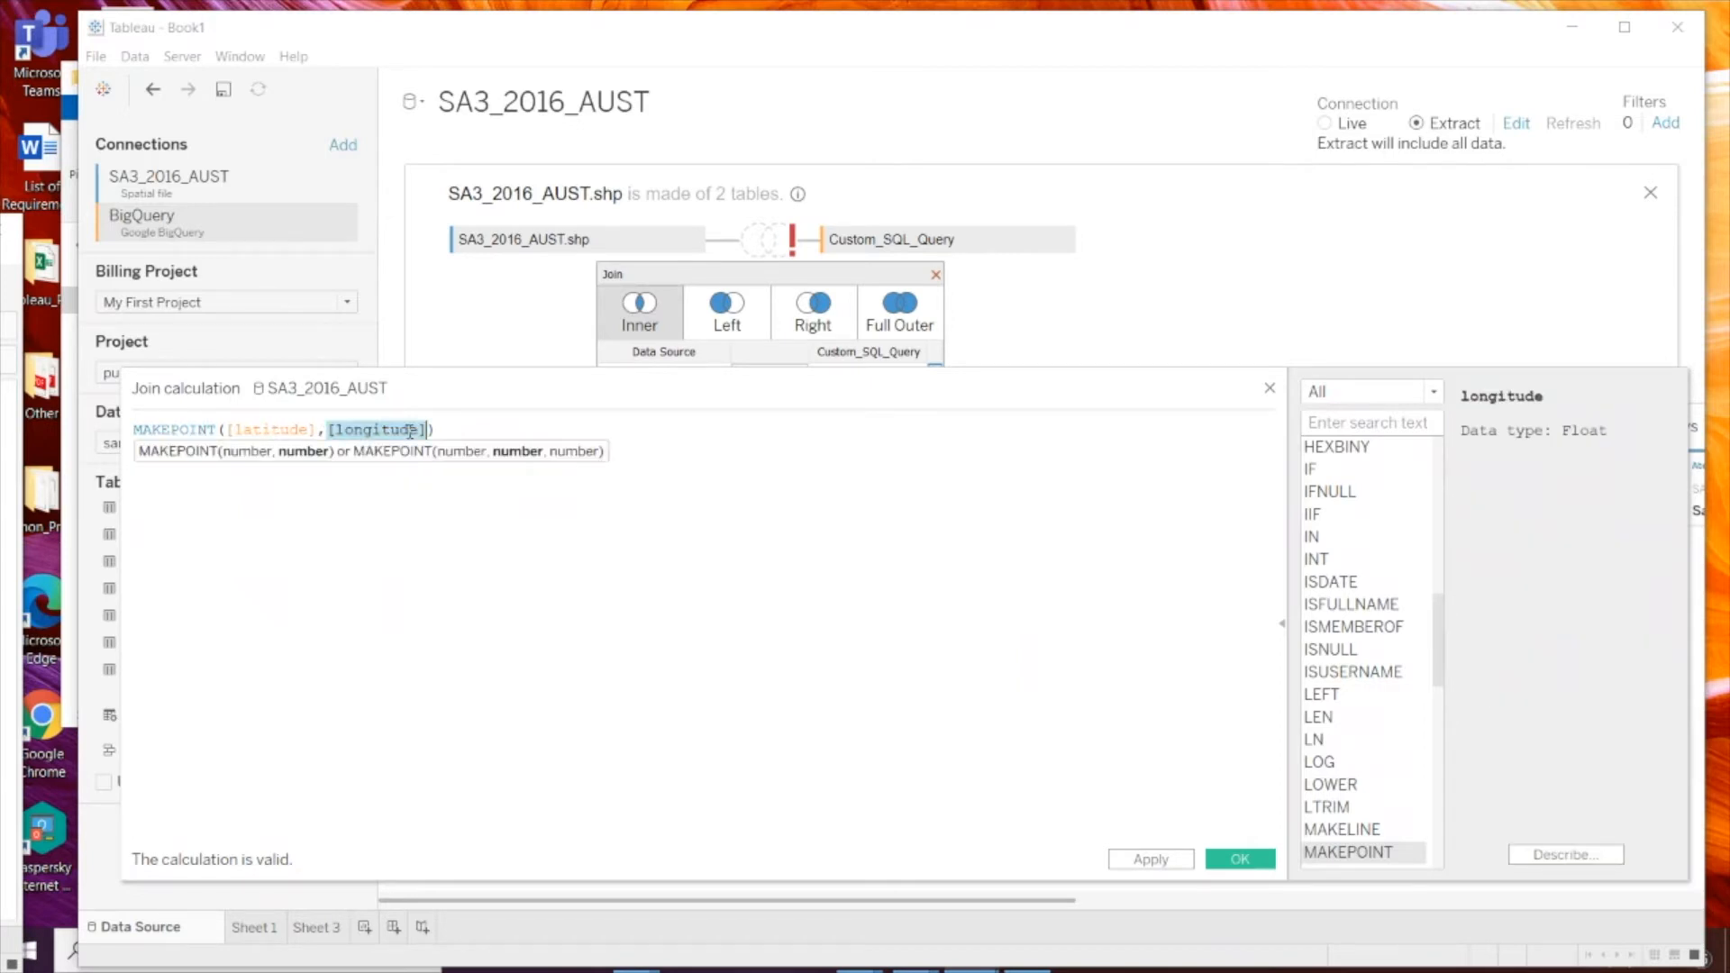
double_click(276, 430)
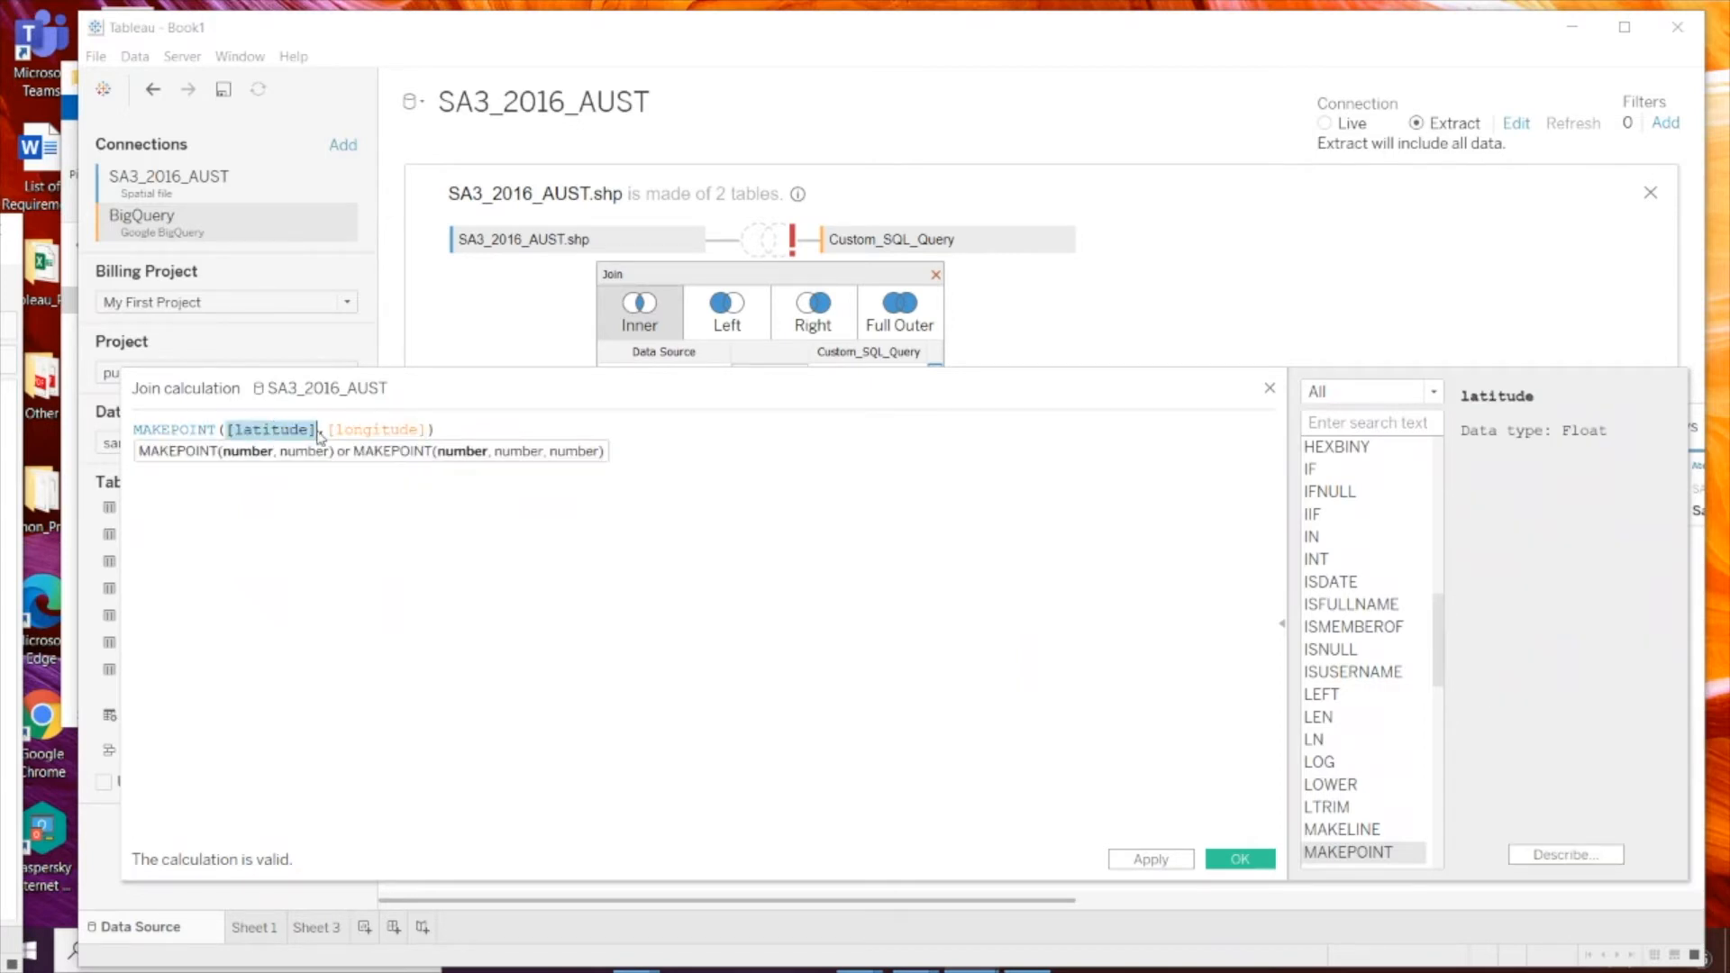
left_click(501, 429)
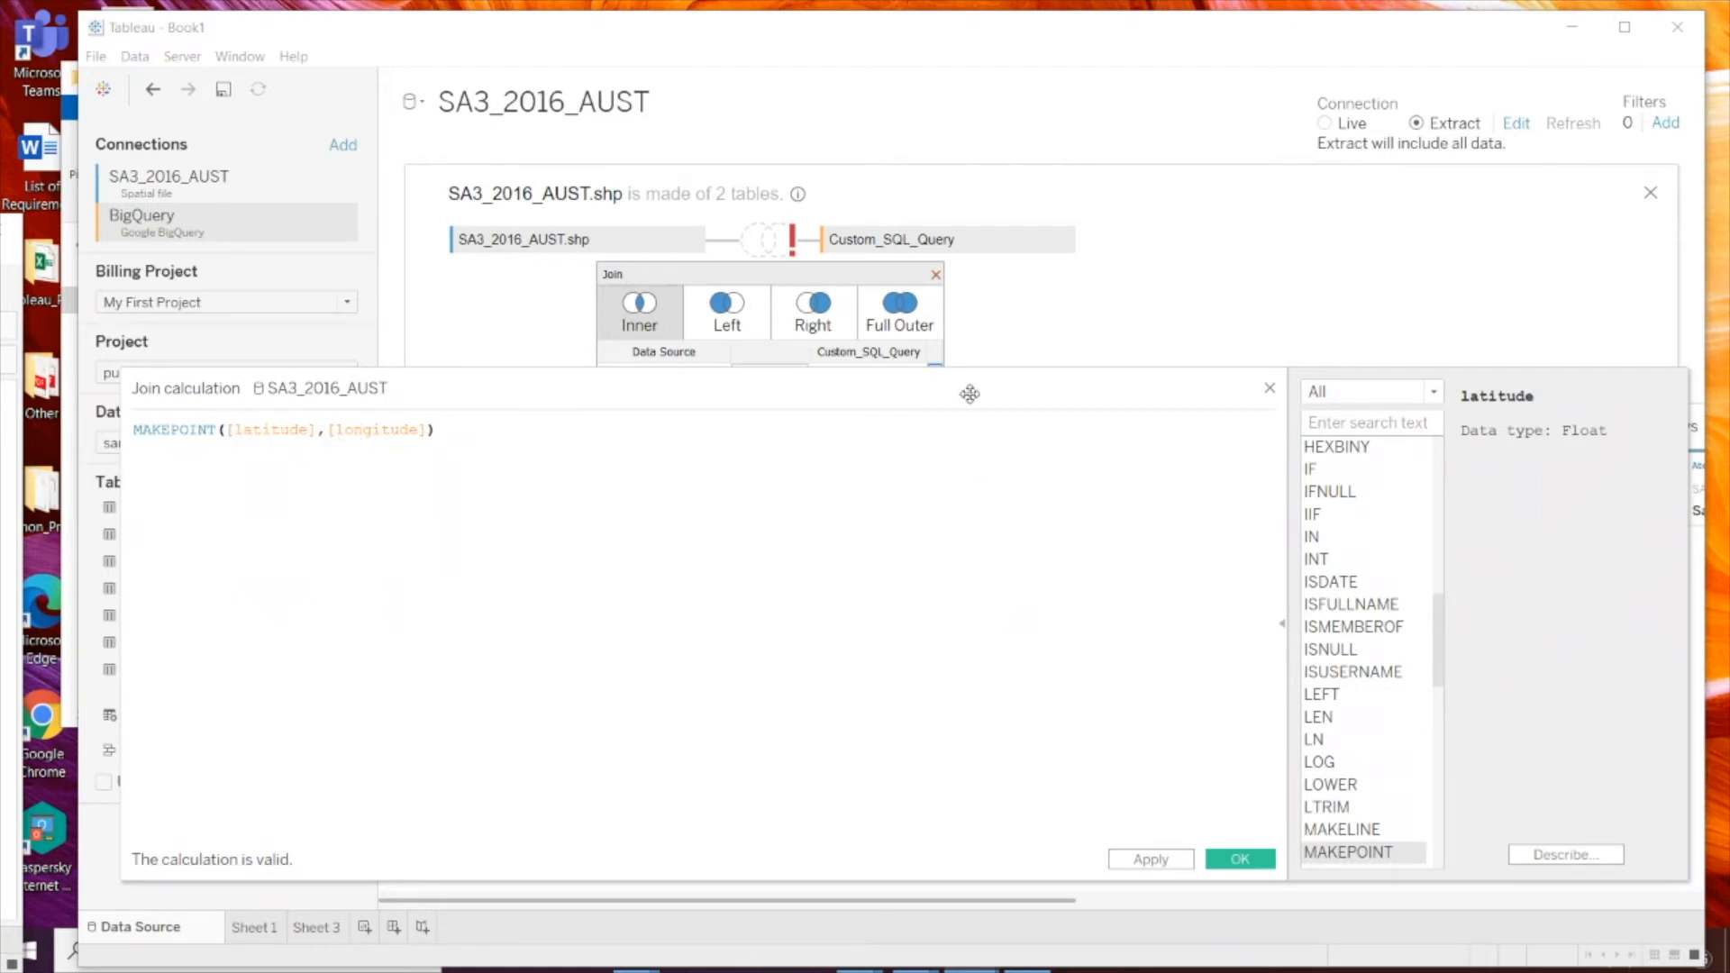
left_click(1154, 860)
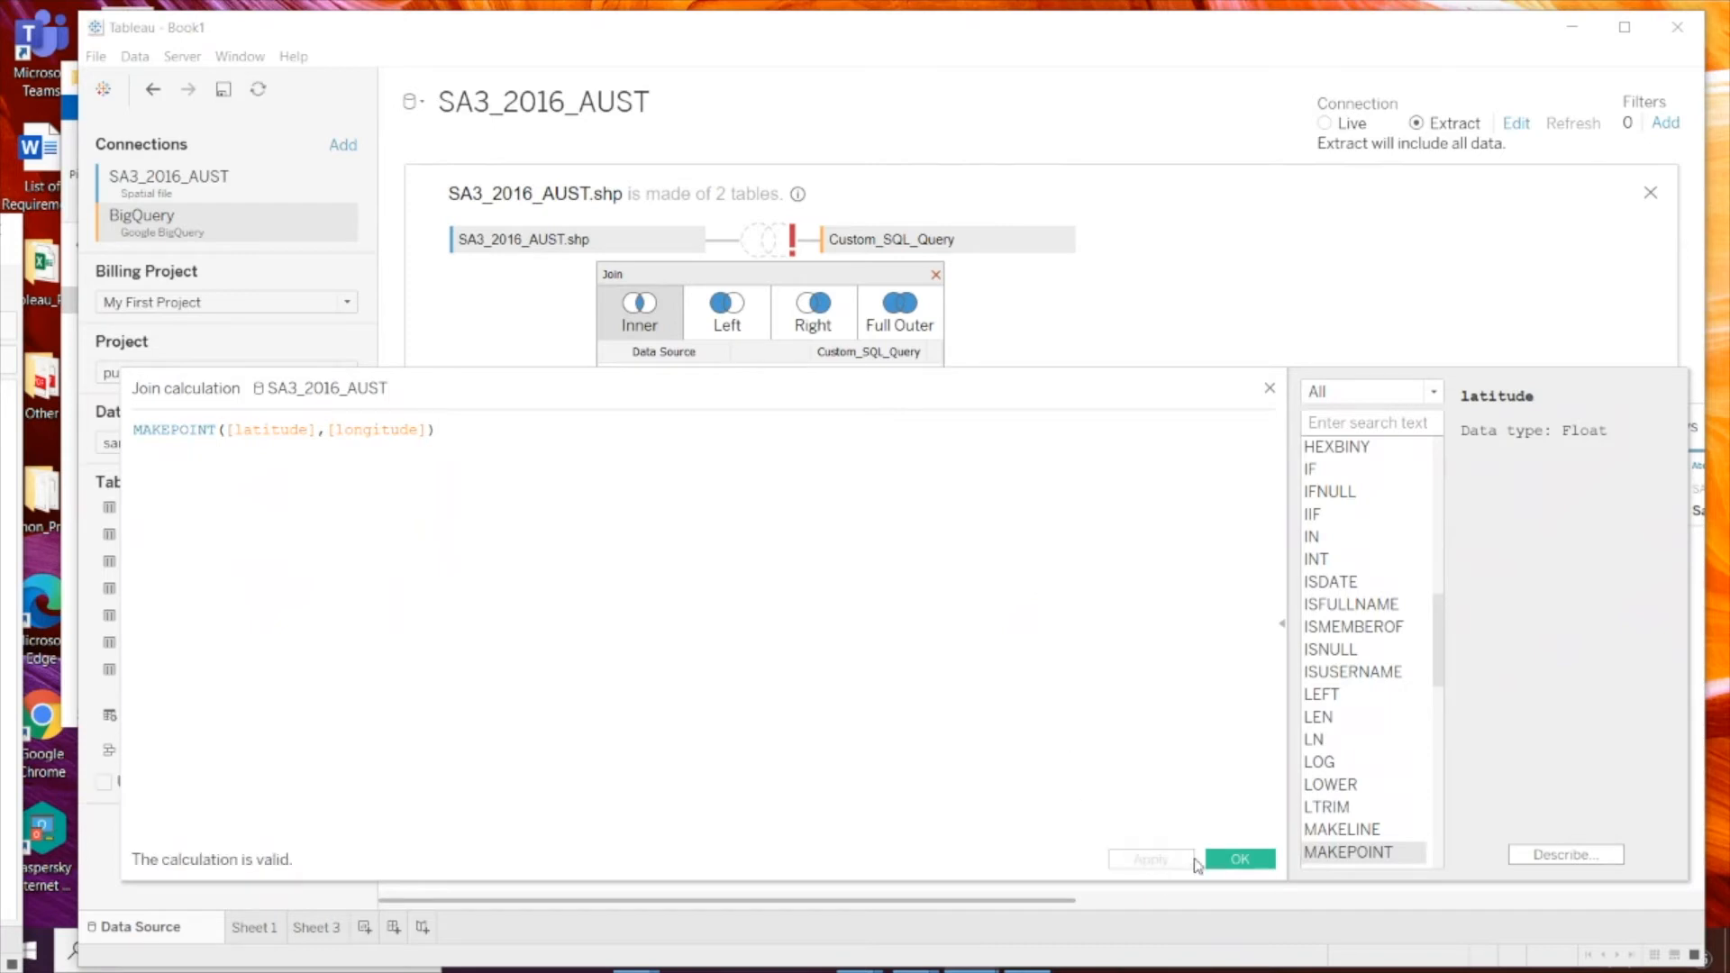
left_click(1240, 859)
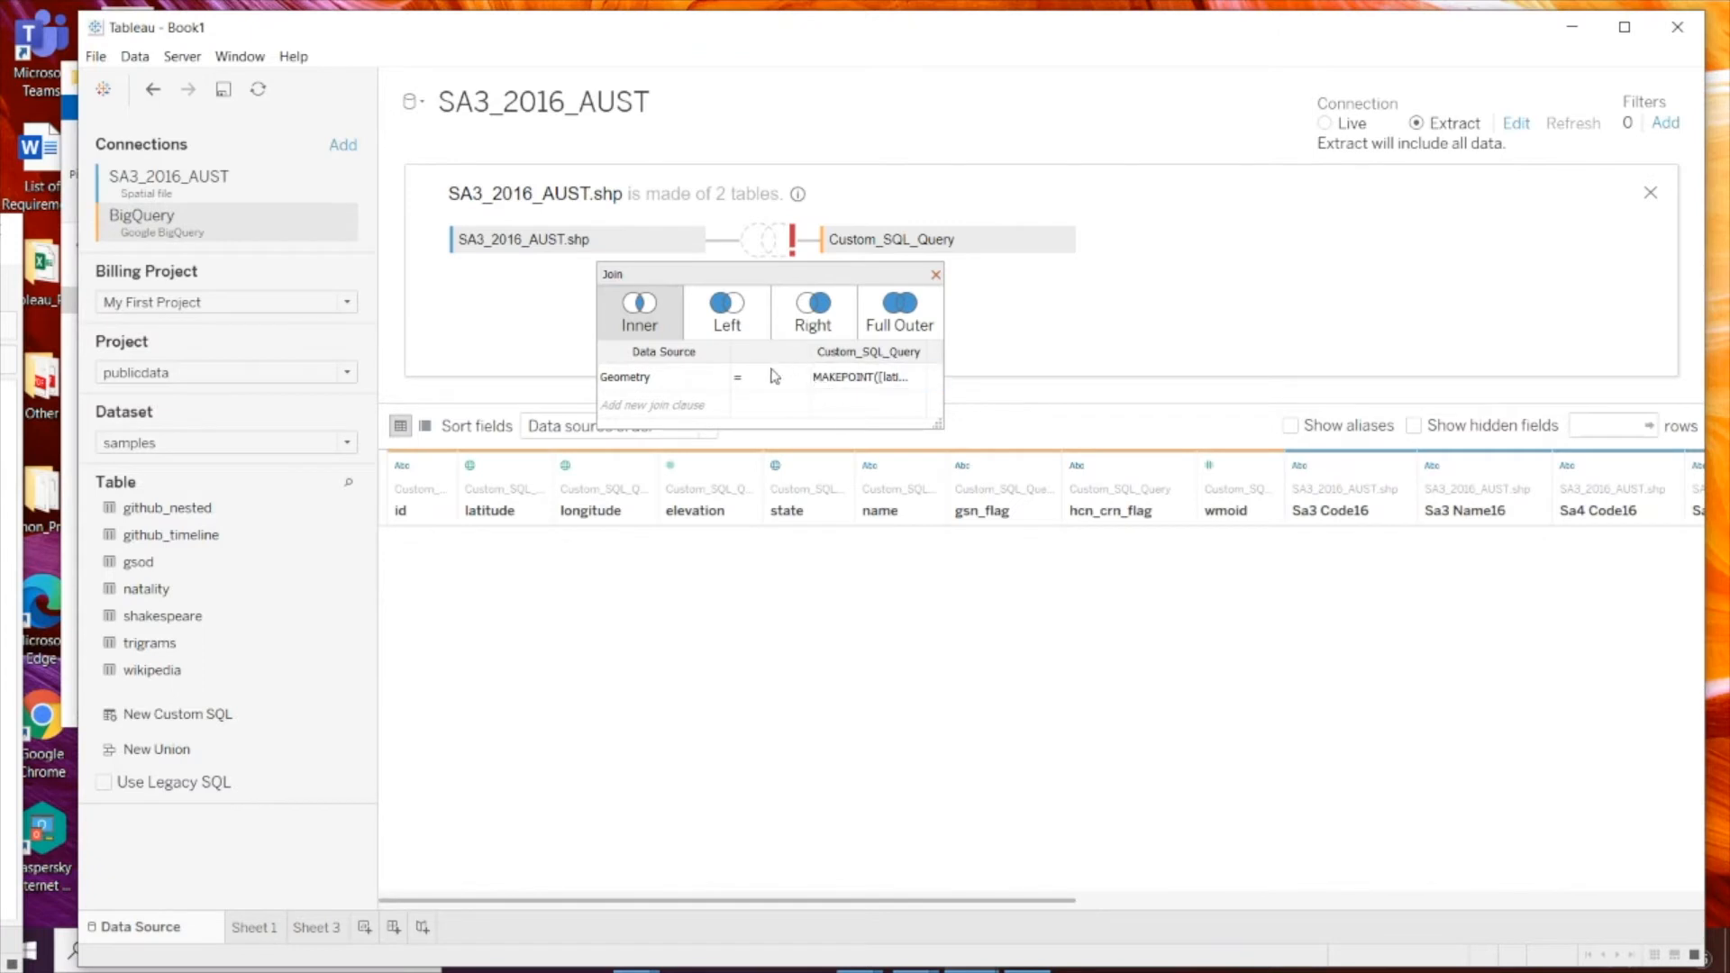
left_click(770, 375)
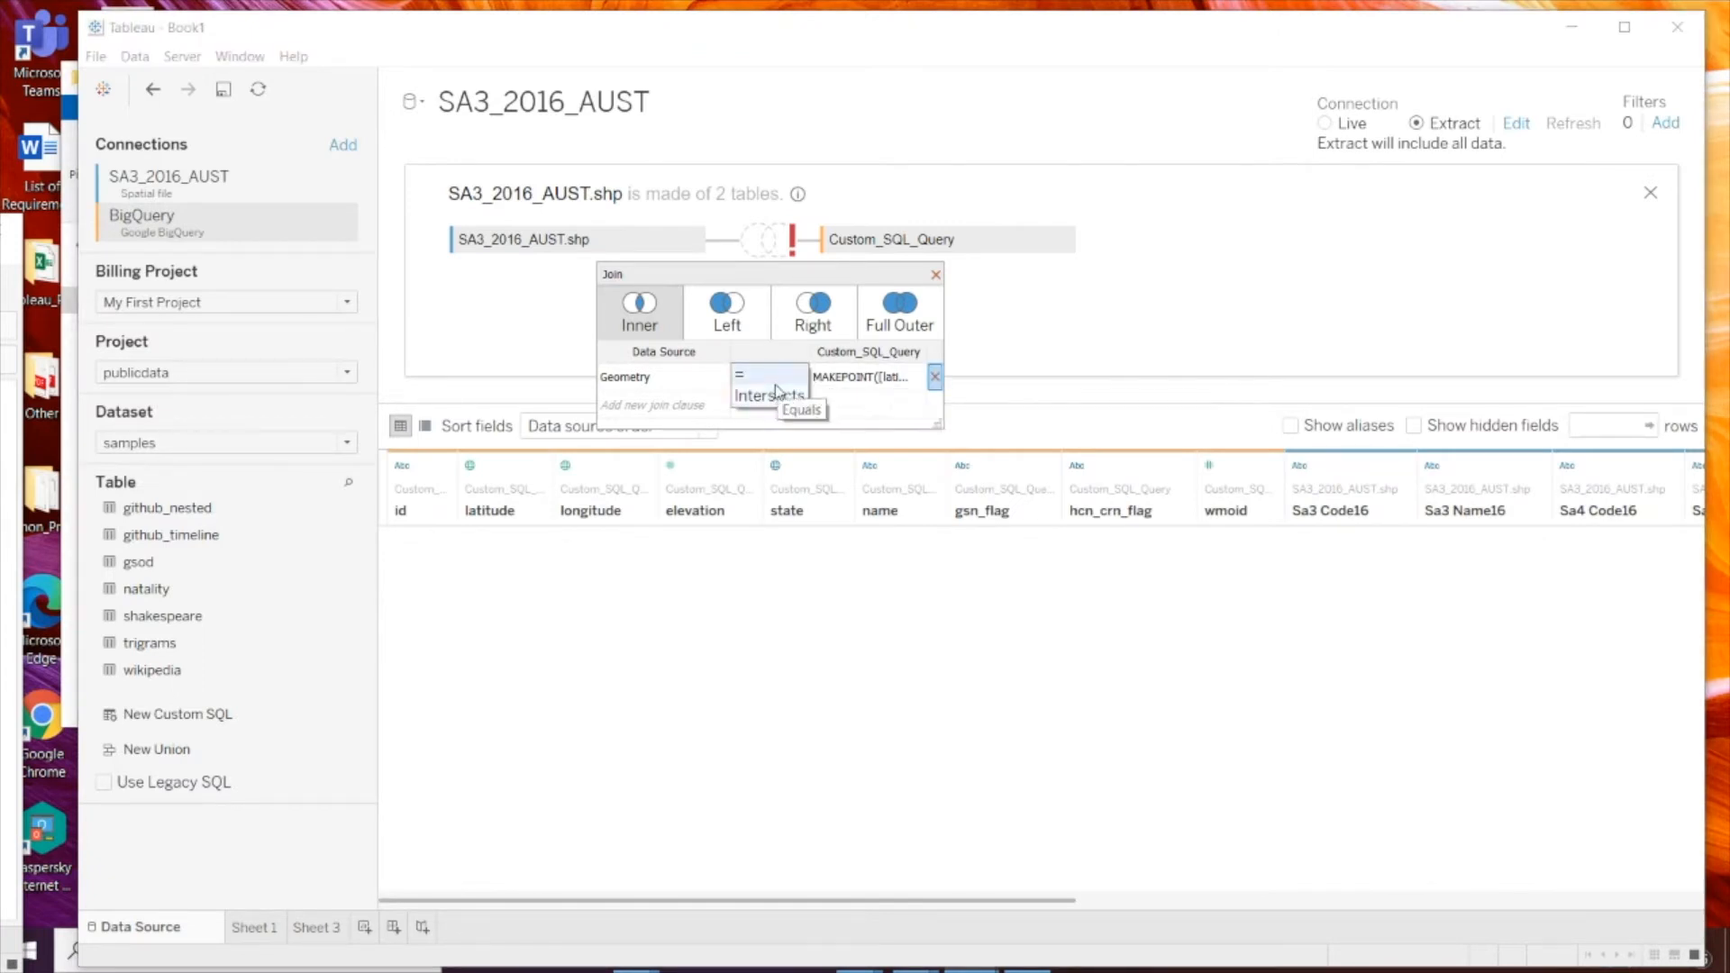
left_click(782, 401)
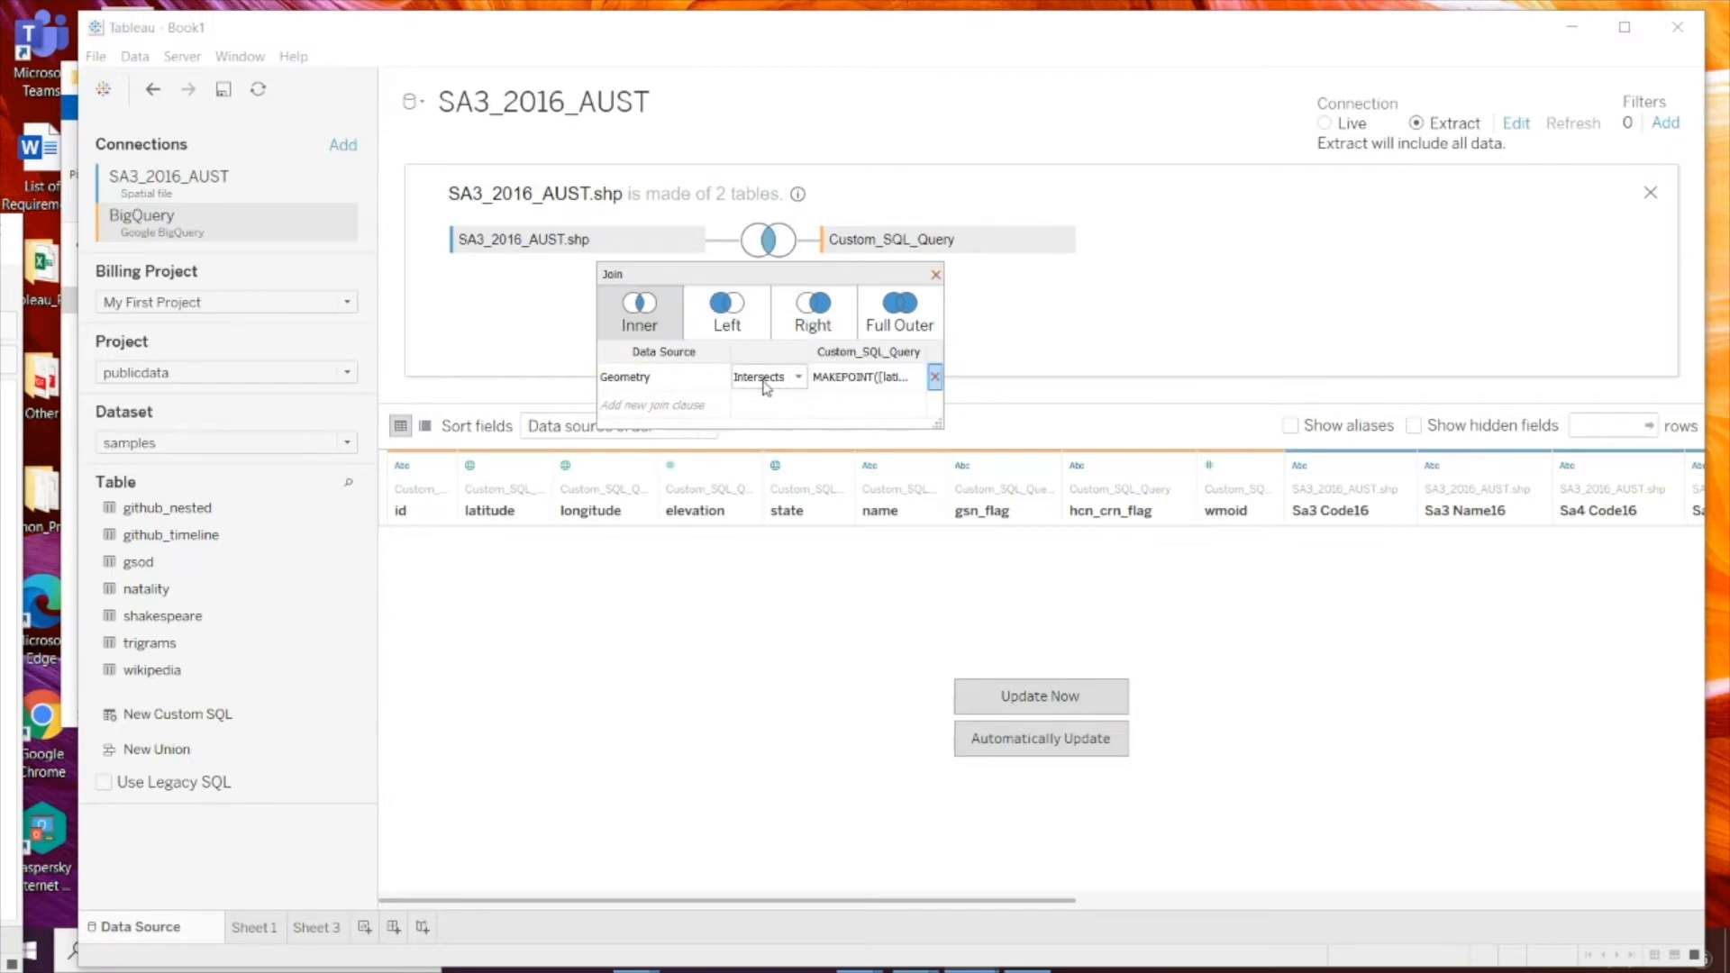
Step: Add a new worksheet and map the Geometry field of SA3_2016_AUST.shp on it
left_click(361, 928)
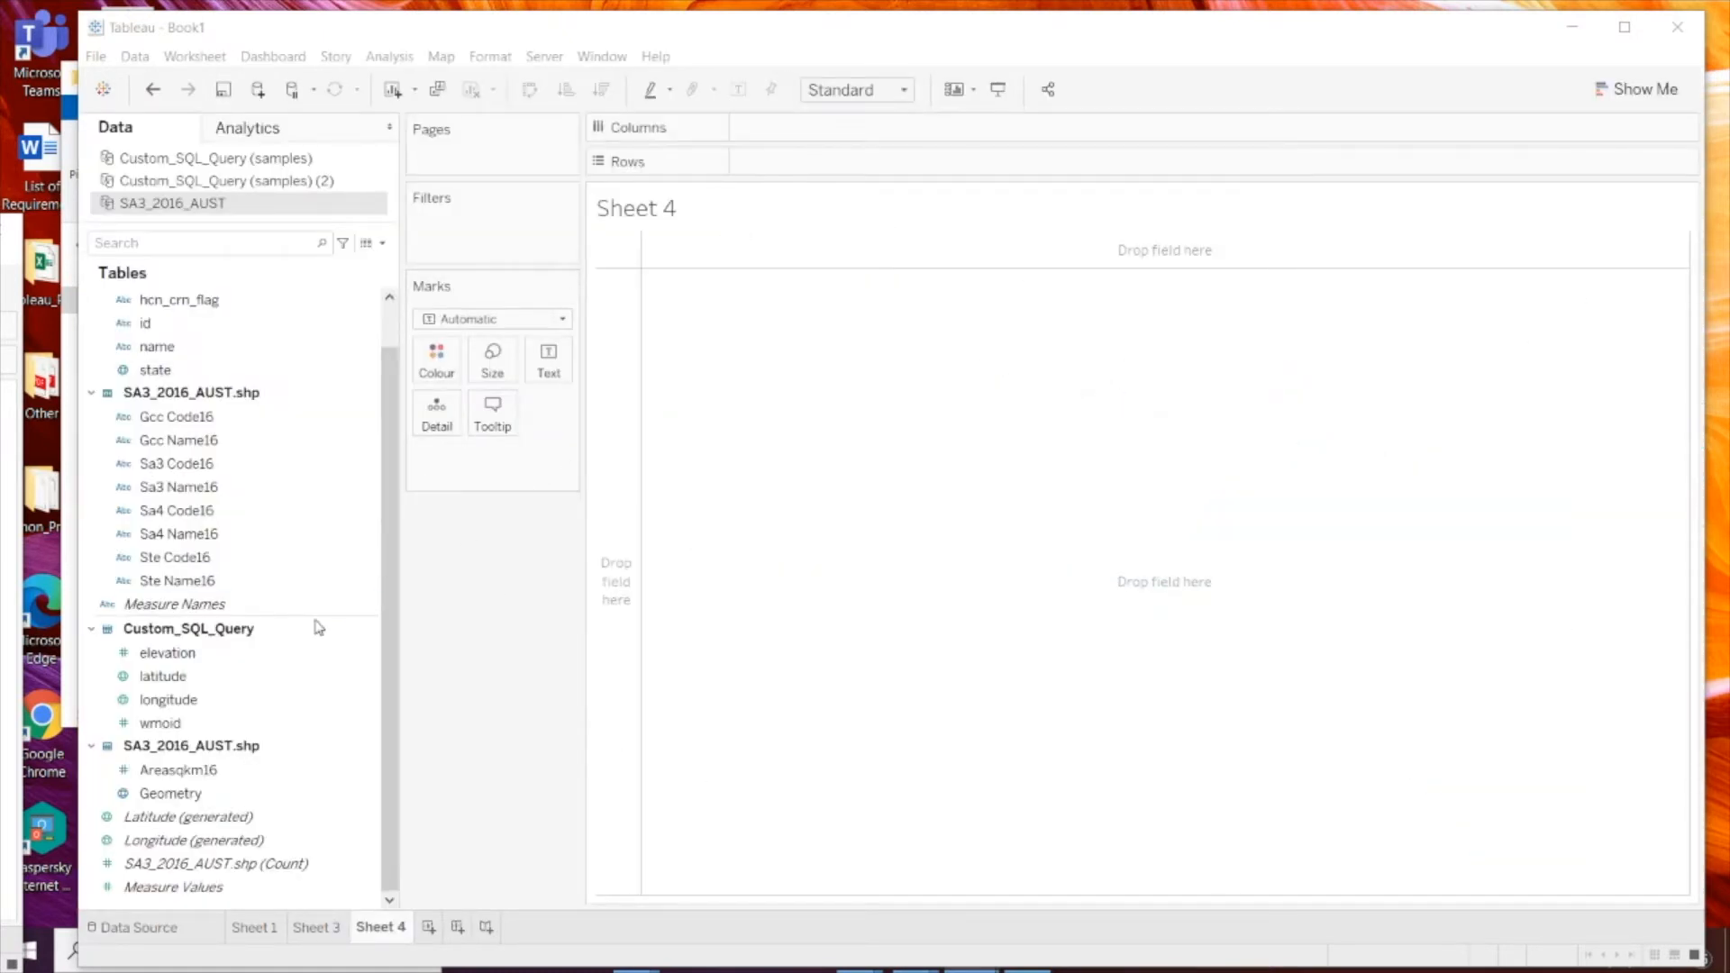
left_click(329, 932)
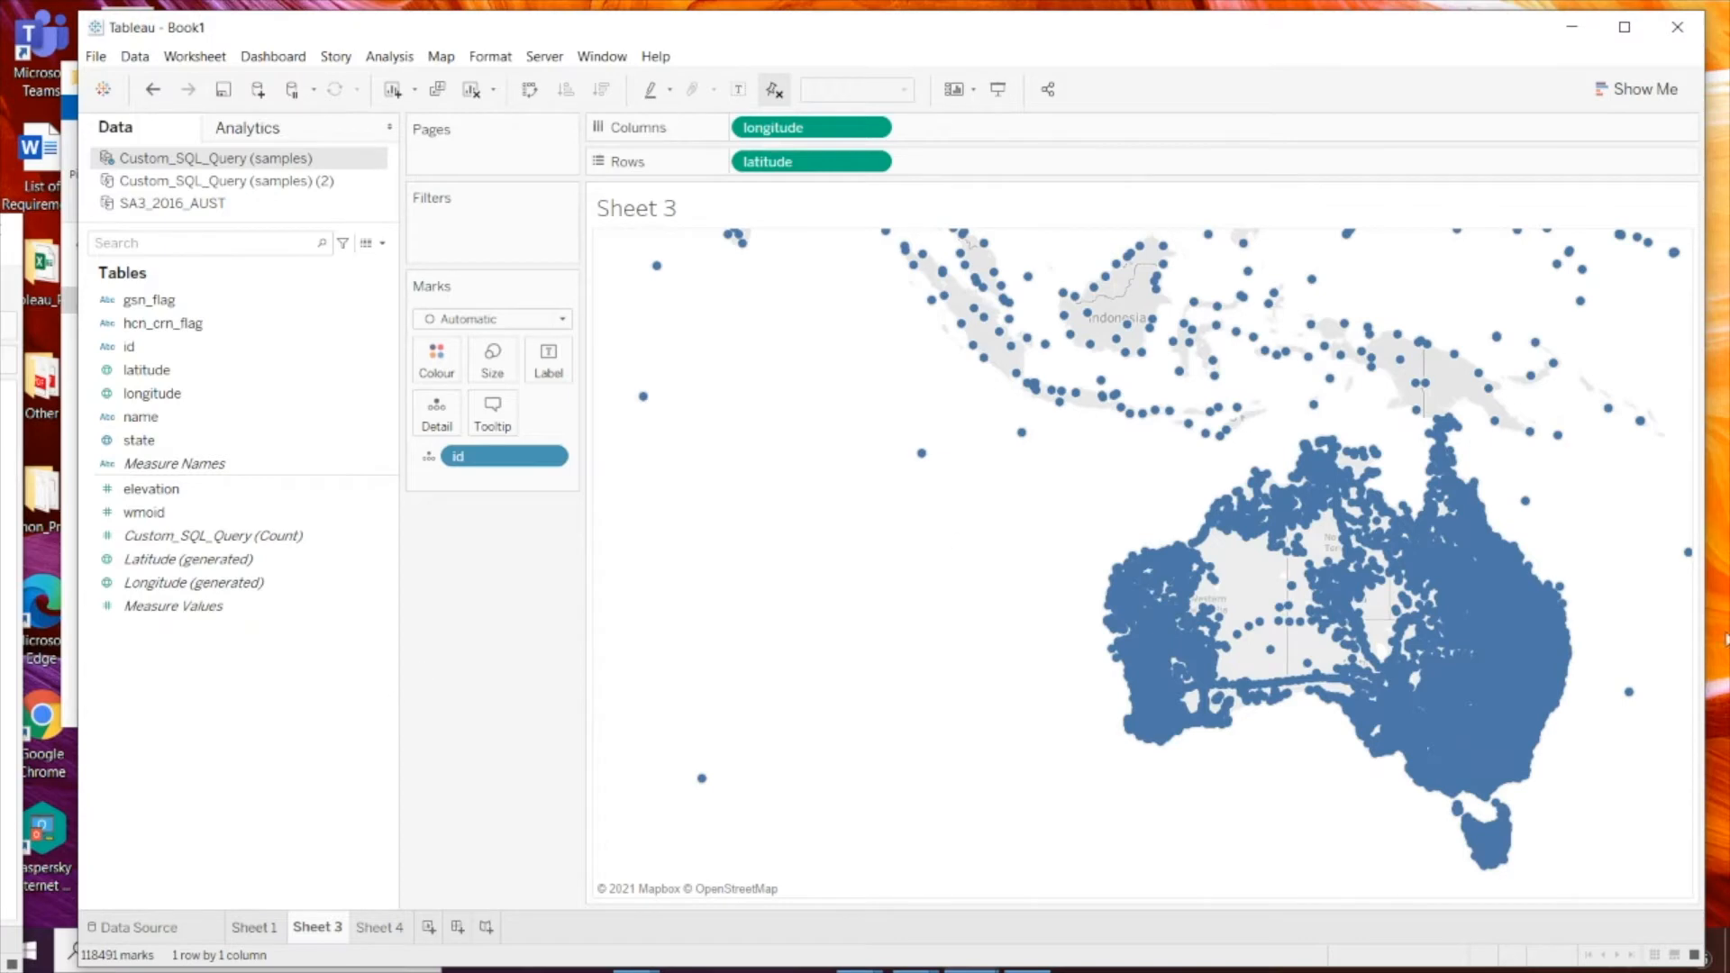
left_click(393, 928)
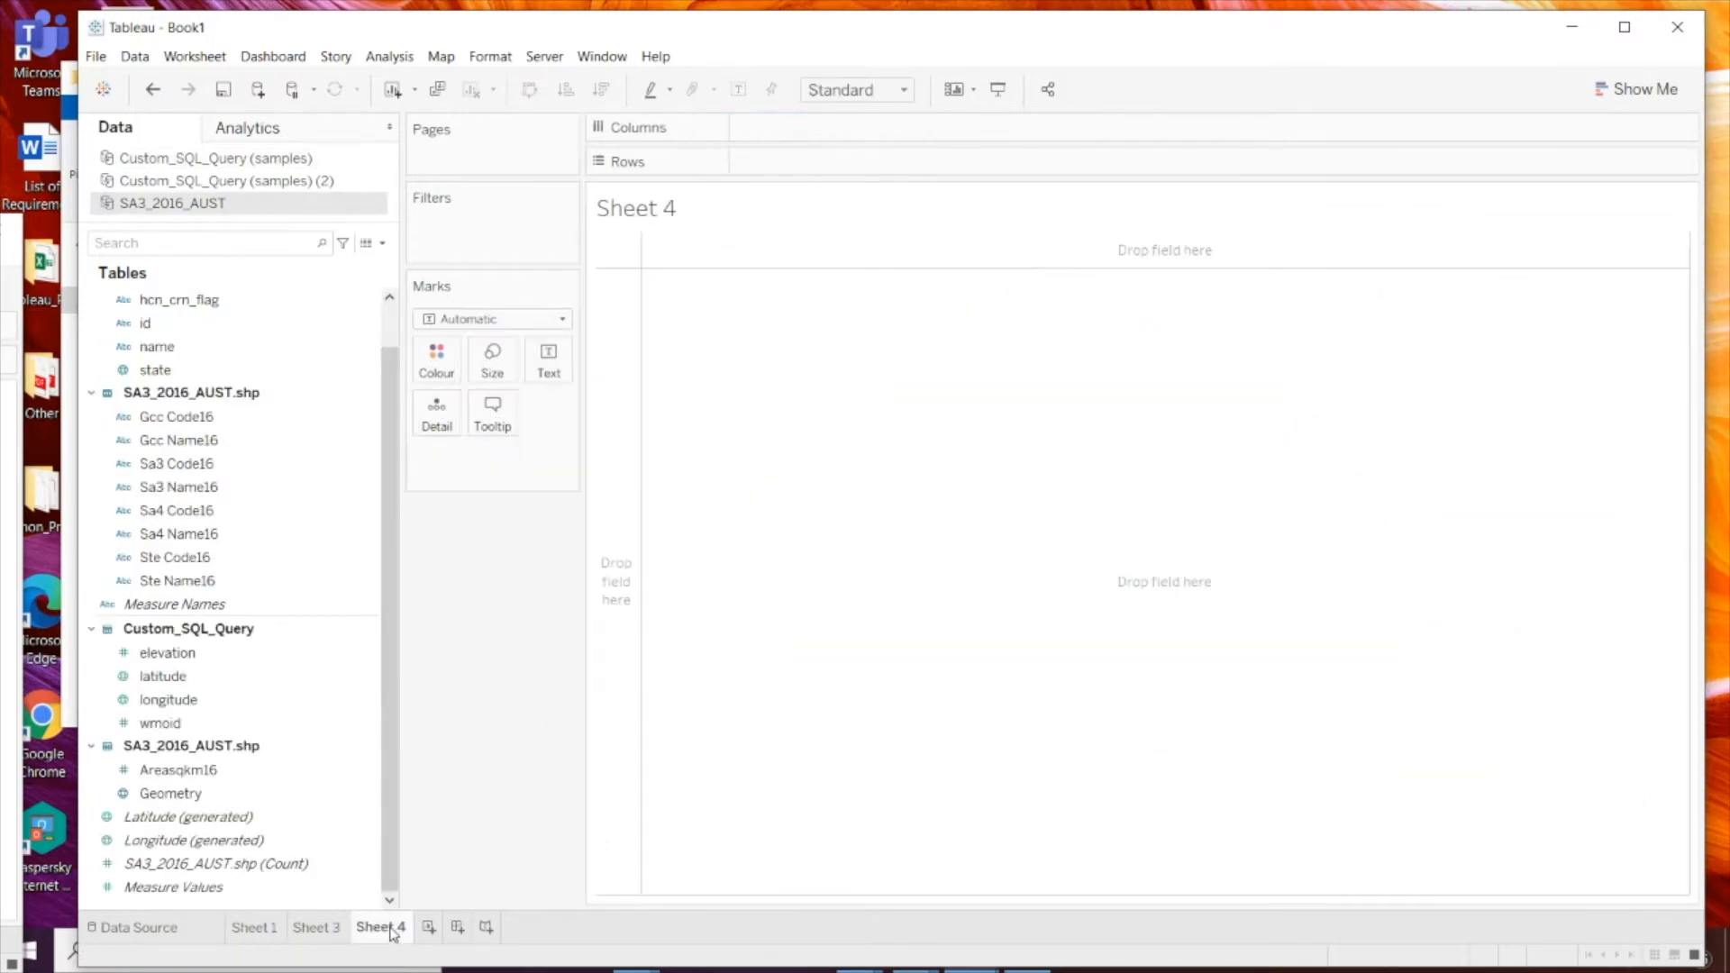
left_click(260, 796)
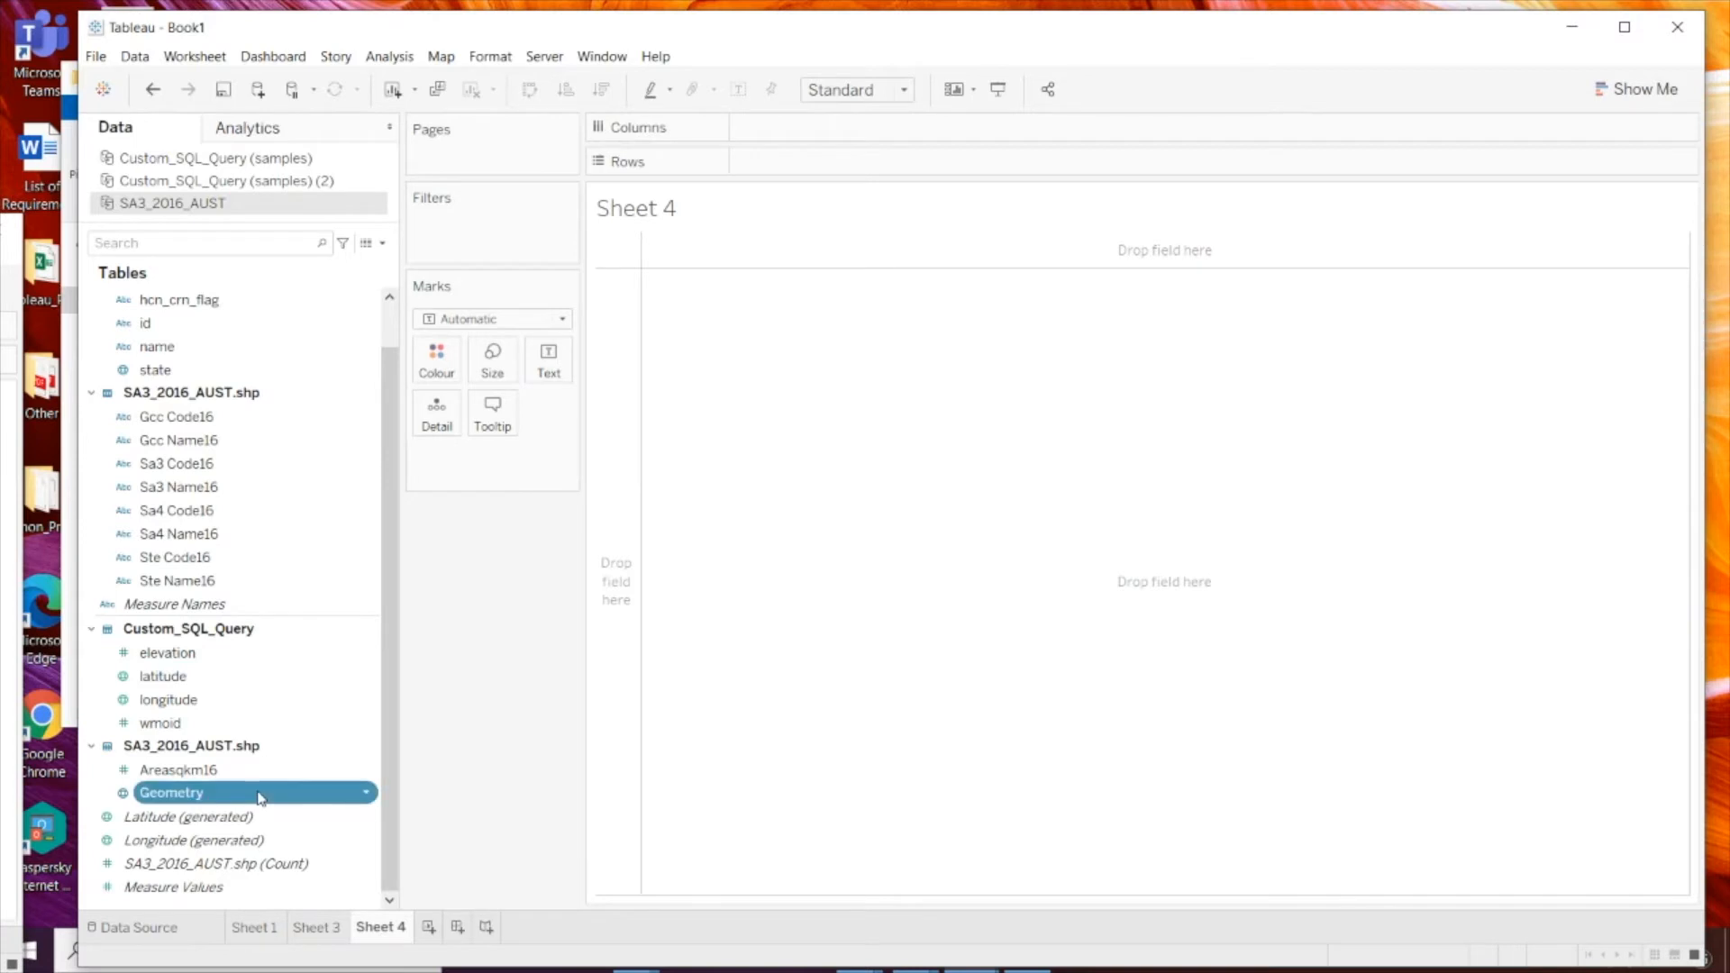
double_click(260, 793)
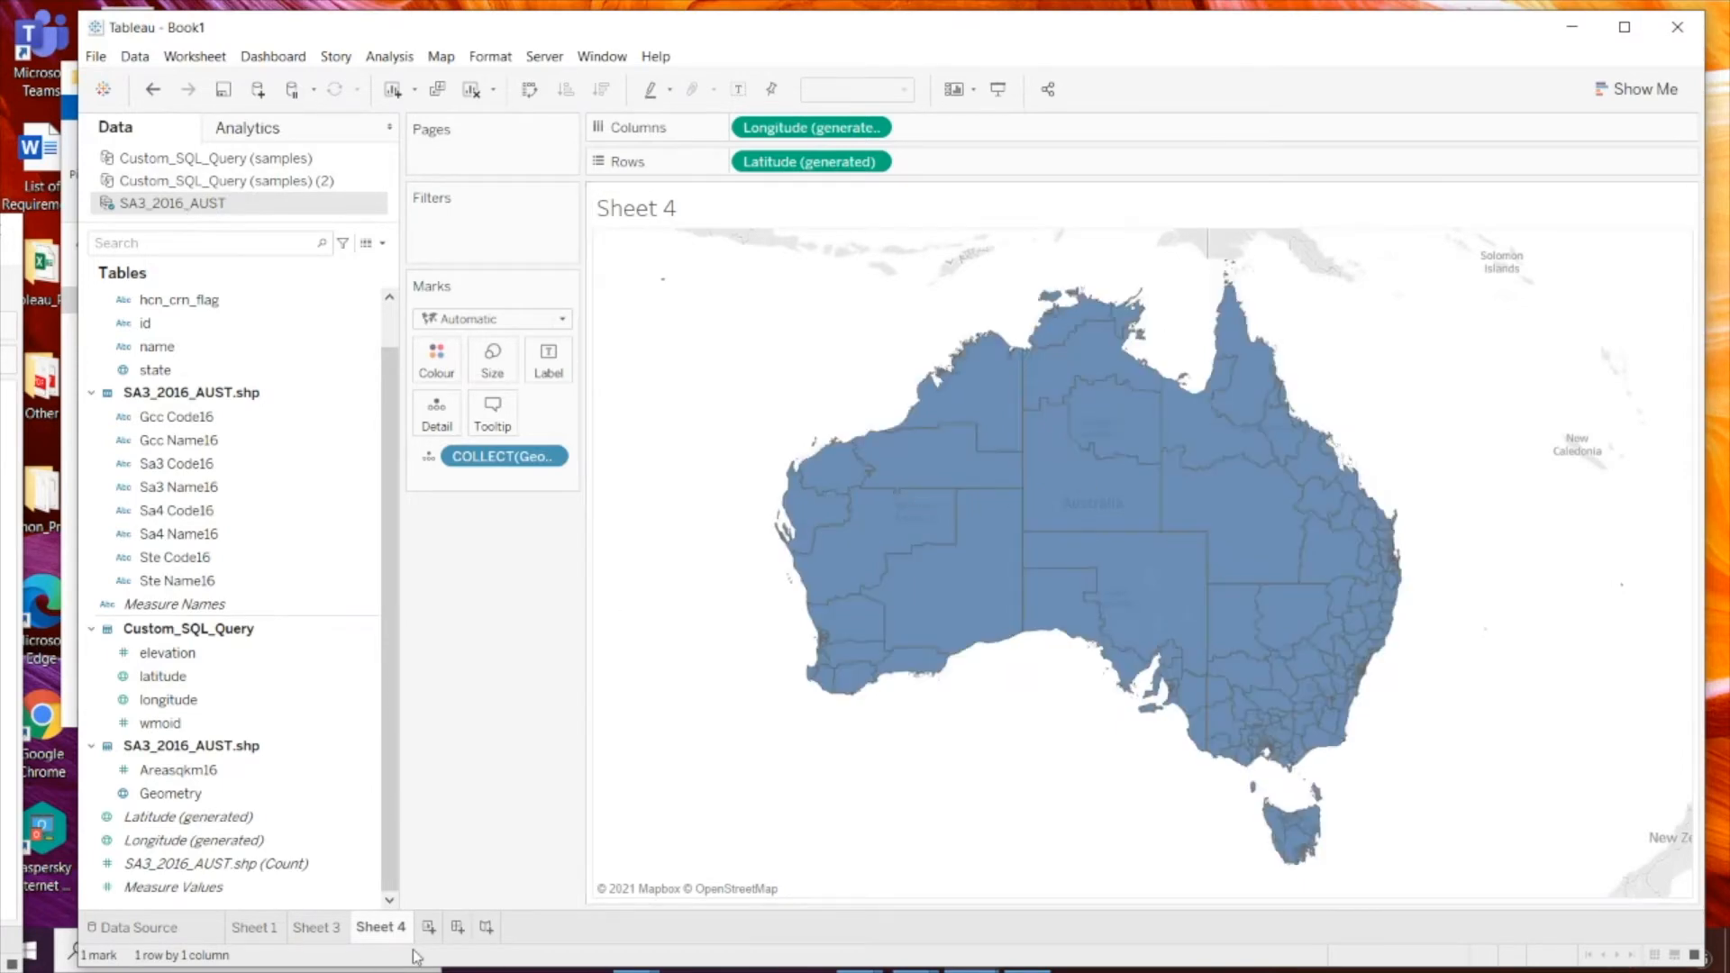
Step: Add another worksheet and plot the Custom_SQL_Query latitude and longitude fields on it
left_click(429, 927)
left_click(241, 681)
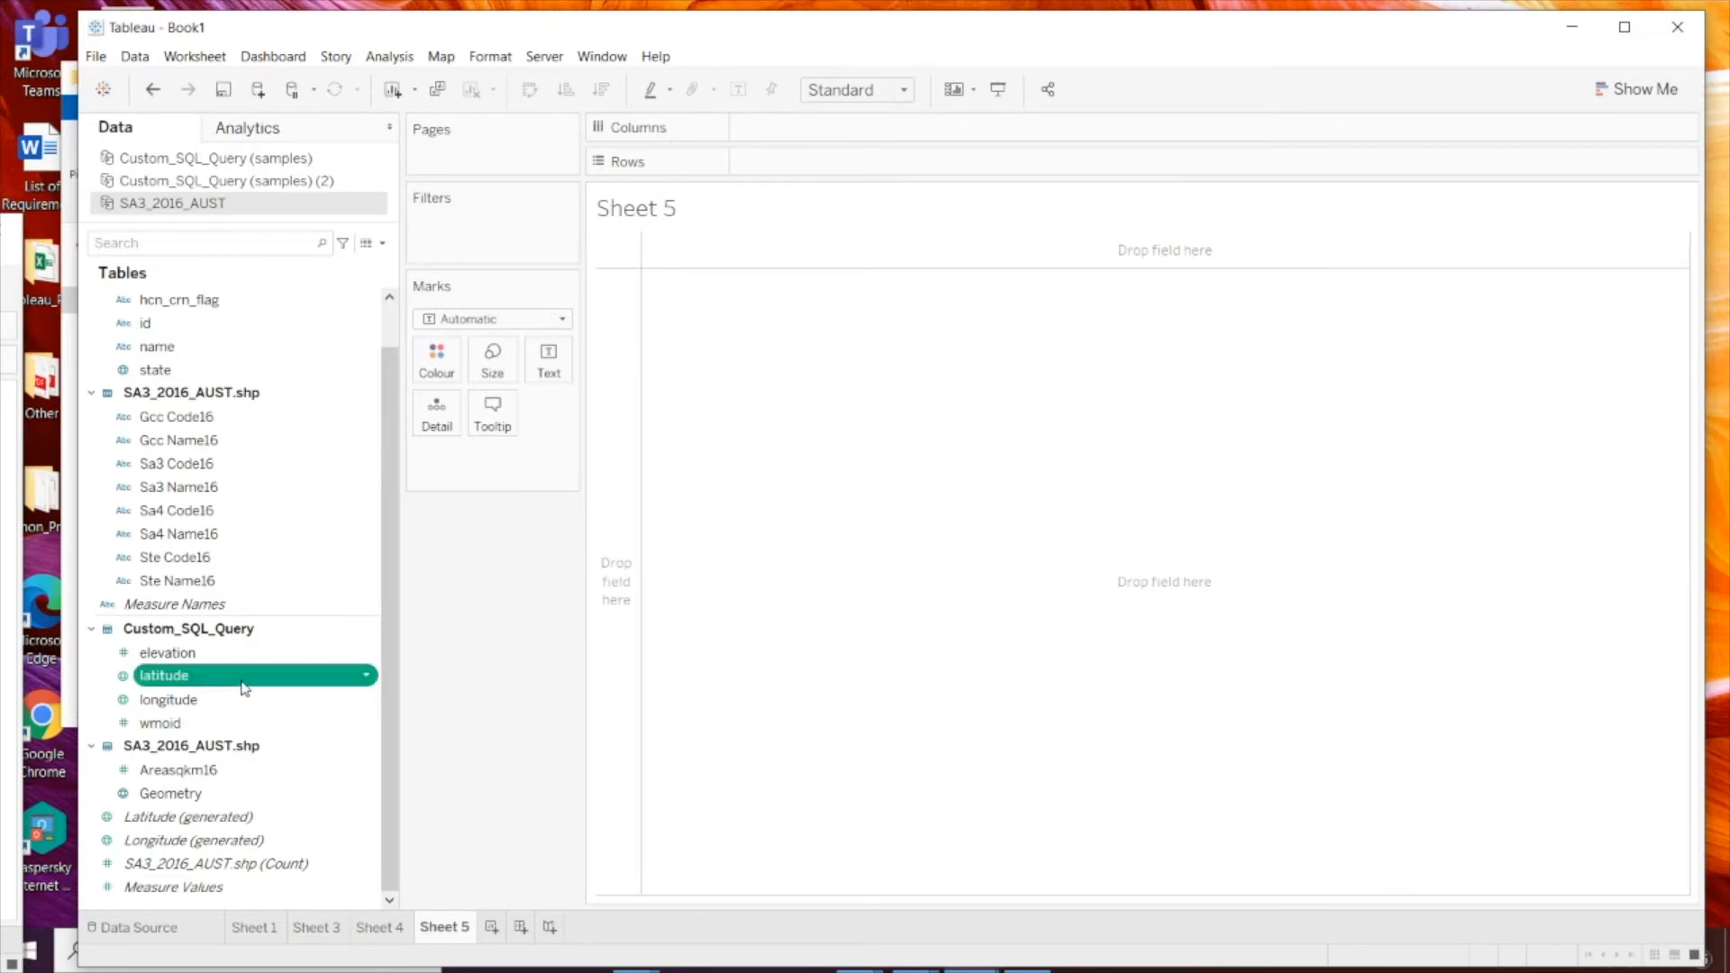
double_click(243, 682)
double_click(246, 701)
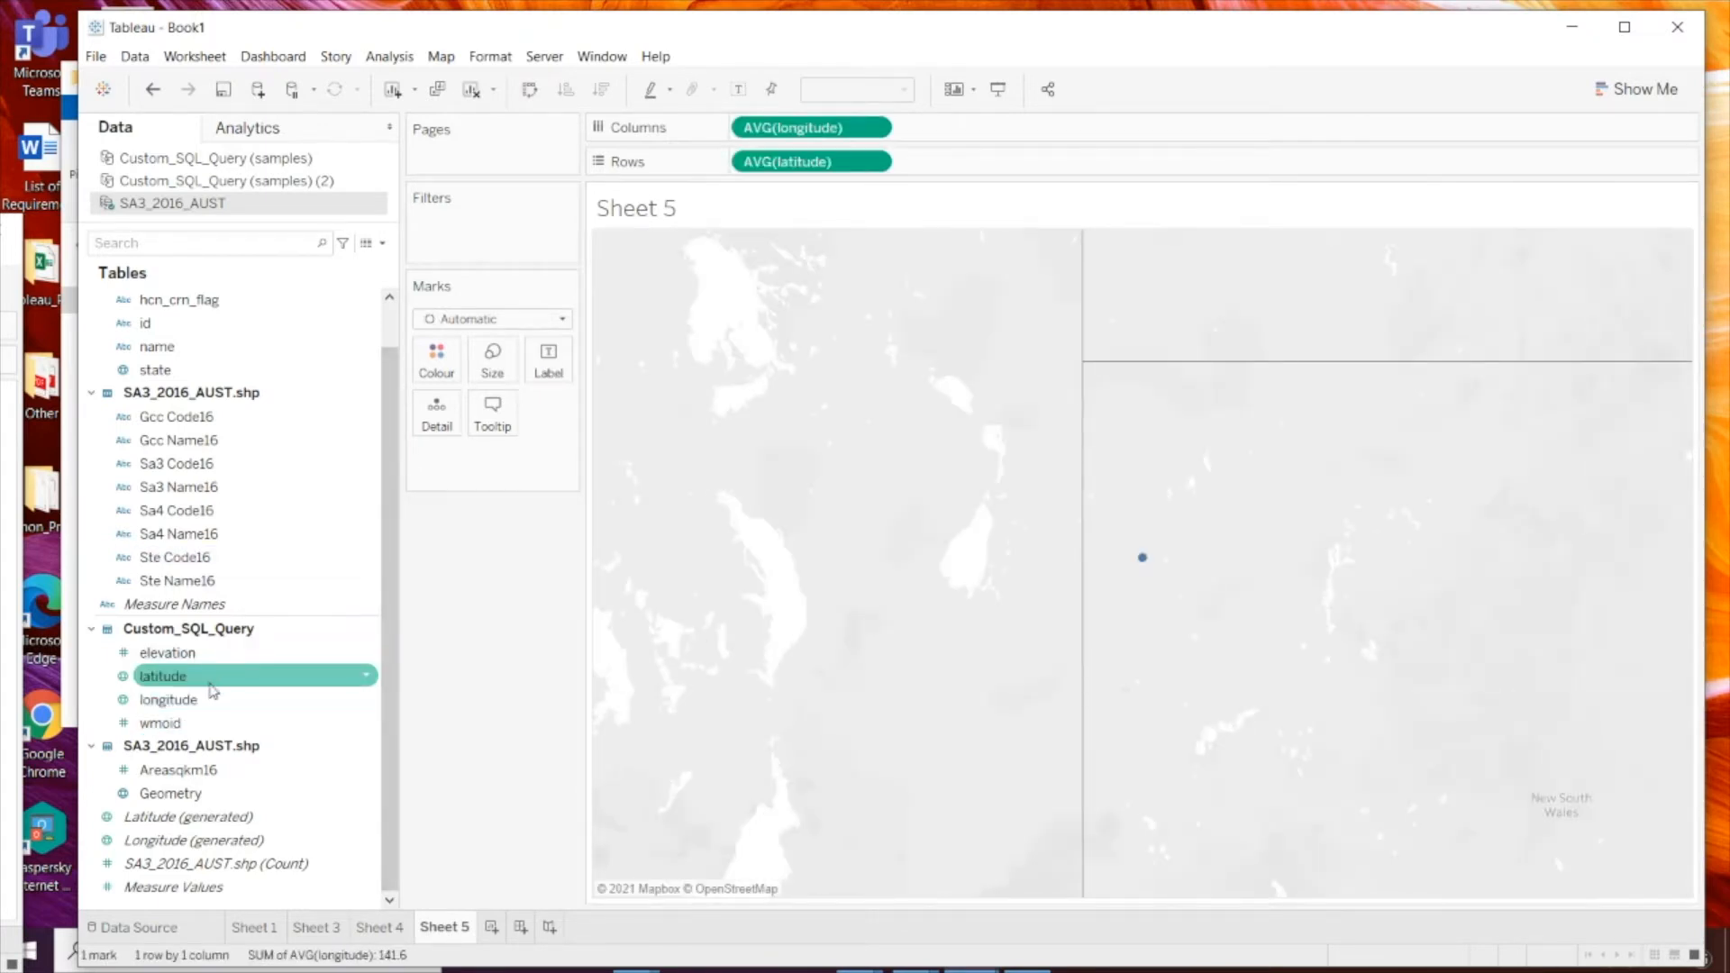
Step: Convert the Custom_SQL_Query latitude and longitude fields from measures to dimensions
right_click(212, 680)
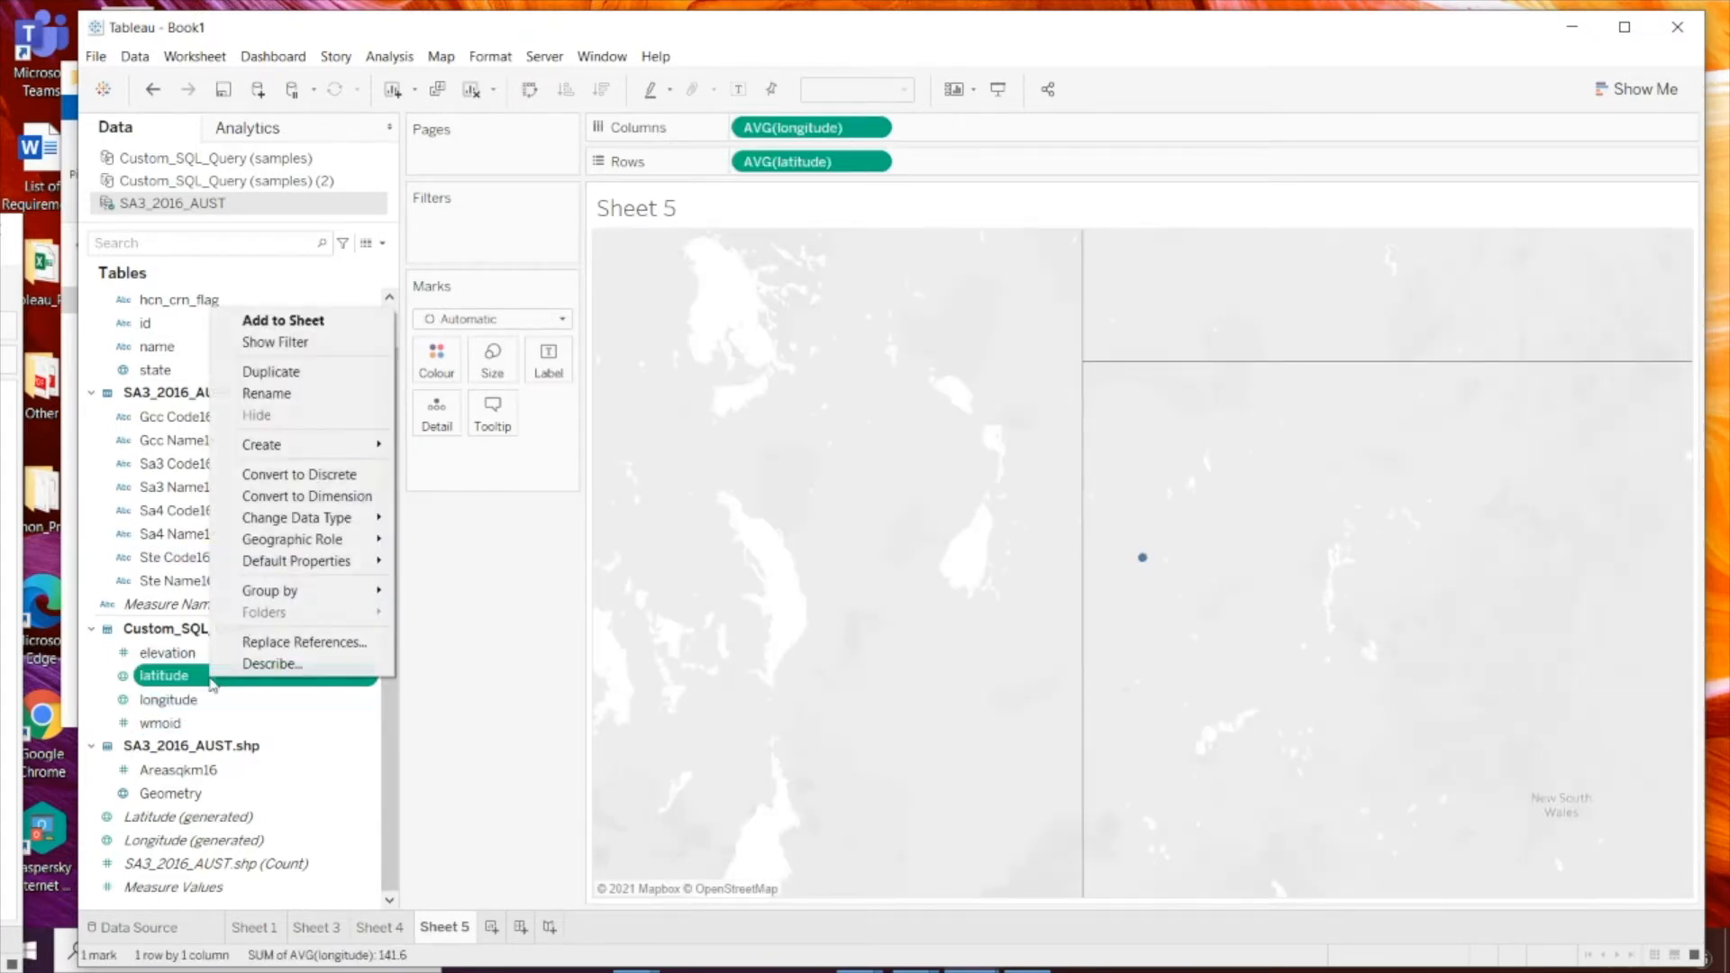
left_click(359, 496)
right_click(207, 699)
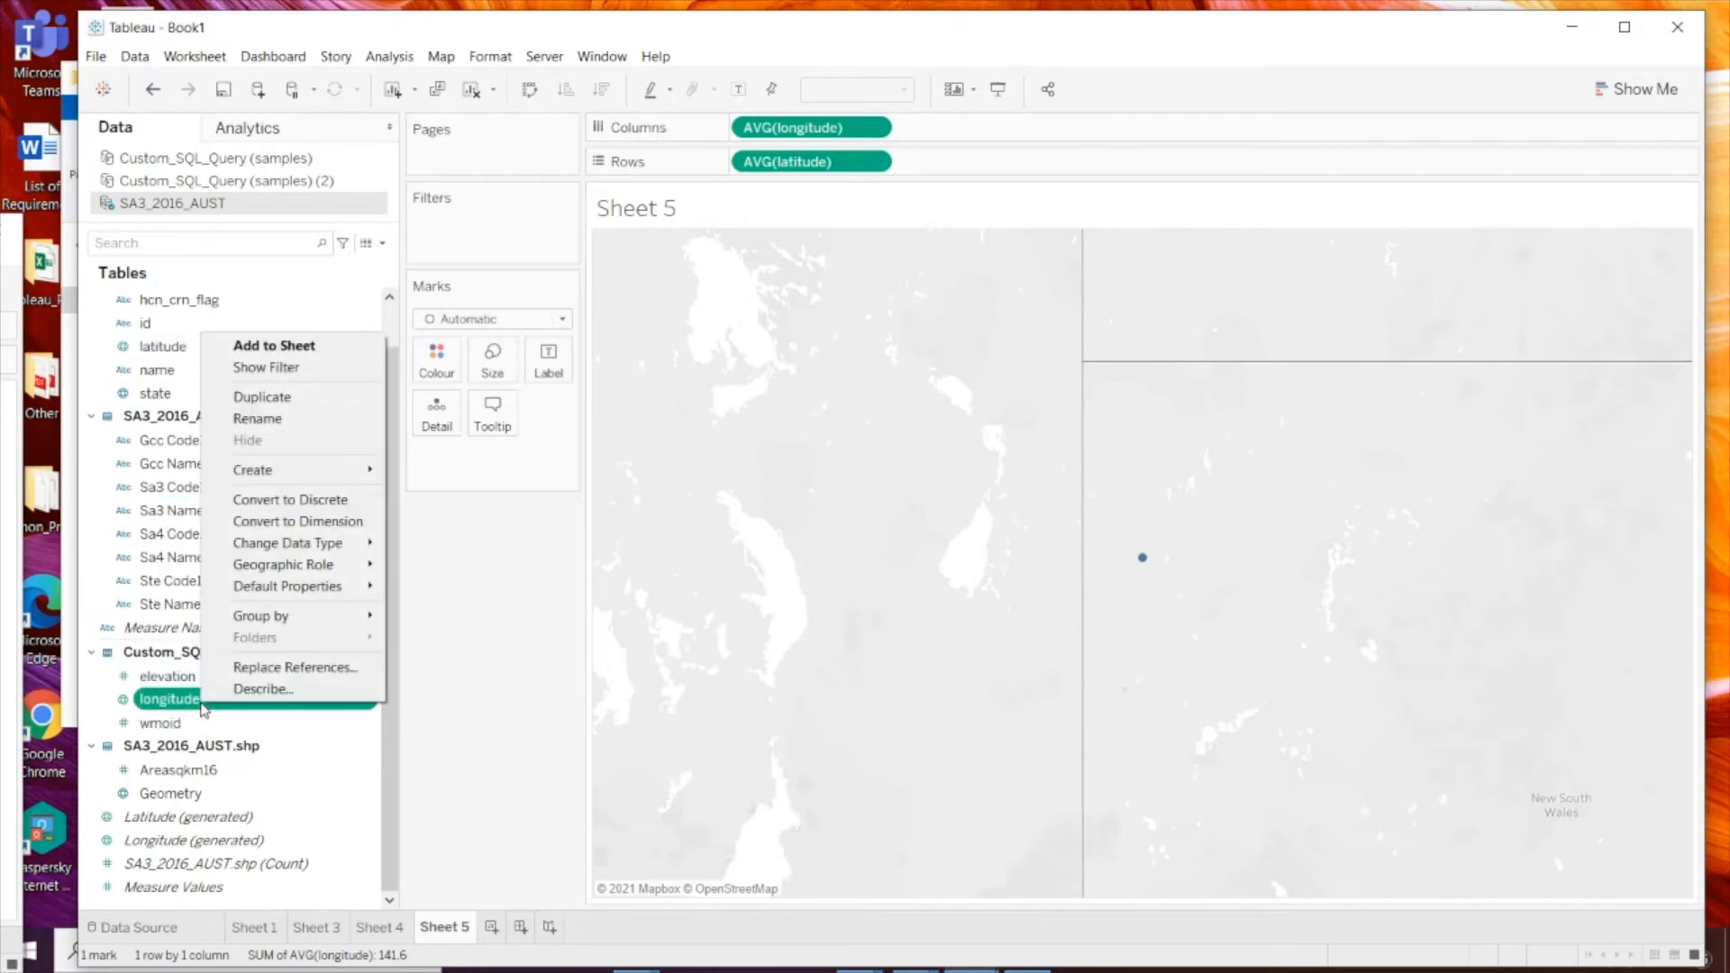
left_click(362, 524)
Step: Replace the averaged longitude and latitude on Columns and Rows with the unaggregated dimension fields
left_click_drag(811, 131, 790, 34)
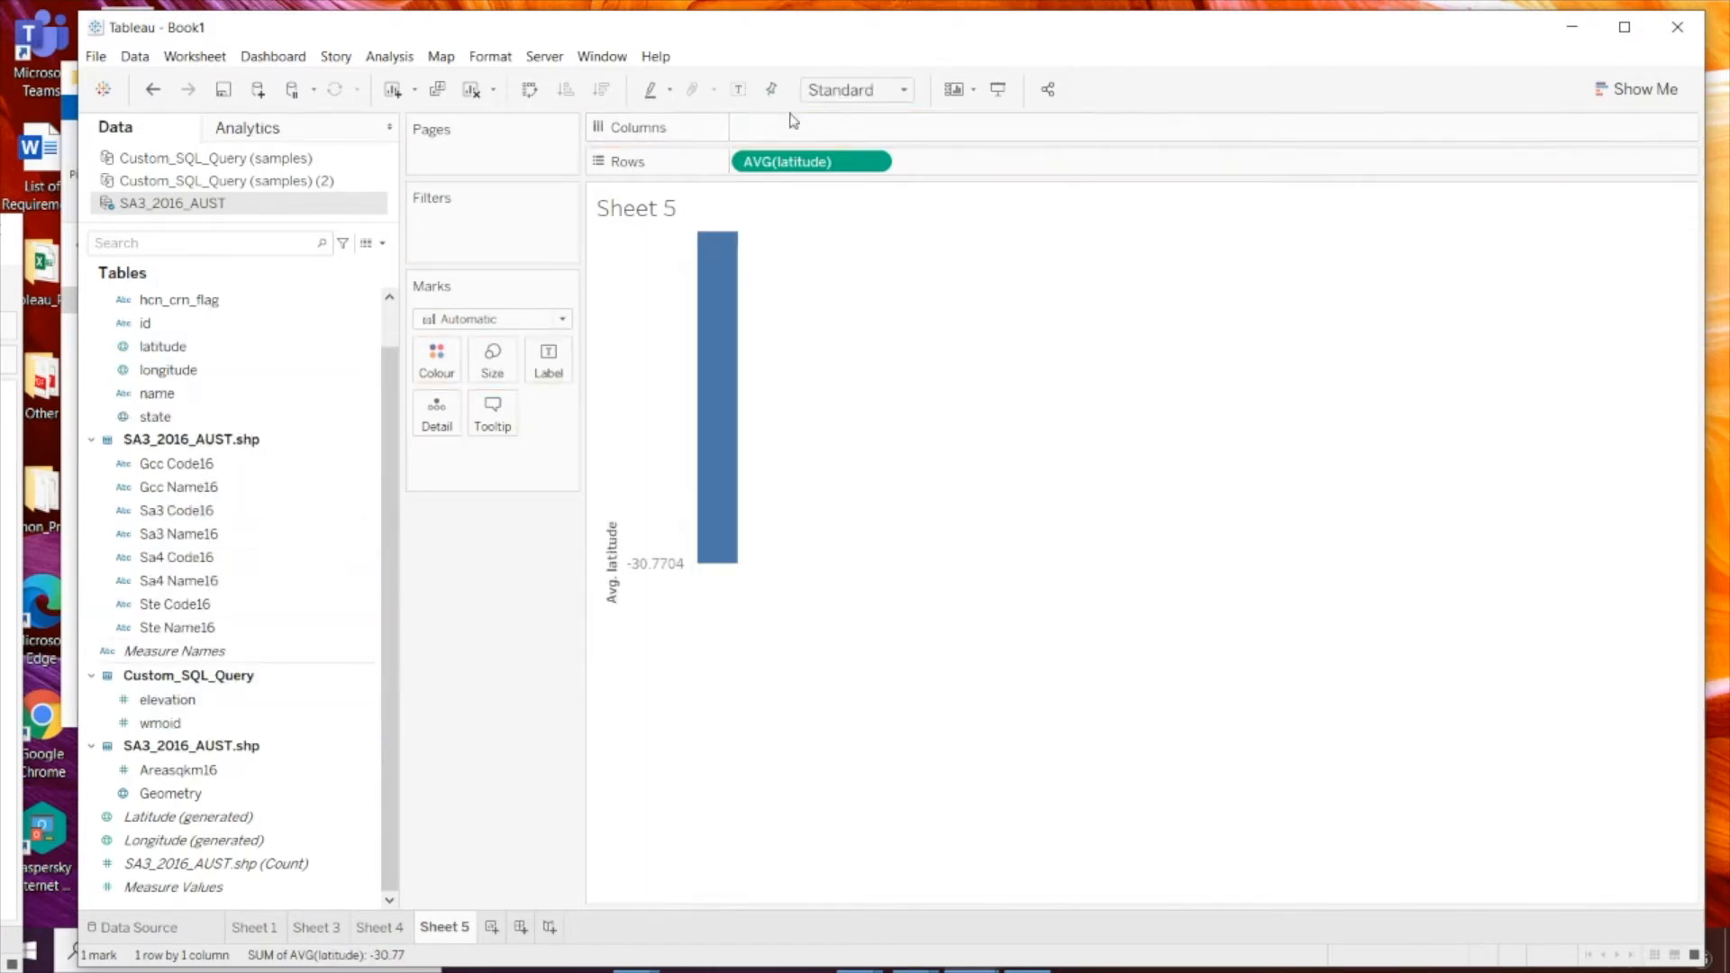
left_click_drag(782, 161, 397, 252)
double_click(186, 348)
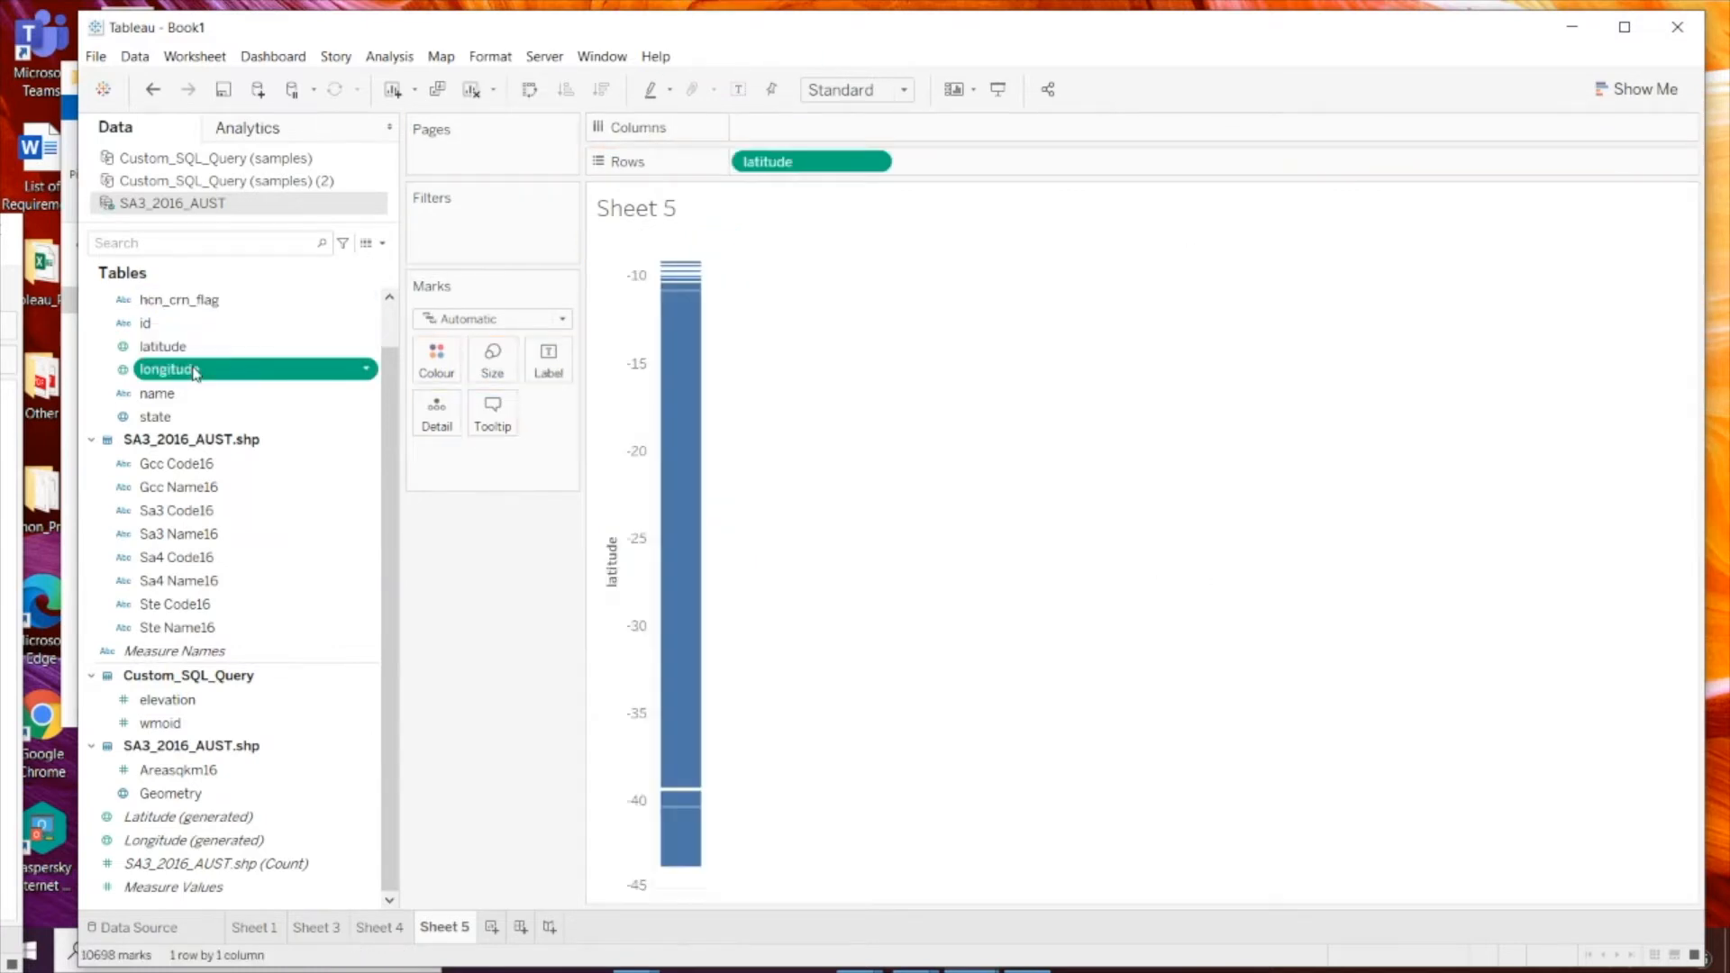
double_click(195, 370)
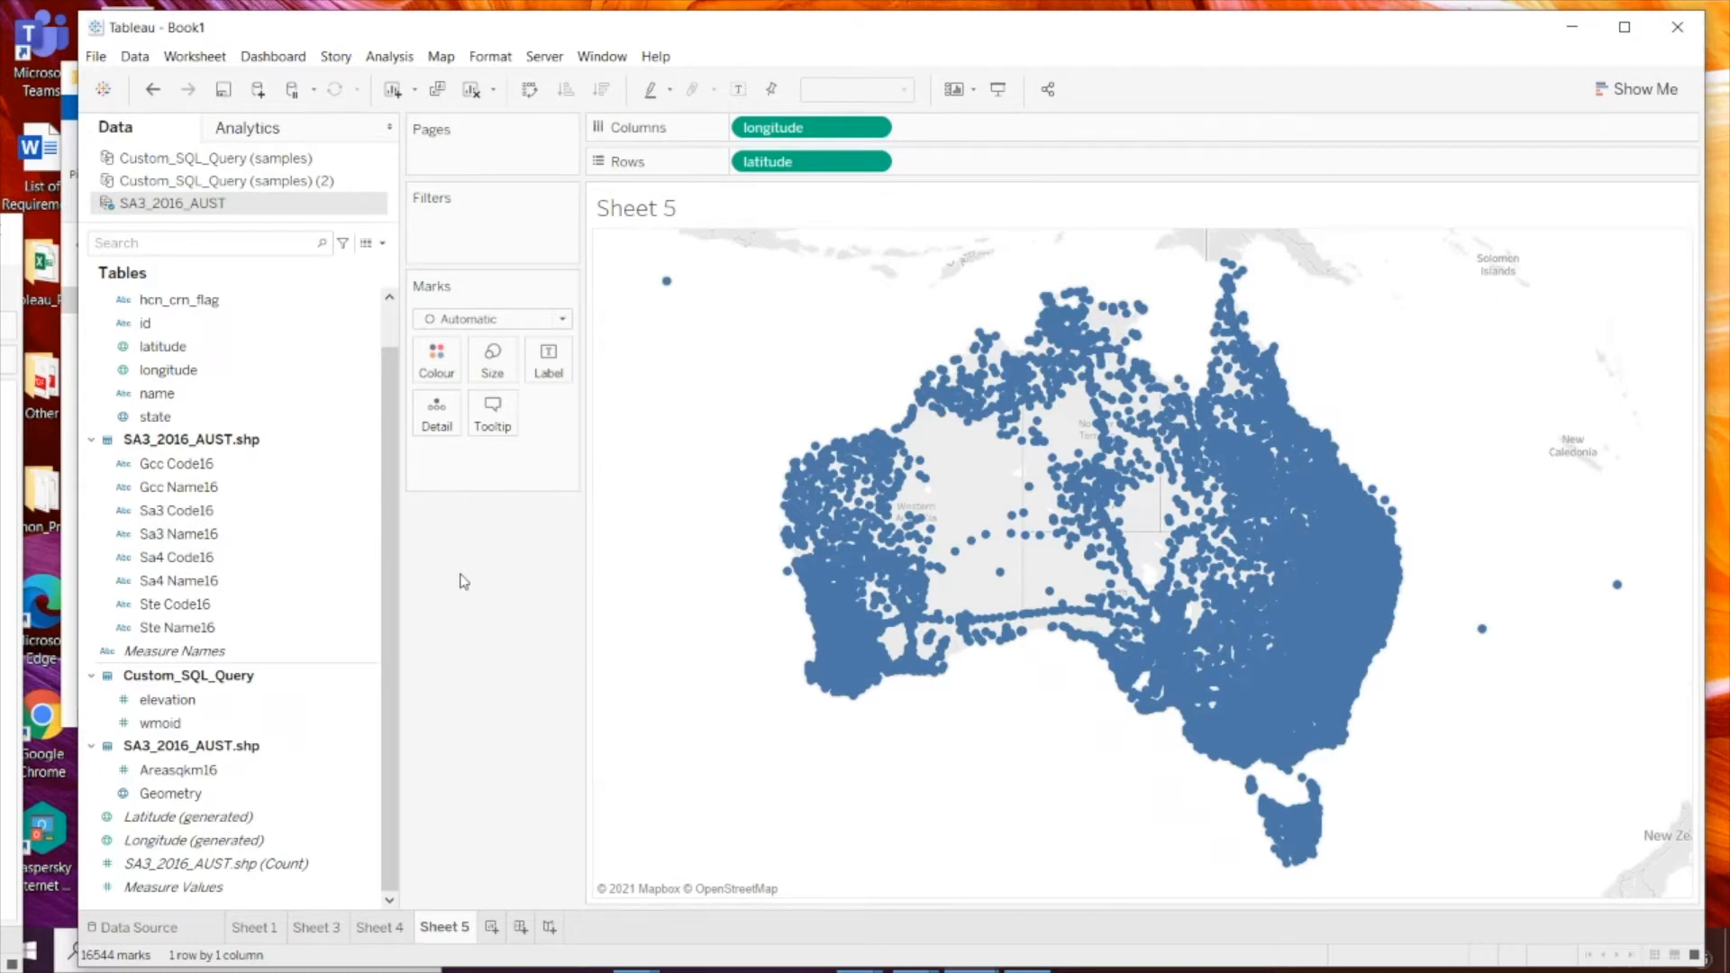
Step: Create a calculated field in SA3_2016_AUST with the formula MAKEPOINT([latitude],[longitude])
left_click(382, 243)
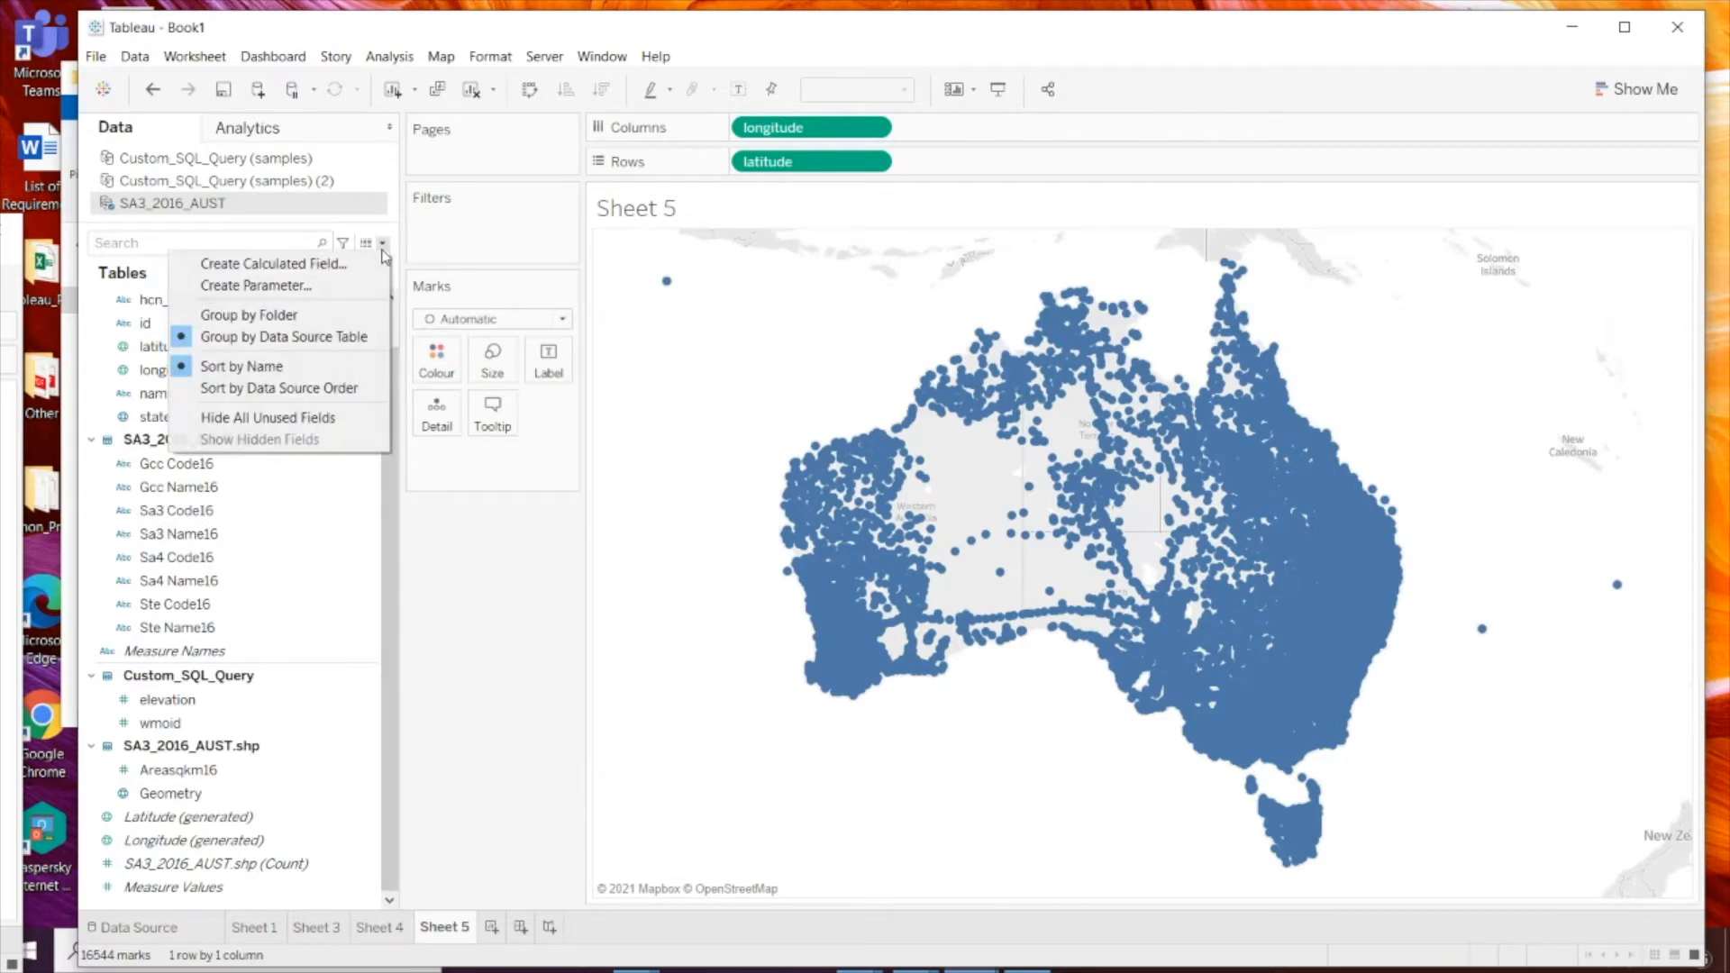
left_click(364, 261)
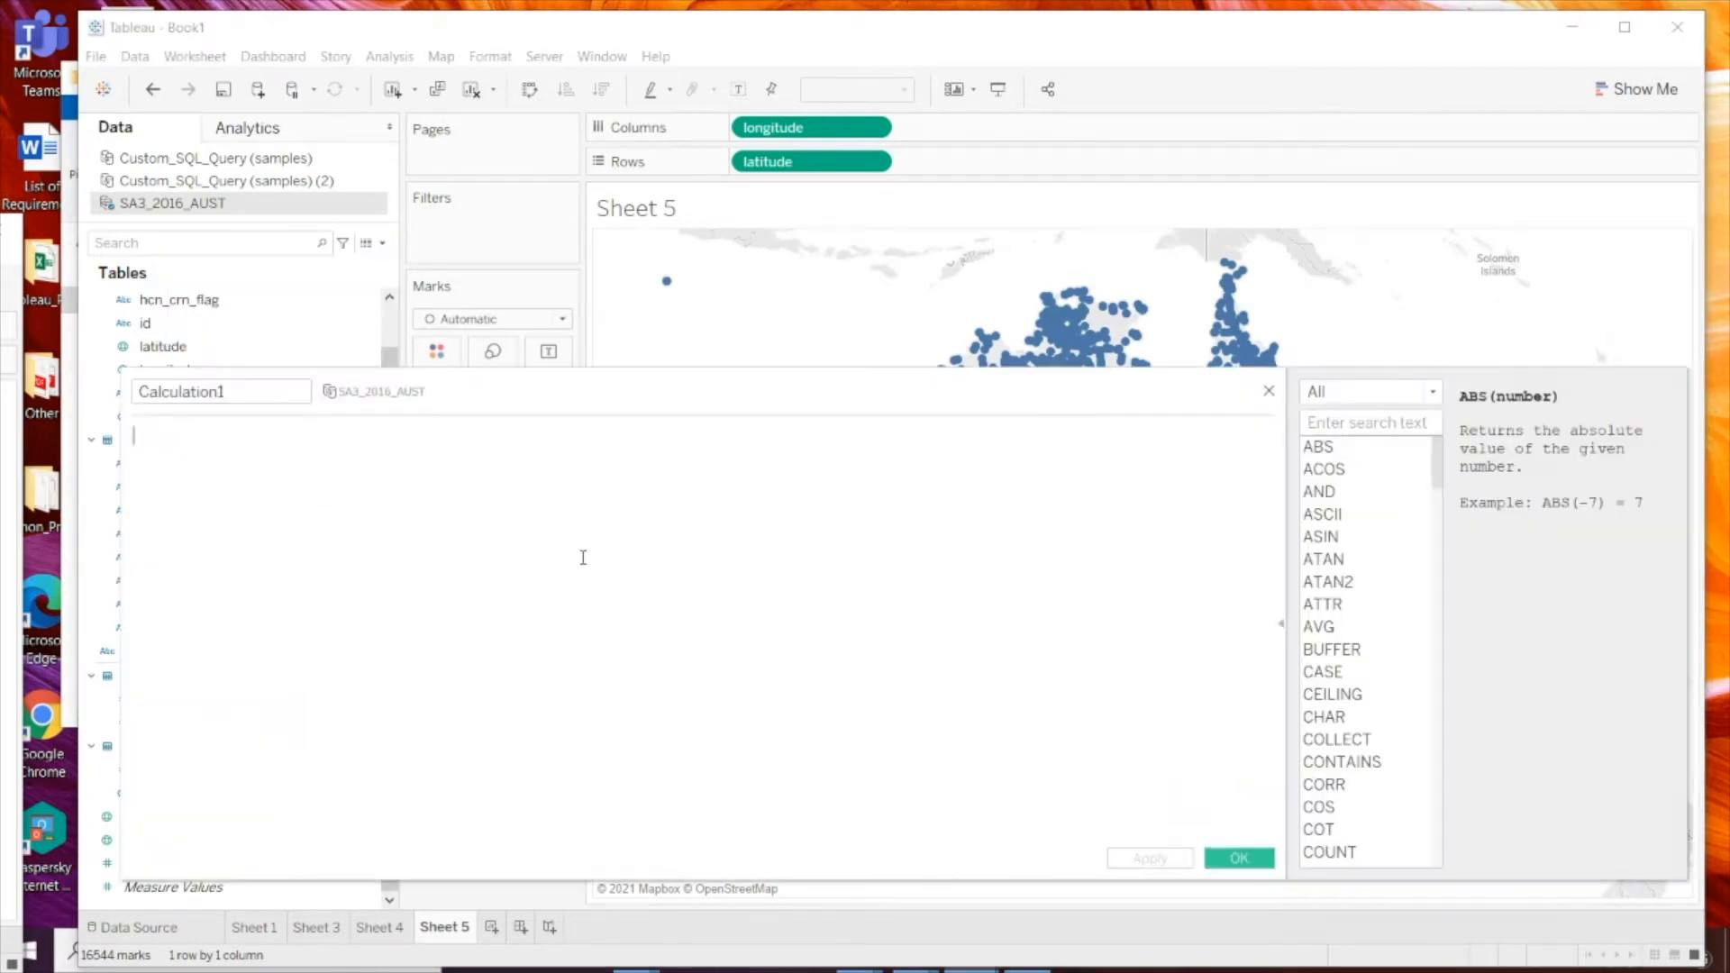
type("MAKE")
key("Down")
key("Down")
key("Down")
key("Return")
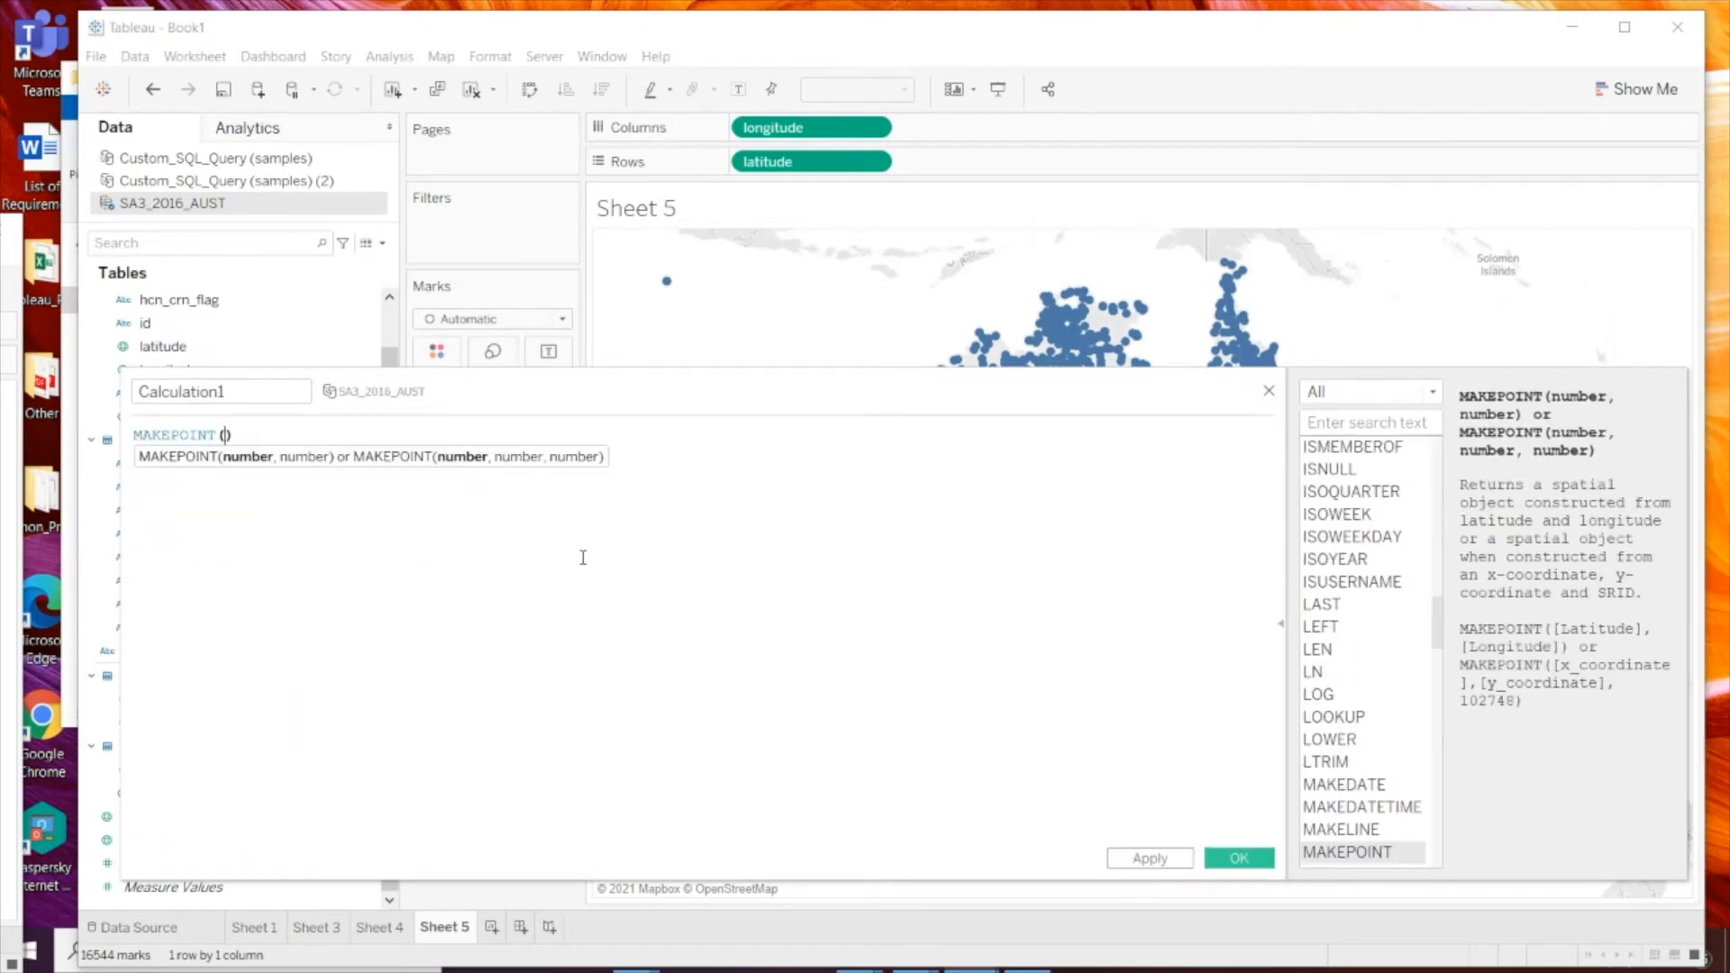
type("la")
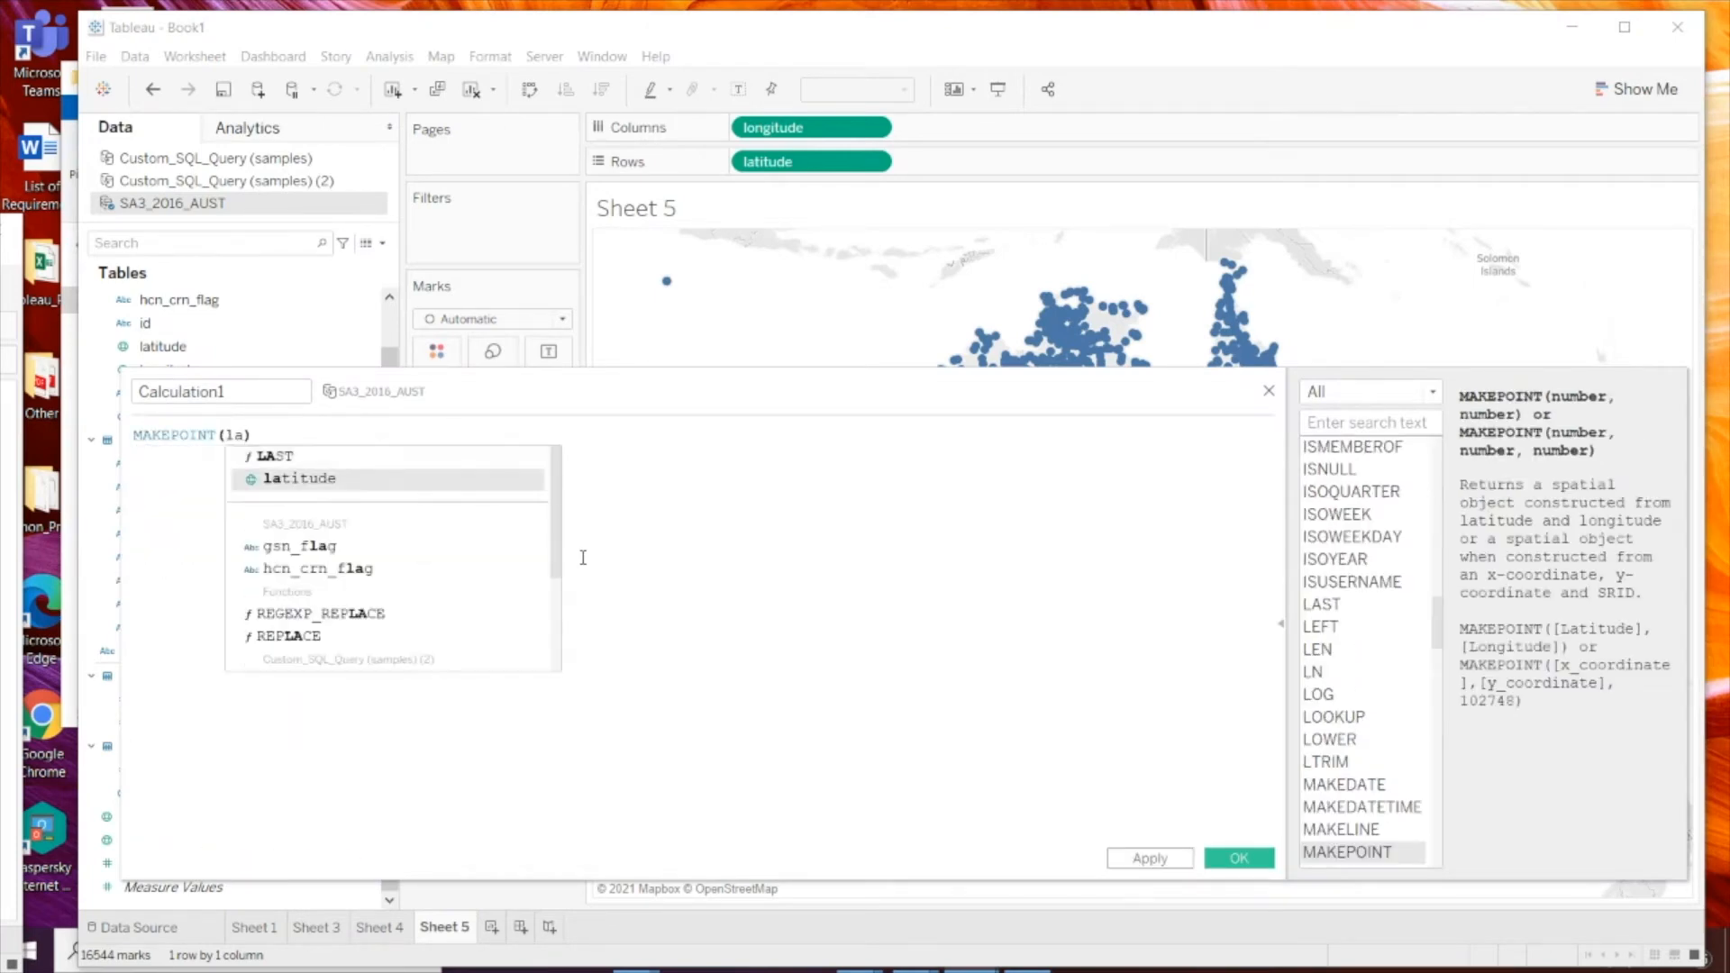
key("Return")
type(",lo")
key("Down")
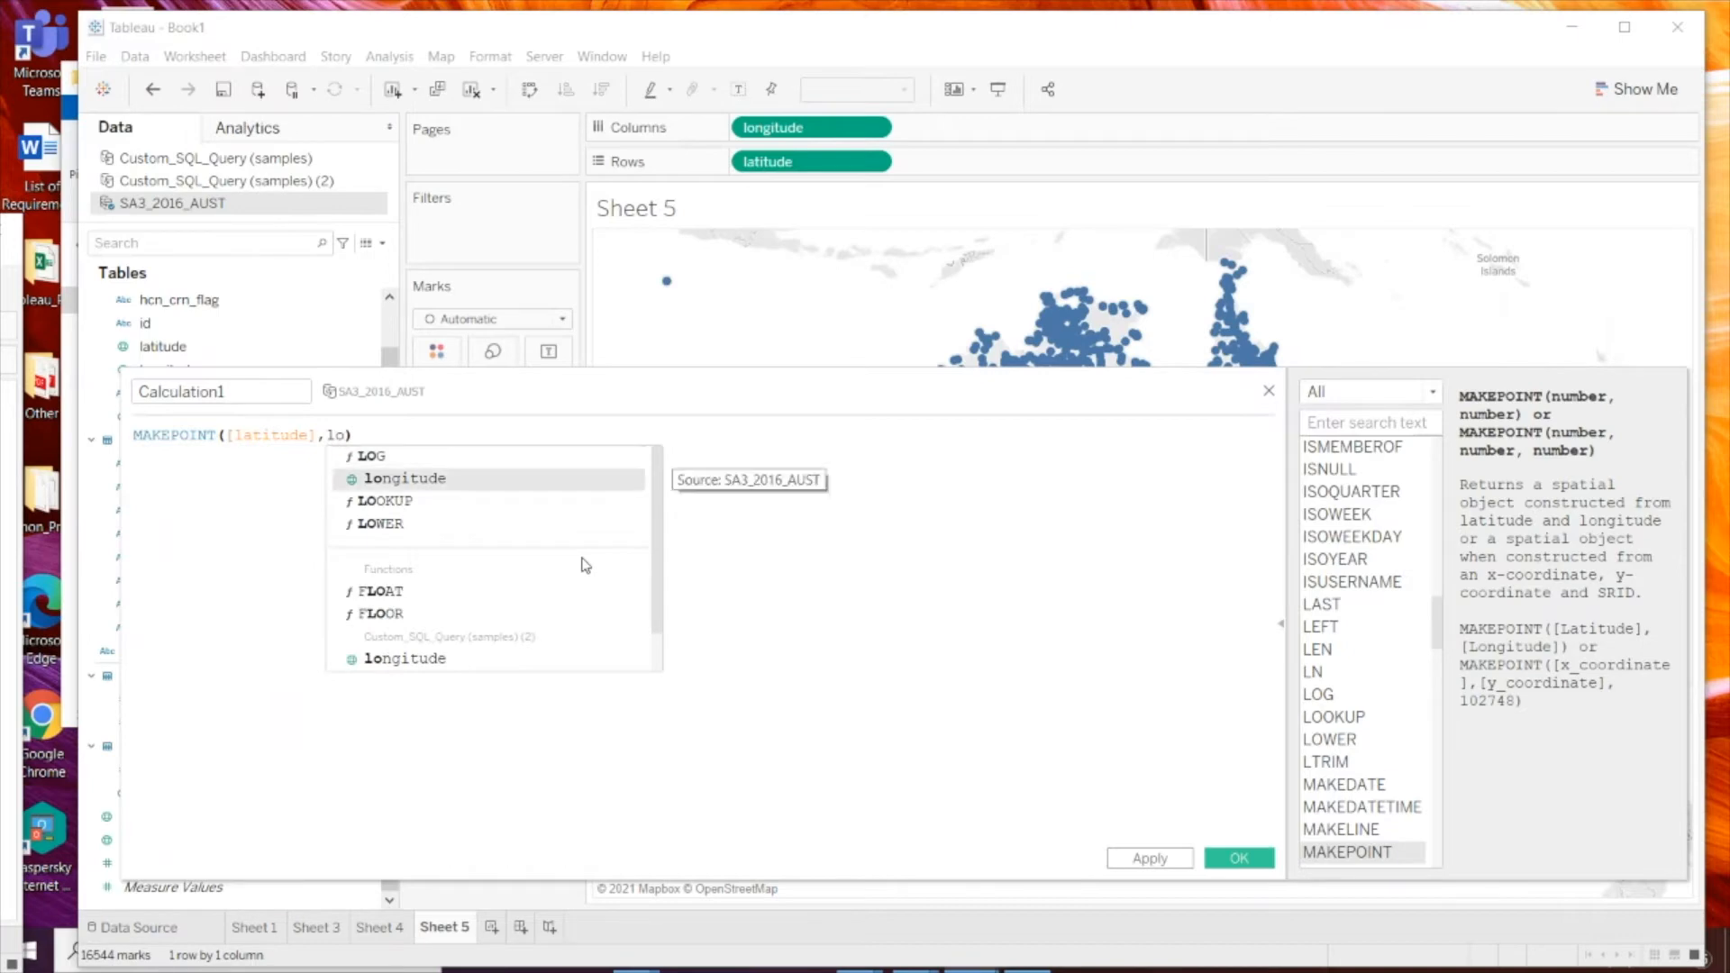
key("Return")
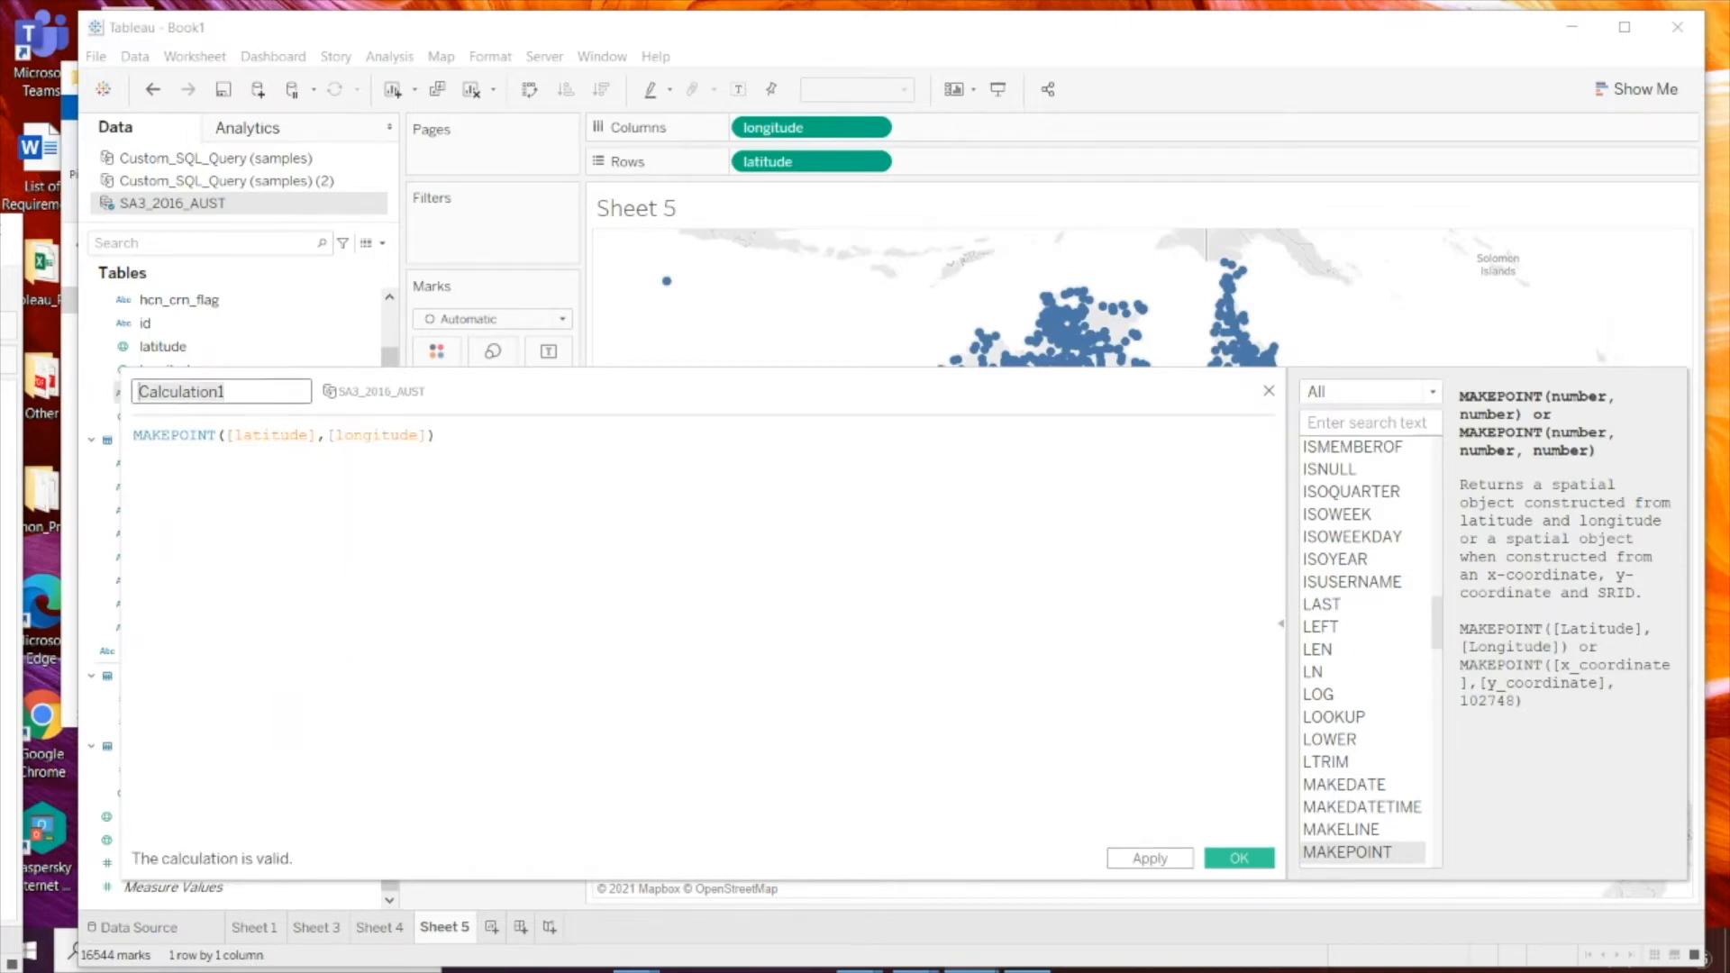
Step: Name the calculated field GHCN_Locations and save it
left_click_drag(457, 377, 615, 361)
type("GHCN_Lo")
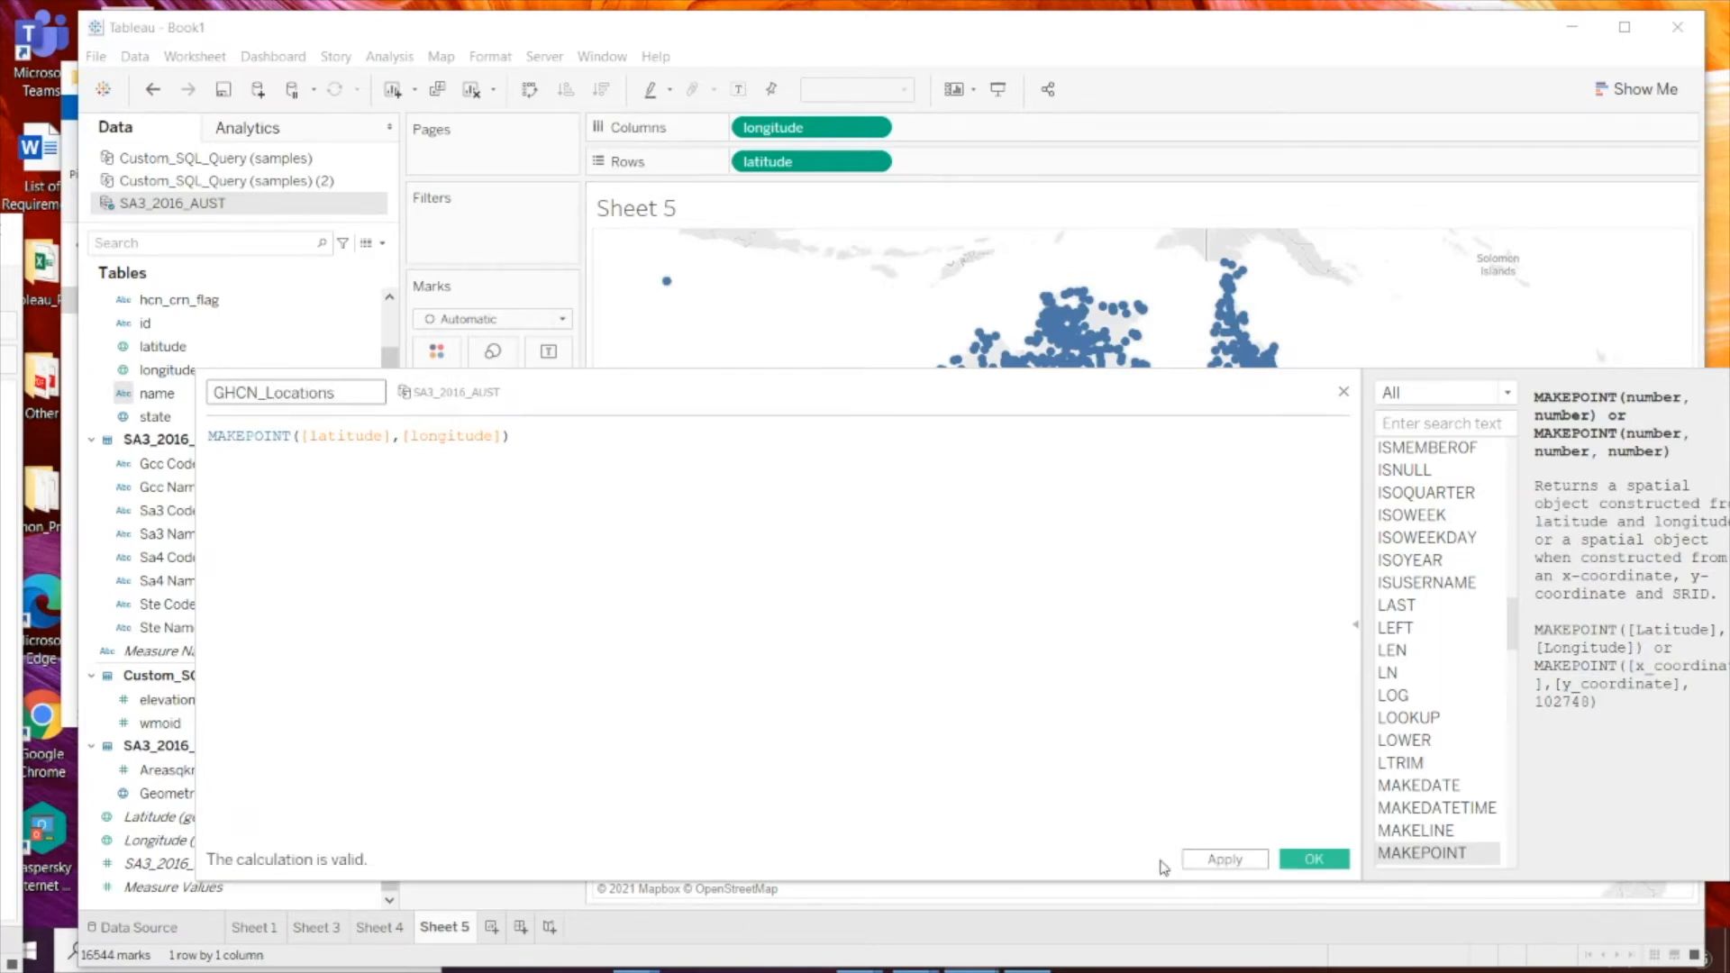
left_click(1206, 861)
left_click(1294, 862)
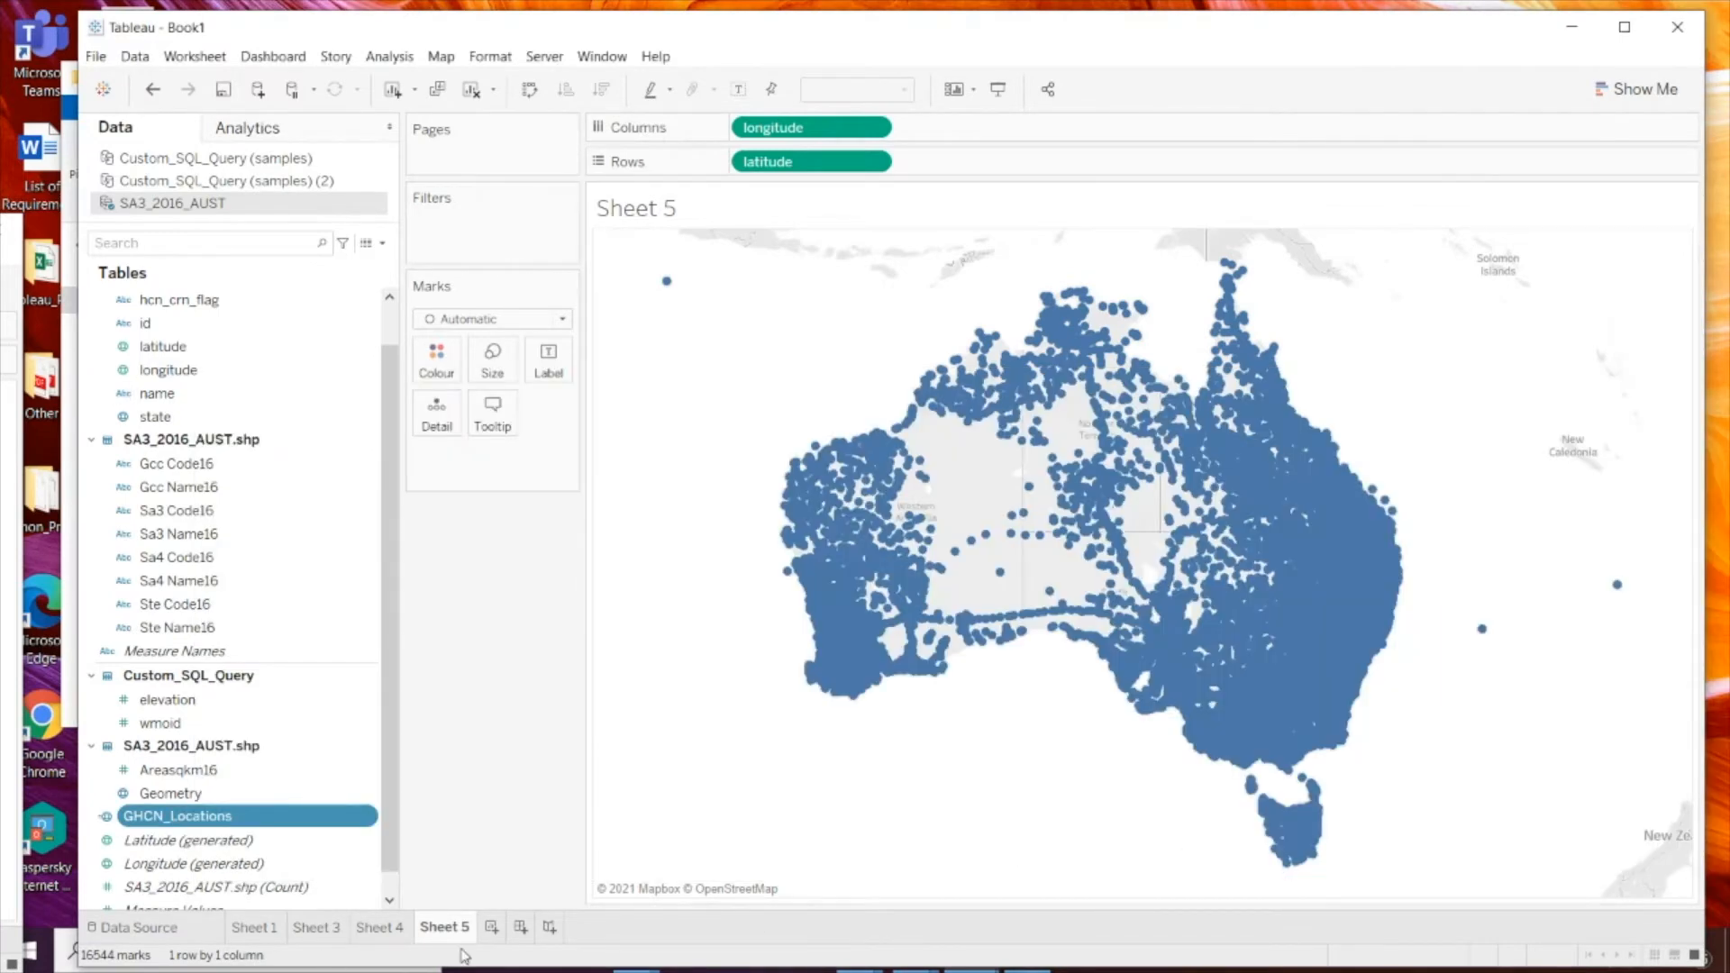
Step: Map GHCN_Locations on a new worksheet and compare it with the latitude and longitude map on Sheet 5
left_click(493, 928)
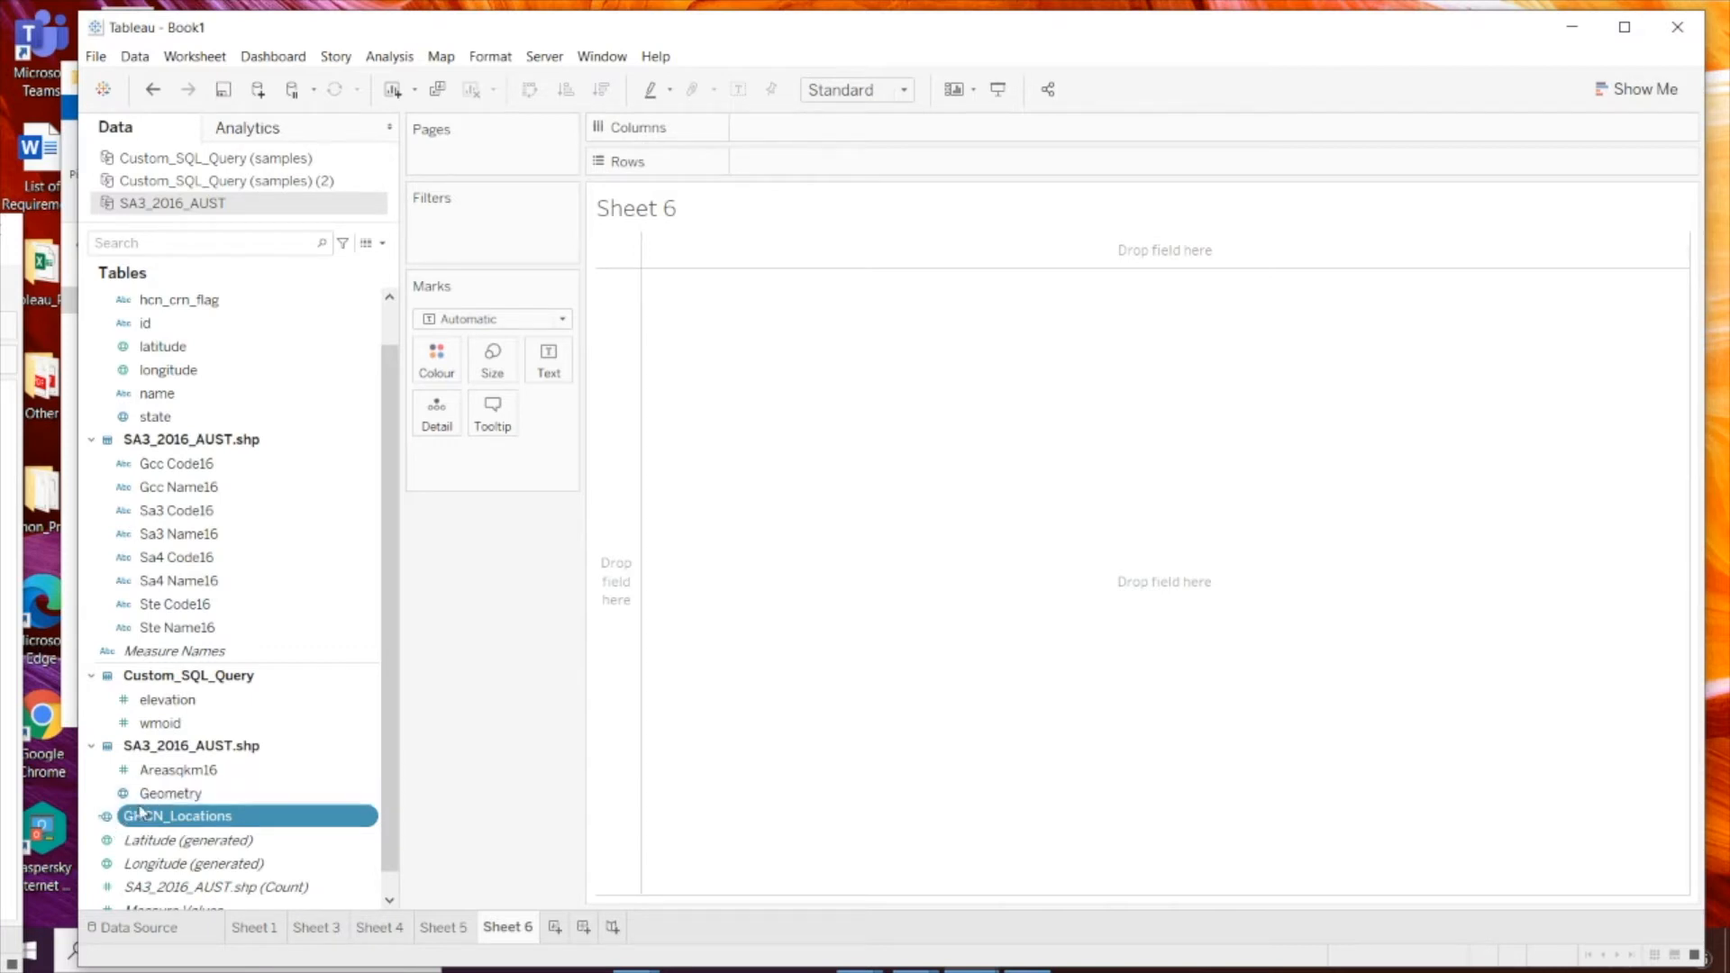
double_click(161, 817)
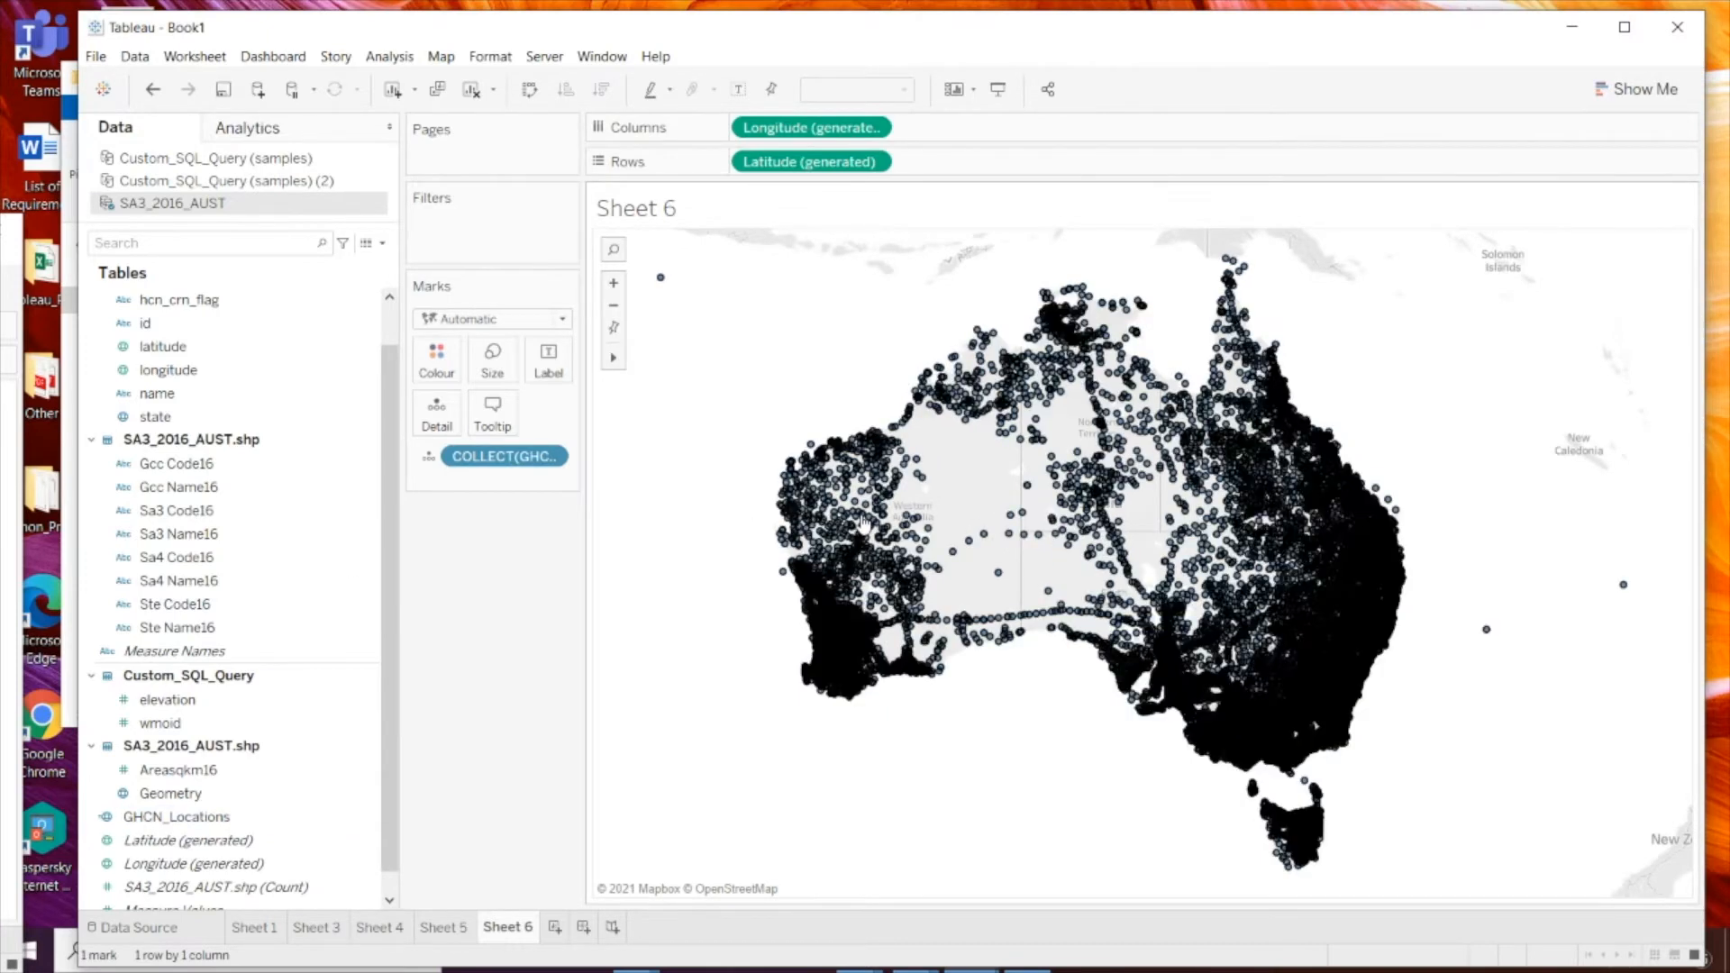
left_click(450, 928)
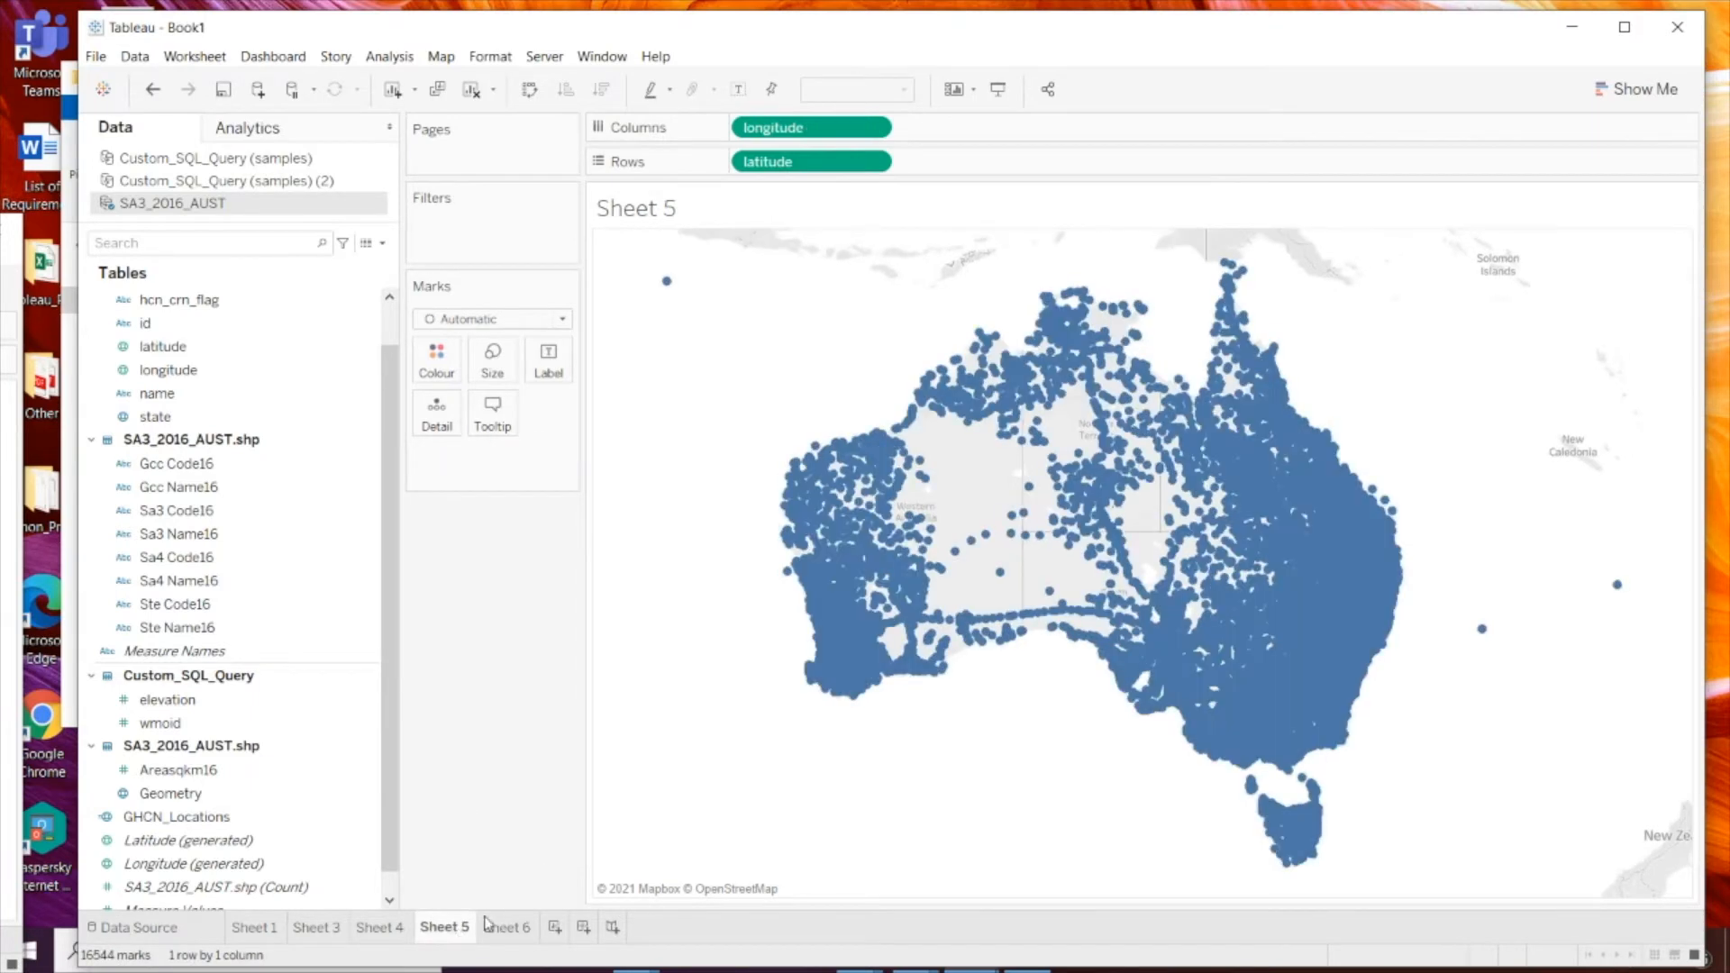
left_click(522, 925)
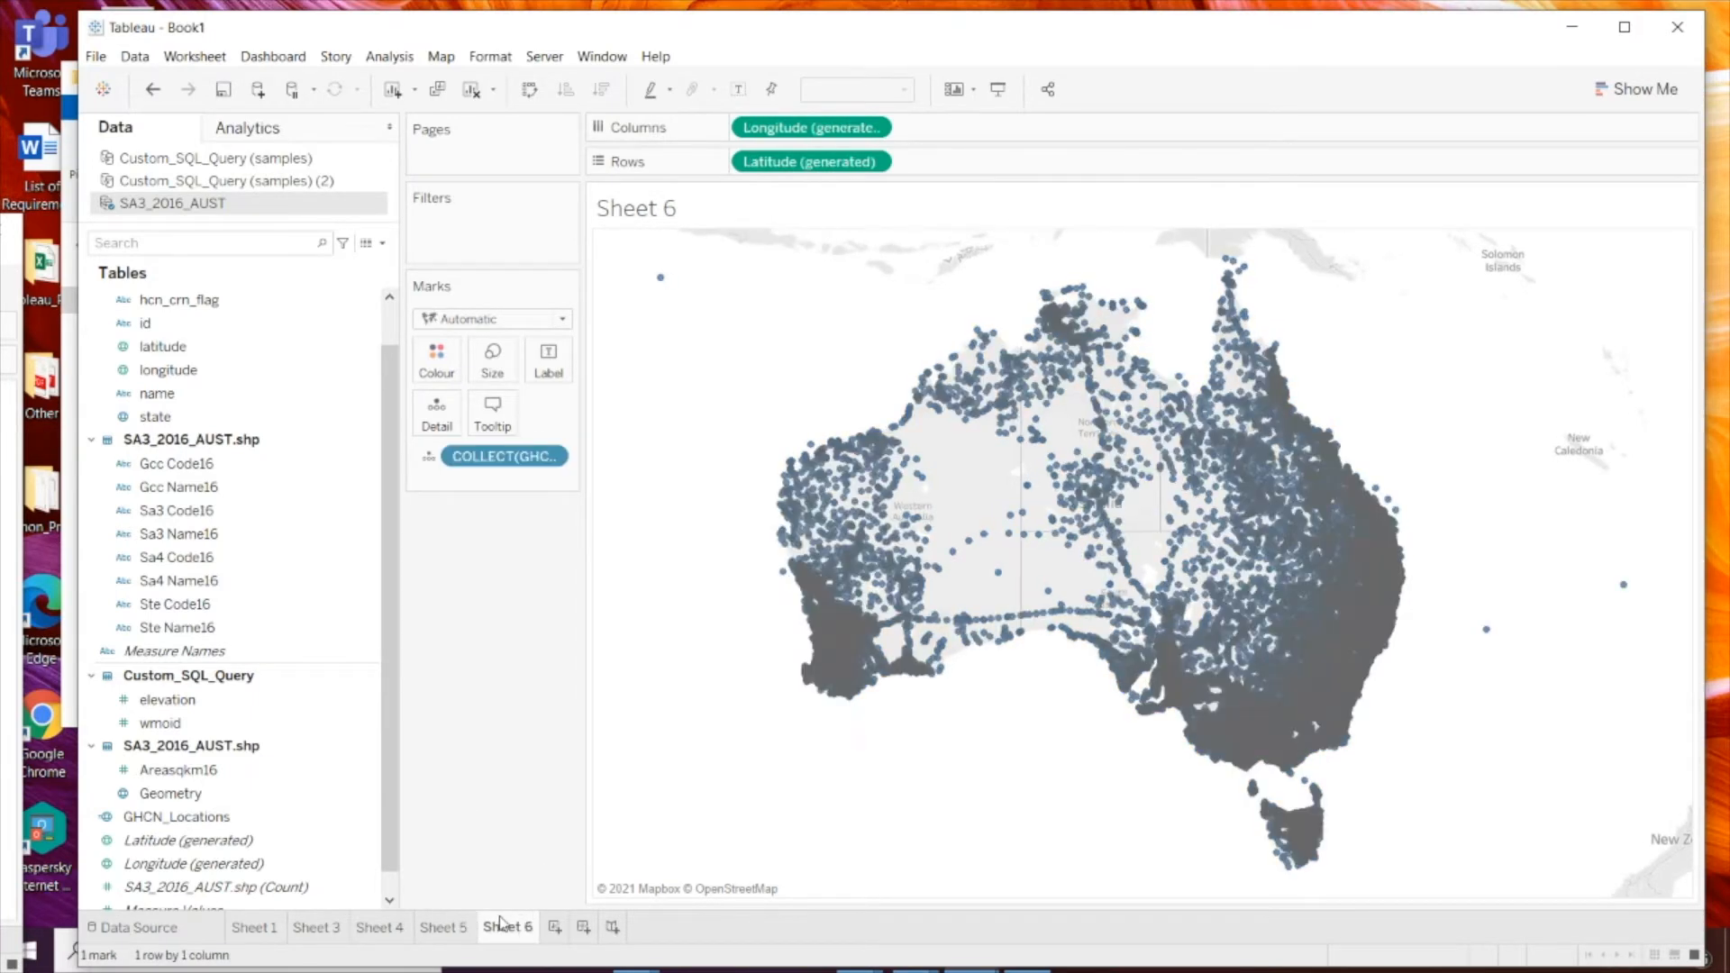
Step: Map Geometry on a new worksheet and duplicate the generated longitude on Columns and the generated latitude on Rows
left_click(554, 927)
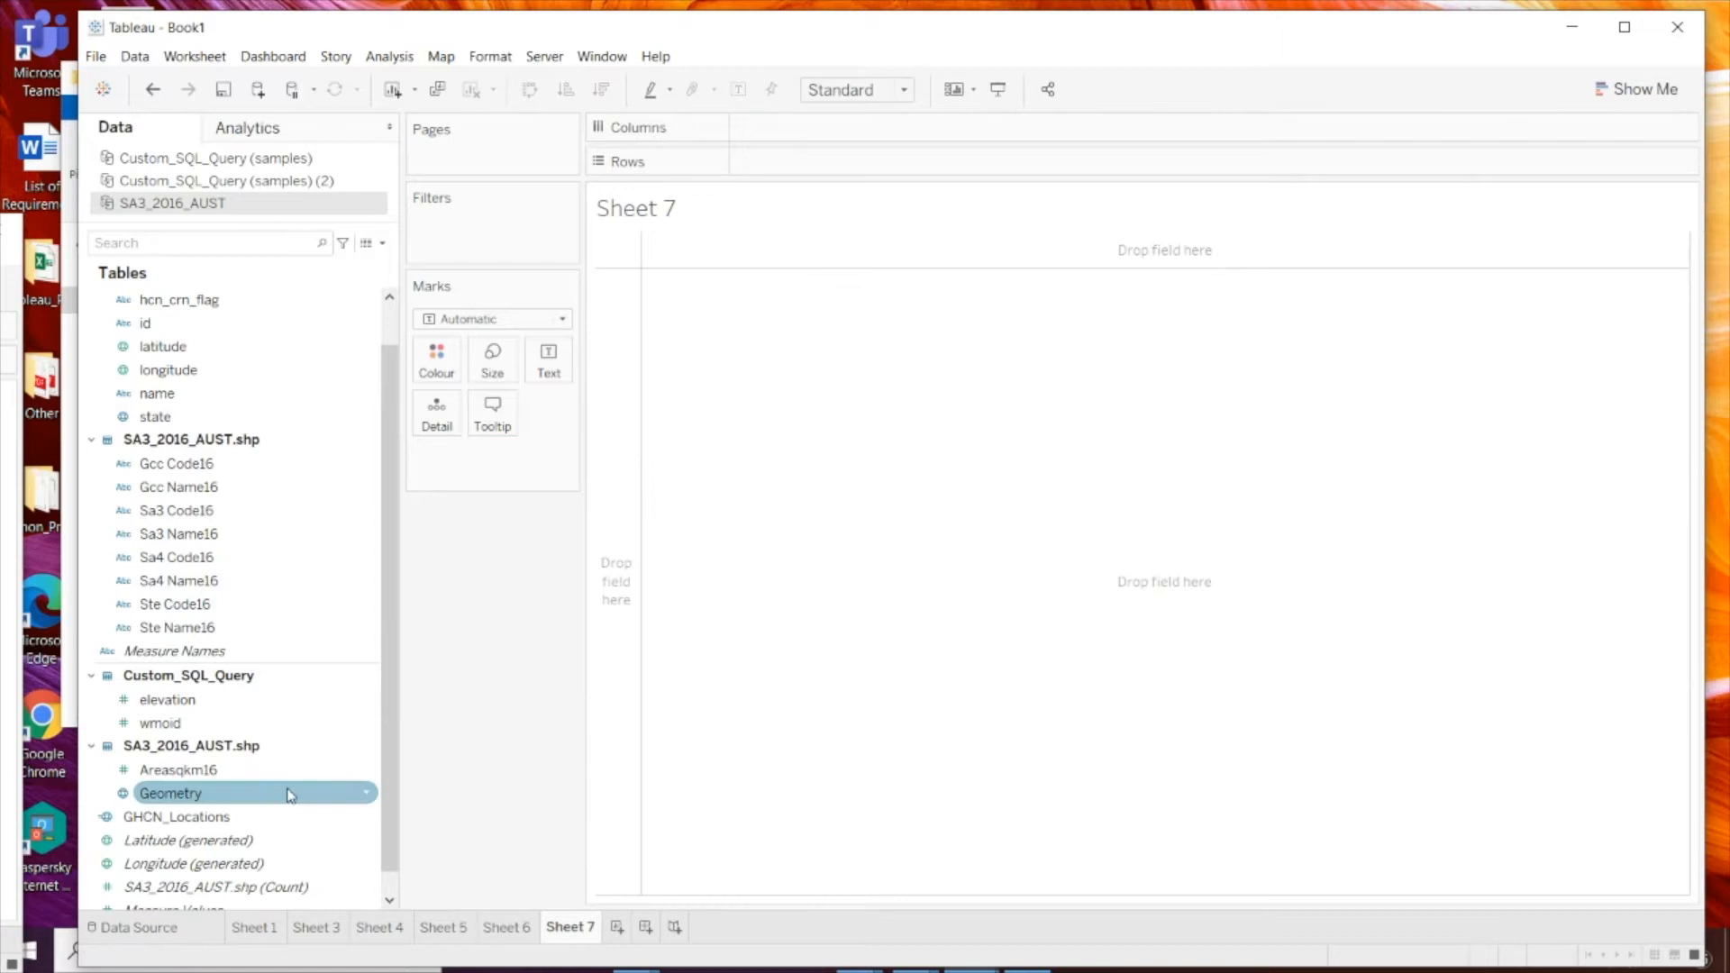
left_click(202, 794)
double_click(282, 784)
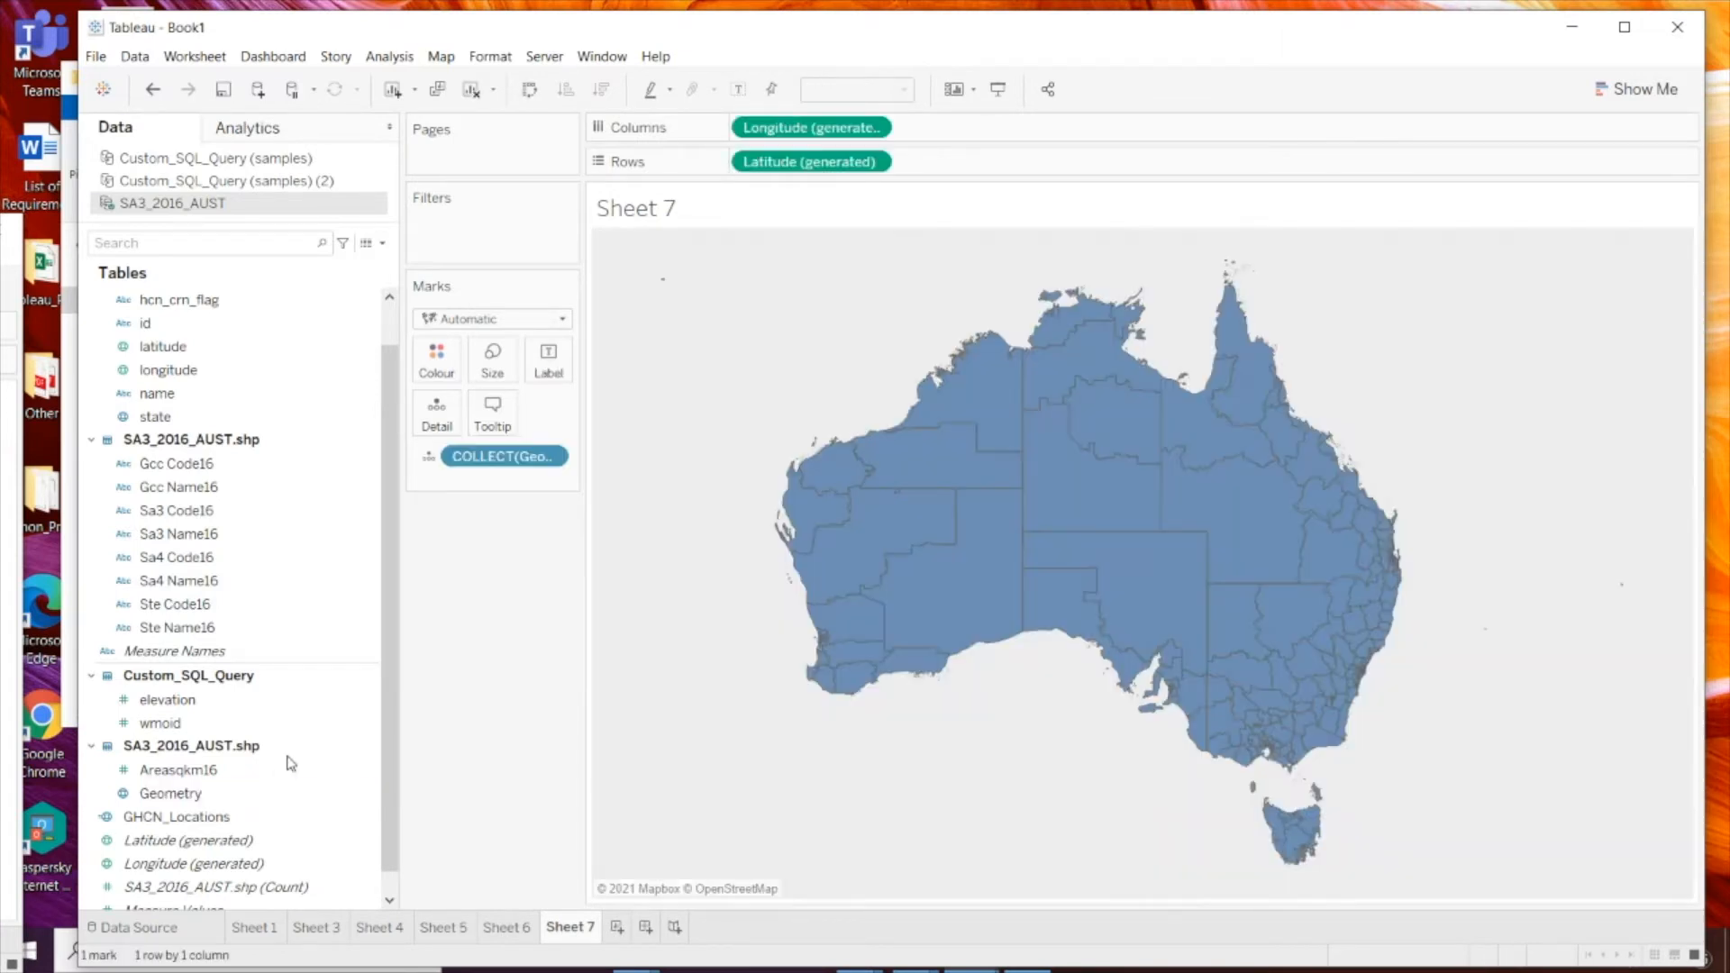
left_click_drag(834, 133, 996, 128)
left_click_drag(811, 162, 997, 192)
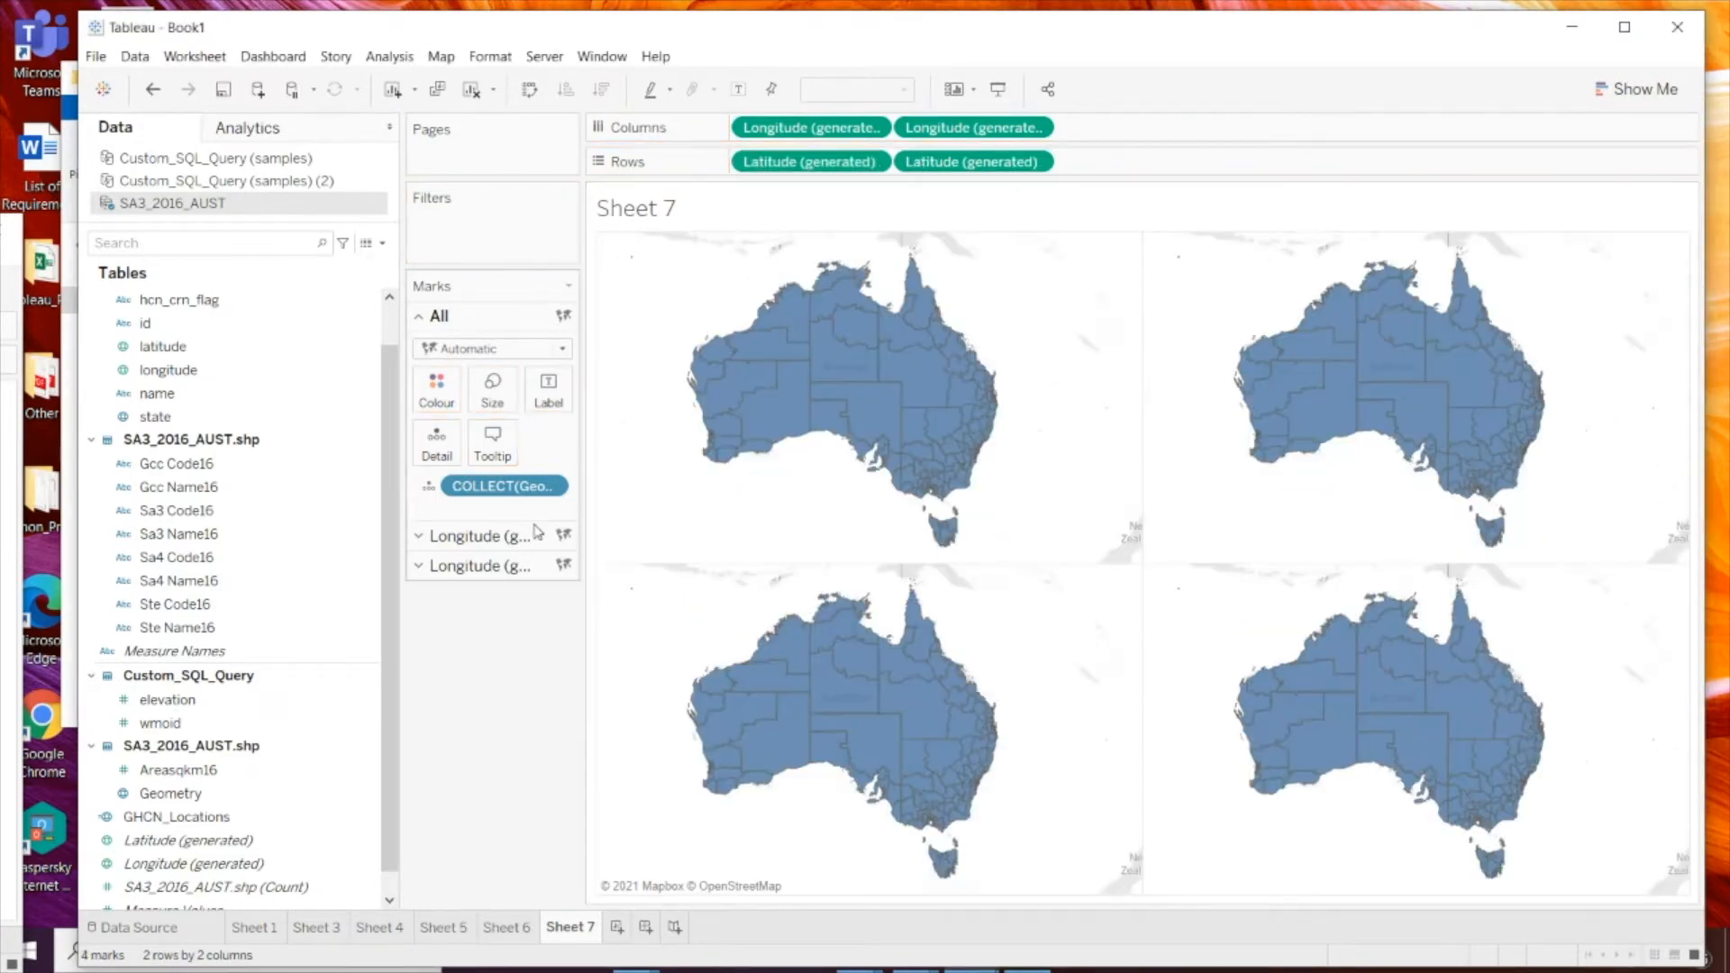
Step: Remove Geometry from the marks of all axes and add it as detail to the first longitude's marks only
left_click_drag(501, 487, 490, 710)
left_click(490, 535)
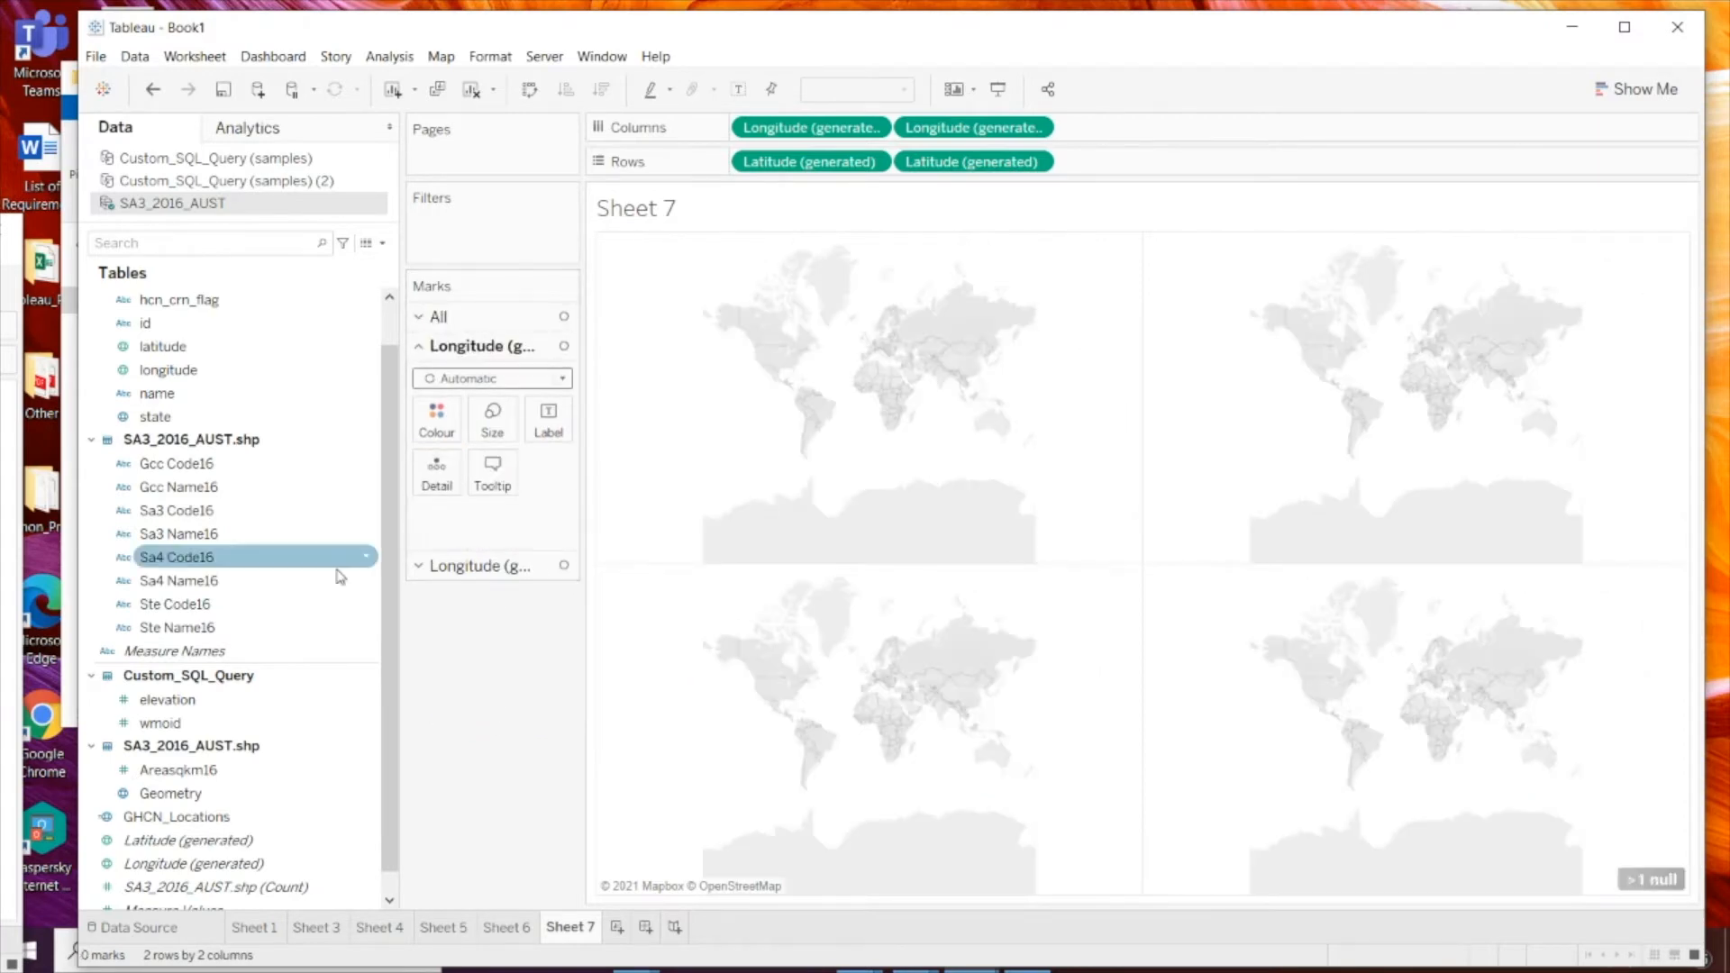
left_click_drag(220, 793, 435, 480)
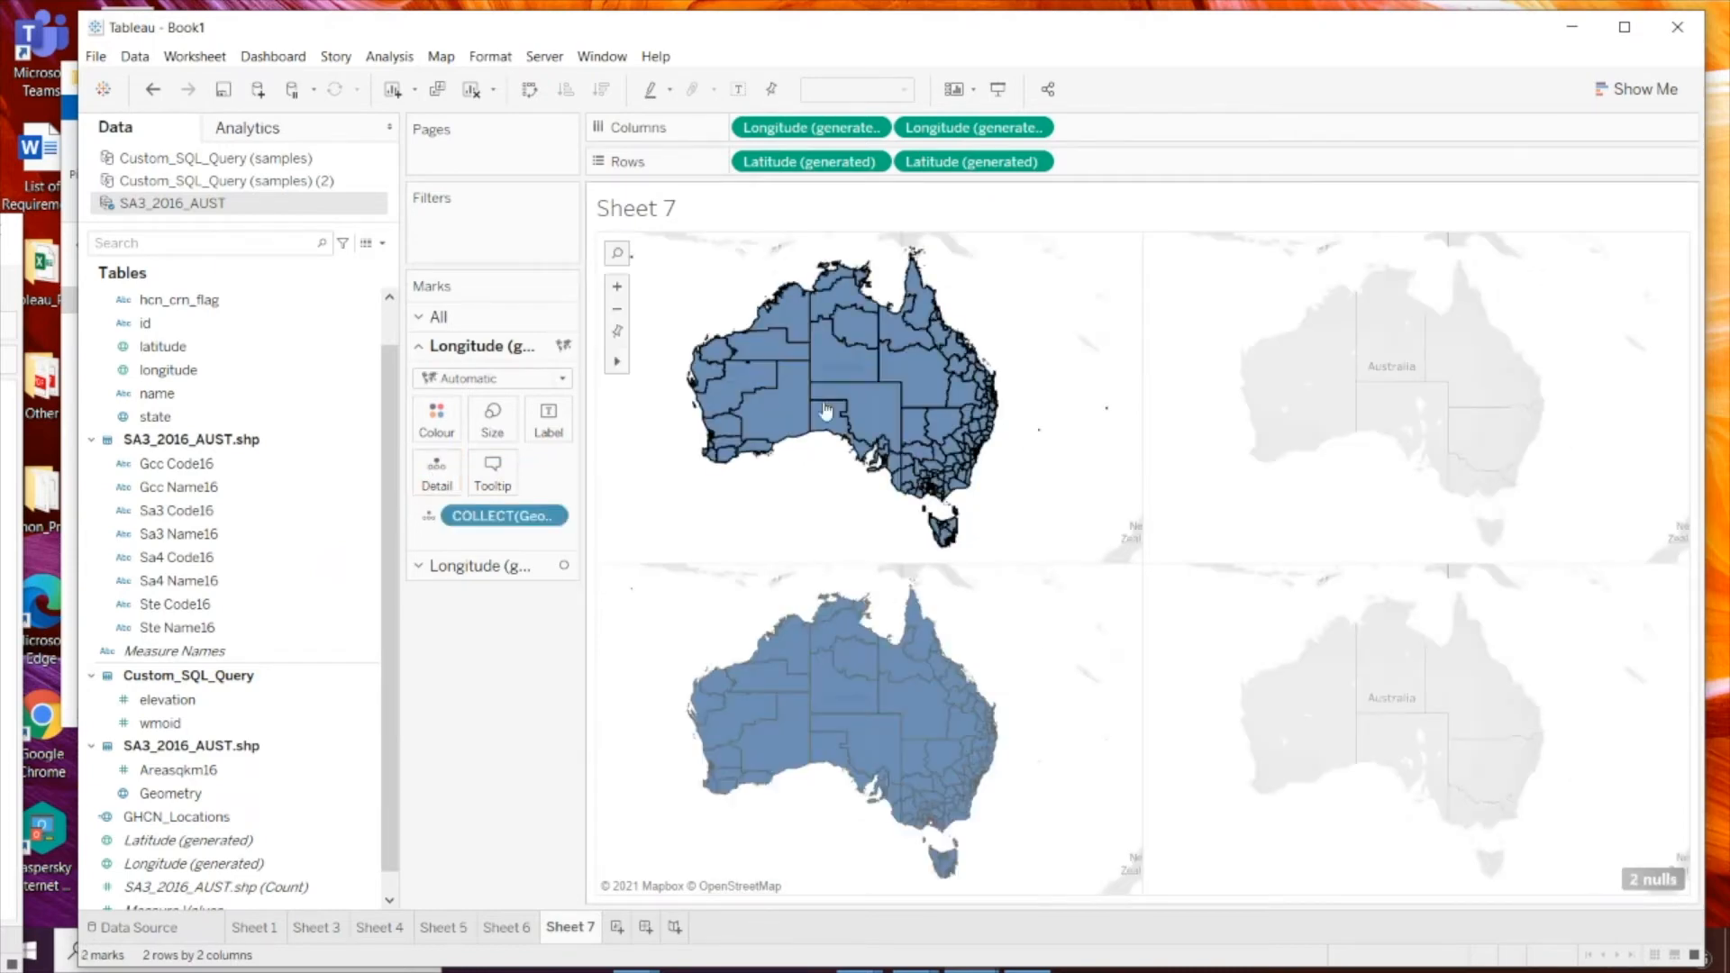
Step: Add GHCN_Locations as detail to the second longitude's marks and colour those marks orange
left_click(479, 566)
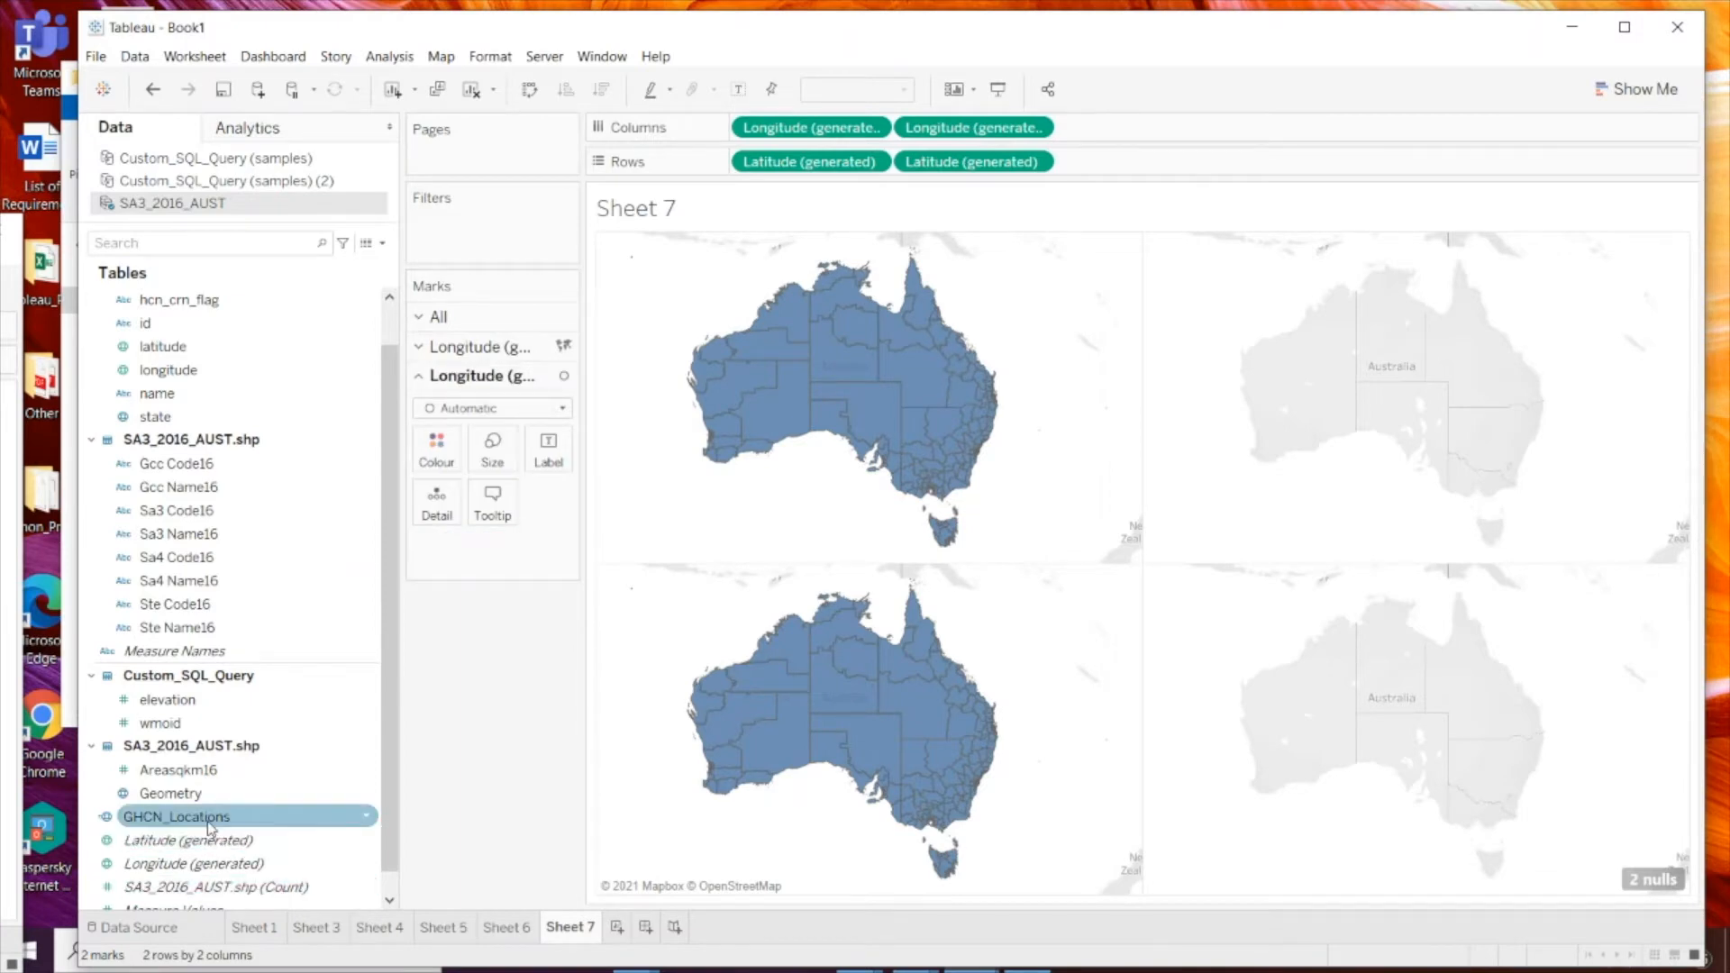
left_click_drag(206, 825, 441, 516)
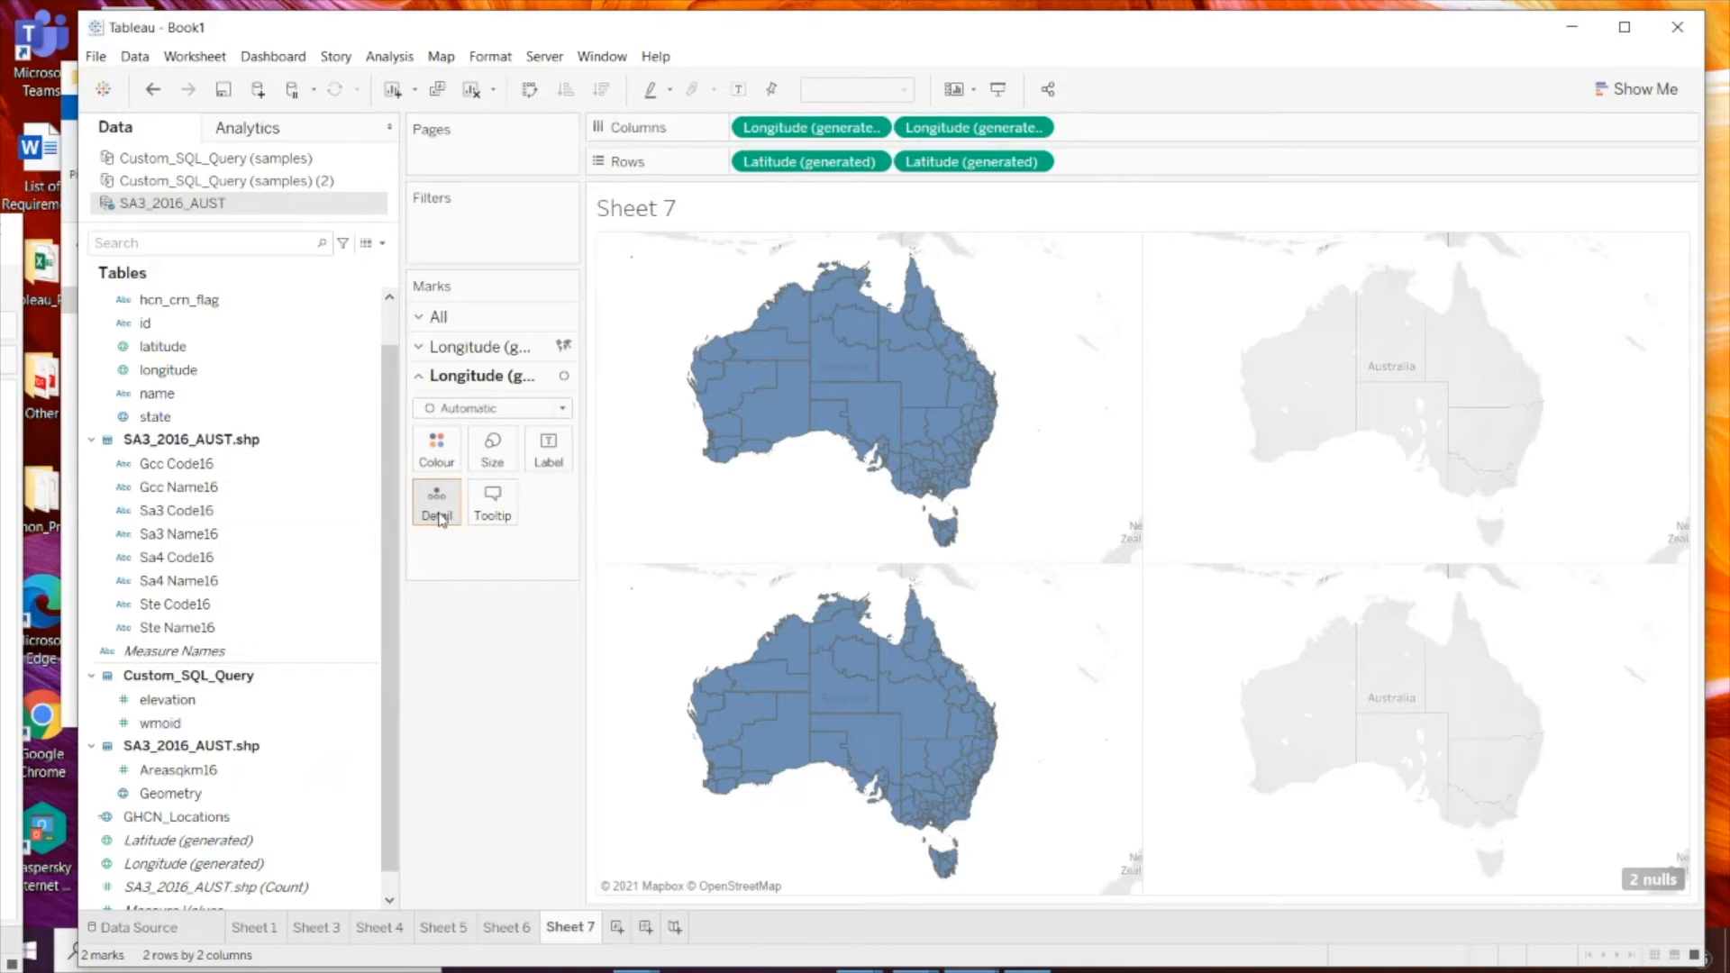
left_click_drag(442, 518, 441, 518)
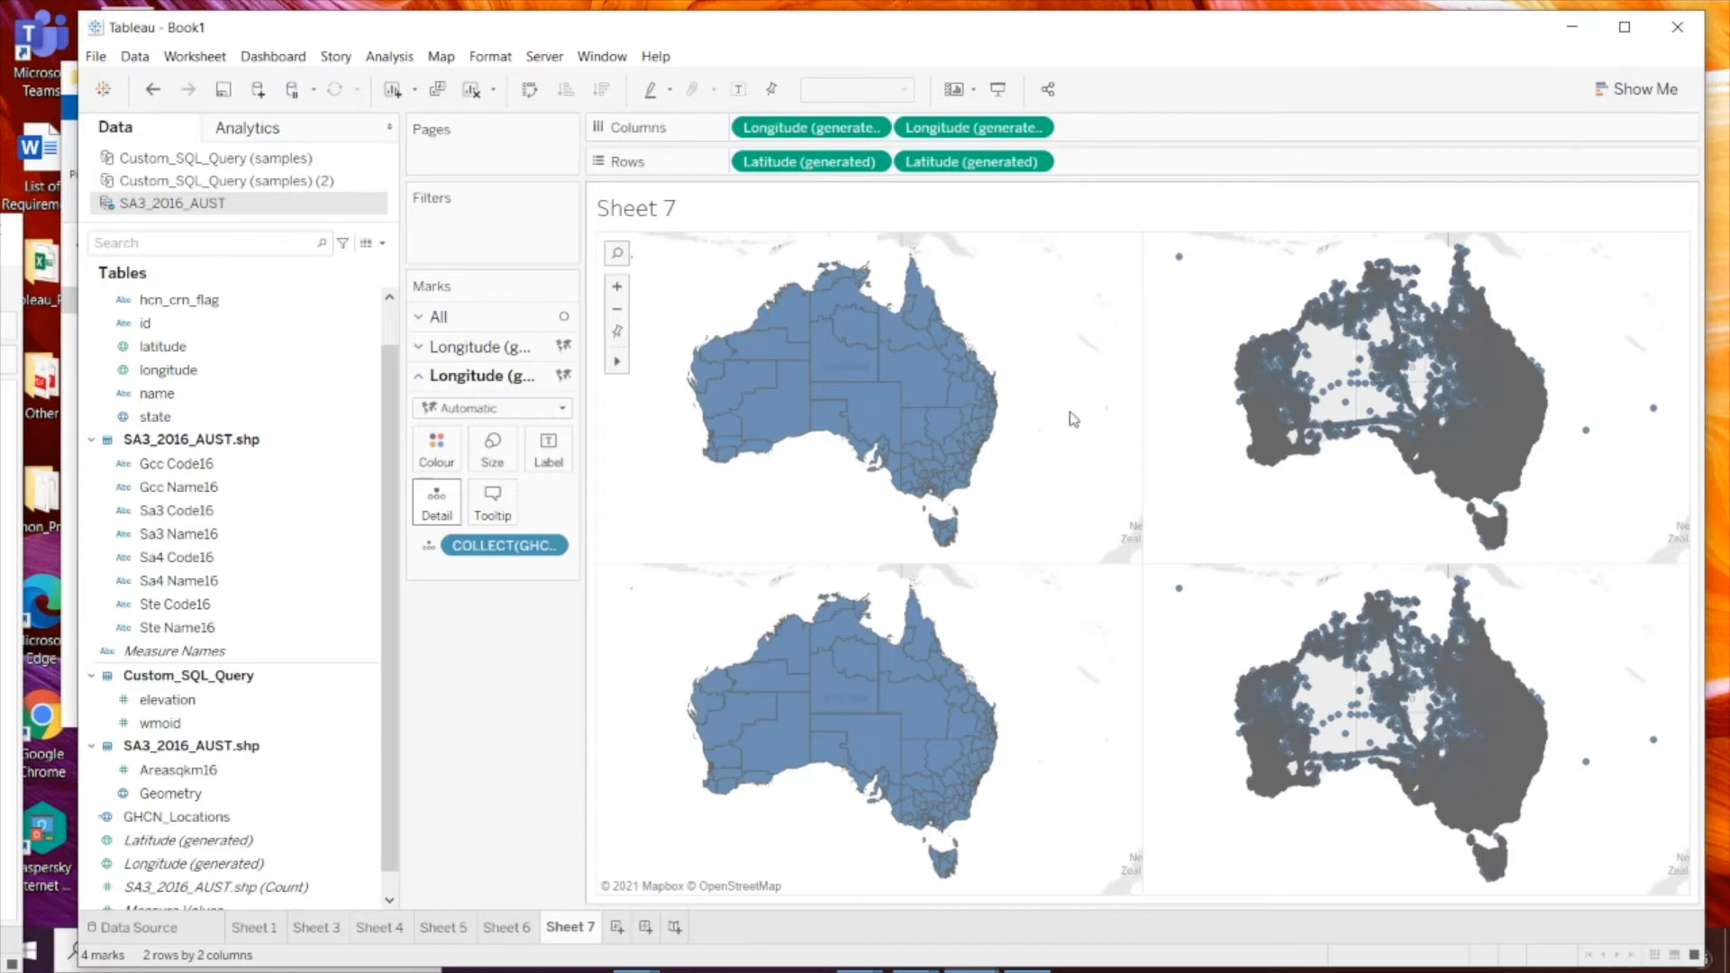
left_click(438, 448)
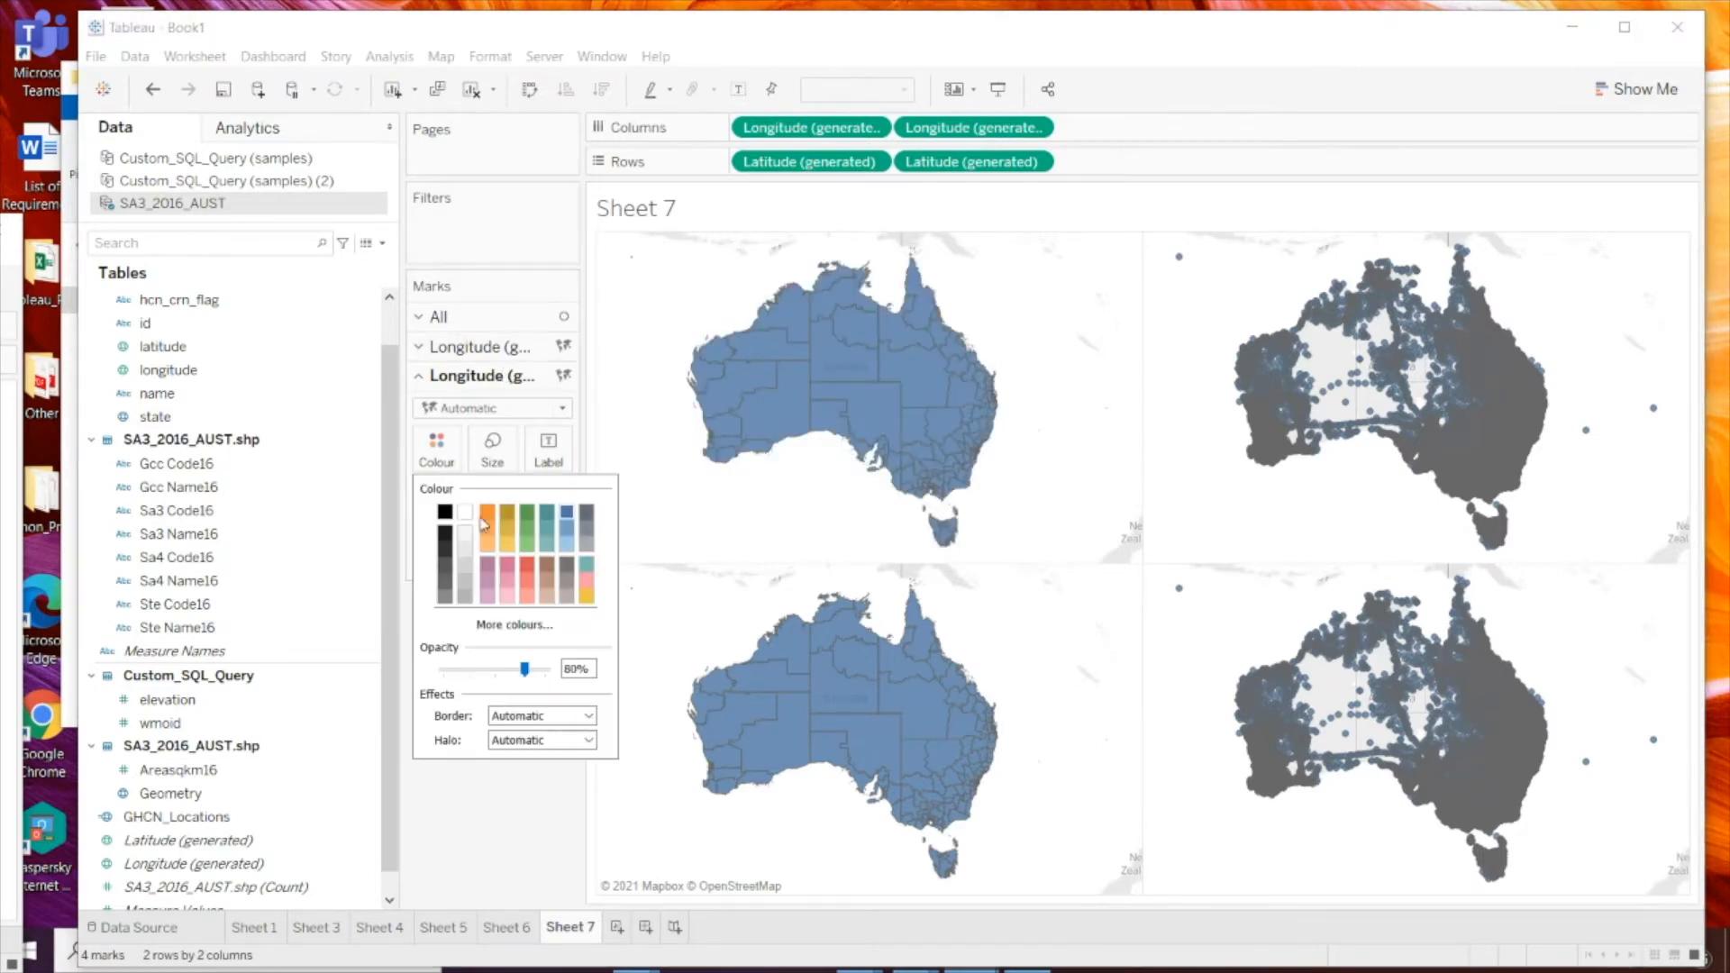
left_click(488, 515)
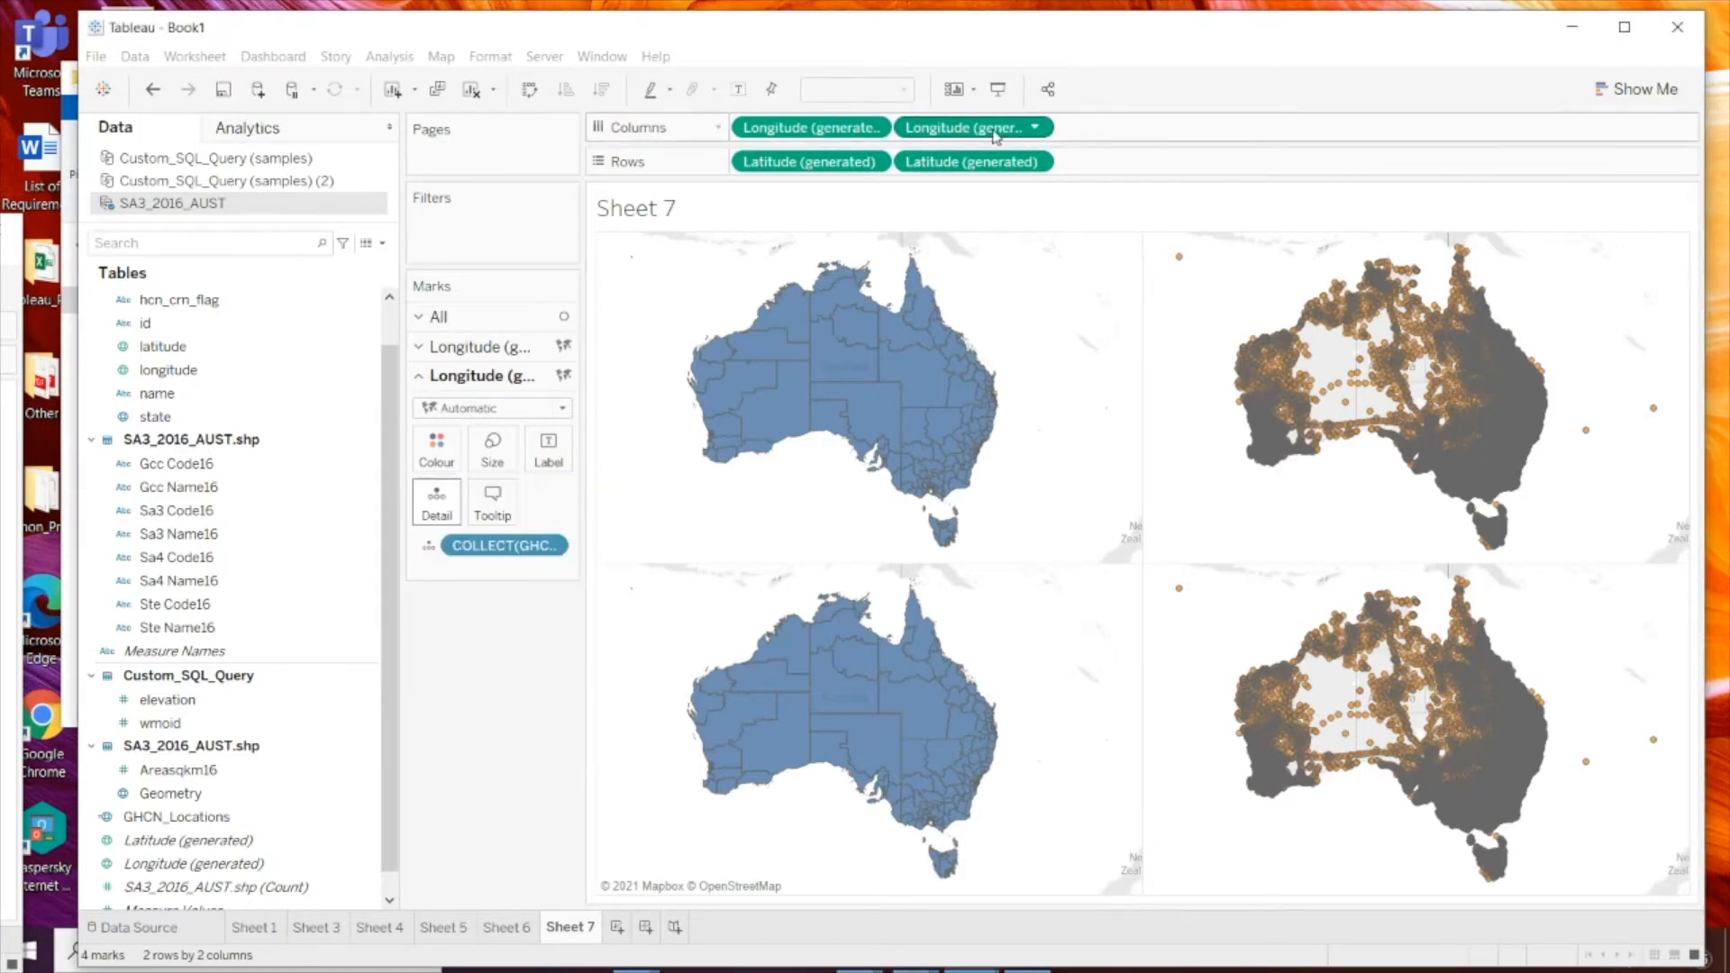
Step: Make the second longitude and the second latitude dual axis so the regions and stations overlay in one map
left_click(1034, 127)
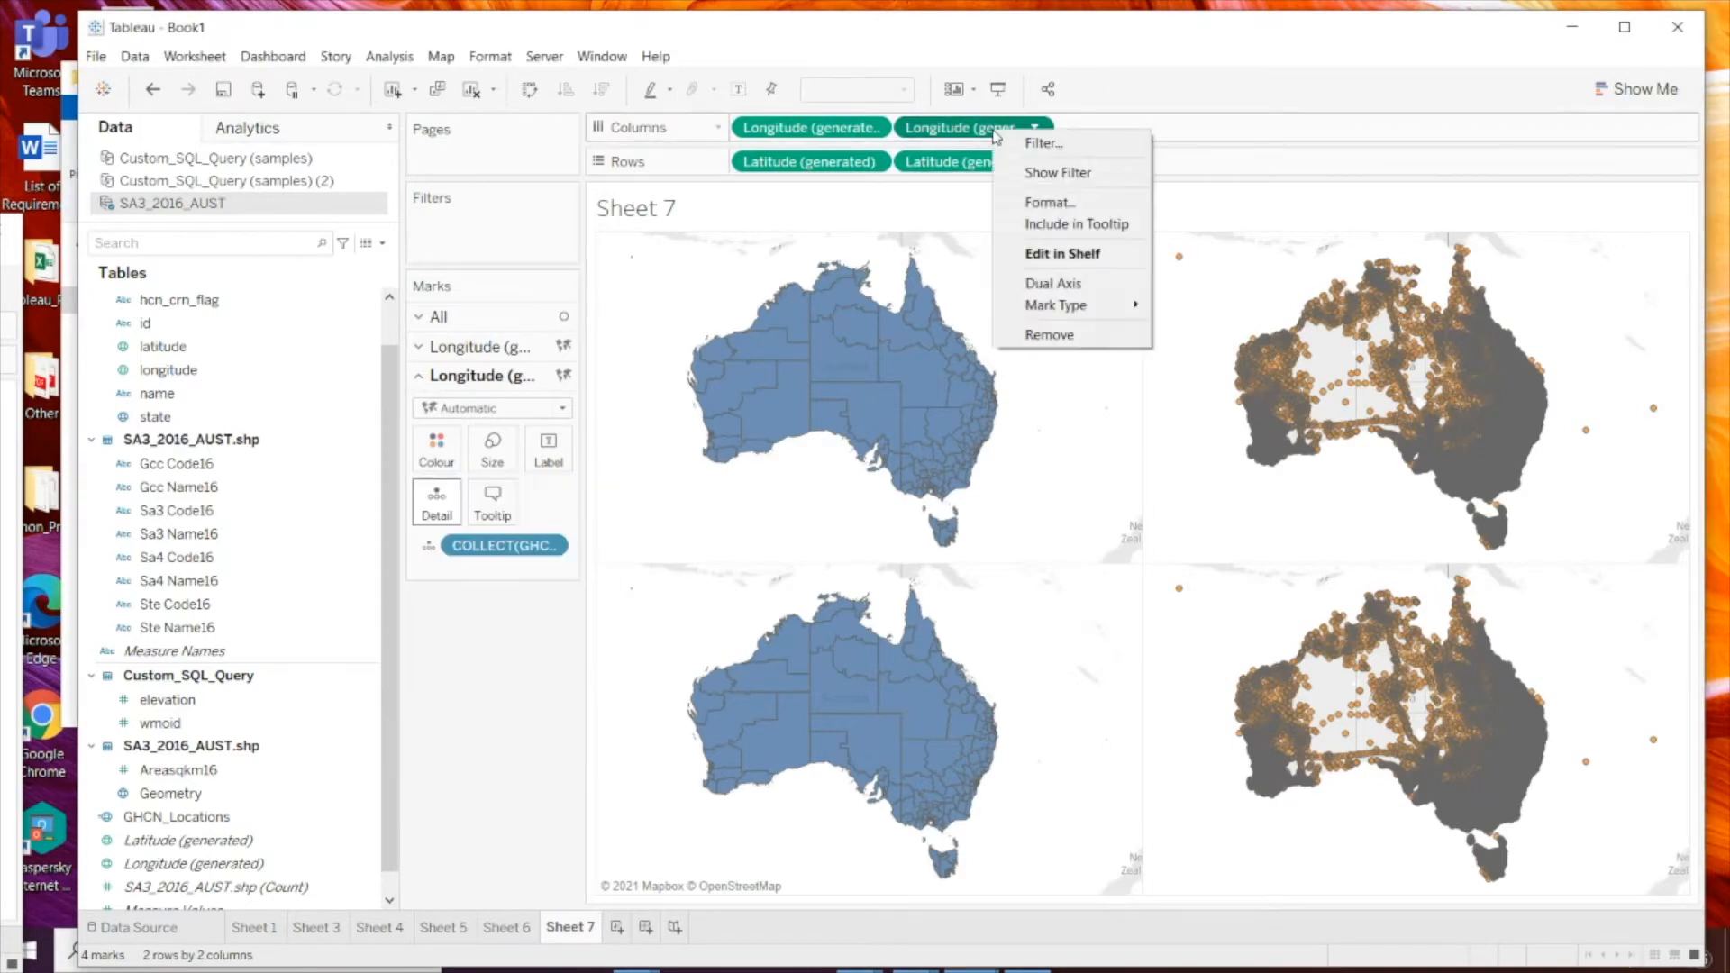
left_click(1063, 292)
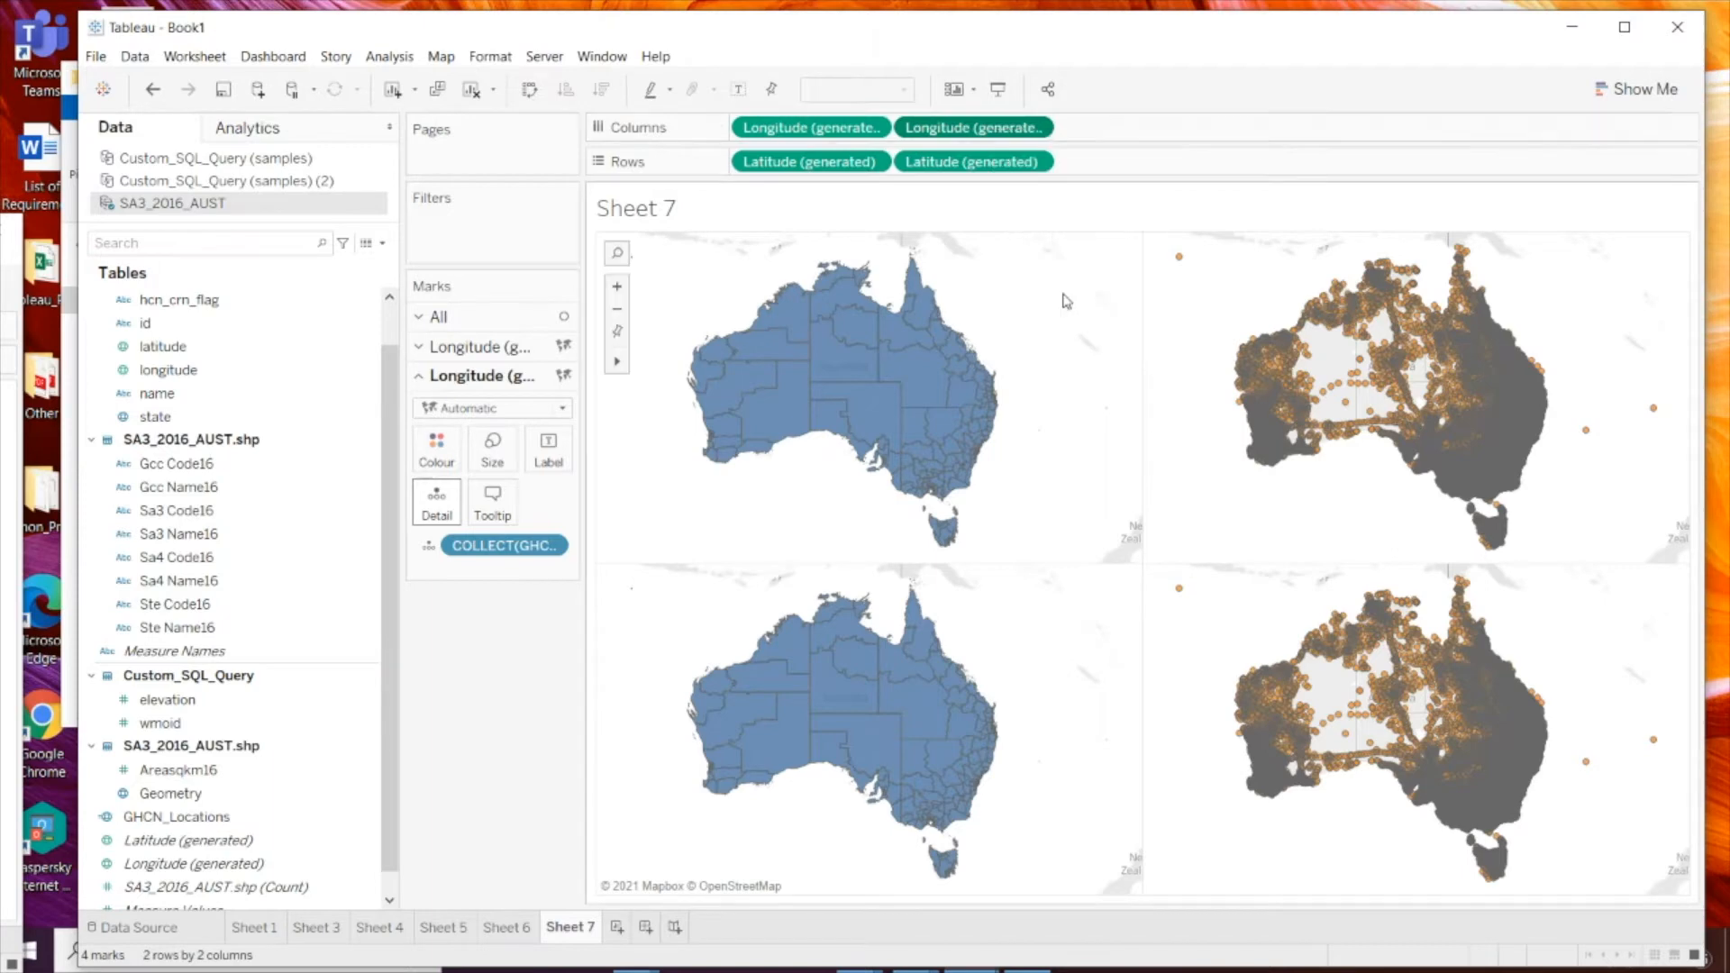
right_click(1006, 169)
left_click(1064, 322)
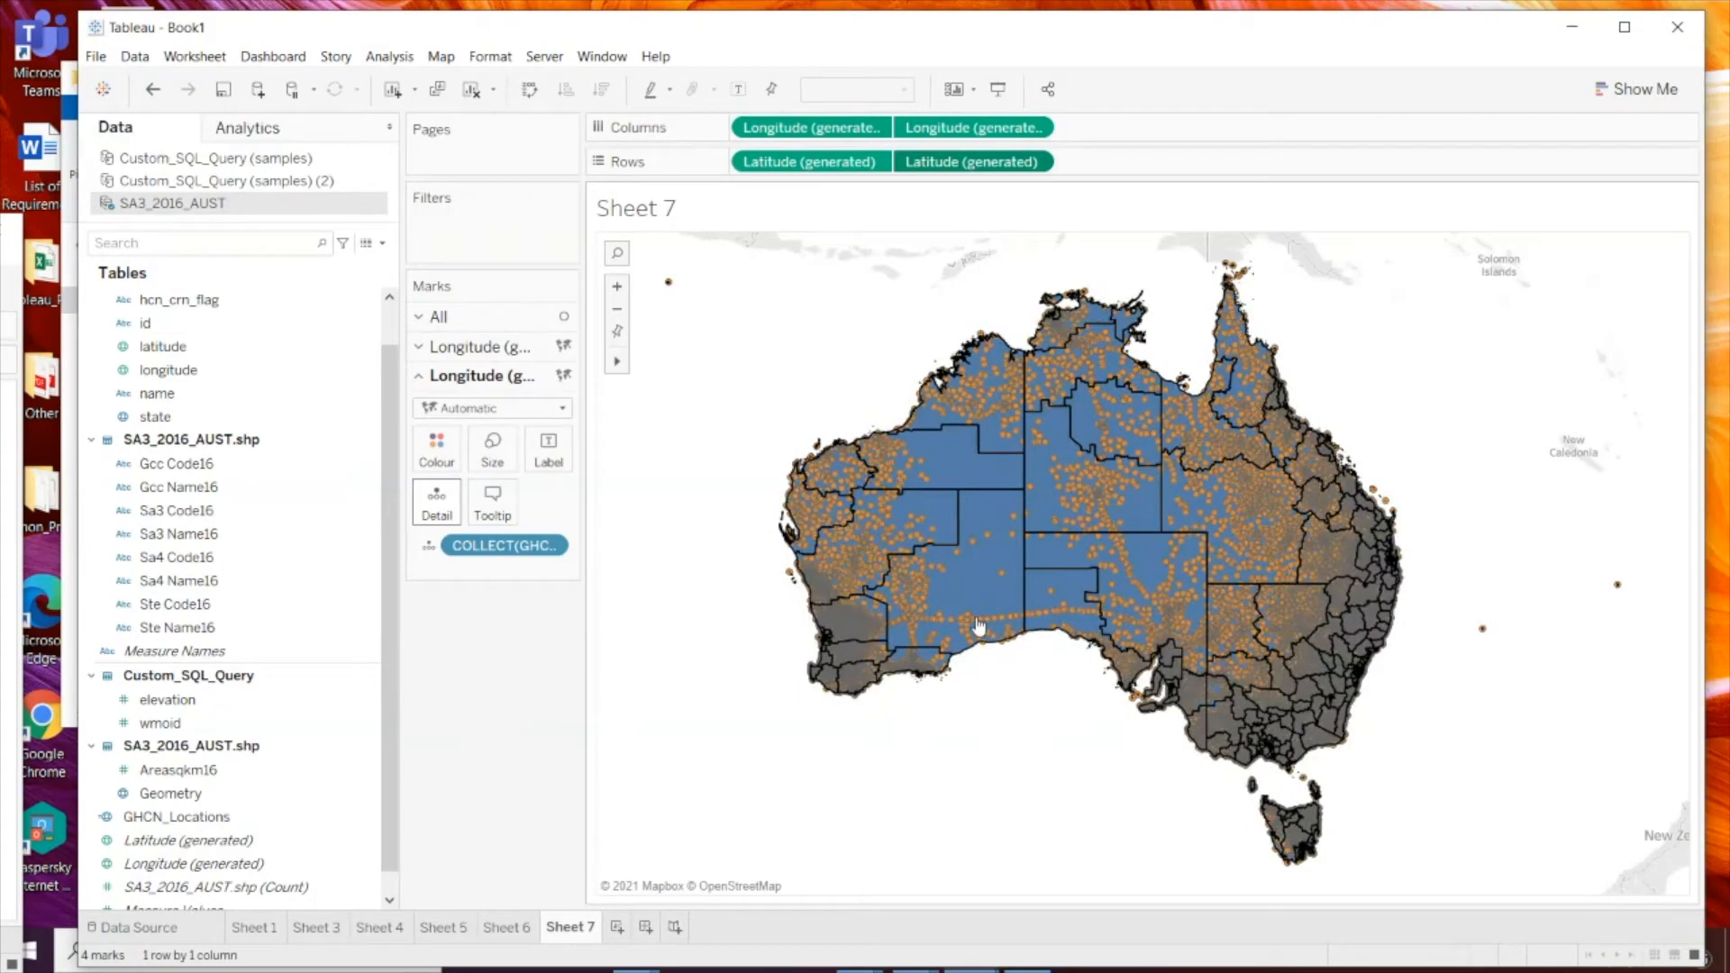
Step: Create a calculated field in SA3_2016_AUST with the formula COUNTD([id])
left_click(382, 242)
left_click(338, 261)
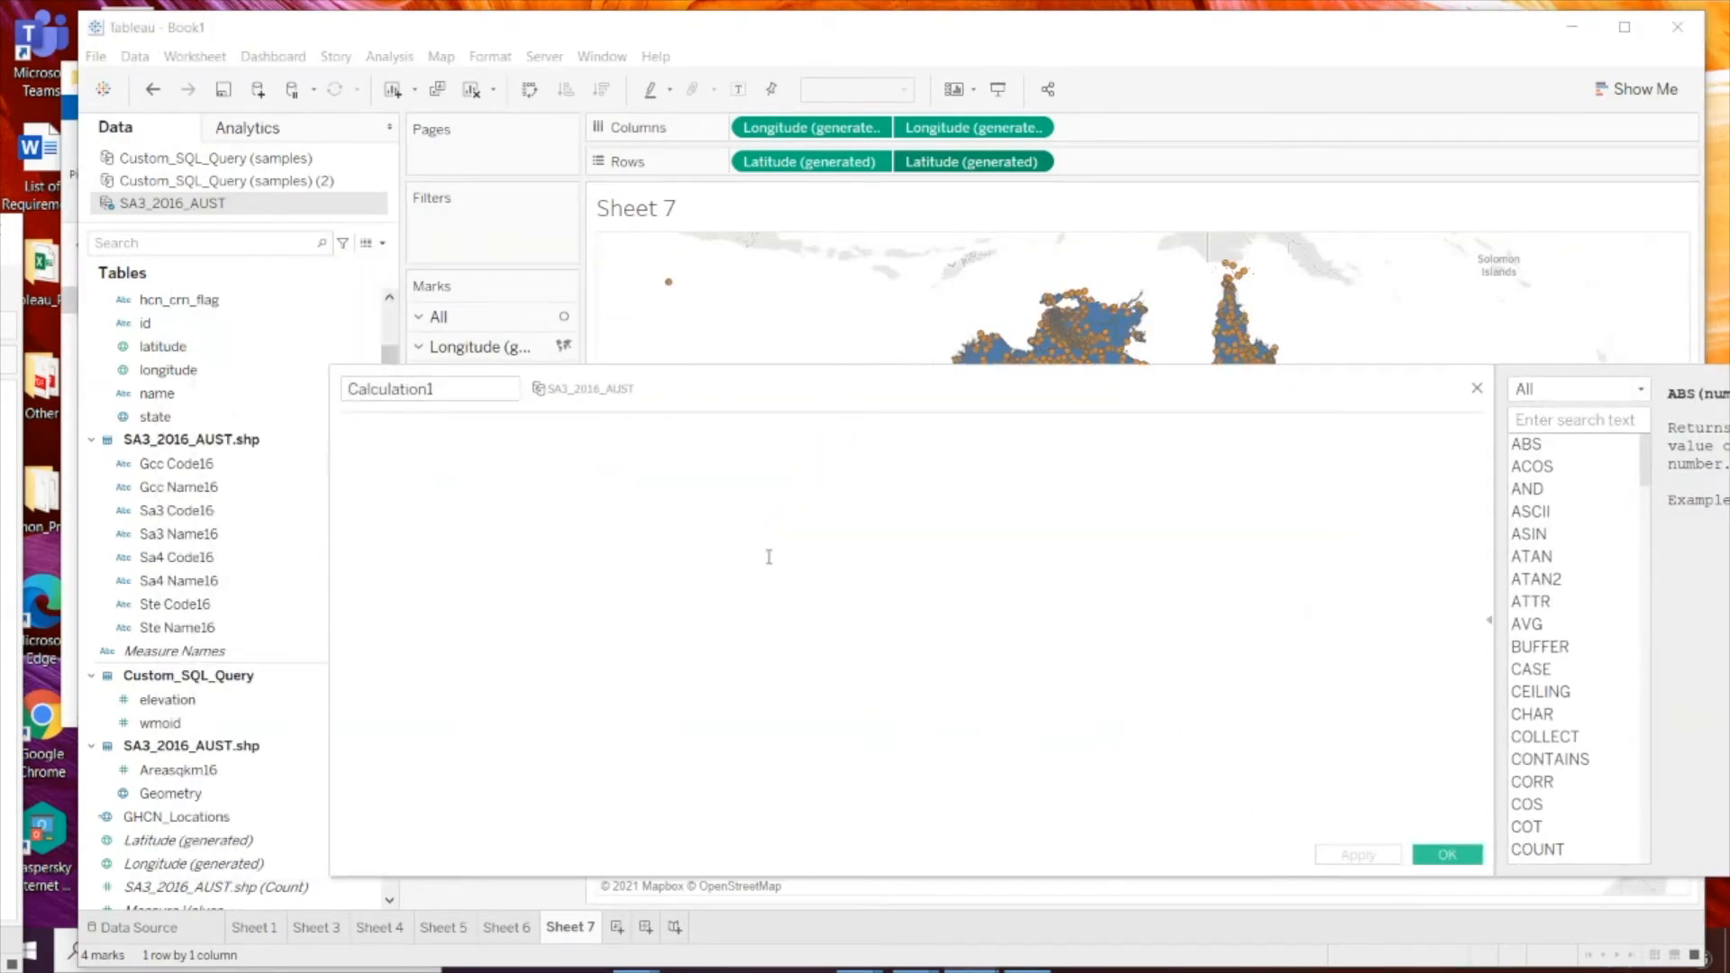
type("countd")
key("Return")
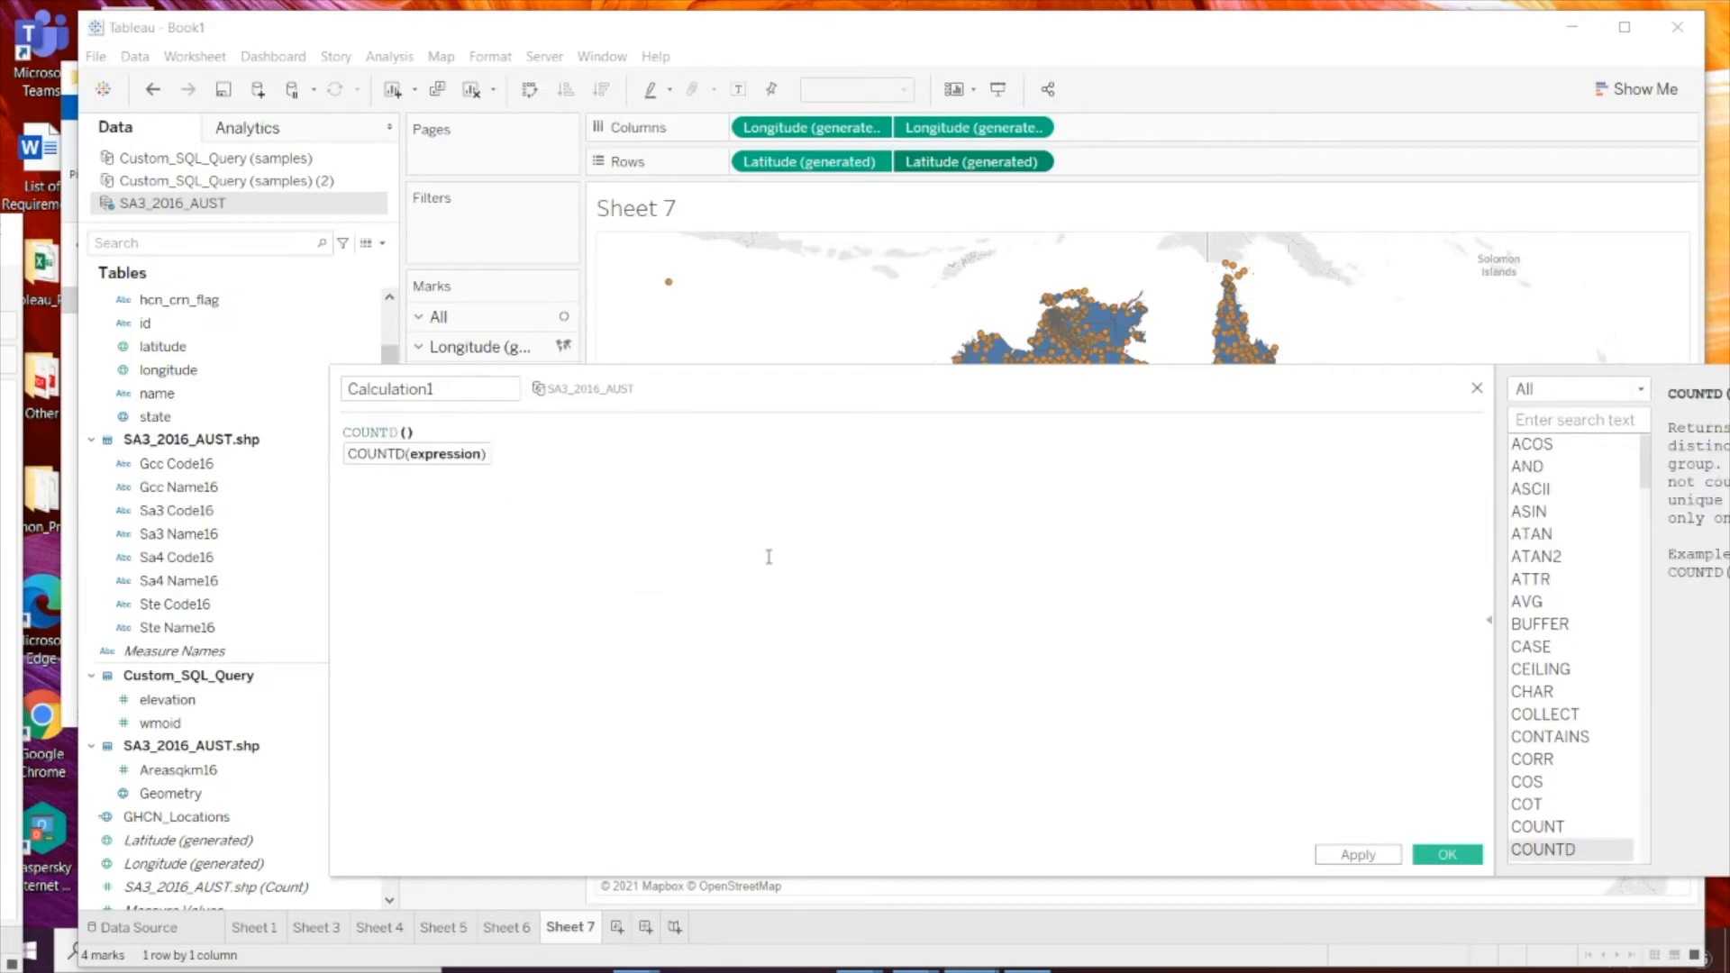
type("id")
key("Return")
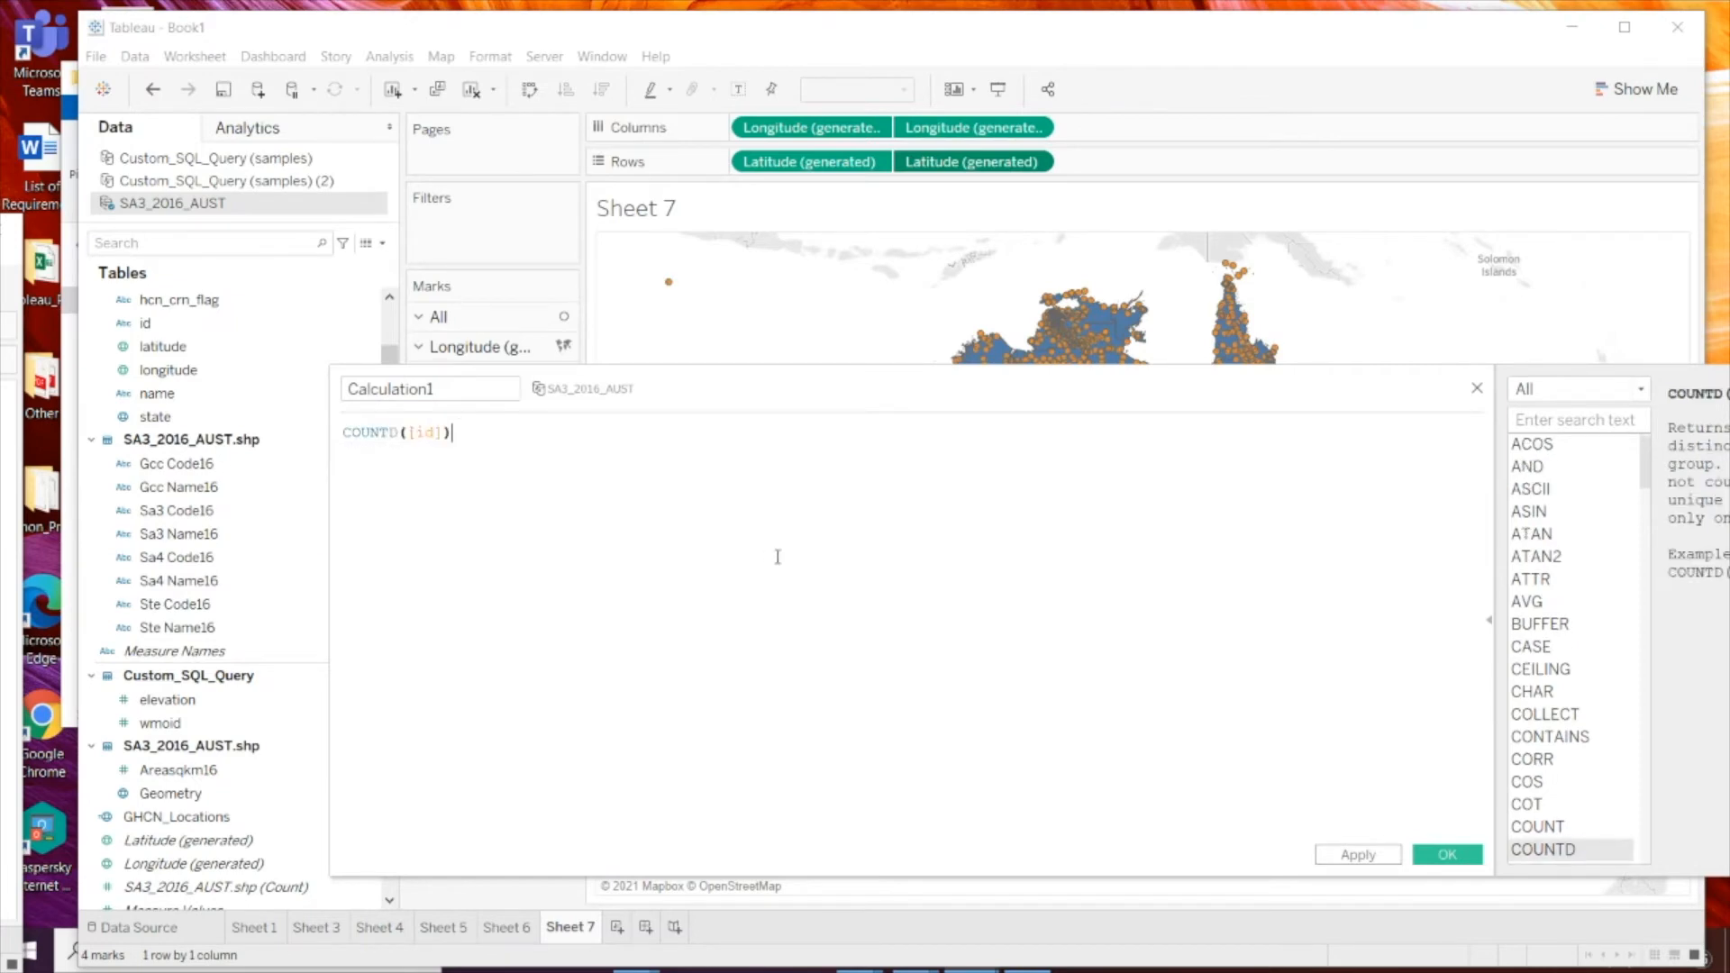
left_click(1378, 856)
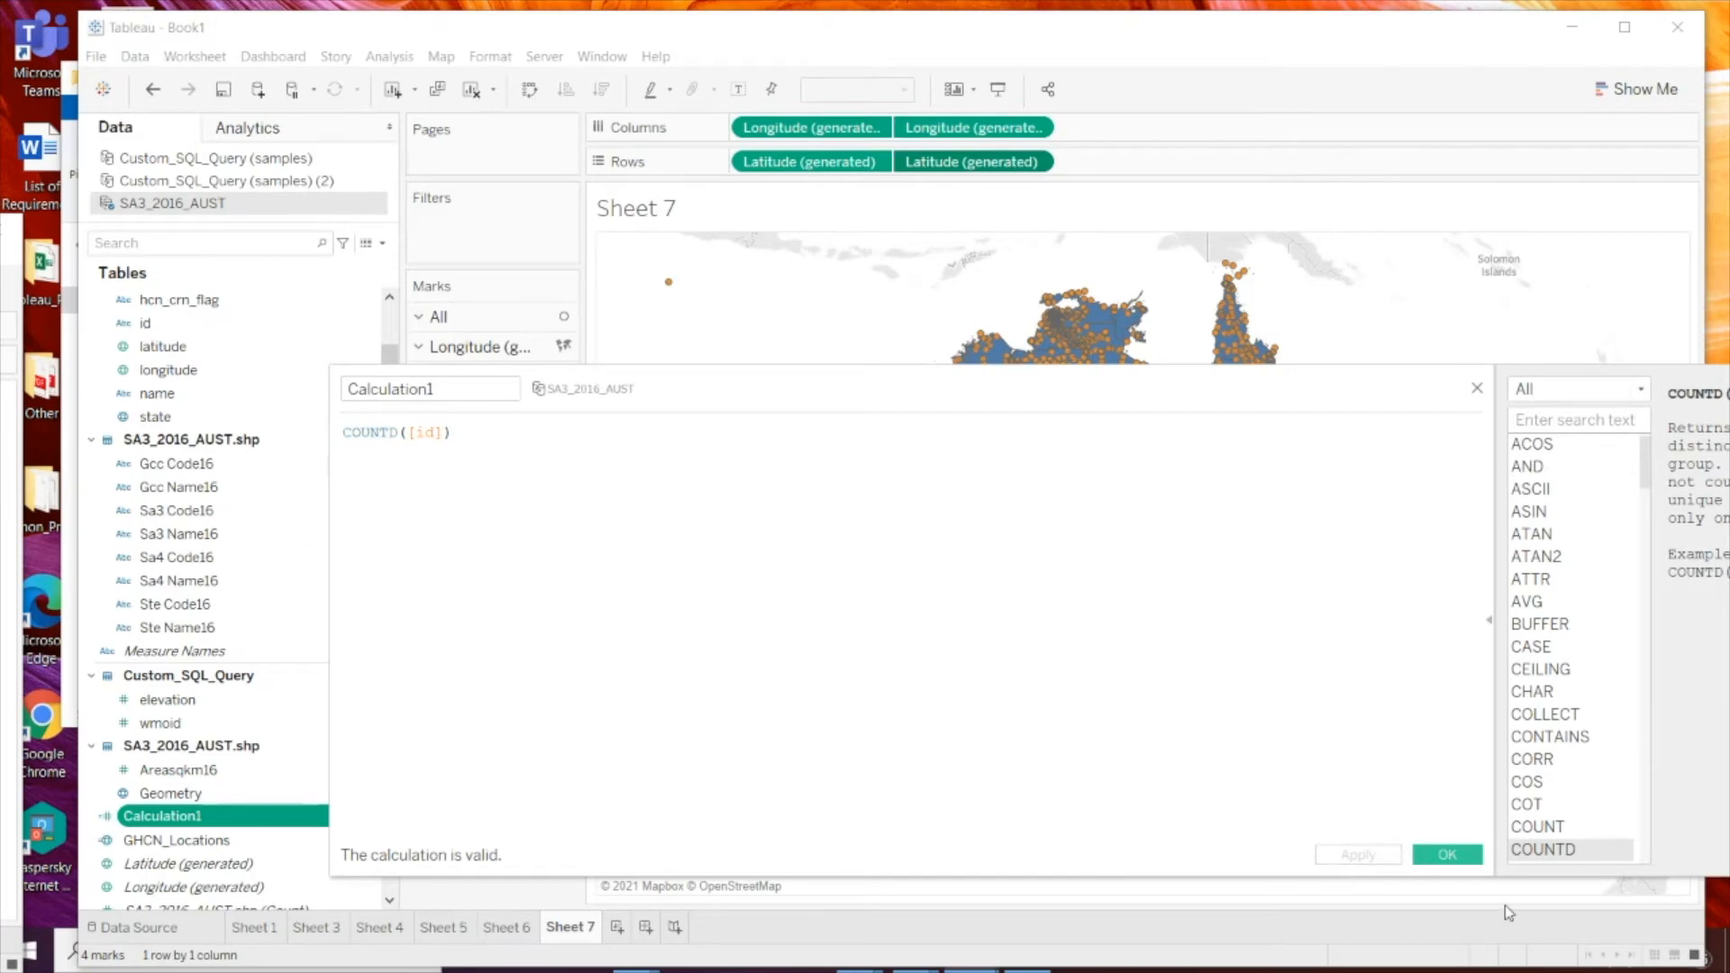
left_click(1473, 859)
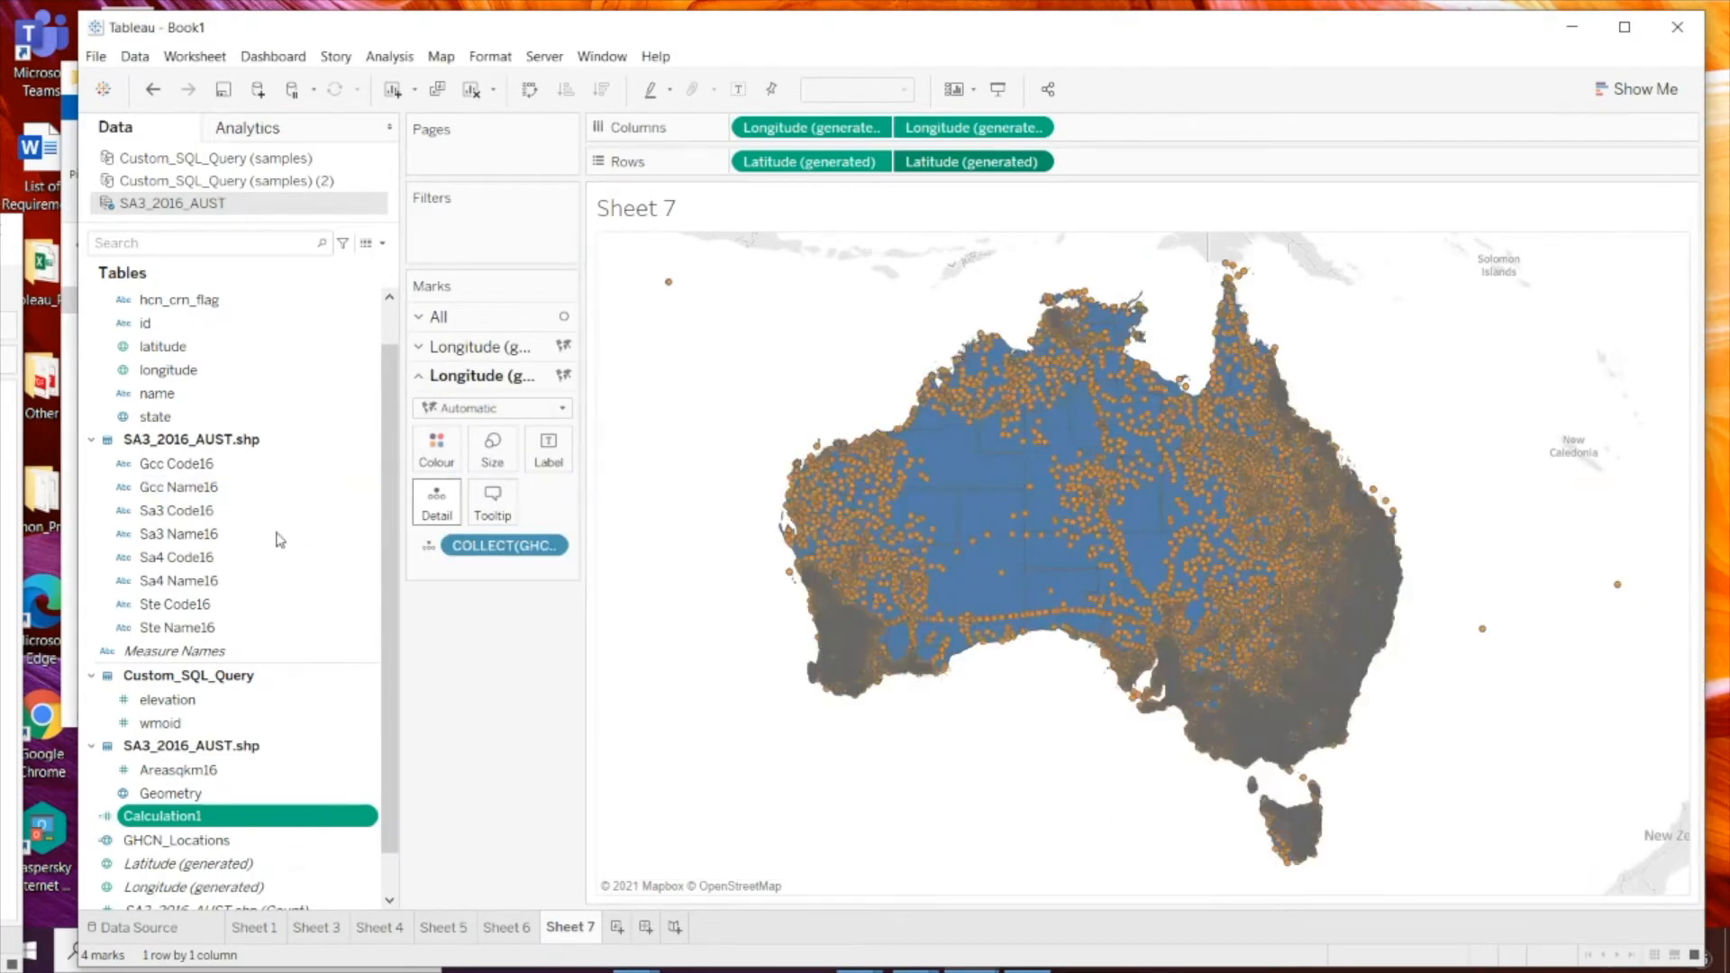
Step: Add the distinct id count calculation as detail to the first longitude's marks
left_click_drag(581, 526, 532, 402)
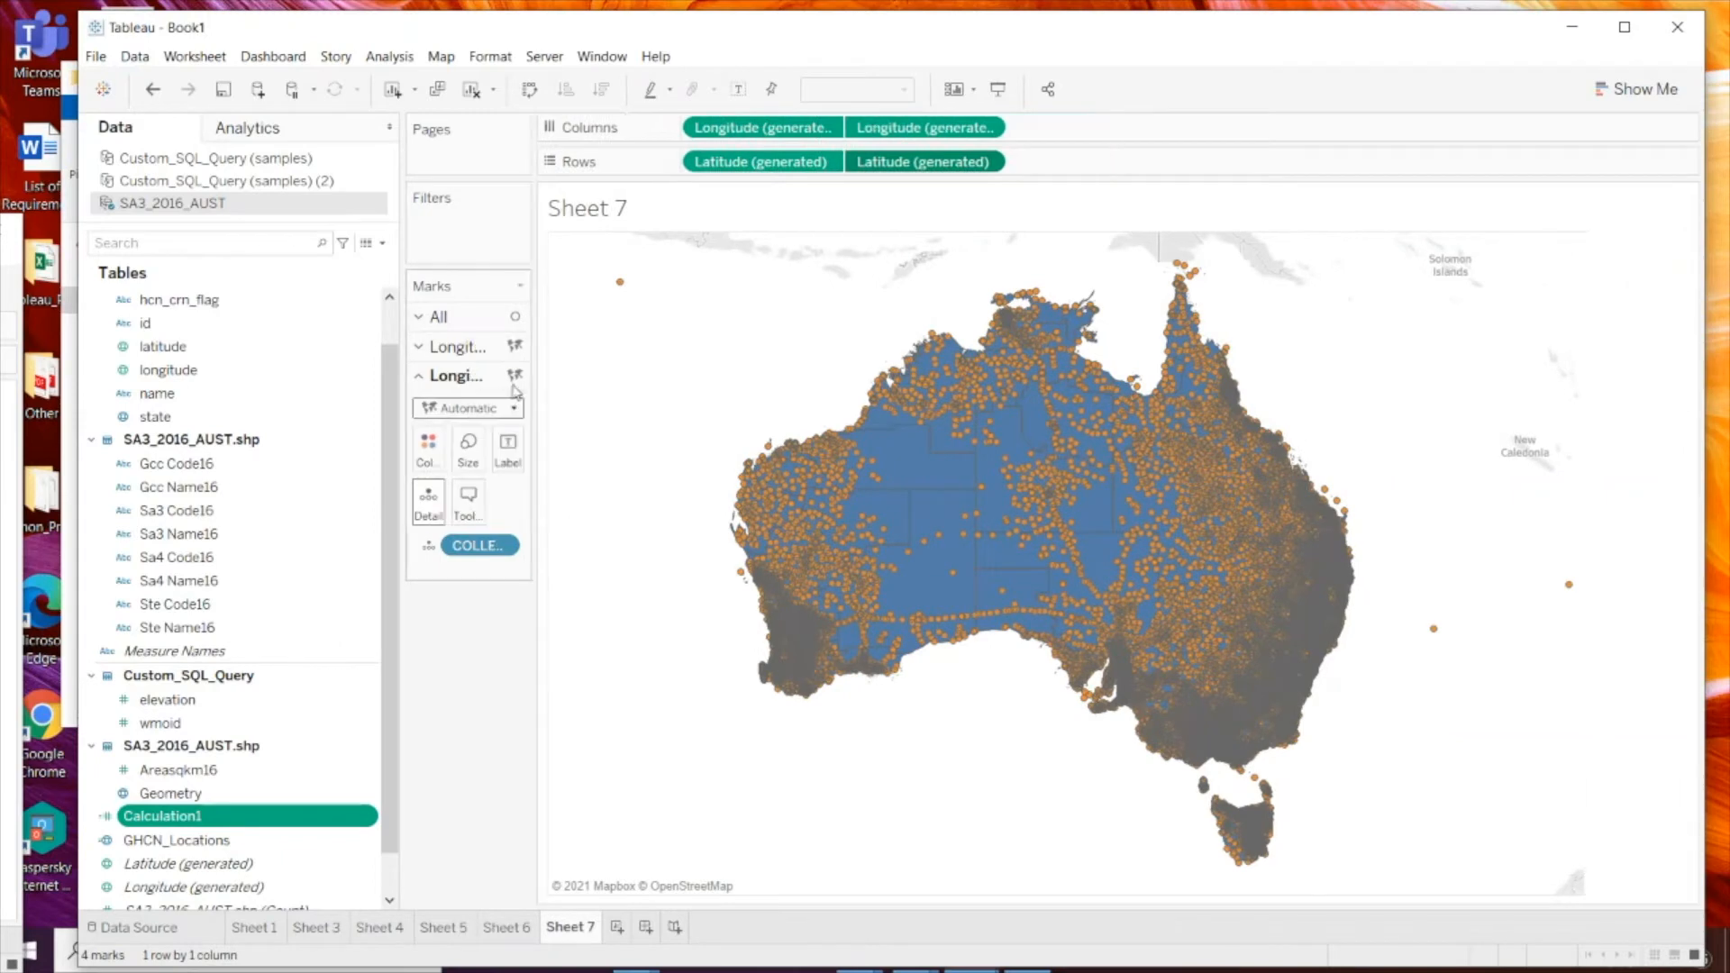
left_click(473, 346)
left_click_drag(534, 480, 601, 538)
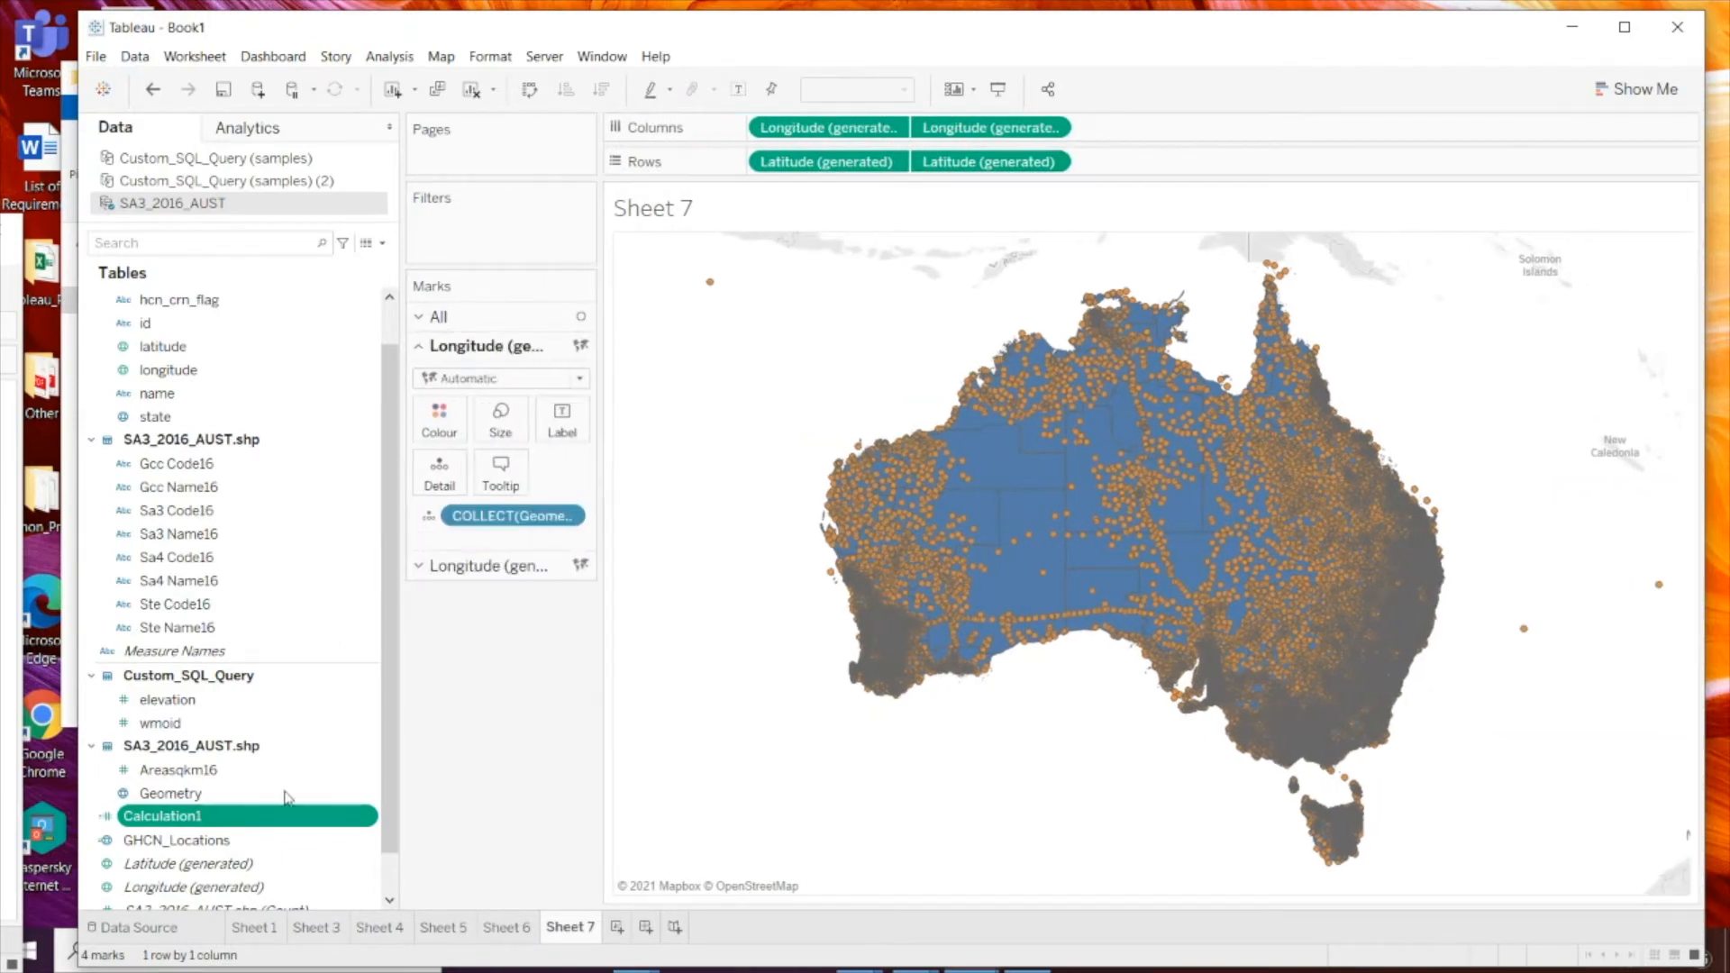
left_click_drag(157, 834, 423, 482)
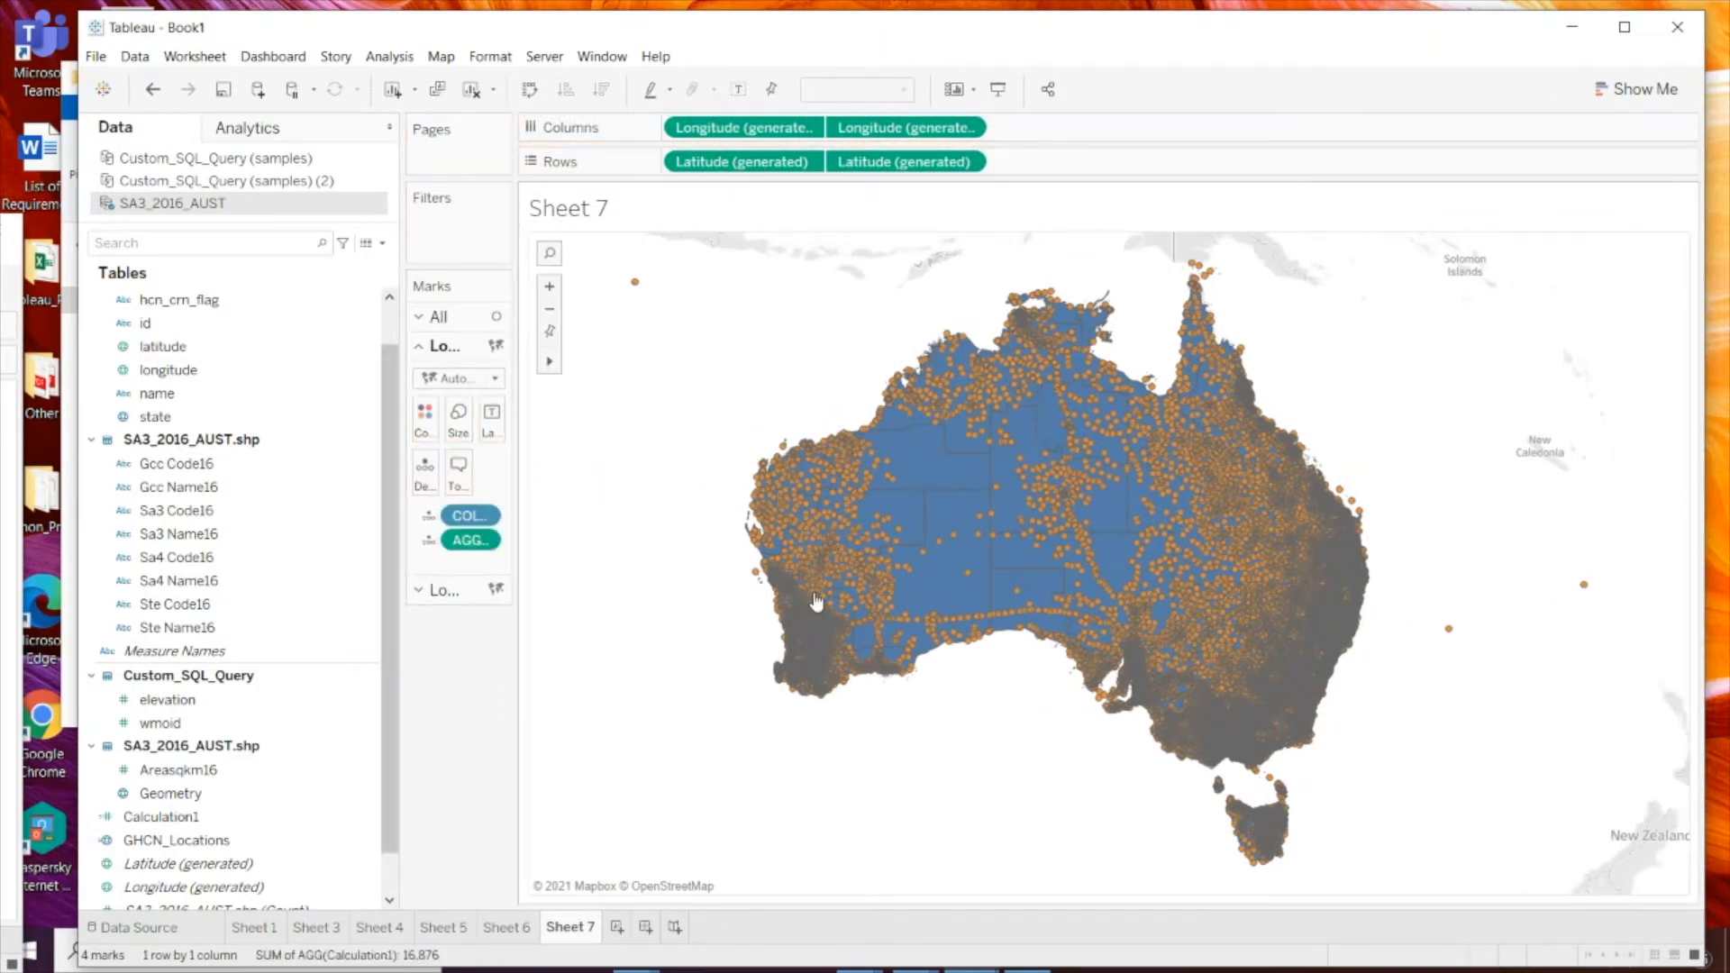
mouse_move(945, 595)
Step: Add Sa3 Name16 as detail to the first longitude's marks and check the station counts of the Goldfields, Mid West and East Pilbara regions
left_click_drag(149, 325, 186, 346)
left_click(209, 539)
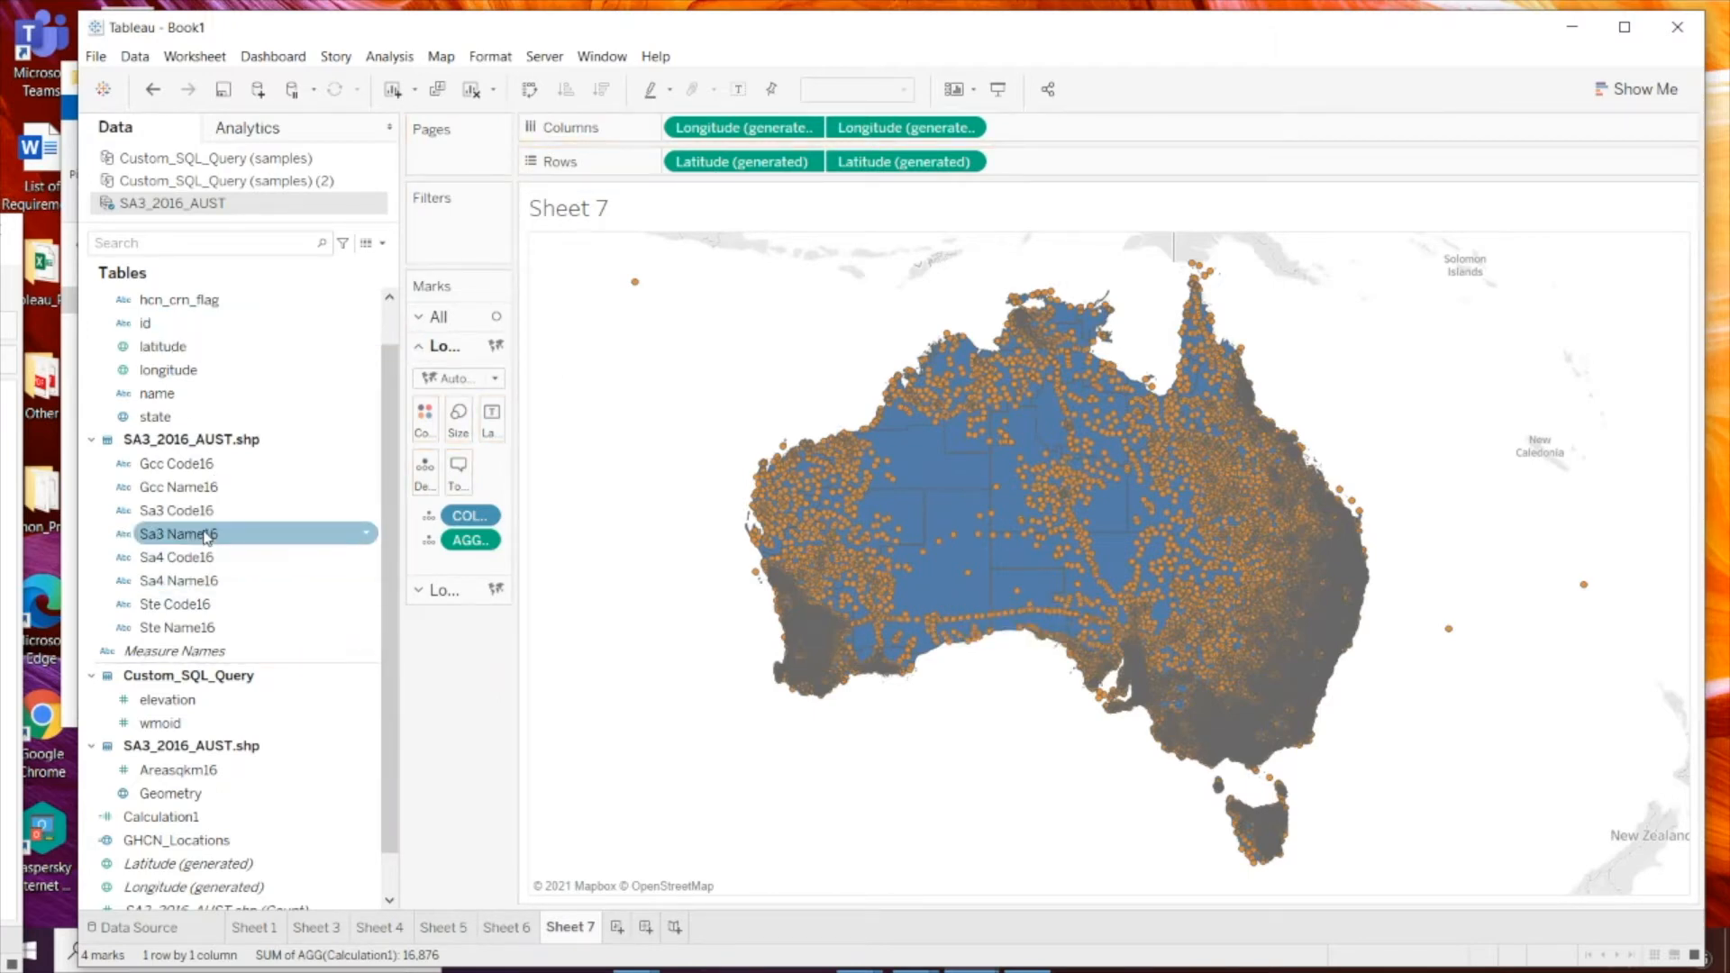
left_click_drag(206, 537, 506, 494)
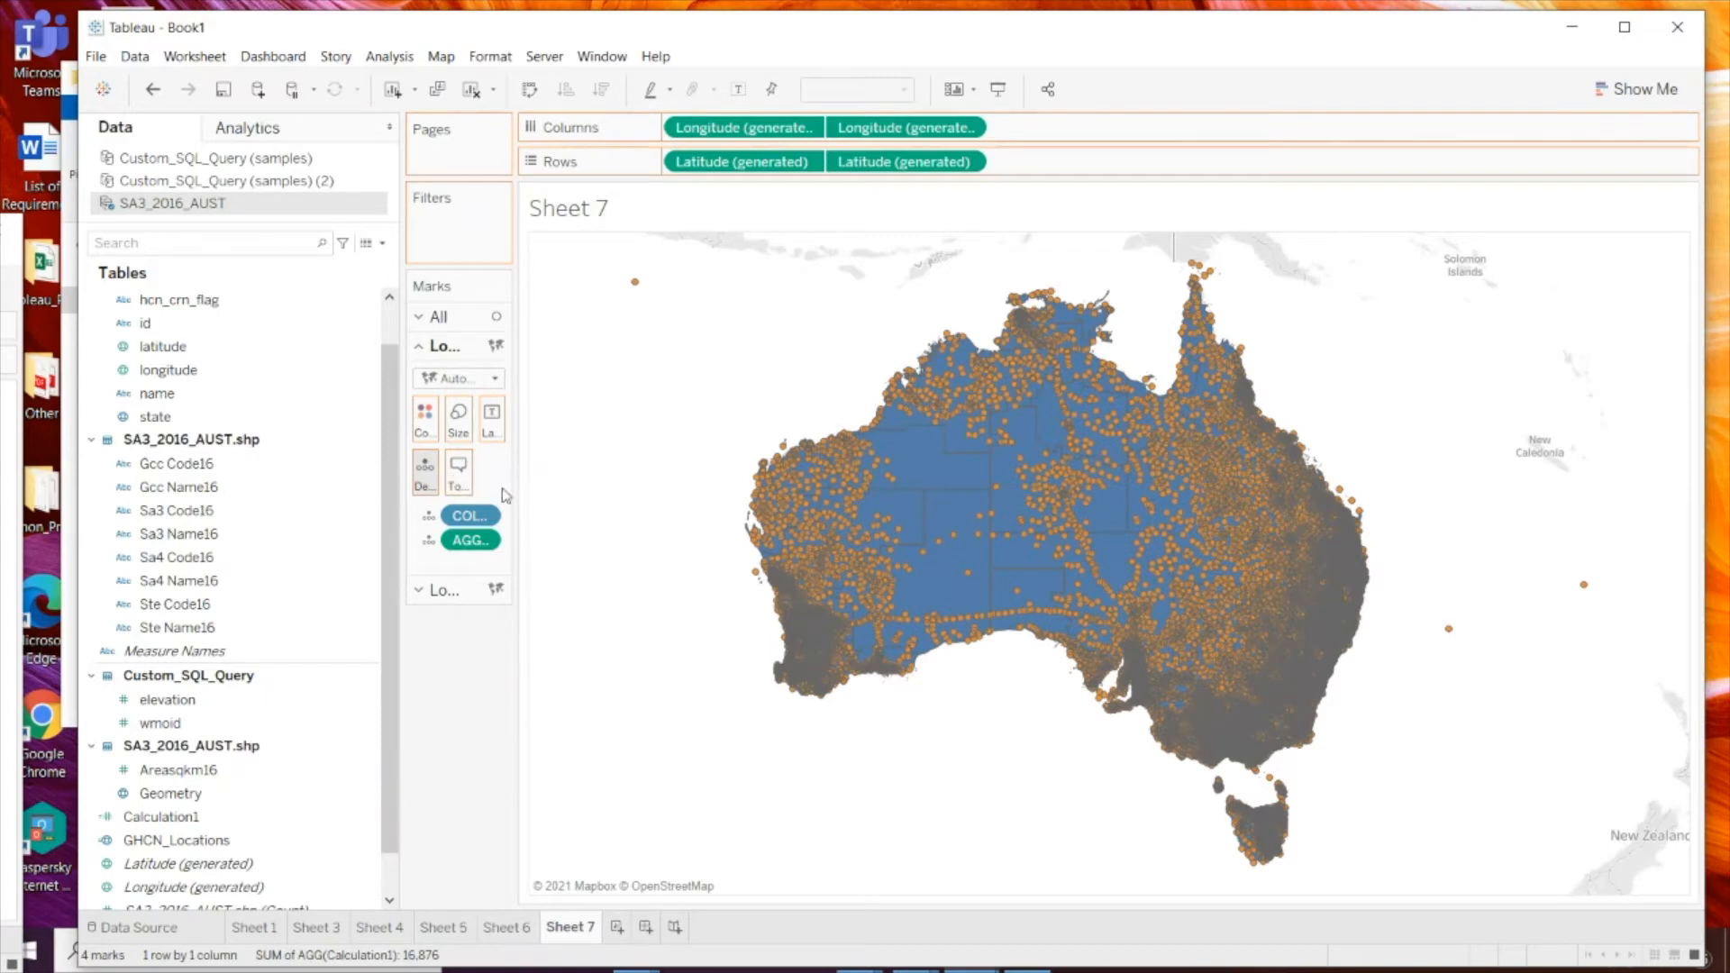
left_click_drag(954, 854, 958, 586)
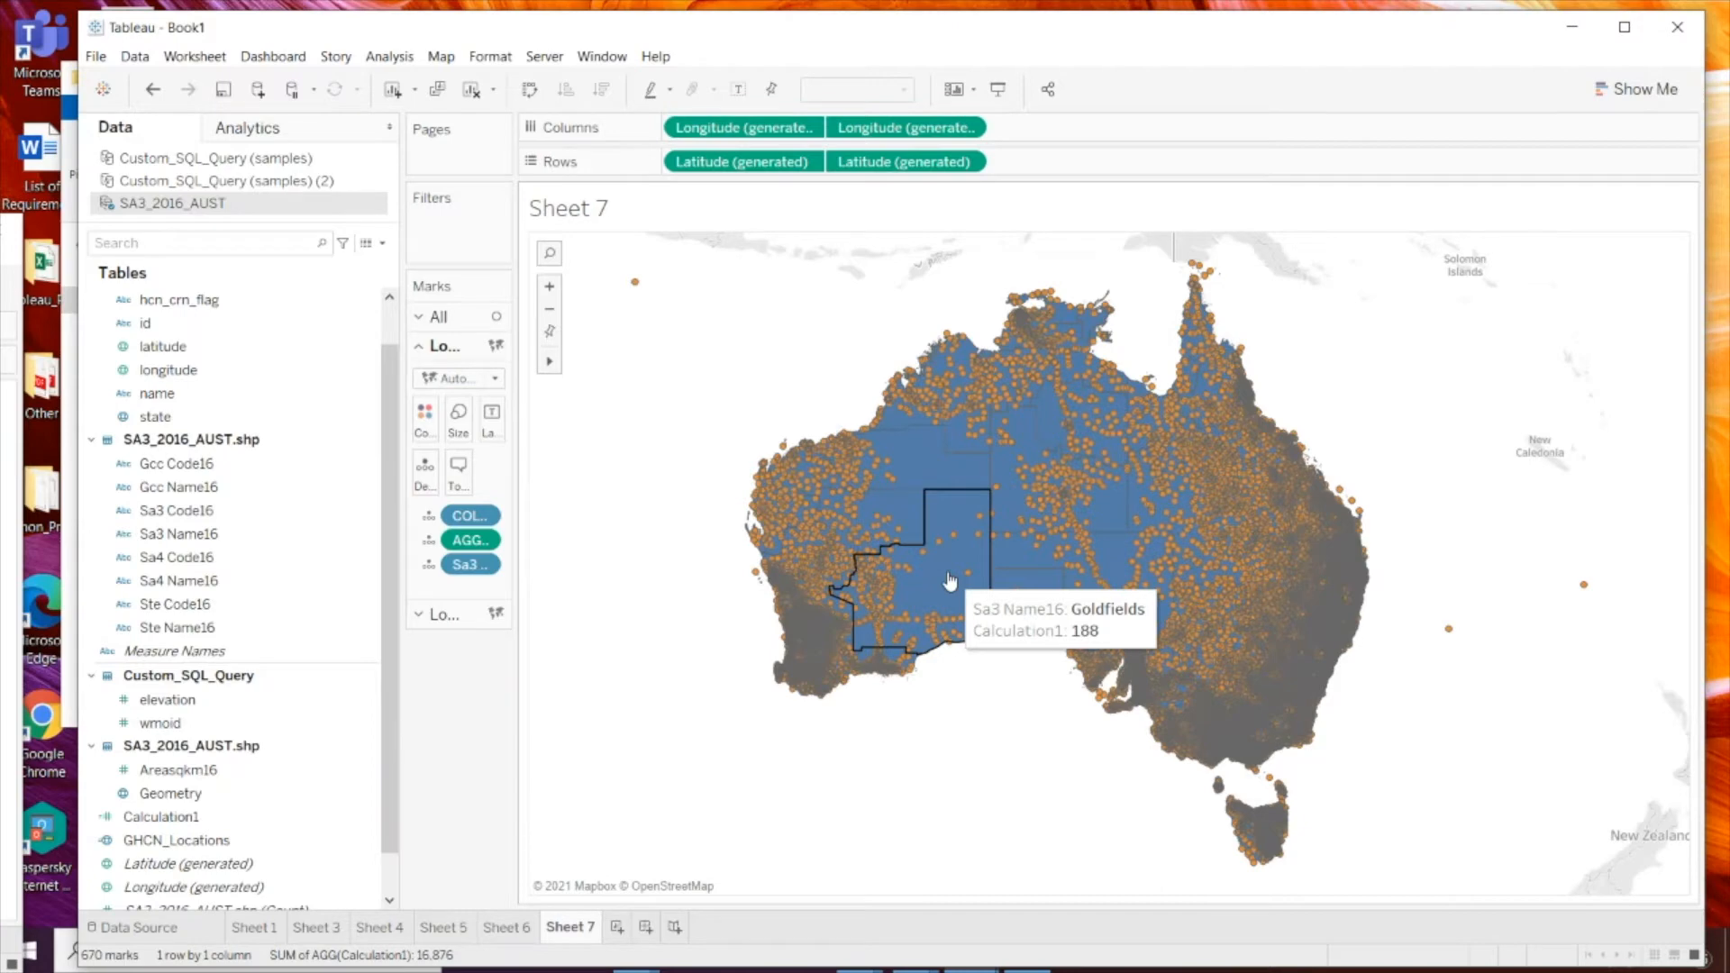
mouse_move(896, 536)
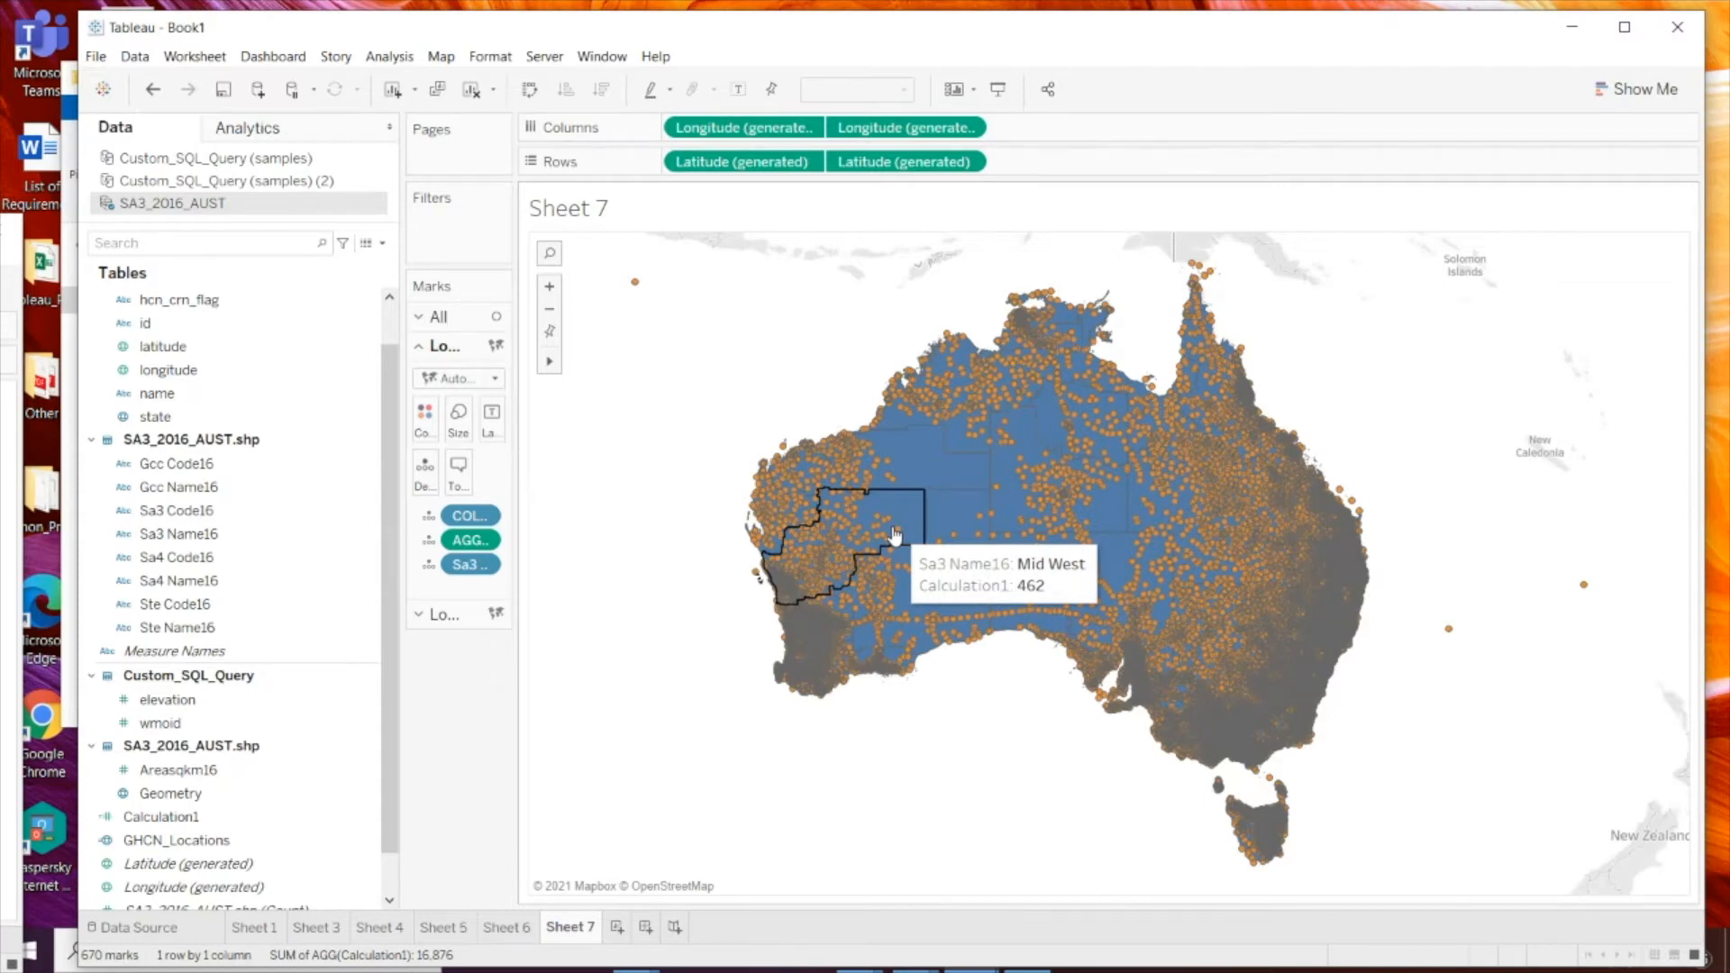
mouse_move(887, 476)
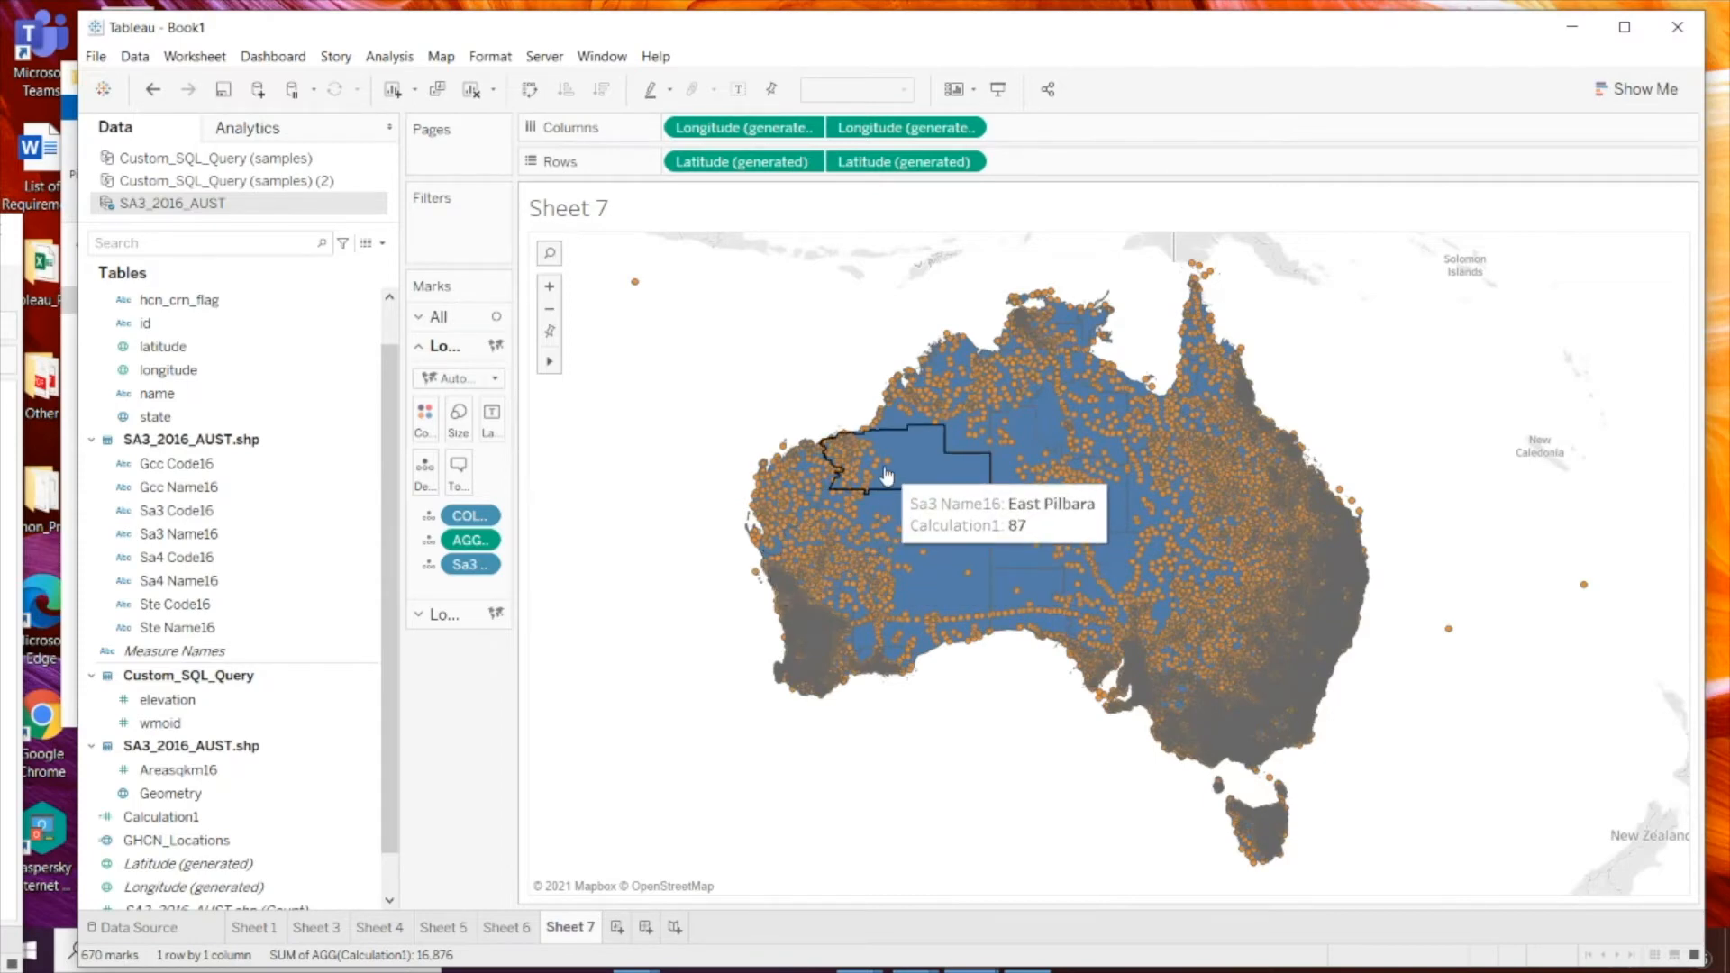
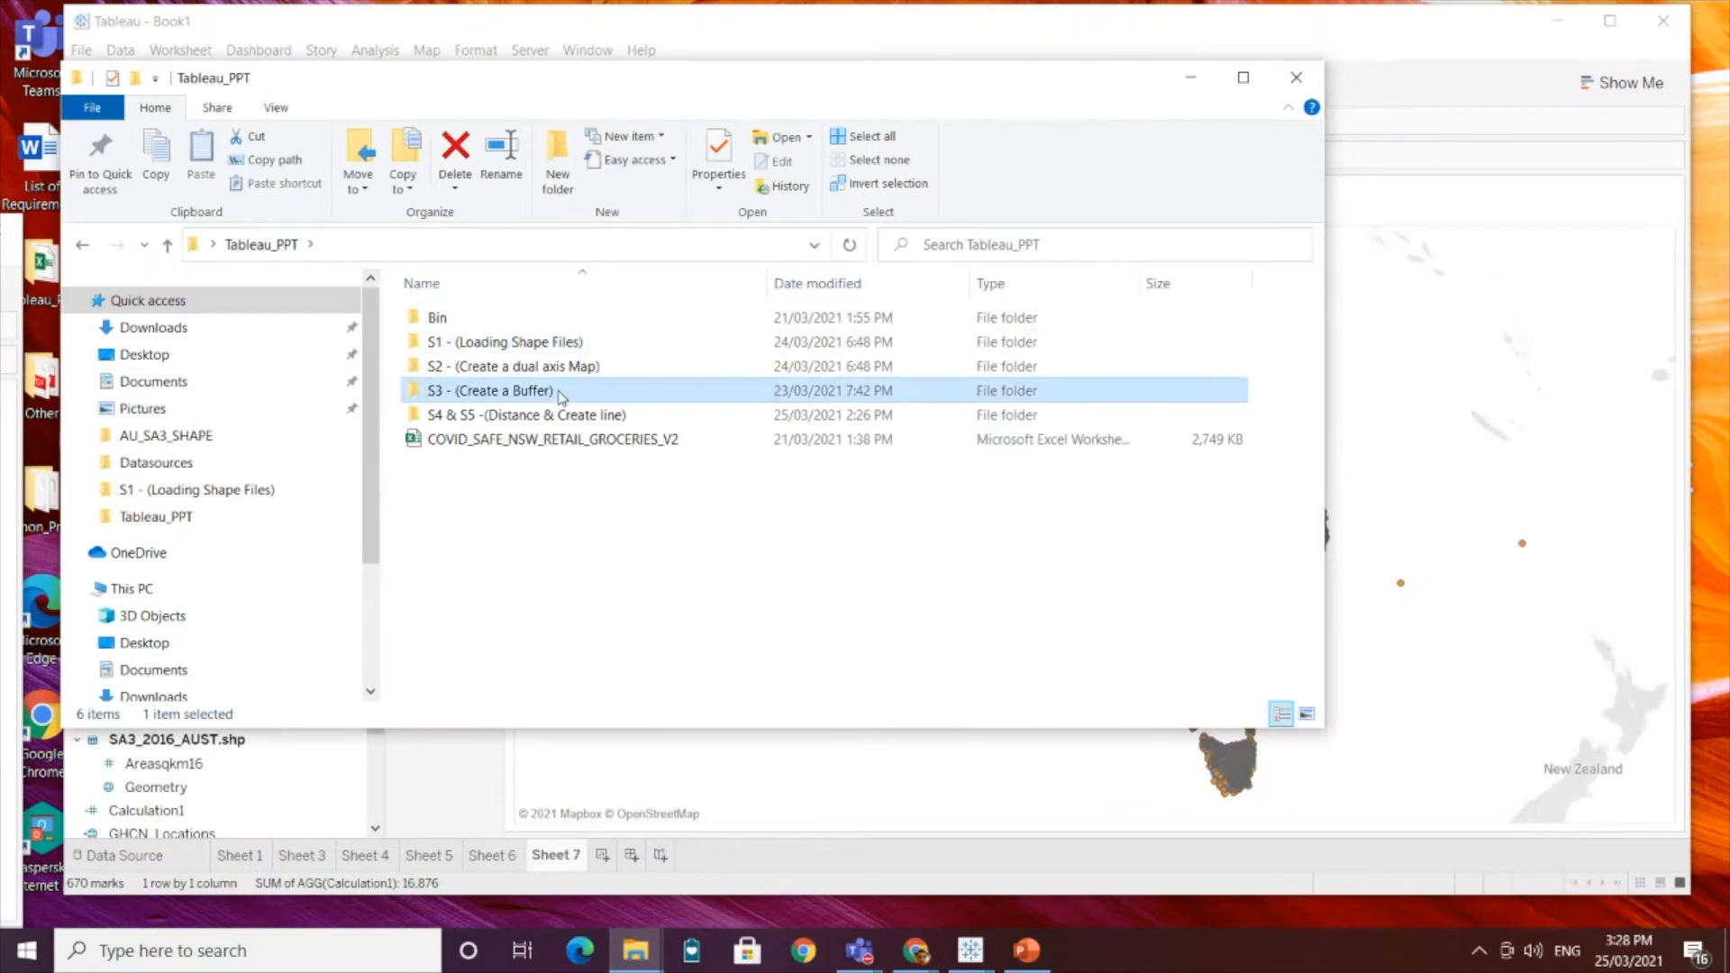
Step: Load National_Emergency_Services_Facilities_2018.shp from the ACT folder inside S3 - (Create a Buffer) as a new Tableau data source
double_click(550, 317)
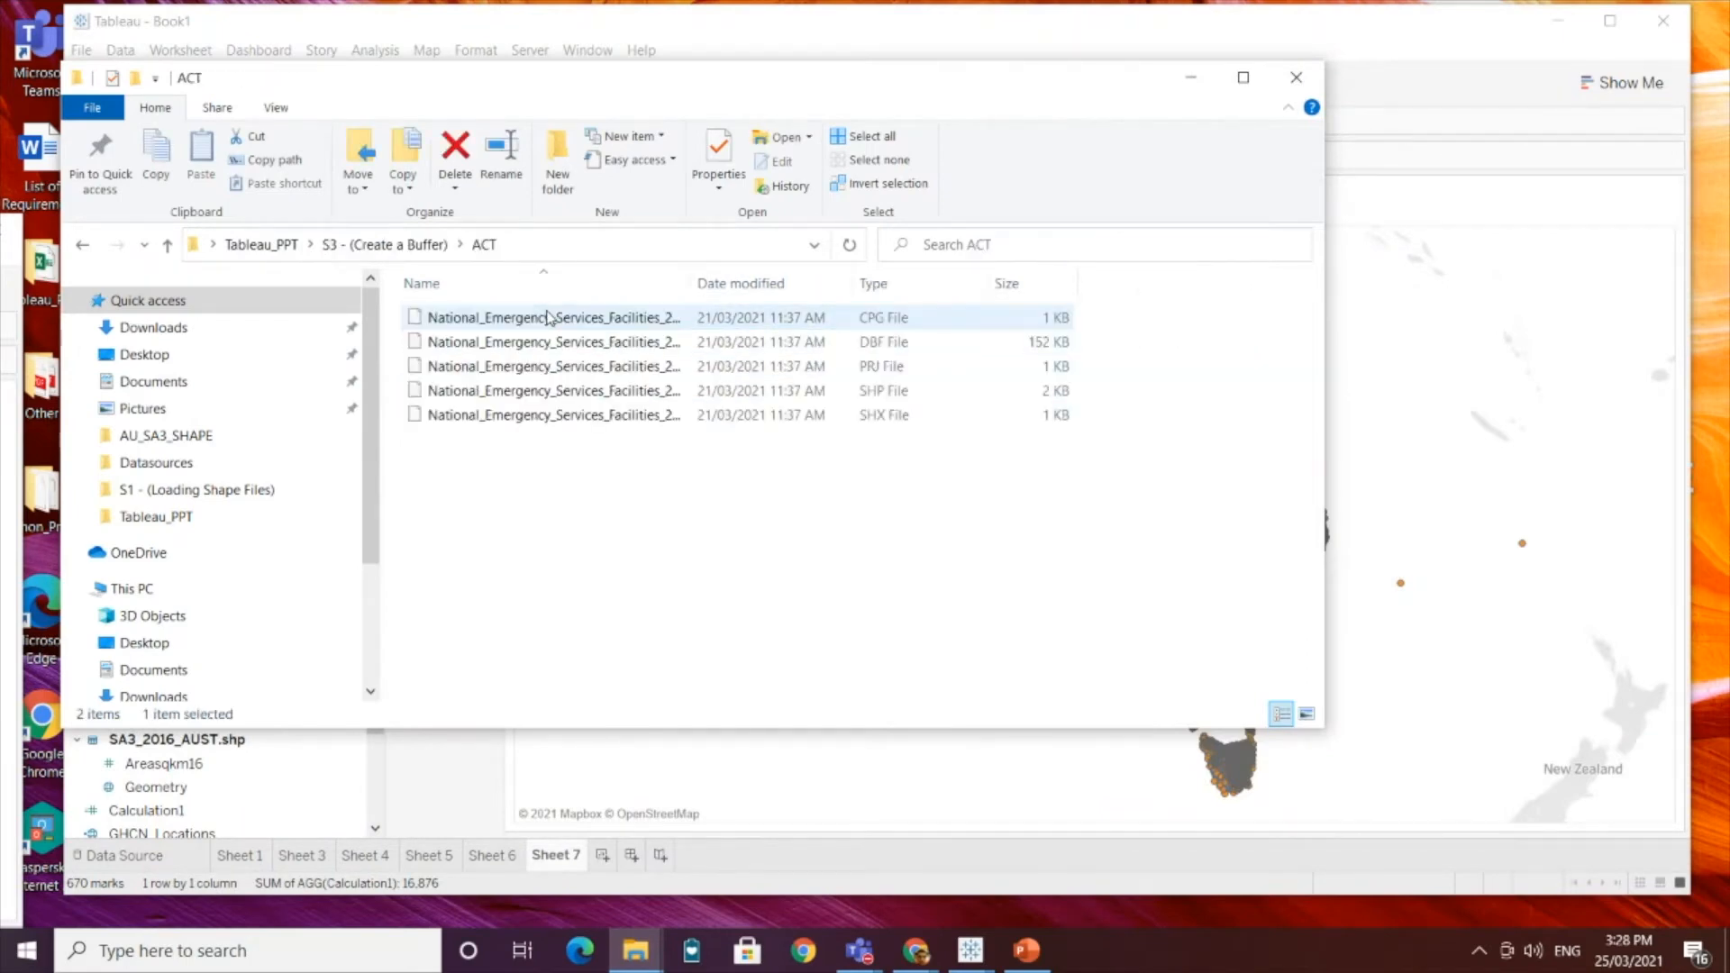
left_click_drag(693, 278, 874, 280)
left_click_drag(931, 94, 1305, 175)
left_click(1036, 472)
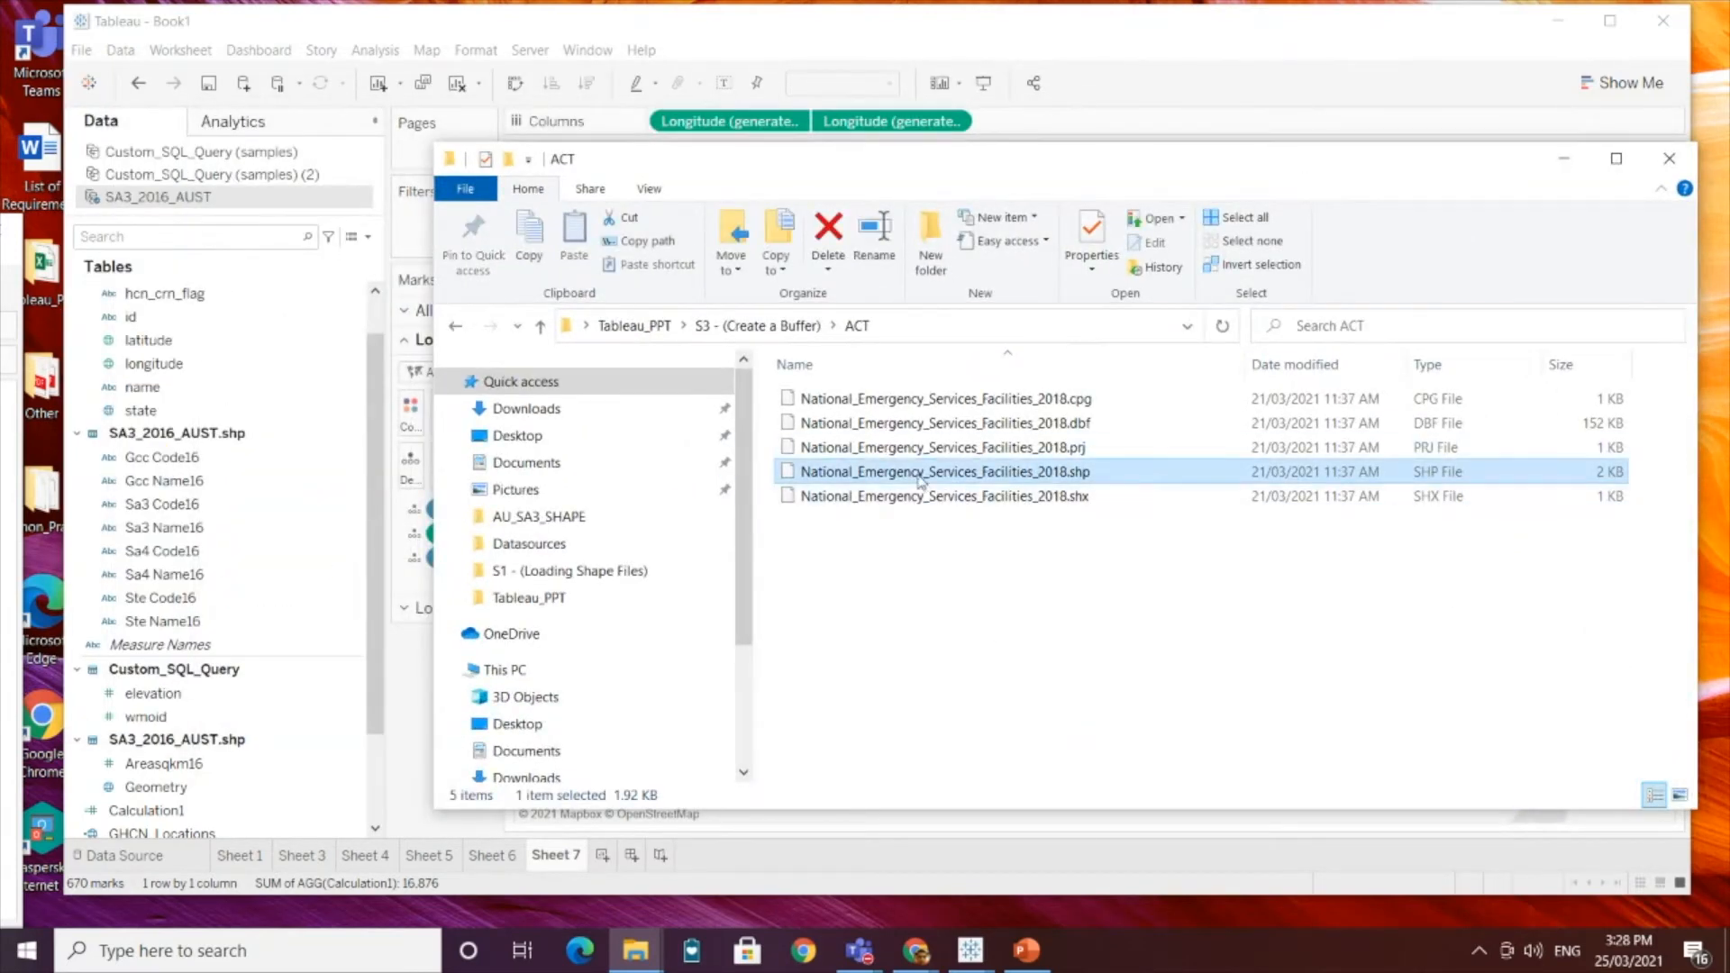
left_click_drag(918, 483, 276, 222)
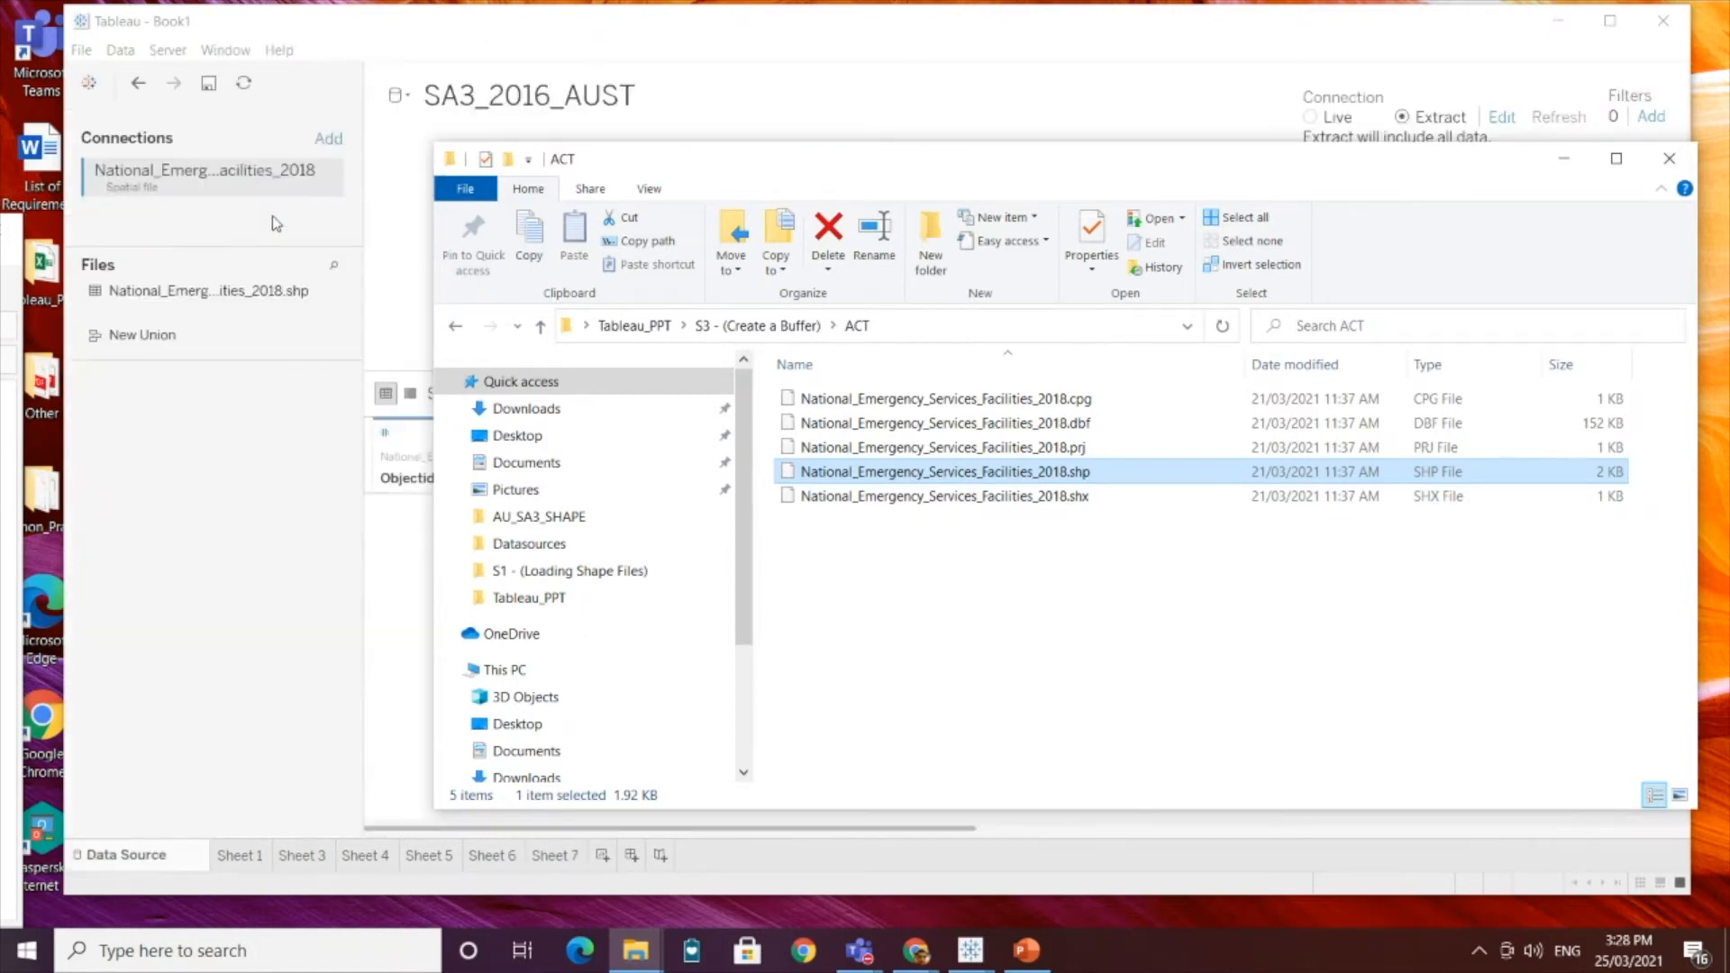
left_click(1553, 159)
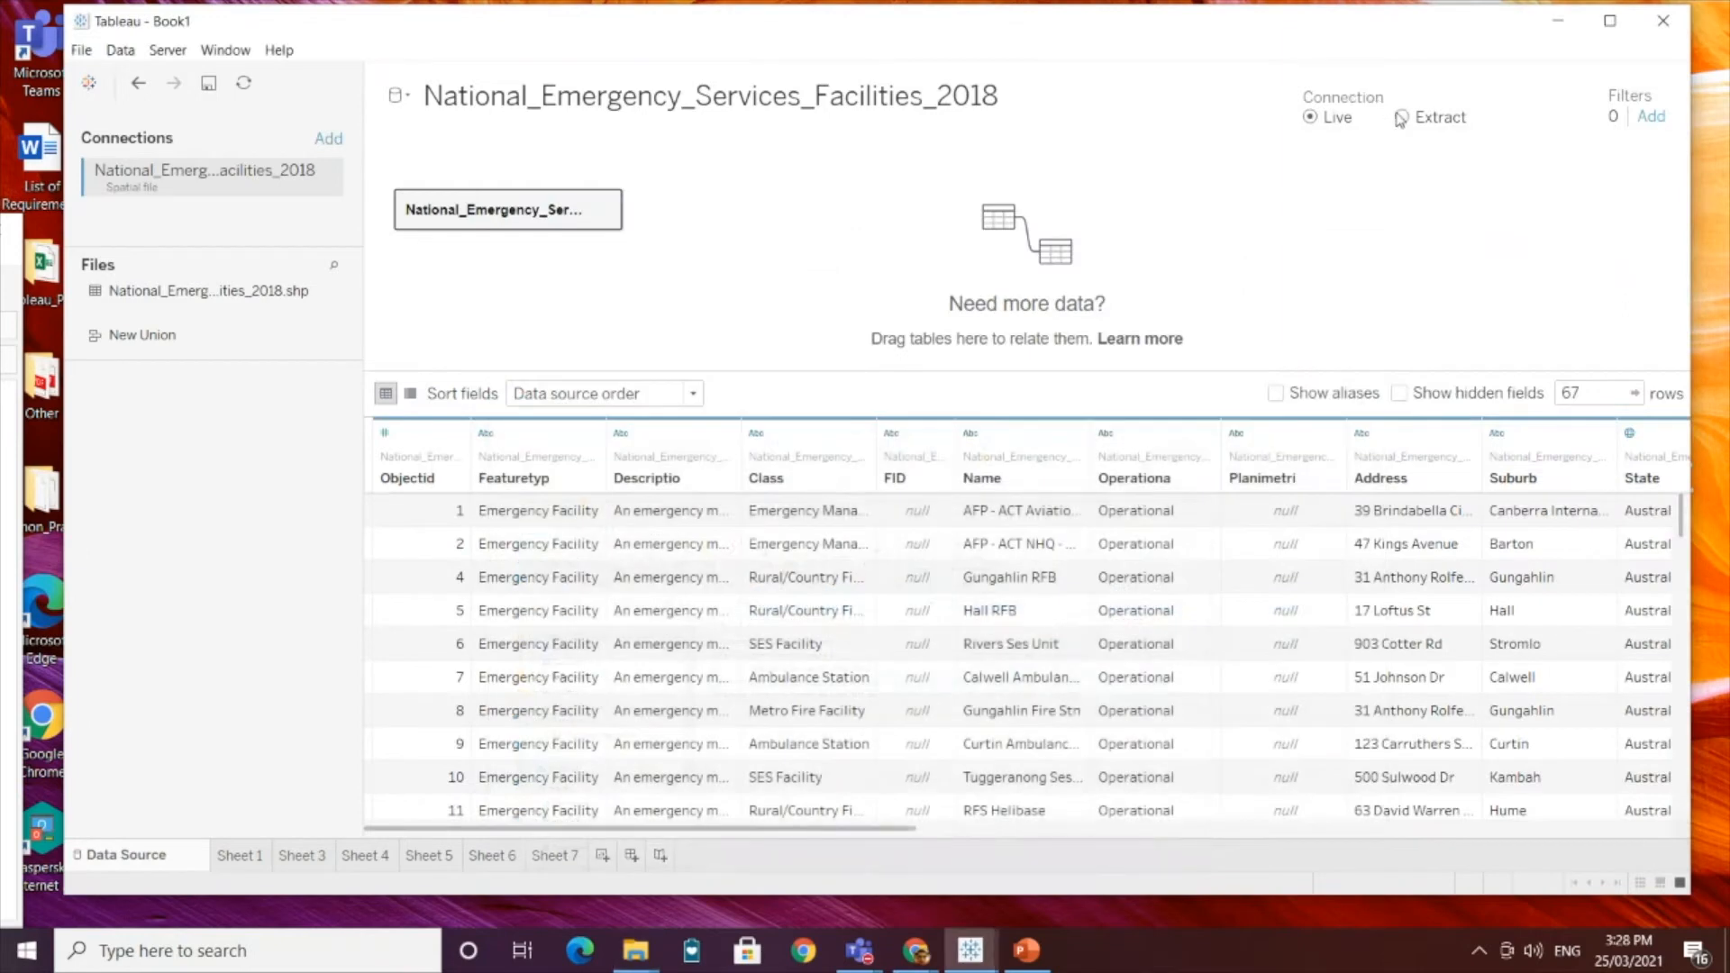
Step: Switch the emergency services source to an extract and open a new worksheet, saving over the existing National_Emergency_Services_Facilities_2018 extract file
left_click(1401, 117)
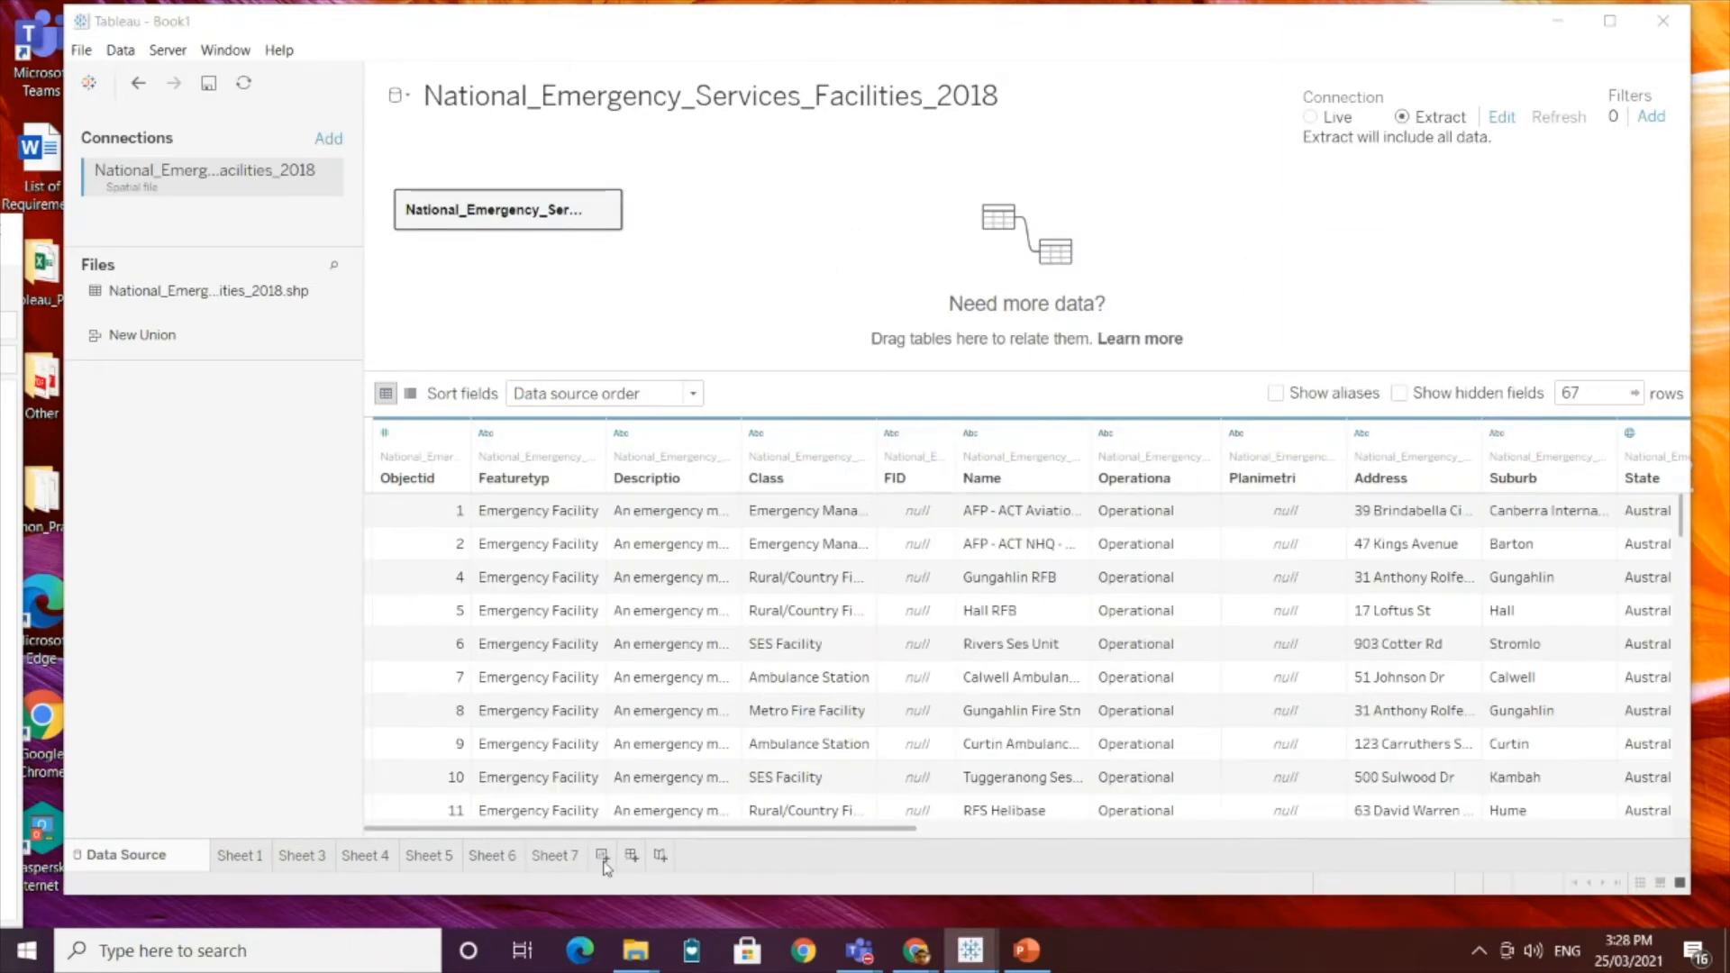
left_click(603, 854)
left_click(1247, 635)
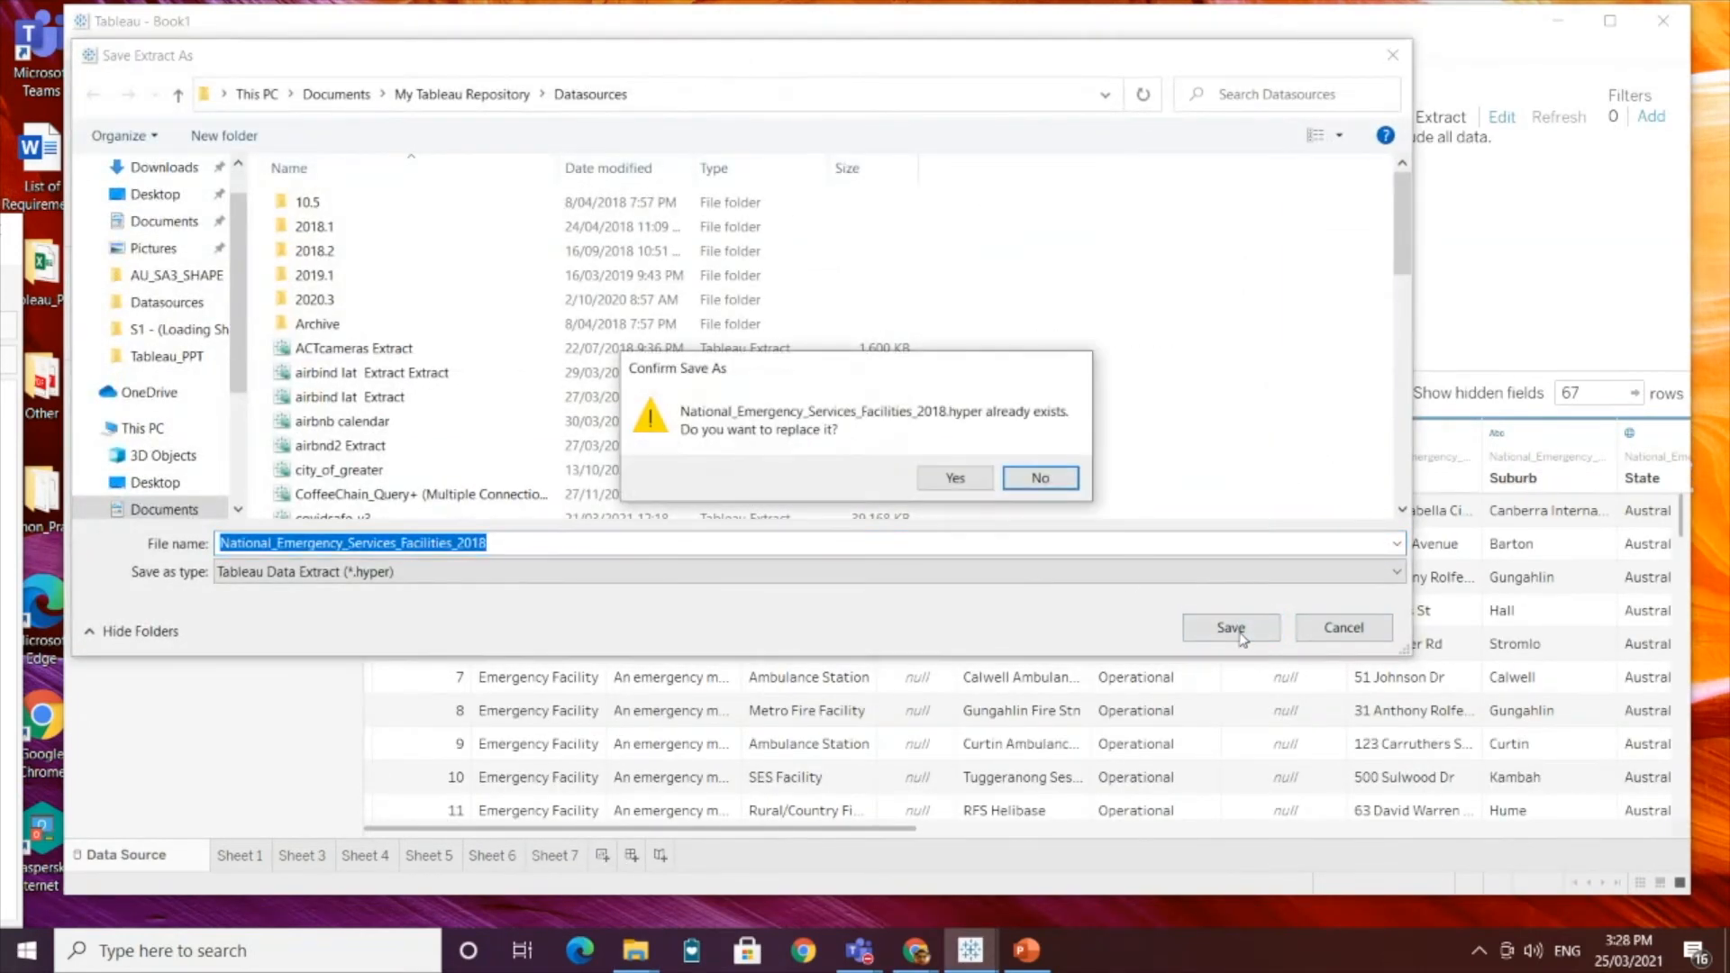
left_click(953, 478)
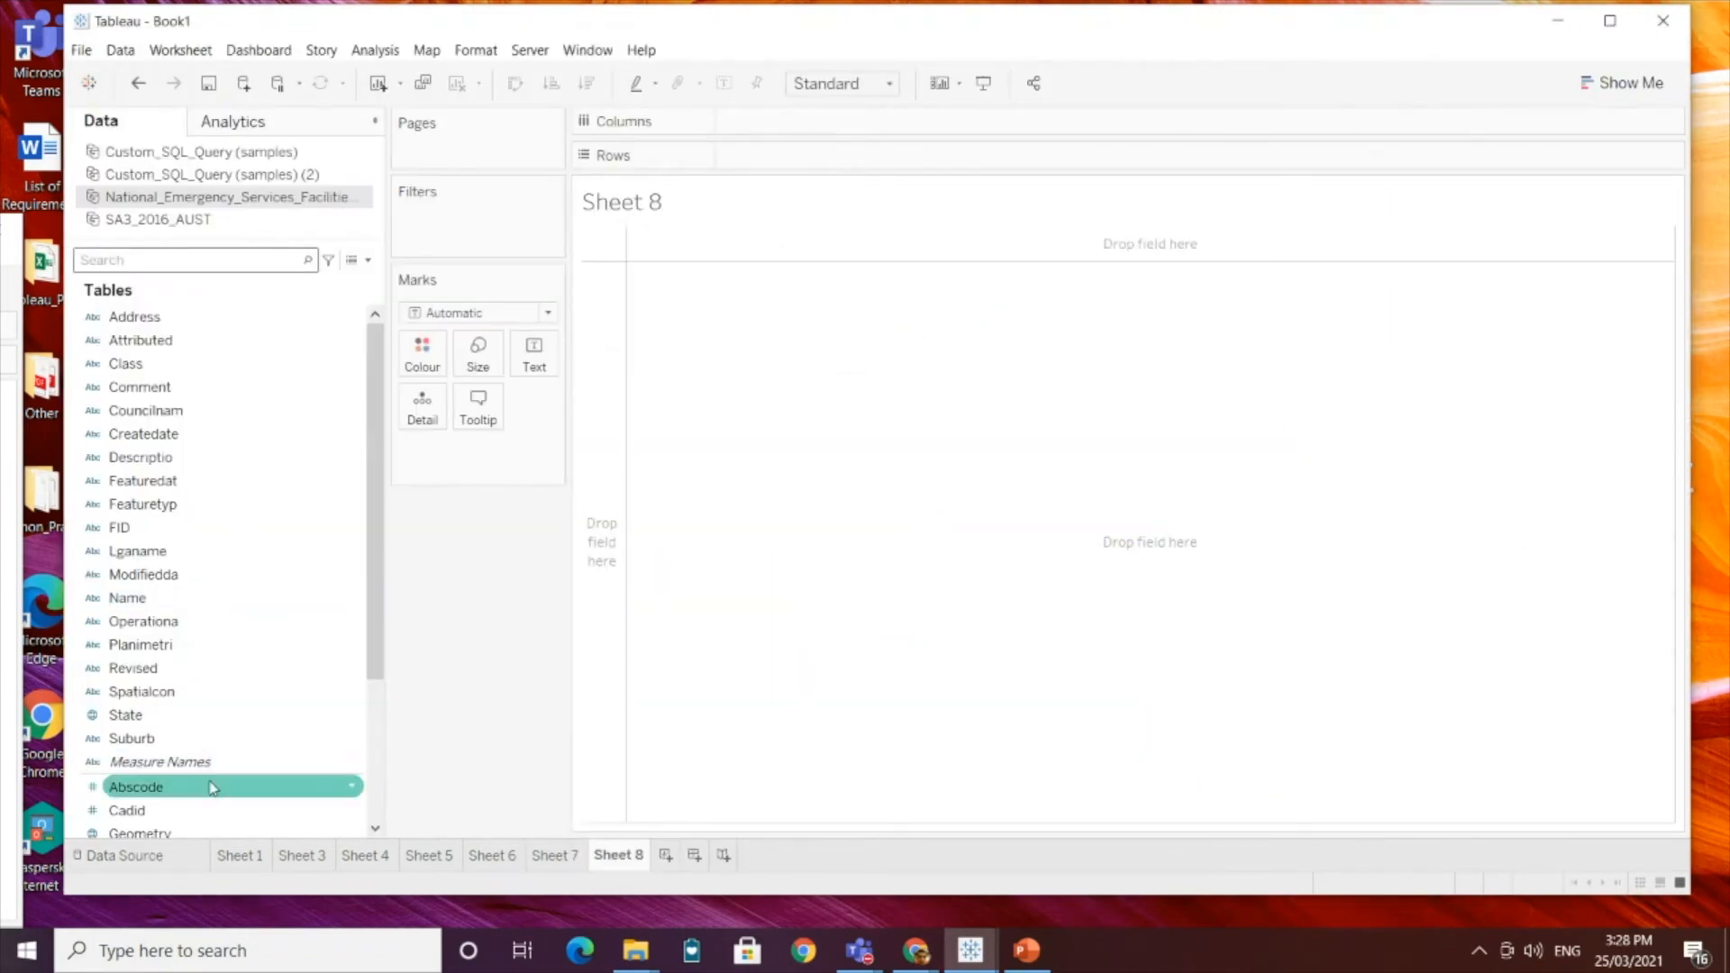
Step: Map the Geometry field of the emergency services facilities on Sheet 8
left_click_drag(212, 787, 461, 764)
scroll(268, 788, "down", 3)
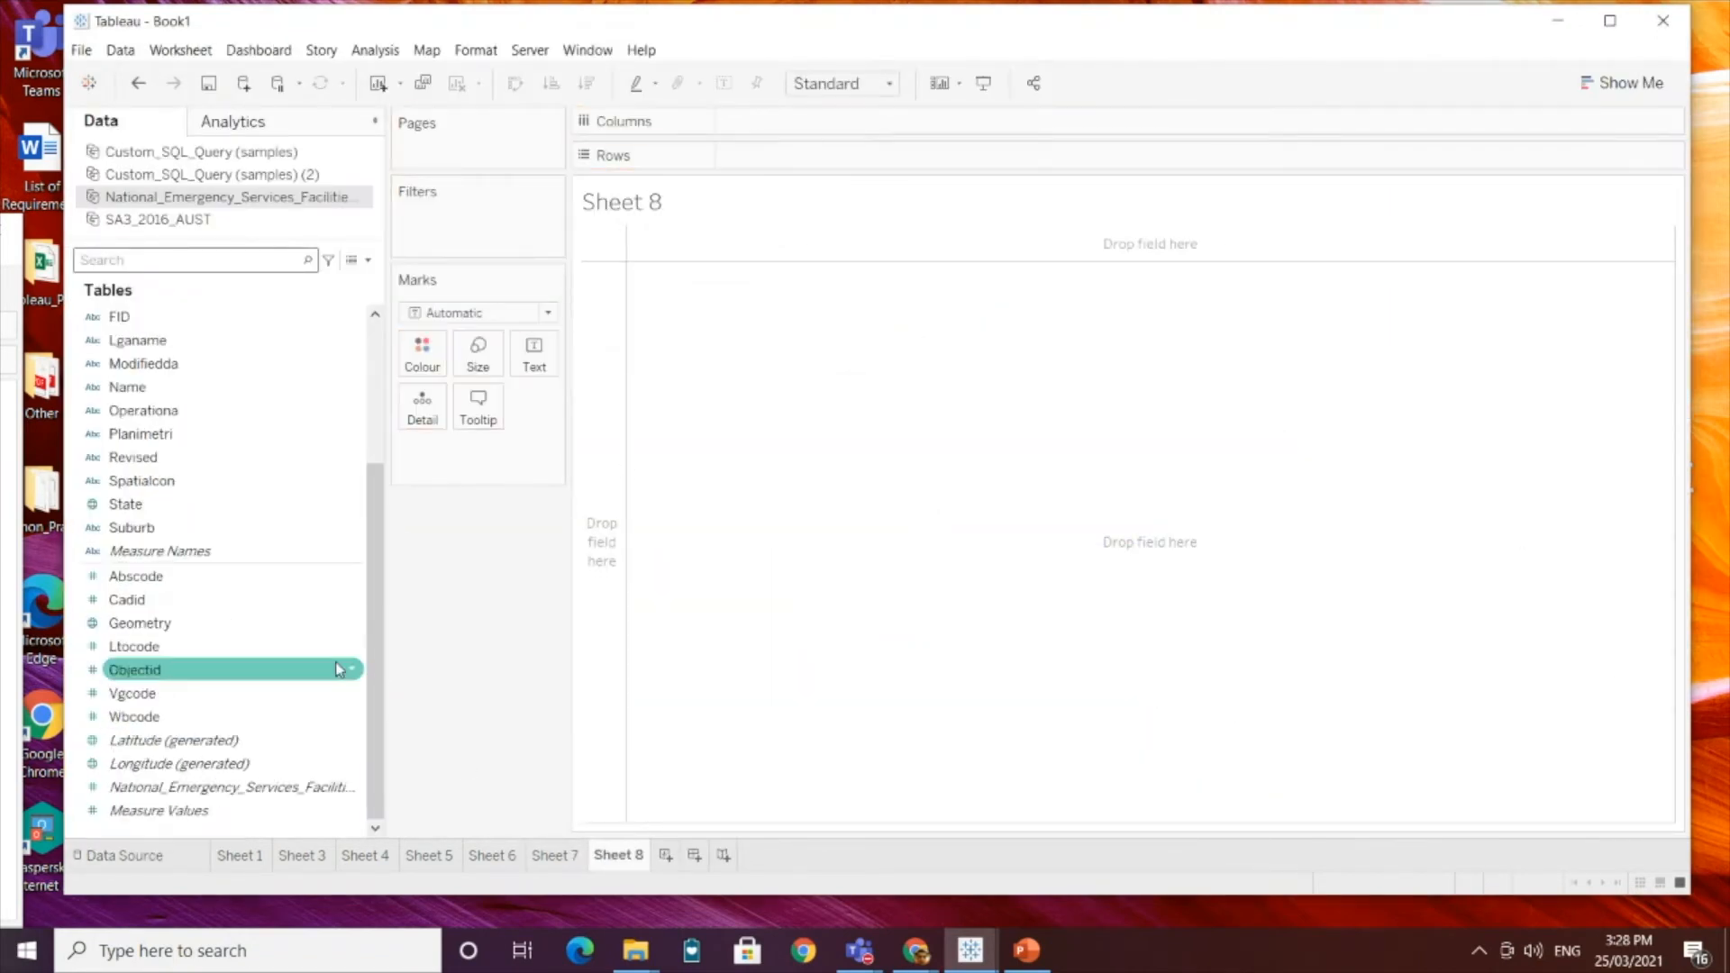
double_click(144, 623)
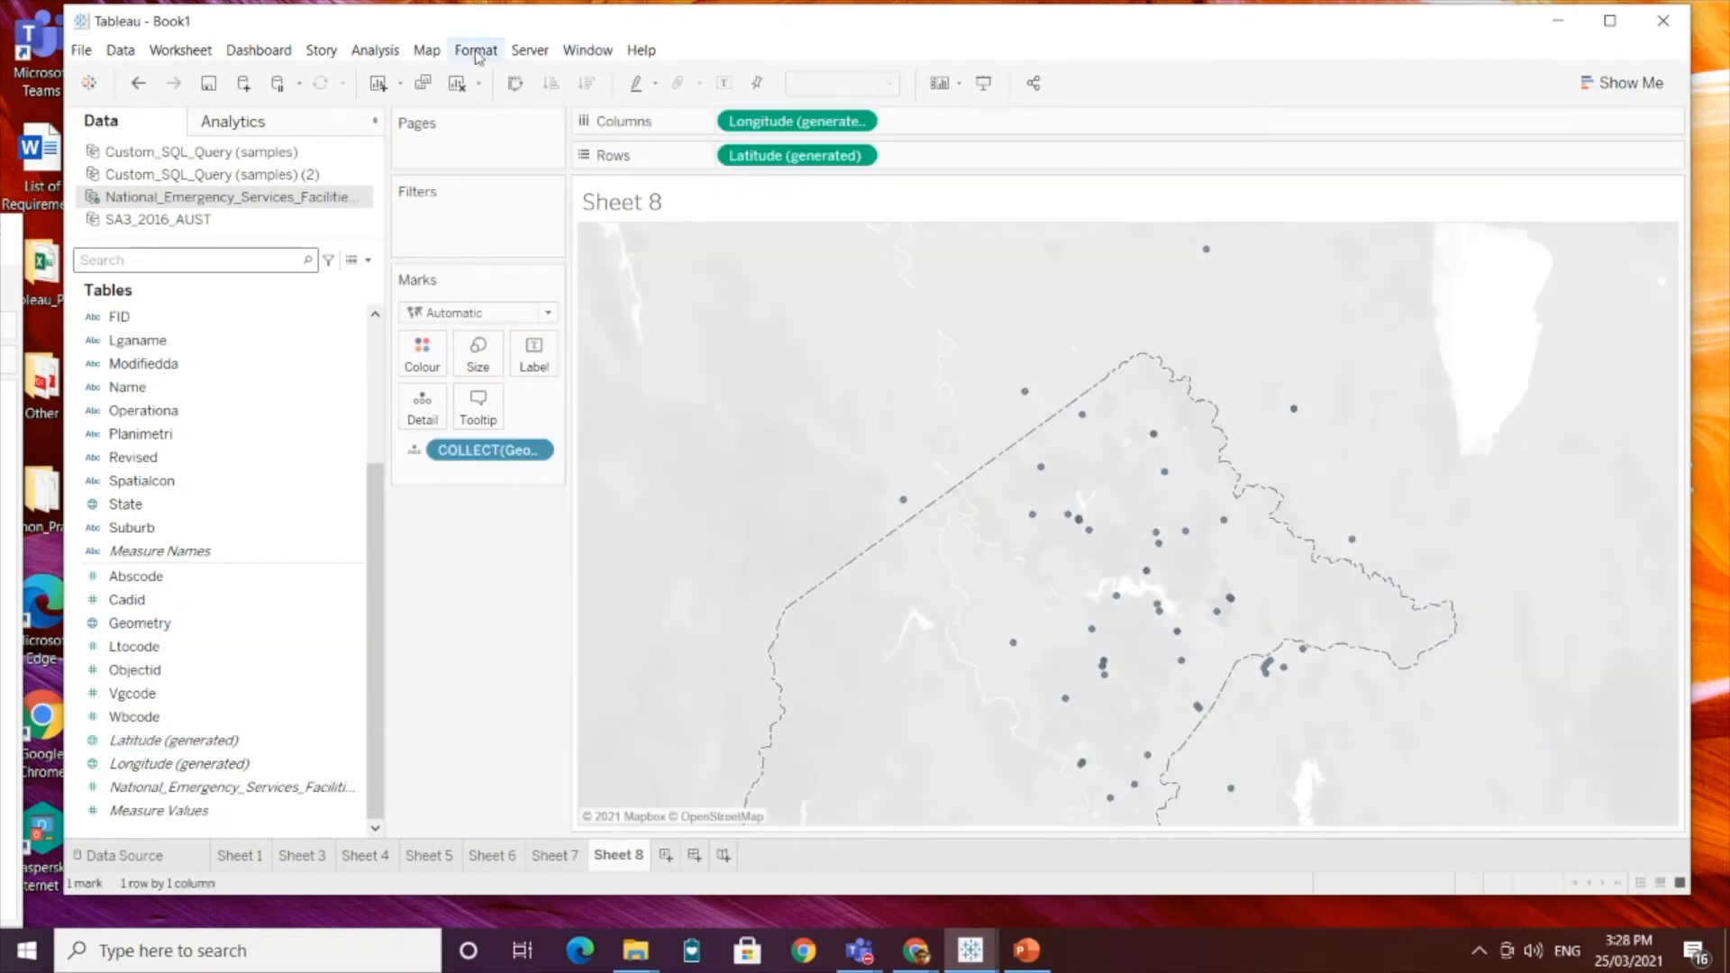
Step: Set the background map to Streets and slightly enlarge the facility marks
left_click(419, 51)
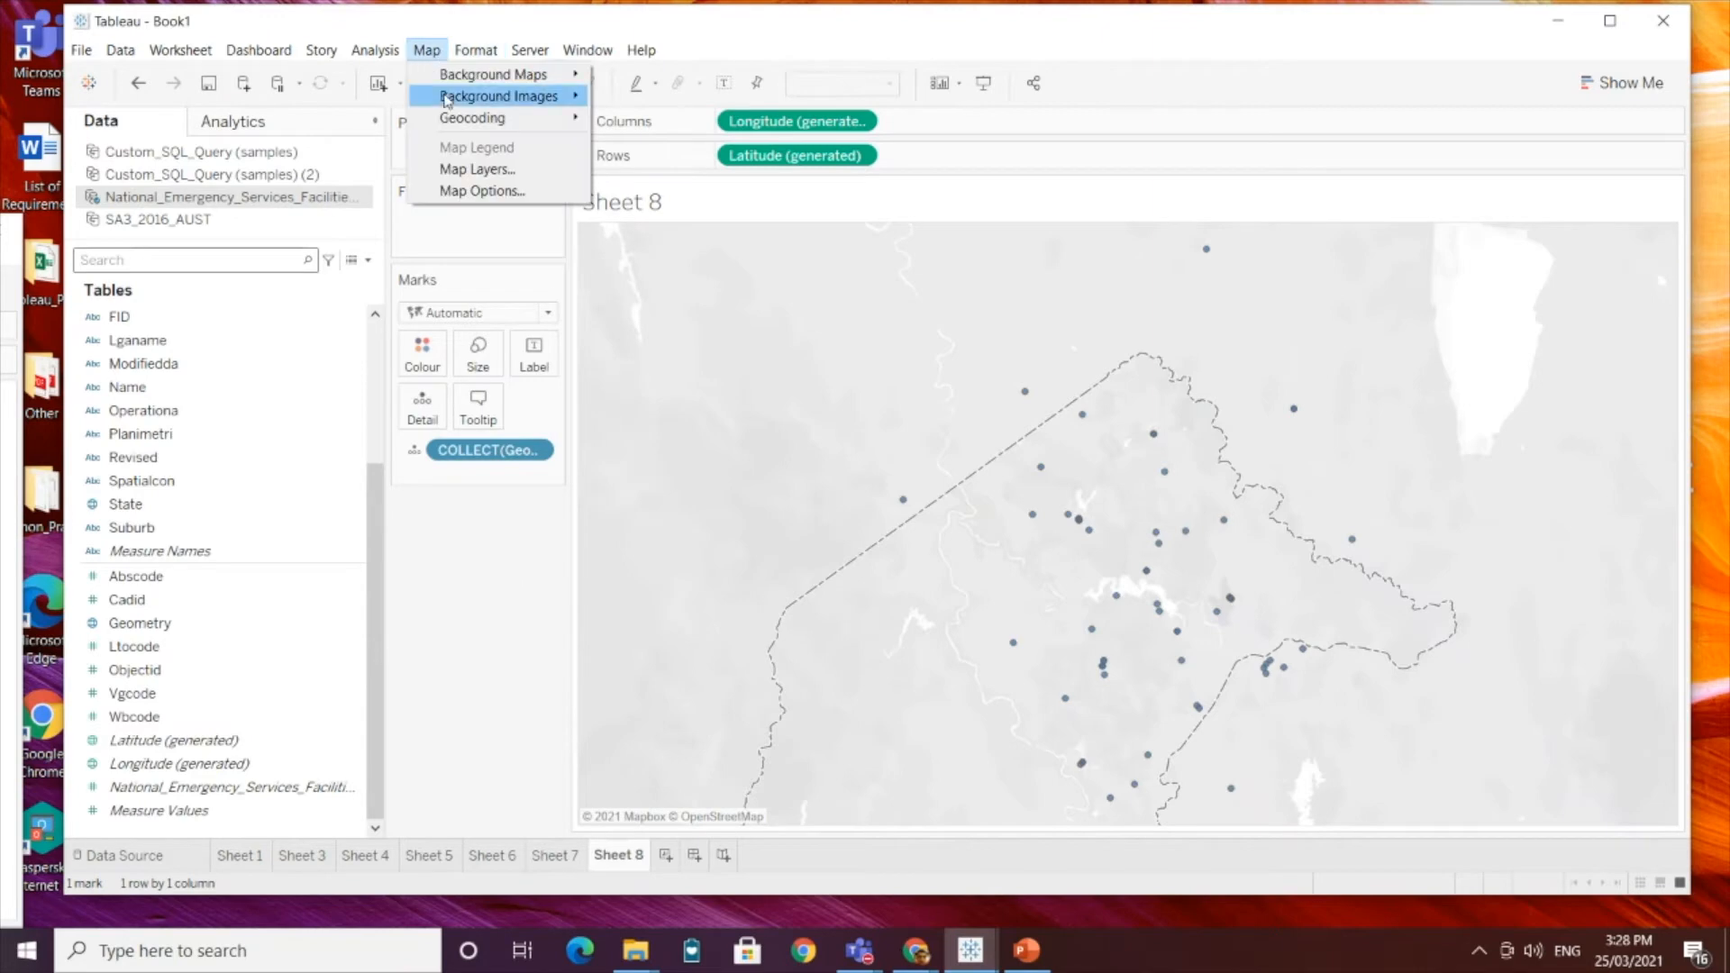
mouse_move(462, 81)
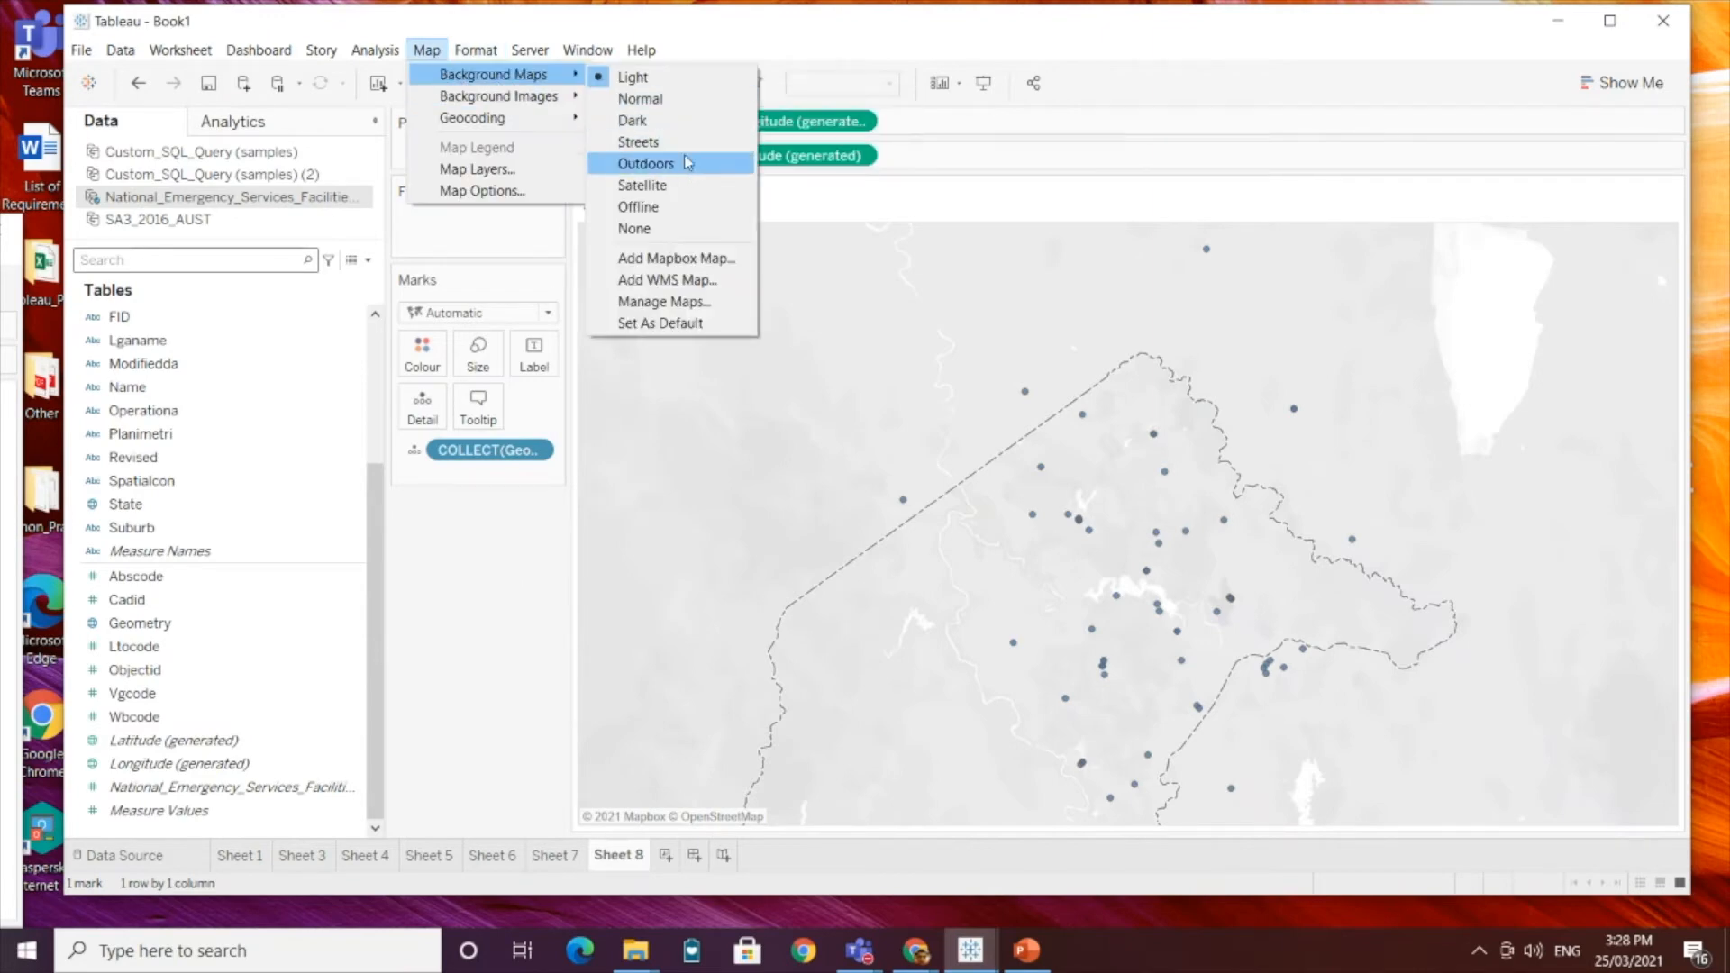
left_click(682, 144)
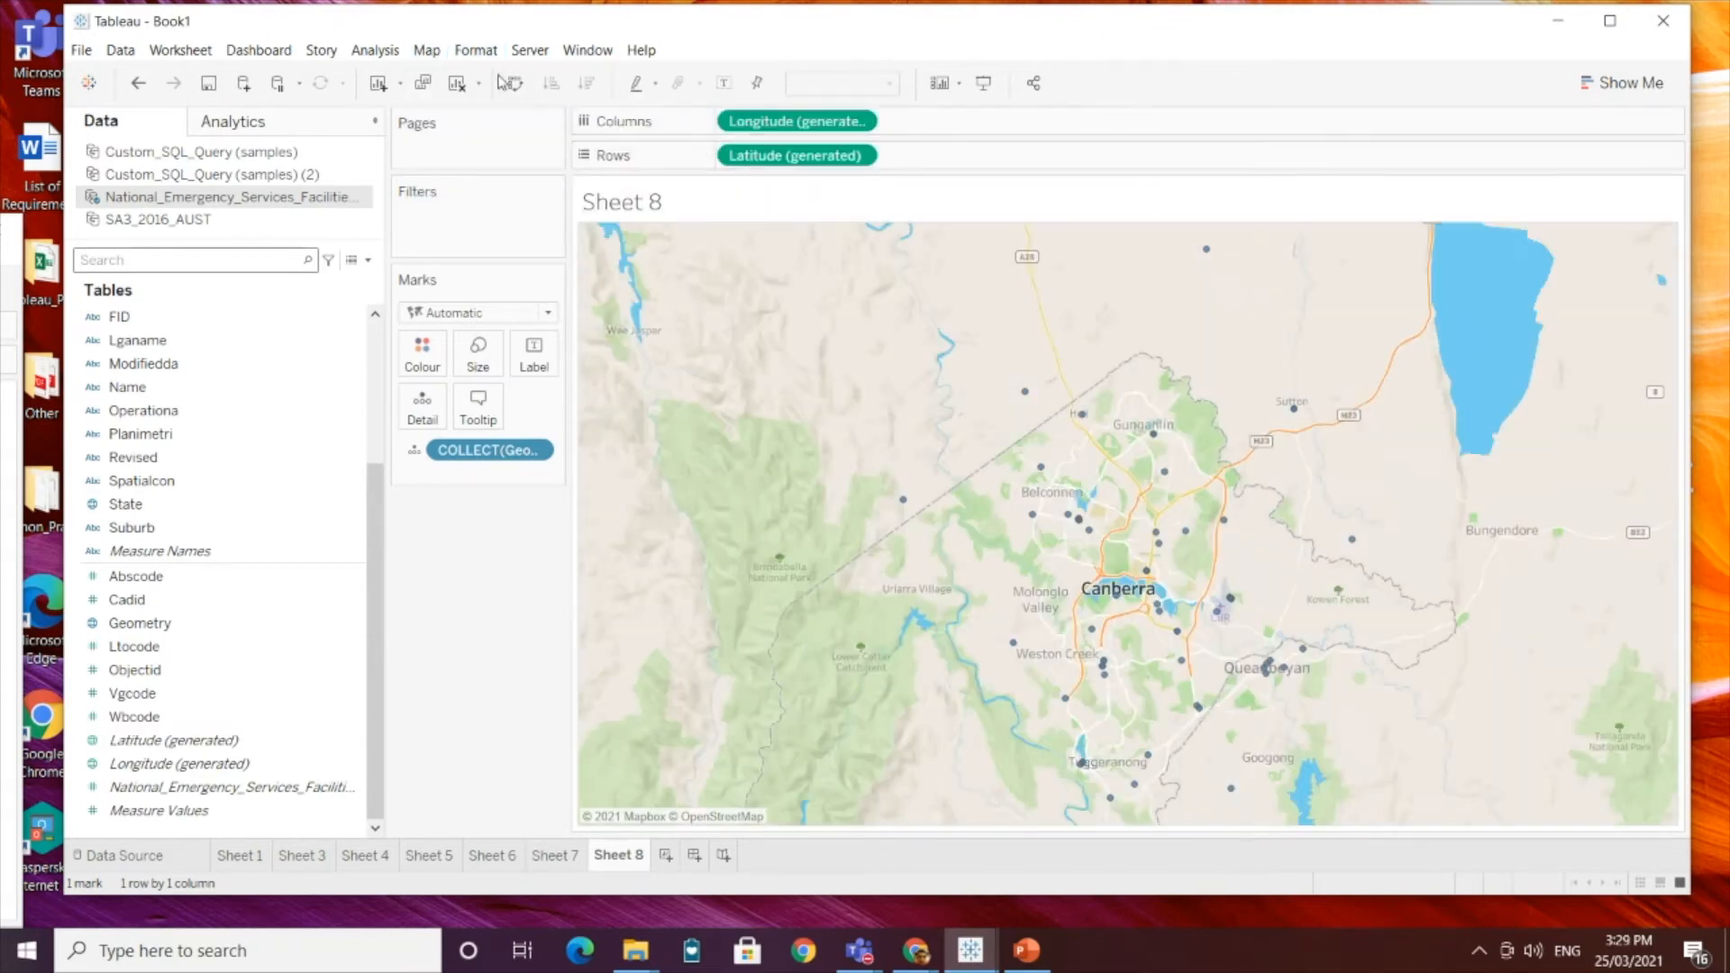
left_click(477, 354)
left_click_drag(506, 405, 543, 411)
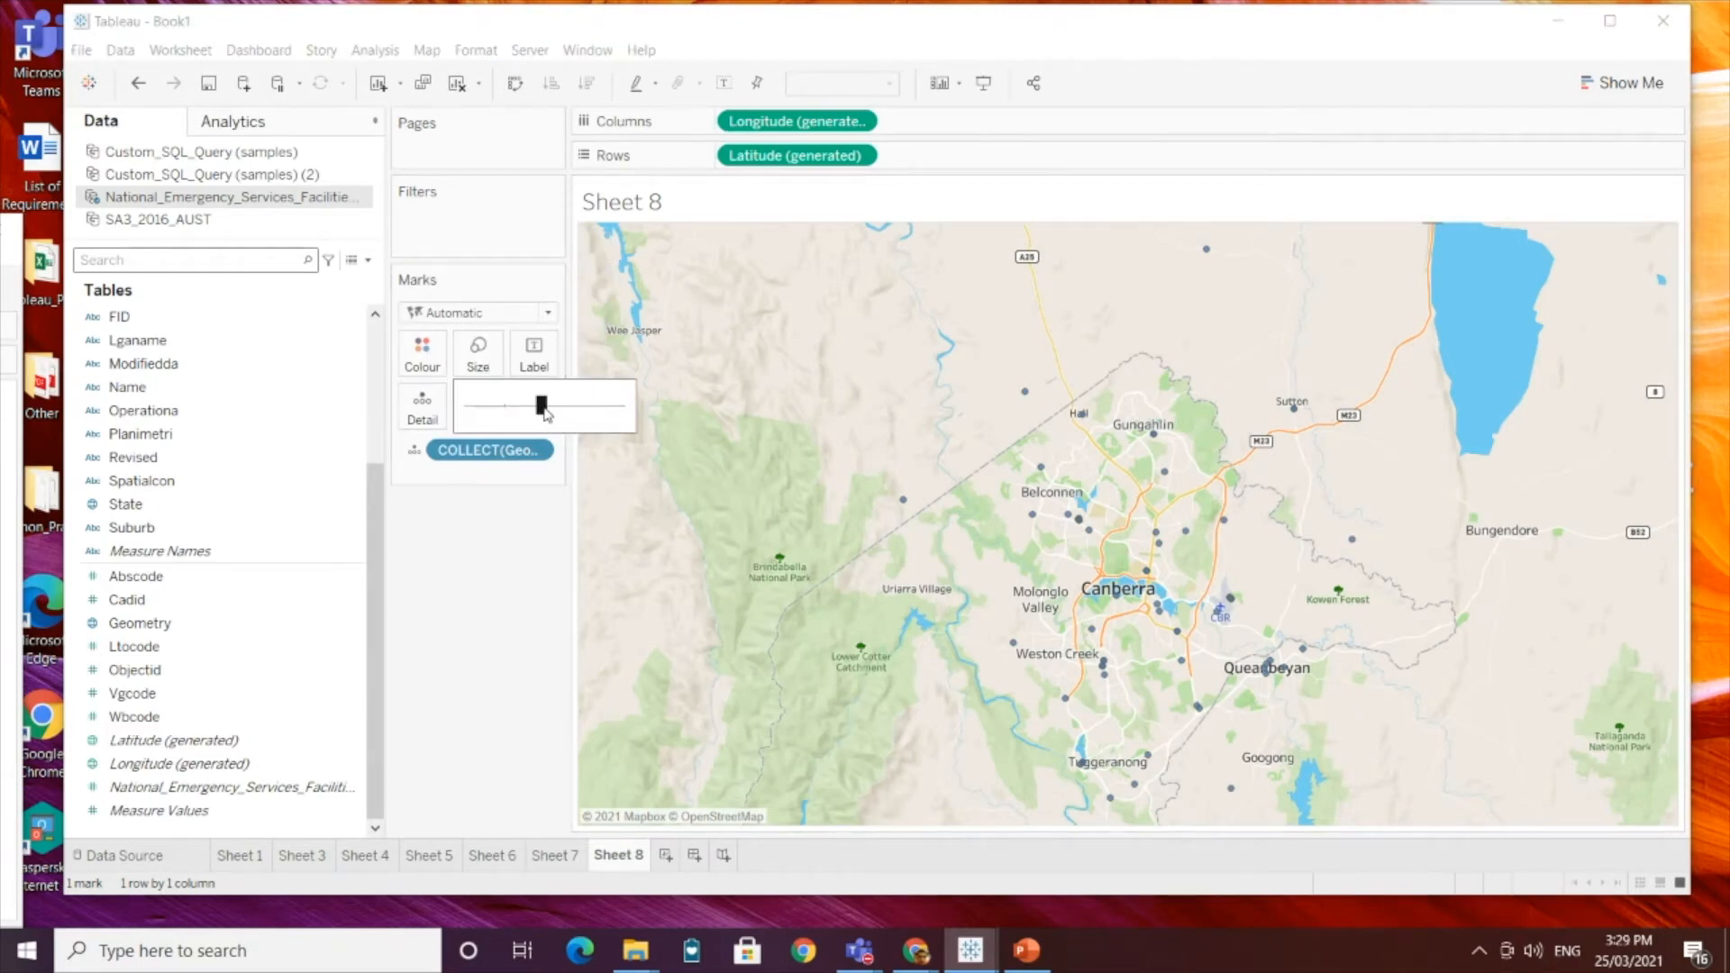
left_click(518, 590)
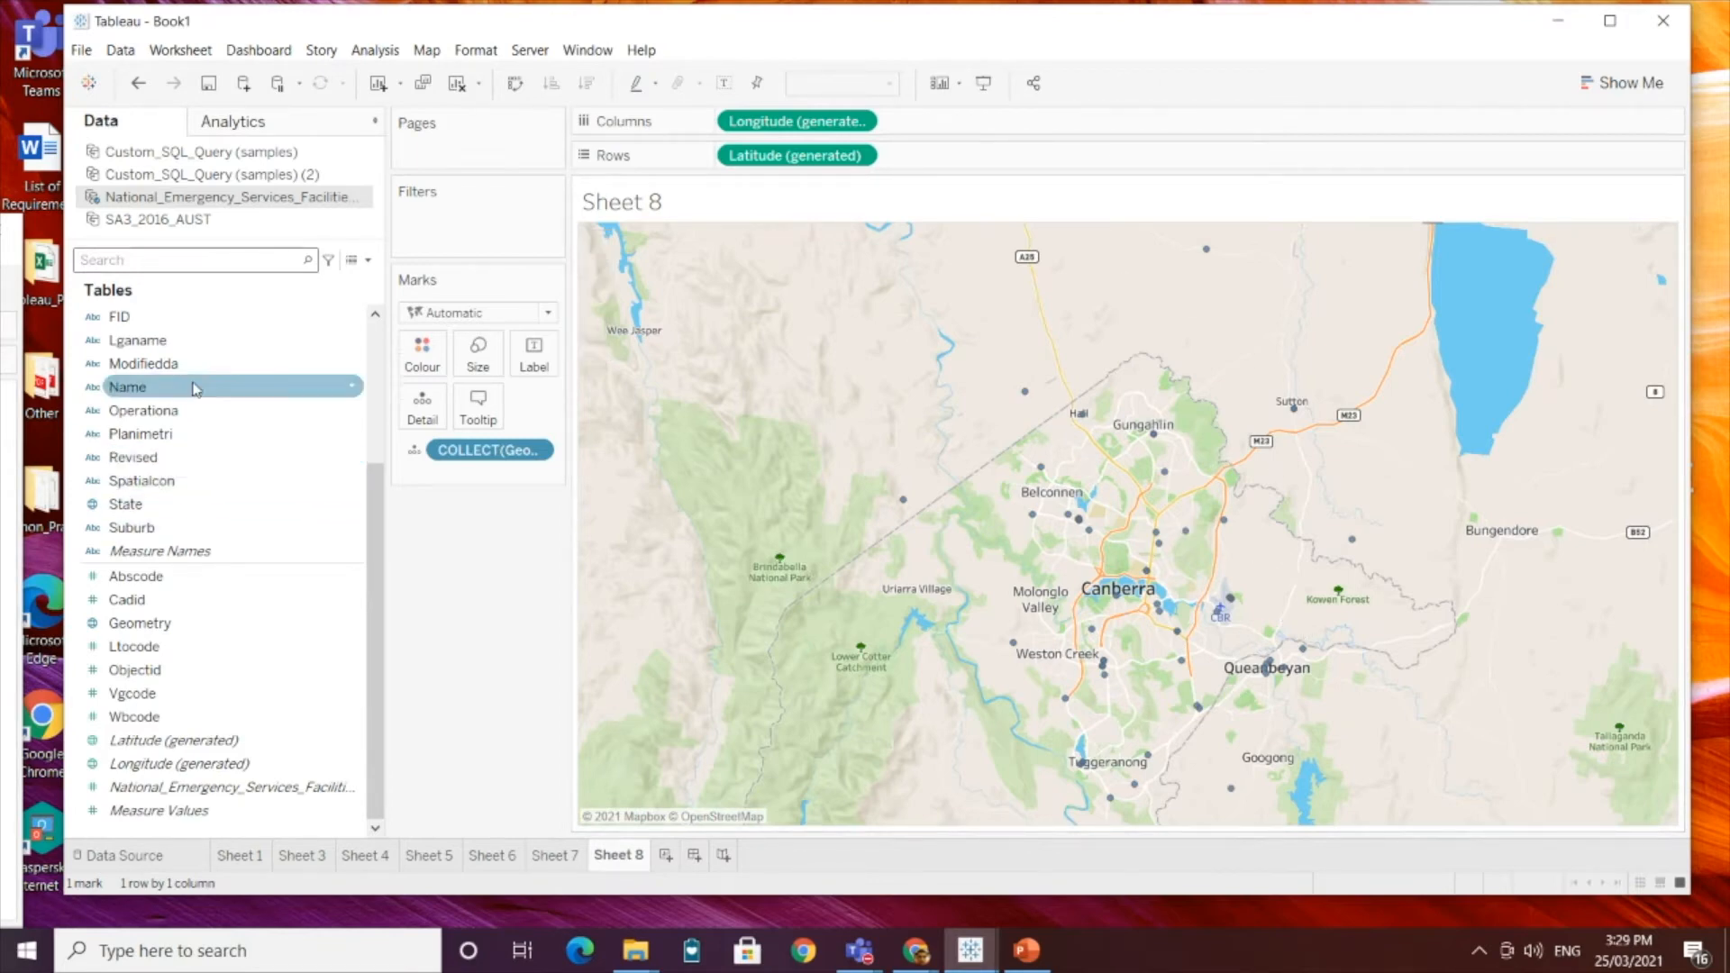
left_click_drag(188, 414, 451, 230)
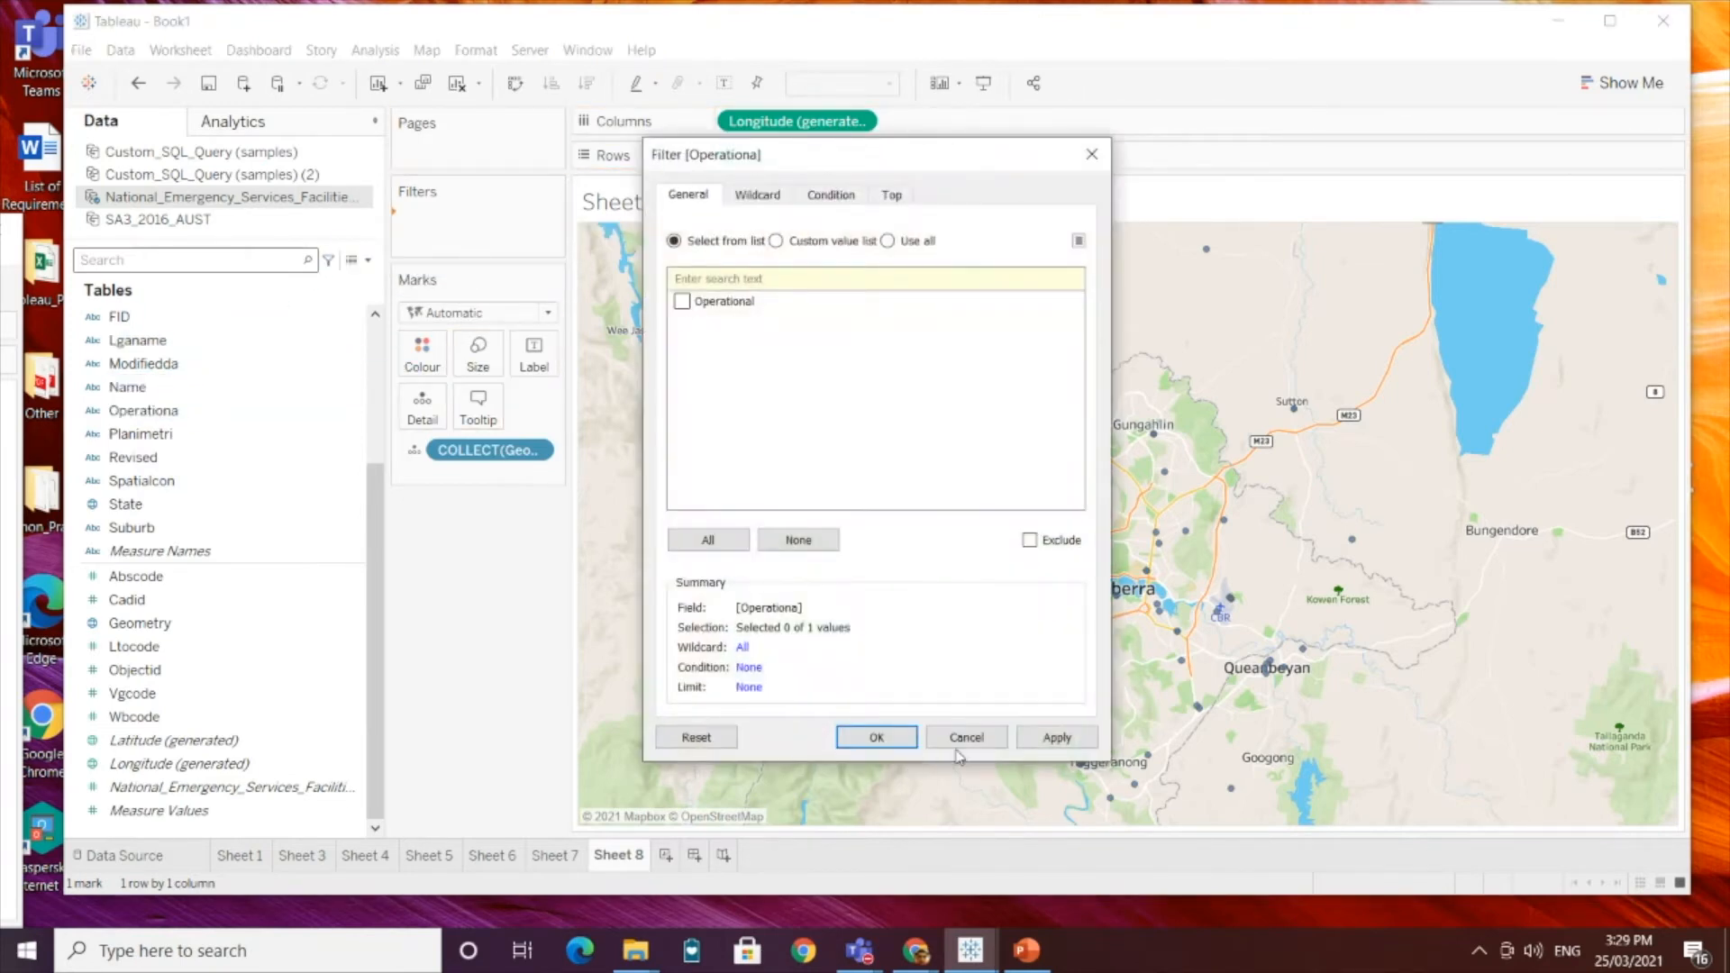
left_click(960, 744)
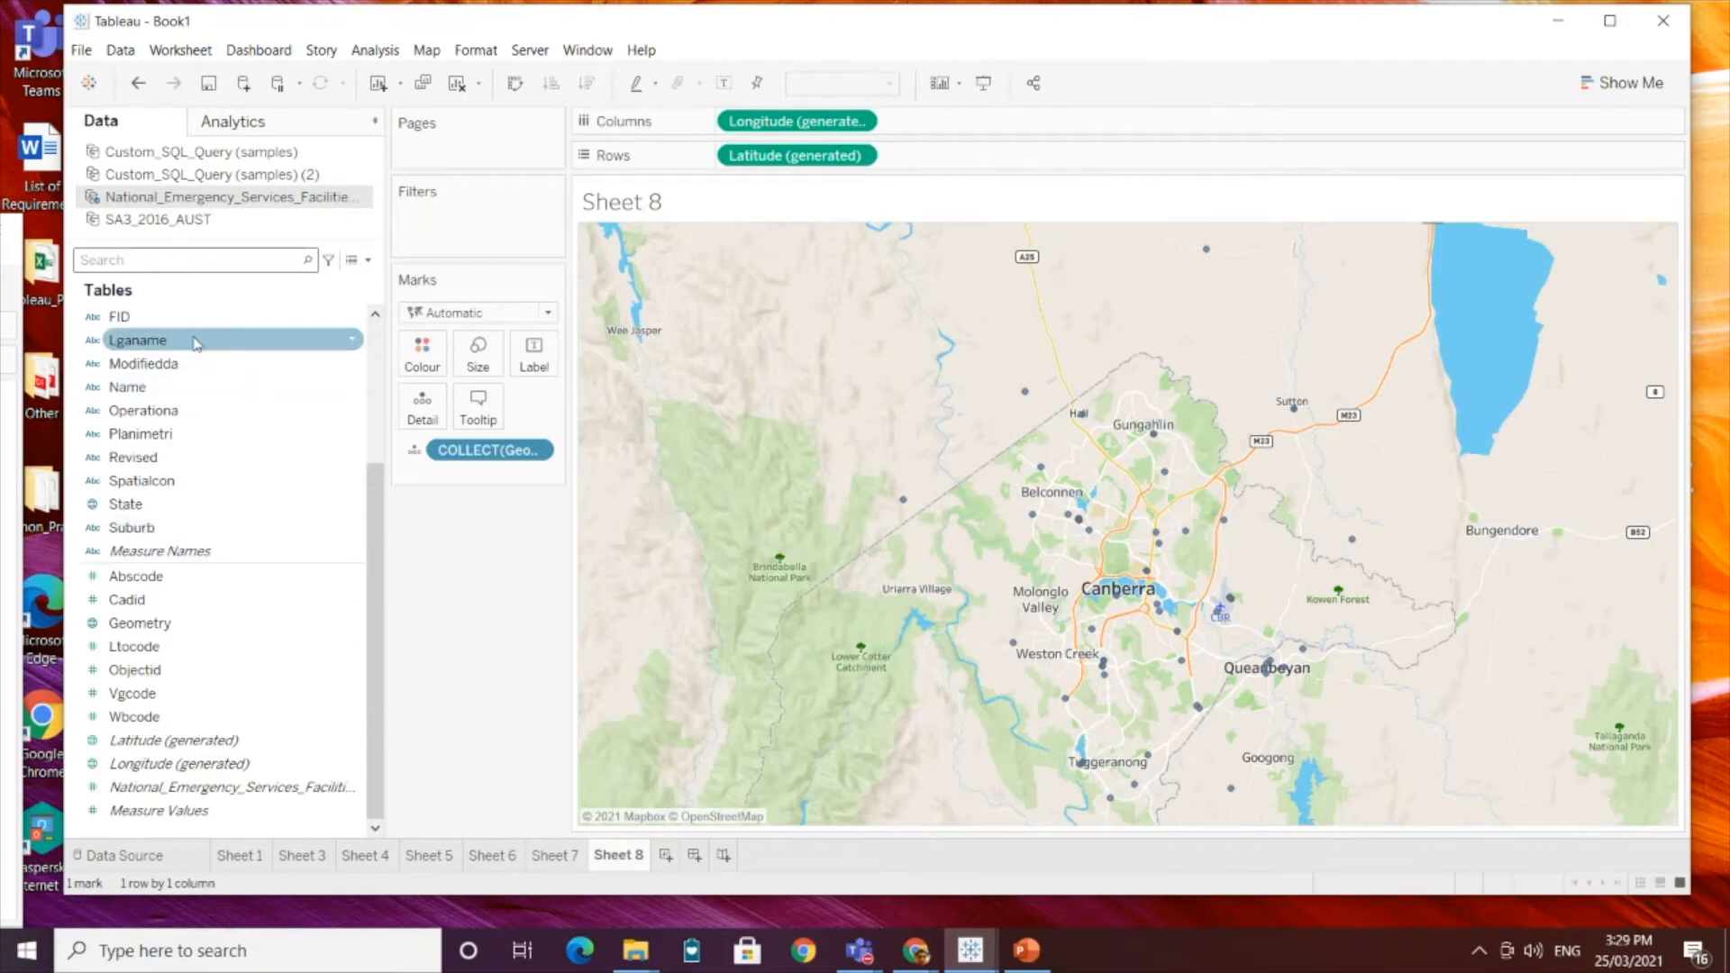
left_click_drag(180, 316, 469, 233)
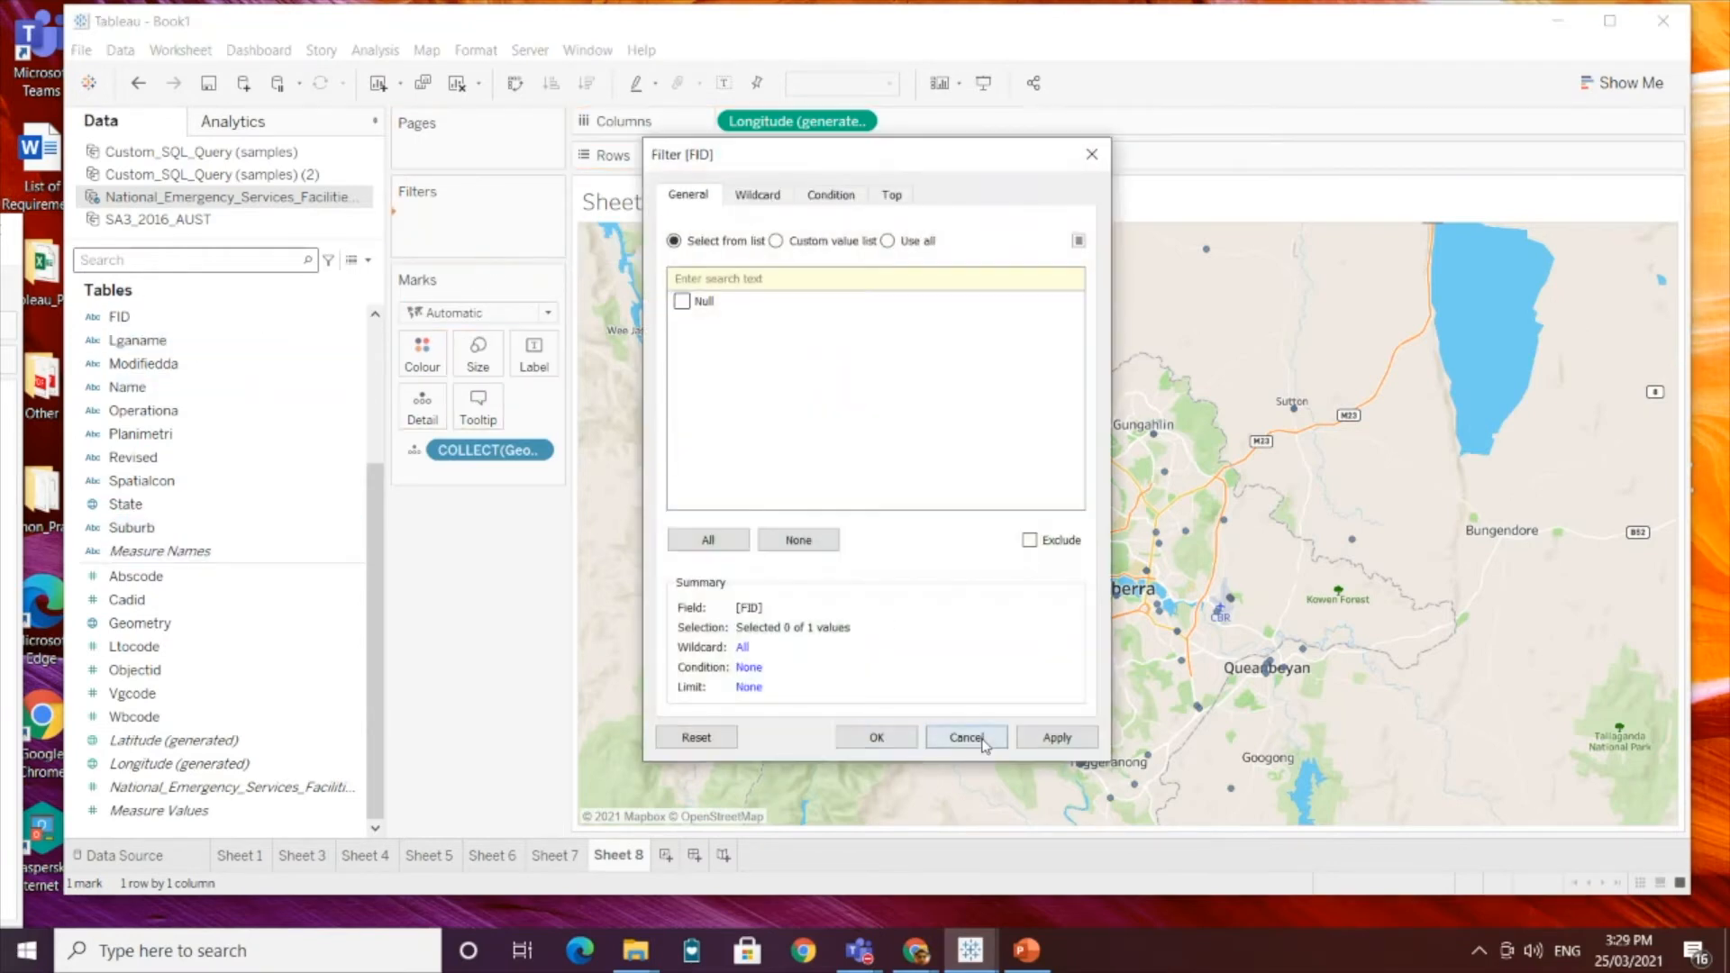
left_click(964, 737)
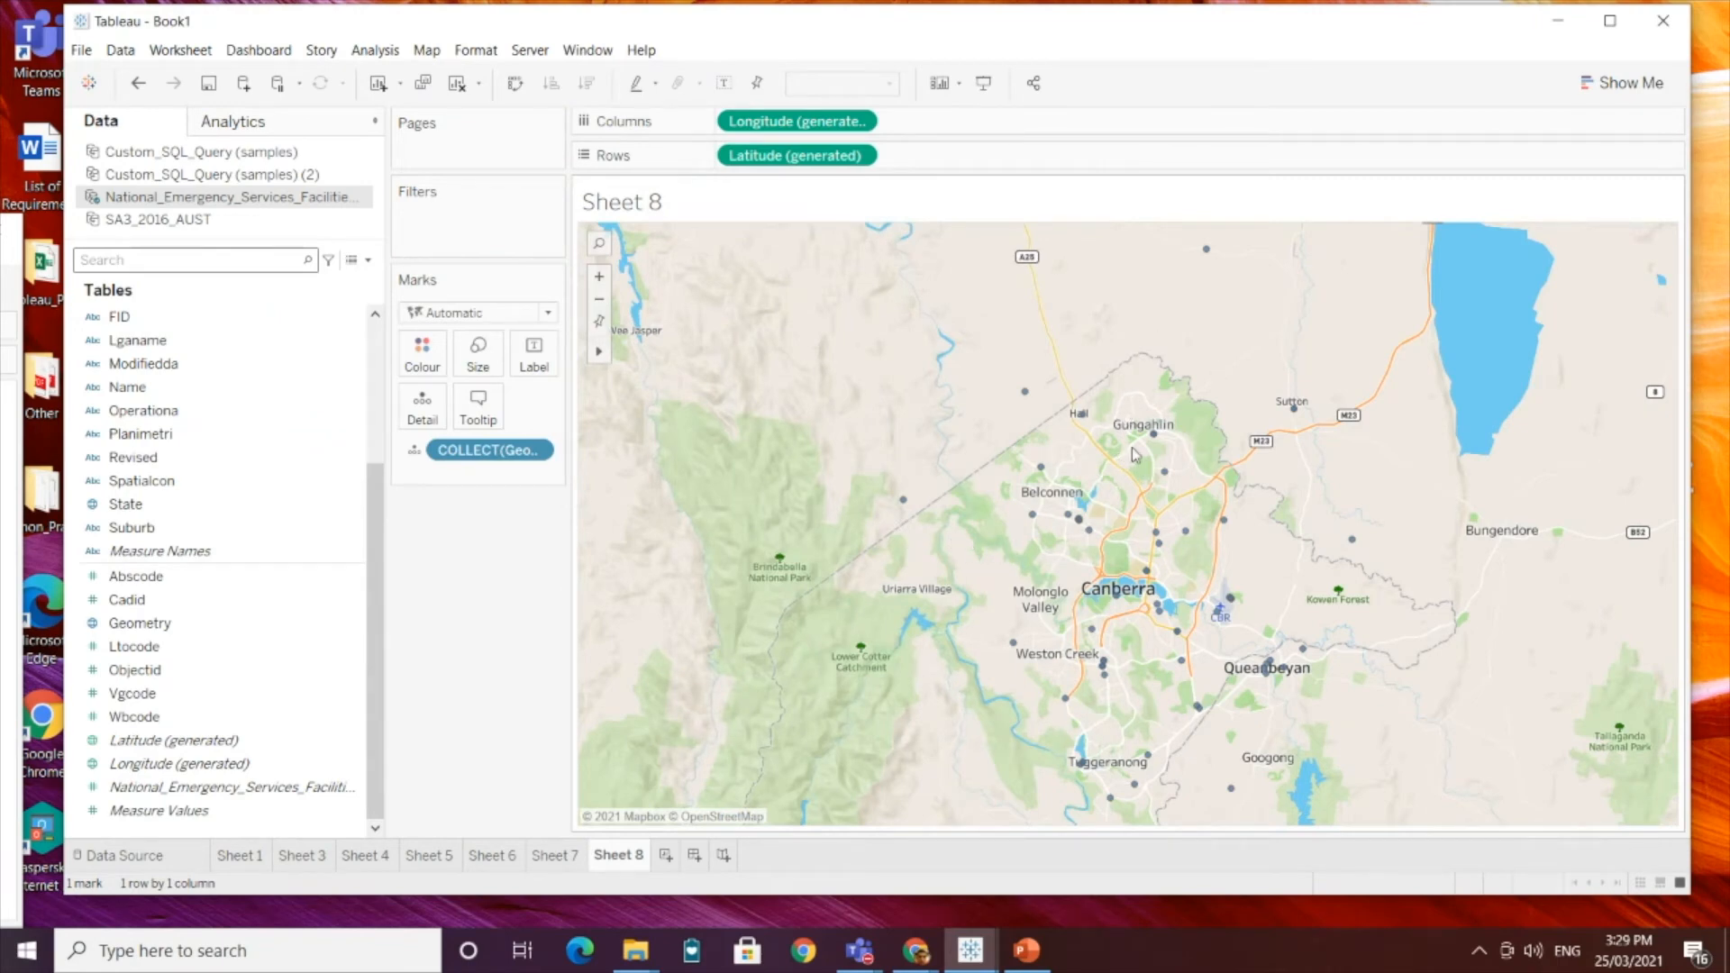
Step: Start a calculated field in the emergency services source and look up the BUFFER function in the function reference
left_click(368, 259)
left_click(271, 280)
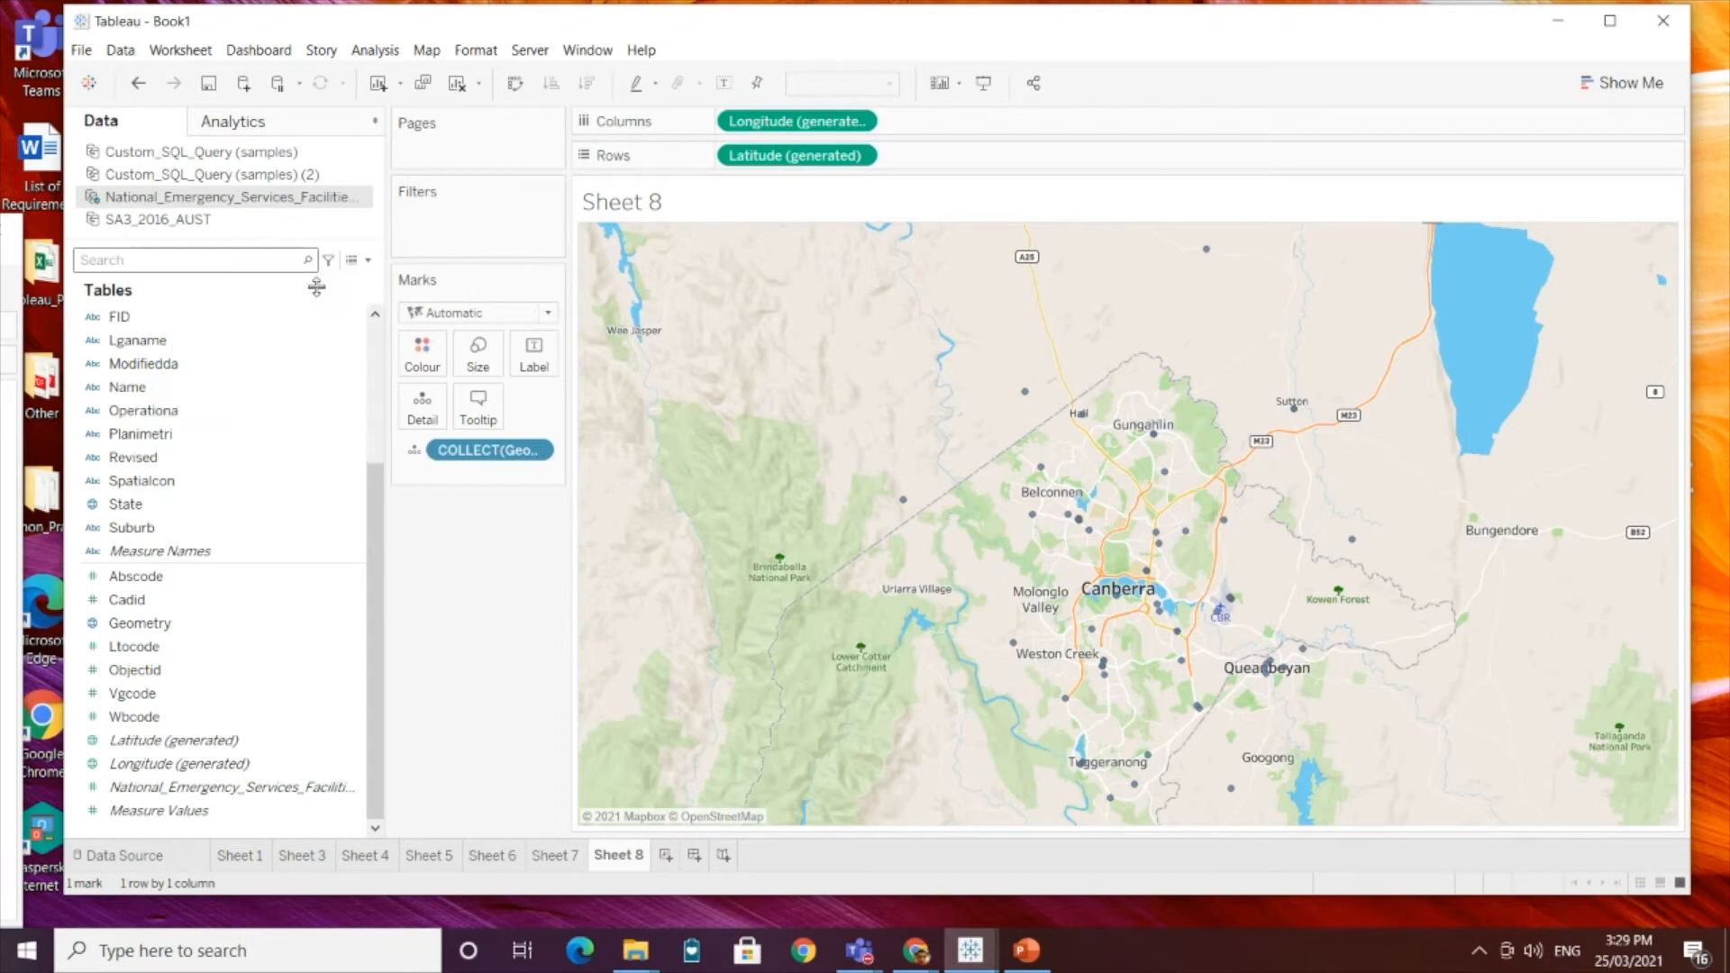
left_click(1390, 418)
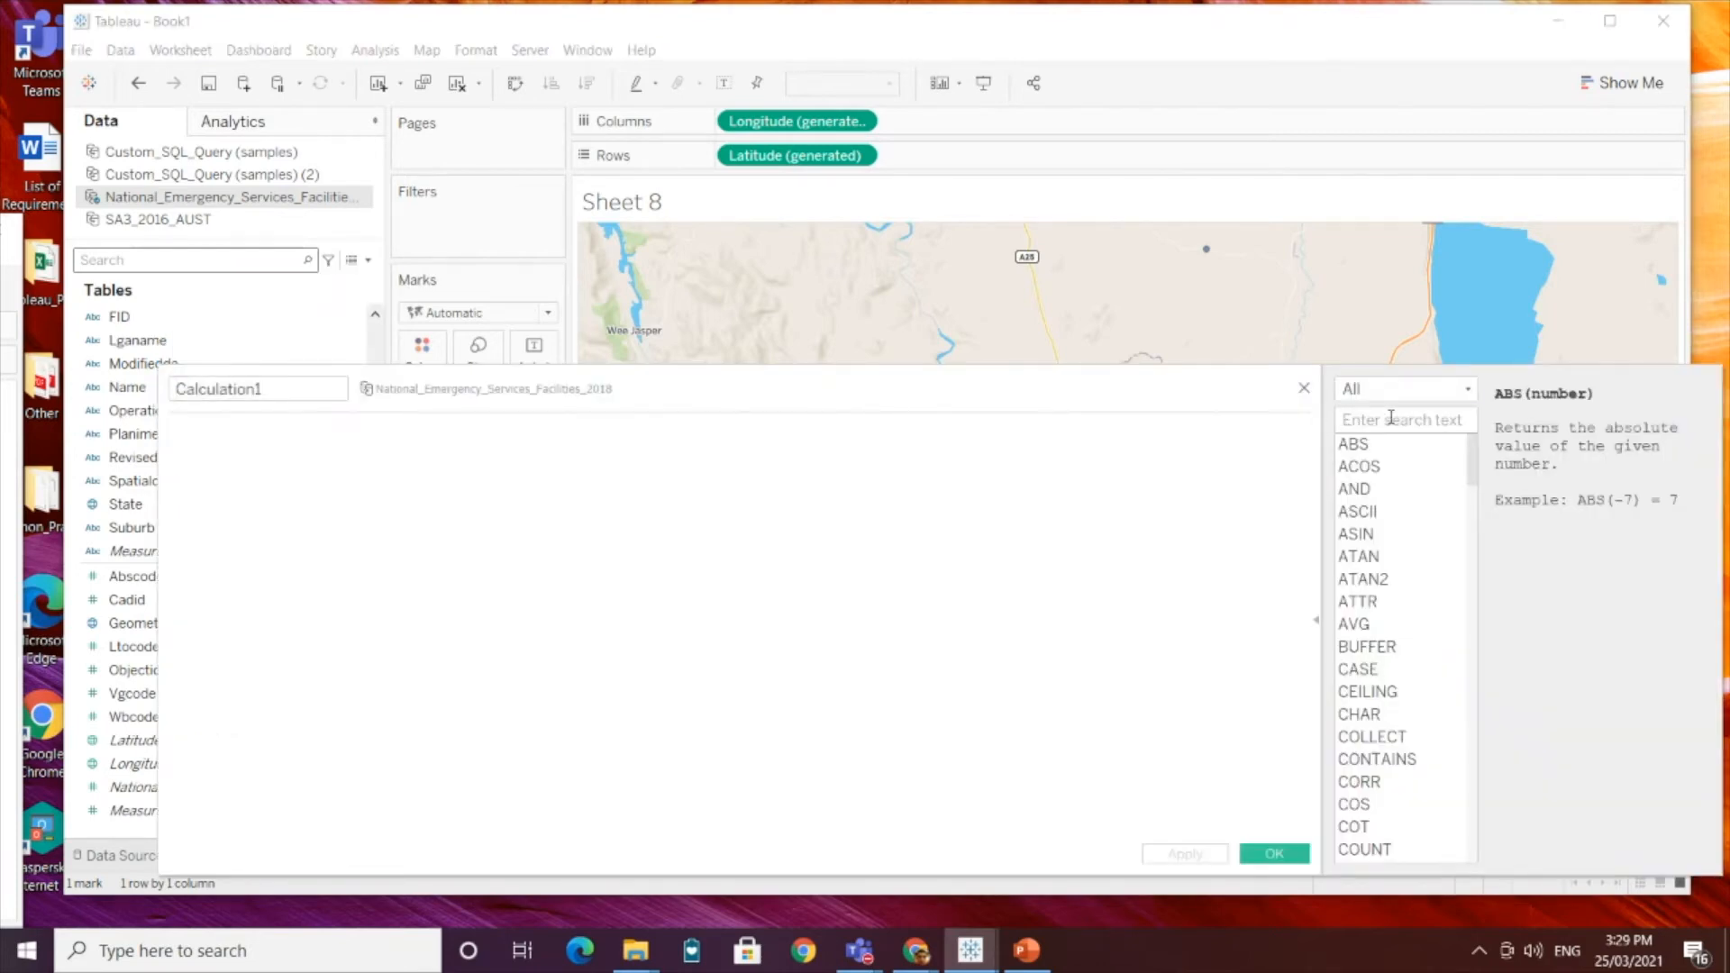
type("BUFFER")
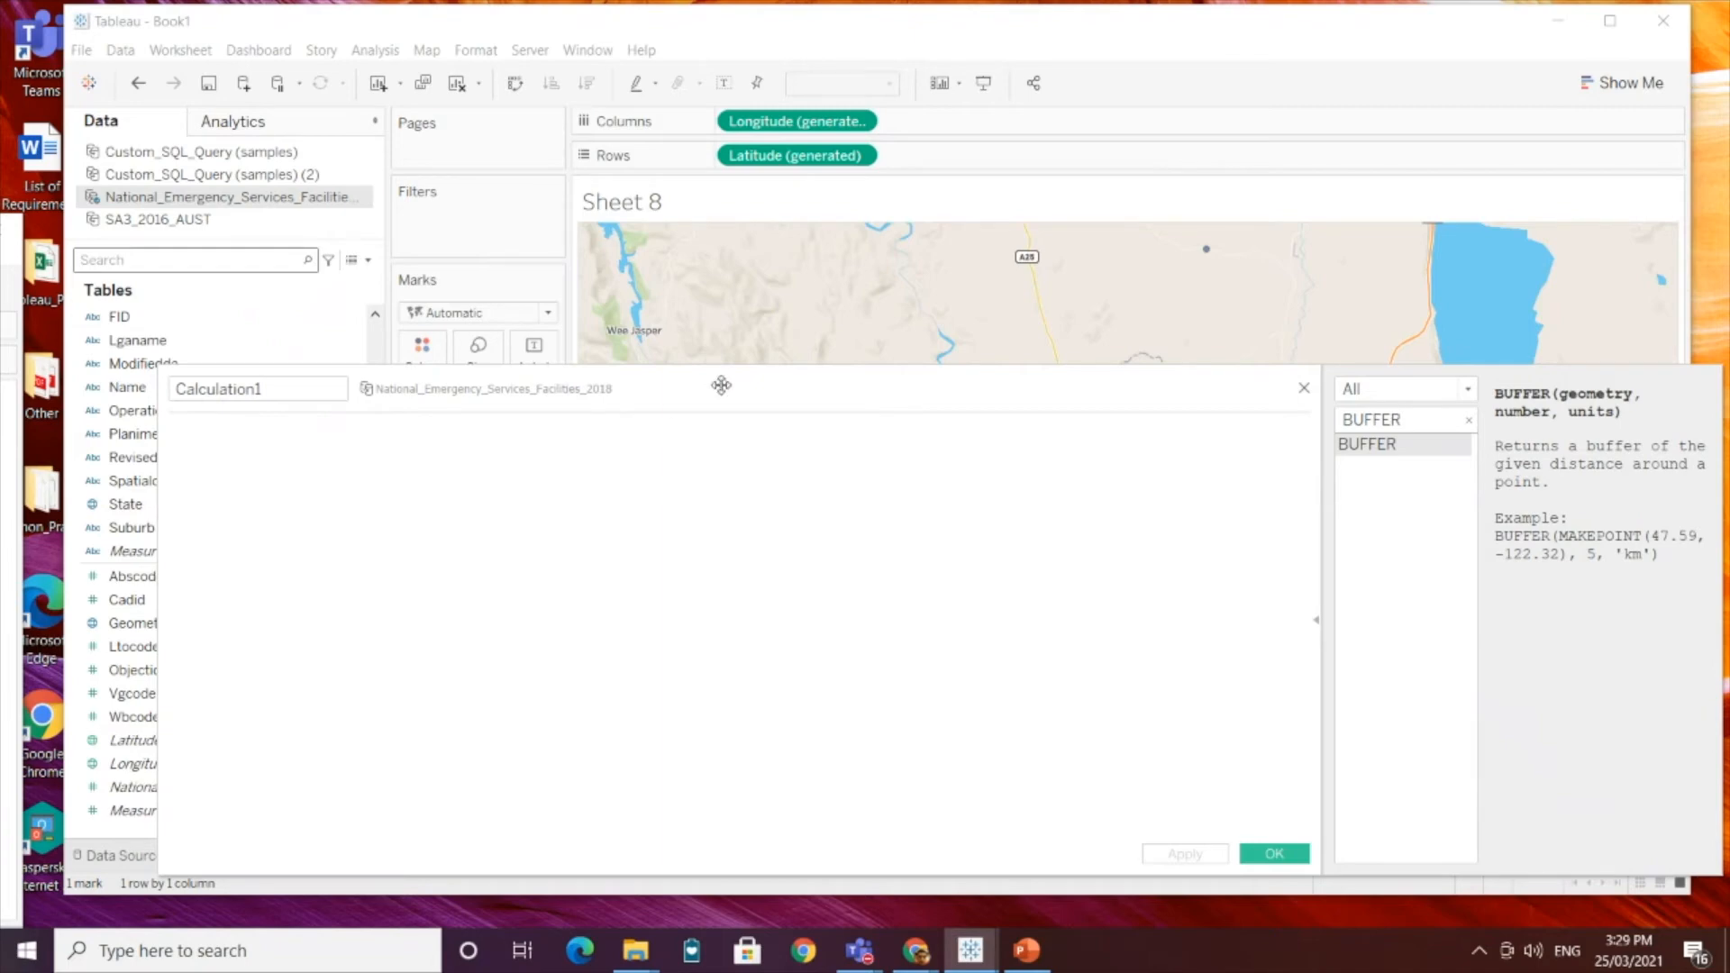
Step: Enter the formula BUFFER([Geometry],'5','km') in the calculation
left_click_drag(721, 385, 785, 394)
type("MAKE")
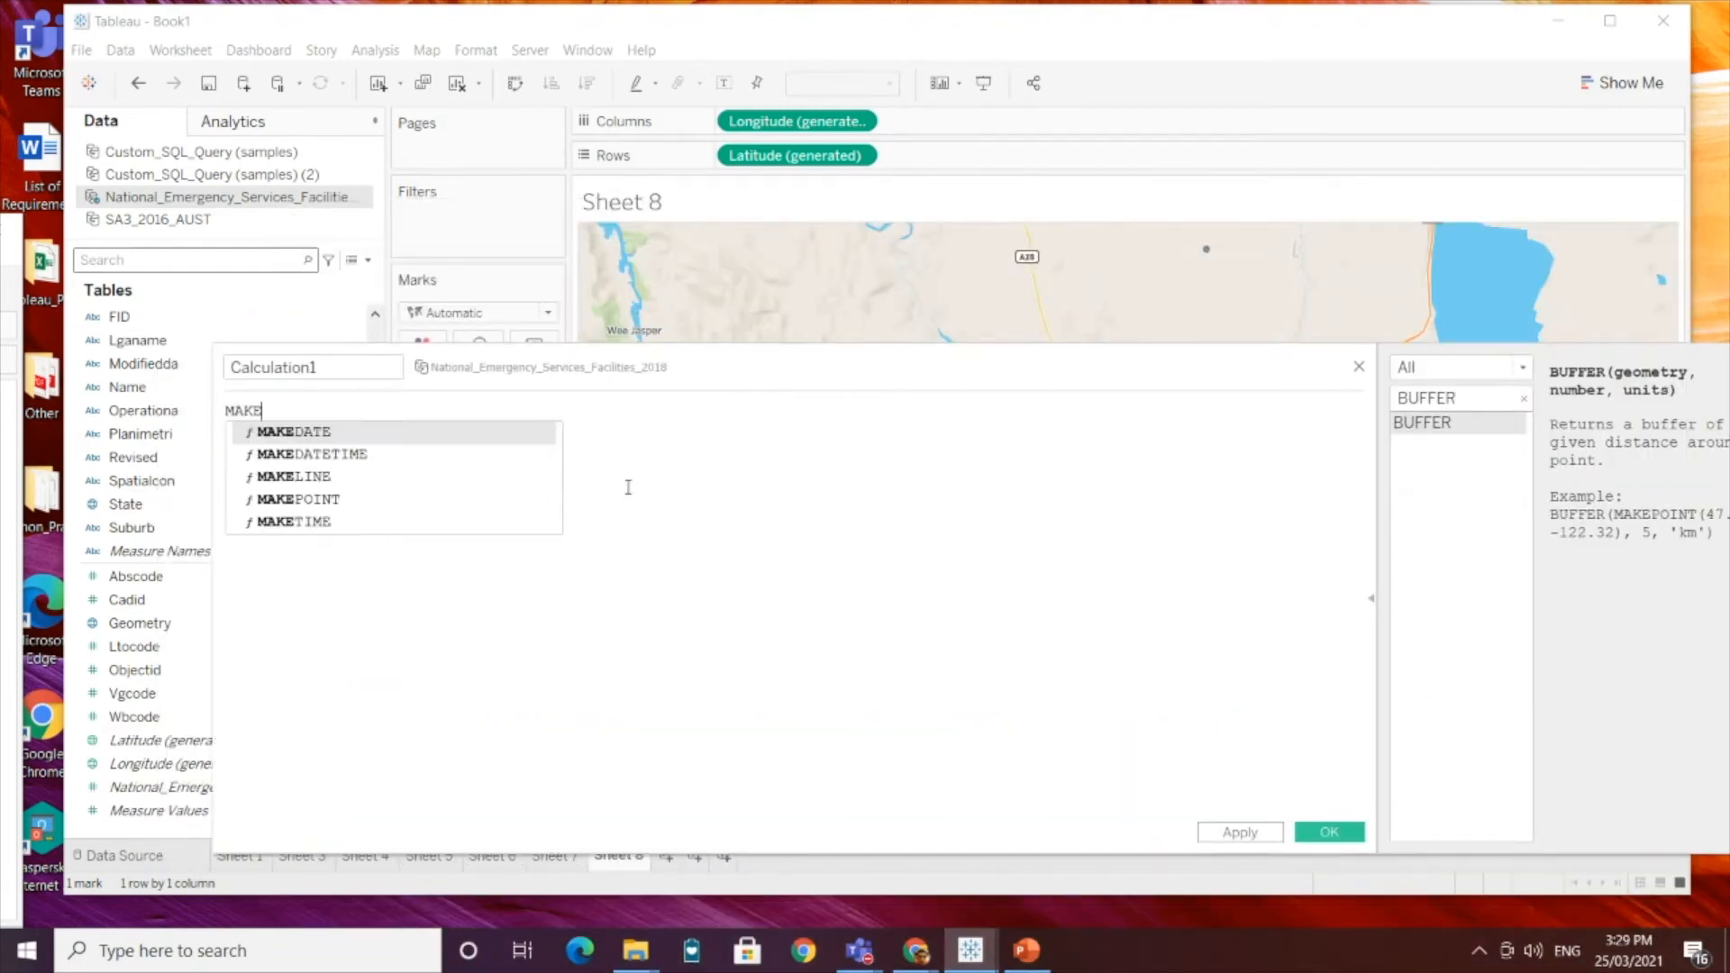
key("BackSpace")
key("BackSpace")
key("BackSpace")
key("BackSpace")
type("BUFFER")
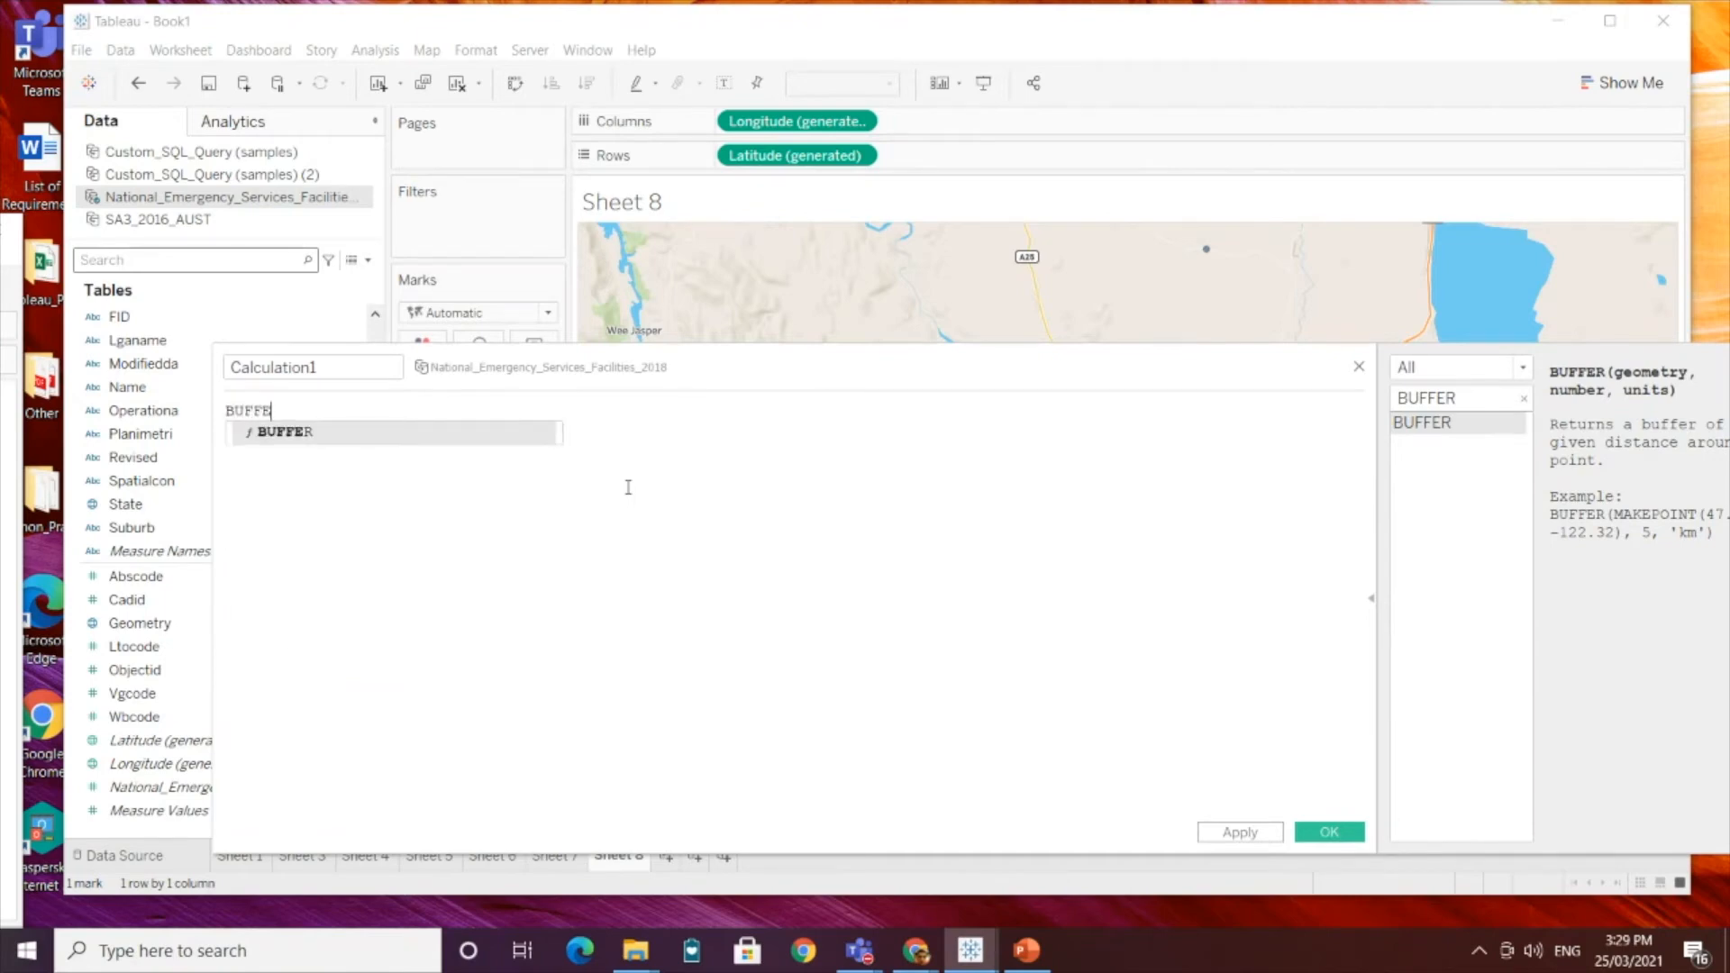
key("Return")
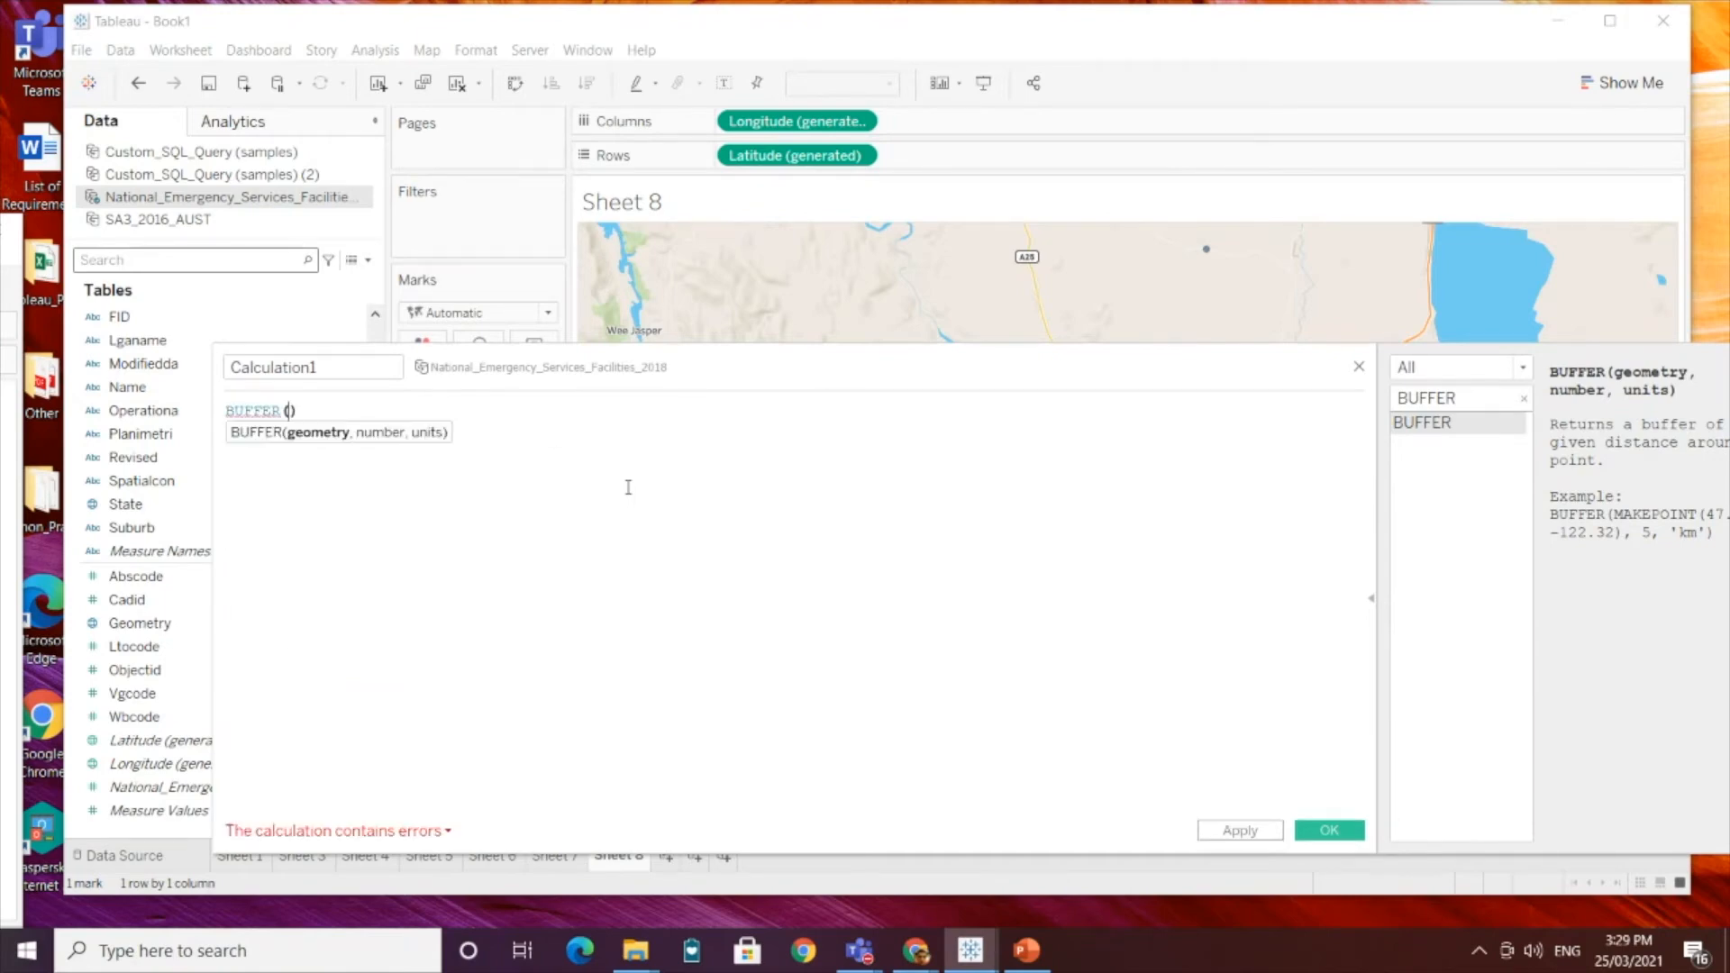
type("GE")
key("Return")
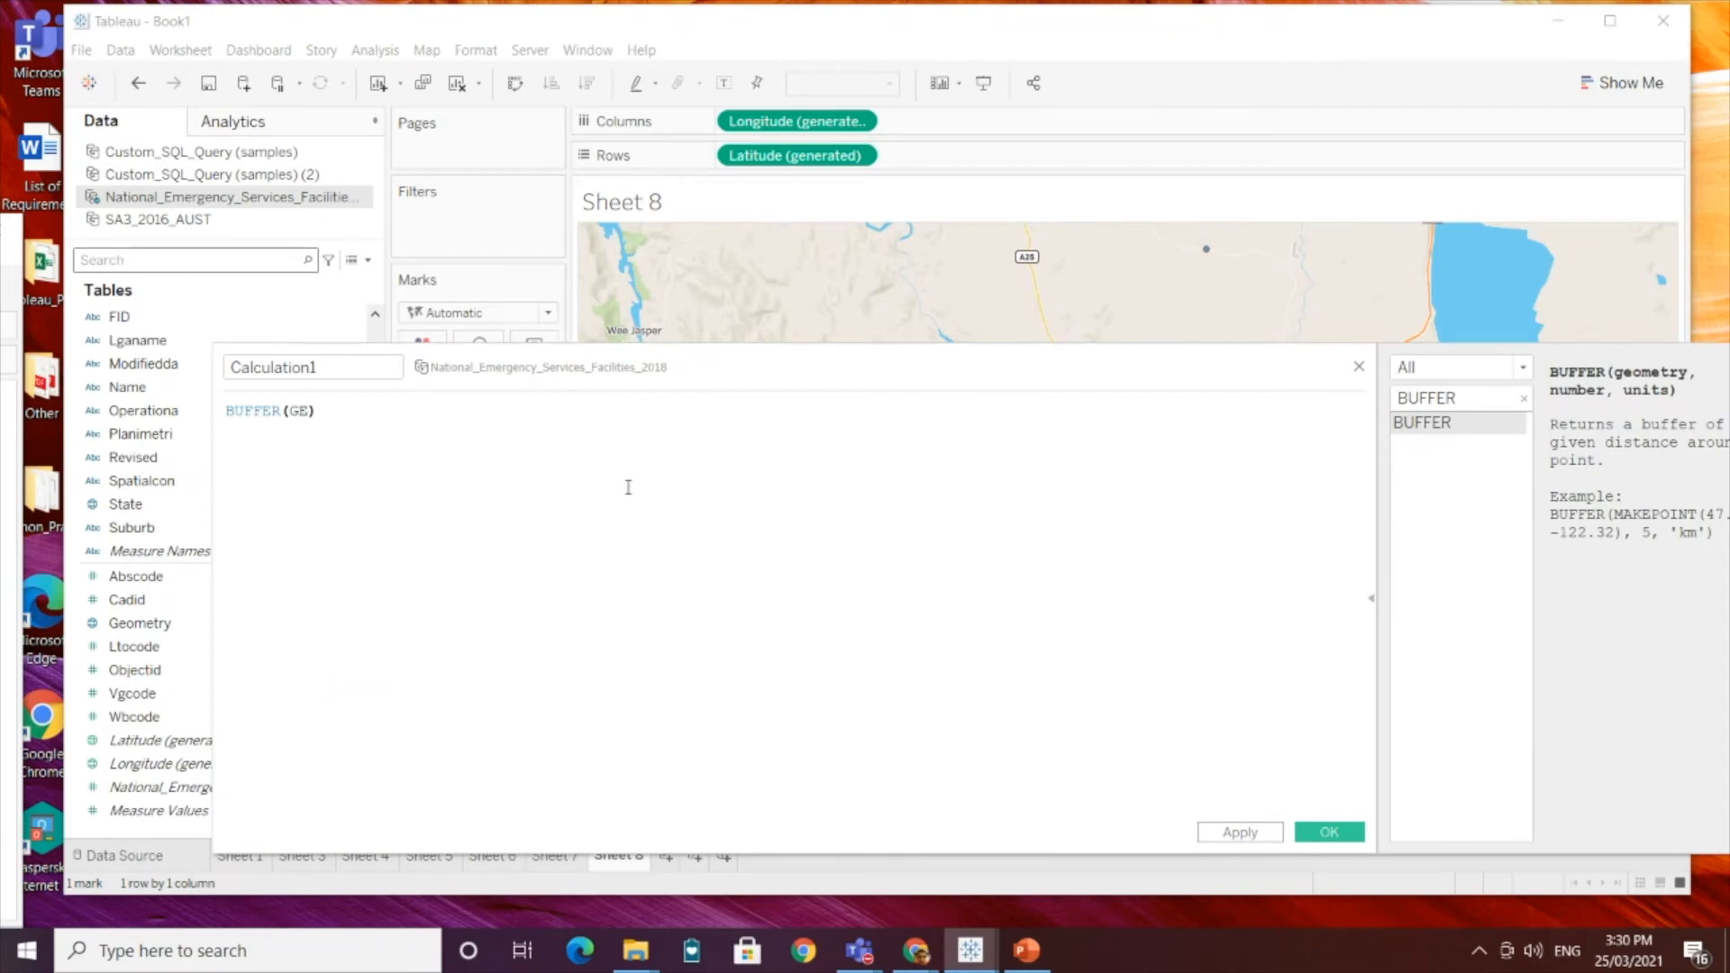
type(", '")
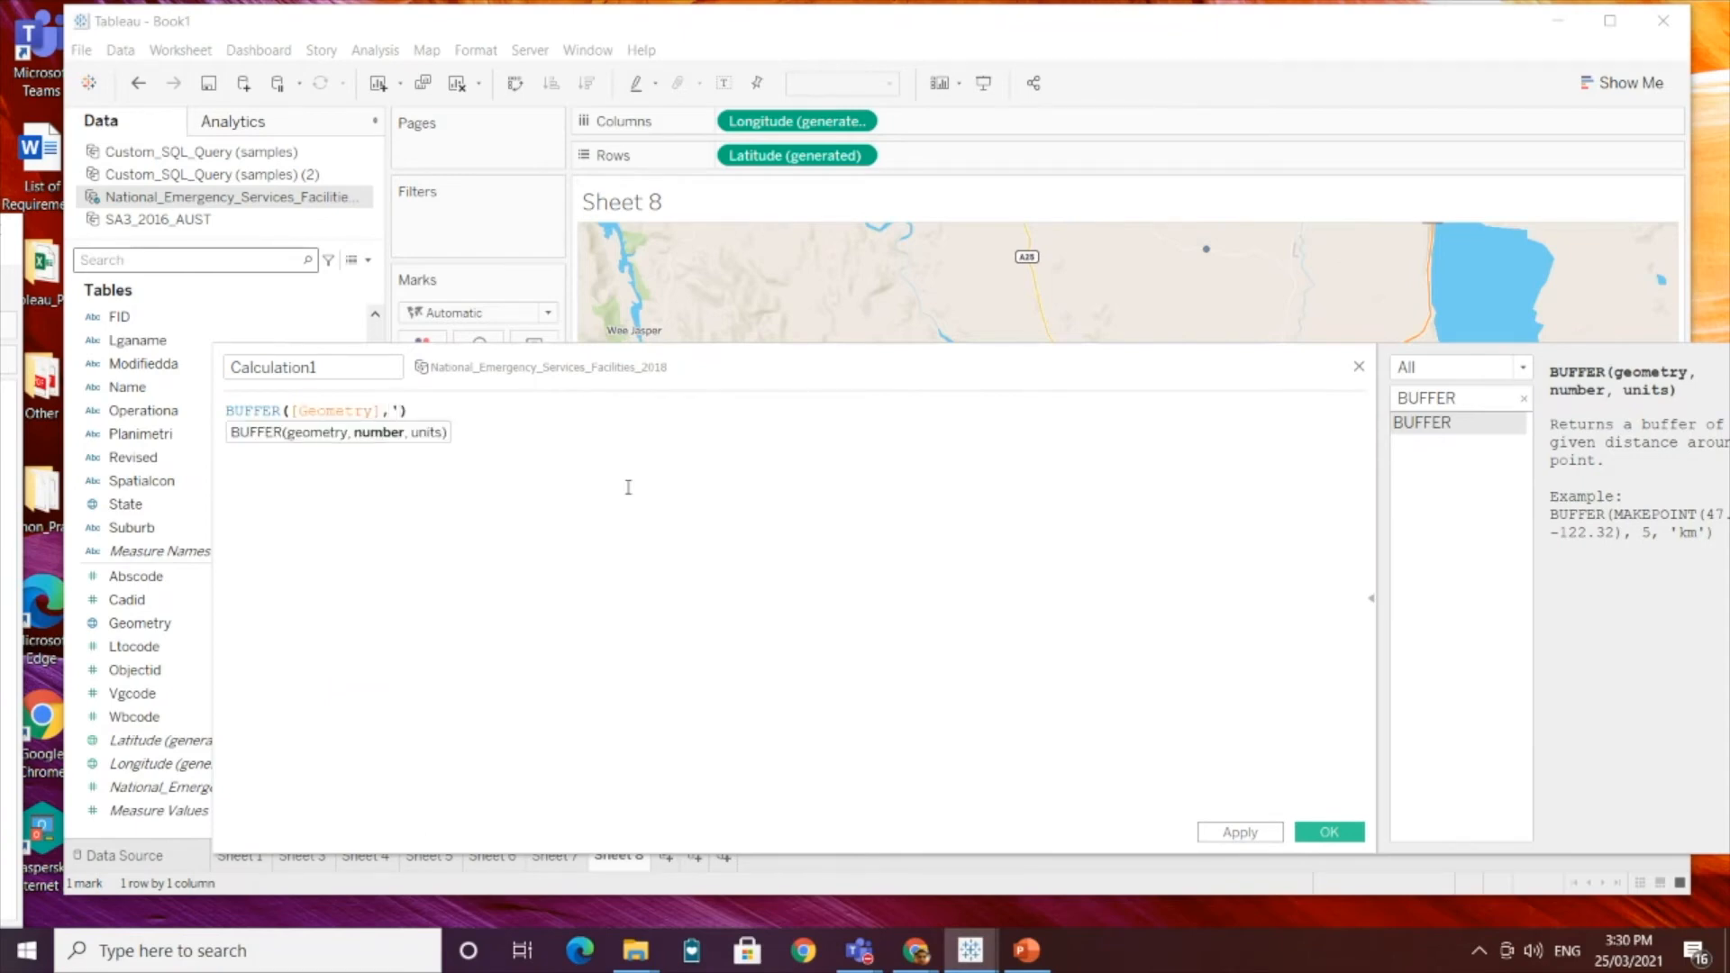
type("5','km'")
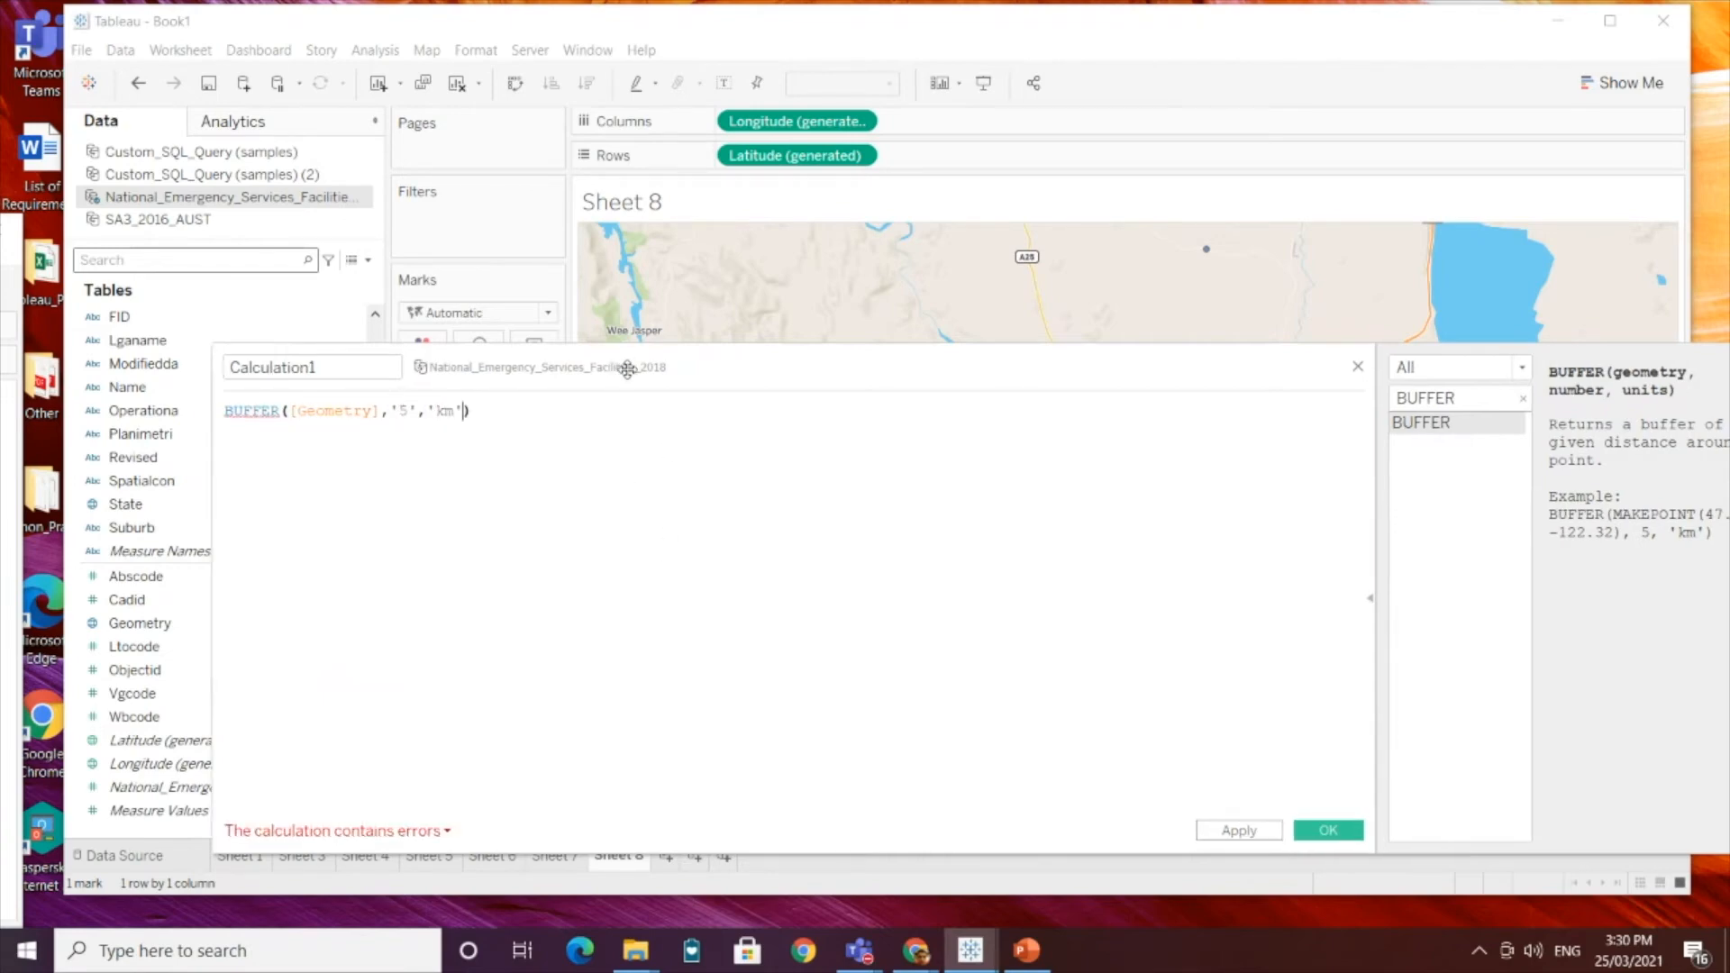
Step: Remove the quotation marks around the distance so the formula reads BUFFER([Geometry],5,'km')
left_click_drag(627, 369, 516, 346)
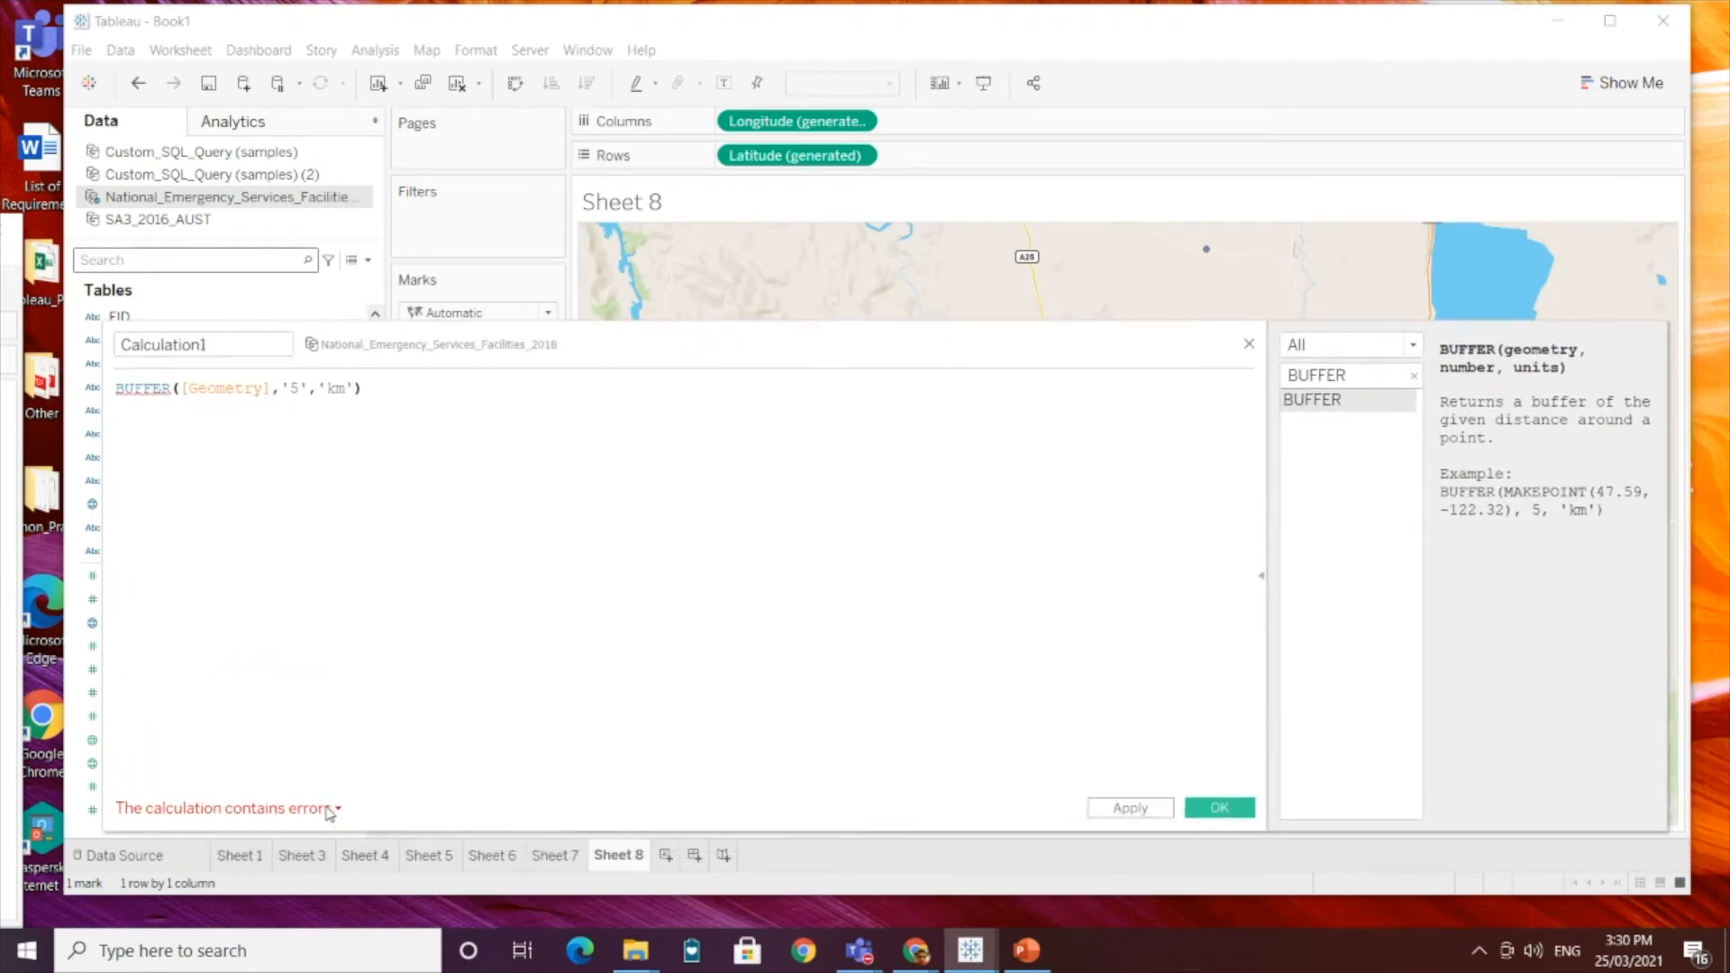
left_click(290, 386)
key("BackSpace")
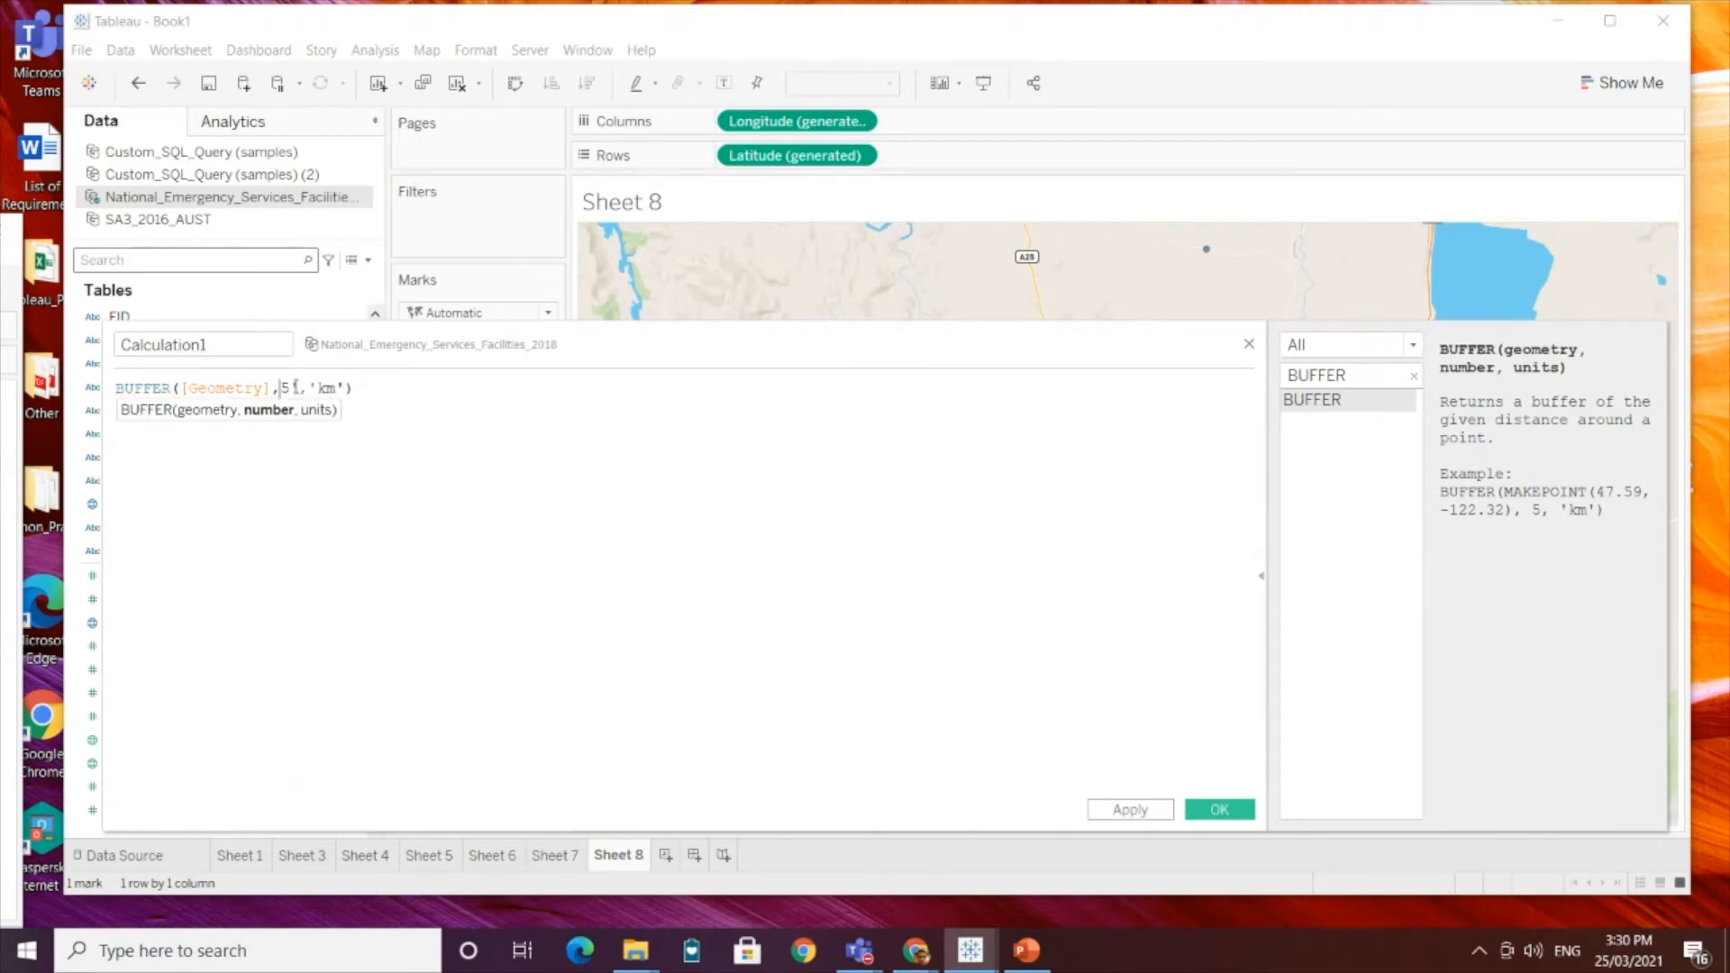
key("Right")
key("Delete")
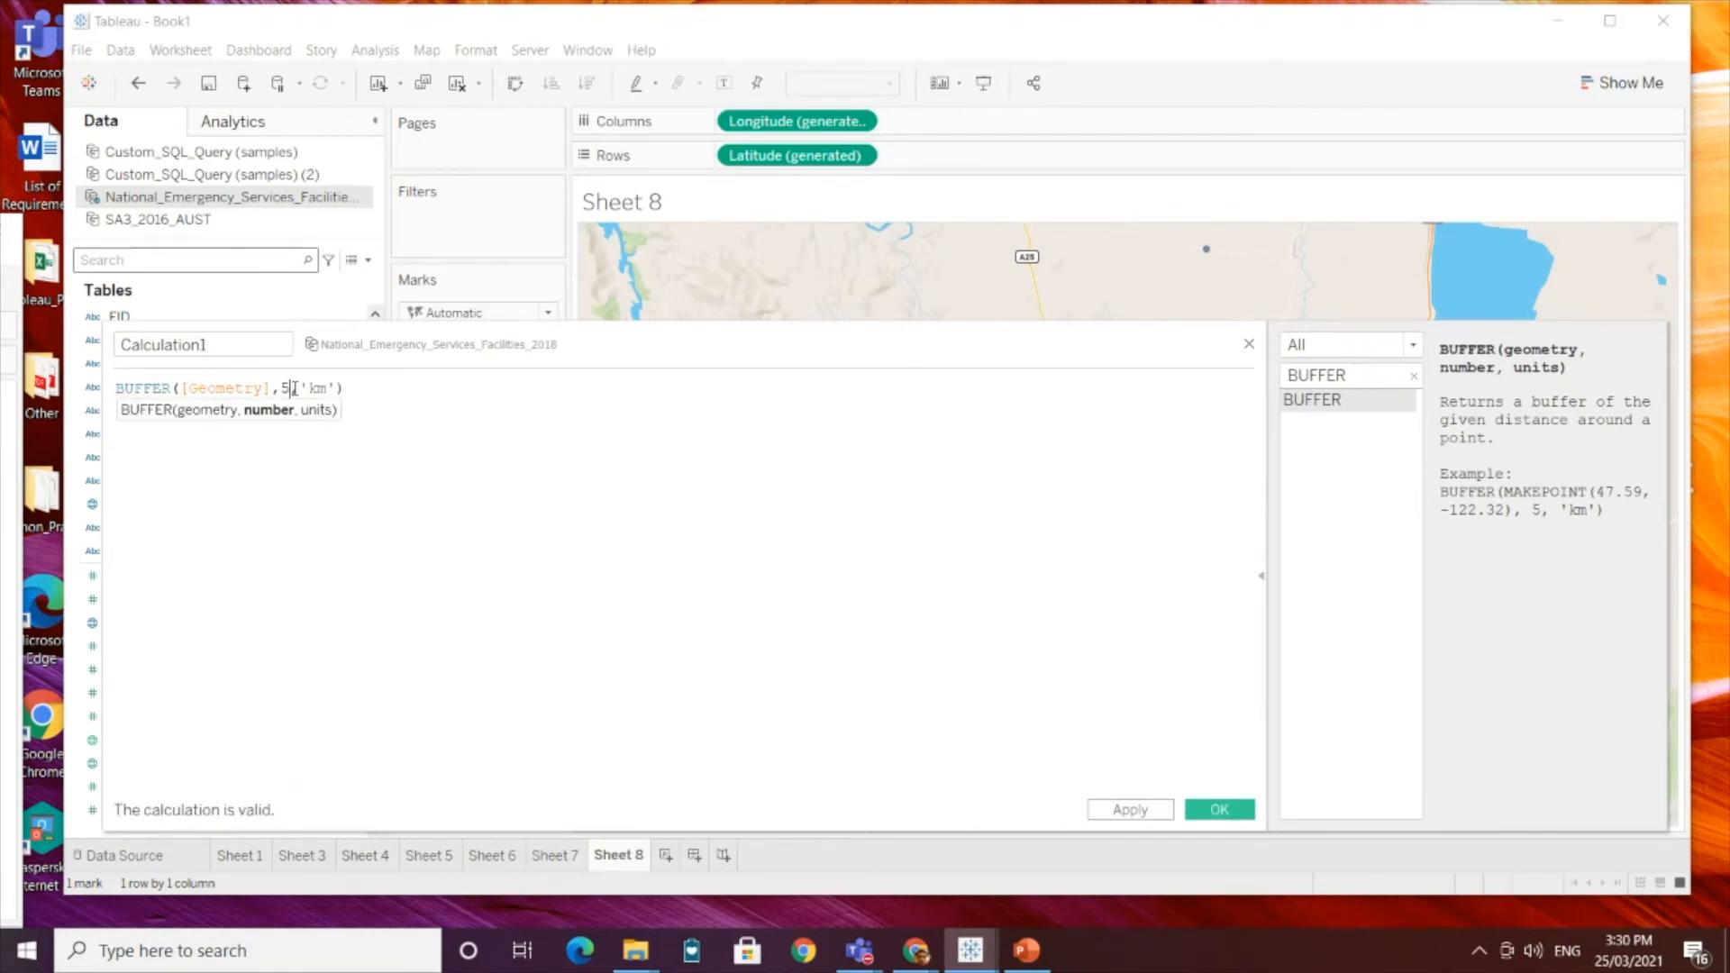
Step: Name the calculated field Create_Circle, apply it and close the calculation editor
double_click(233, 343)
type("Create_Circle")
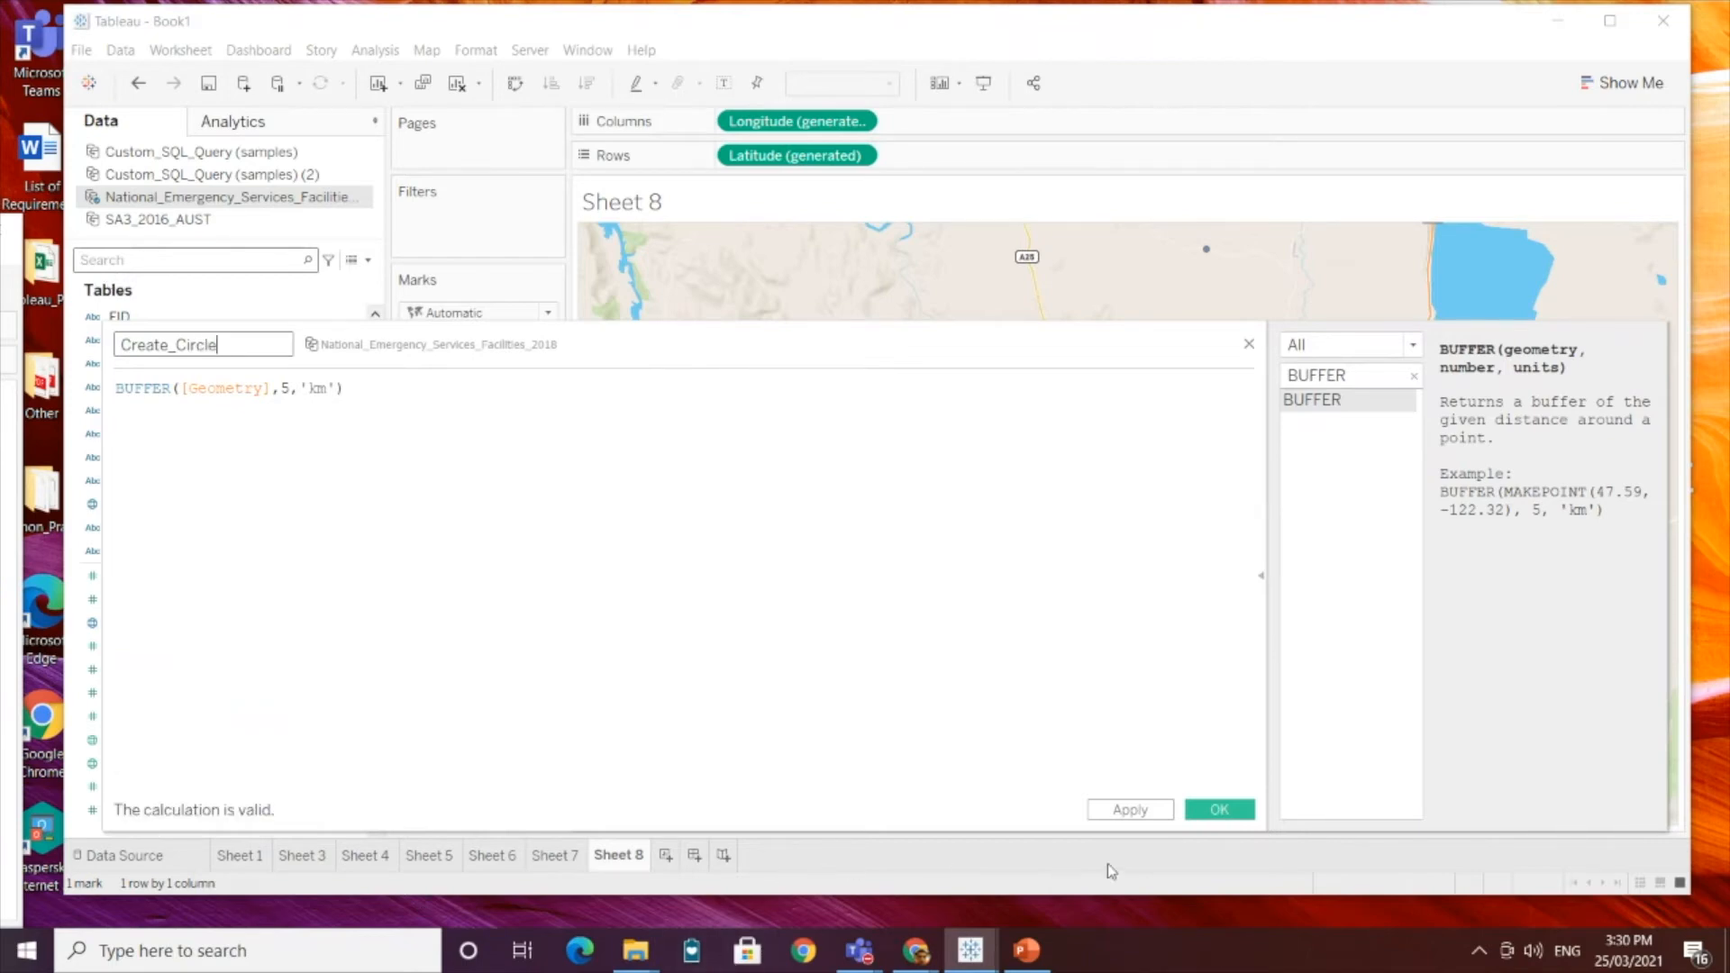
left_click(1131, 810)
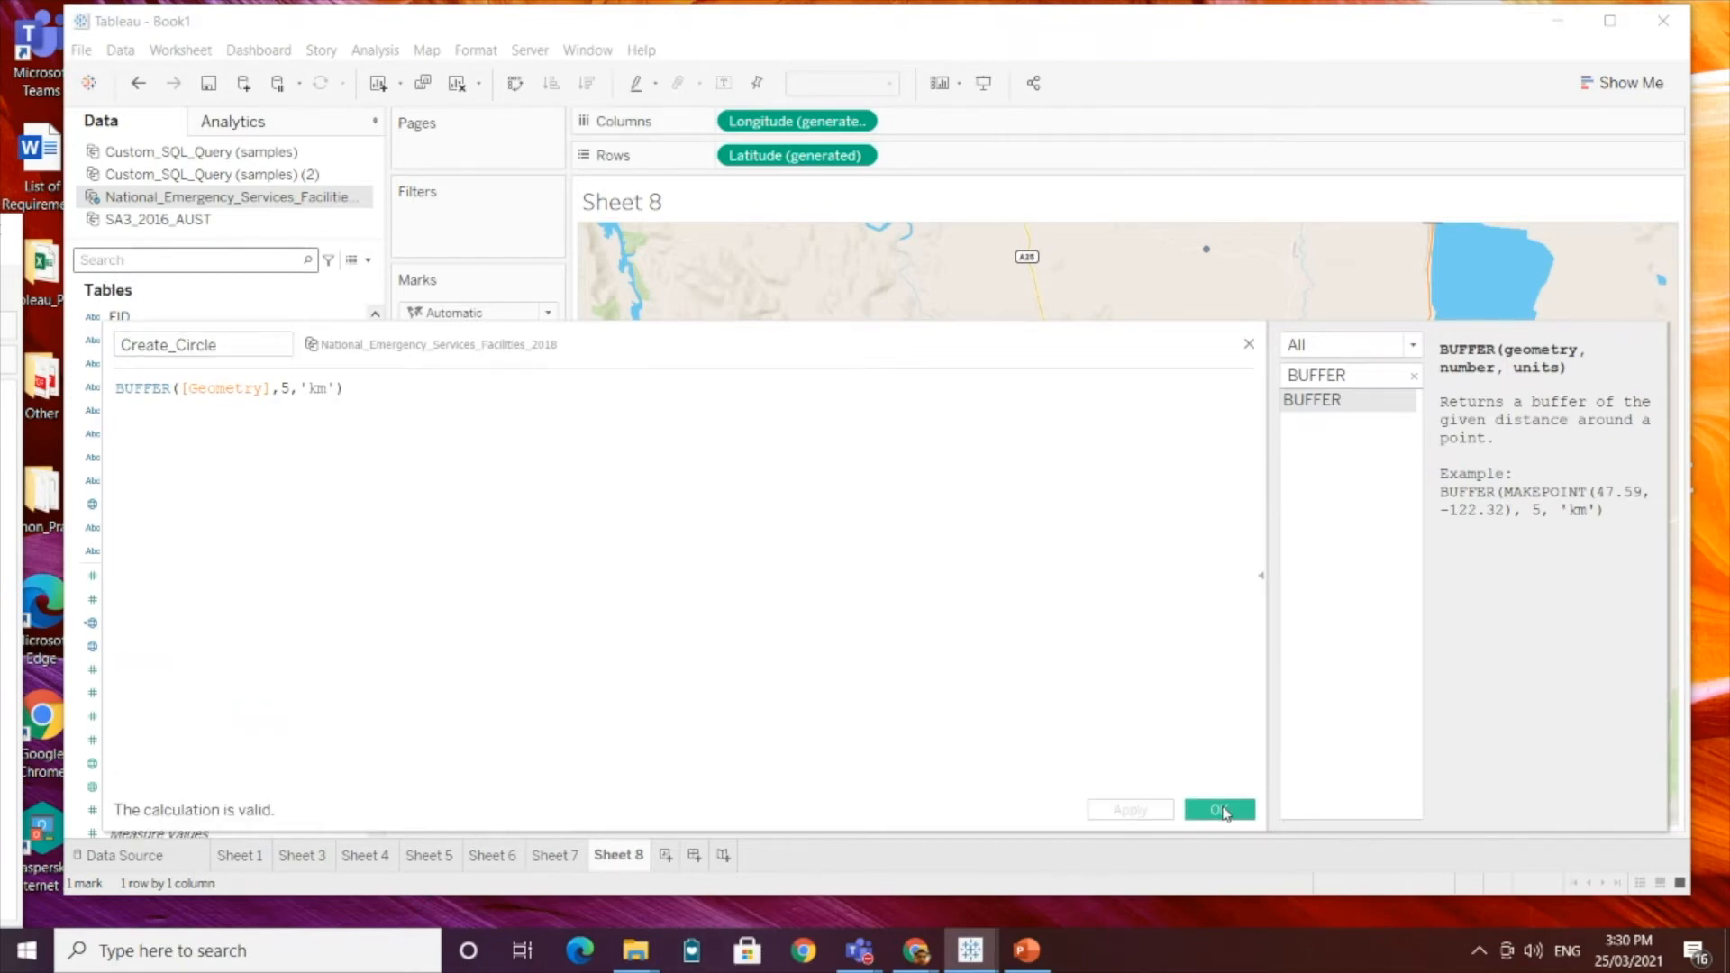
left_click(1221, 810)
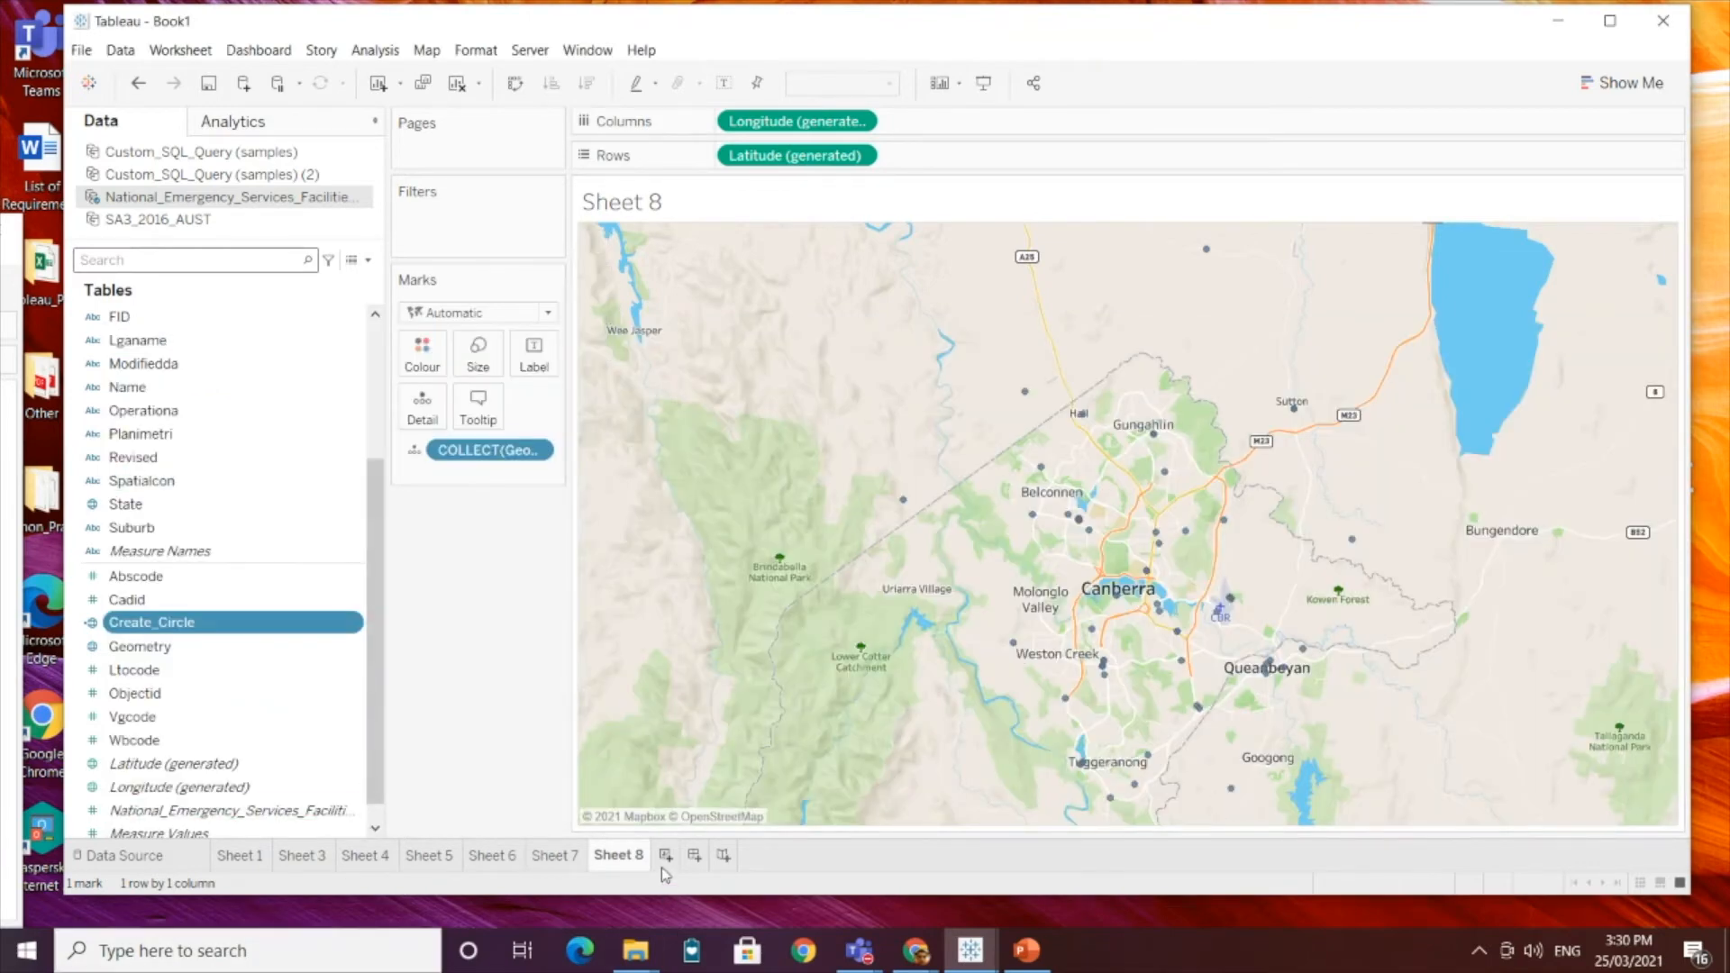
Step: Map Create_Circle on a new worksheet and compare it with the facility points on Sheet 8
left_click(667, 856)
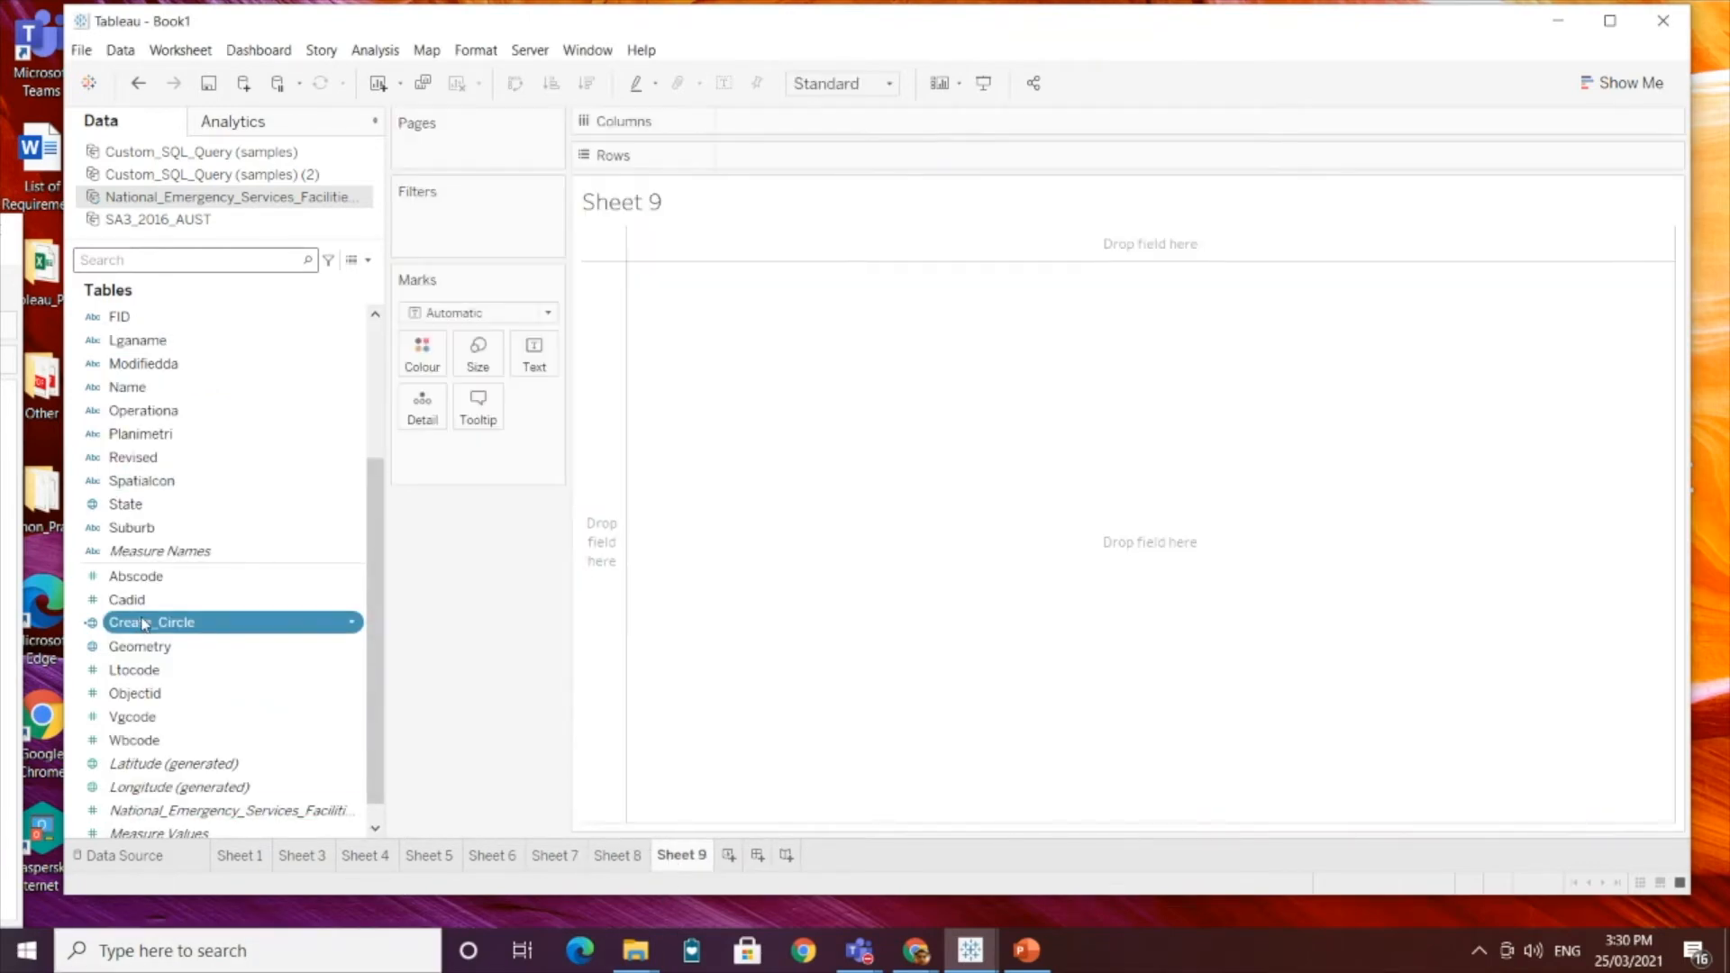
double_click(144, 623)
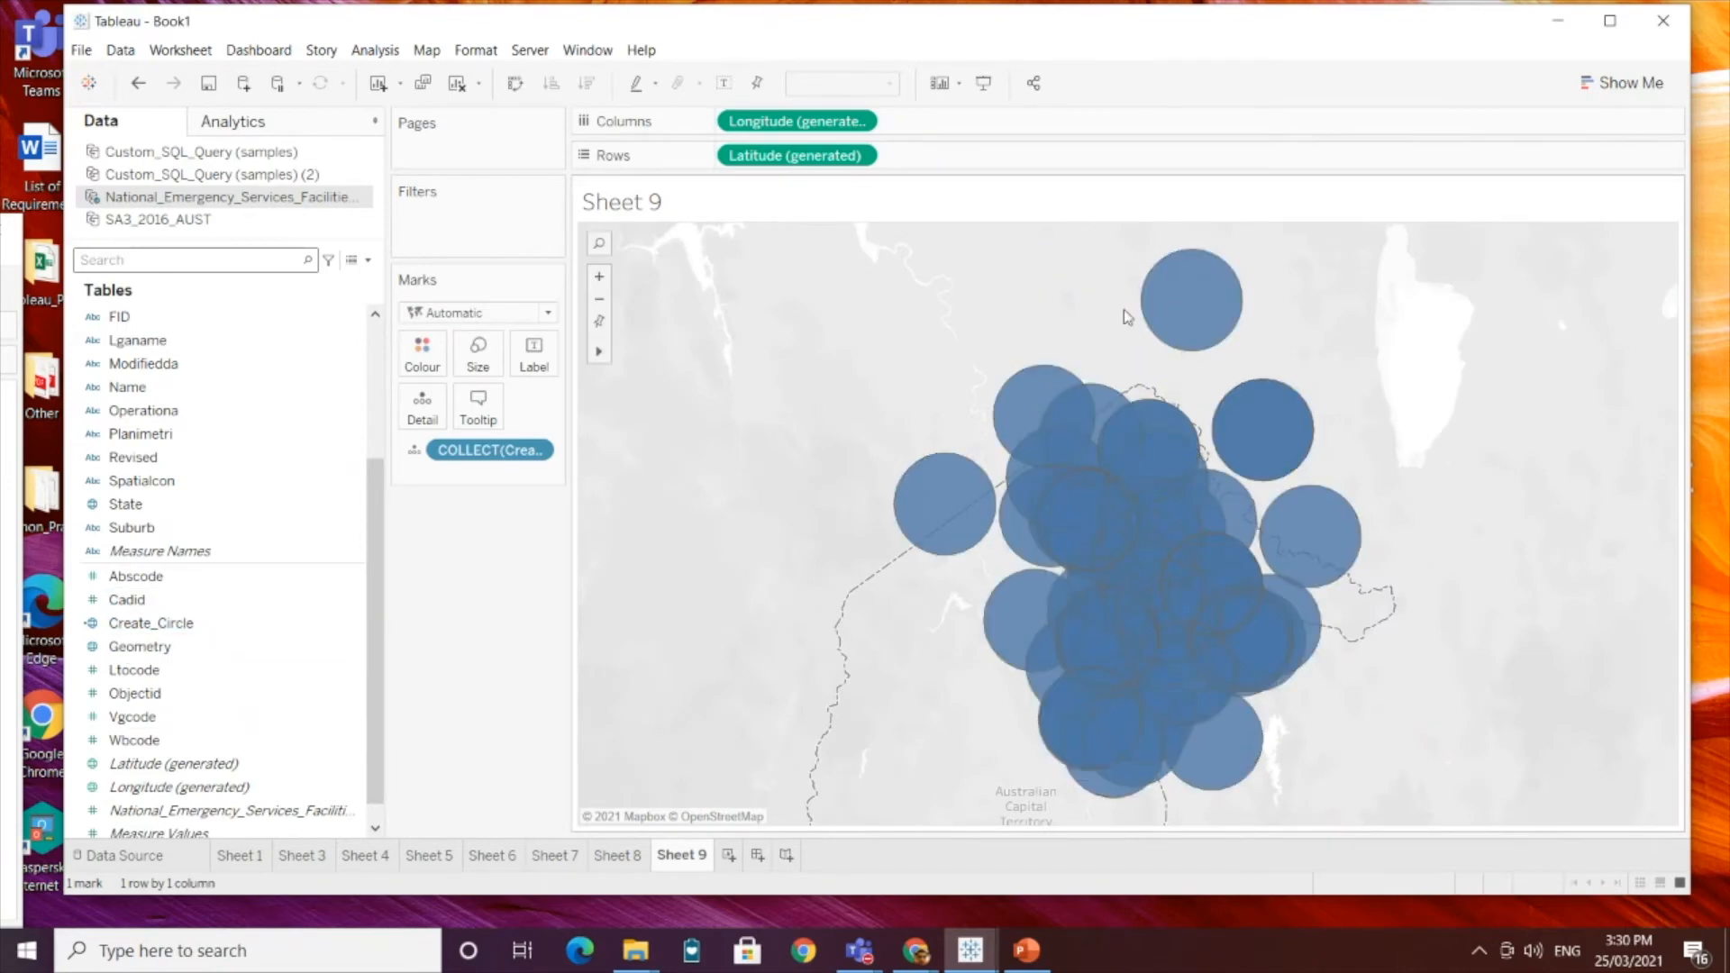
left_click(611, 860)
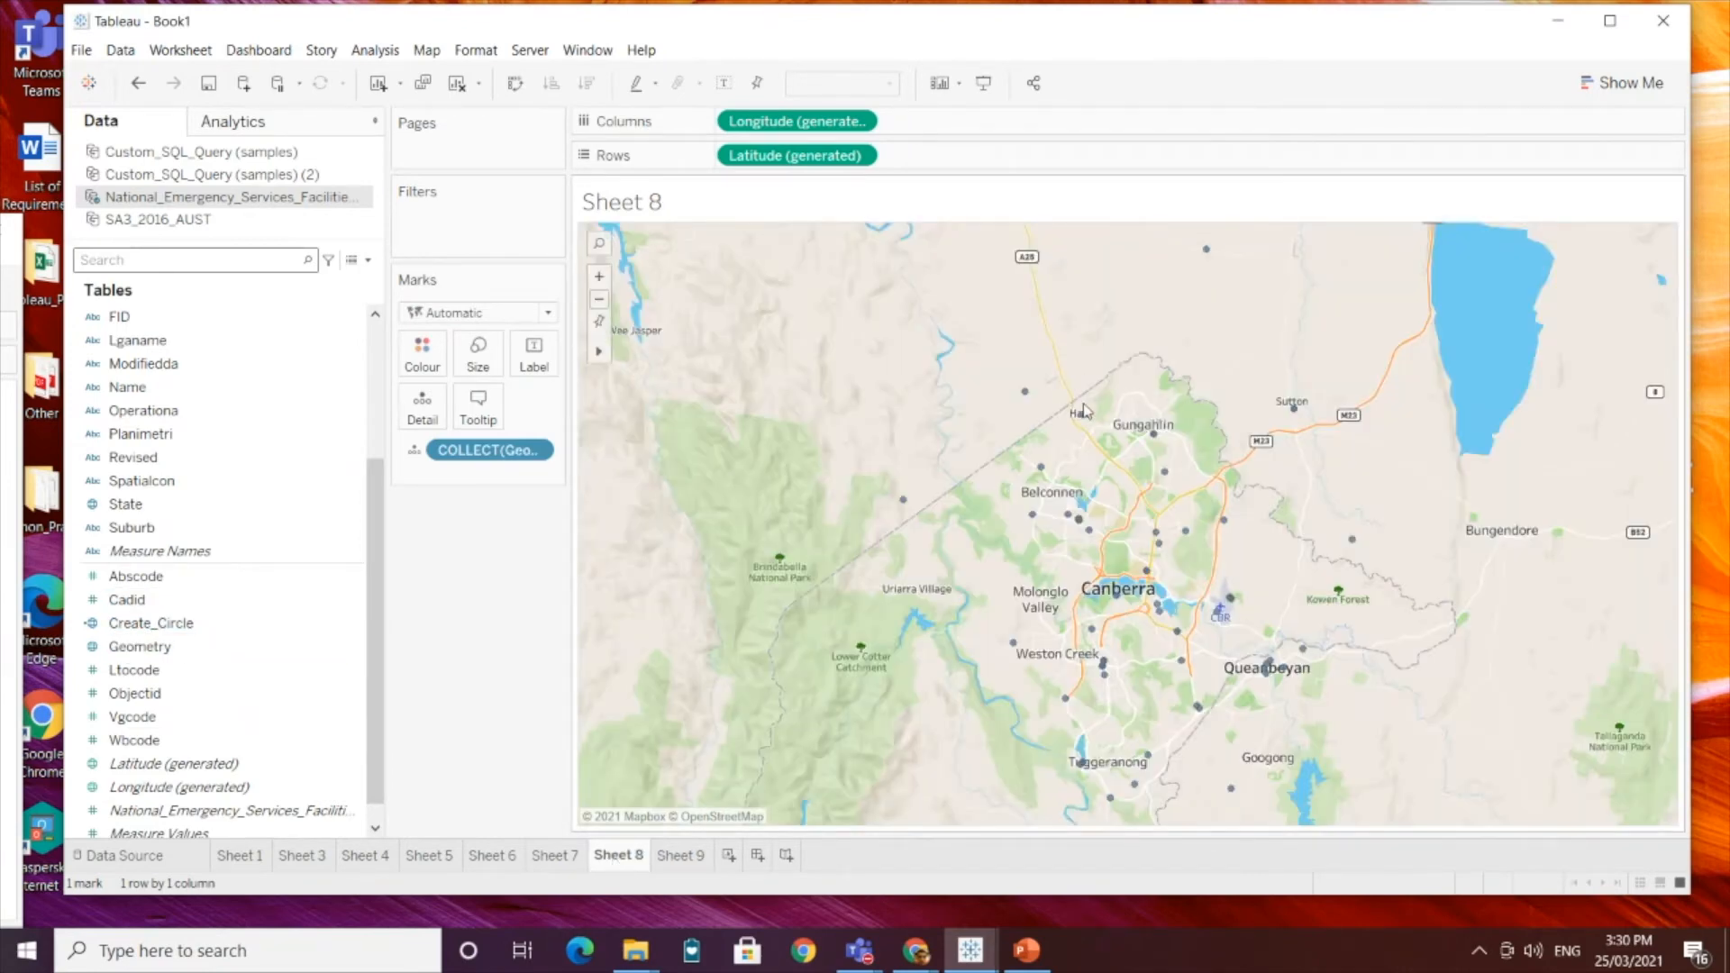
left_click(689, 858)
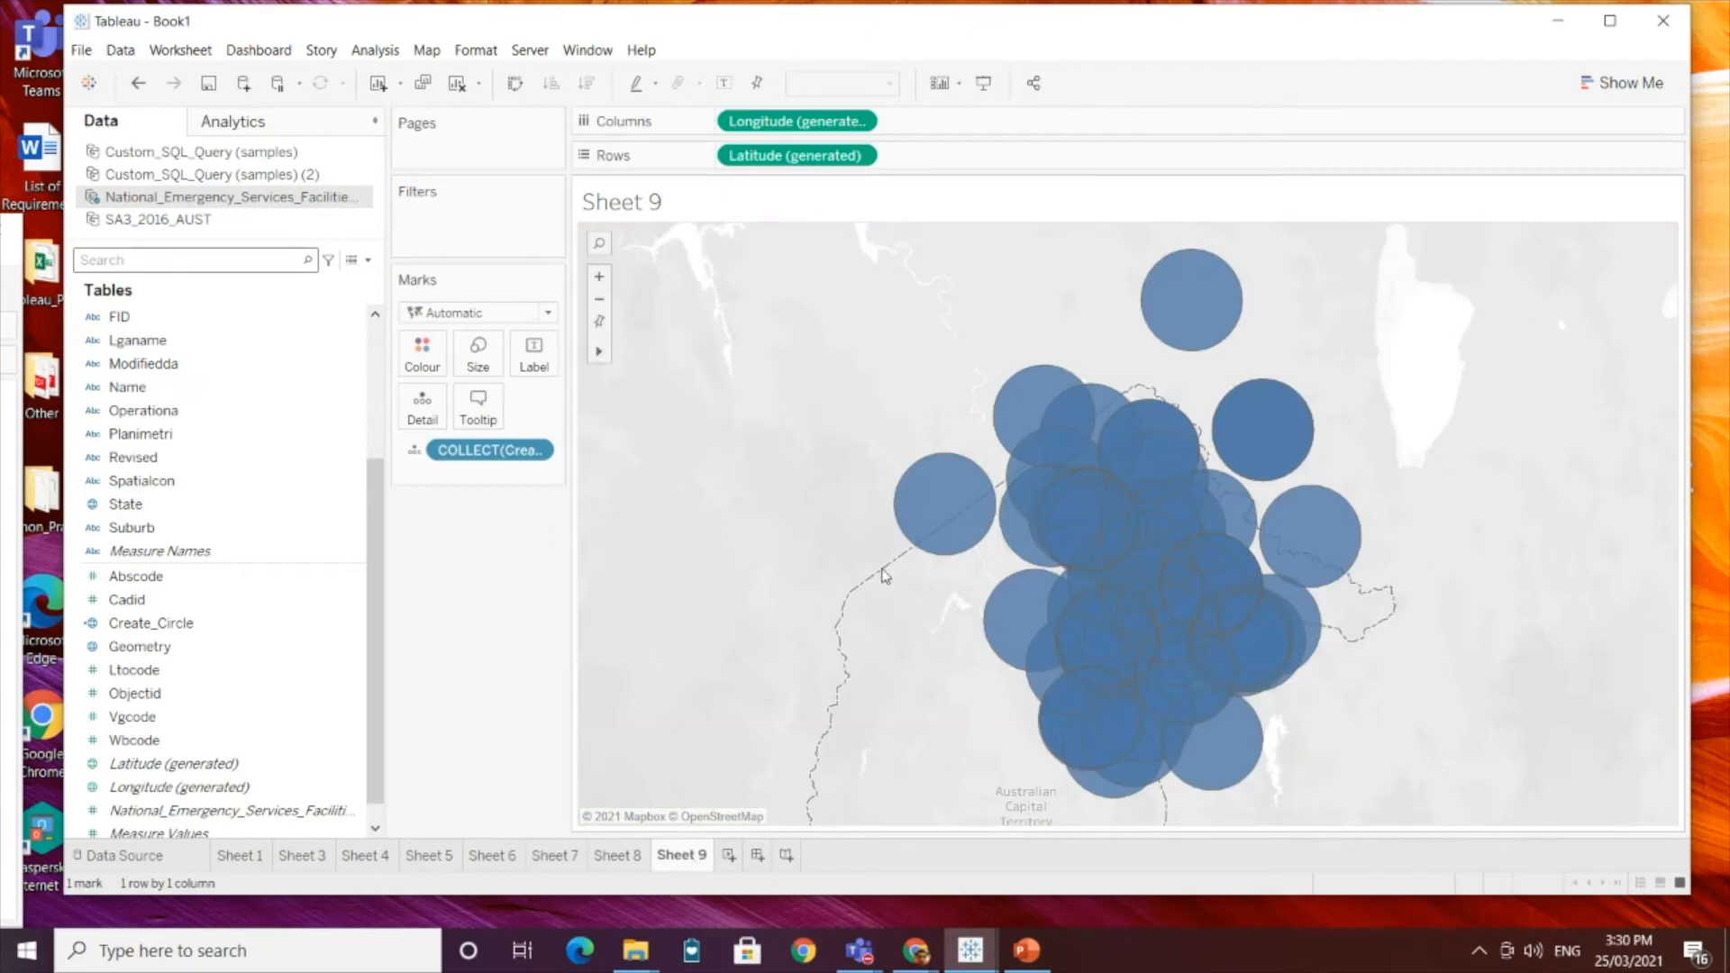
Step: Duplicate the generated Longitude and Latitude fields on Sheet 8 and set both duplicates to dual axis
left_click(621, 857)
left_click_drag(804, 126, 929, 123)
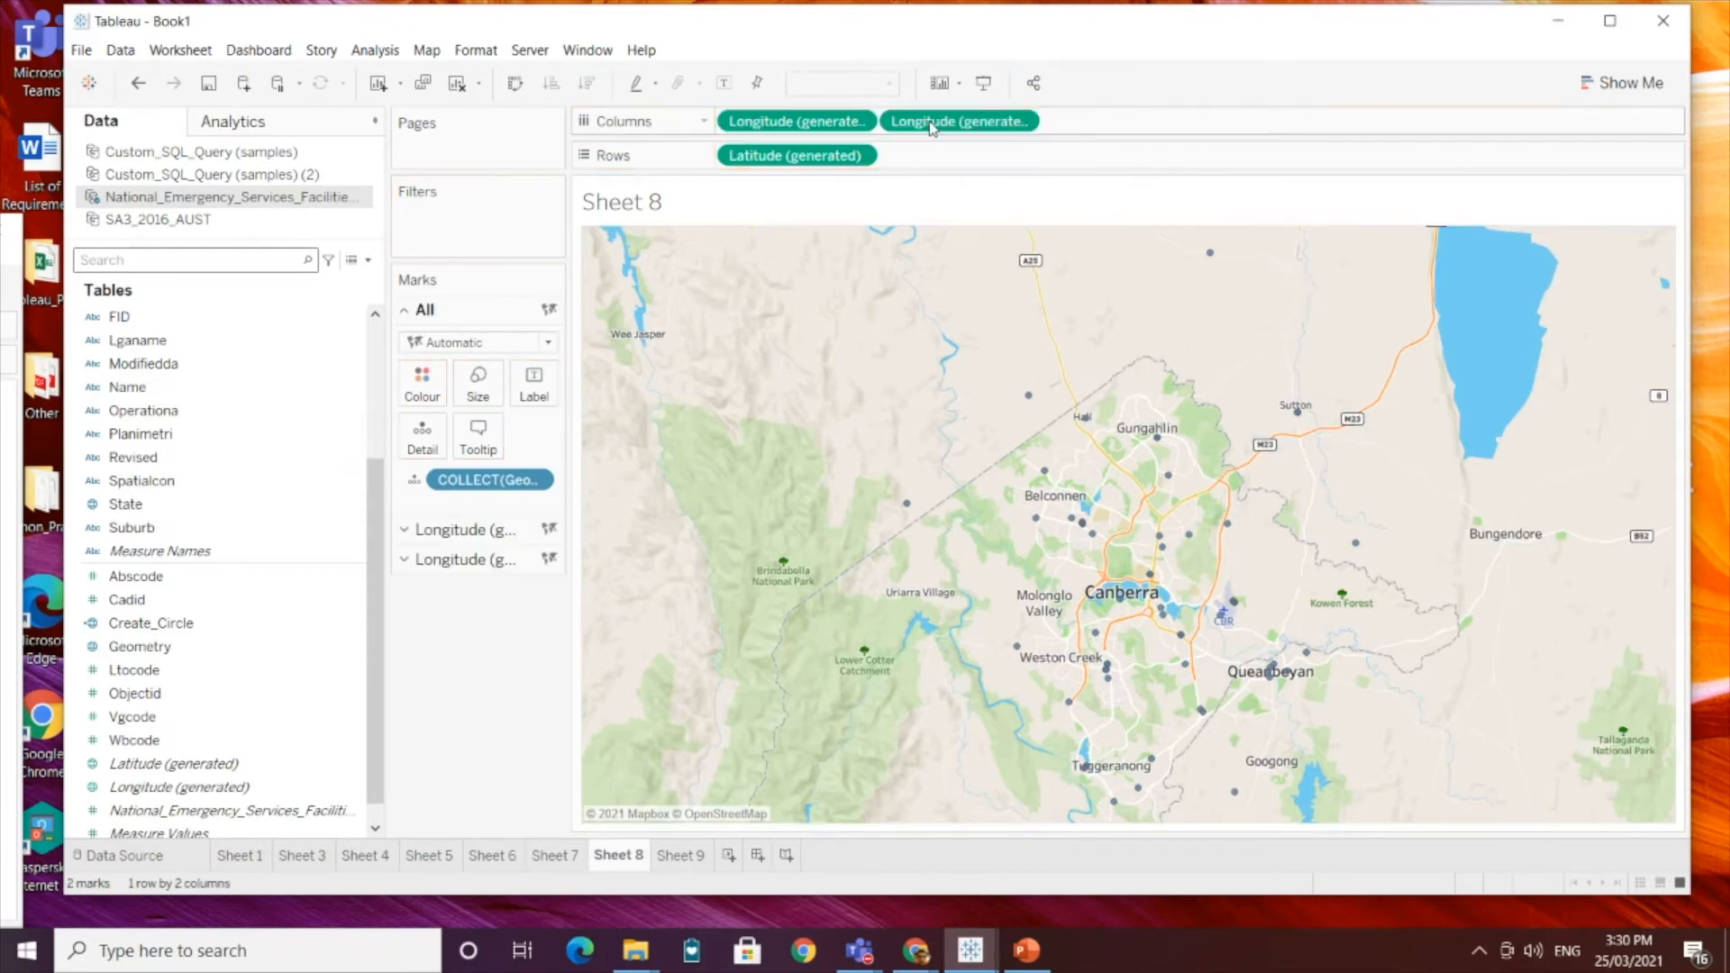
left_click_drag(795, 160, 1002, 157)
right_click(1012, 119)
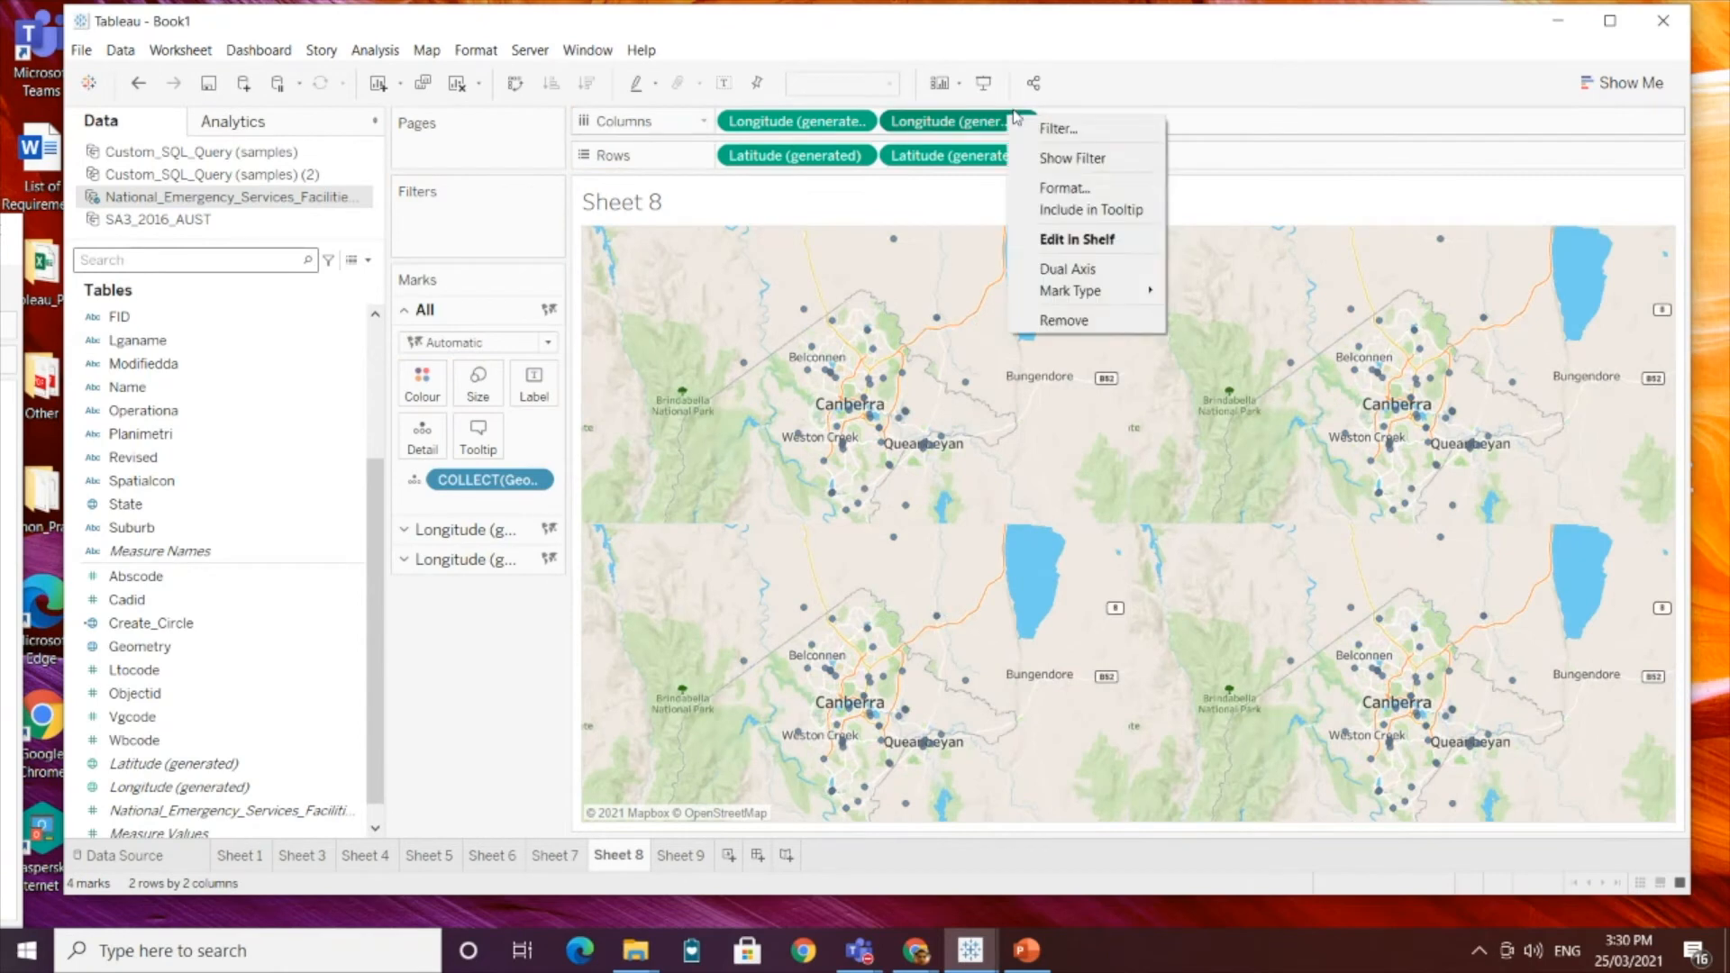
left_click(1063, 268)
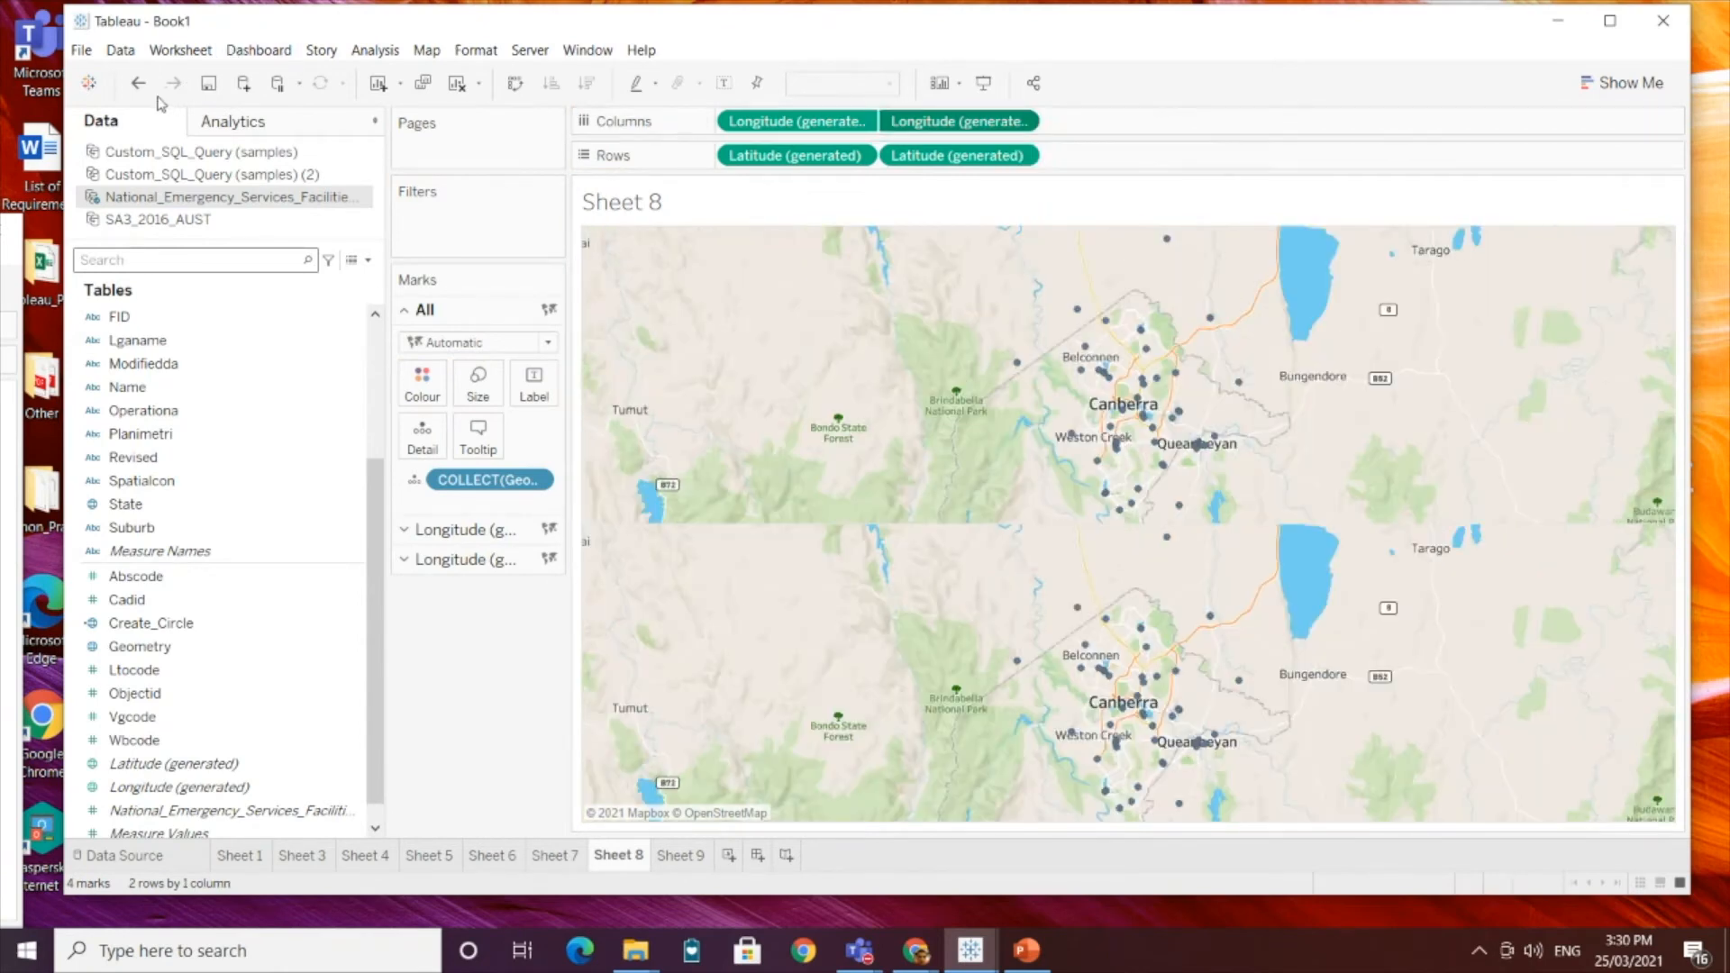
right_click(1013, 155)
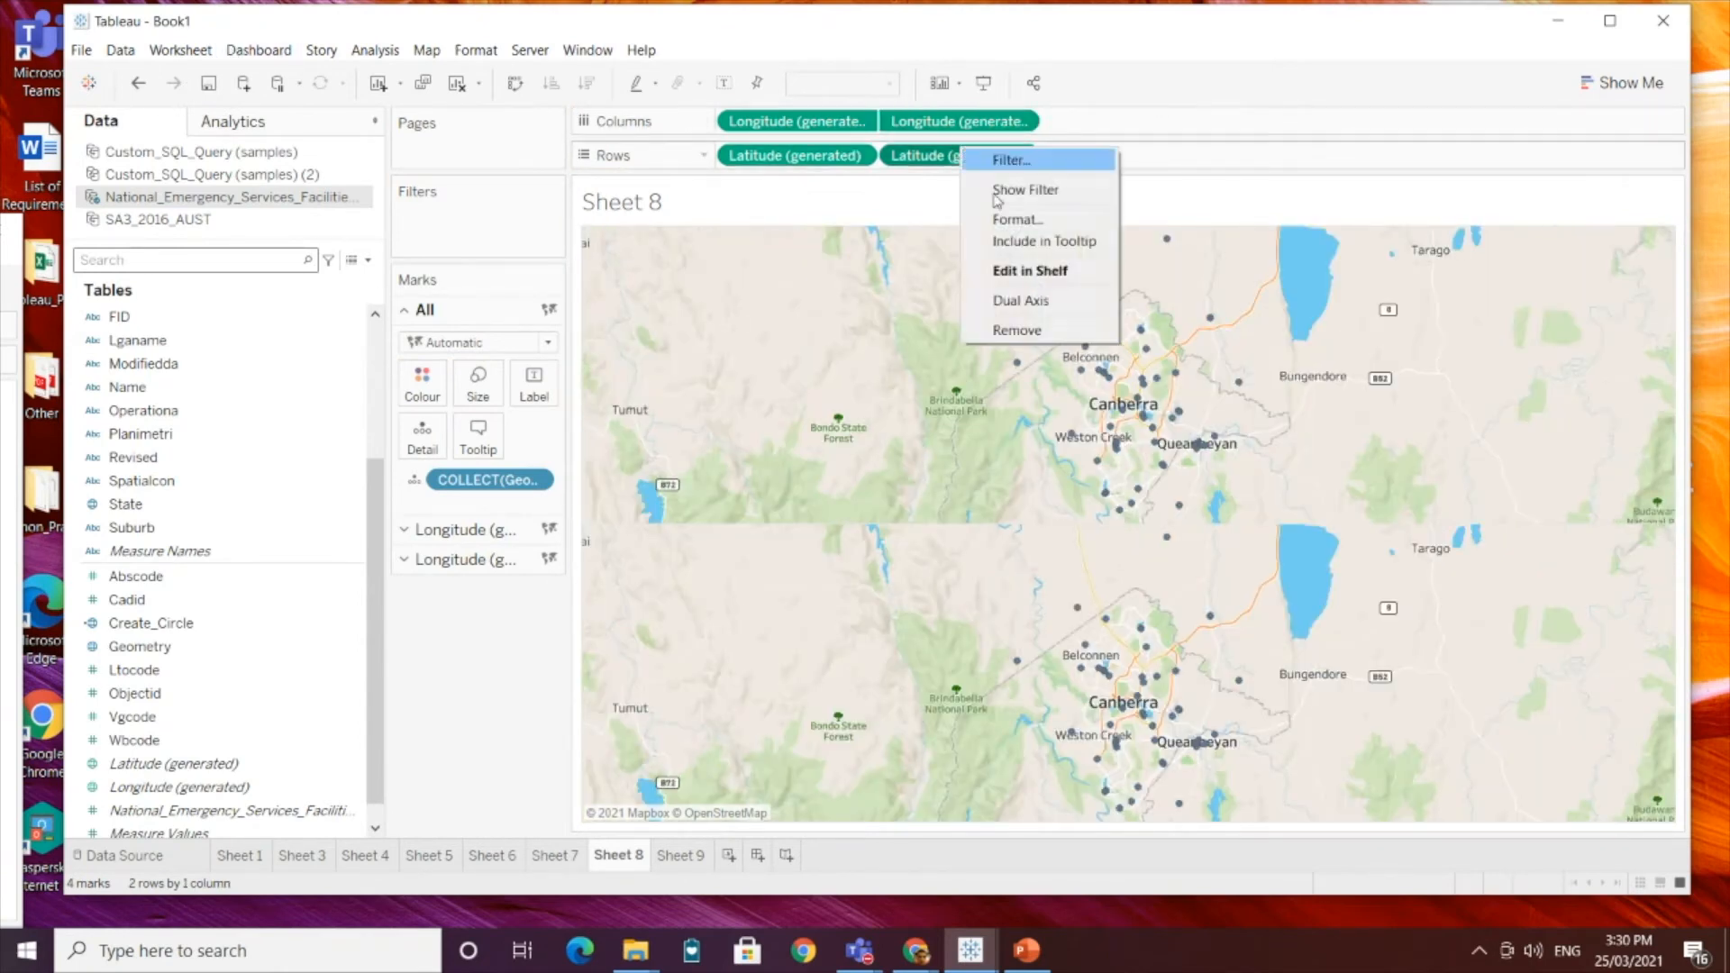
left_click(1021, 300)
Step: Remove the shared Geometry detail from all map layers and add Geometry to the first Longitude layer only
left_click_drag(477, 479, 466, 744)
left_click(460, 530)
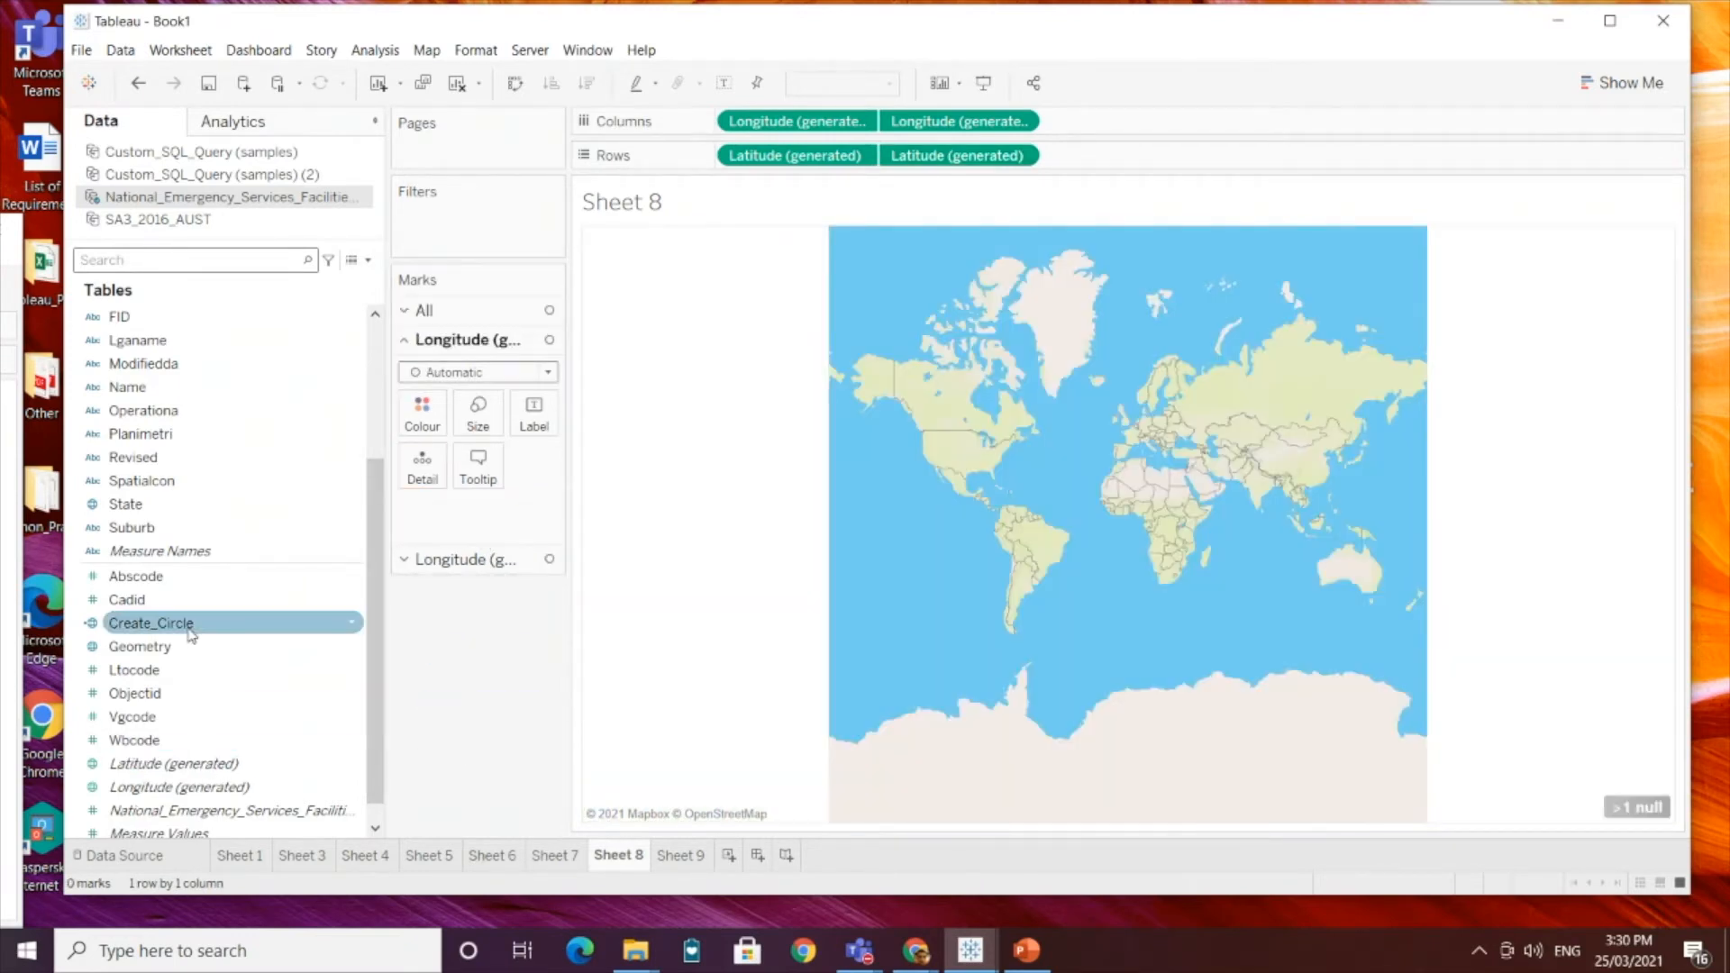
left_click_drag(139, 646, 424, 468)
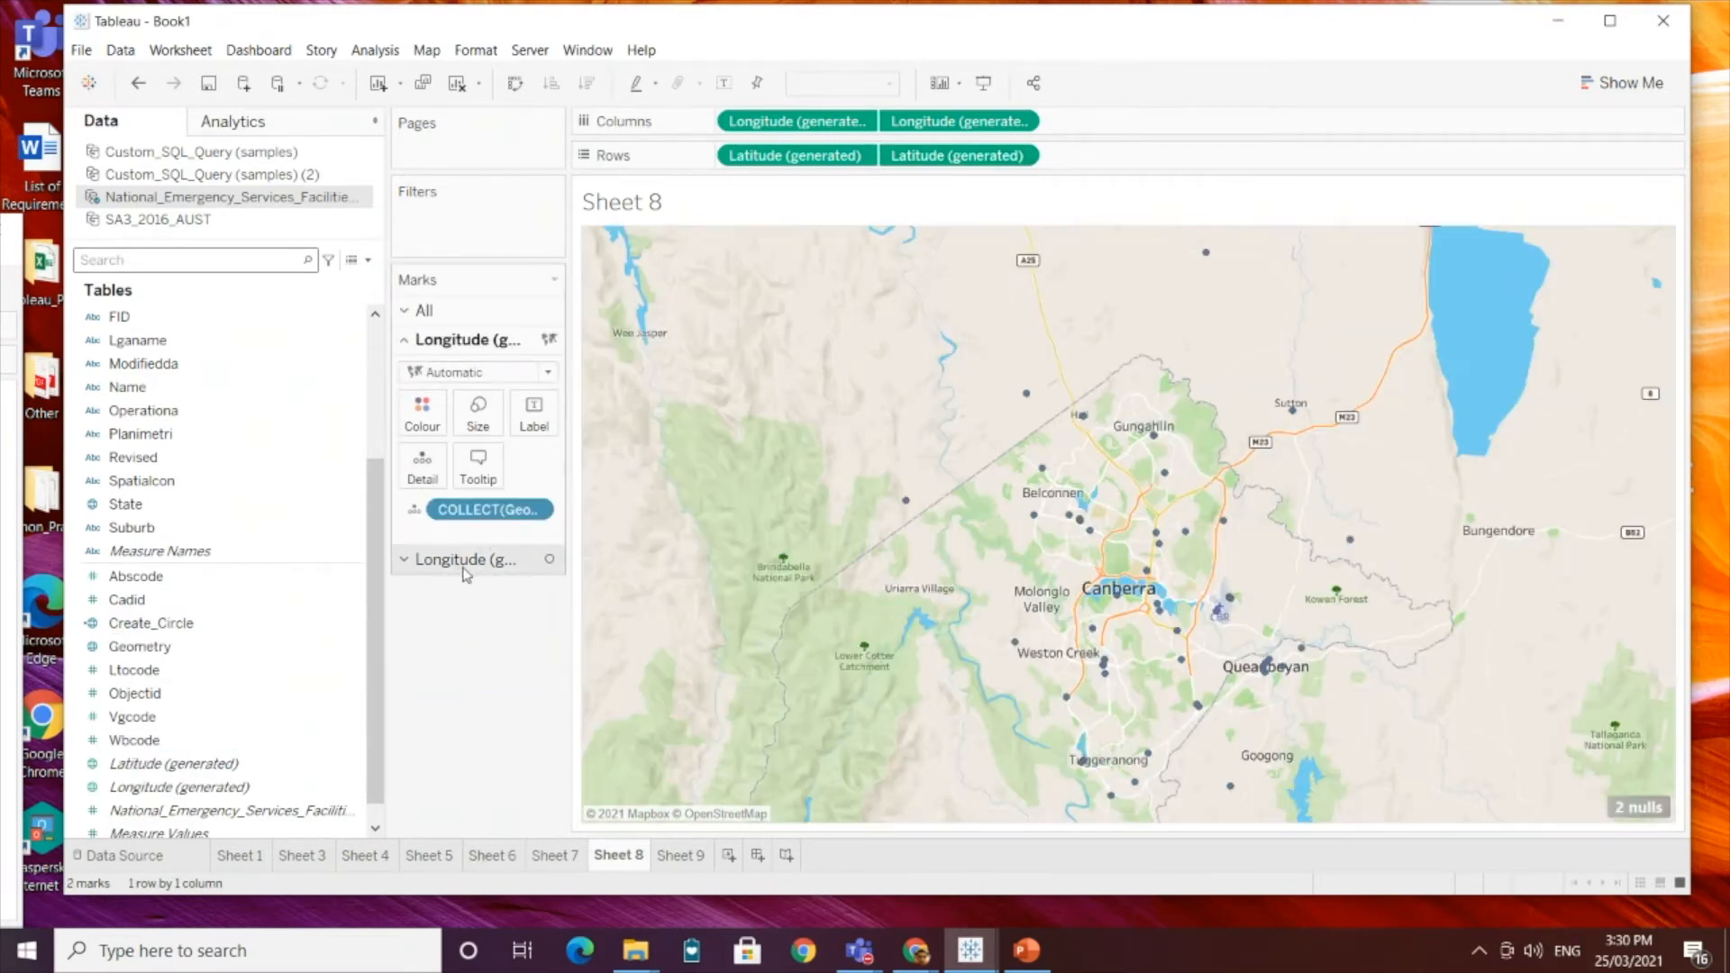
Step: Add Create_Circle as detail to the second Longitude layer
left_click(463, 566)
left_click_drag(171, 624, 425, 492)
left_click(477, 442)
left_click_drag(544, 494, 501, 466)
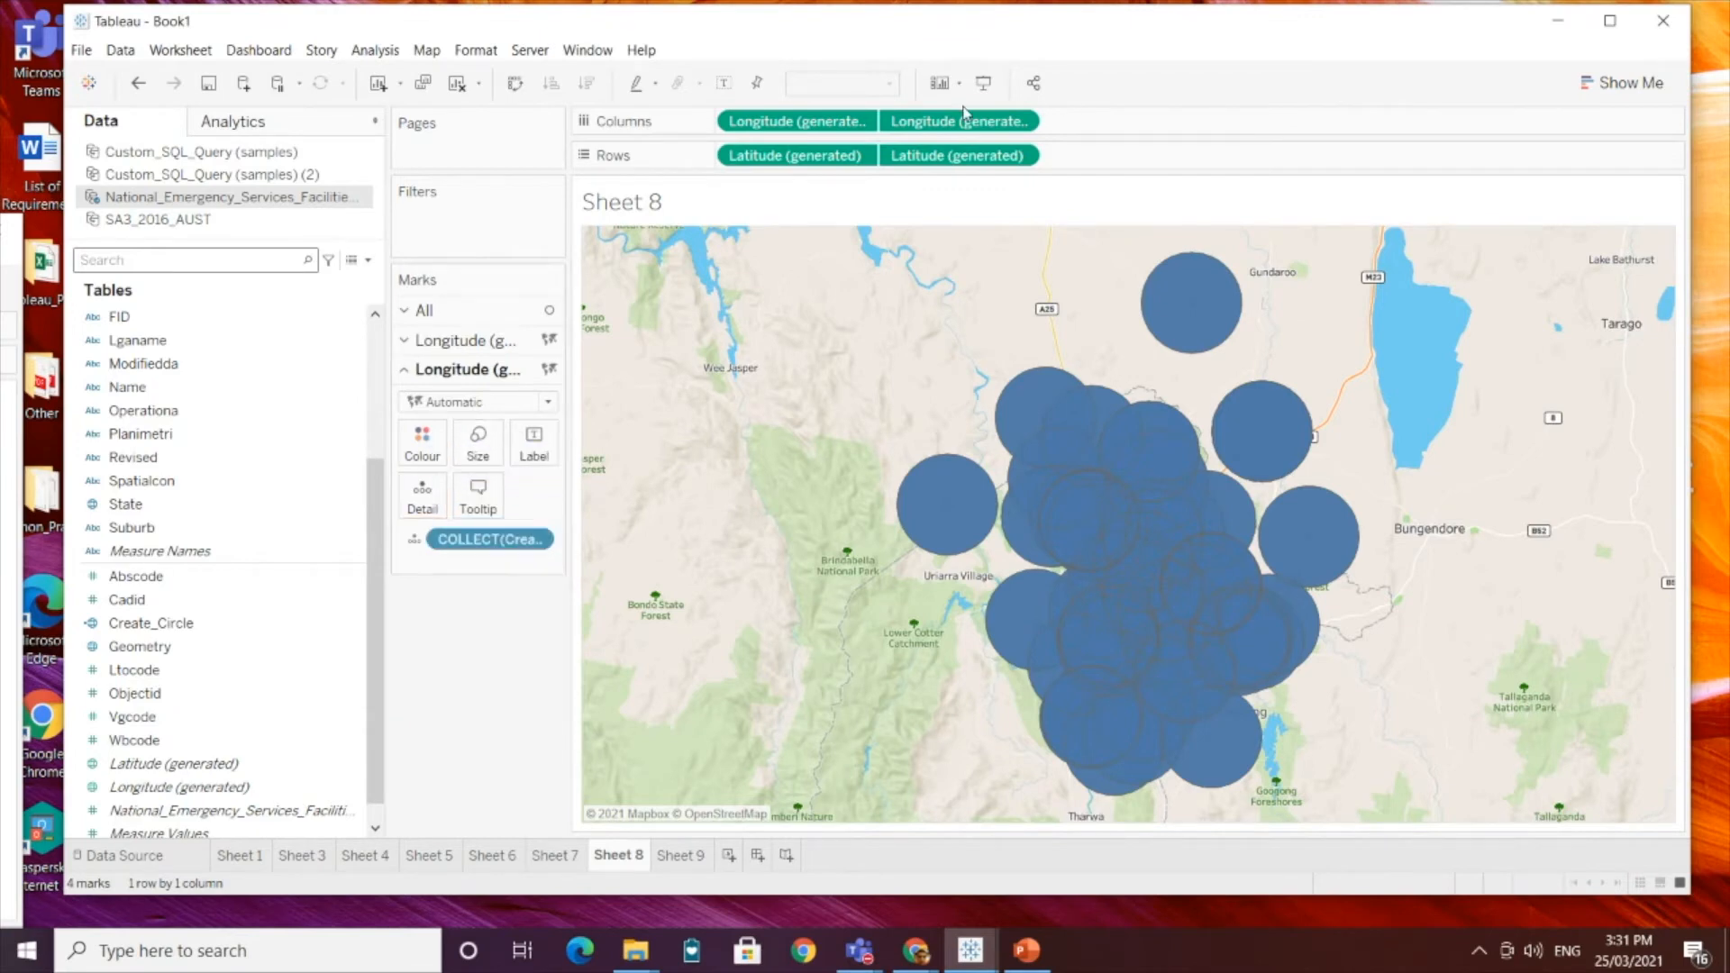
Step: Reorder the paired Longitude and Latitude fields to put the circles beneath the facility points, and colour the circles orange
left_click_drag(834, 124, 1036, 122)
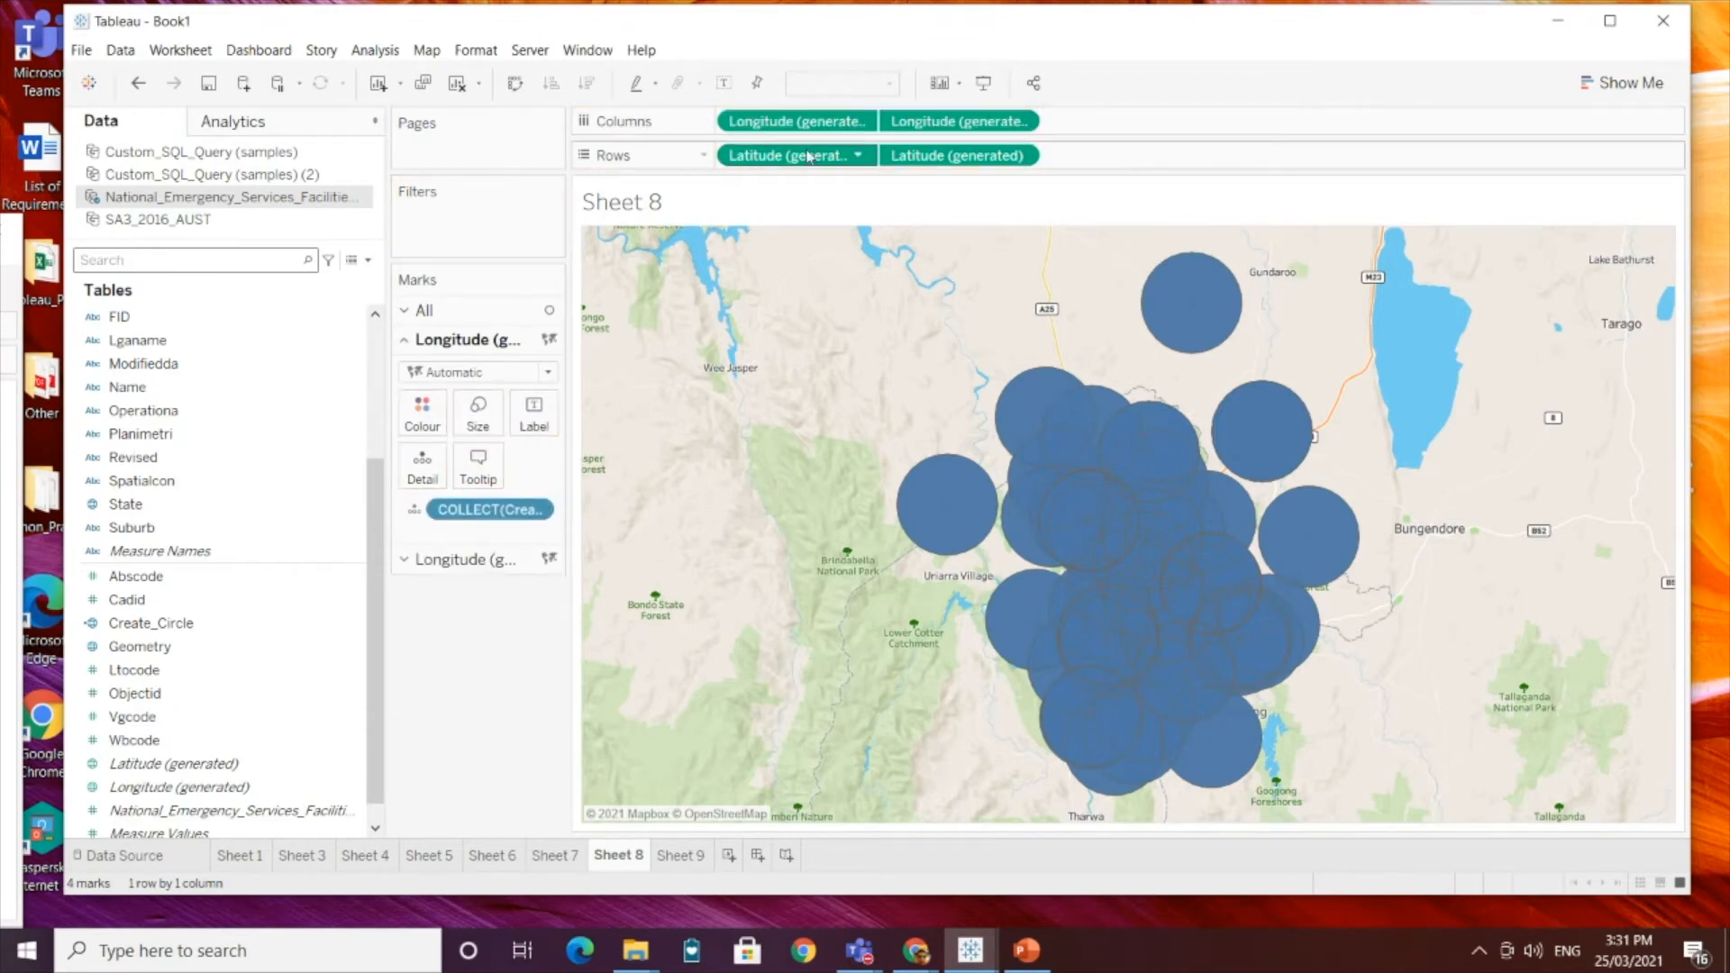
left_click_drag(799, 155, 1036, 158)
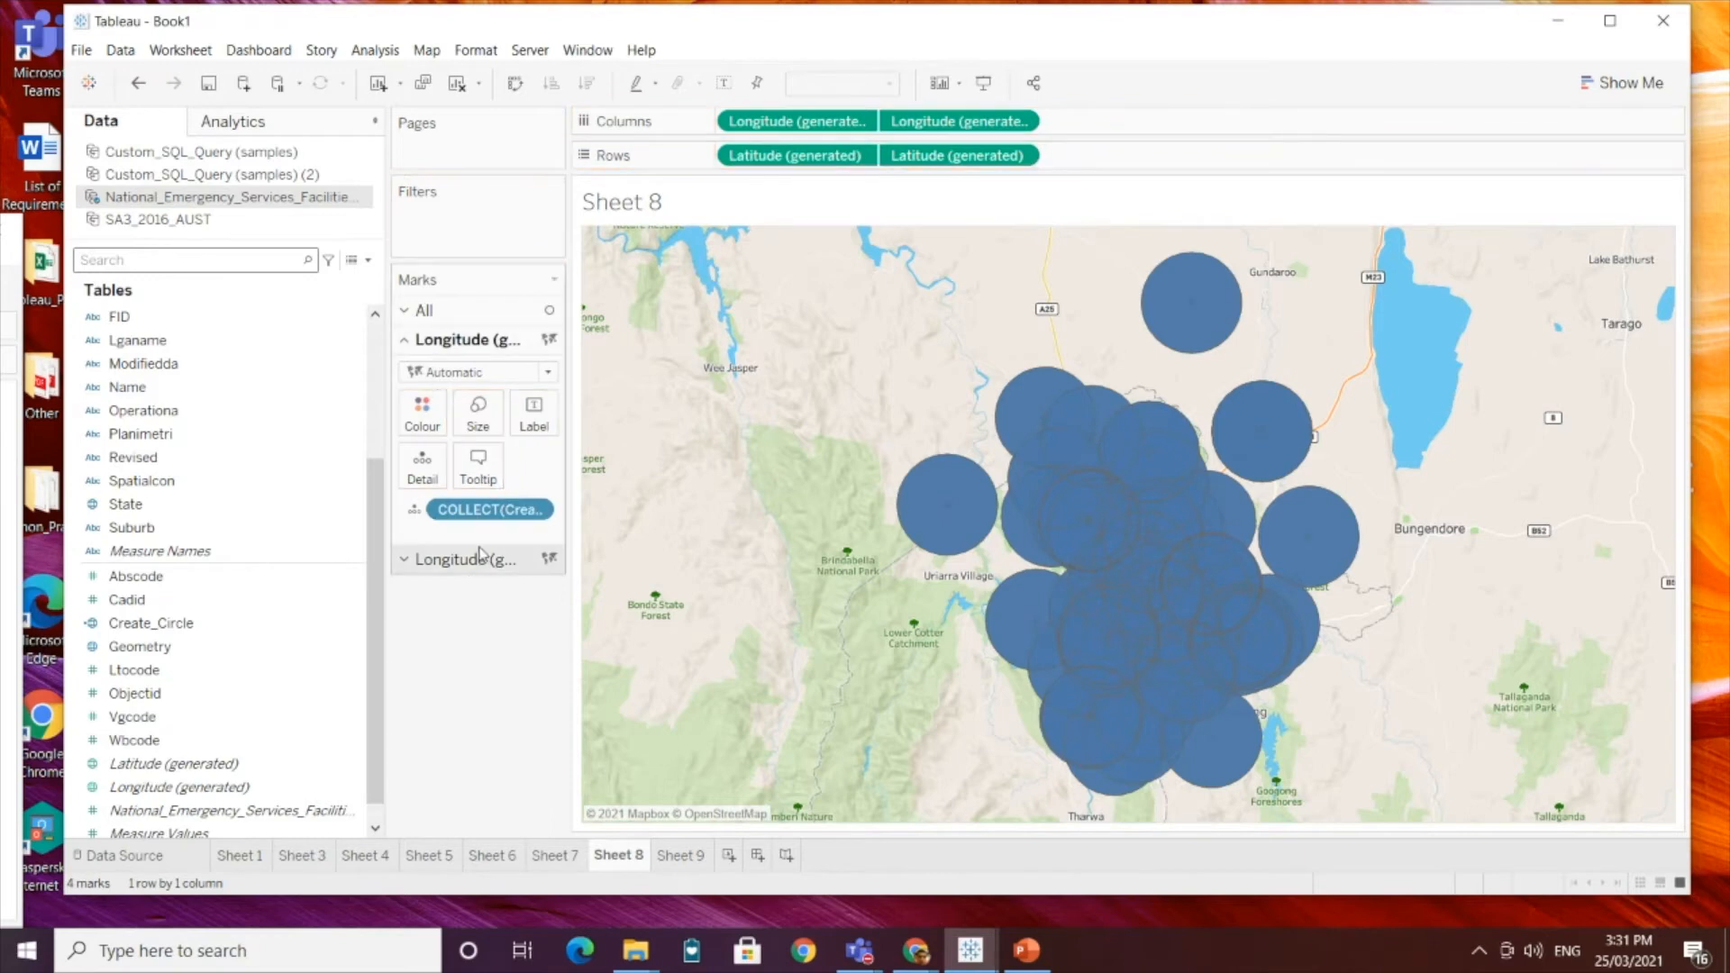
left_click(428, 416)
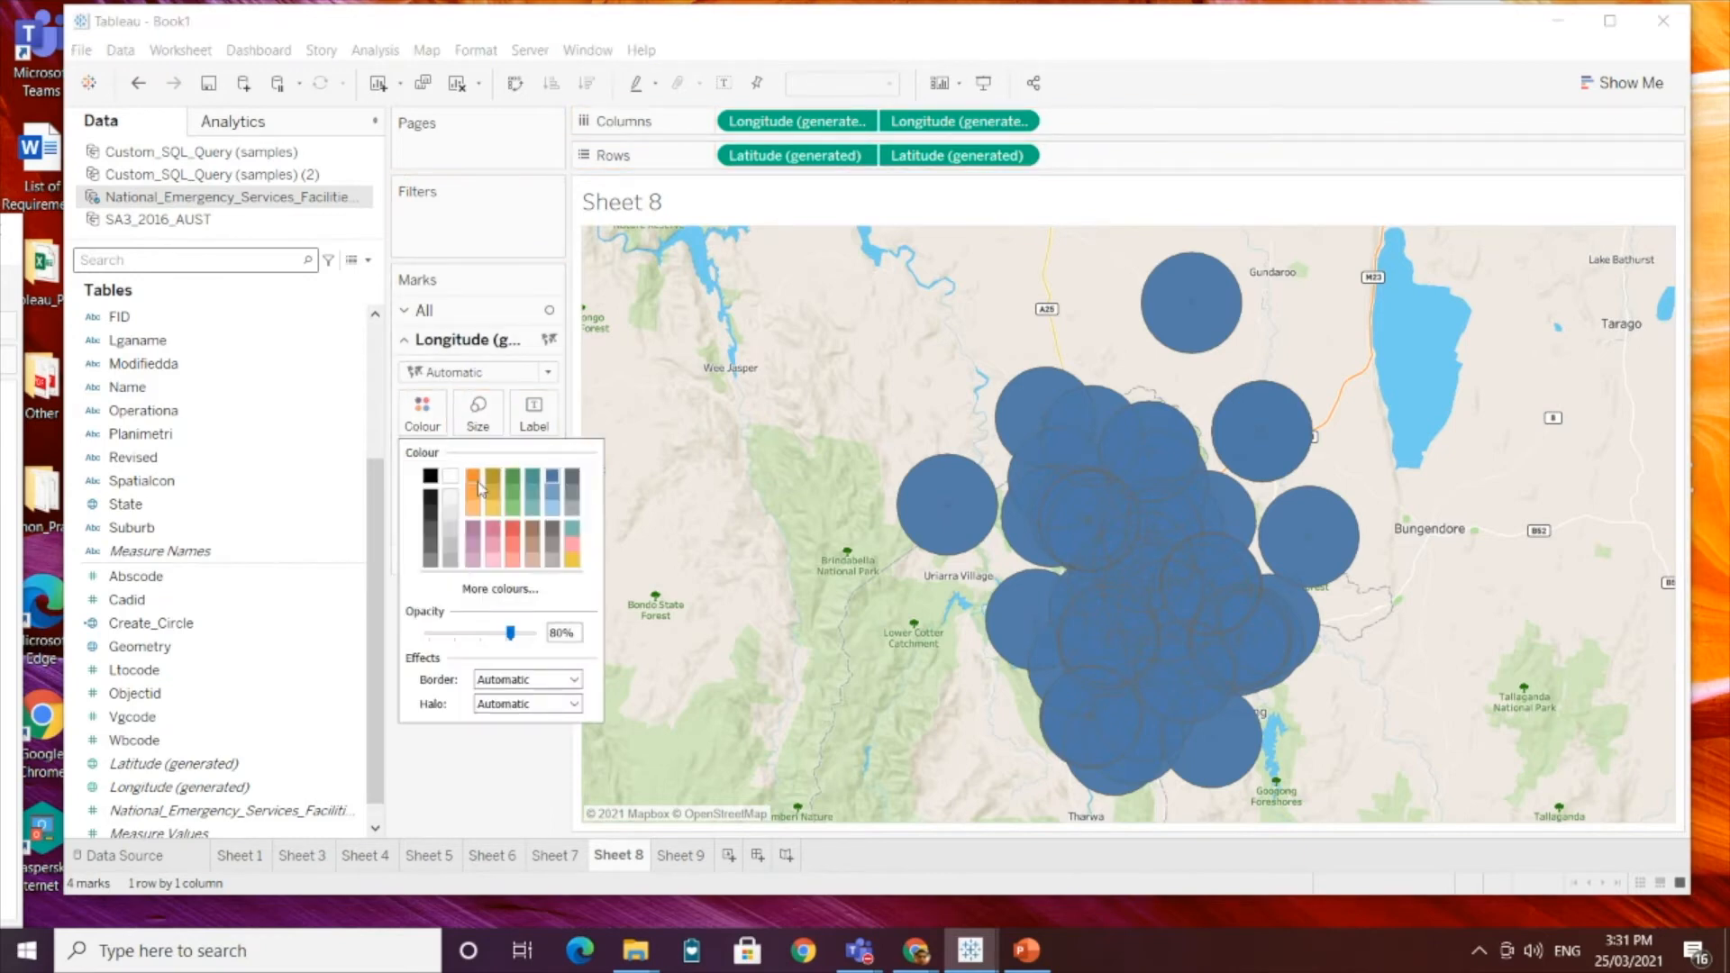
left_click(478, 488)
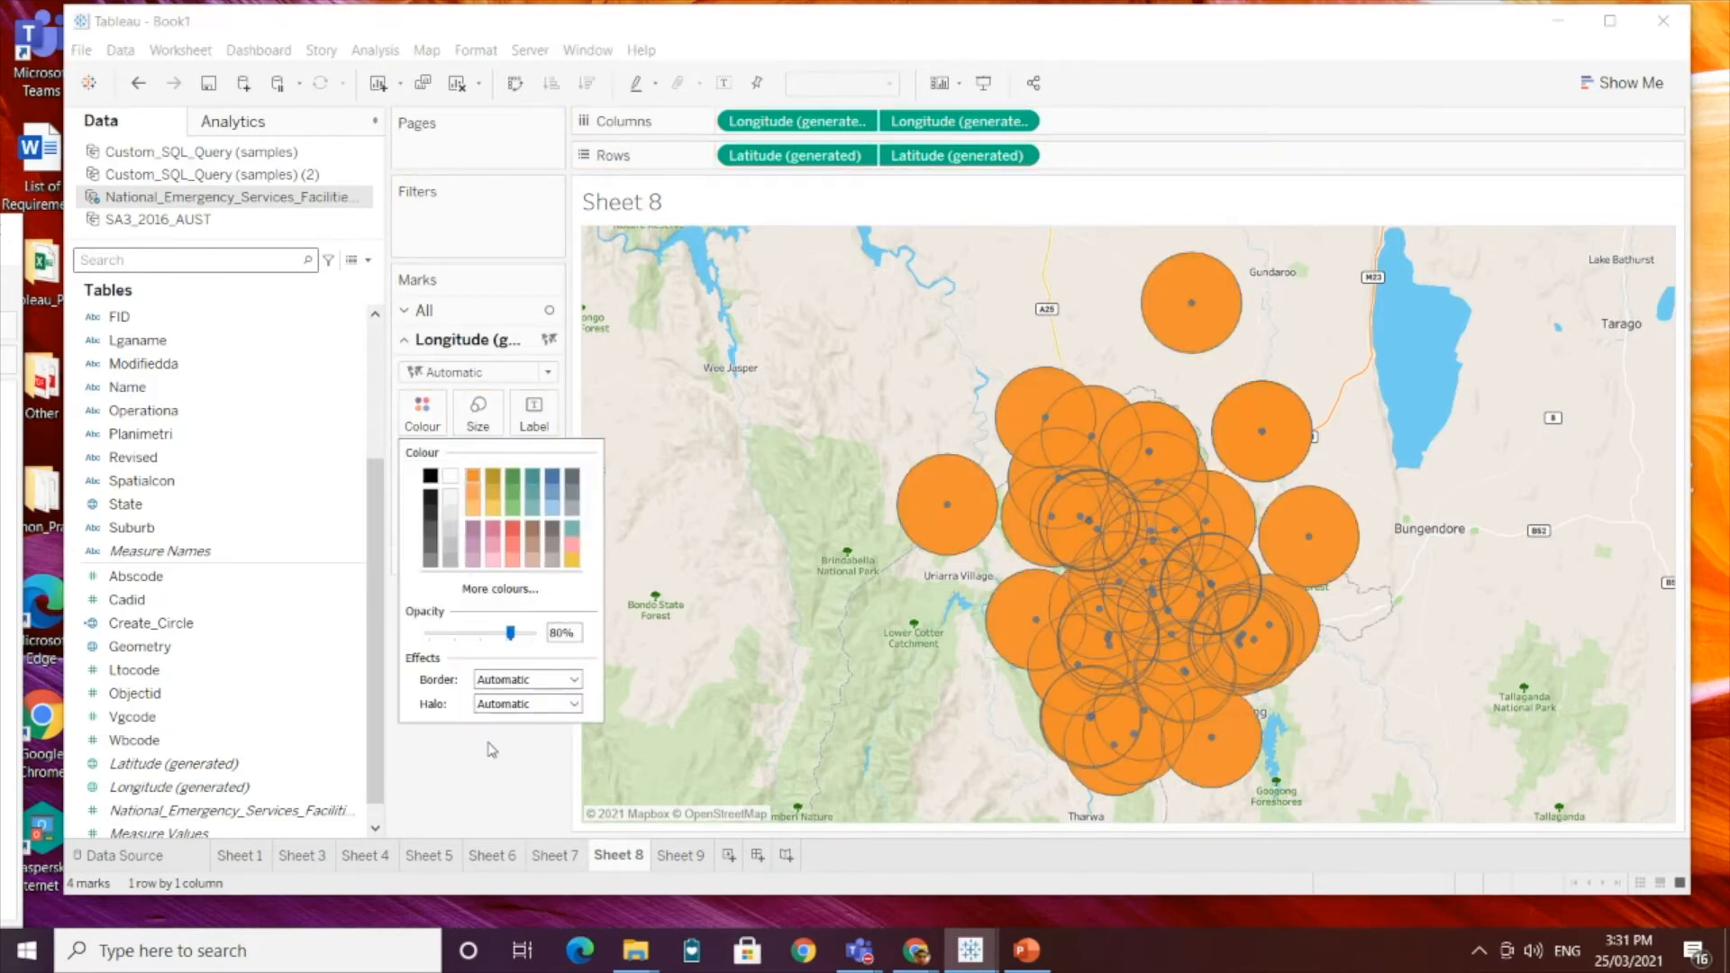
left_click(510, 762)
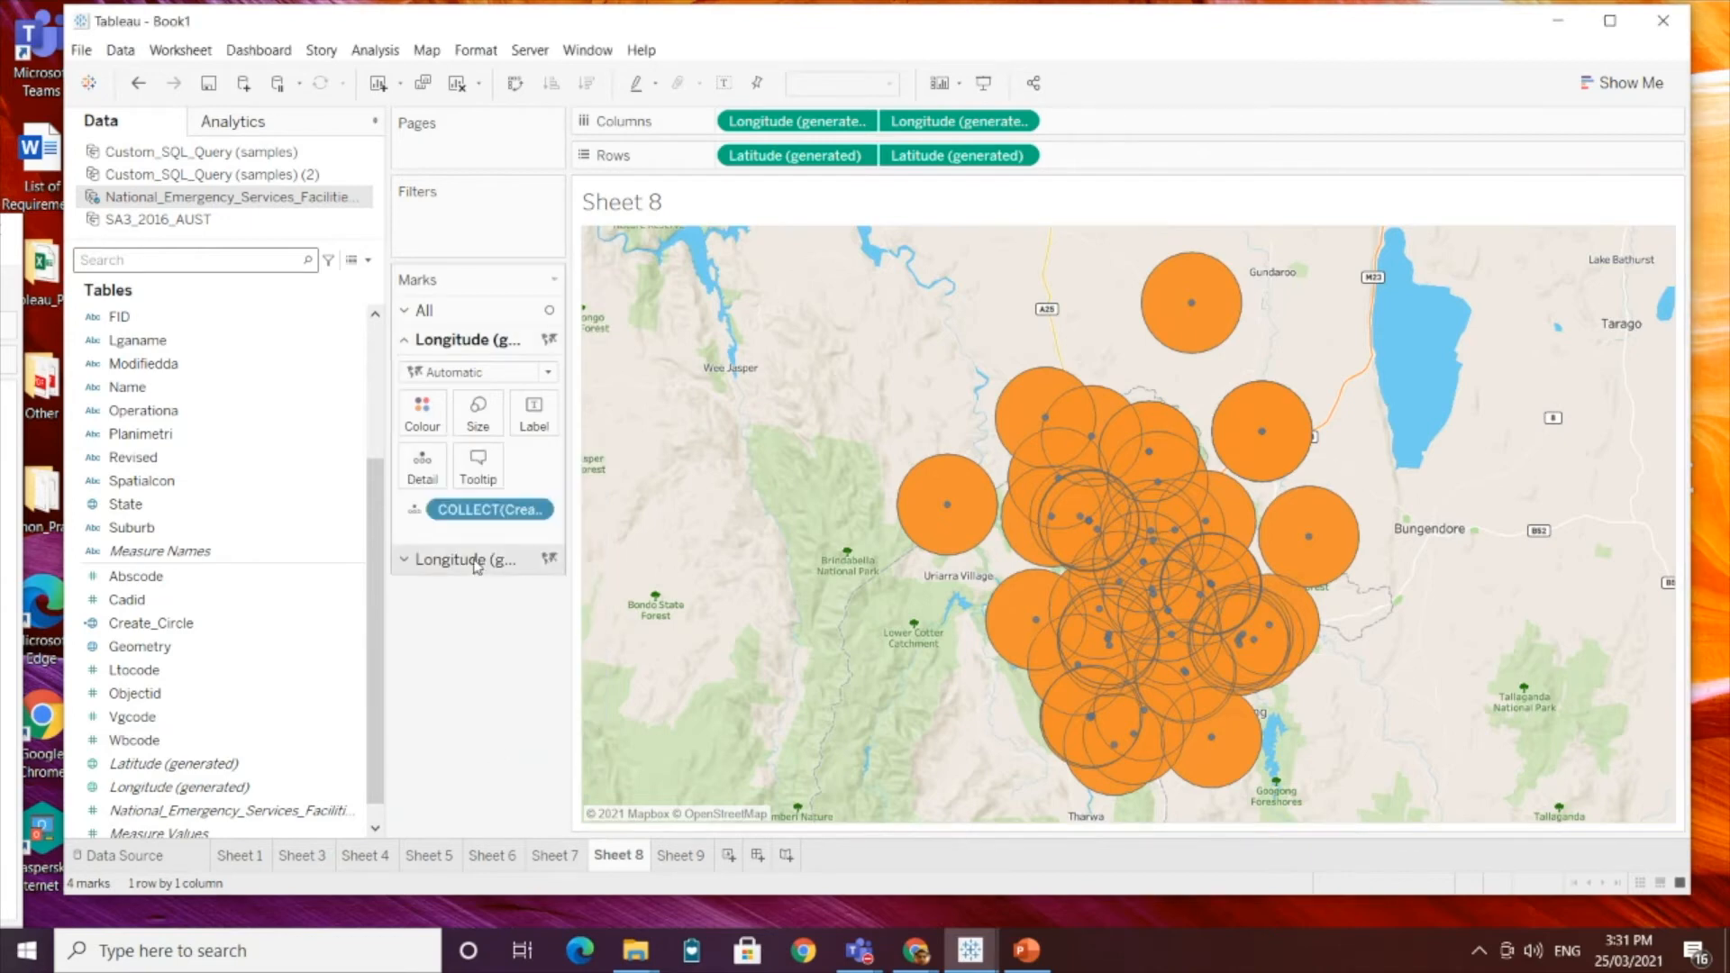
Step: Edit the Create_Circle calculation to use a buffer distance of 2 km and apply it
left_click(247, 650)
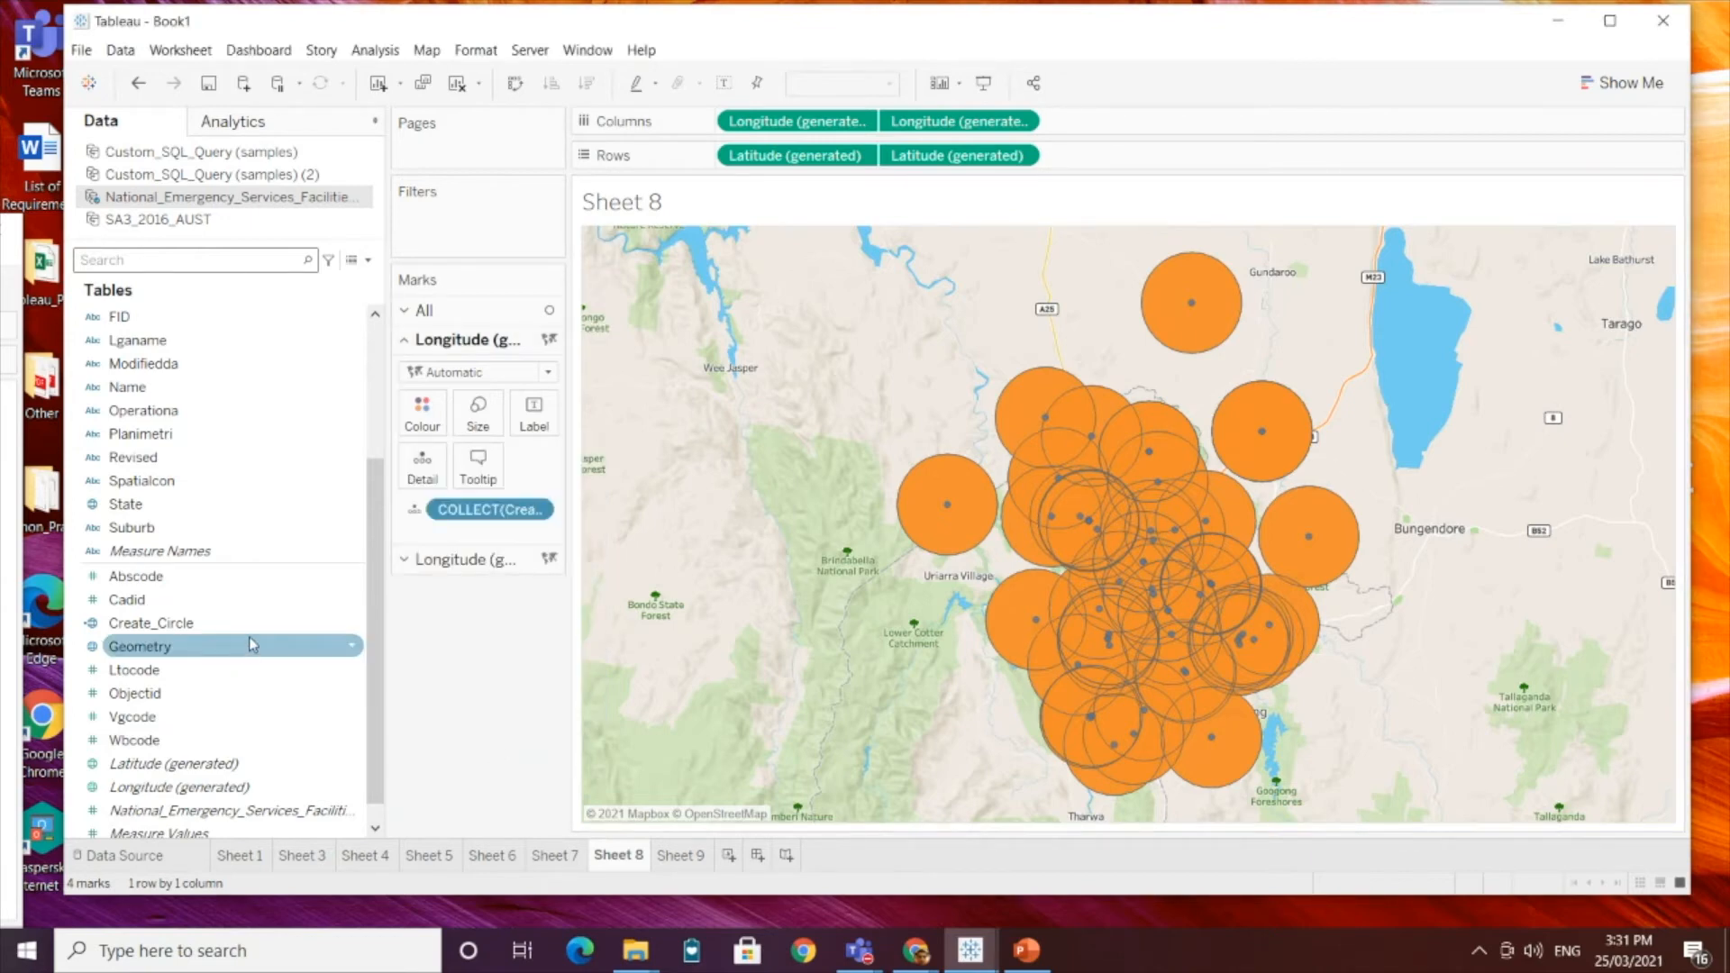
right_click(253, 623)
left_click(281, 363)
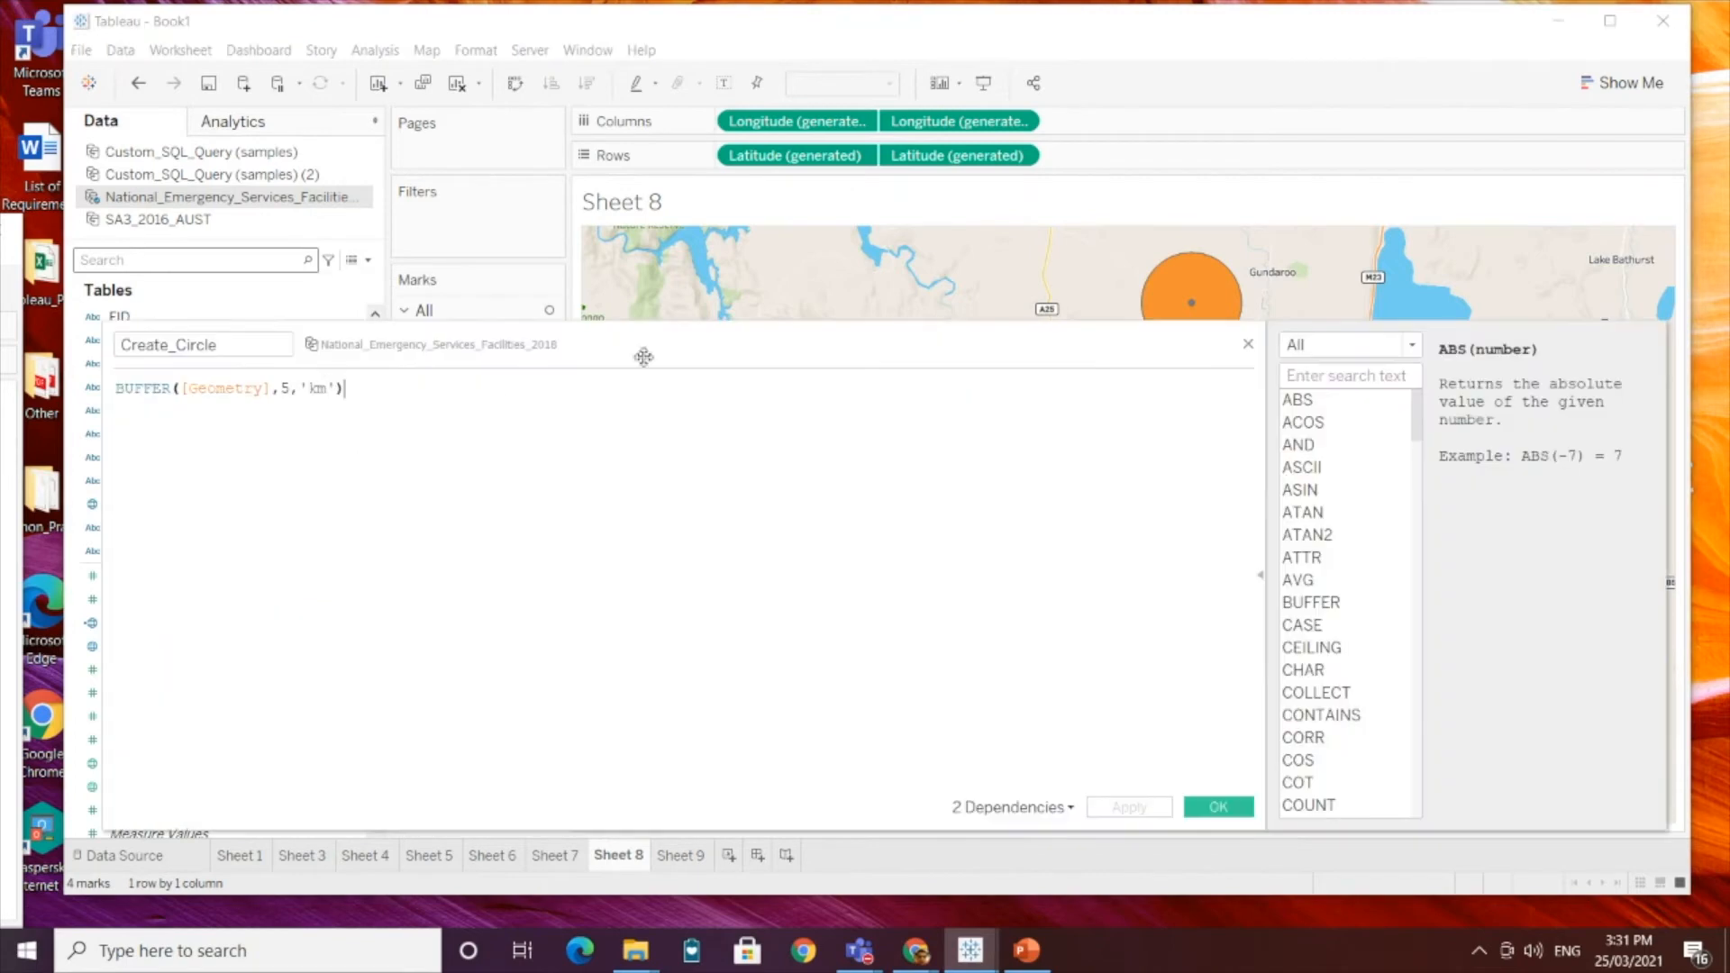
left_click_drag(291, 388, 280, 388)
type("2")
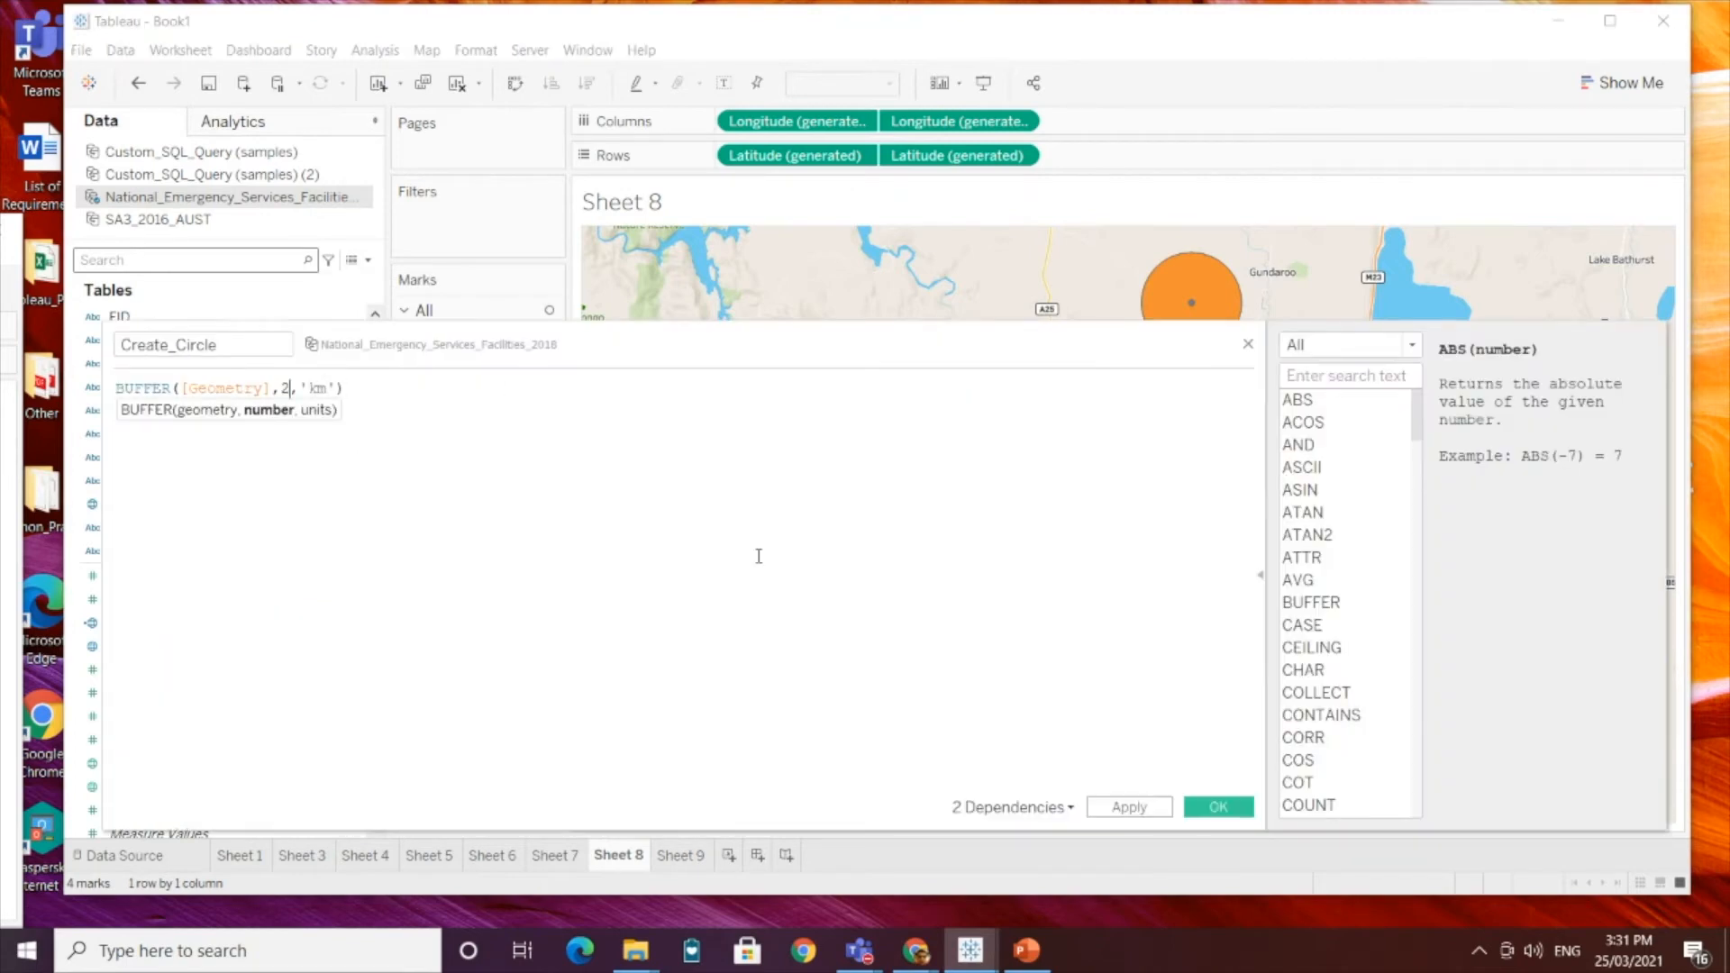
left_click(1133, 807)
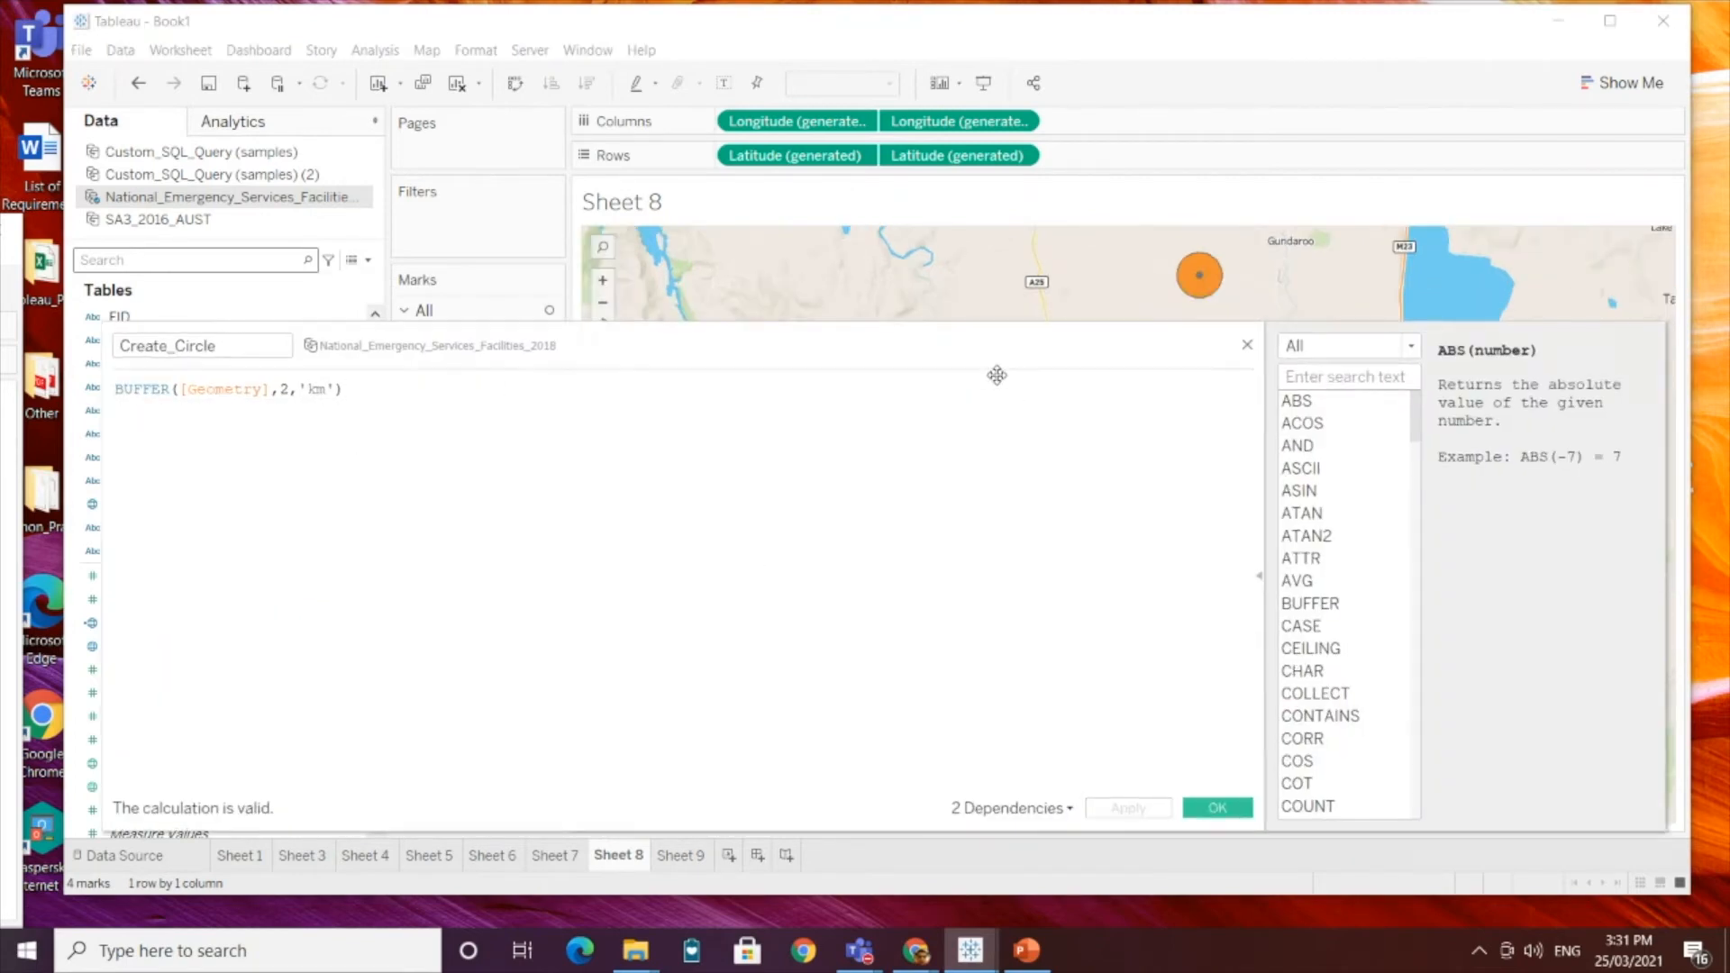
Step: Close the Create_Circle calculation, then reopen it to review its BUFFER formula and close it without changes
left_click_drag(996, 350, 1160, 847)
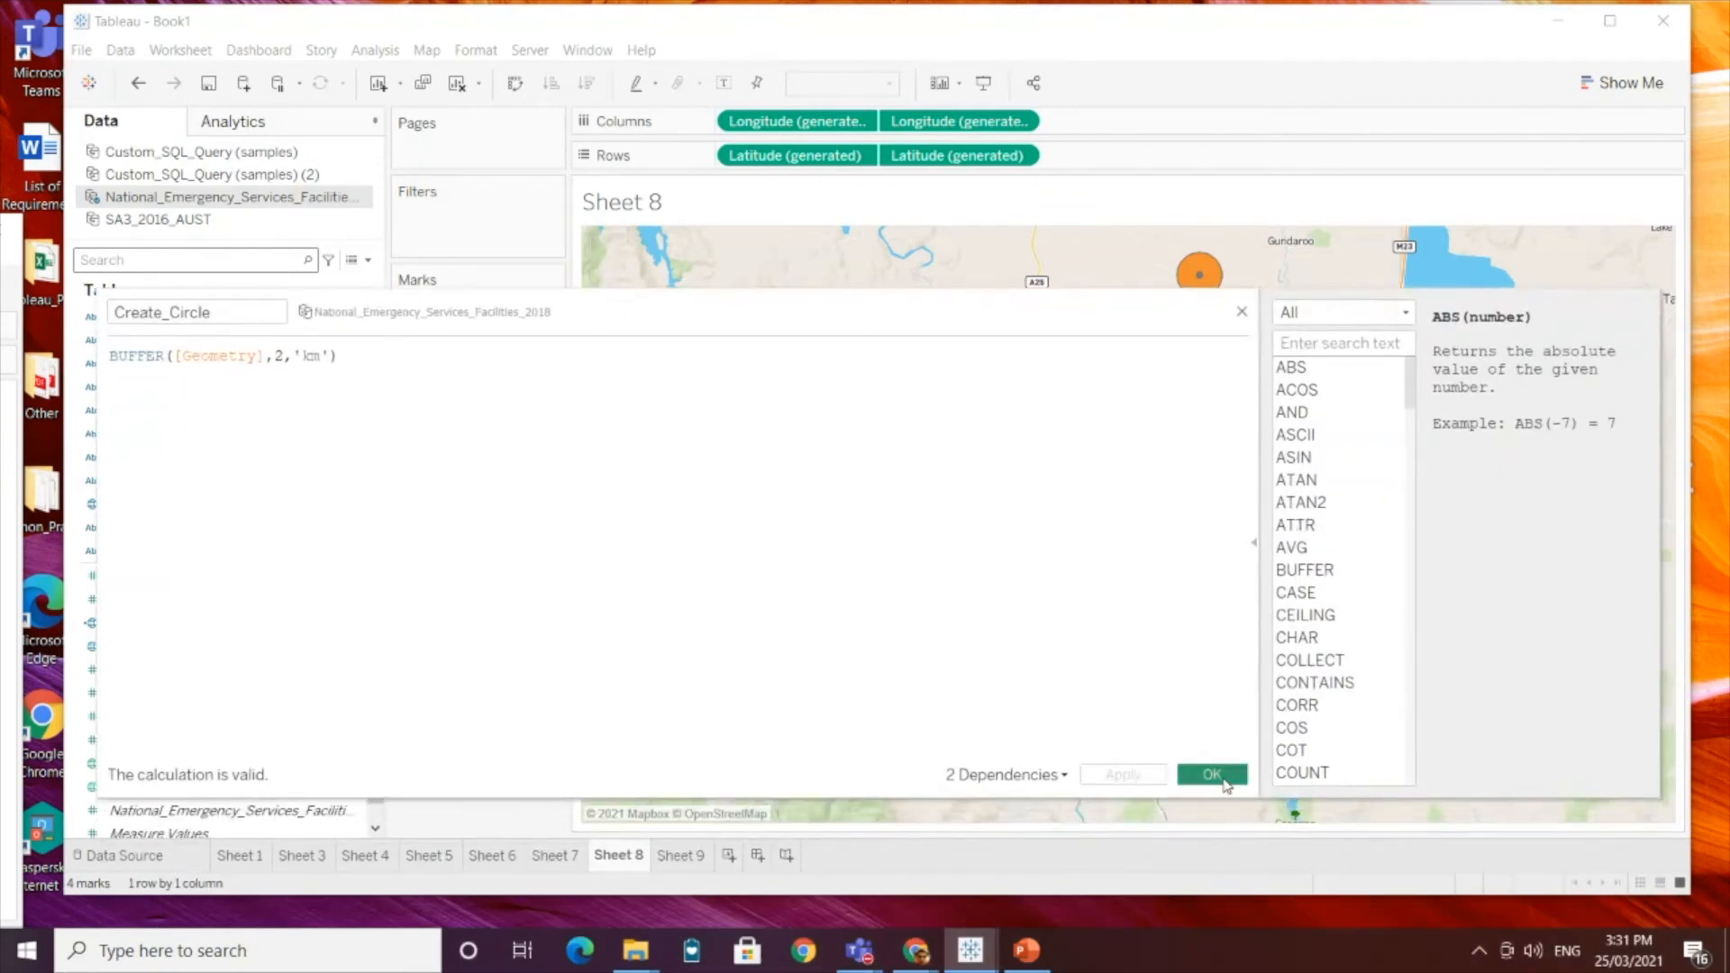
left_click(1210, 775)
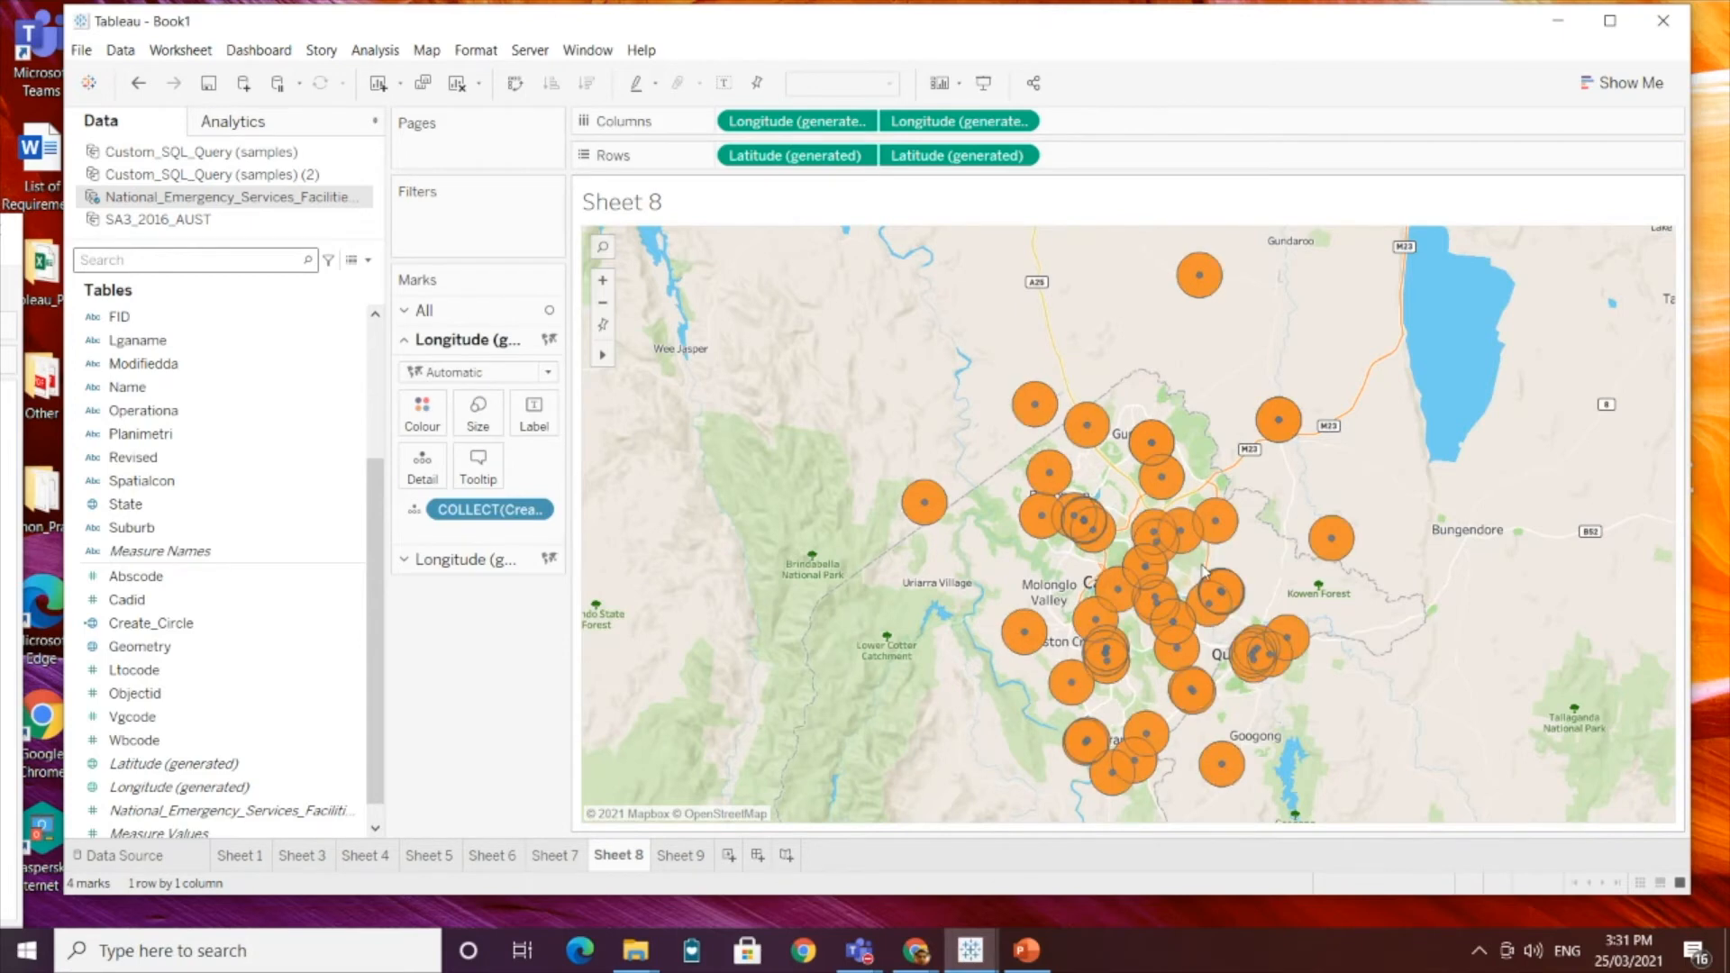
right_click(212, 628)
left_click(261, 360)
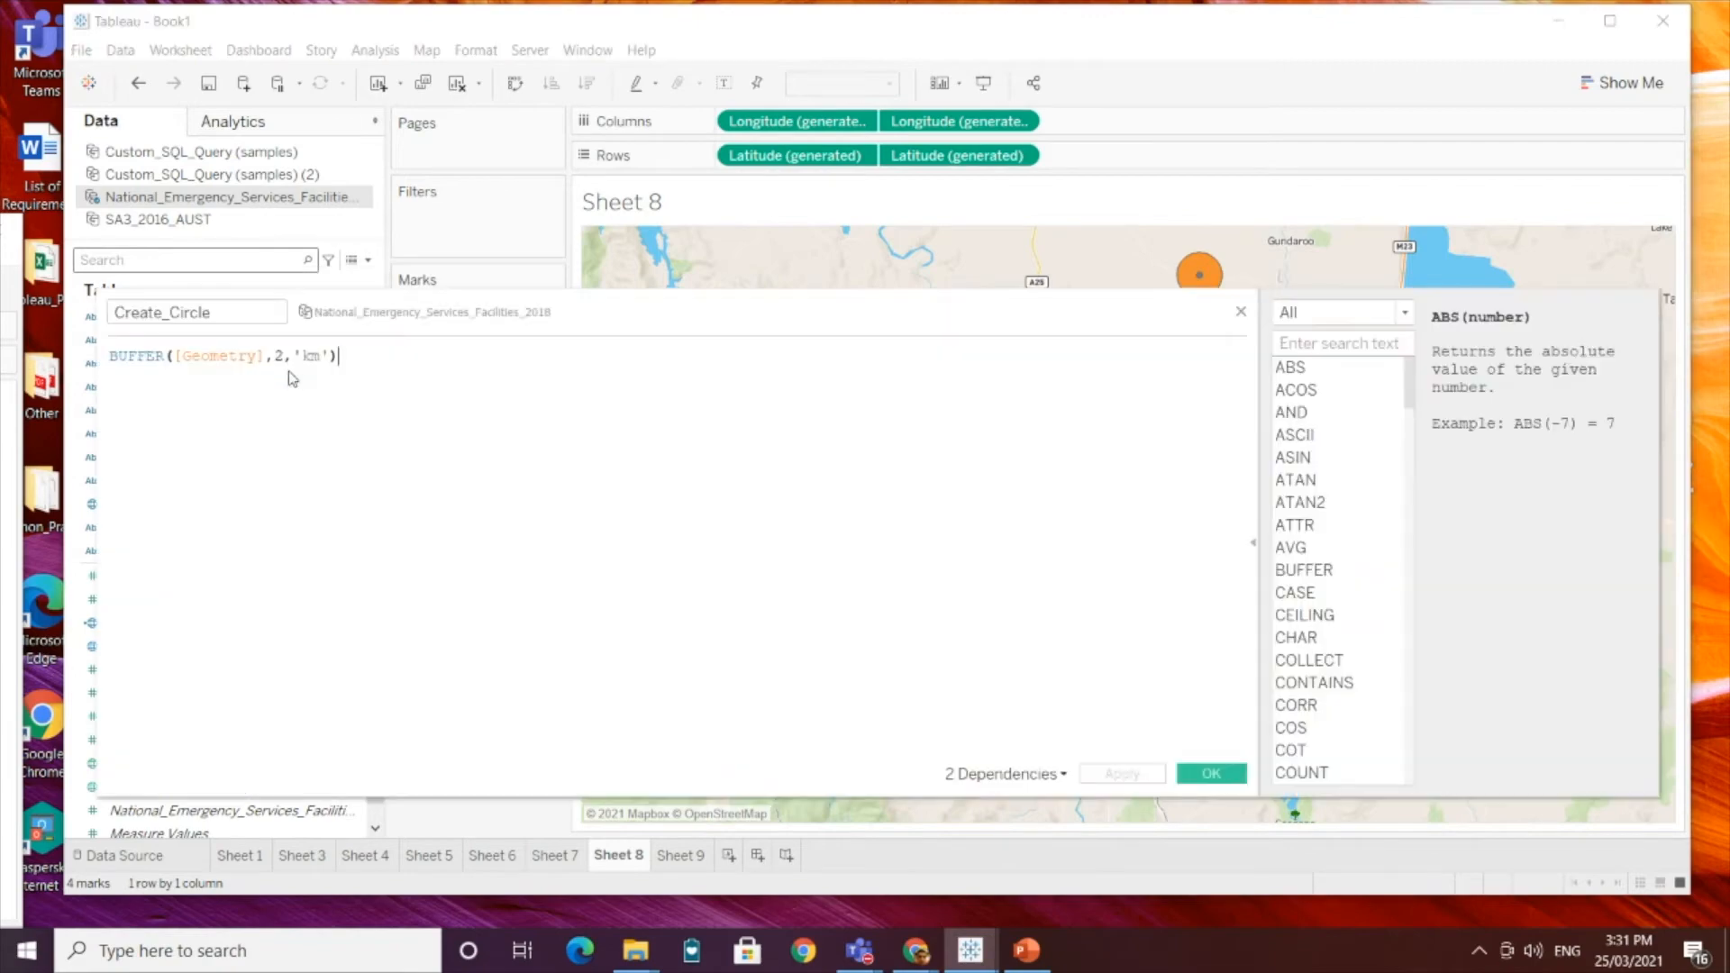
left_click(1208, 774)
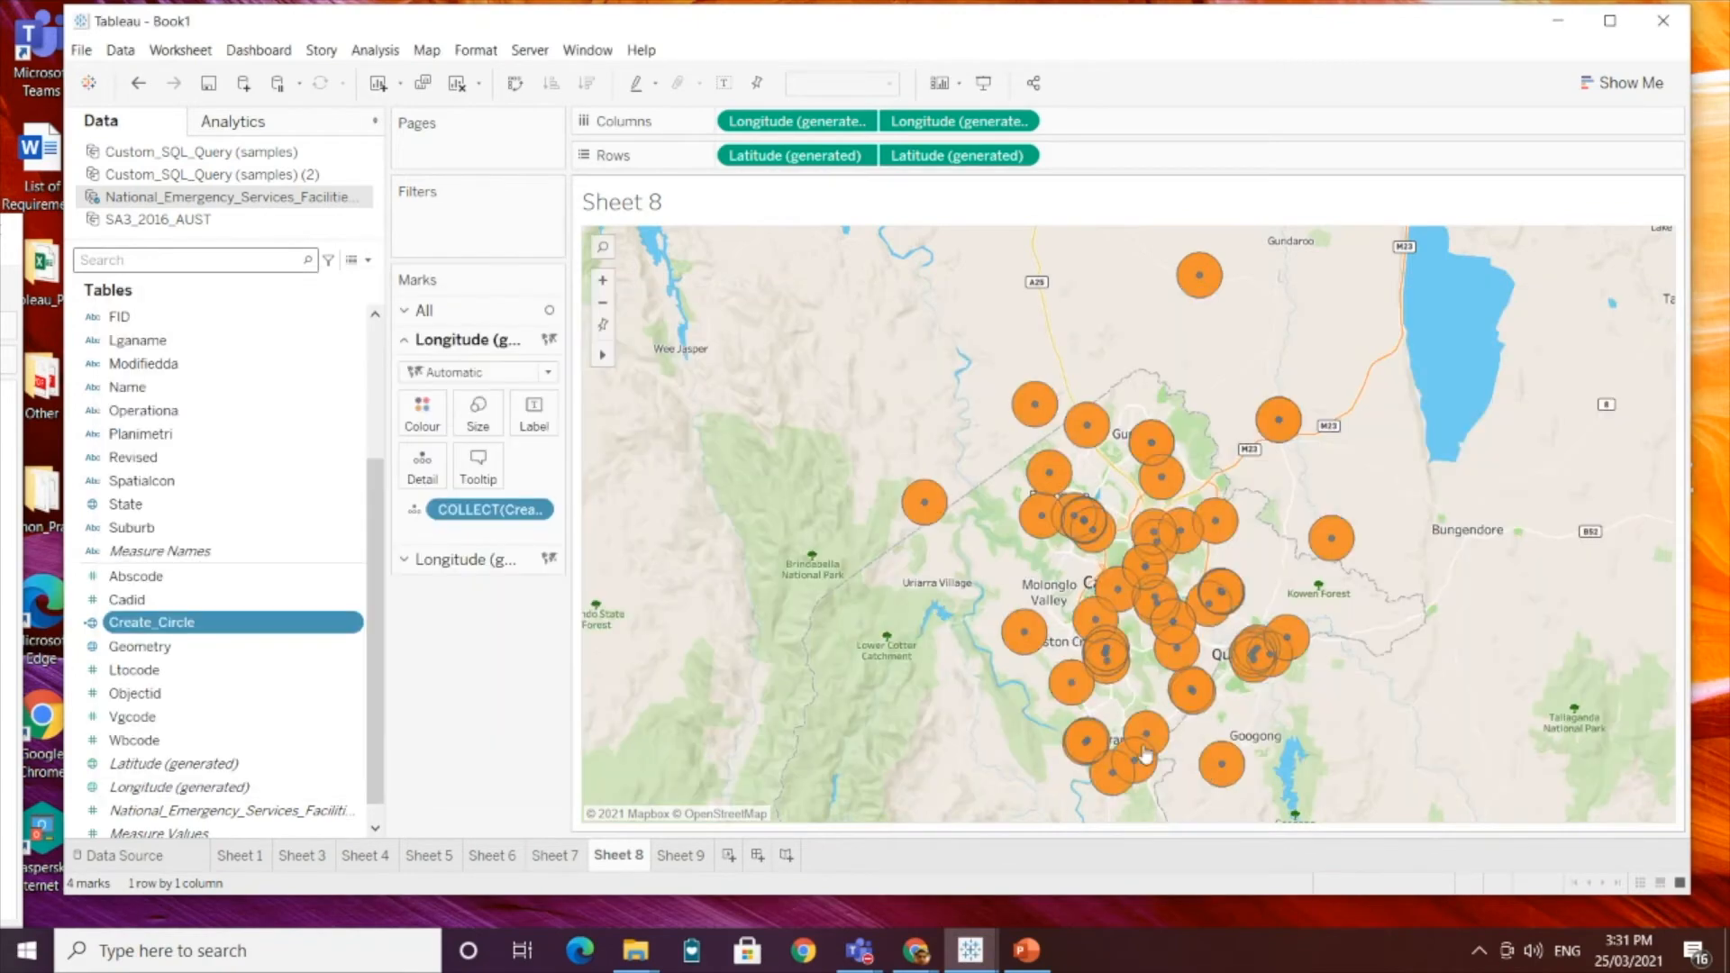
Step: Switch to PowerPoint and present the slides on finding the distance and creating a line between two points
left_click(1035, 960)
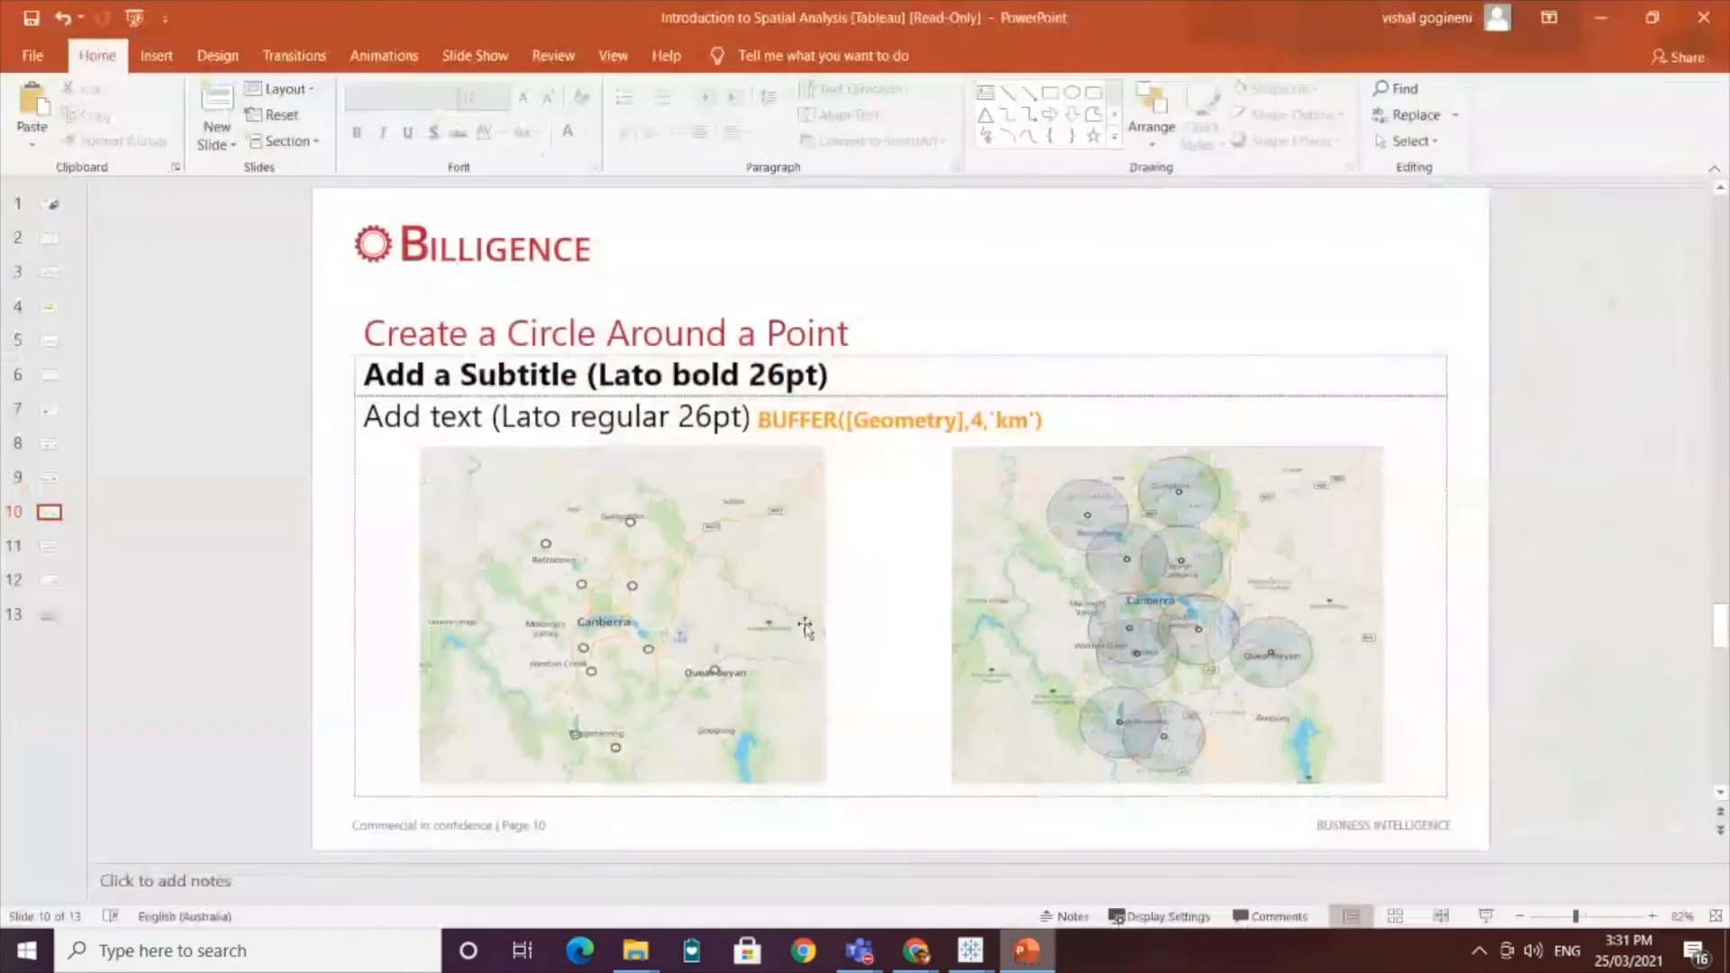
left_click(1485, 915)
left_click(892, 604)
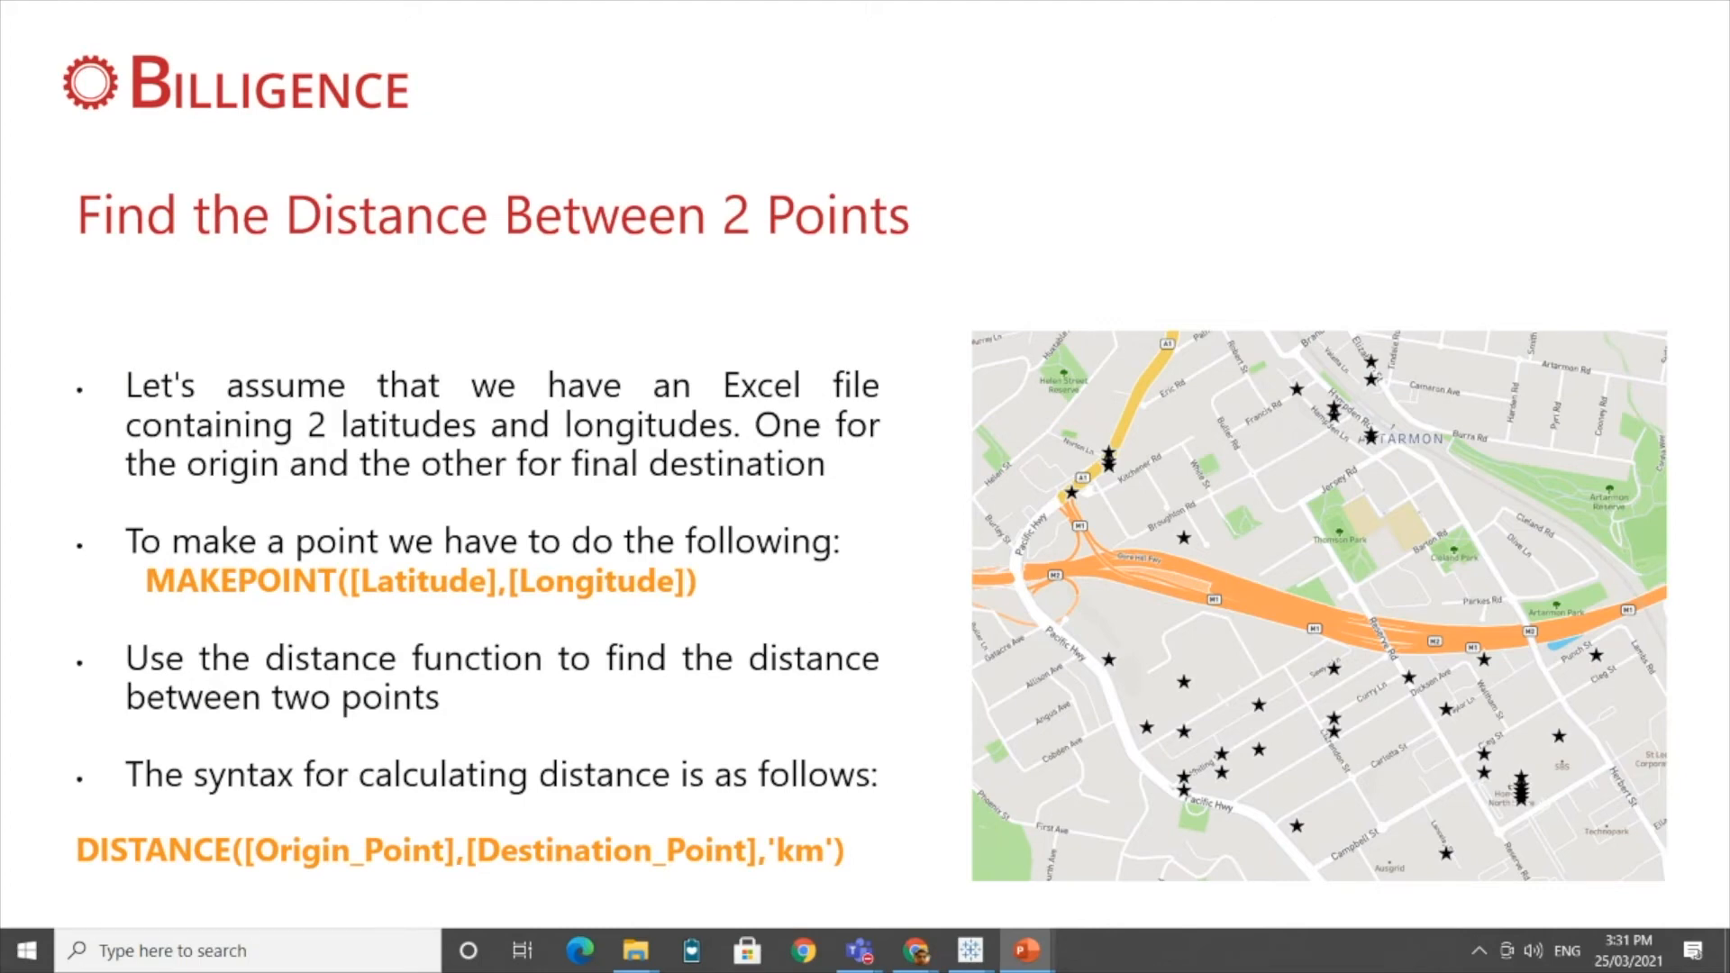
key("Right")
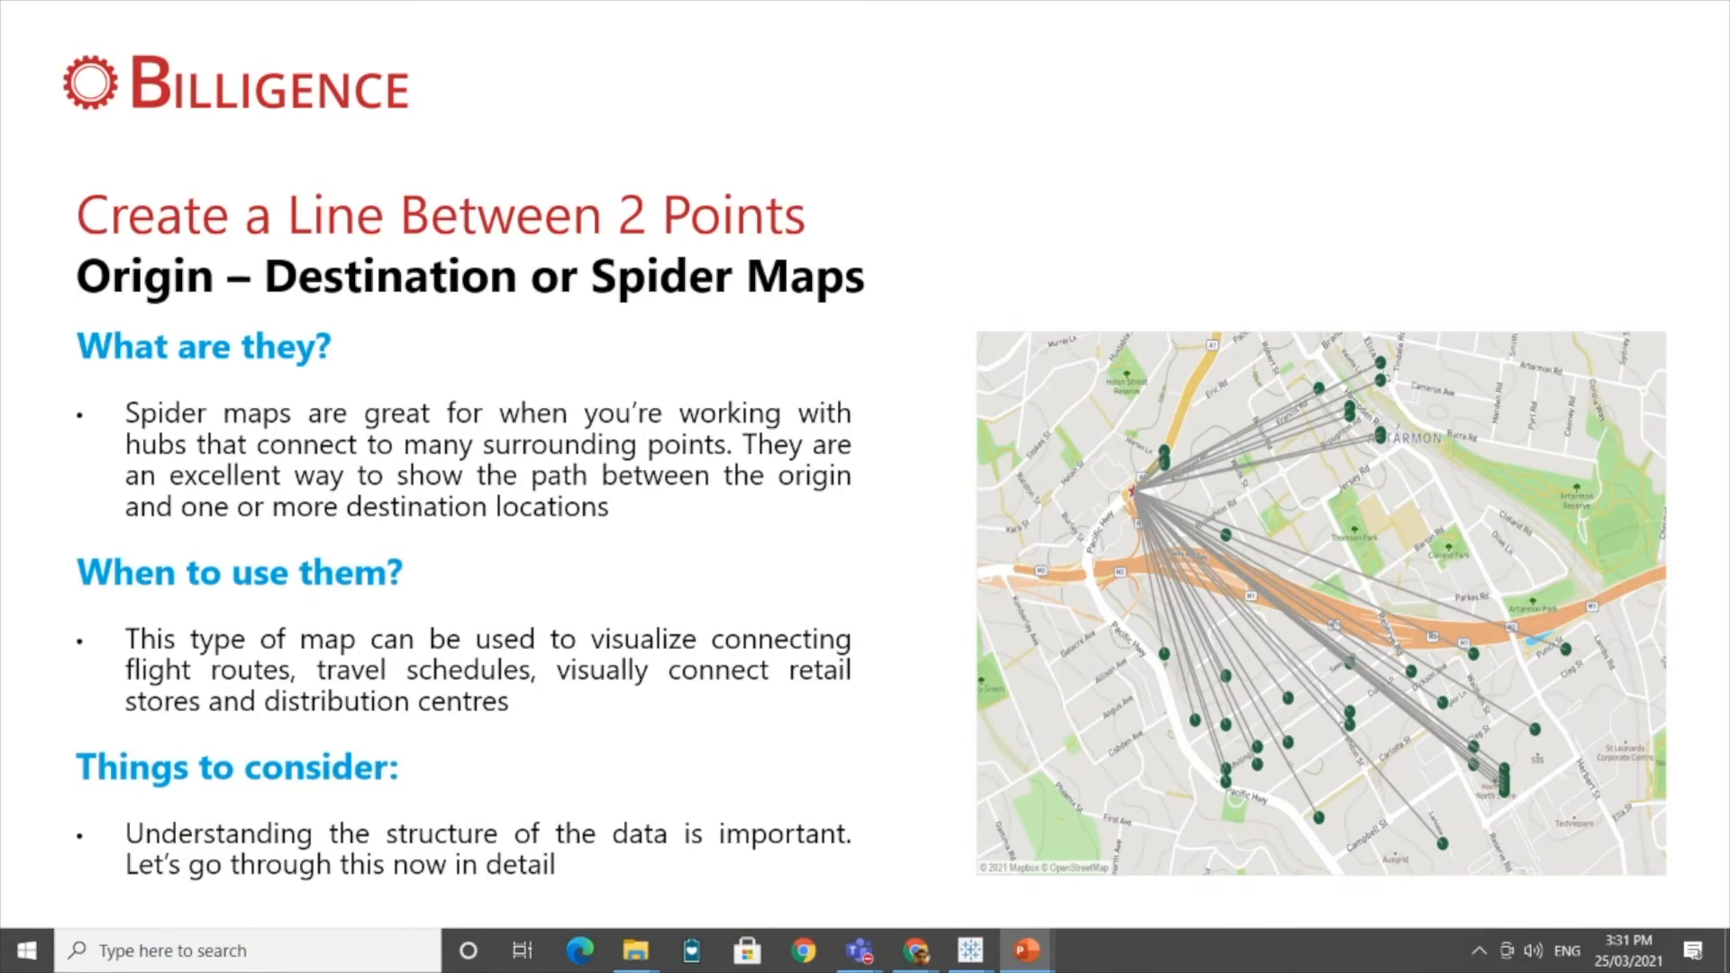
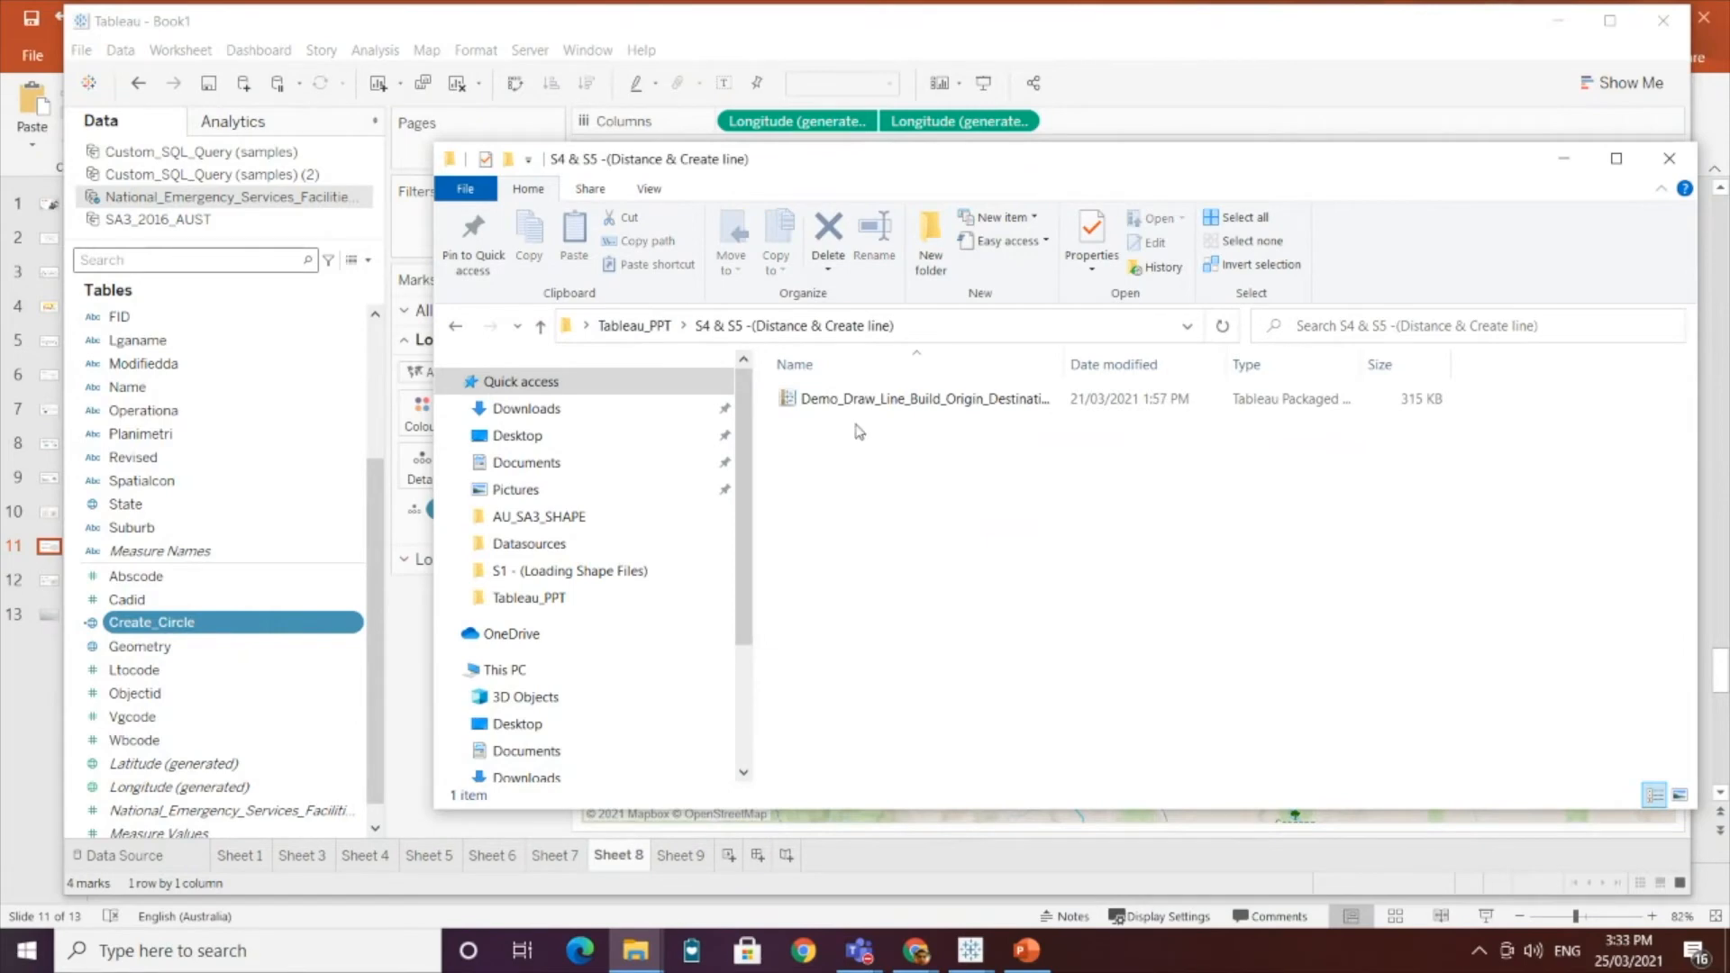
Step: Add the COVID_SAFE_NSW_RETAIL_GROCERIES_V2 Excel file from the Tableau_PPT folder to the Tableau workbook as a new data source
left_click(635, 325)
left_click(863, 532)
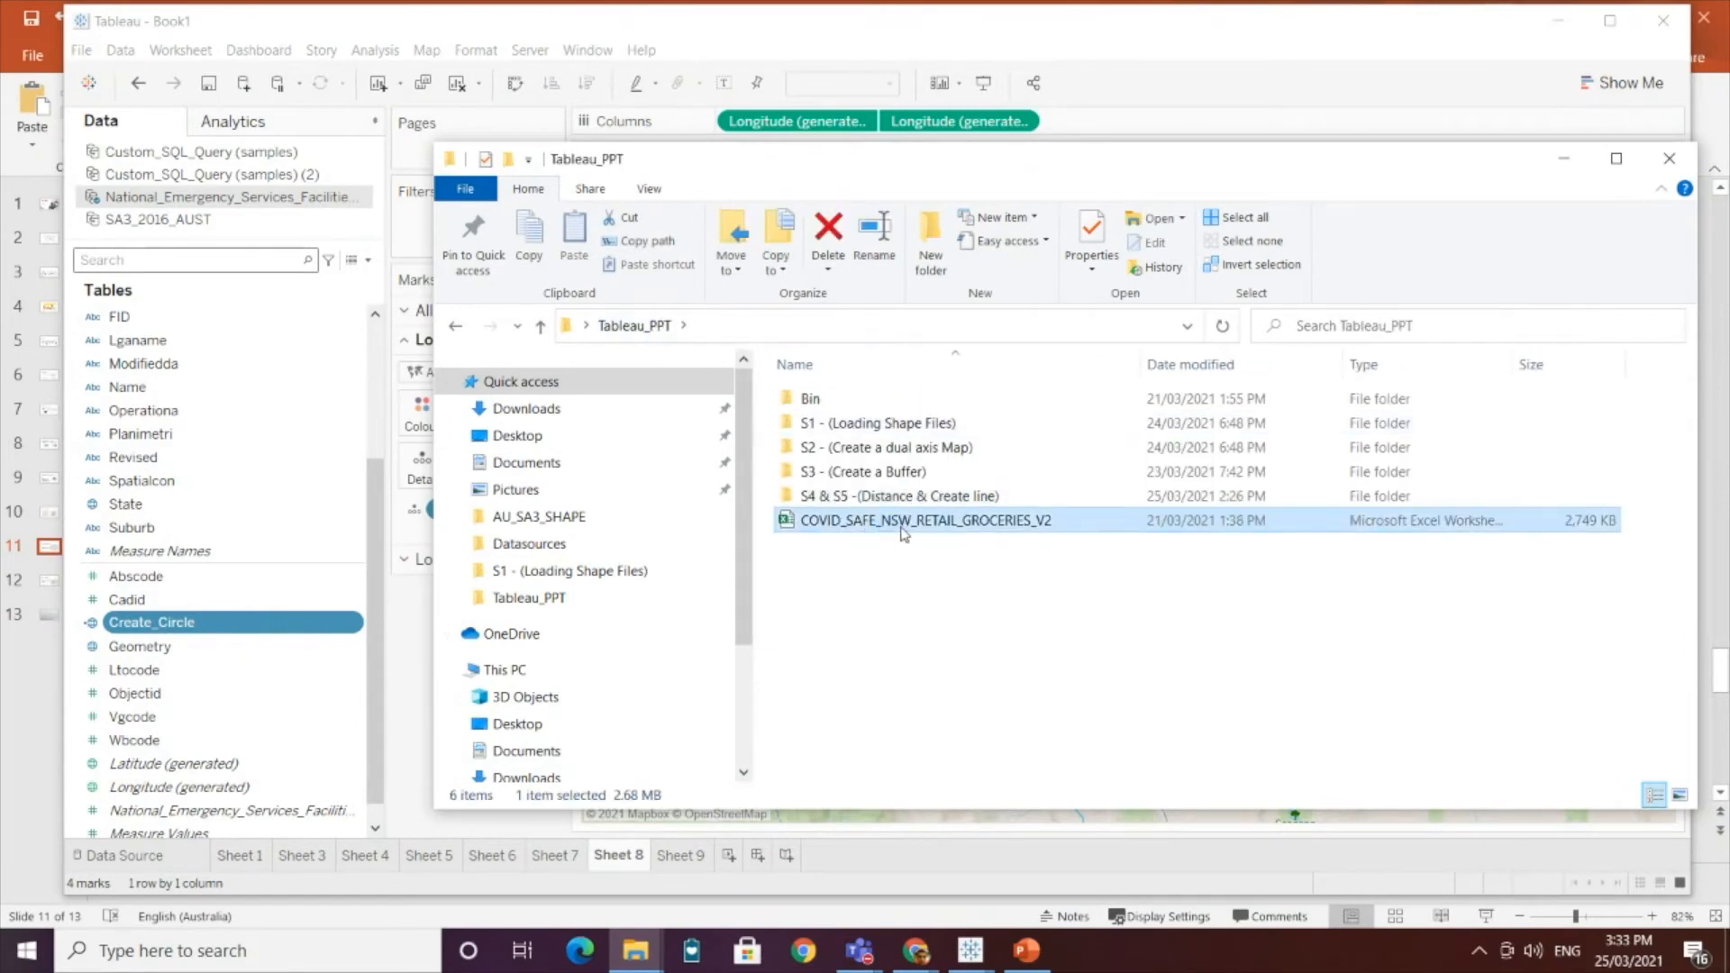
left_click_drag(904, 534, 220, 241)
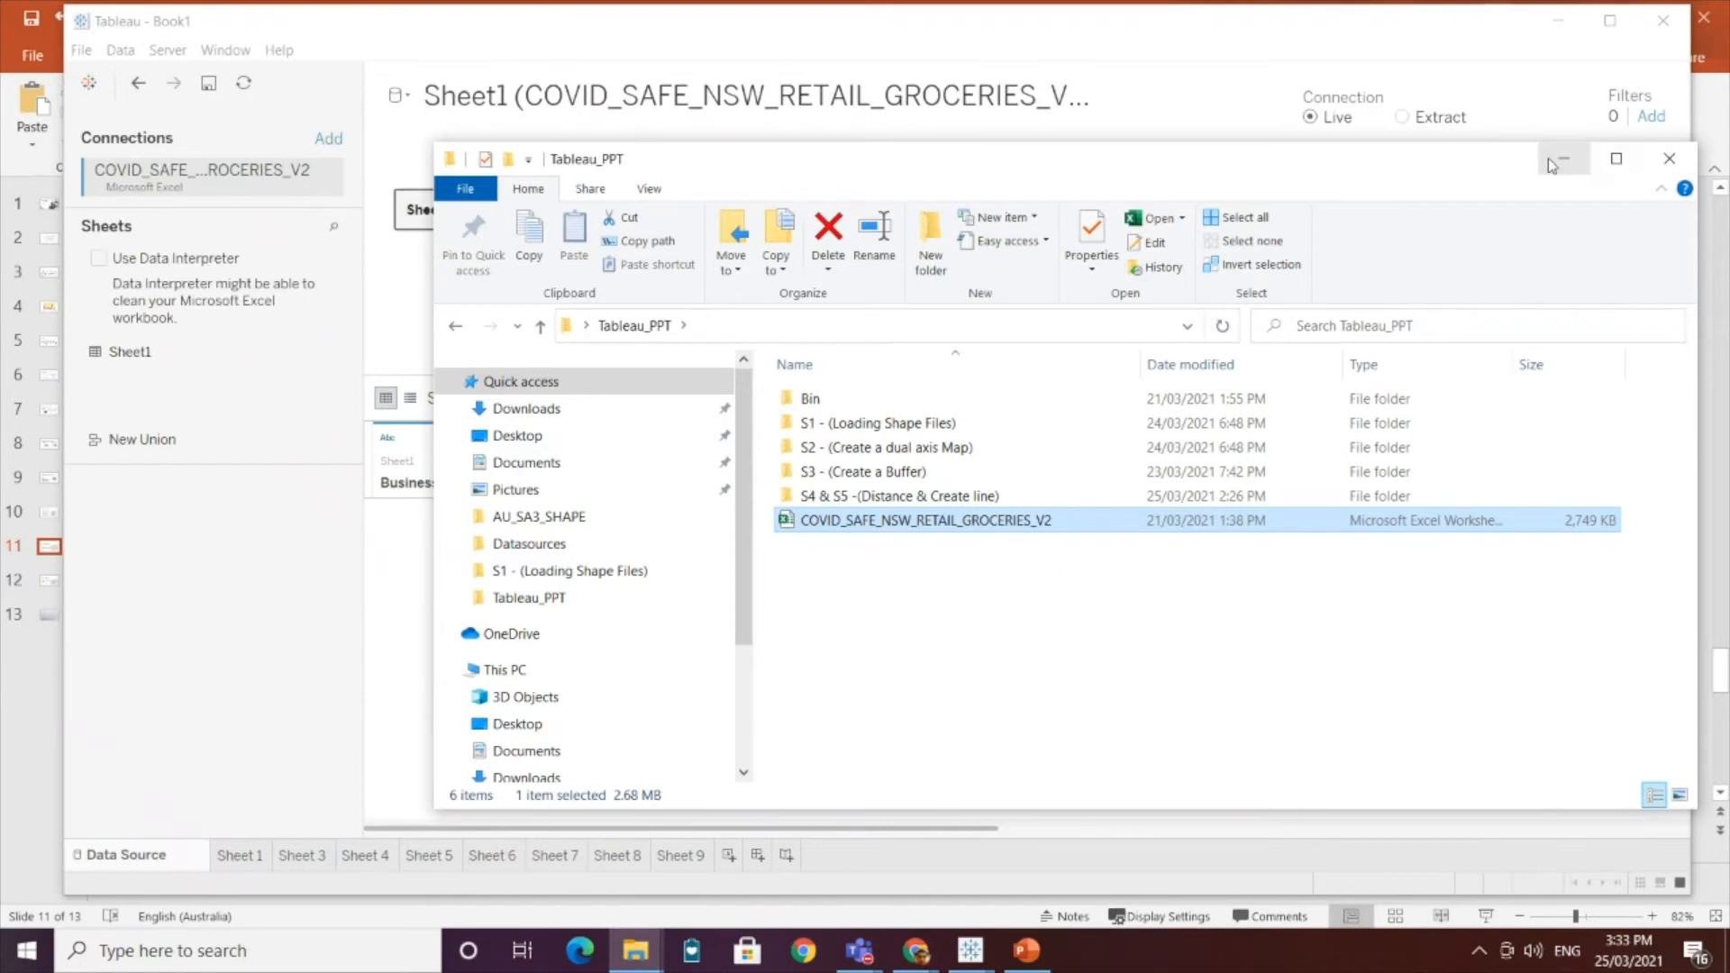
Step: Switch the COVID_SAFE_NSW_RETAIL_GROCERIES_V2 connection to Extract and check its source workbook in the Tableau_PPT folder
left_click(1551, 162)
left_click(1412, 119)
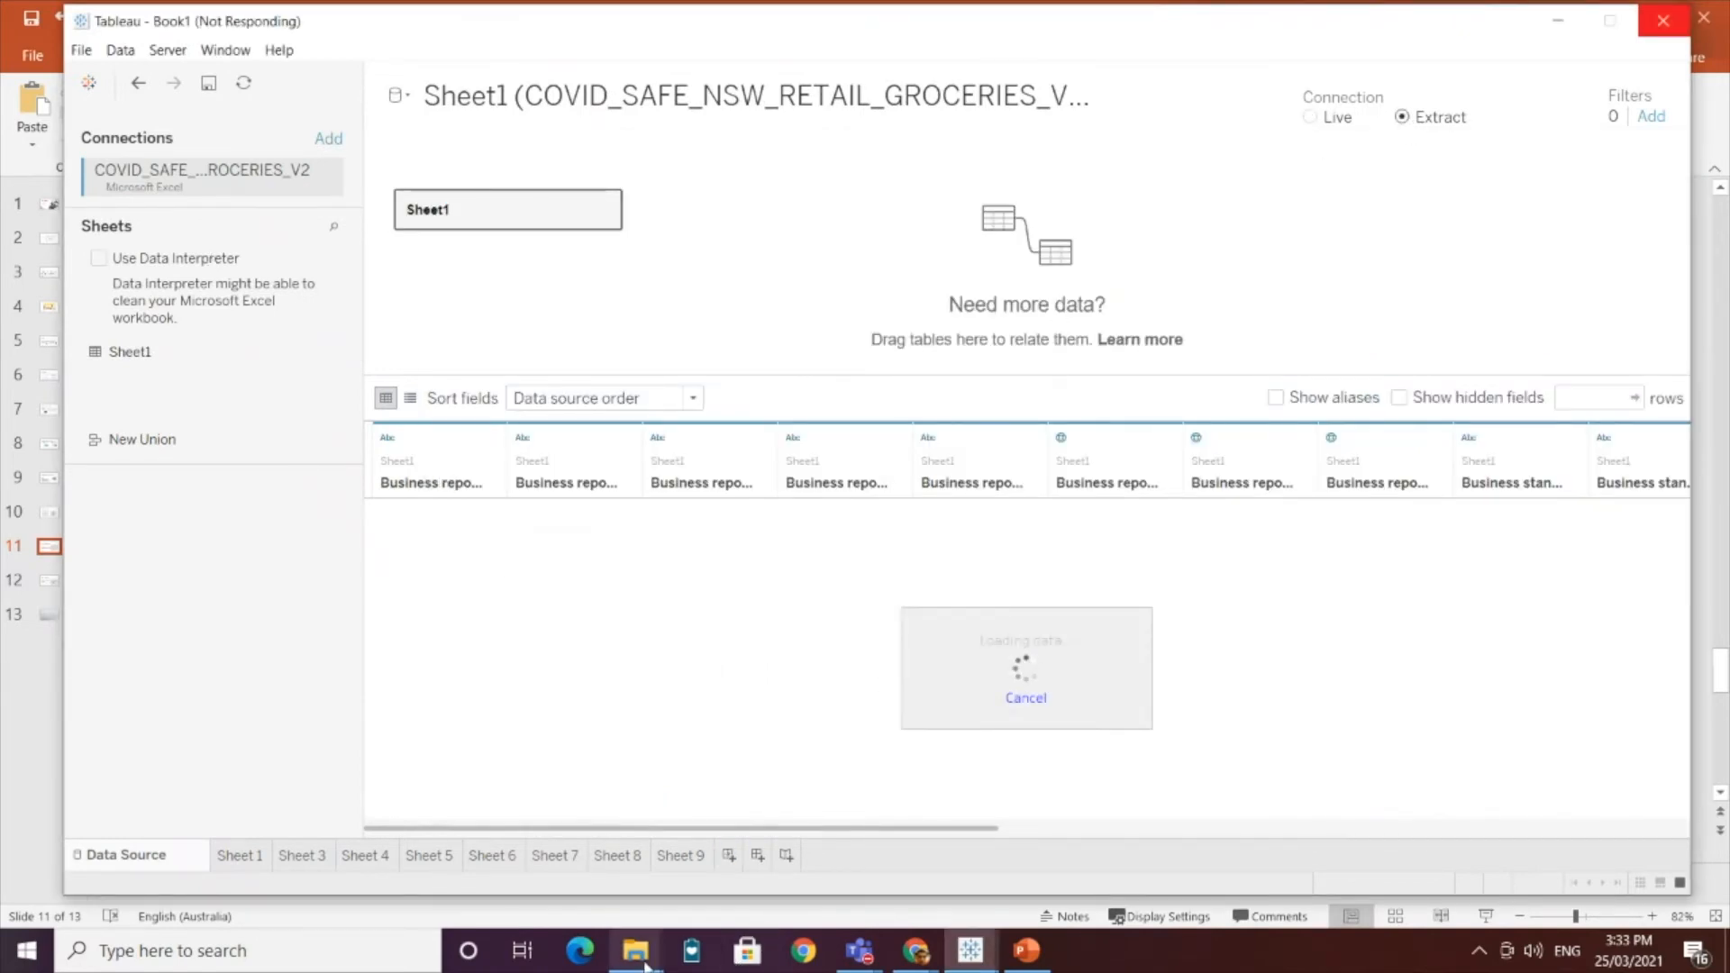
mouse_move(635, 950)
left_click(957, 901)
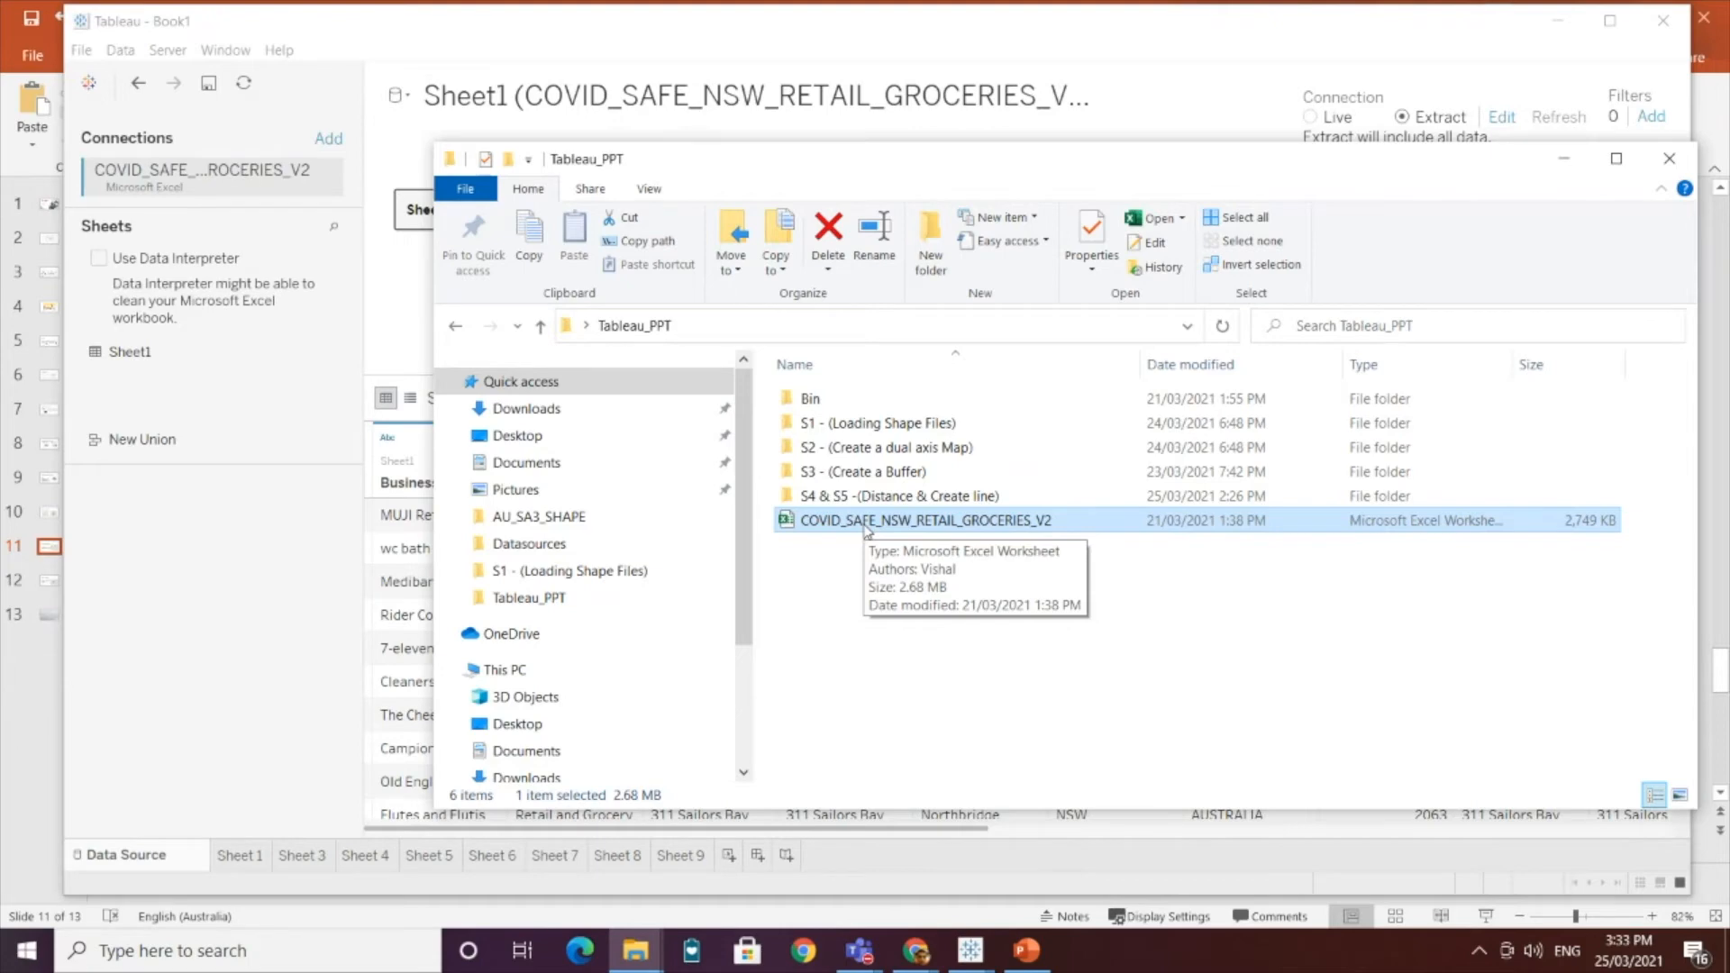
left_click(1564, 160)
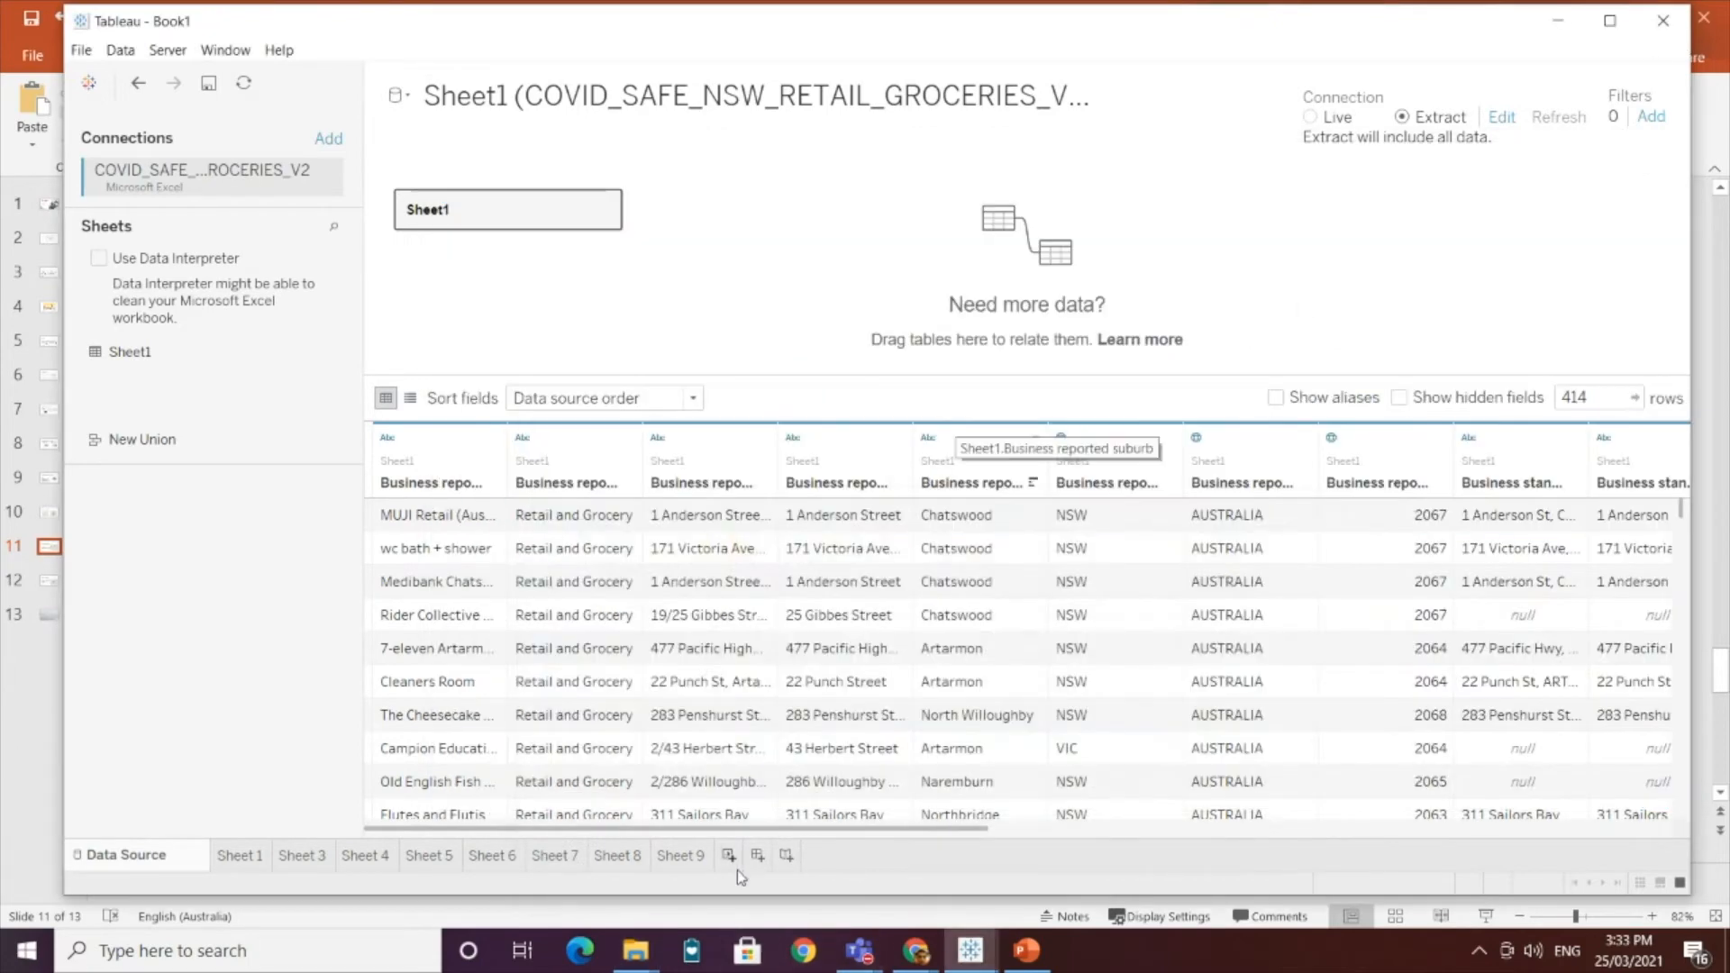
Step: Create a new worksheet, saving the data extract in the Datasources folder under its suggested name
scroll(829, 830, "right", 5)
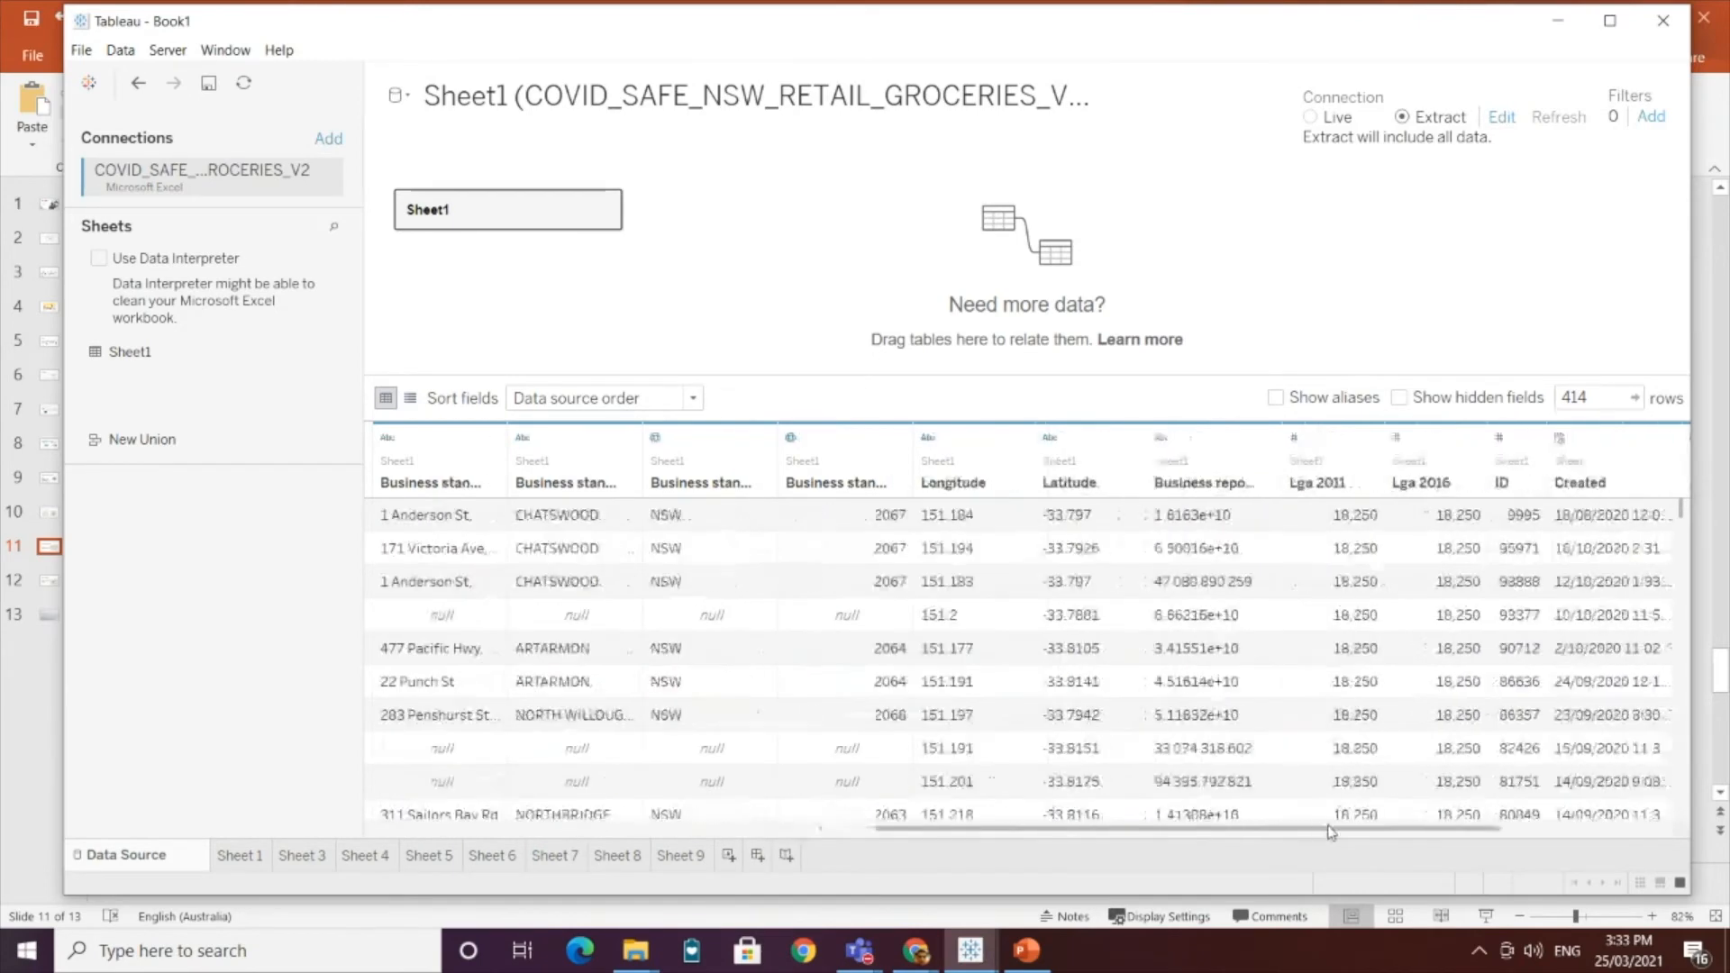
left_click(730, 855)
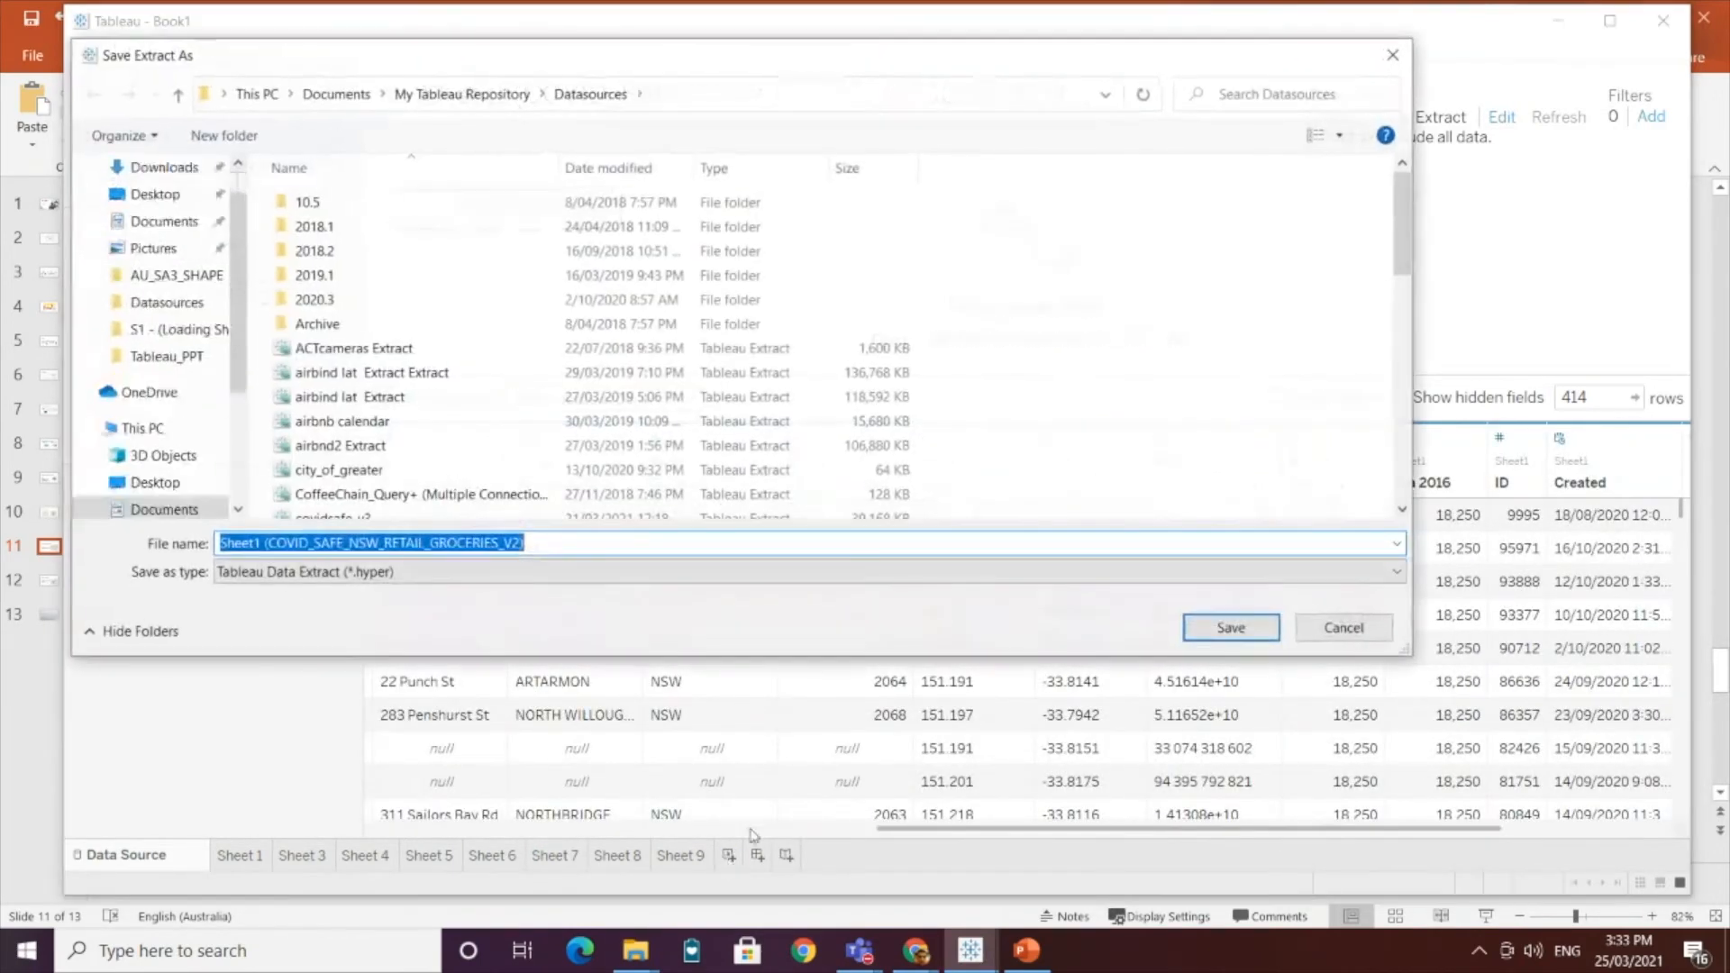
left_click(1239, 628)
left_click(972, 483)
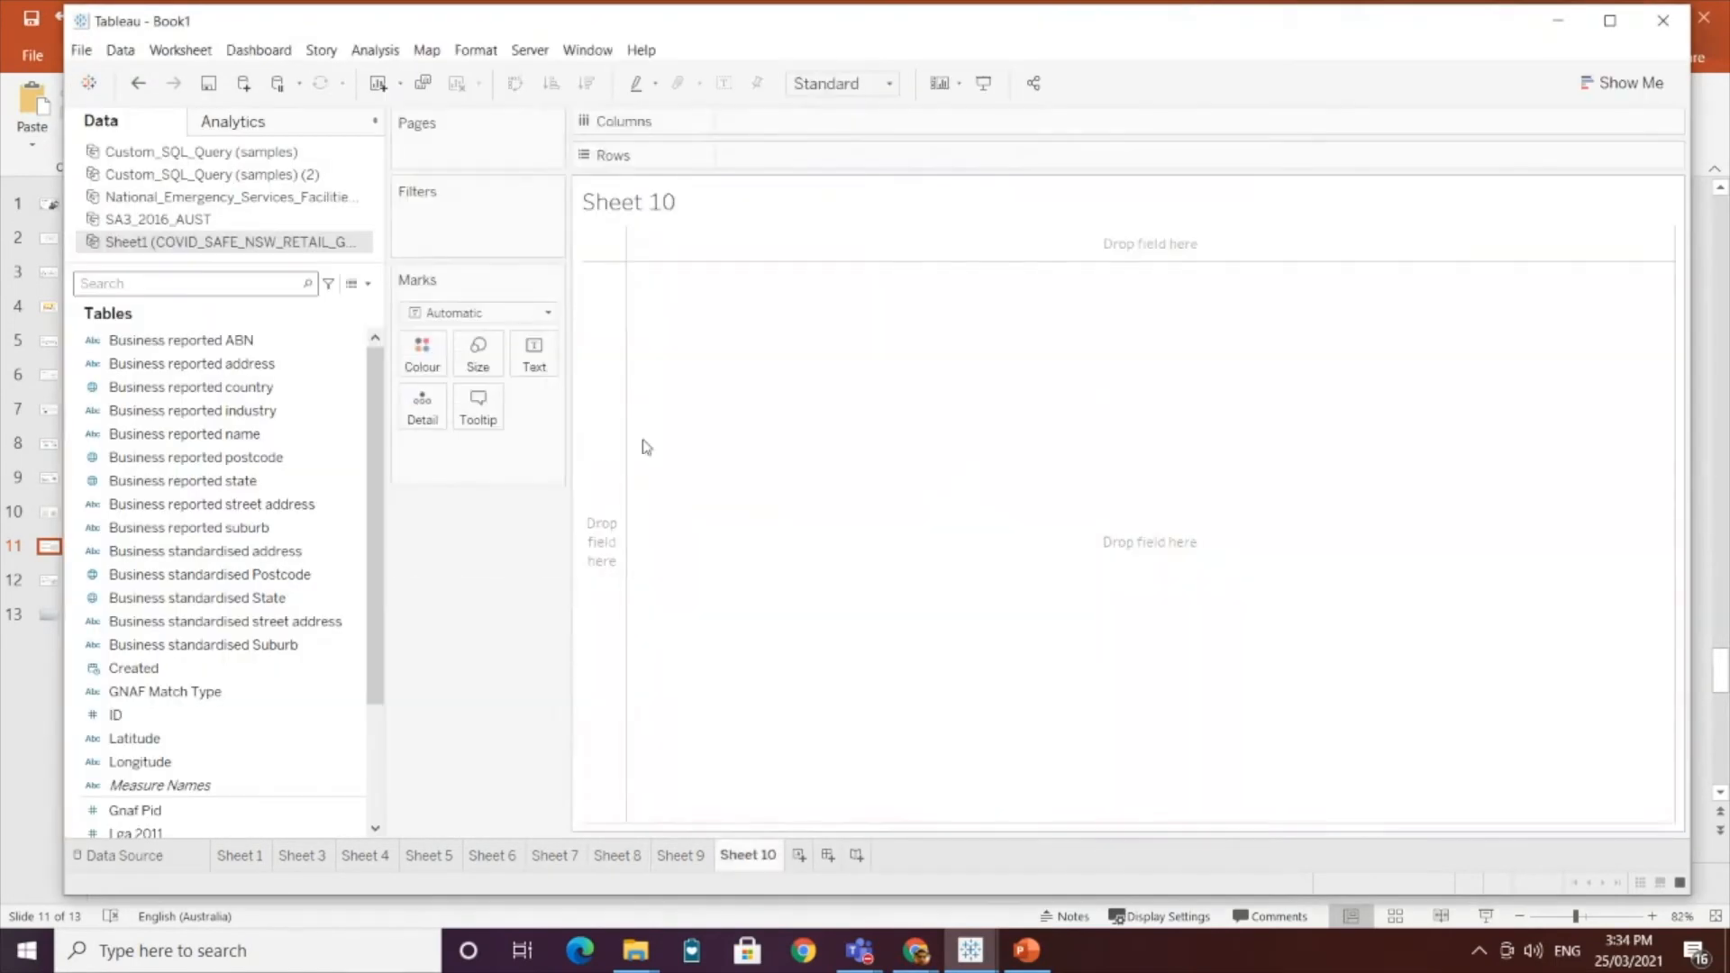
Step: Change the data type of the Latitude and Longitude fields to Number (decimal)
scroll(256, 804, "down", 3)
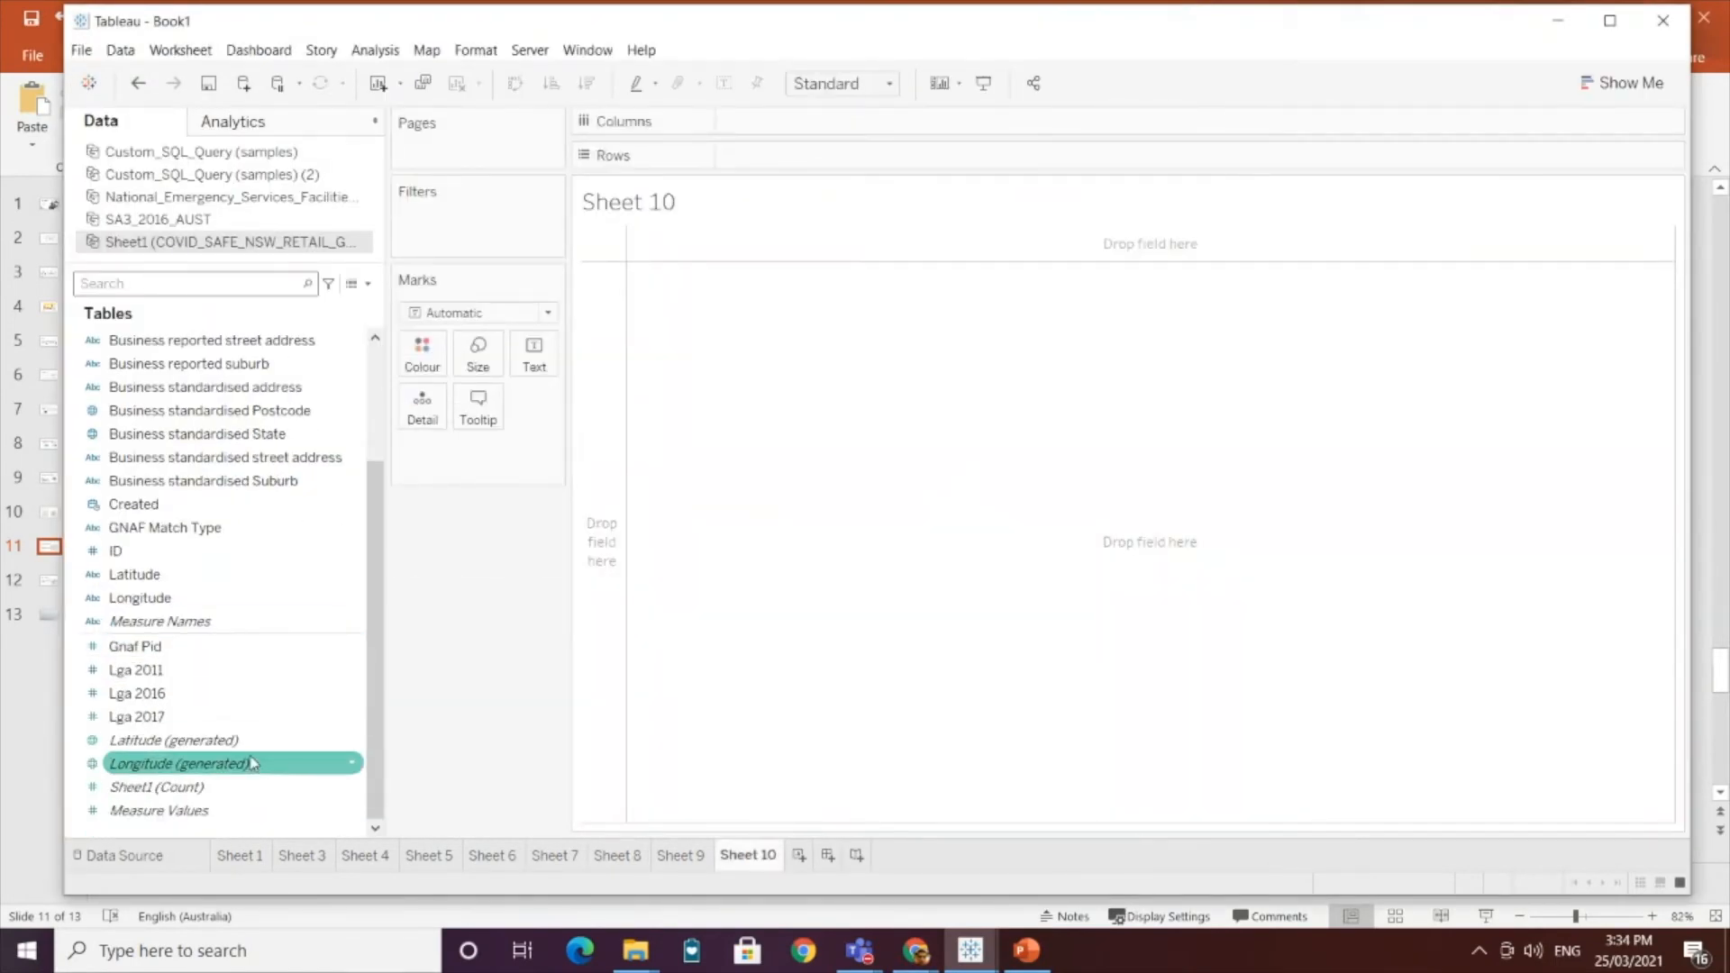
right_click(160, 581)
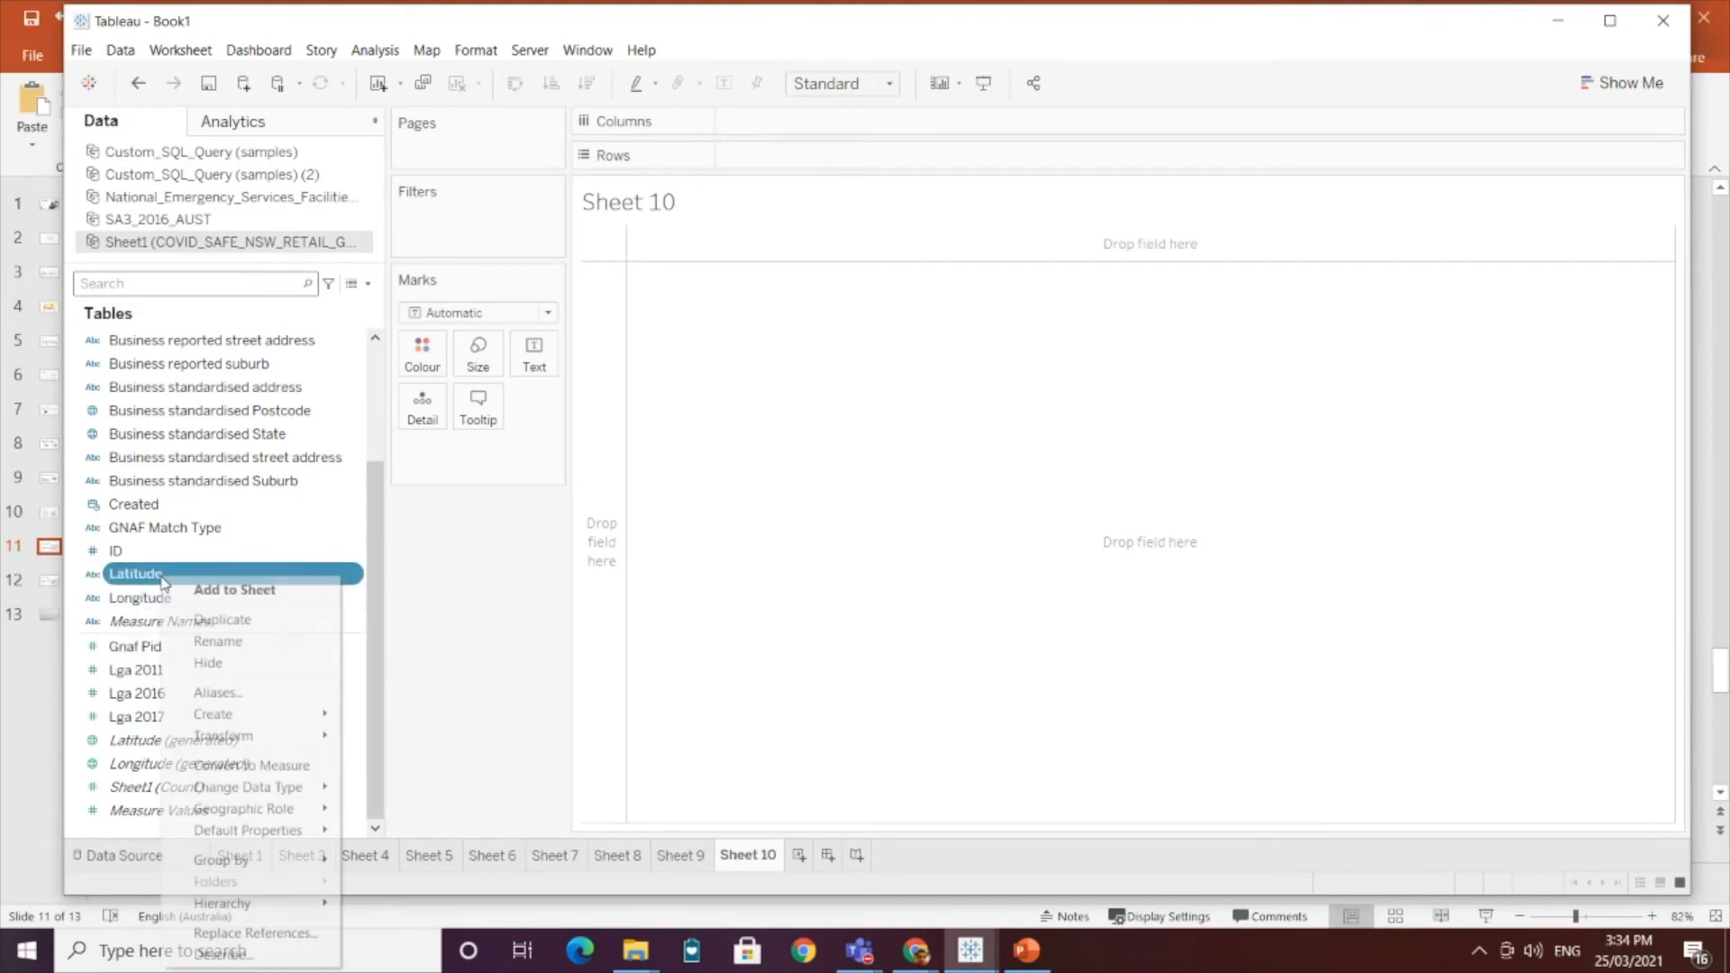
mouse_move(286, 788)
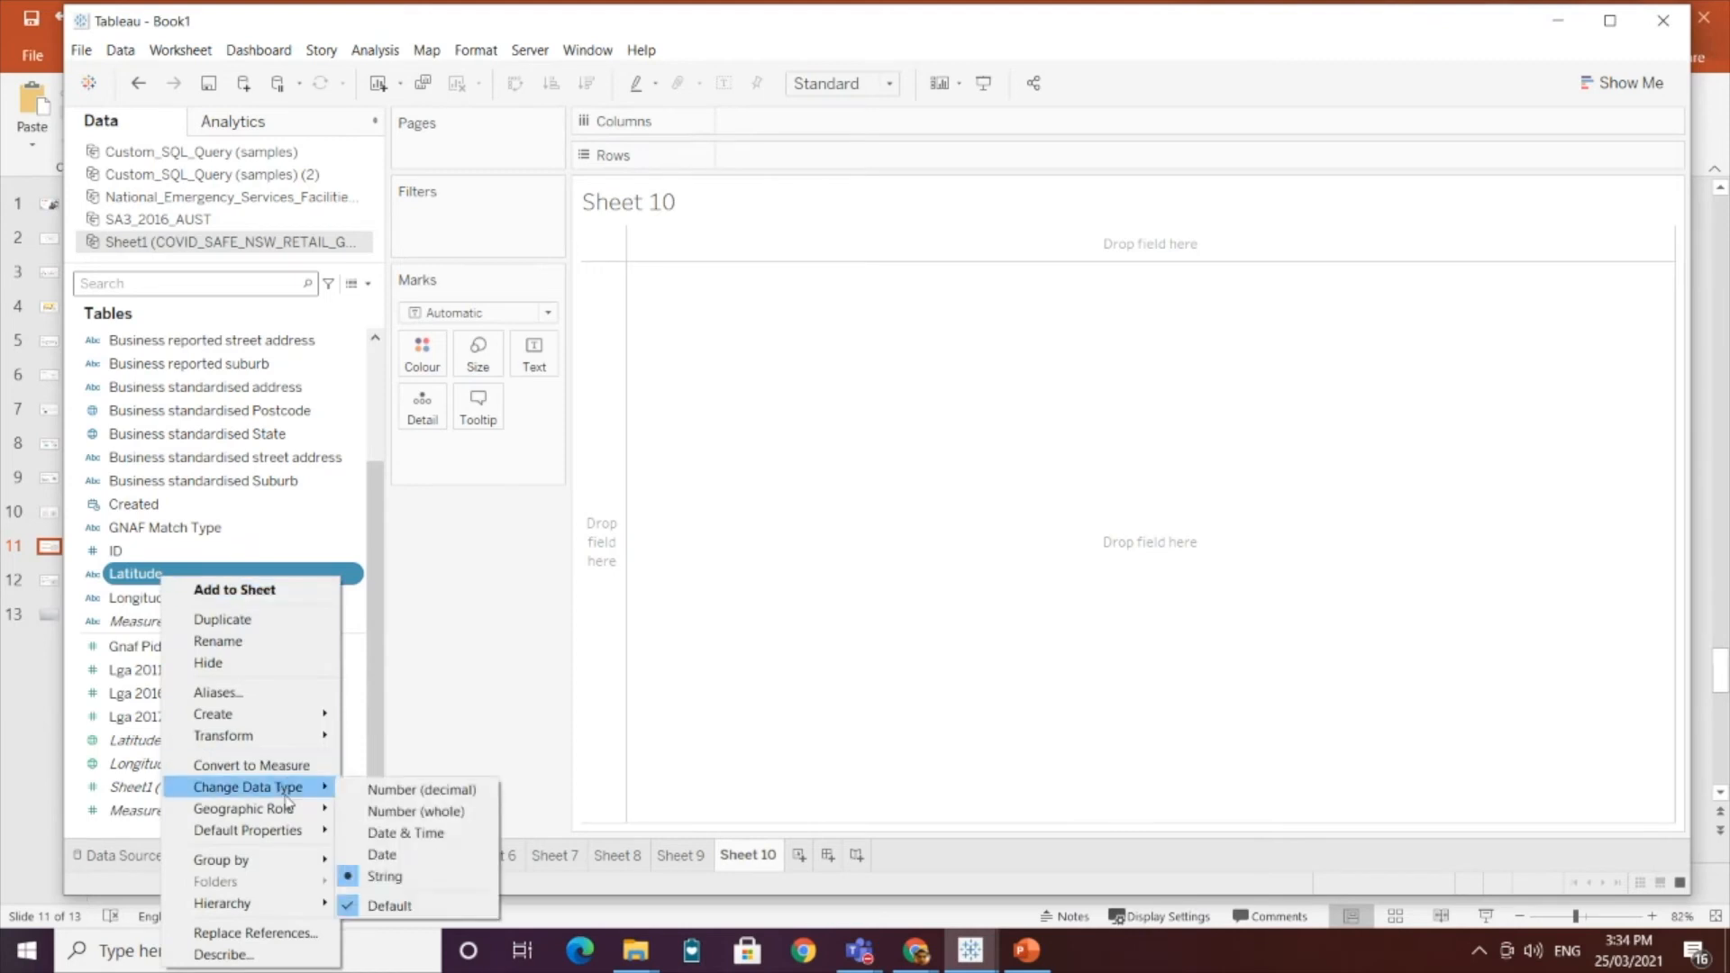
left_click(434, 790)
right_click(173, 599)
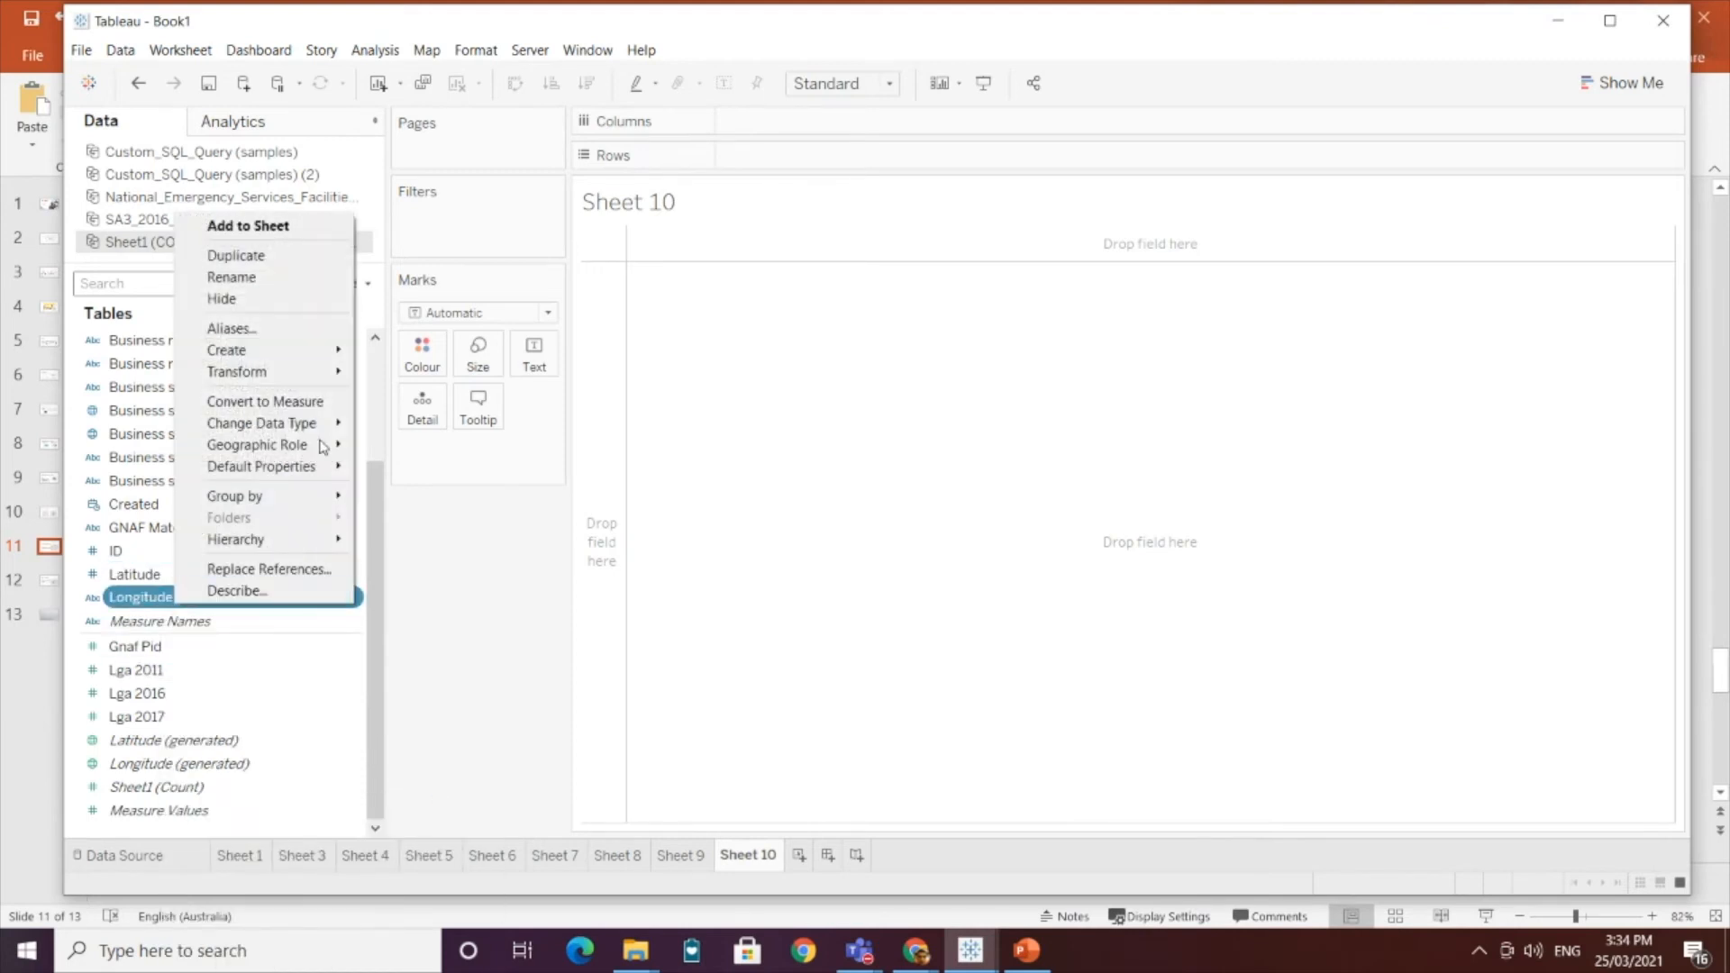
mouse_move(324, 422)
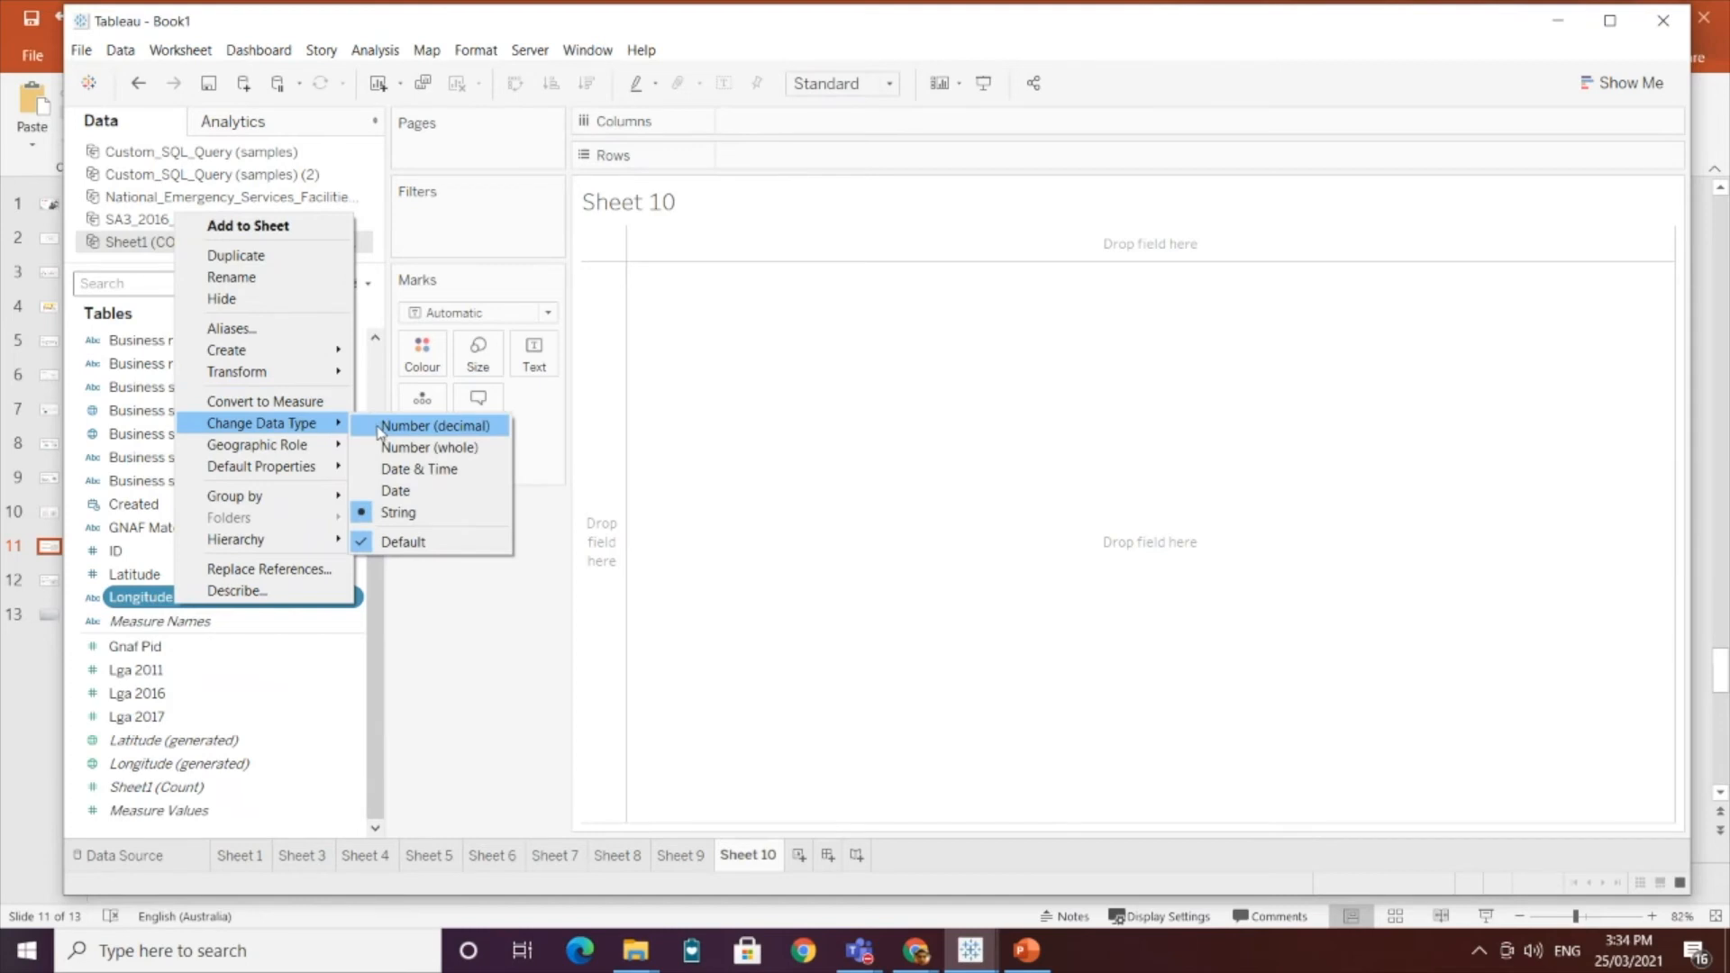
left_click(379, 427)
Step: Assign the Latitude and Longitude geographic roles to the fields of the same names
right_click(177, 602)
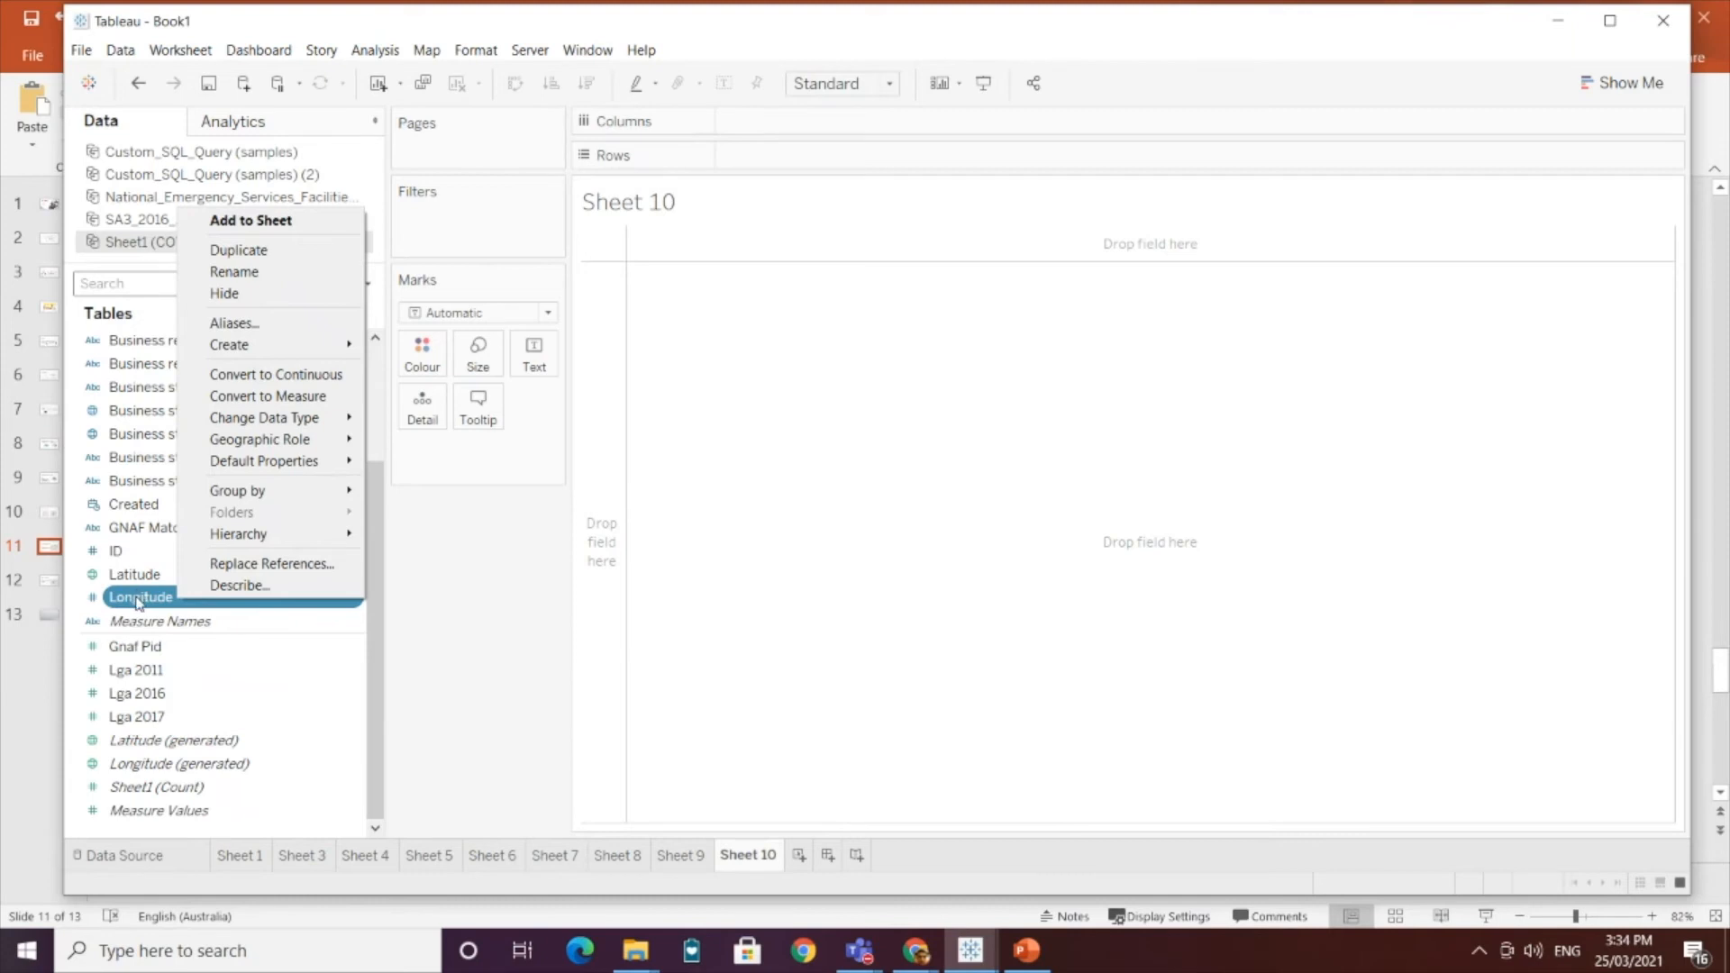
mouse_move(288, 451)
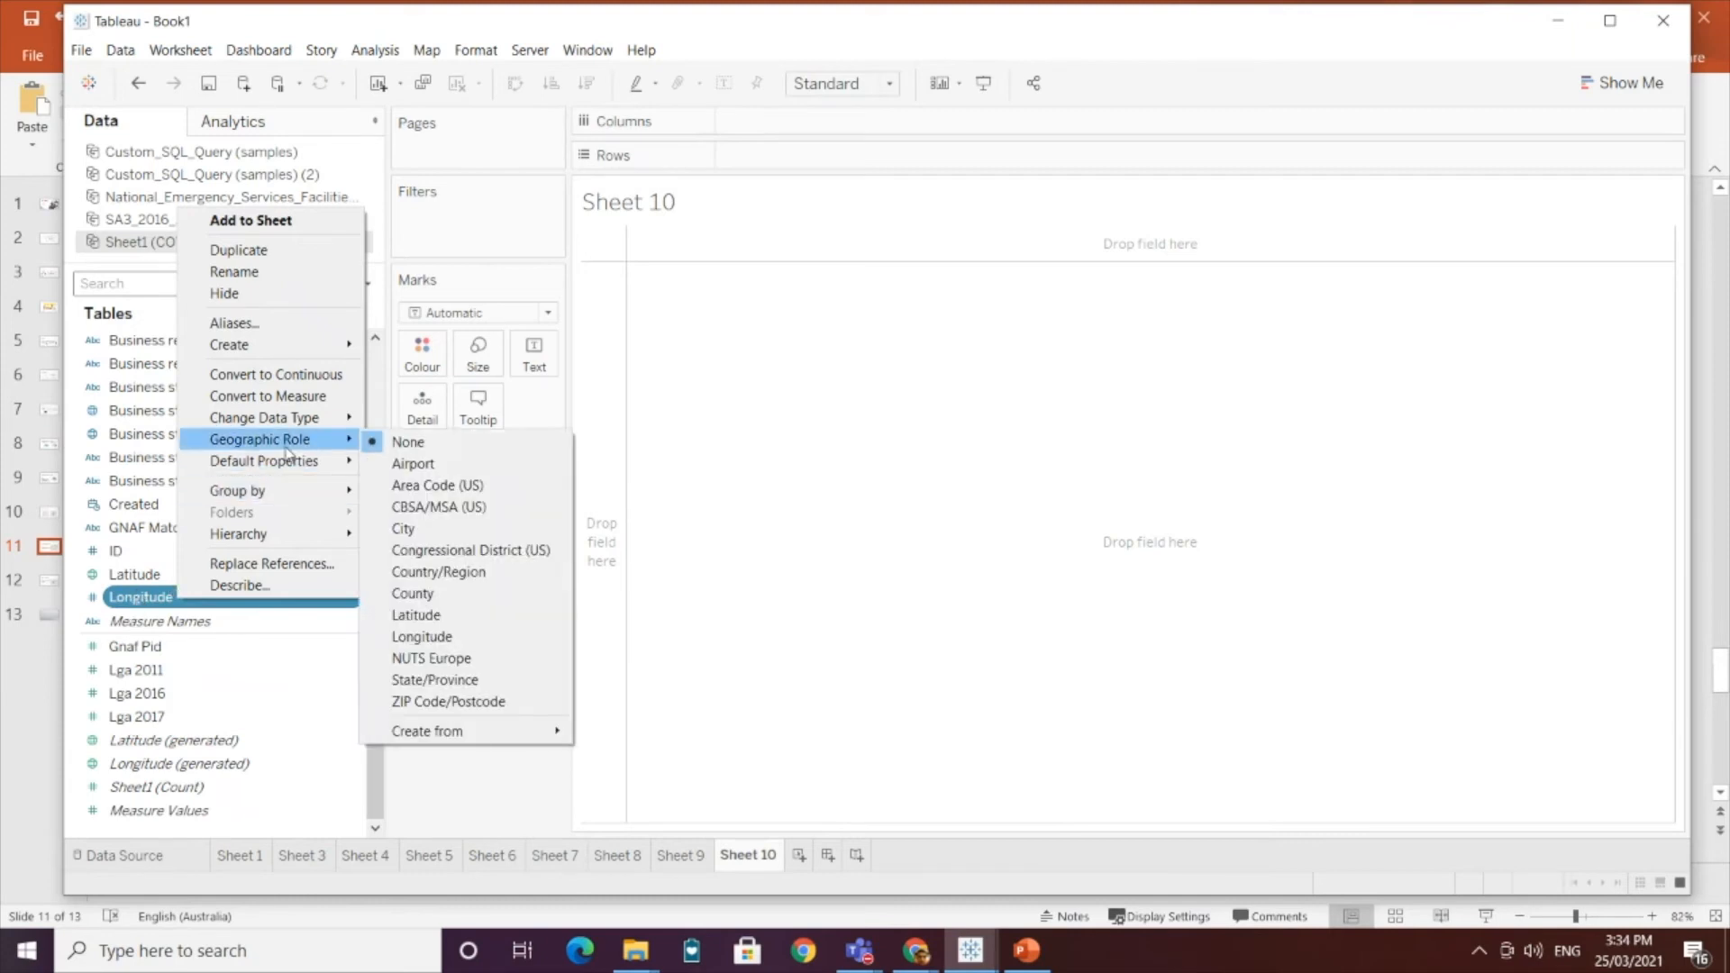
left_click(489, 641)
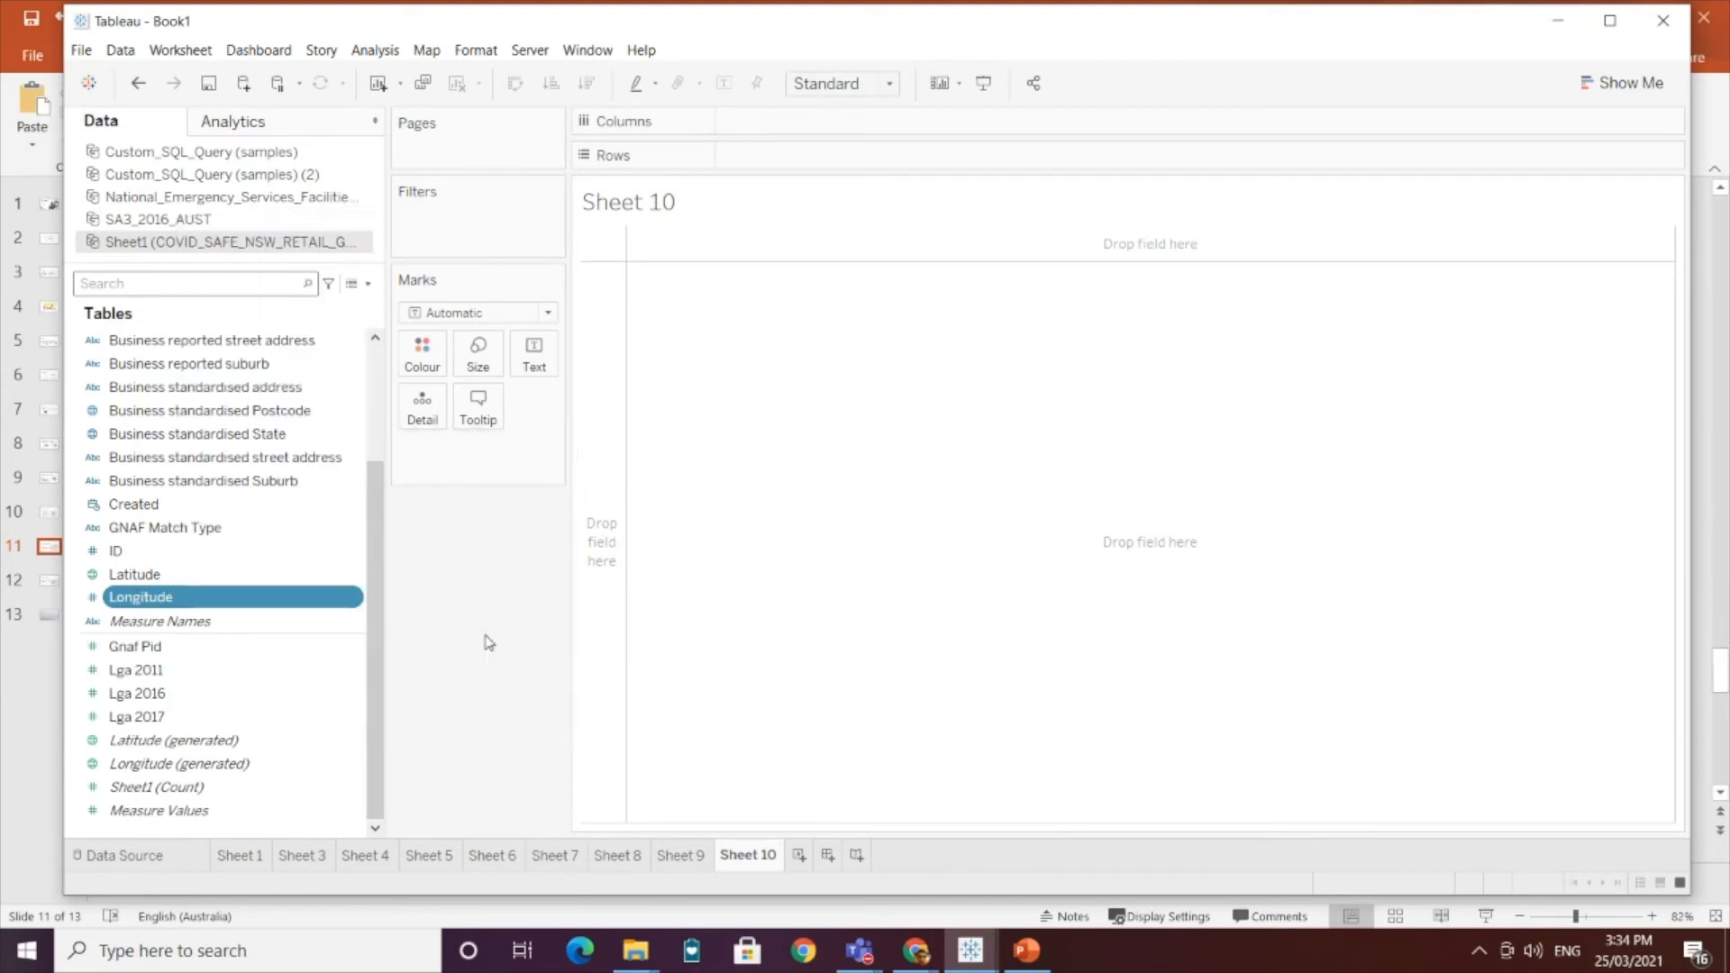
Step: Plot the business locations as a map with Latitude on Rows and Longitude on Columns
left_click(187, 573)
double_click(186, 573)
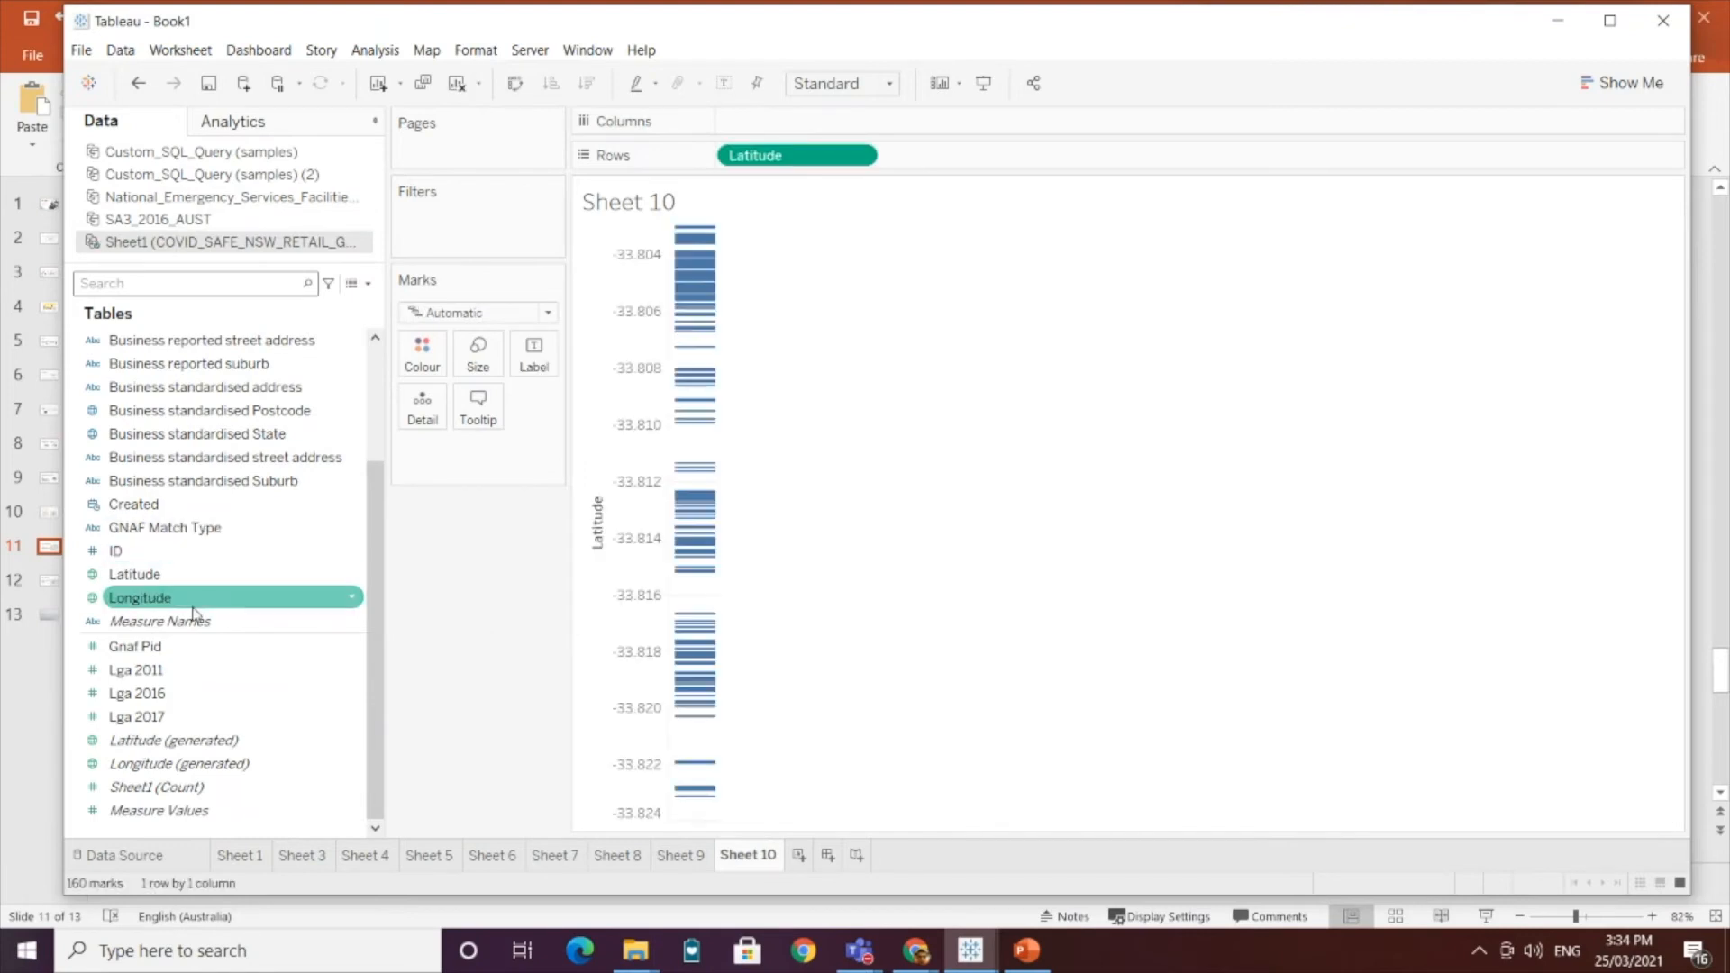
double_click(186, 597)
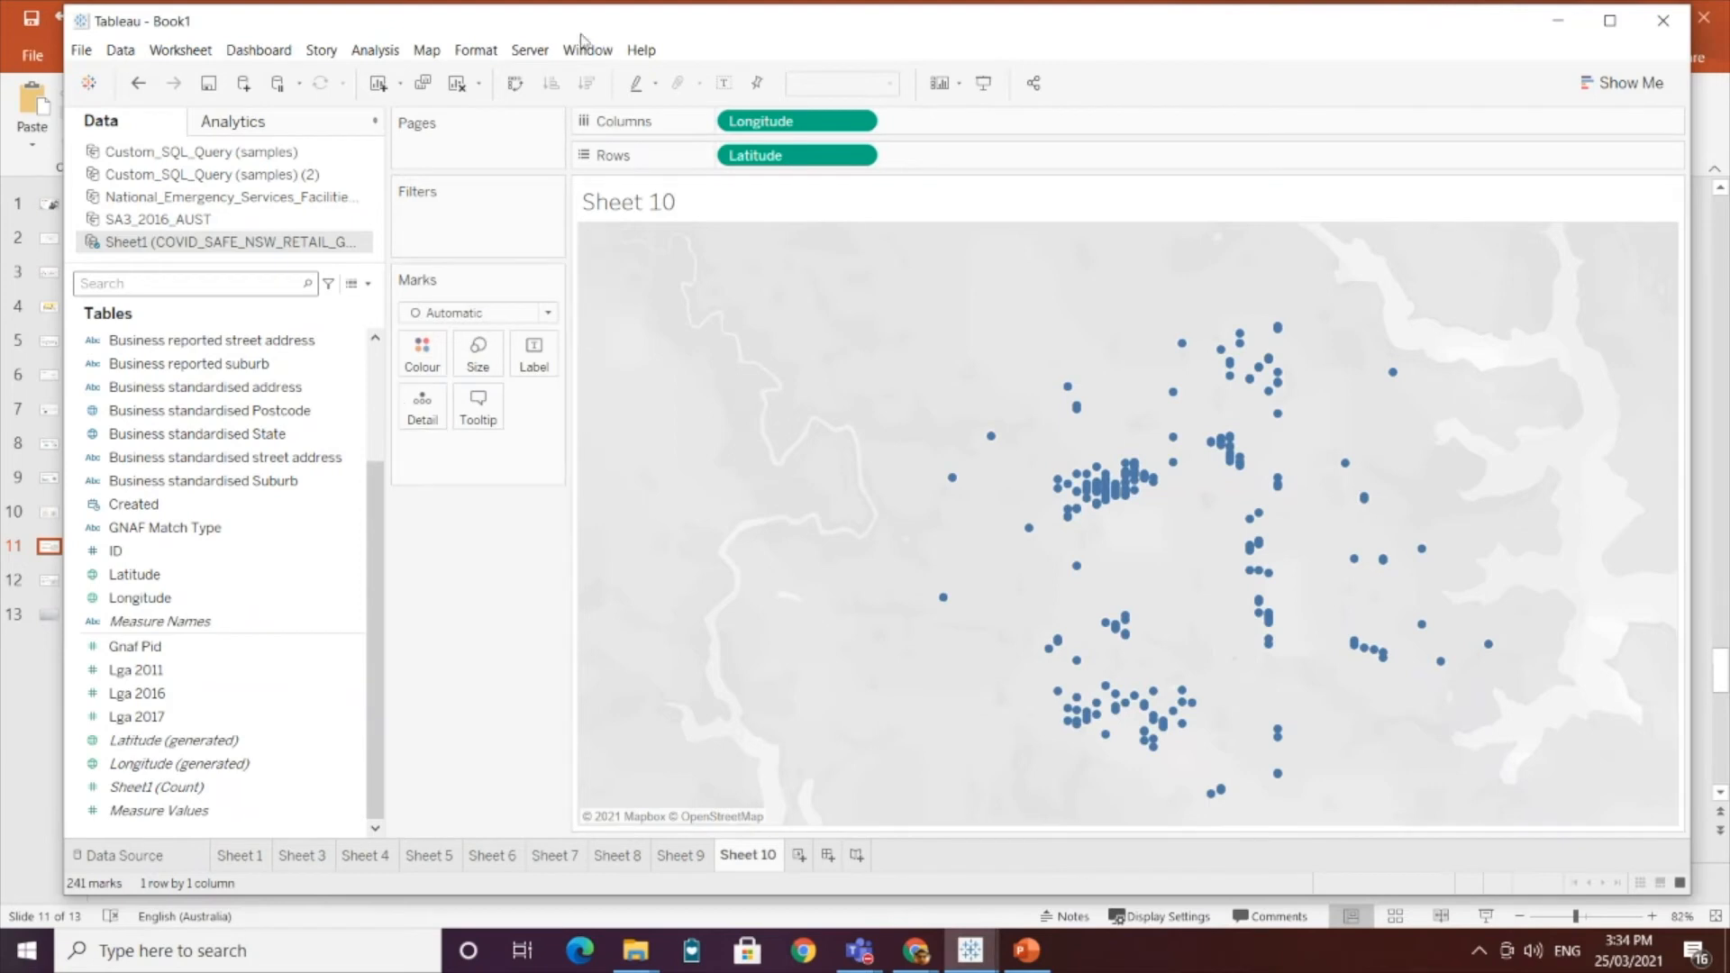
Step: Set the map's background style to Streets
left_click(427, 50)
mouse_move(518, 79)
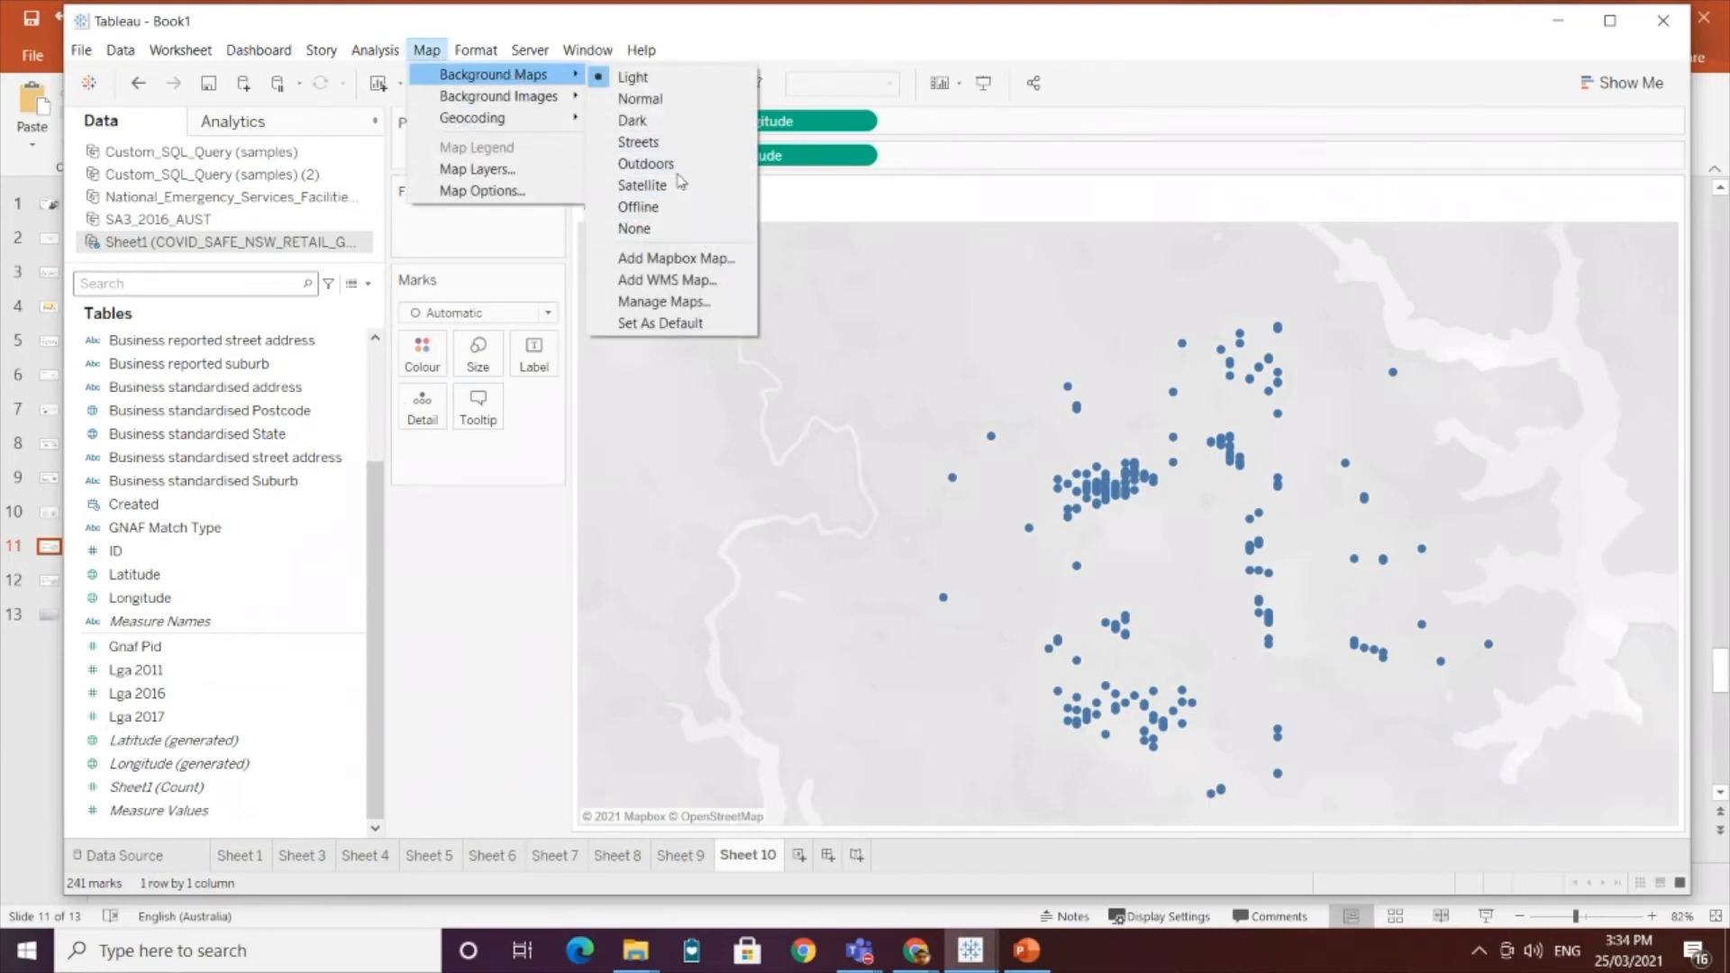
left_click(671, 142)
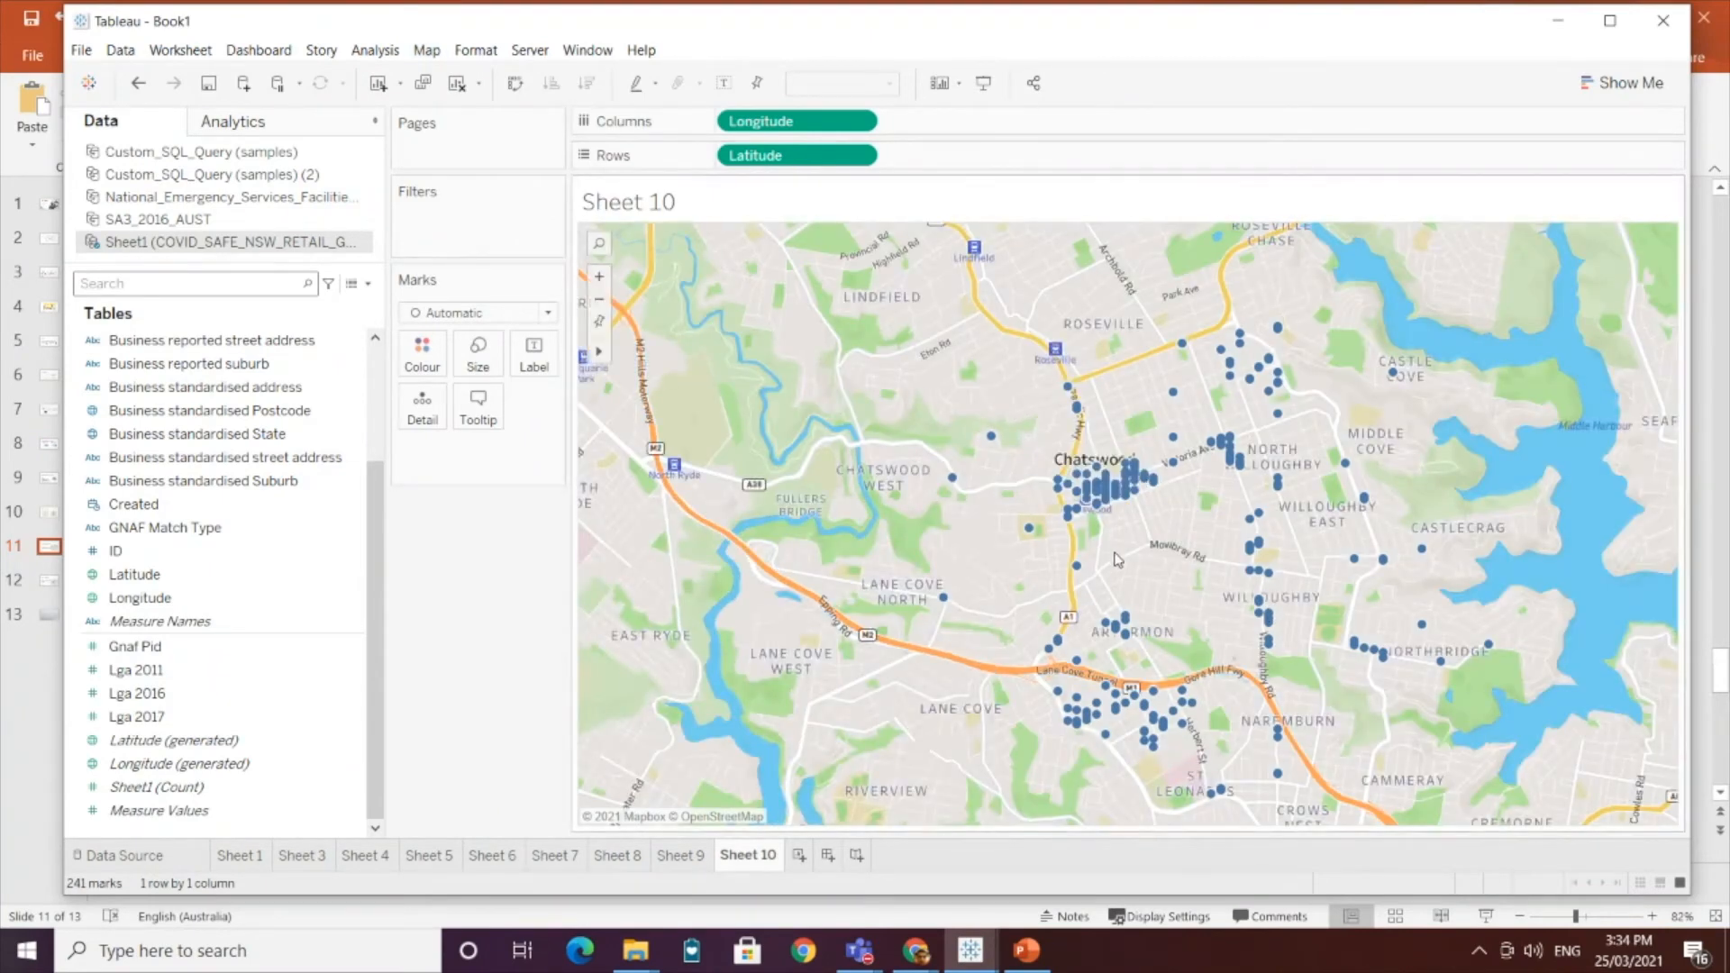
mouse_move(1117, 477)
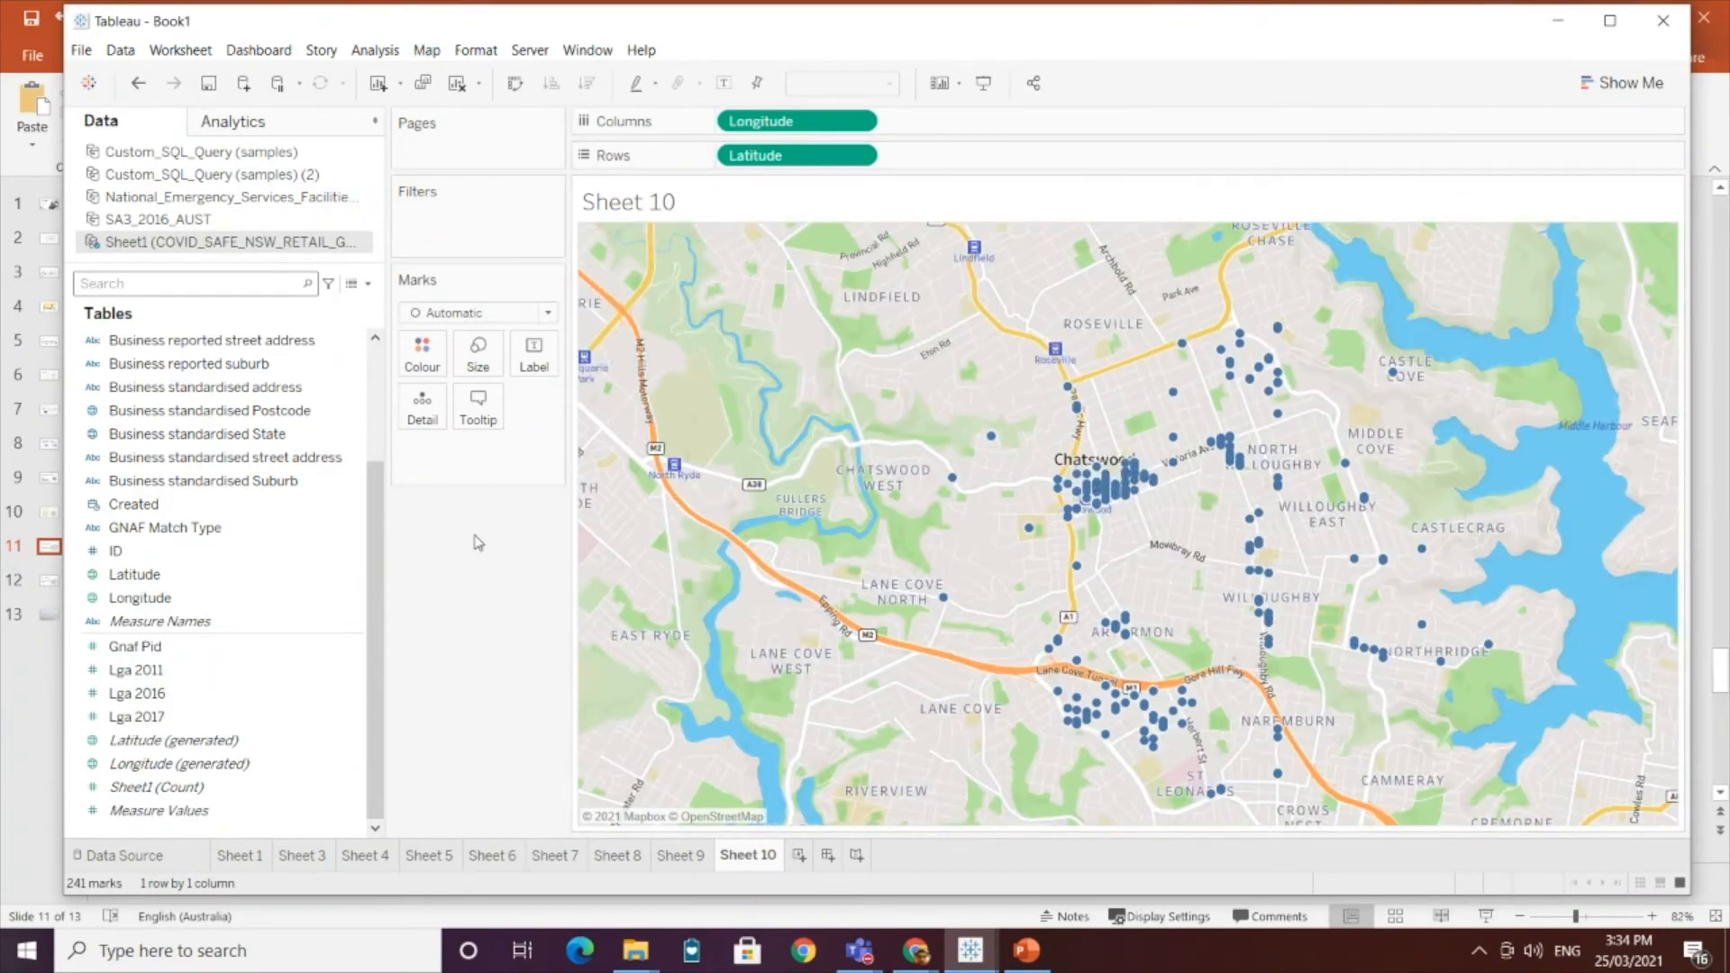
Step: Review the field list and the data source's sheet, and inspect the coordinates of individual points near Chatswood West
scroll(383, 541, "up", 3)
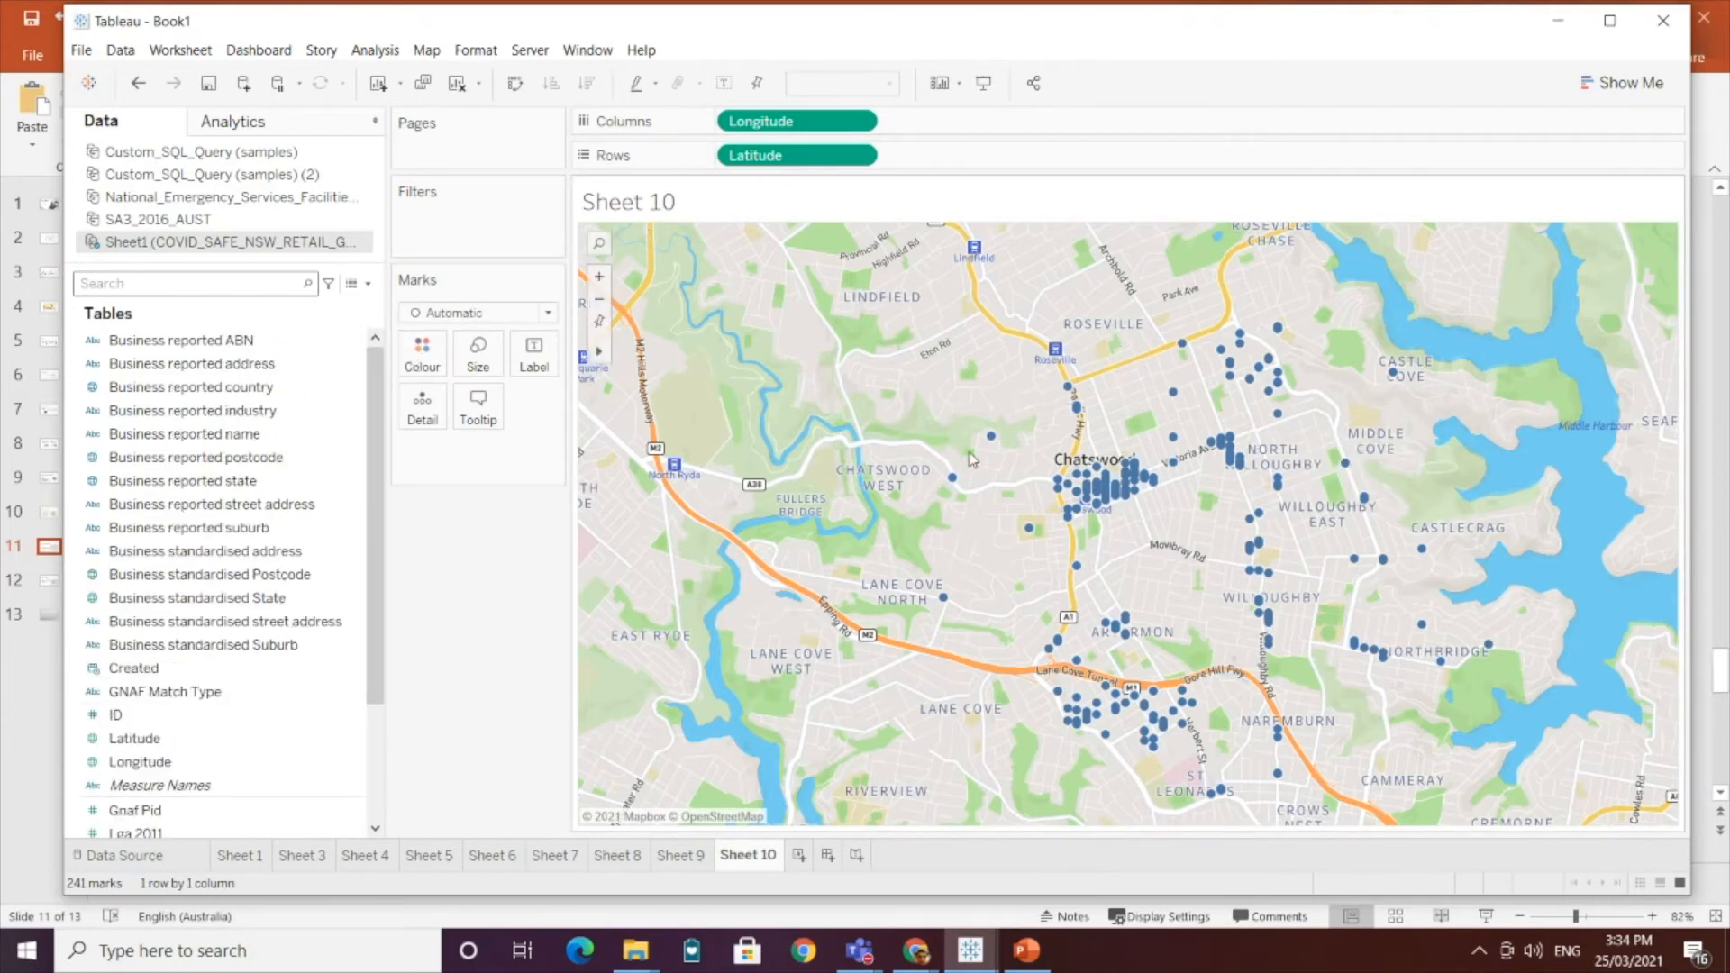
mouse_move(990, 448)
left_click(135, 855)
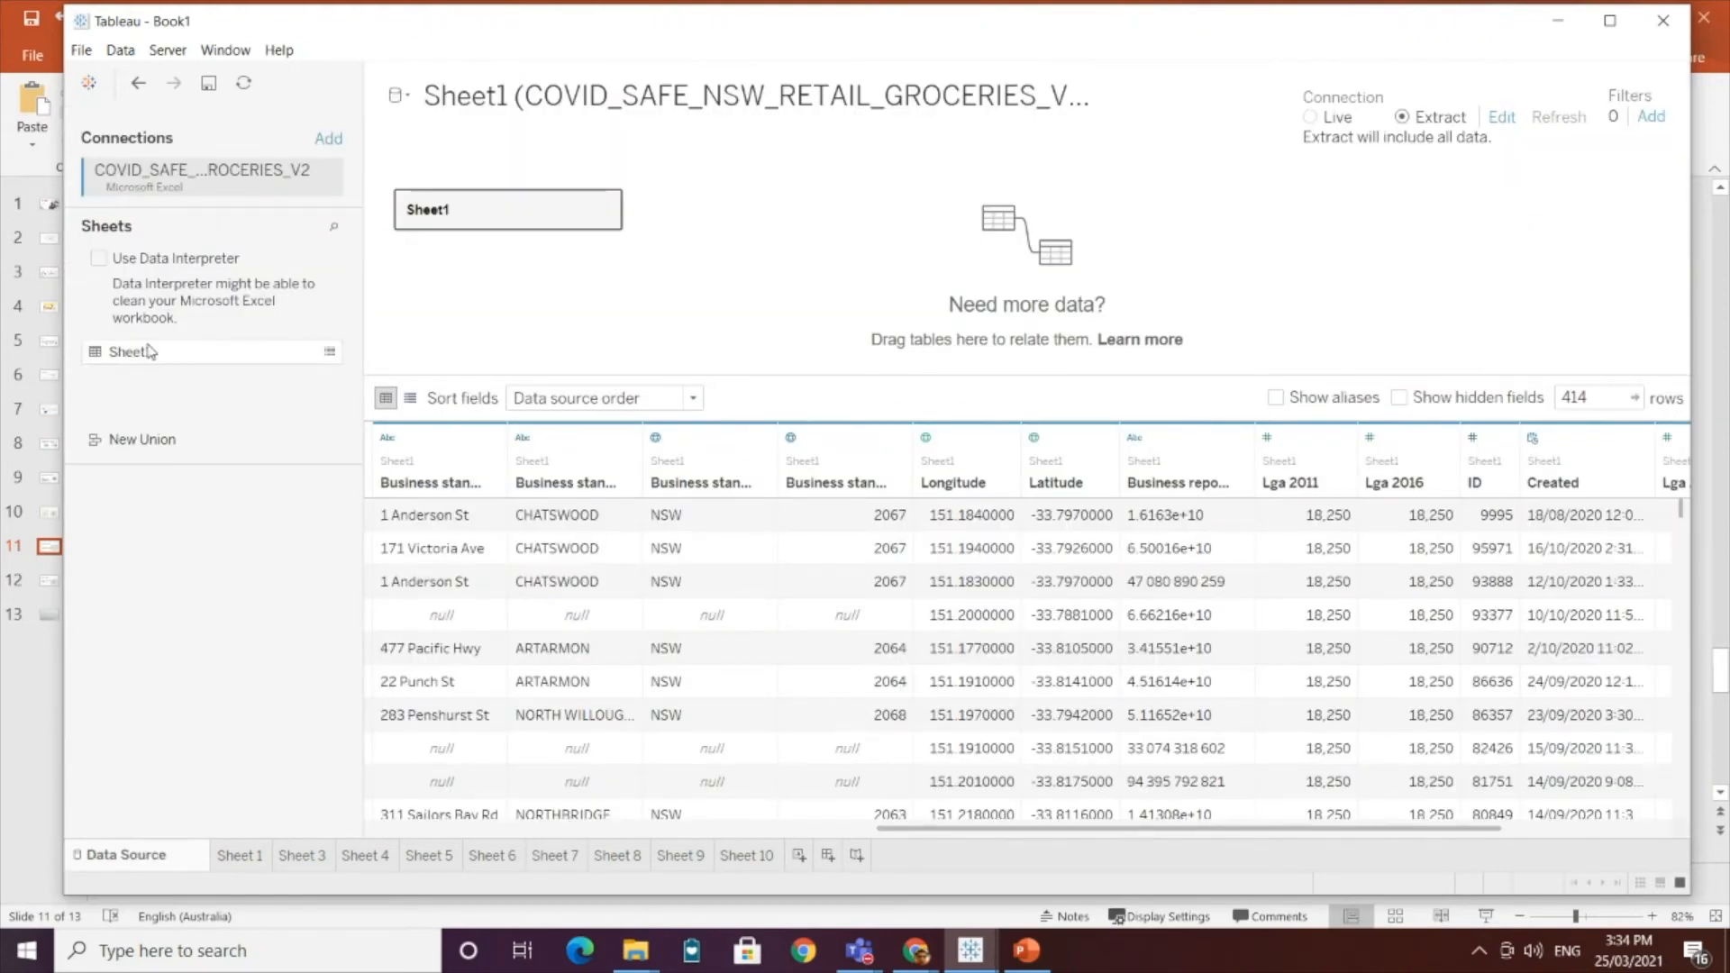
left_click_drag(158, 355, 145, 403)
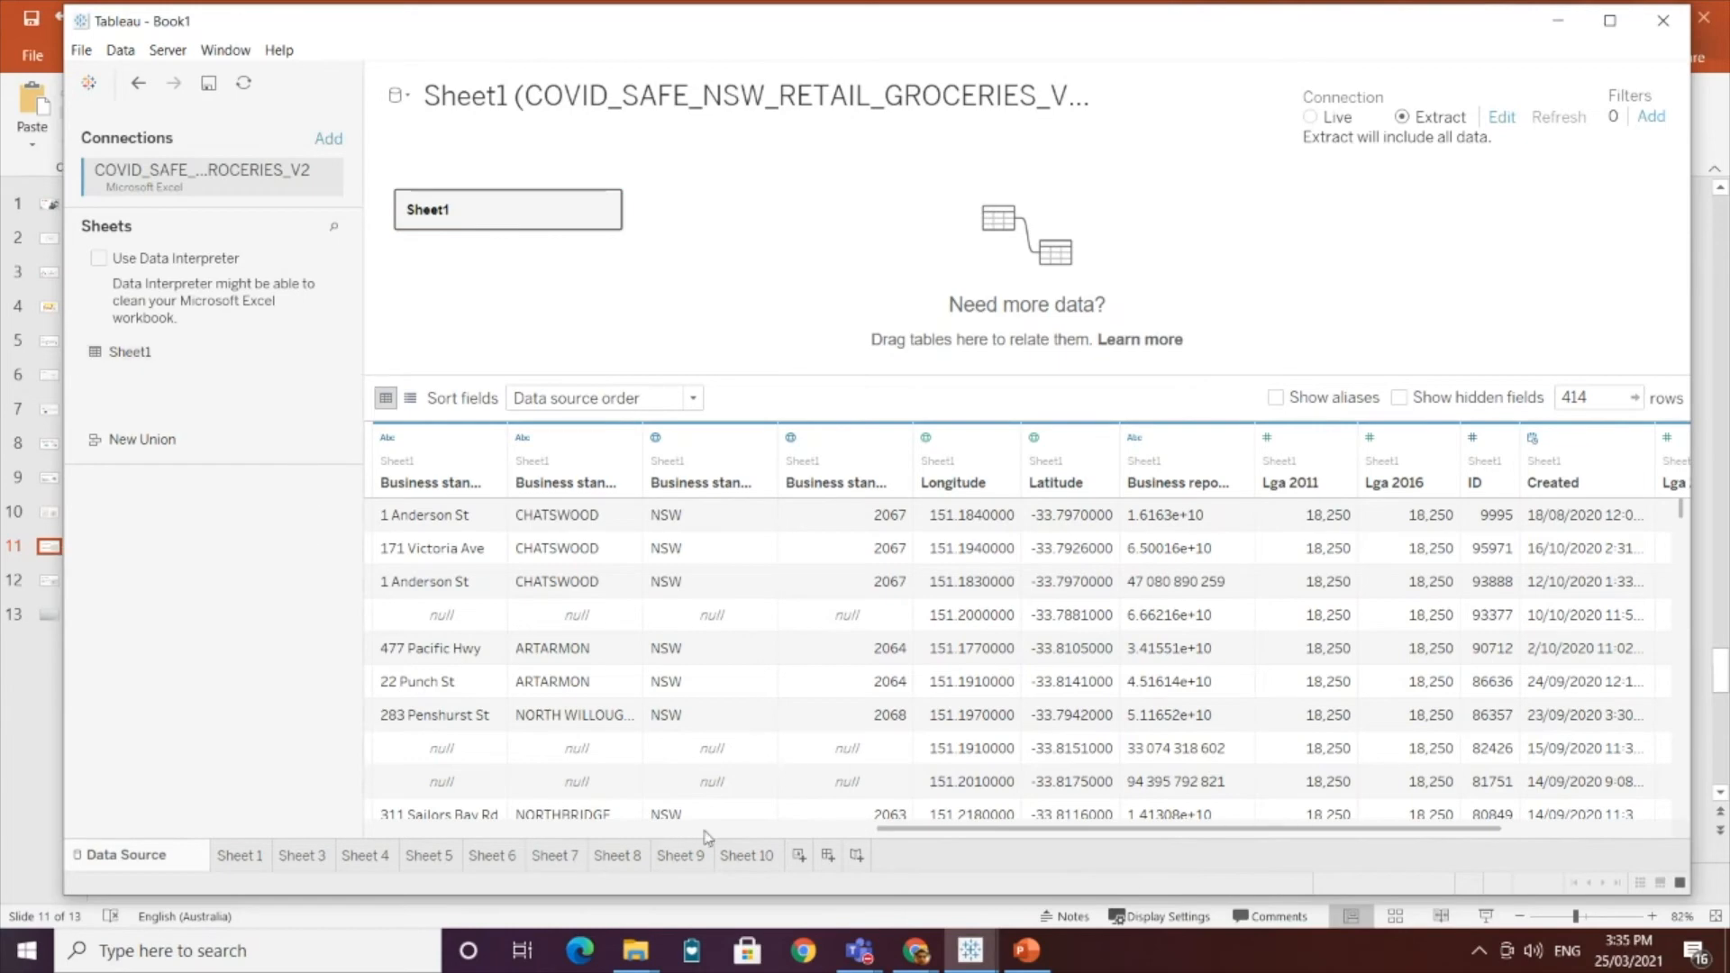
left_click(747, 855)
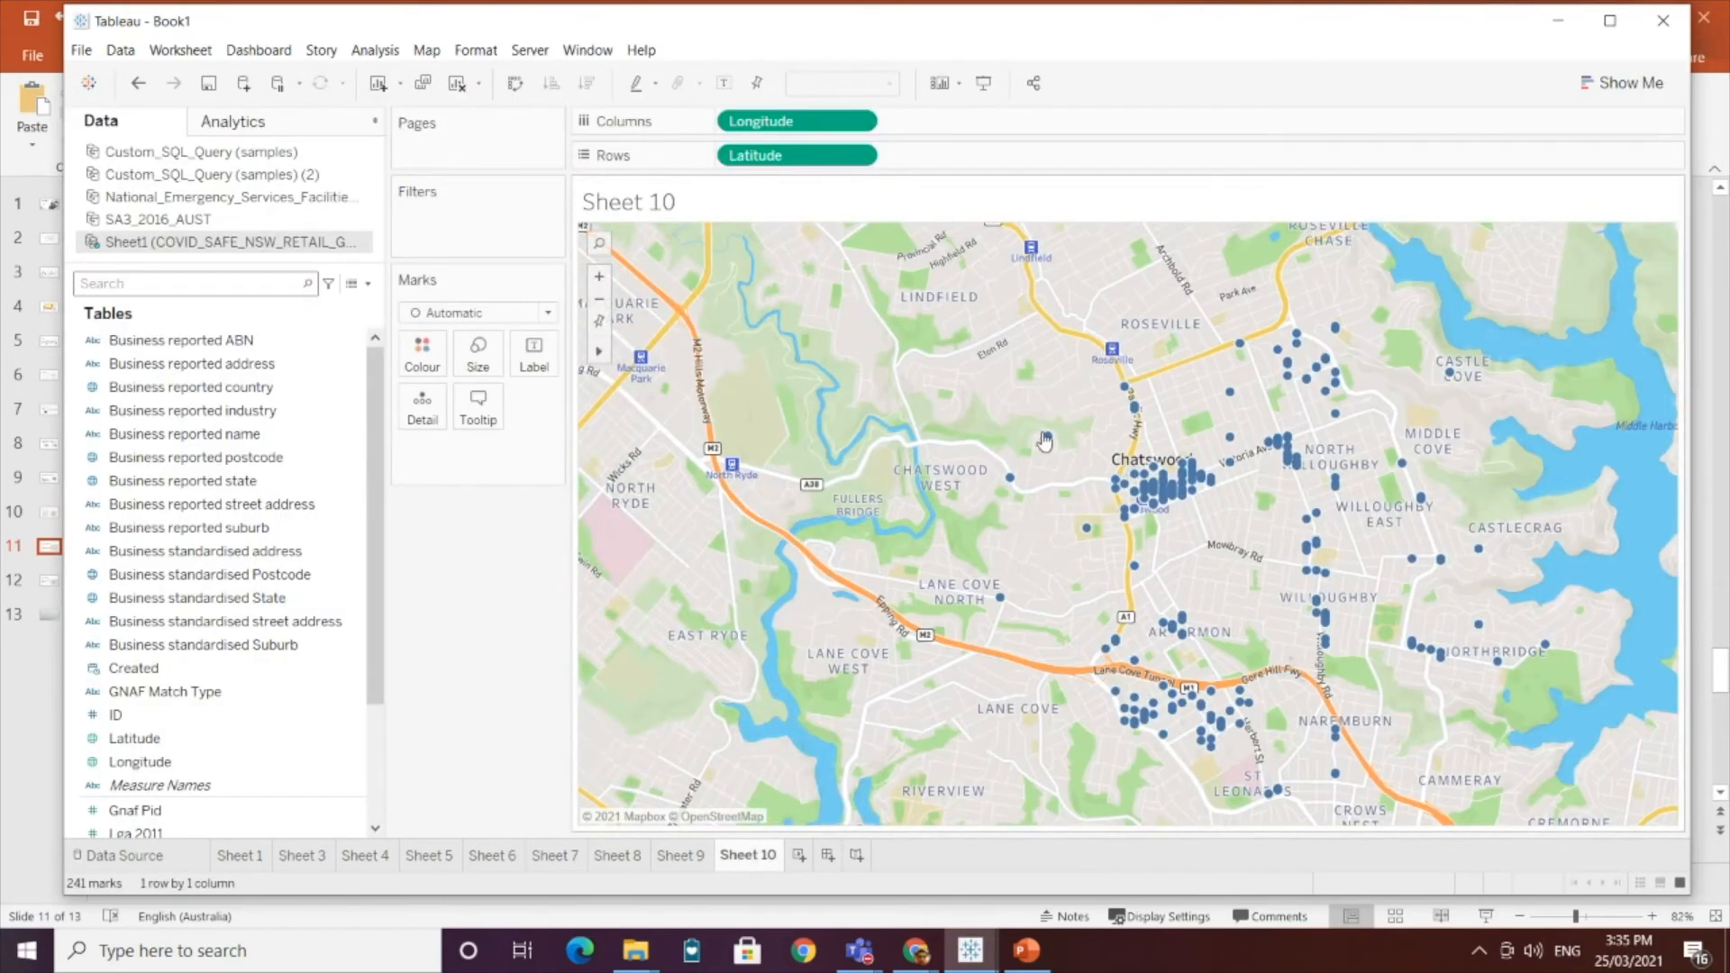
mouse_move(1044, 442)
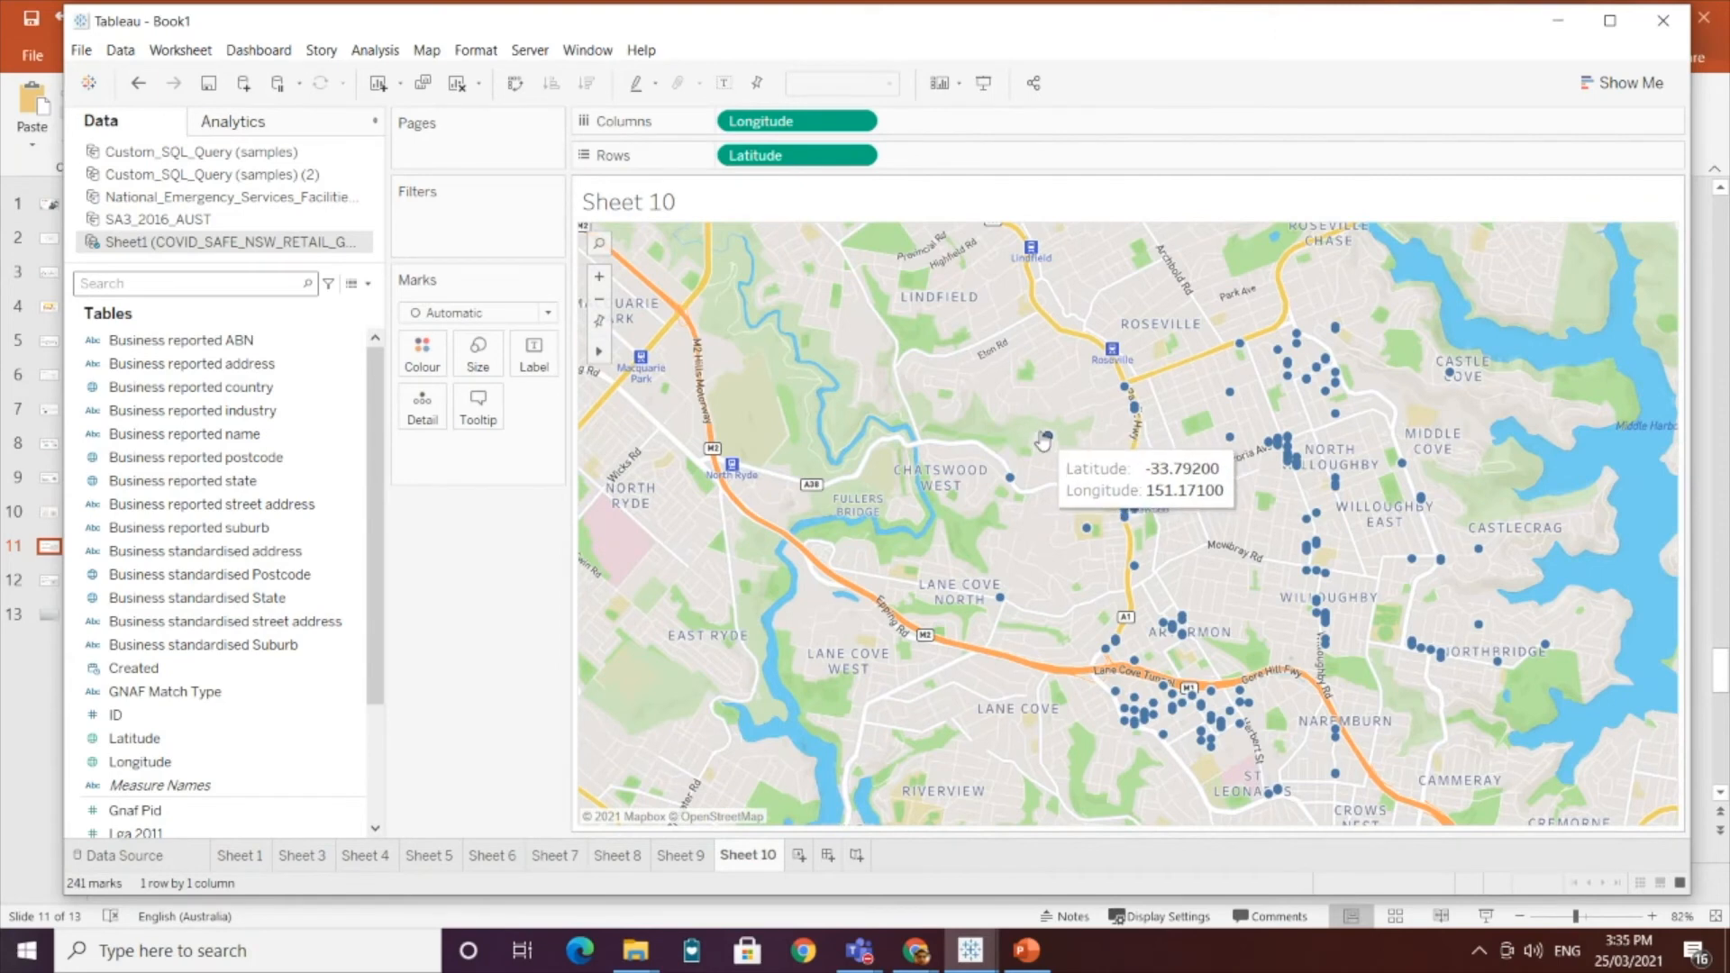
mouse_move(1019, 478)
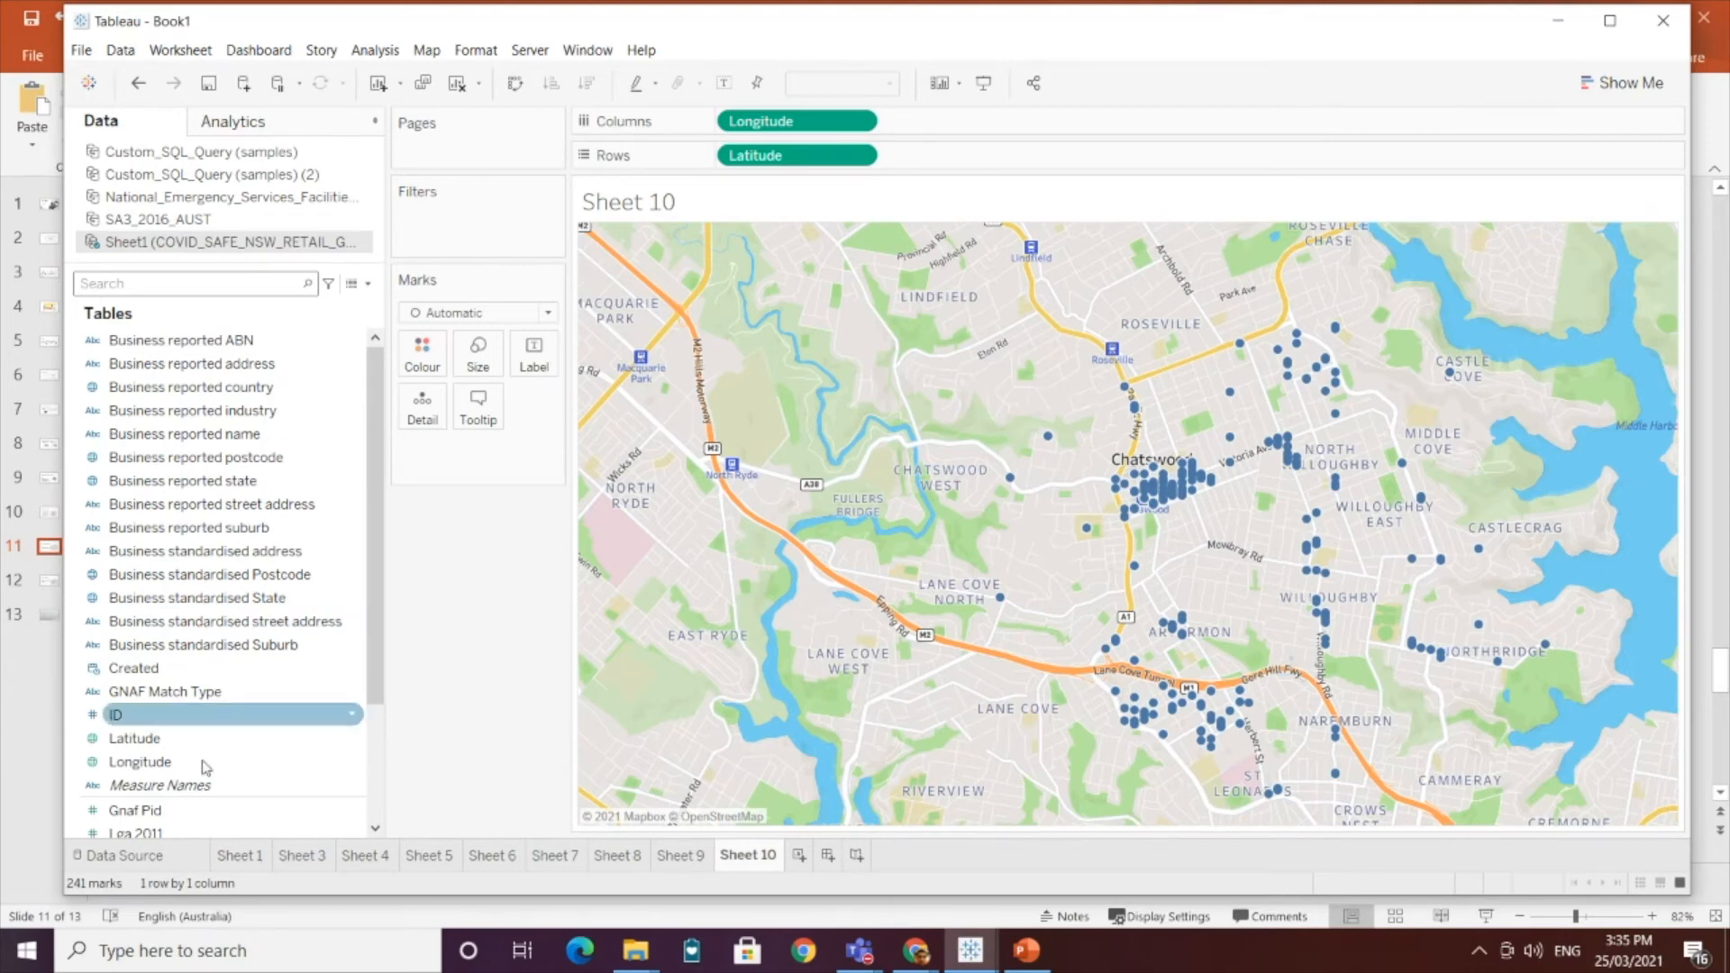
Step: Add a second copy of Sheet1 to the data model and open the relationship between the two tables for editing
left_click(163, 857)
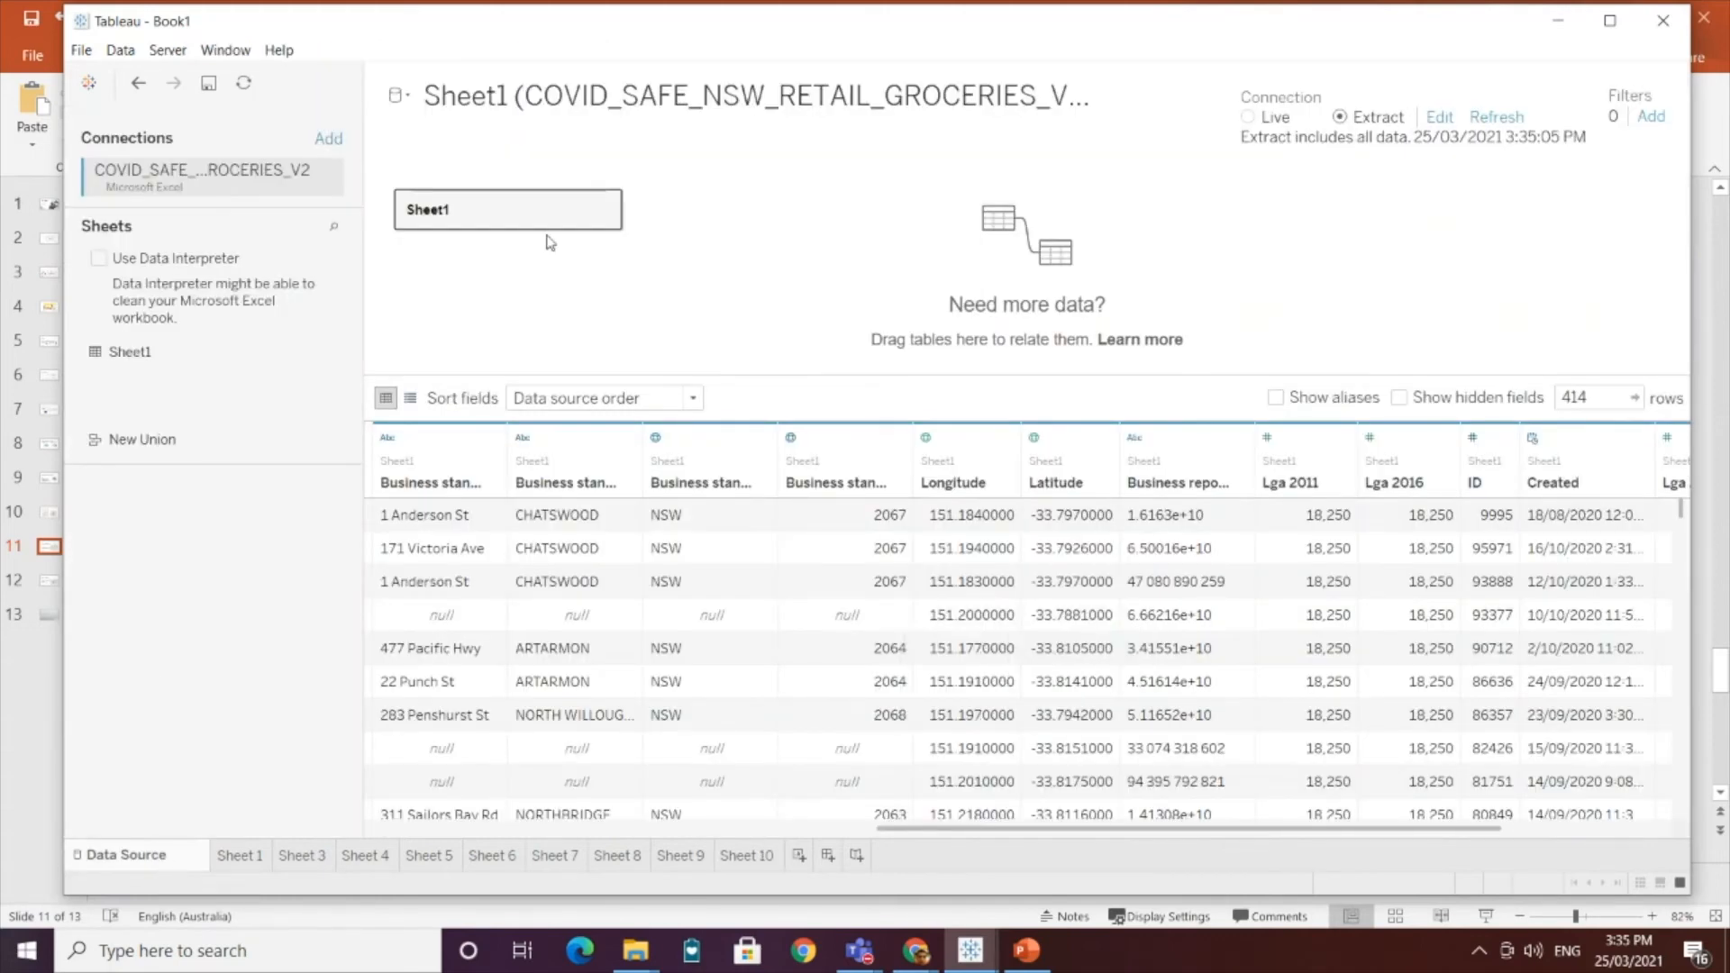
left_click_drag(206, 371, 772, 224)
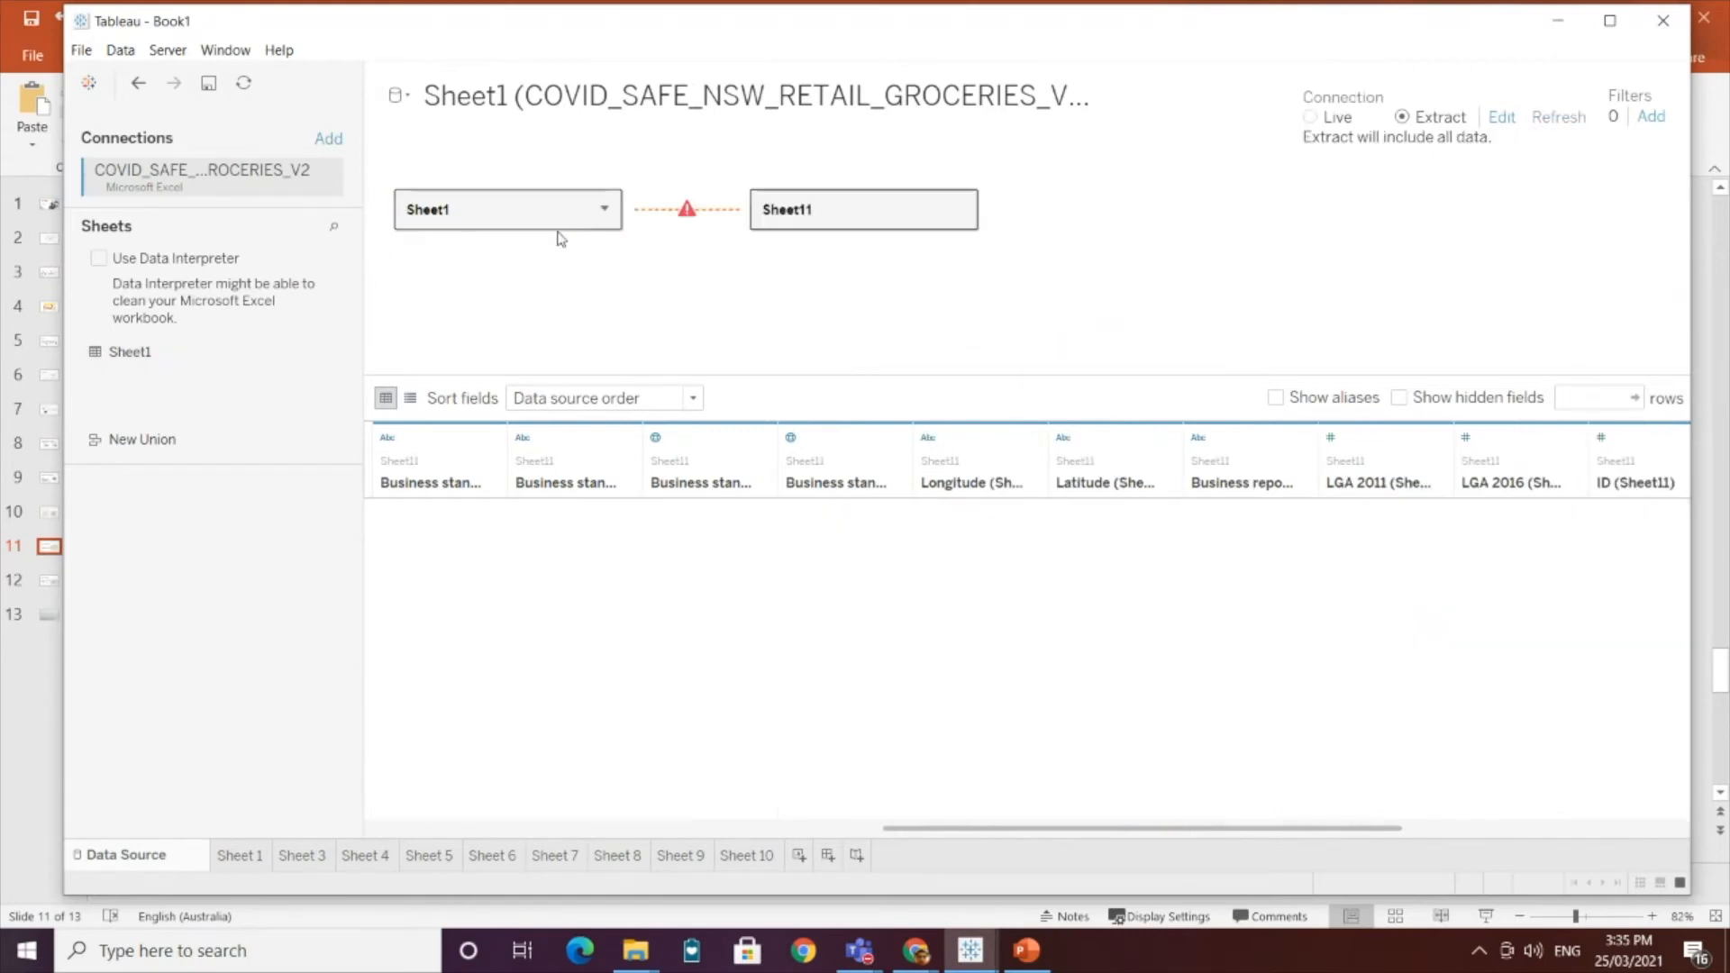
left_click(687, 212)
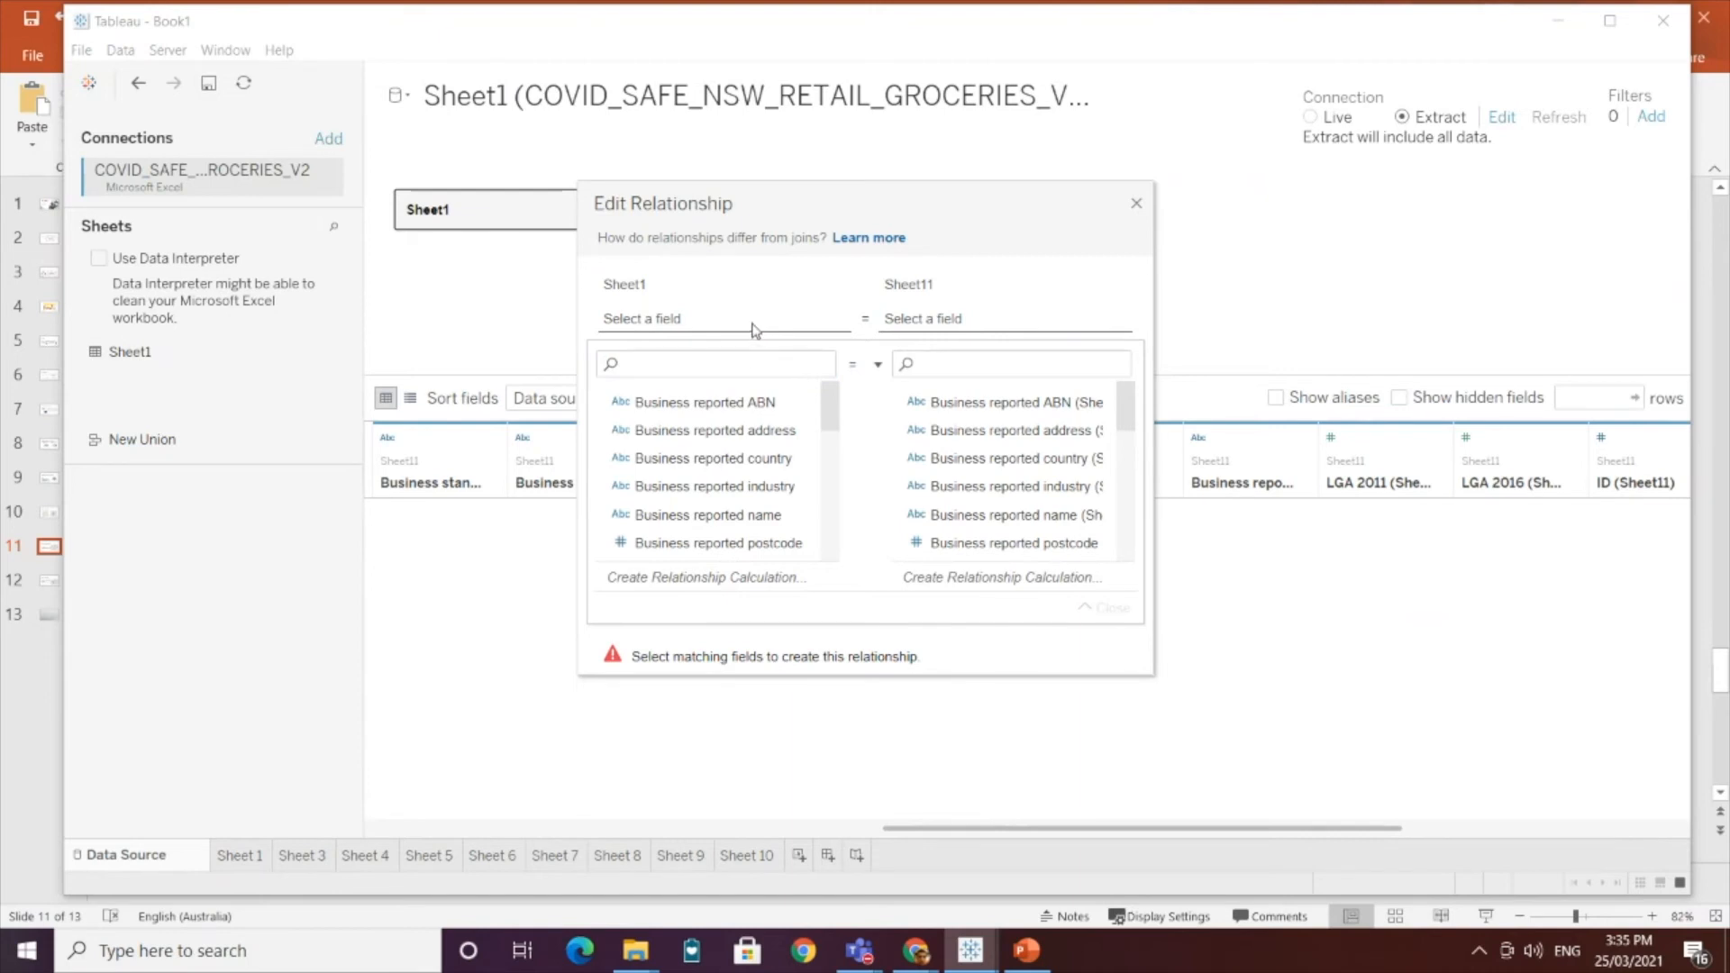
Step: Set the first table's side of the relationship to the calculation 1
left_click(744, 579)
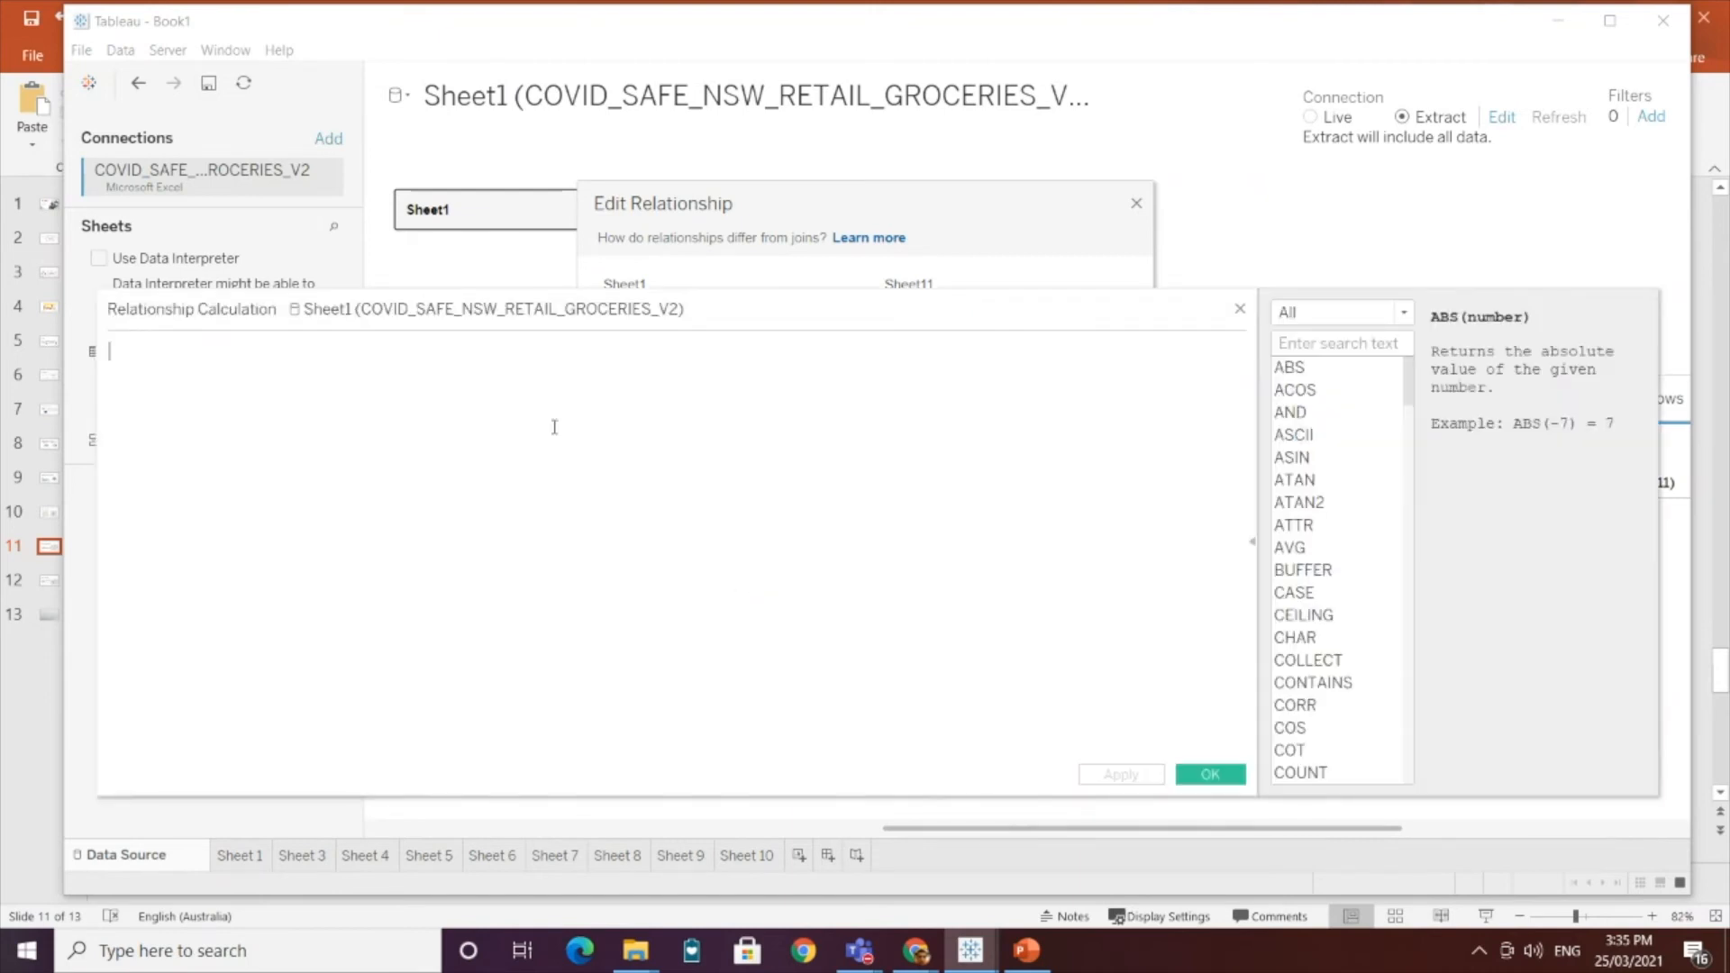
type("1")
left_click(1235, 773)
Step: Try to set the second table's side of the relationship to the calculation 1
left_click(955, 577)
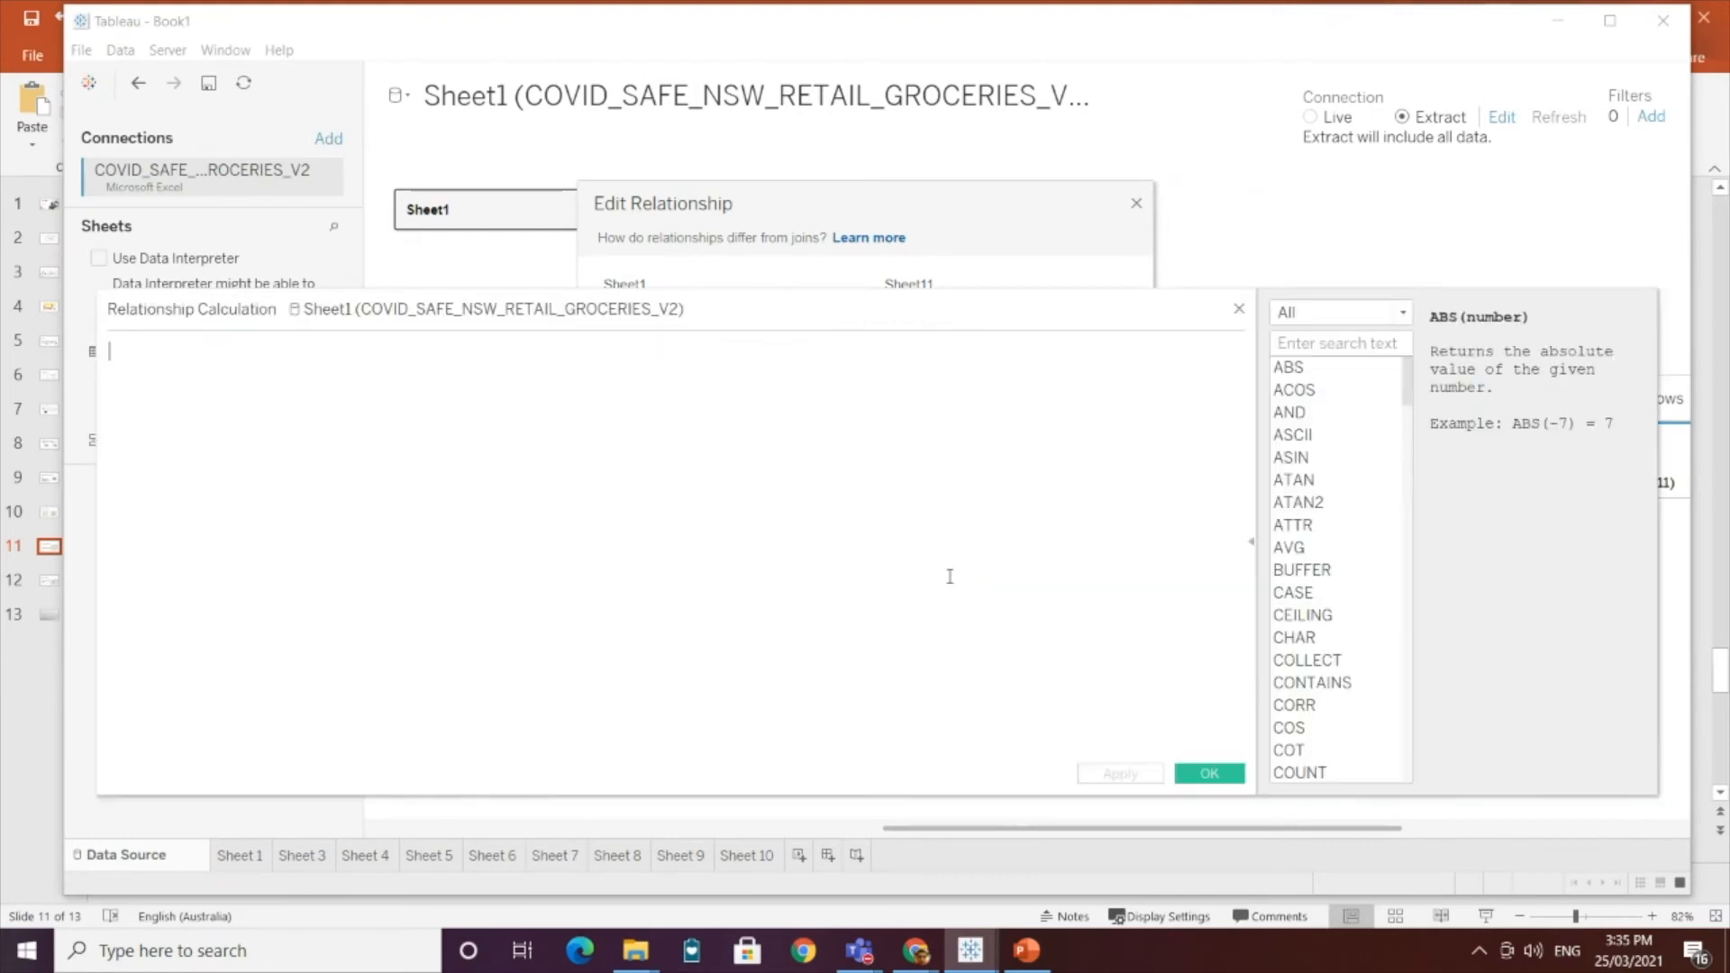
type("1")
left_click(1211, 782)
Step: Set the relationship operator to <> and try to give the second table's side the calculation 2
left_click(865, 364)
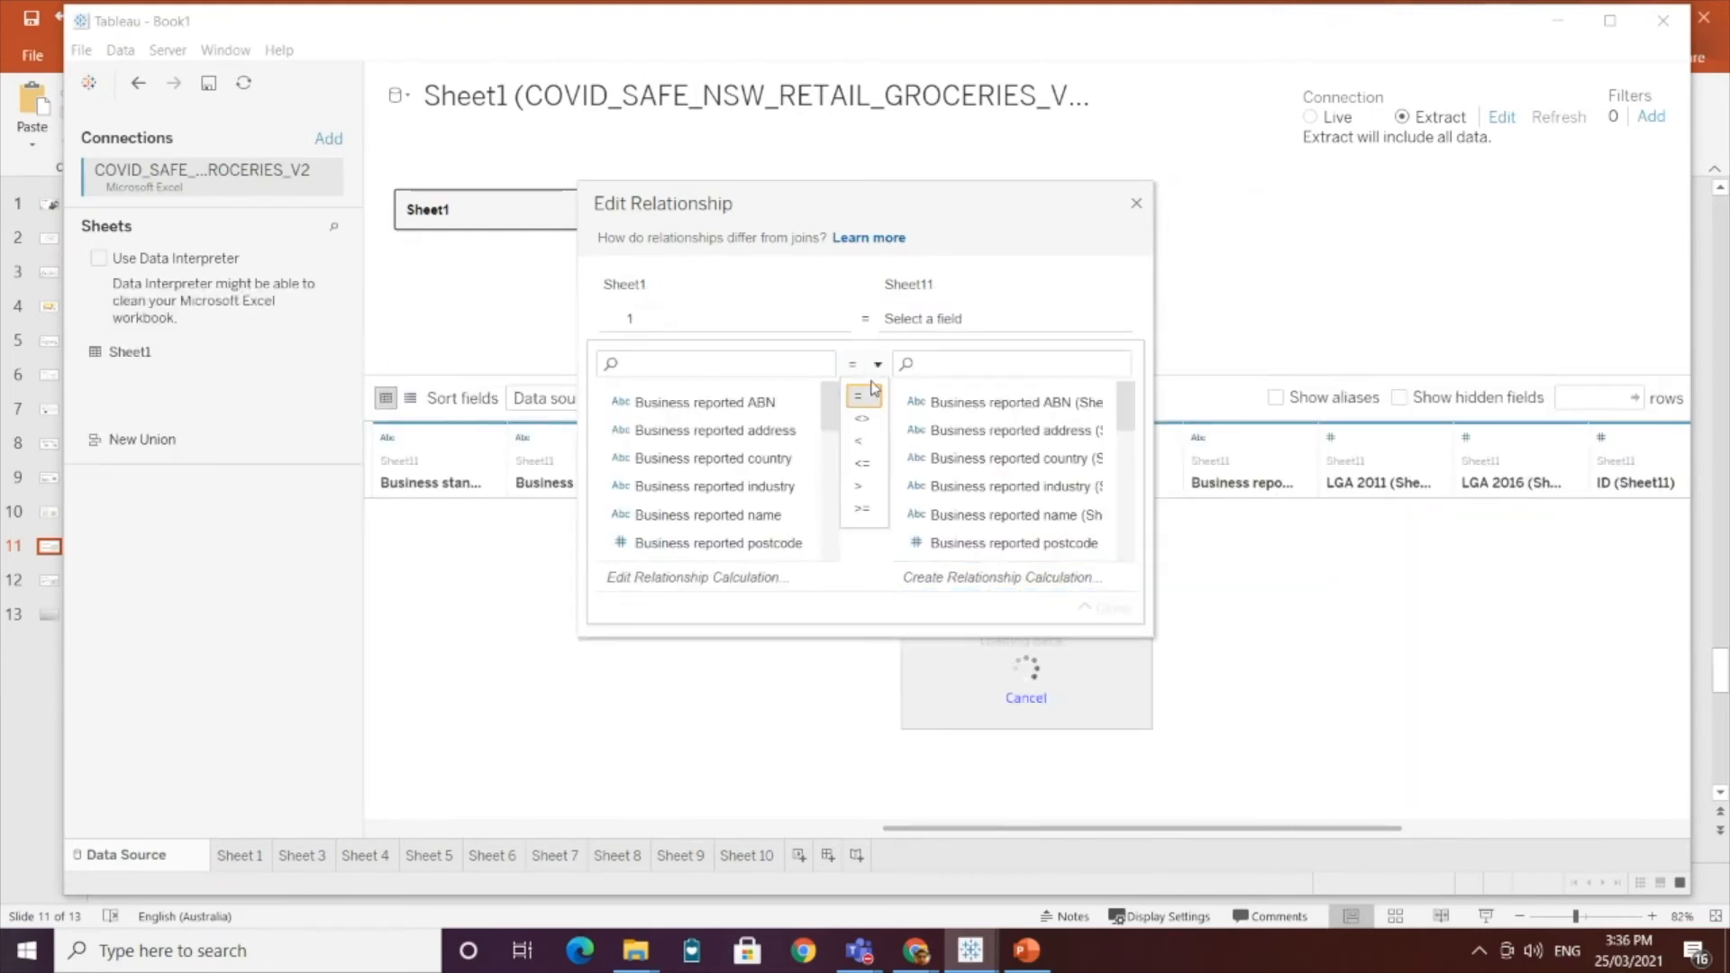
left_click(878, 422)
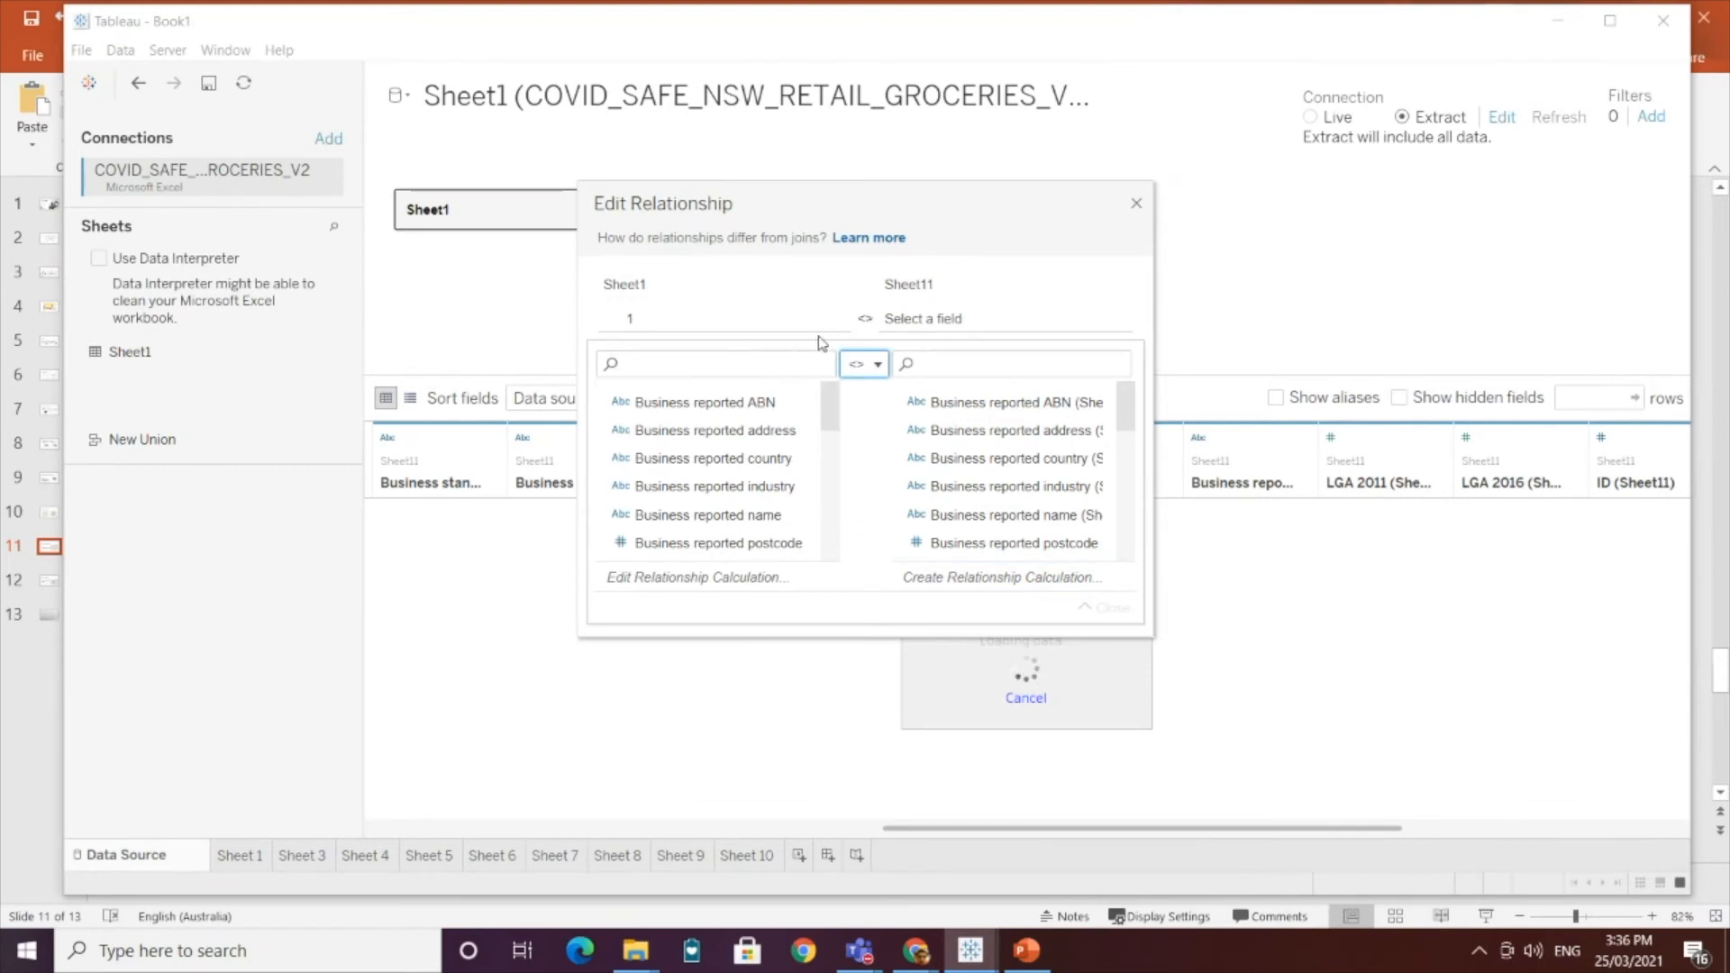
left_click(1045, 578)
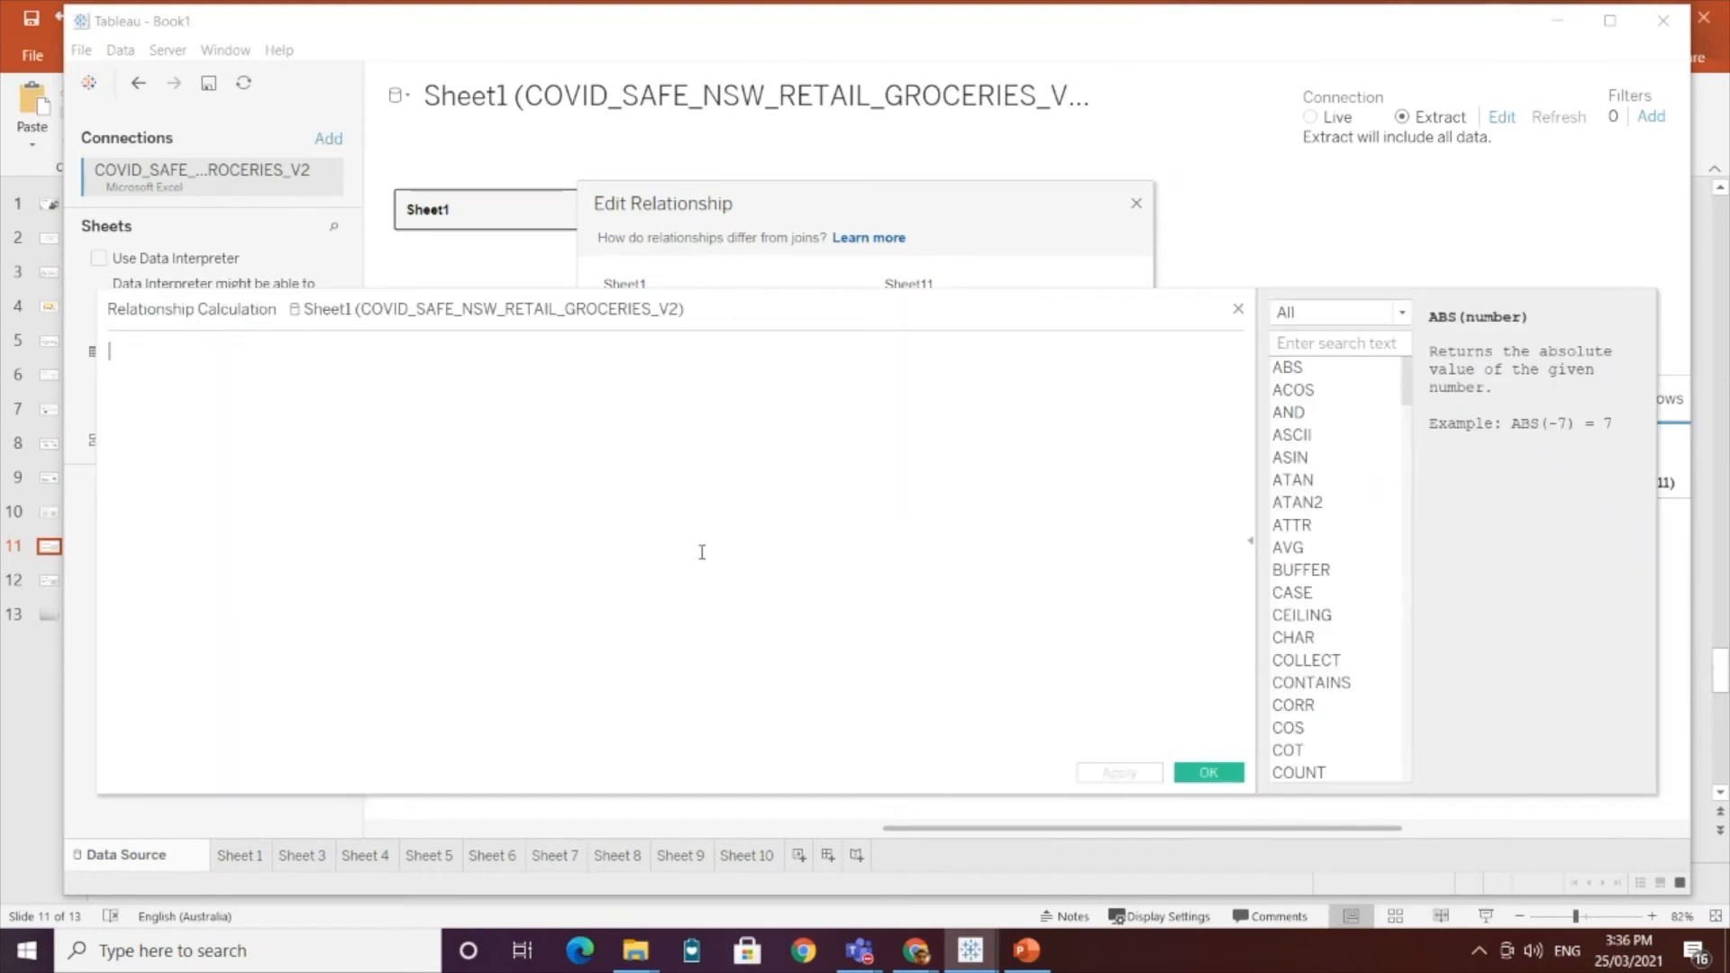
type("2")
left_click(1210, 773)
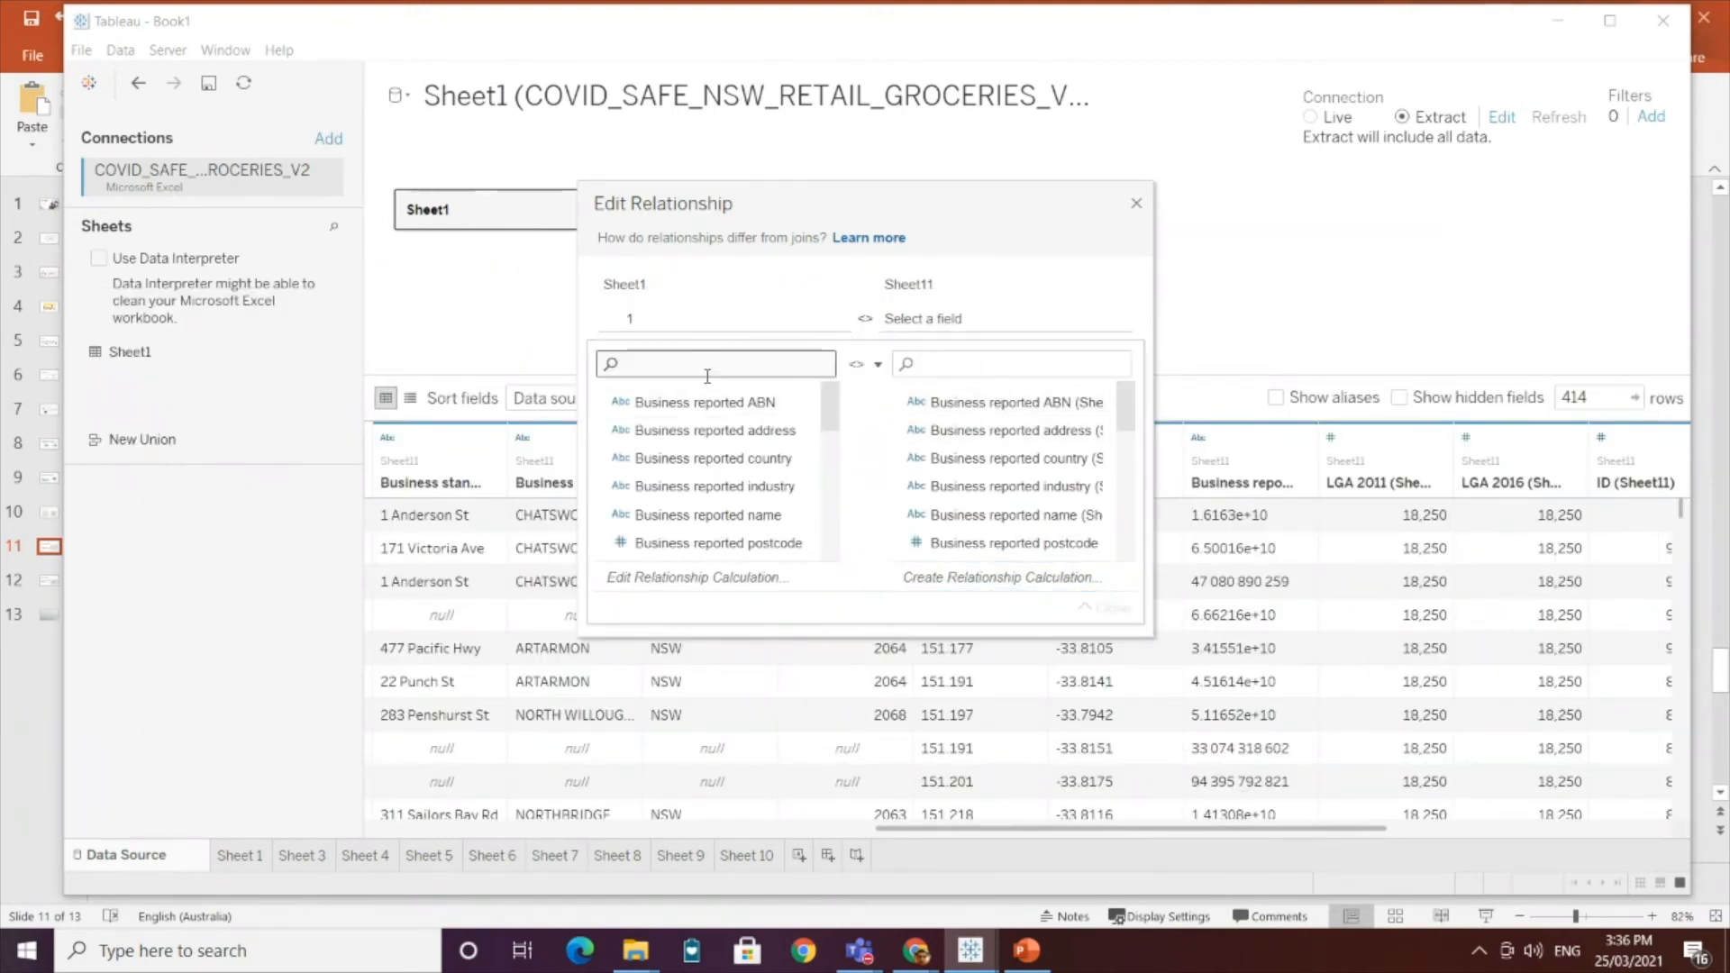
Step: Set the second table's side of the relationship to the calculation 2 and close the relationship editor
scroll(766, 558, "down", 2)
scroll(765, 505, "up", 2)
scroll(761, 505, "down", 5)
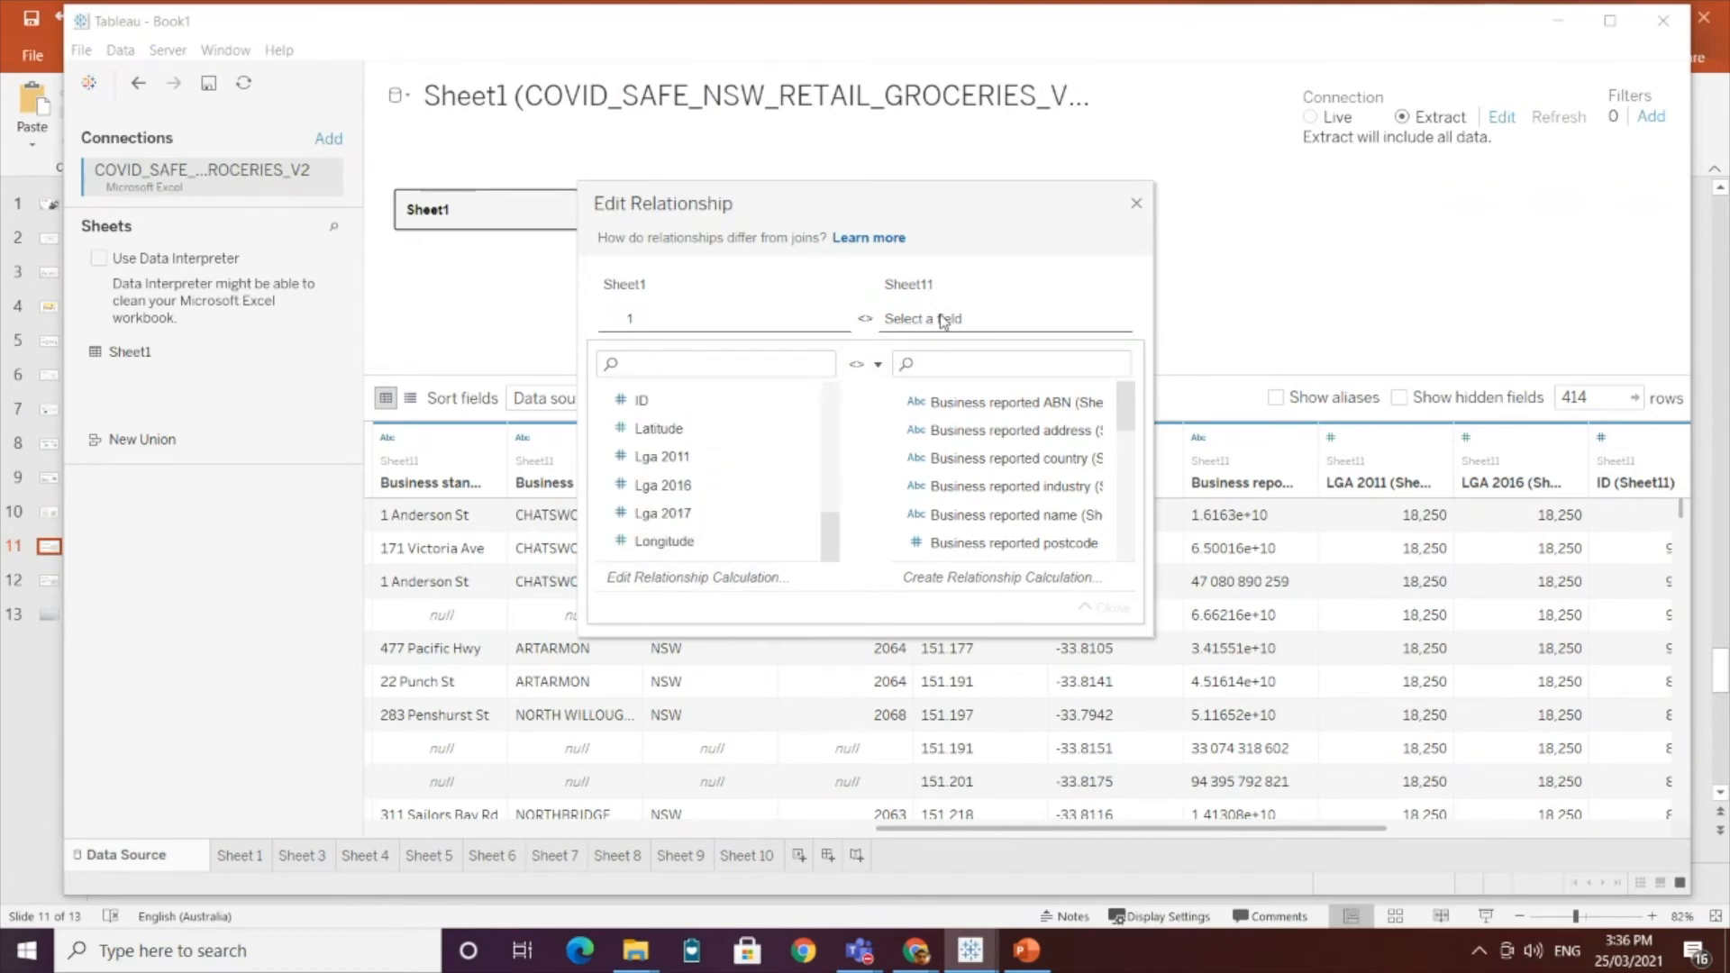
left_click(1021, 578)
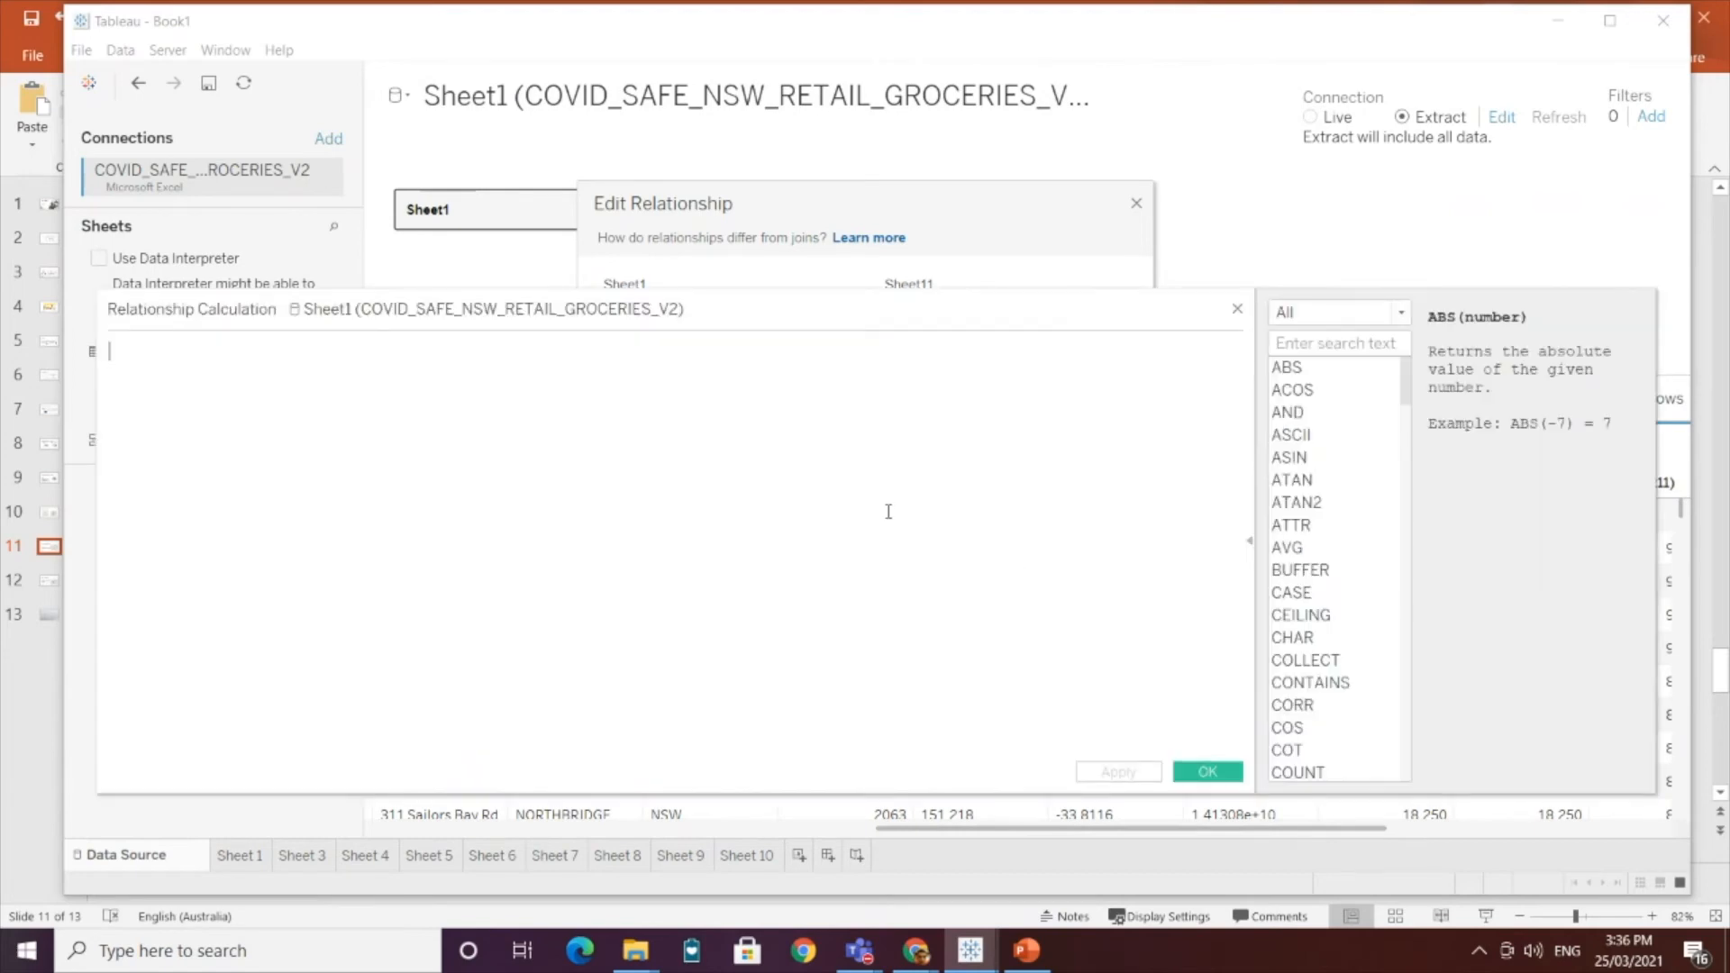
type("2")
left_click(1216, 772)
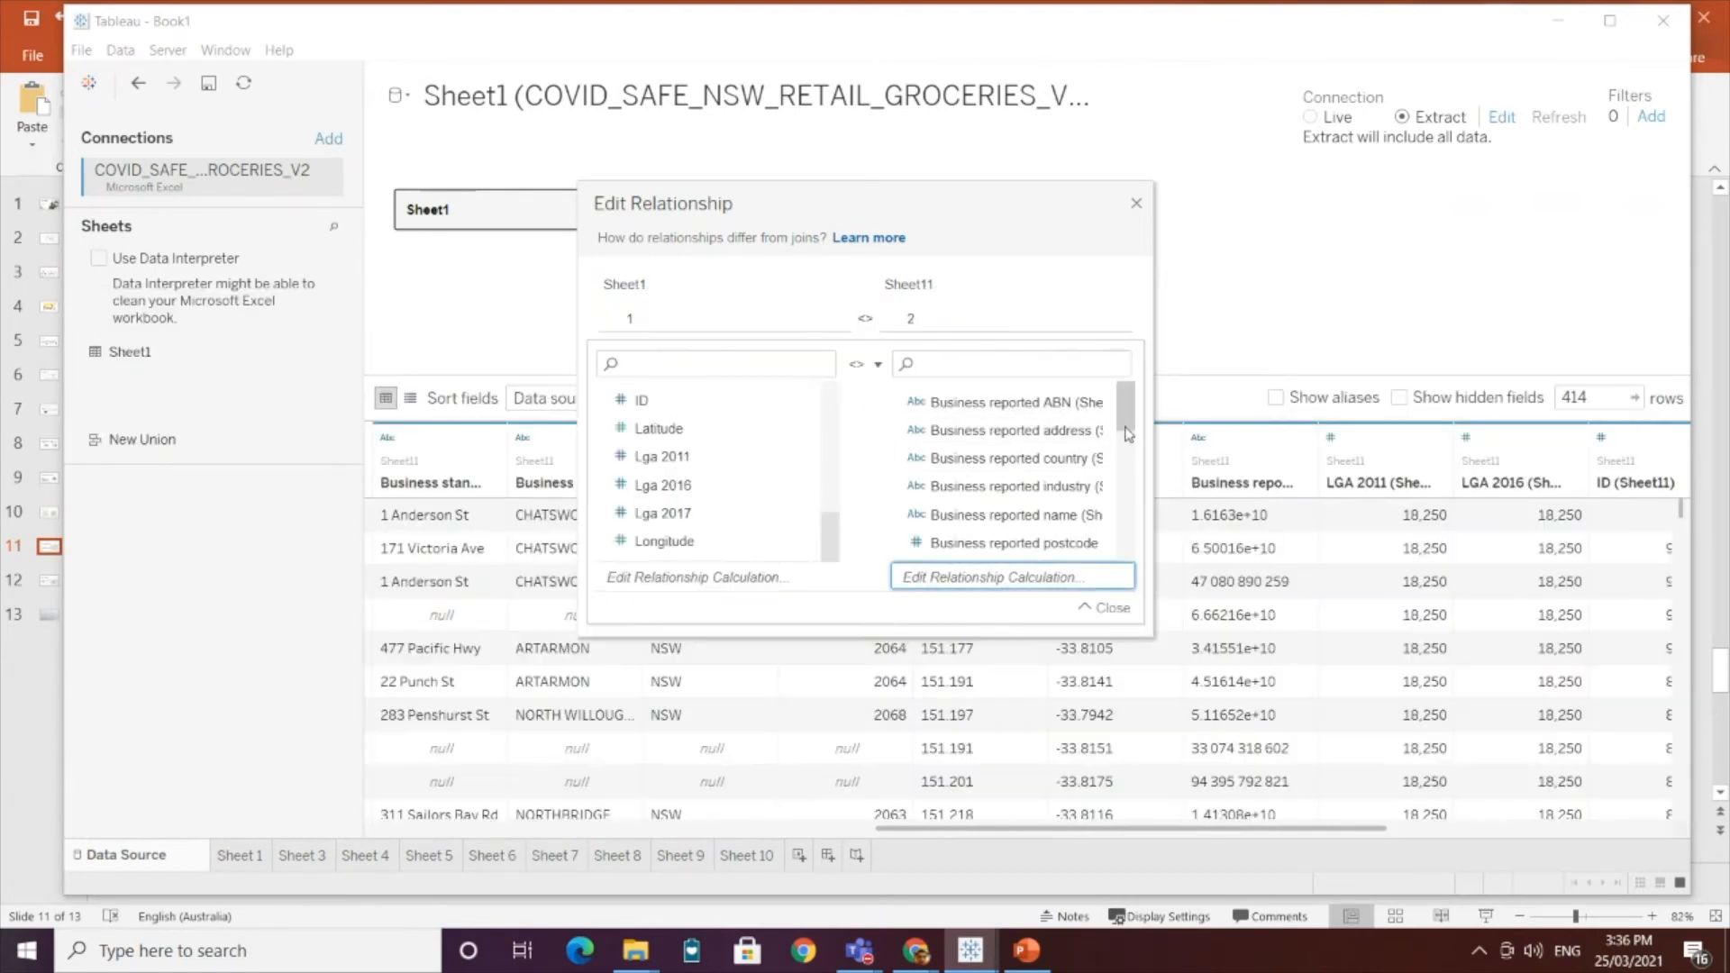
left_click_drag(1125, 419, 1125, 552)
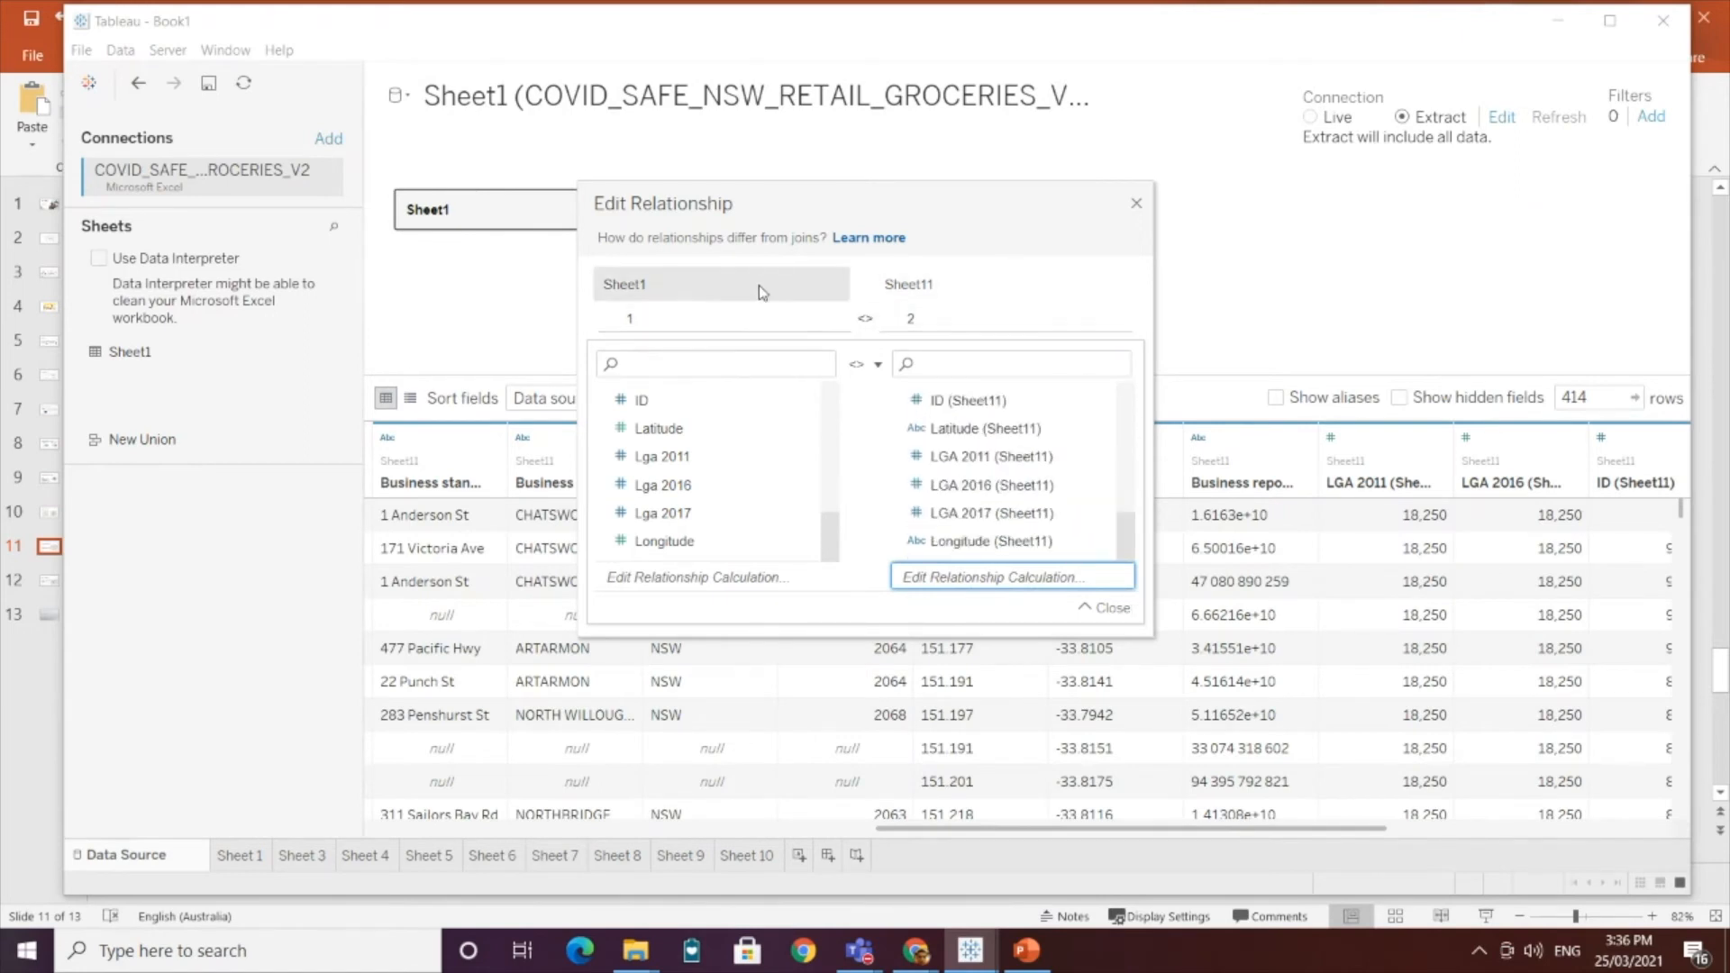
left_click_drag(743, 210, 808, 342)
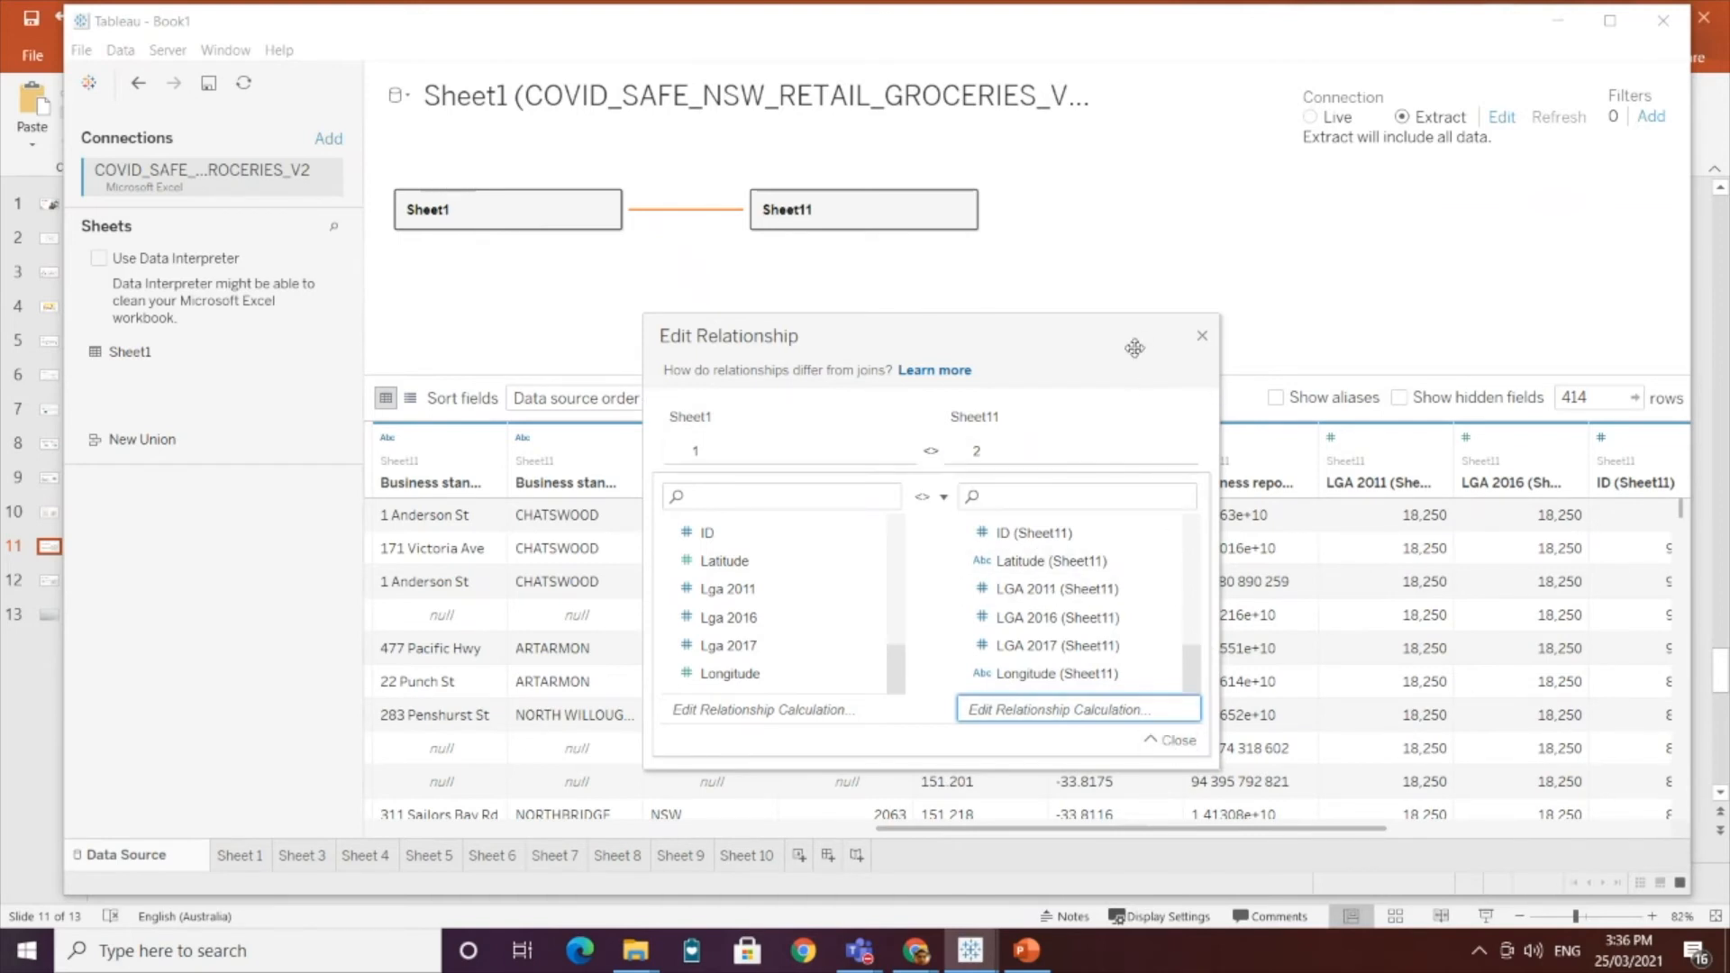
left_click(1174, 740)
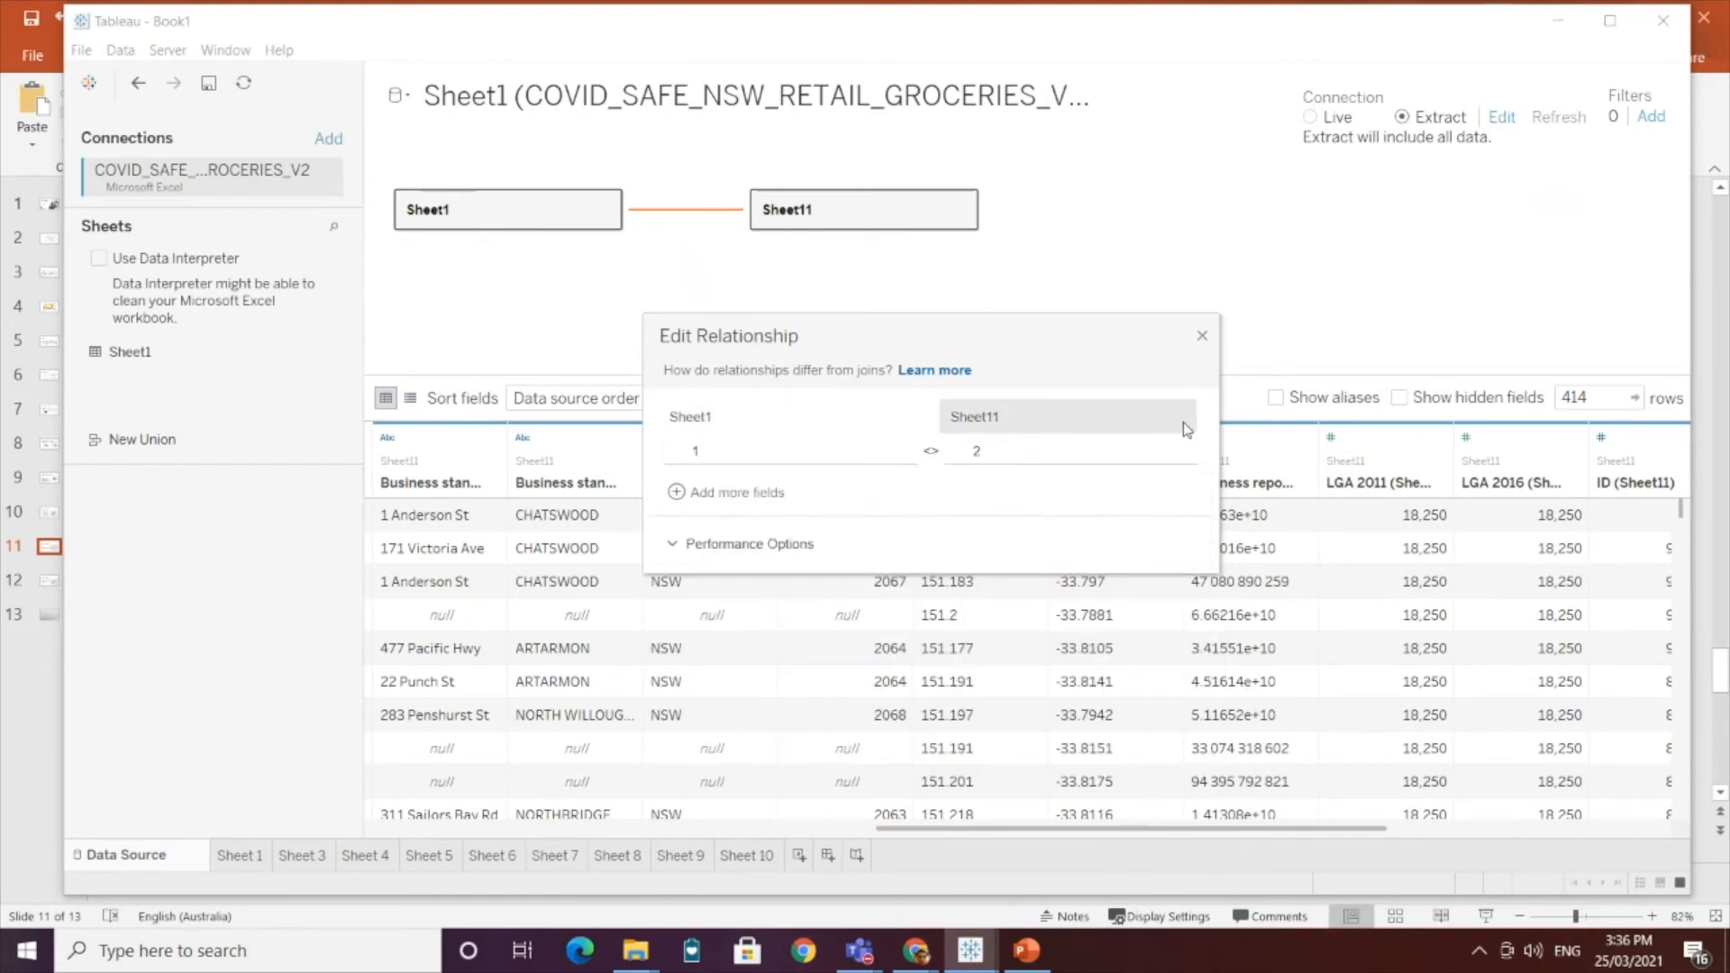
left_click(1202, 338)
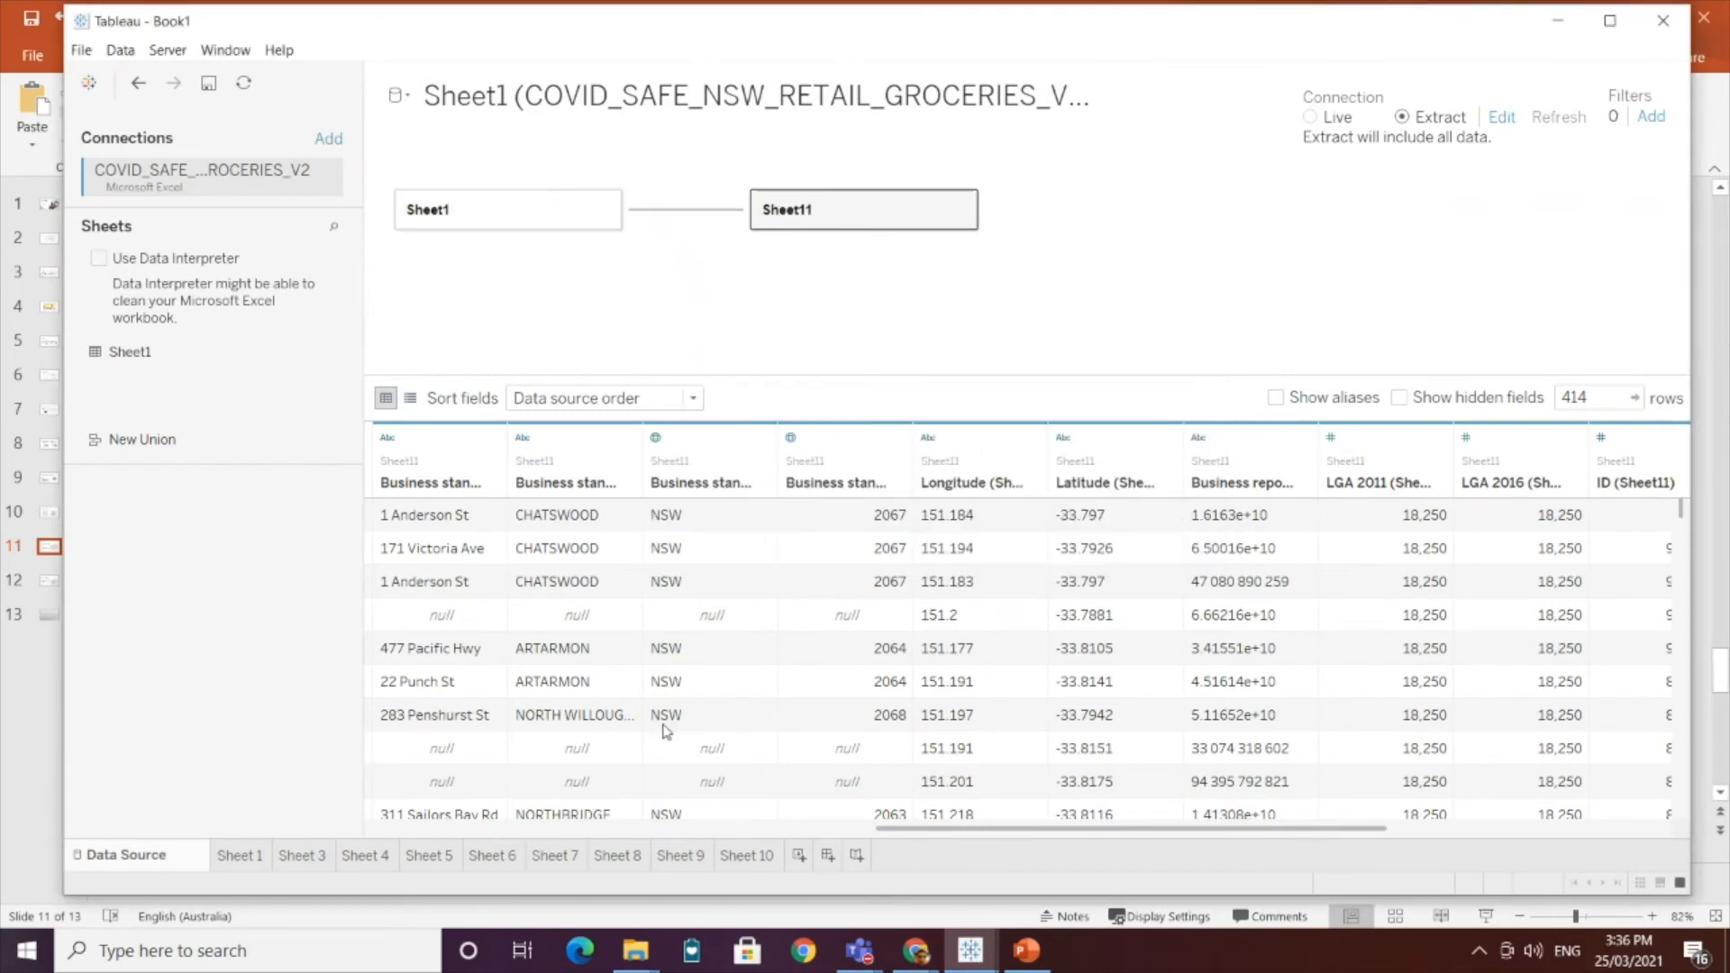
Step: Create a new worksheet and add the ID field from the Sheet1 table to the rows
left_click(799, 854)
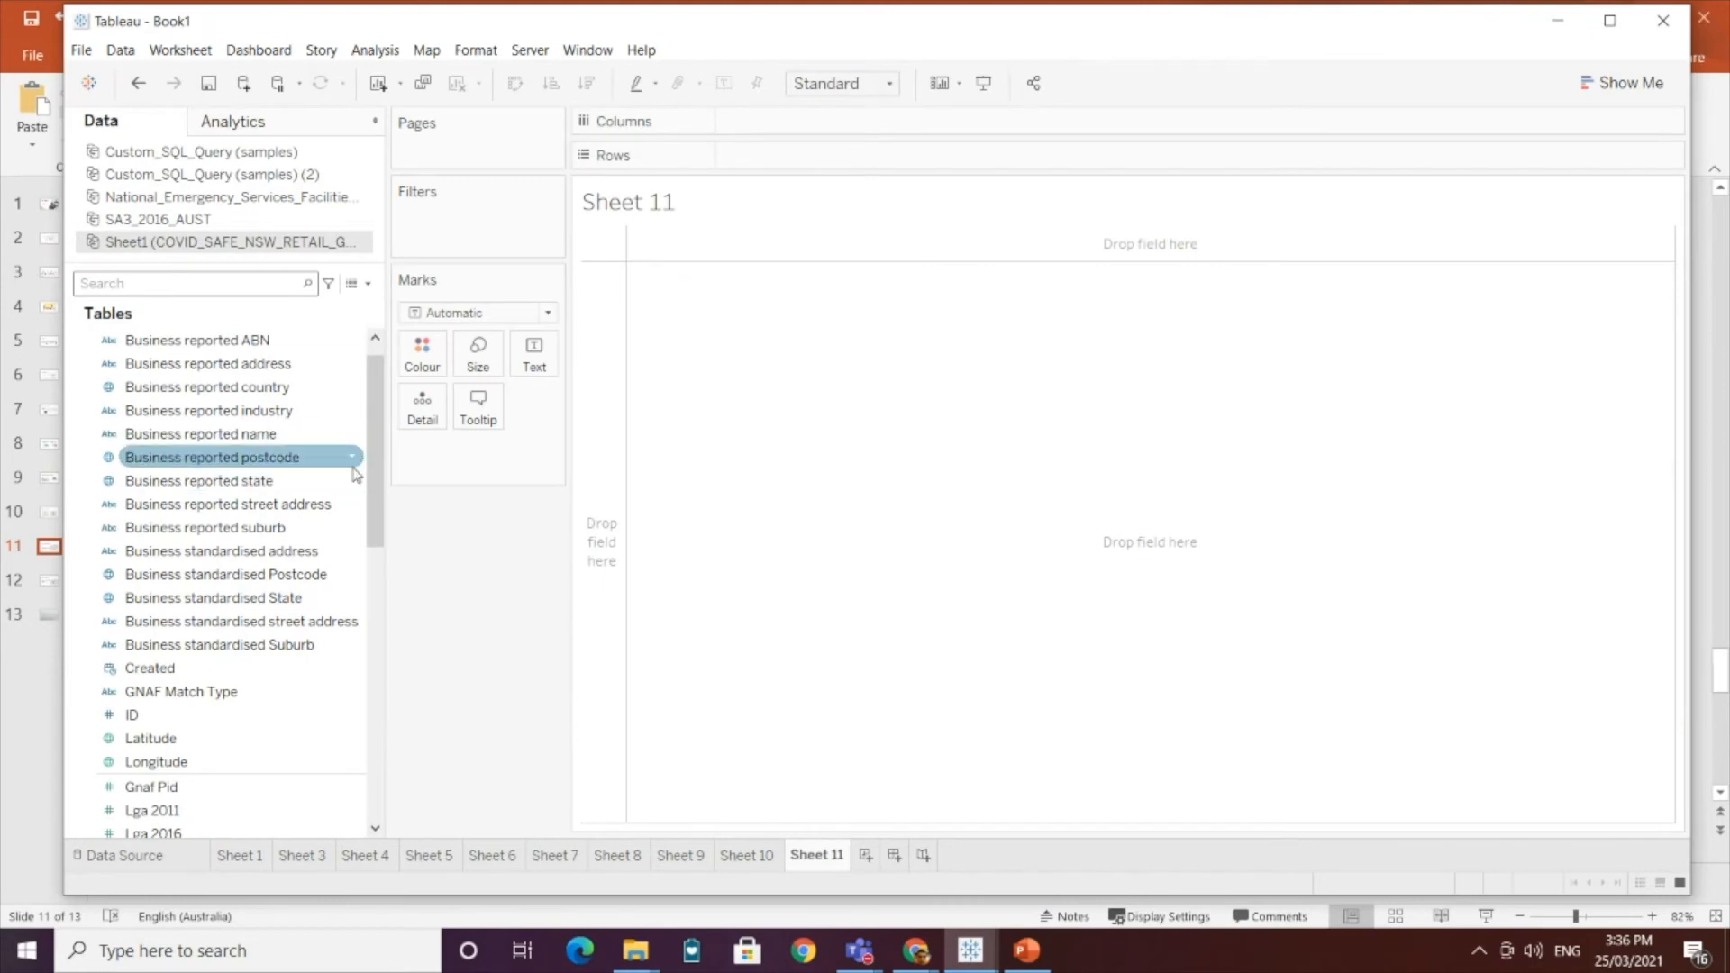
left_click_drag(379, 451, 371, 453)
scroll(374, 522, "down", 3)
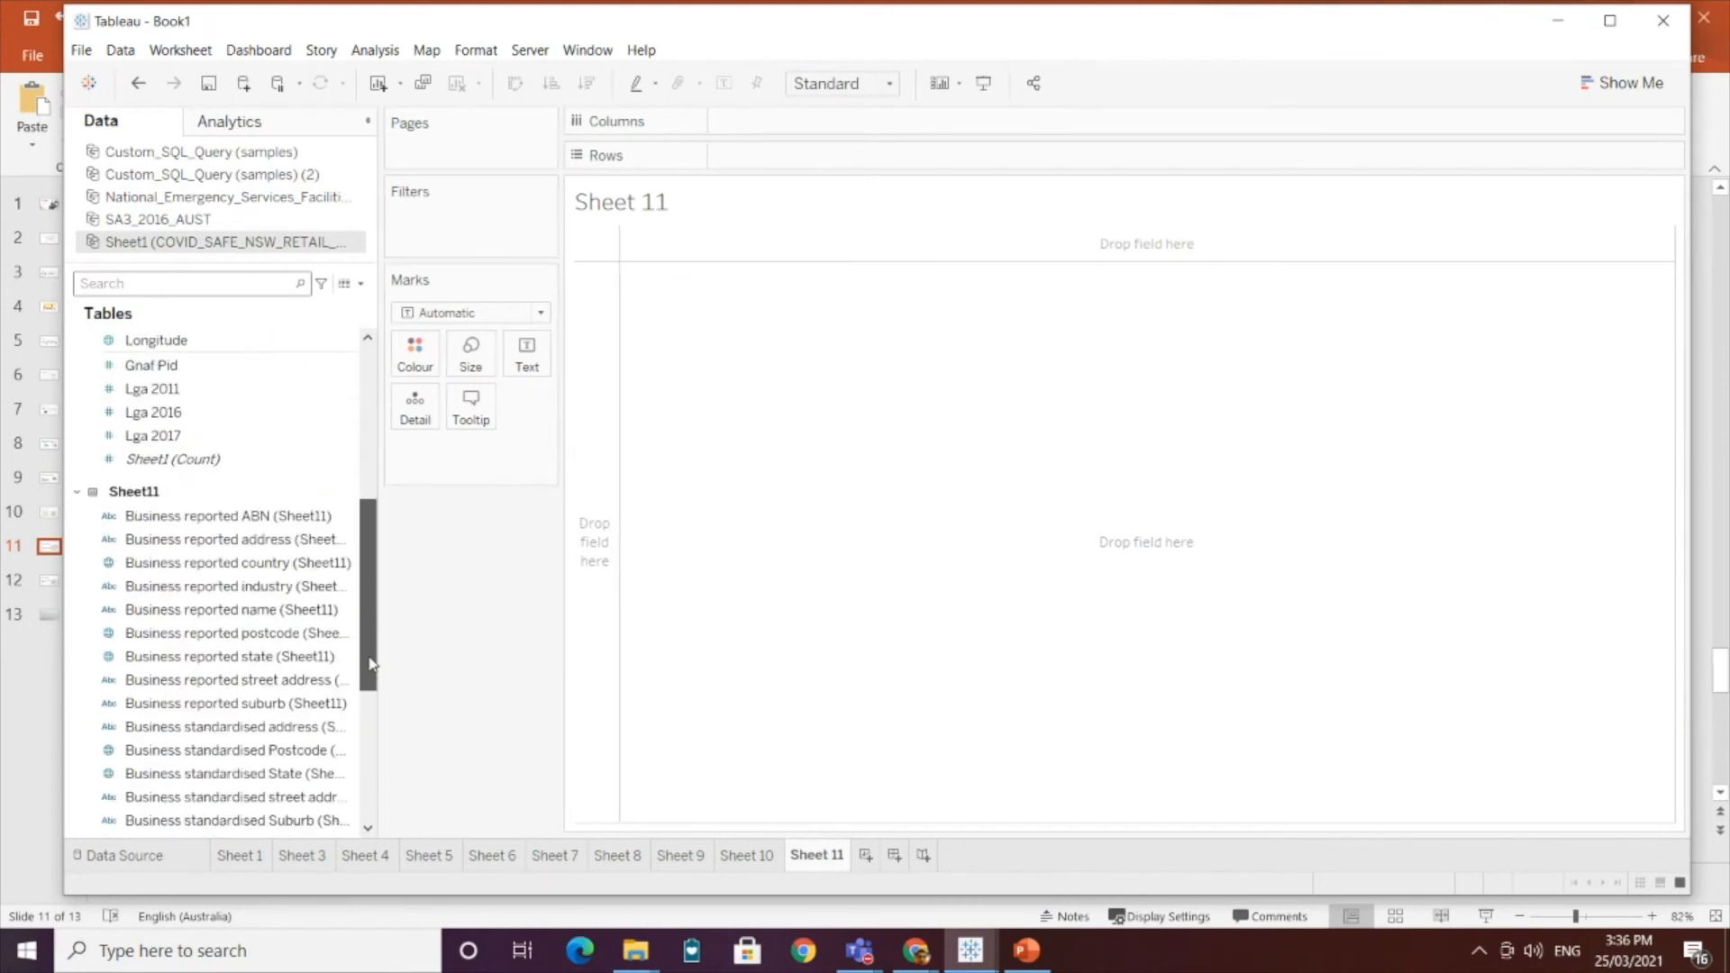
scroll(377, 408, "up", 3)
scroll(382, 457, "down", 7)
scroll(373, 577, "up", 4)
scroll(379, 577, "up", 2)
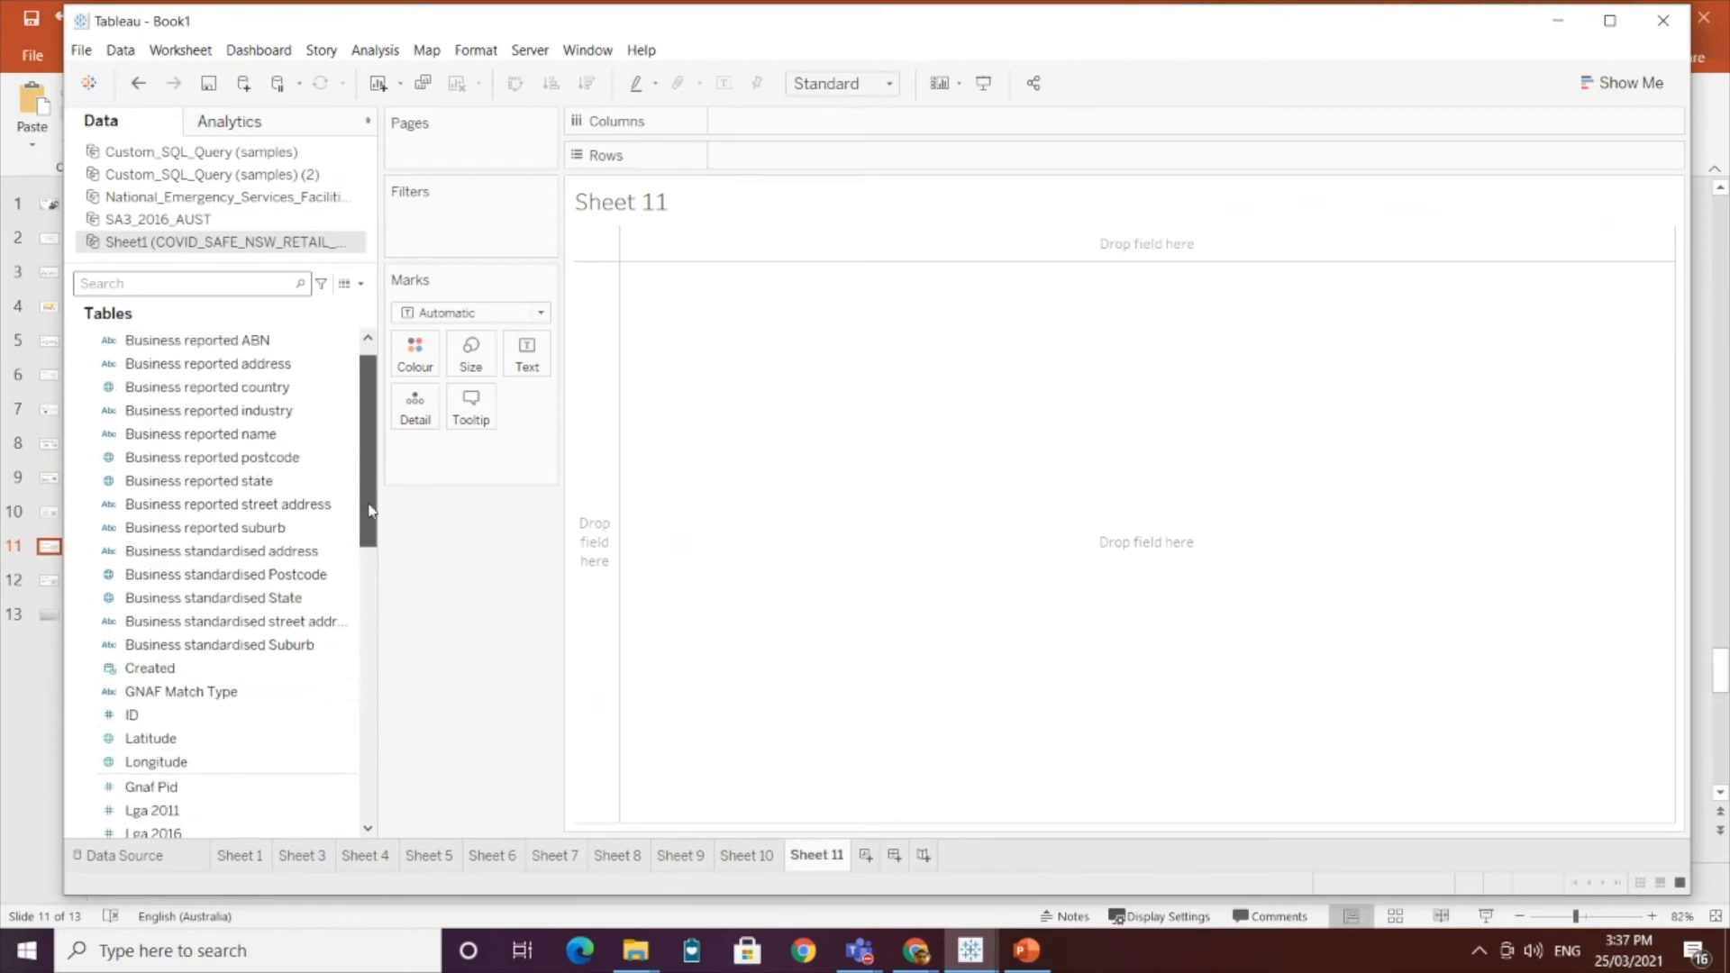
left_click(221, 646)
double_click(220, 645)
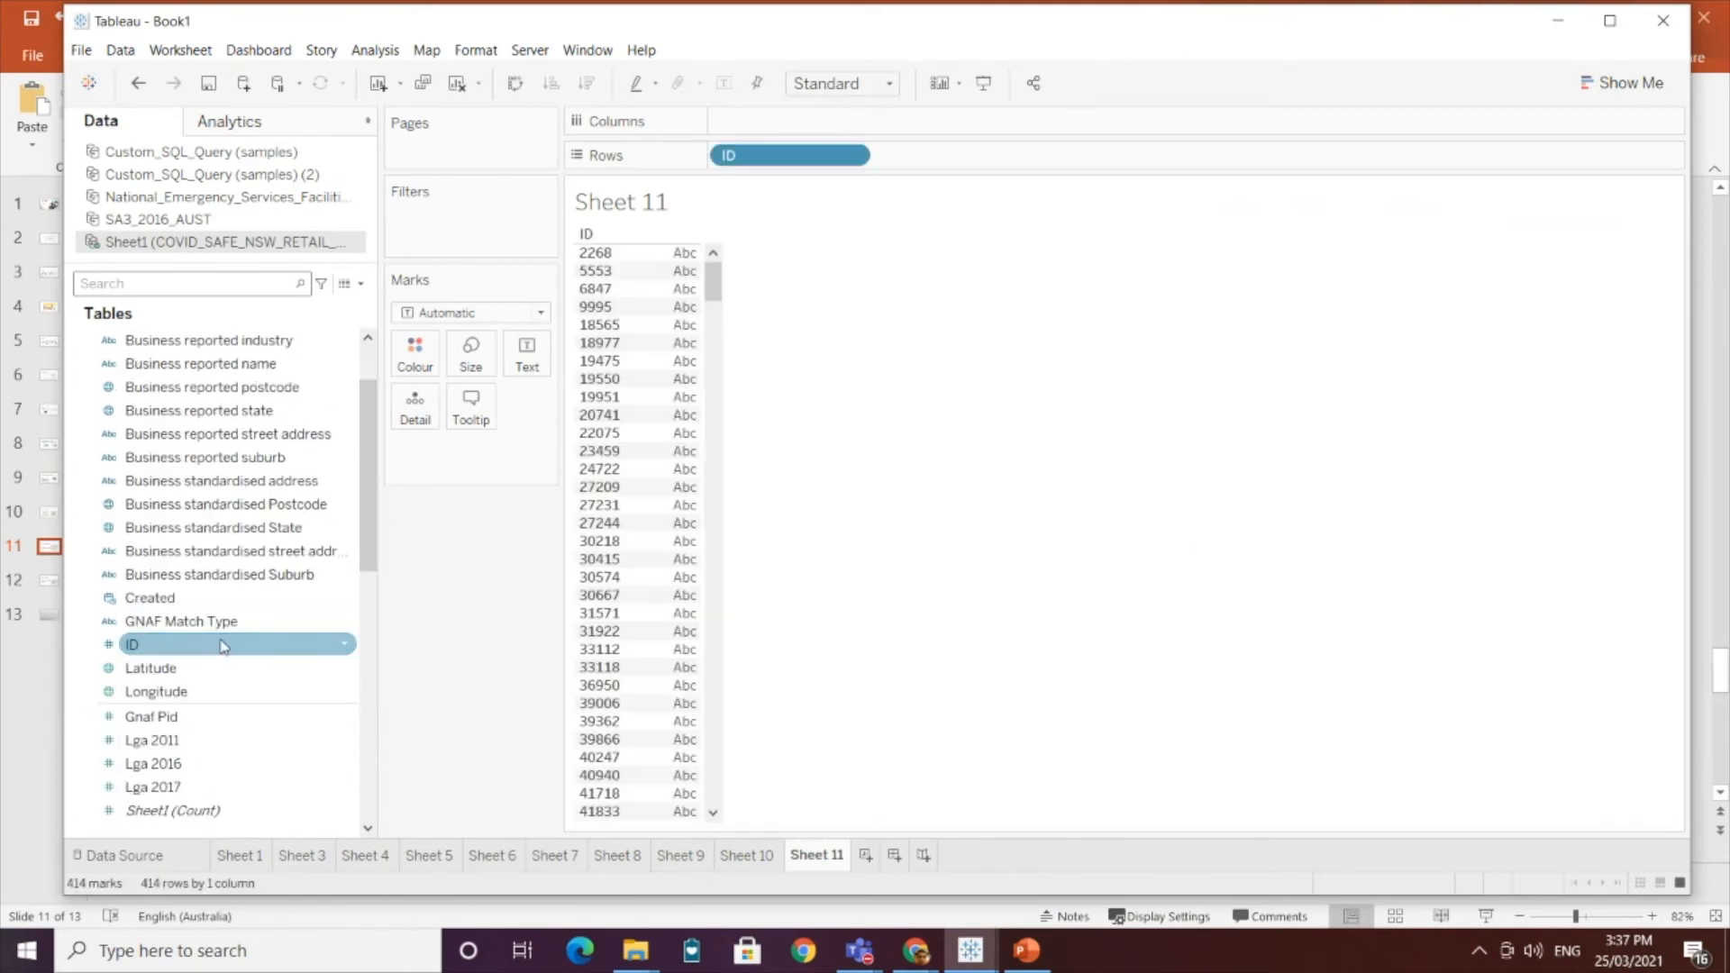
left_click(272, 595)
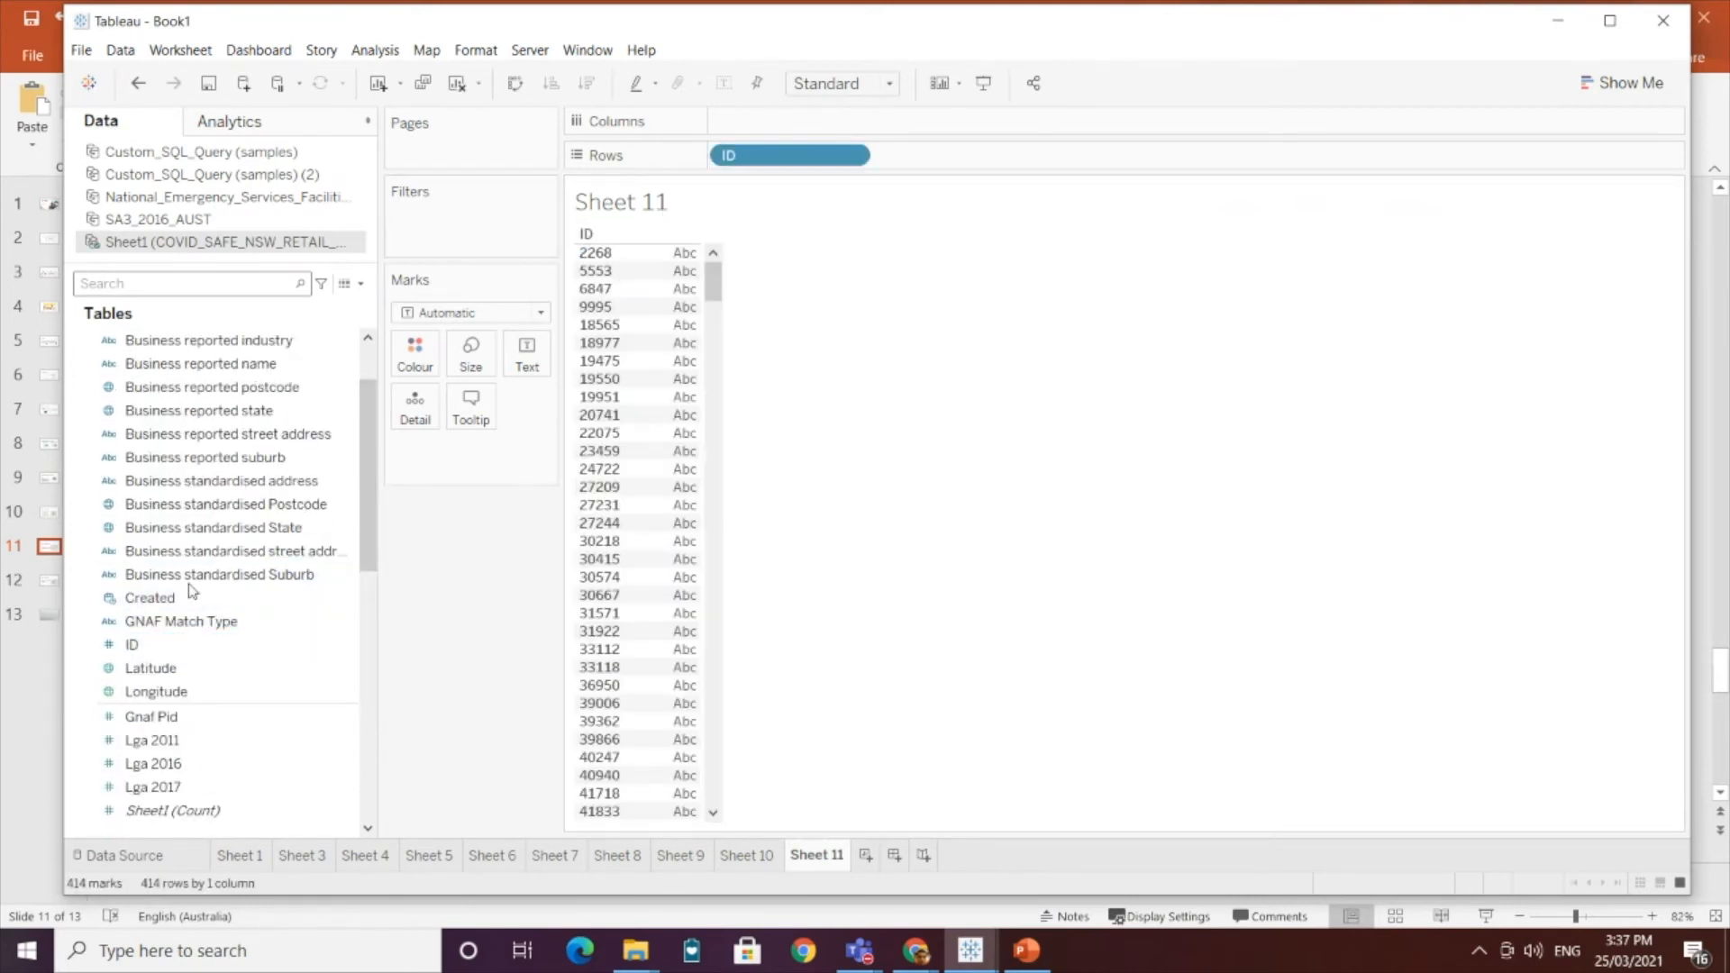
Step: Add the ID (Sheet11) field to the rows after ID
left_click(248, 645)
scroll(245, 685, "down", 4)
left_click(236, 728)
scroll(236, 732, "down", 3)
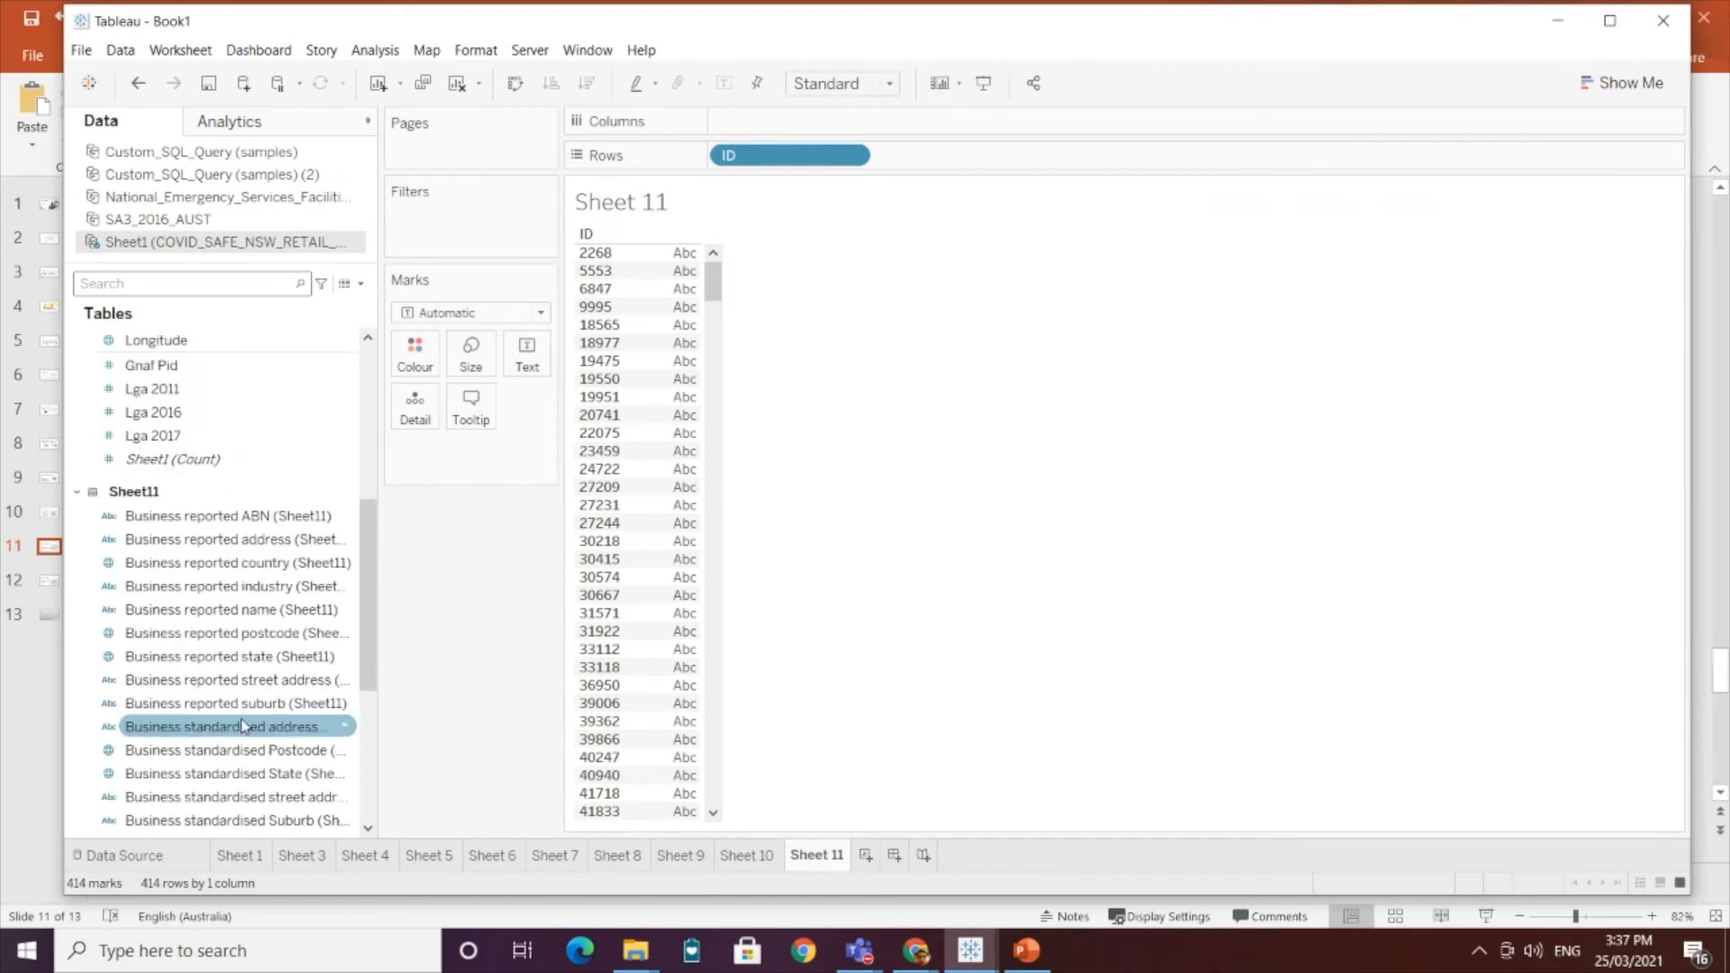
mouse_move(216, 771)
left_mouse_down()
mouse_move(993, 204)
mouse_move(1010, 149)
left_mouse_up()
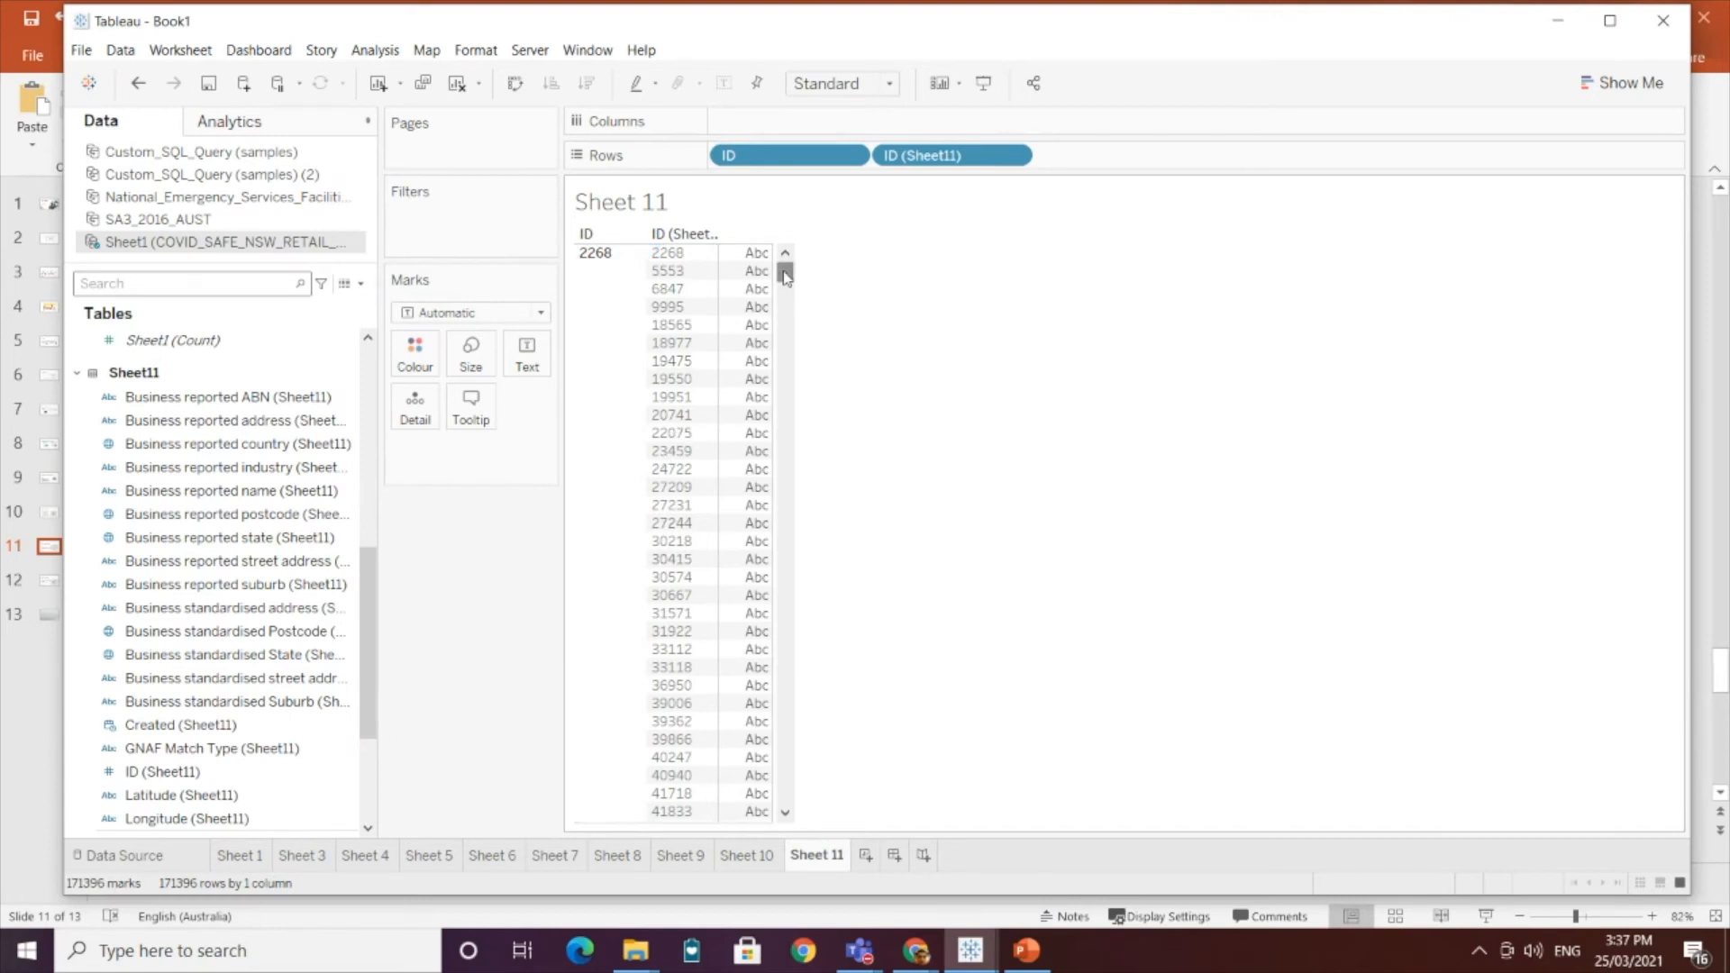
mouse_move(784, 267)
left_mouse_down()
mouse_move(784, 491)
mouse_move(805, 295)
mouse_move(789, 267)
left_mouse_up()
Step: Start a new calculated field named Determine_Origin_Destination
left_click(362, 285)
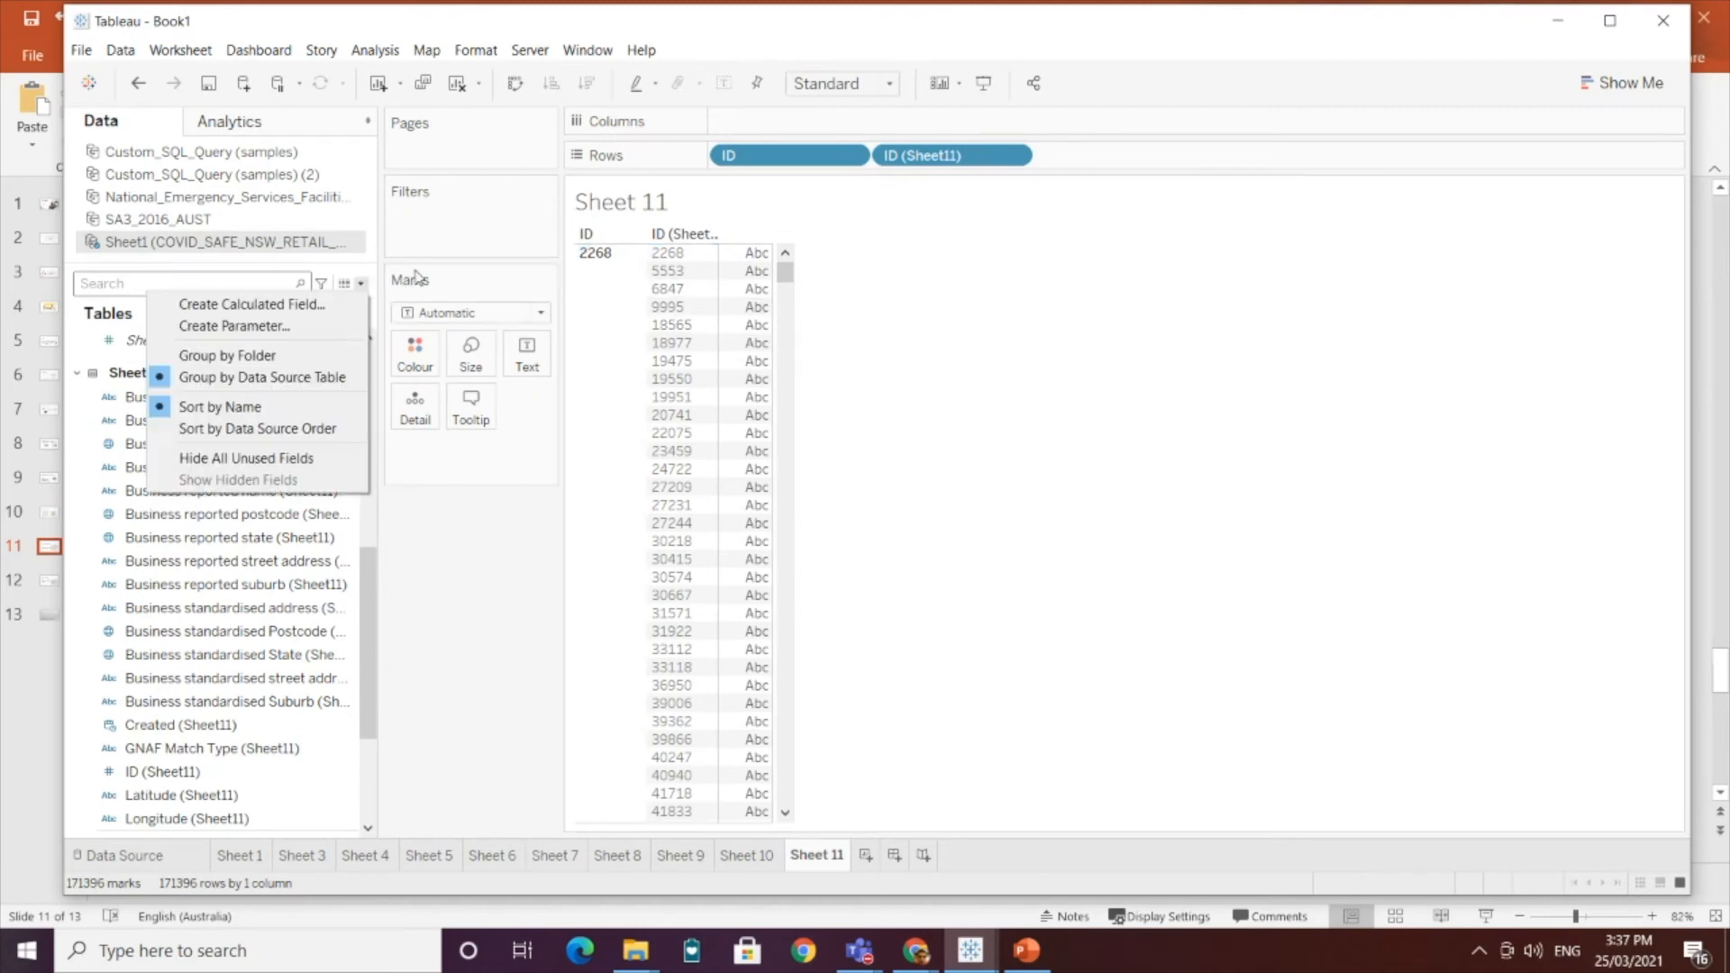
left_click(325, 301)
left_click_drag(491, 307, 695, 377)
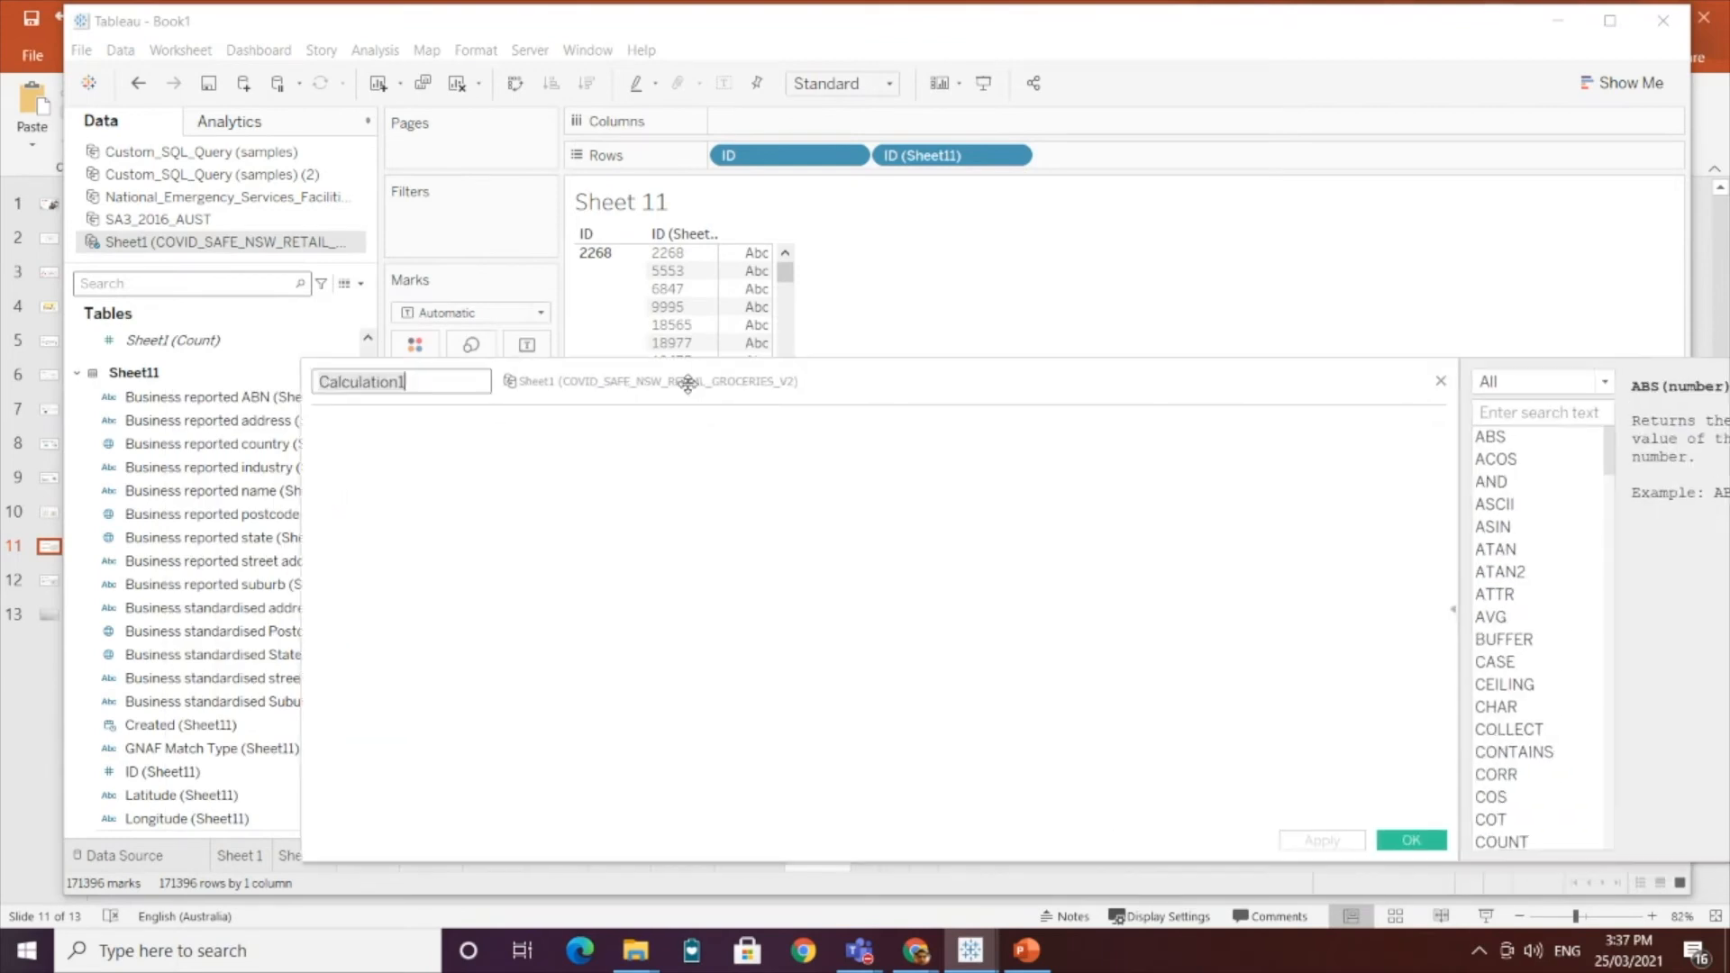
type("Determine_Origin_D")
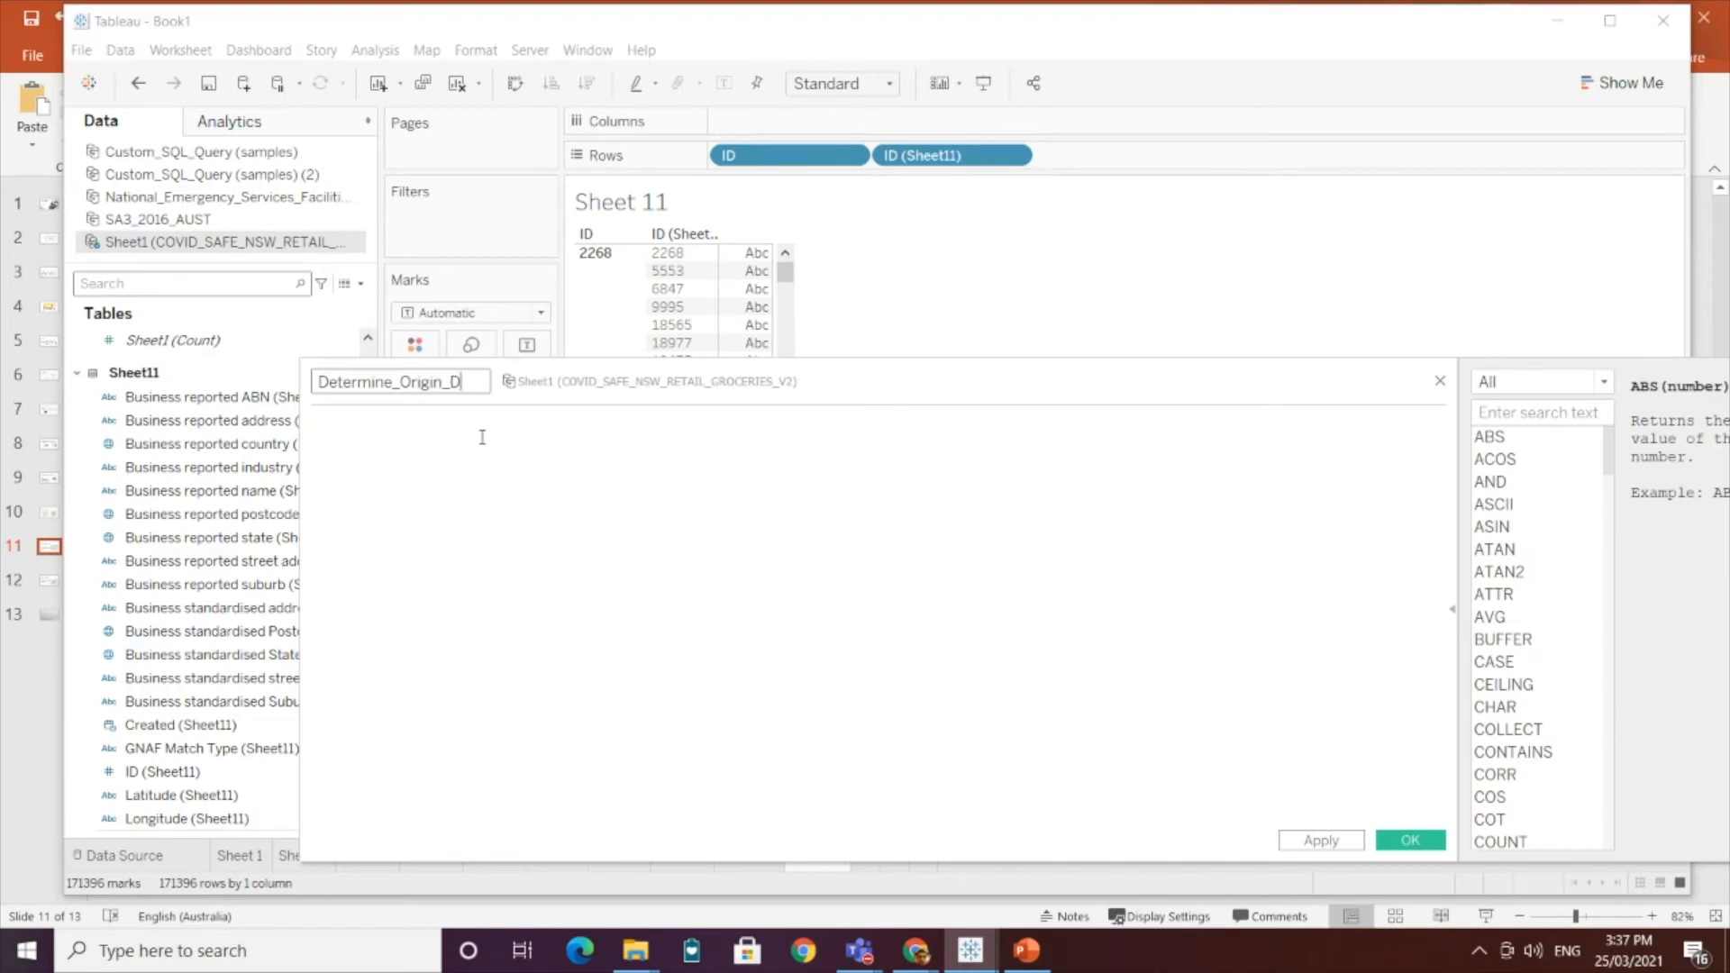
type("estination")
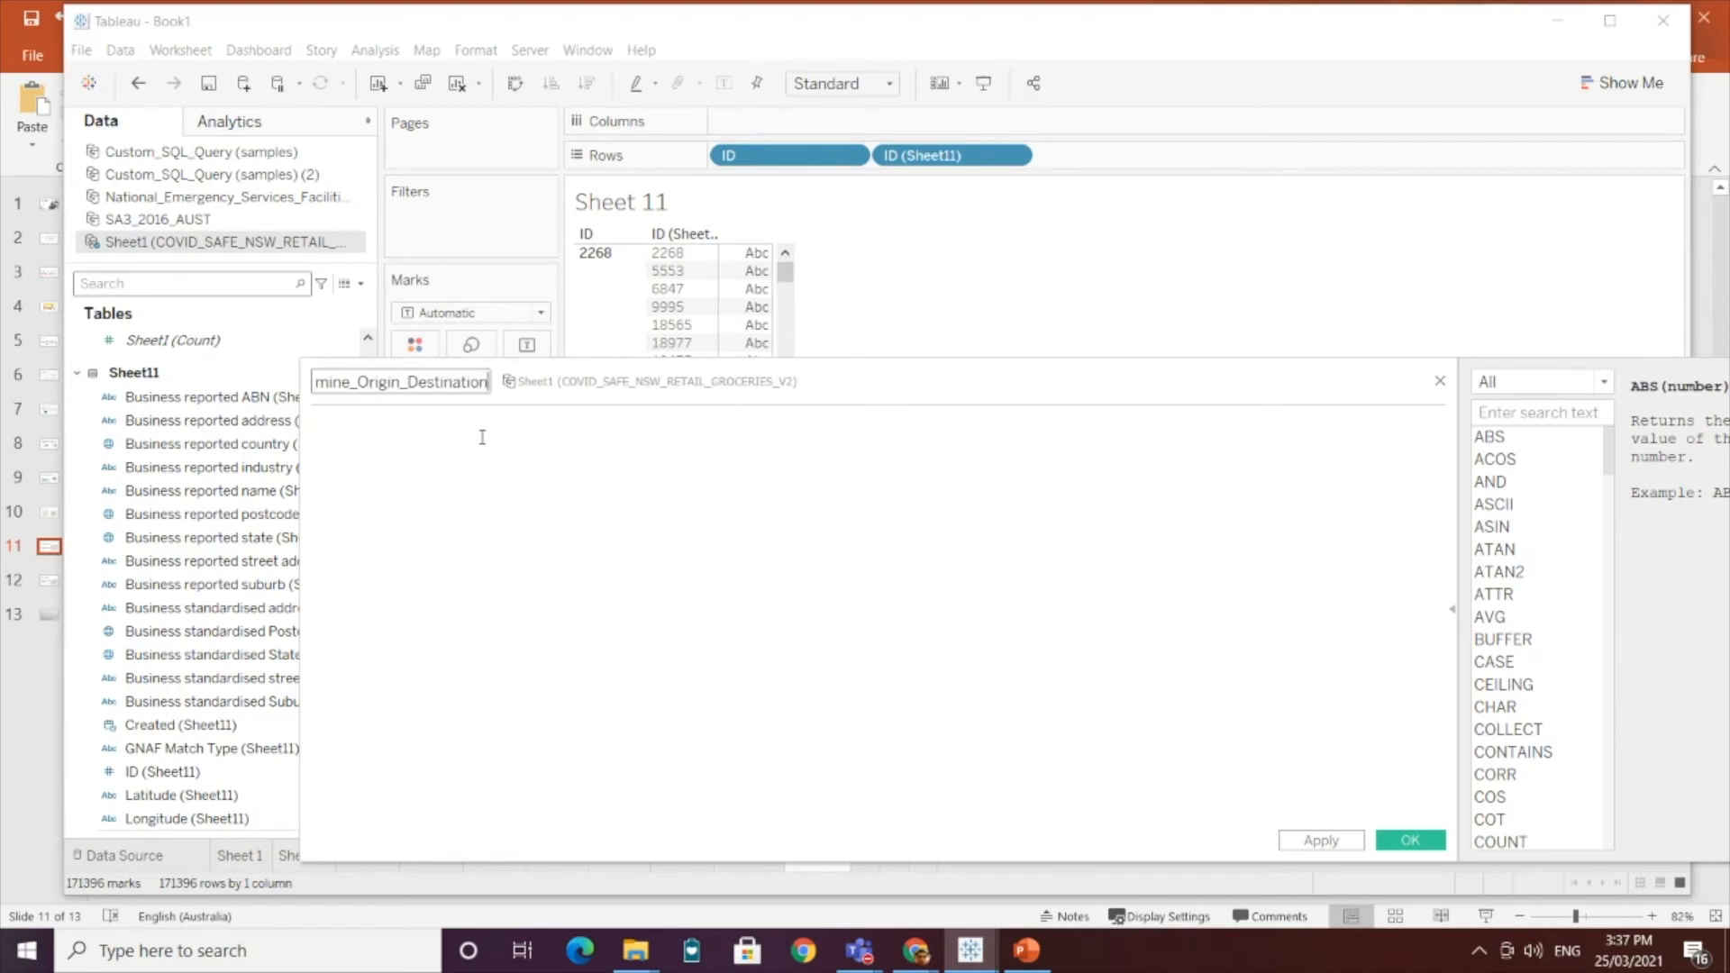
Step: Begin the calculation's formula with the condition IF [ID]=[ID (Sheet11)]
left_click(726, 682)
type("IF [ID]")
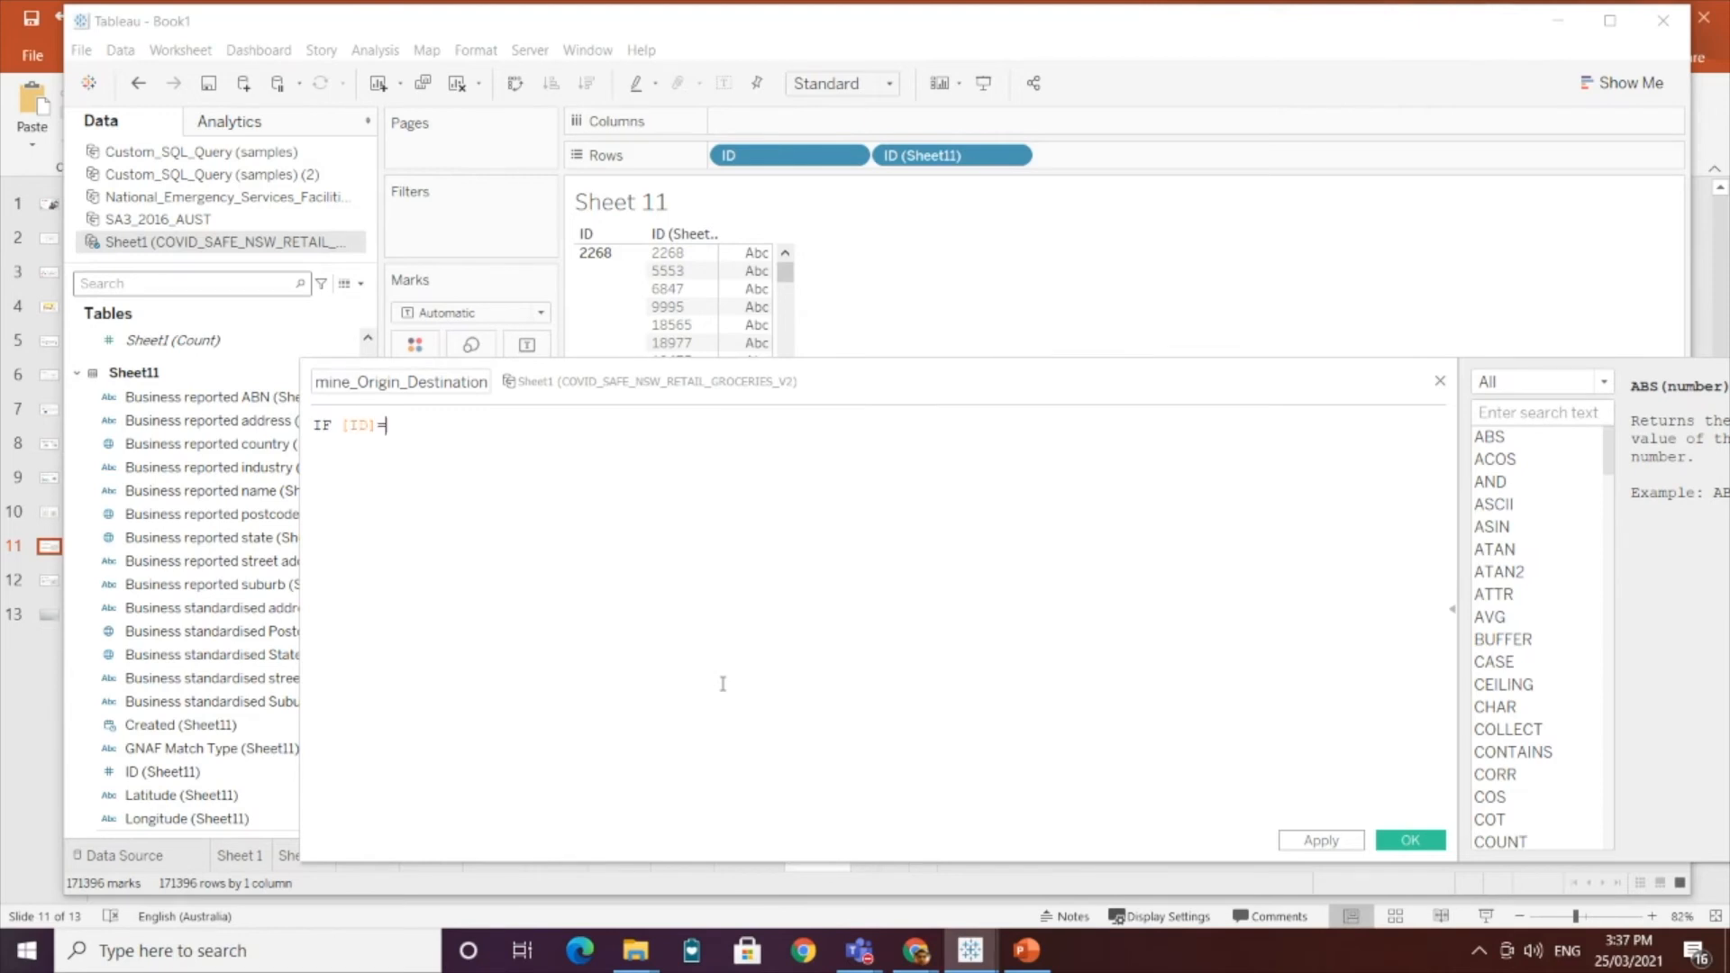
type("=Sh")
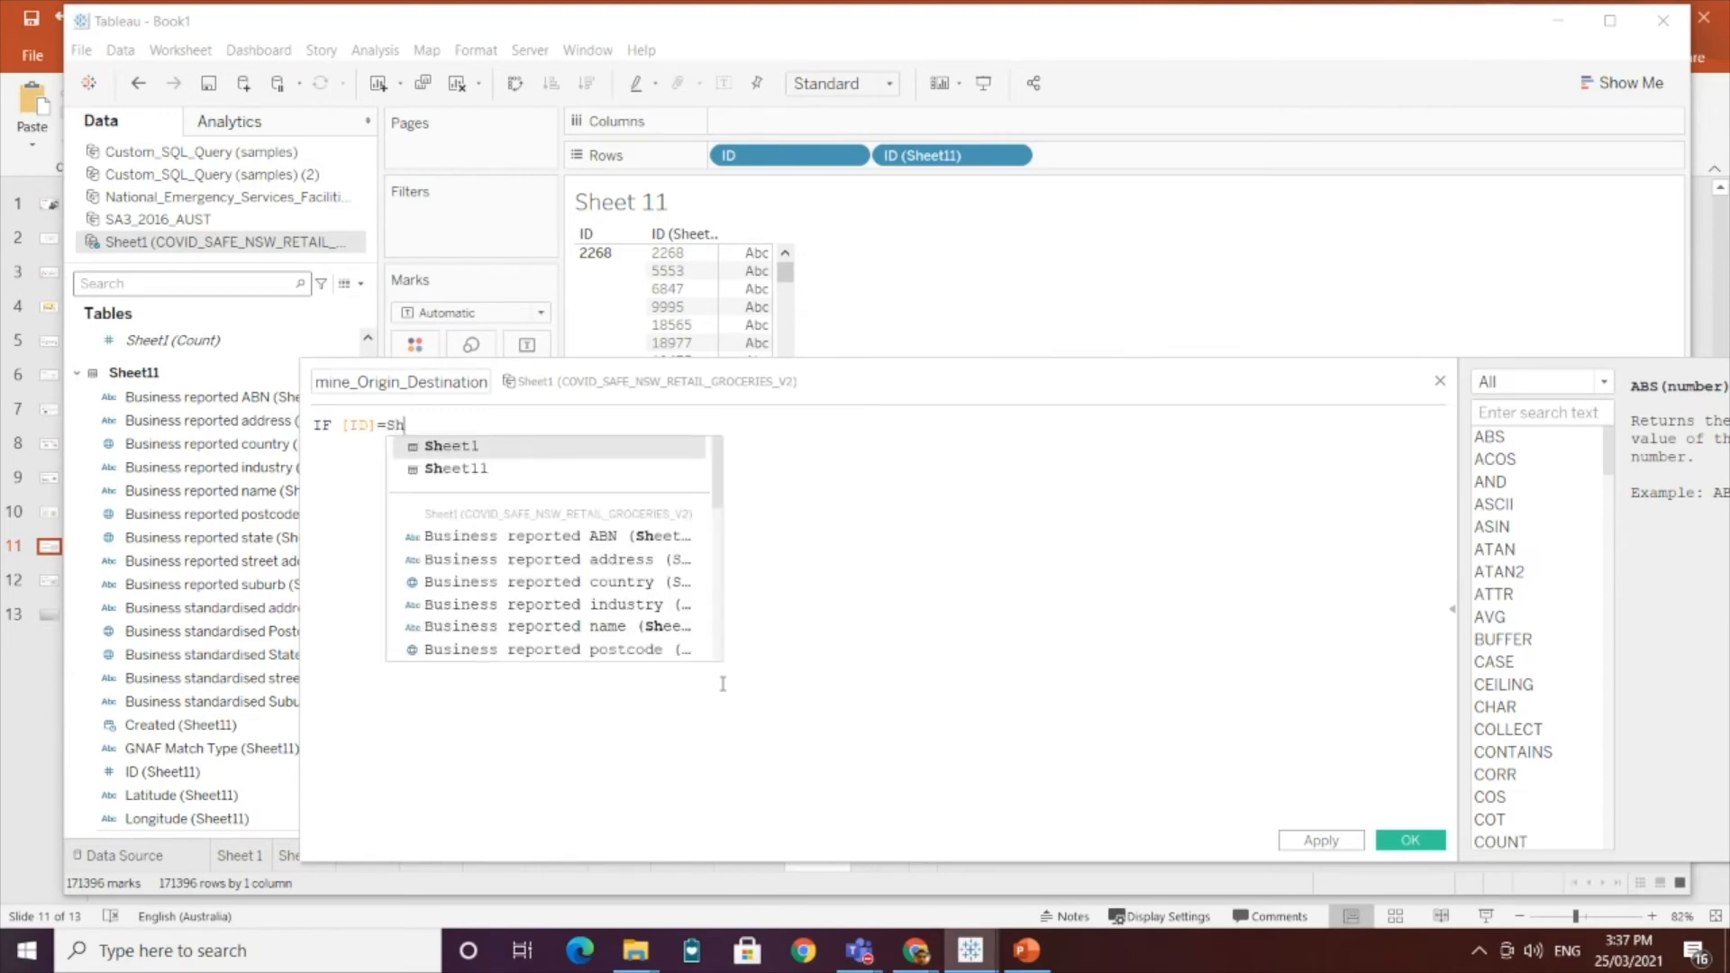
key("Down")
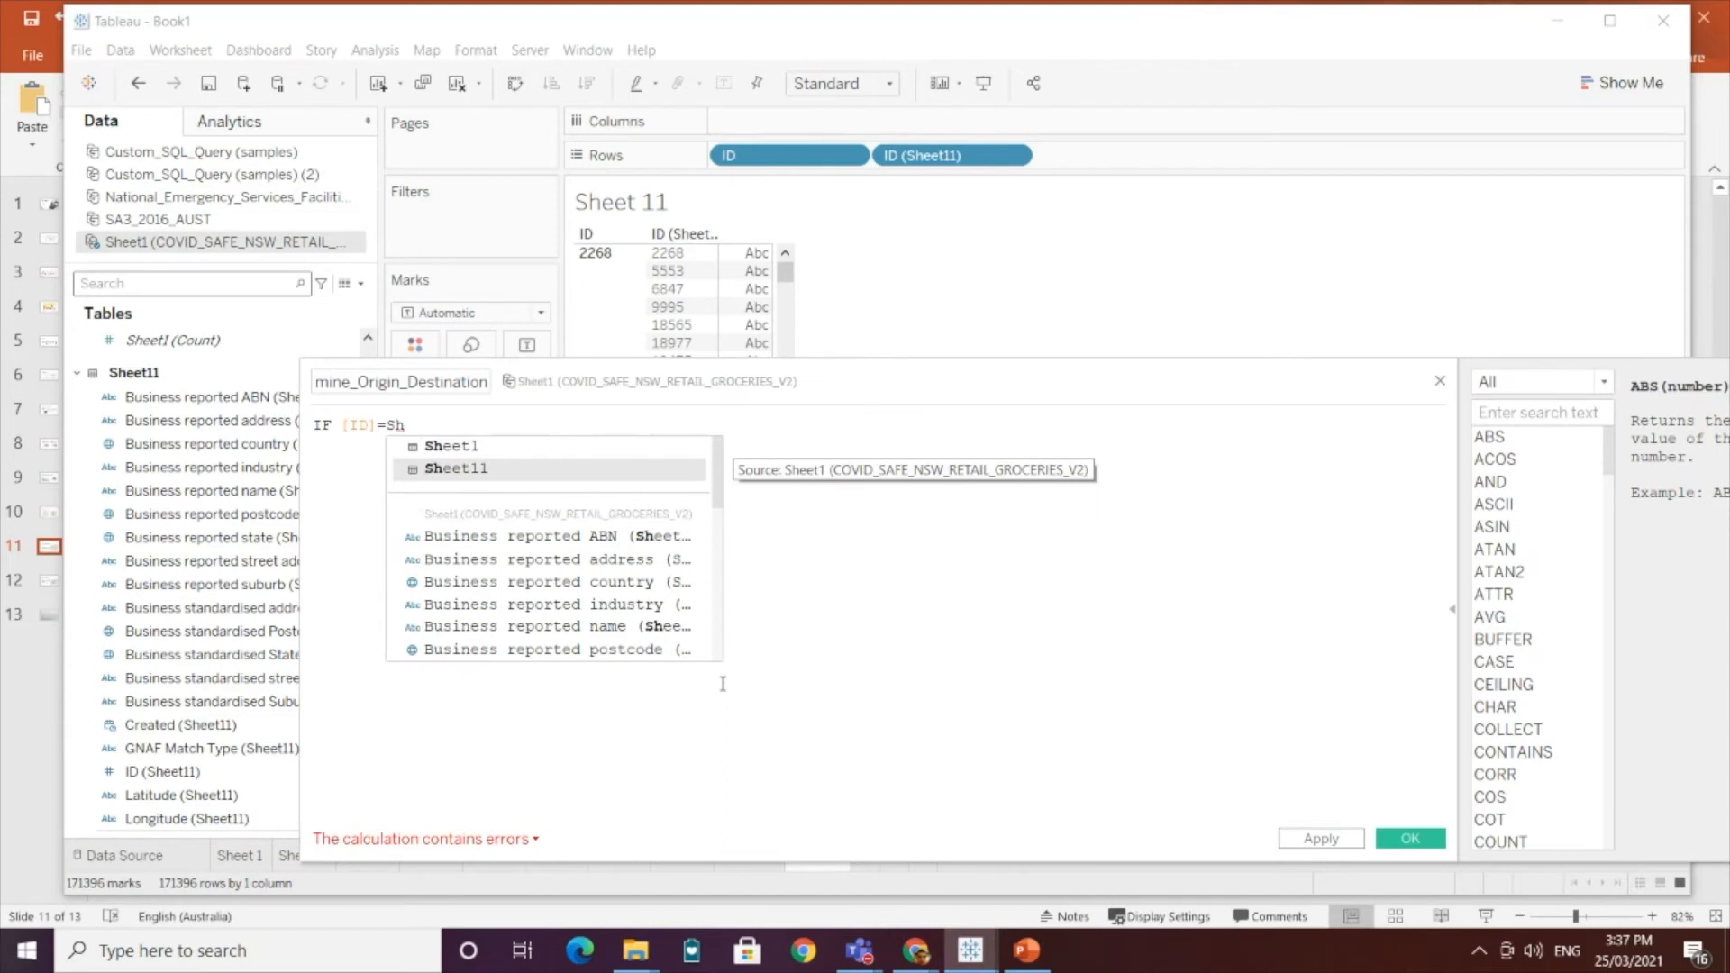
key("Return")
key("BackSpace")
key("BackSpace")
key("BackSpace")
key("BackSpace")
key("BackSpace")
key("BackSpace")
key("BackSpace")
key("BackSpace")
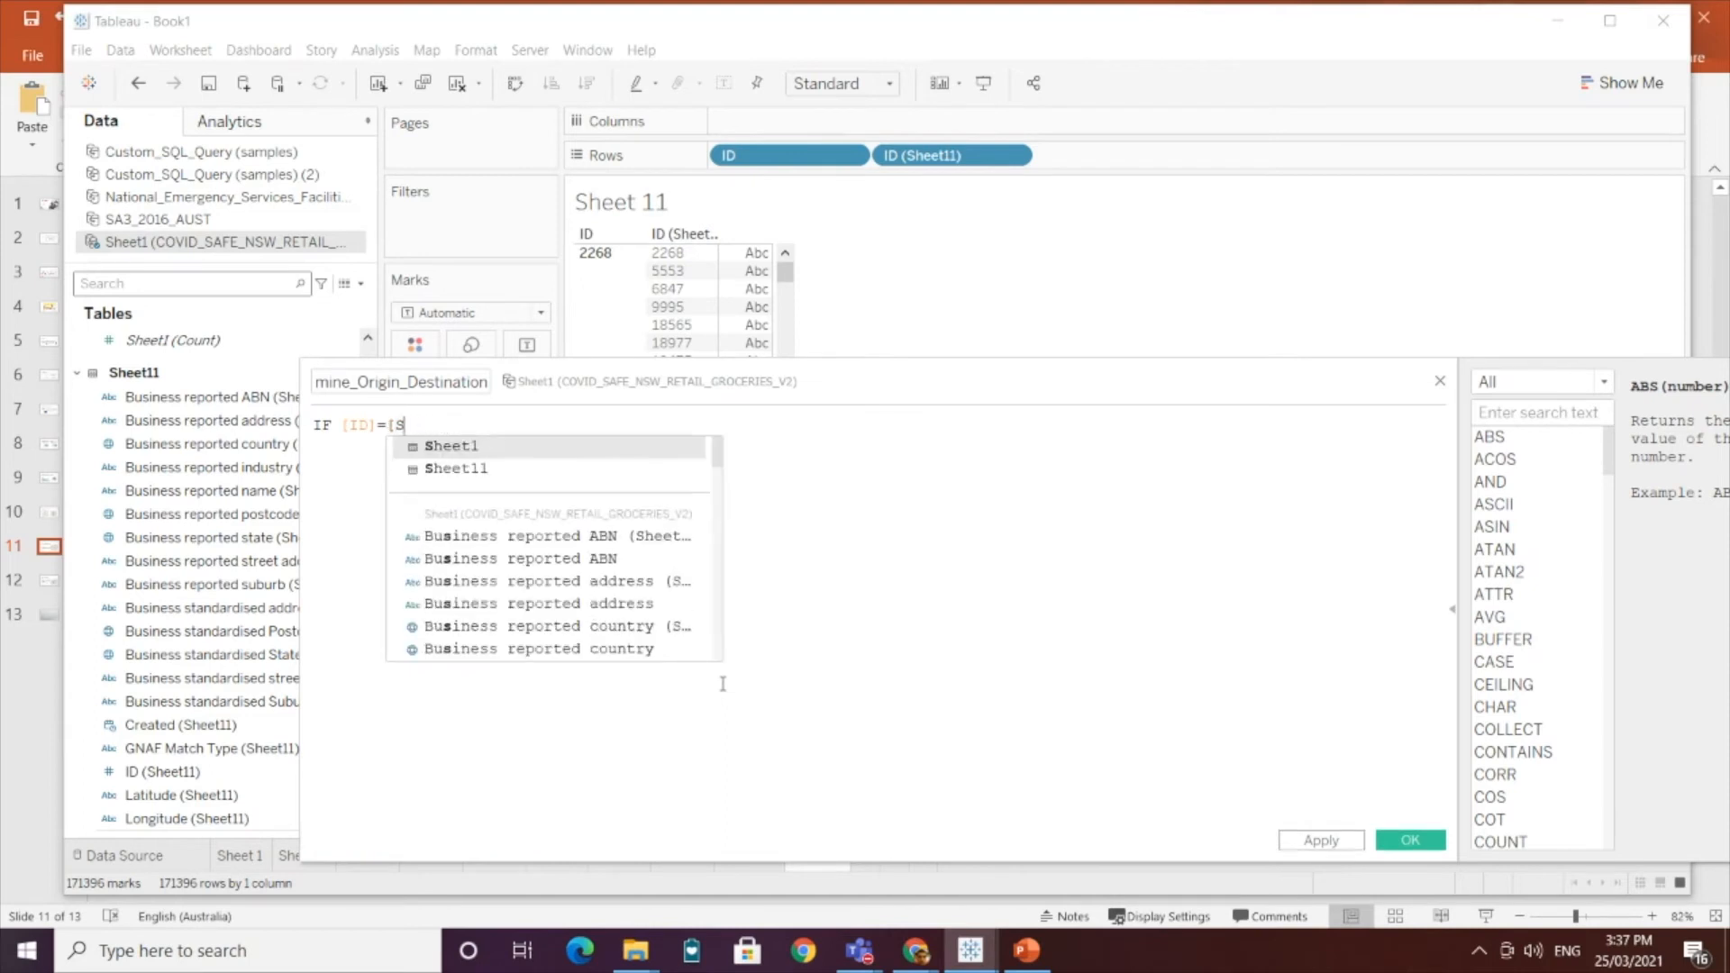
type("ID")
key("Down")
key("Return")
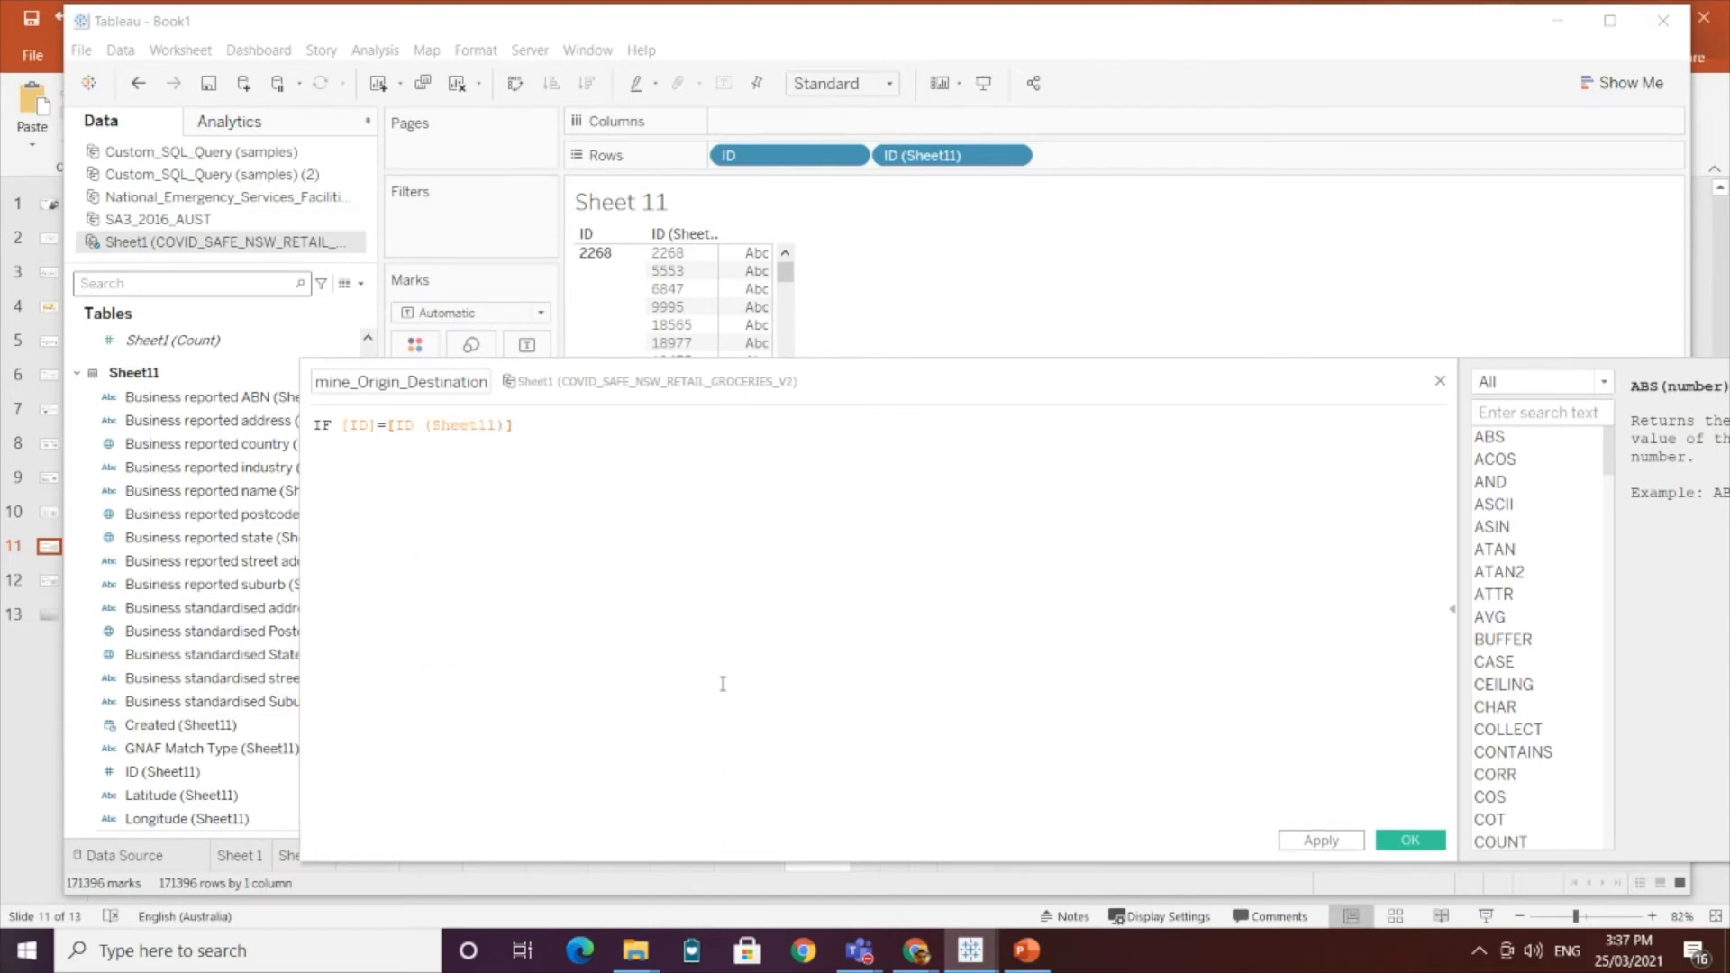
Step: Complete the formula with then 'Origin' ELSE 'Destination' END and save the calculated field
type("then 'Origin' ELSE 'Destina")
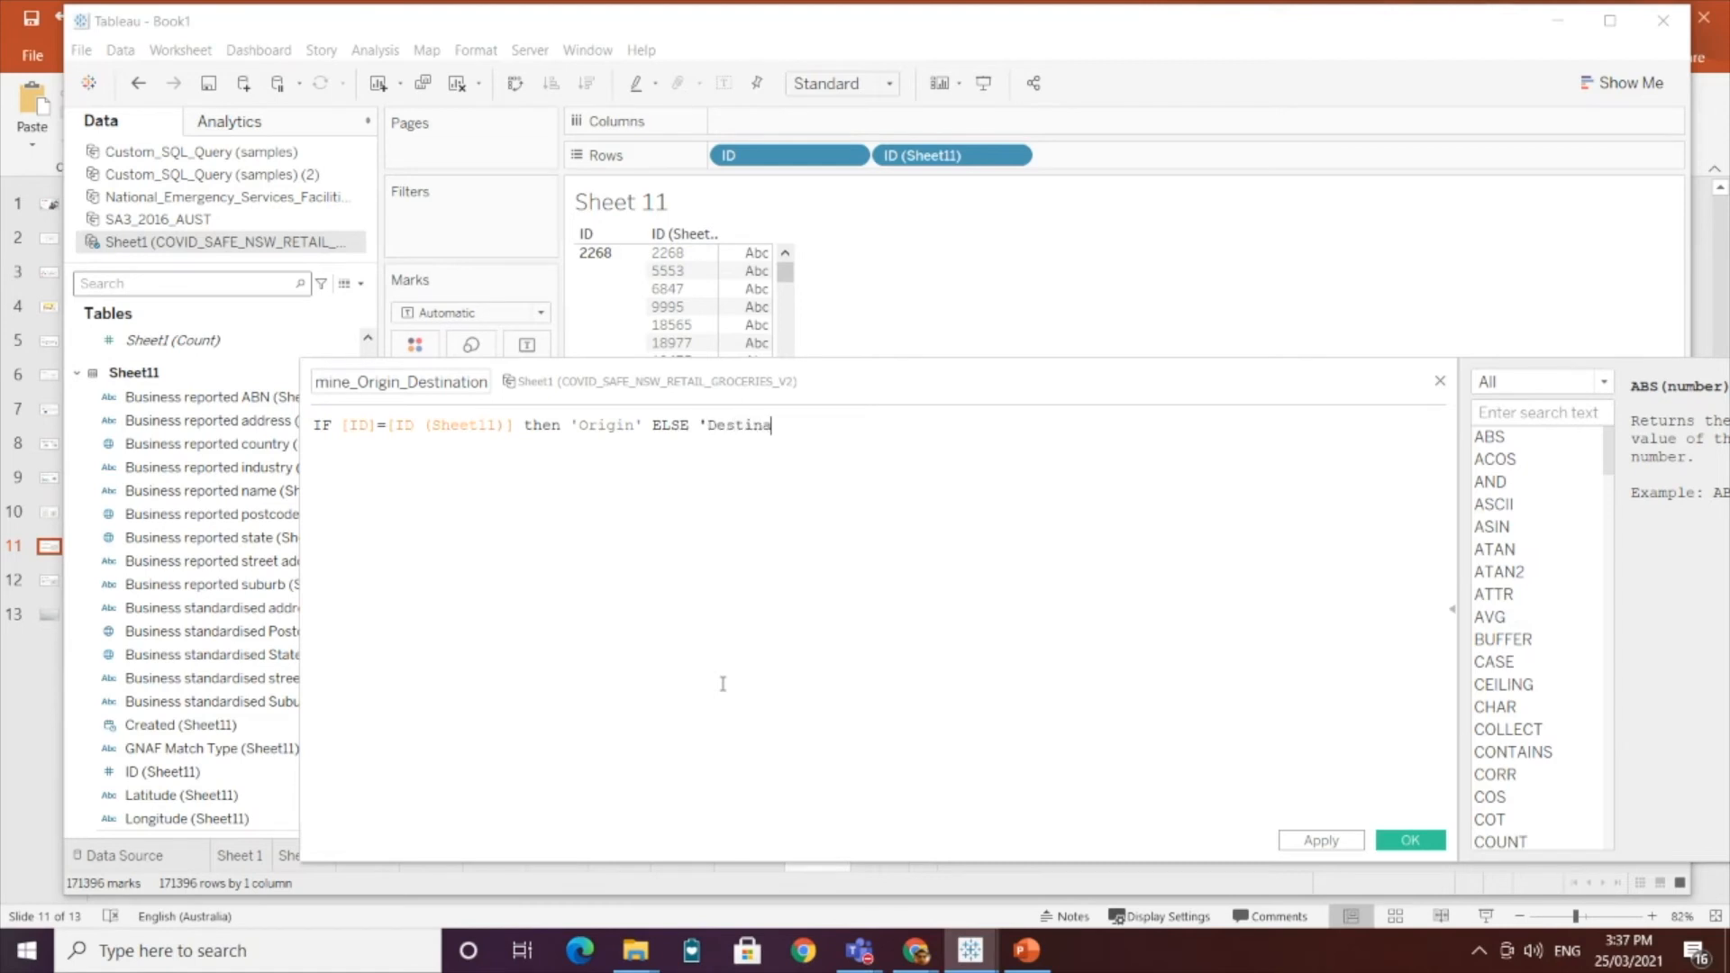
type("tion' END")
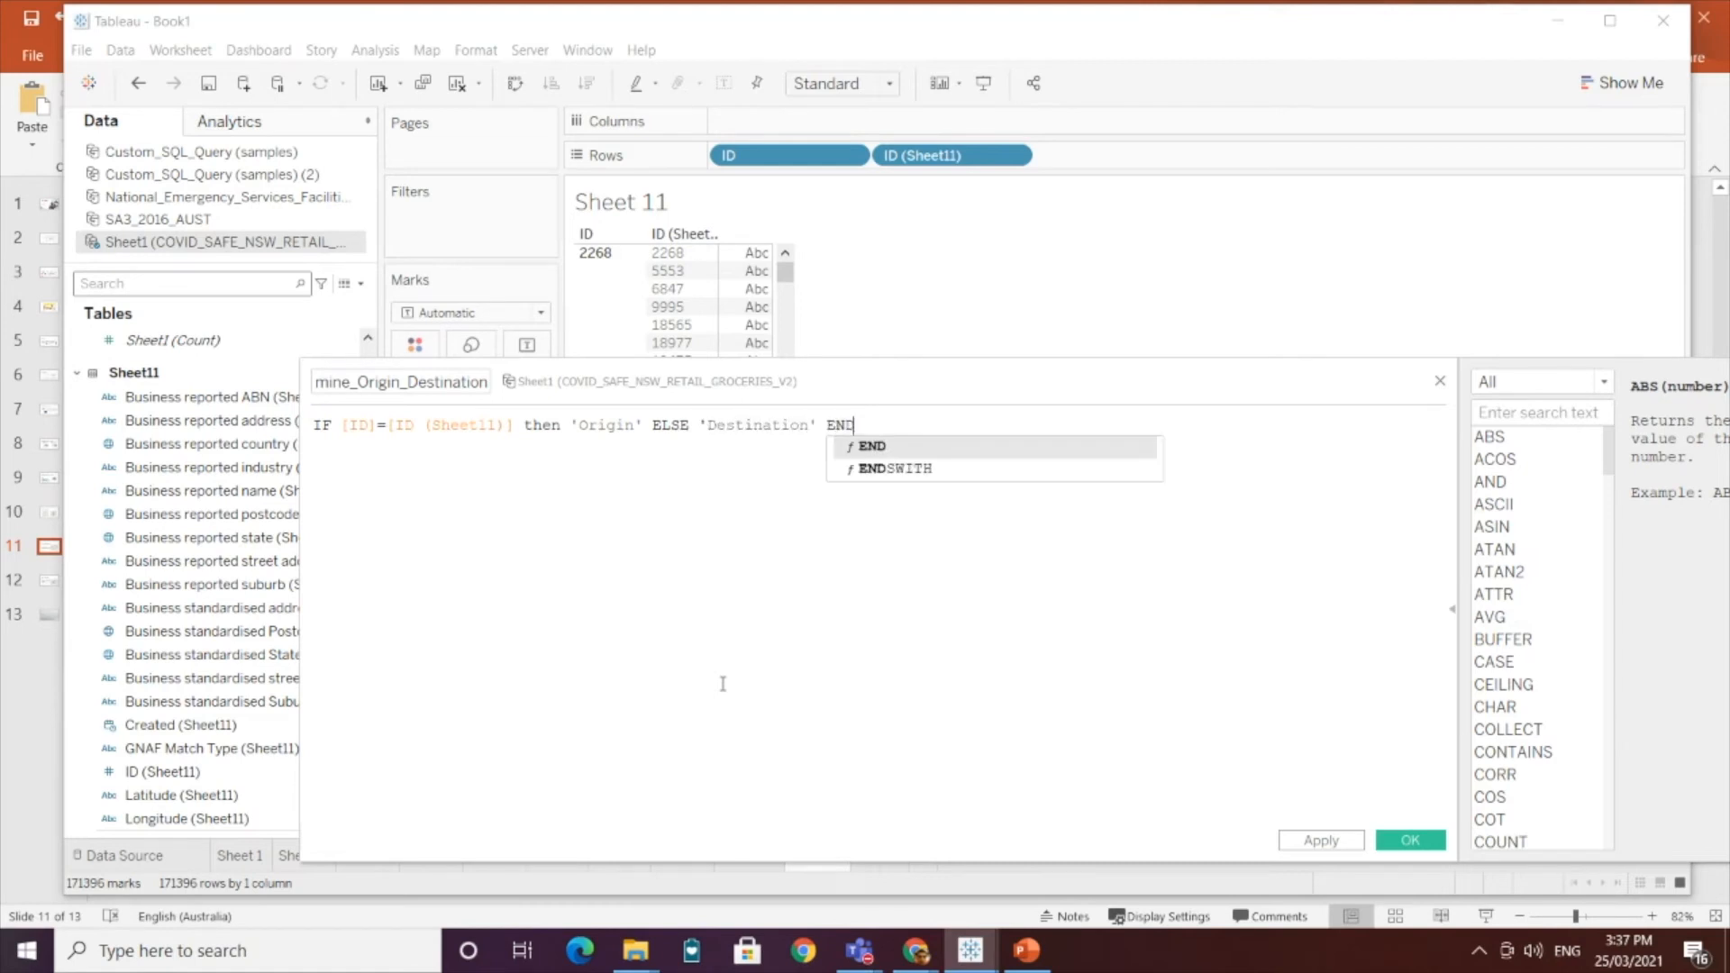
key("Escape")
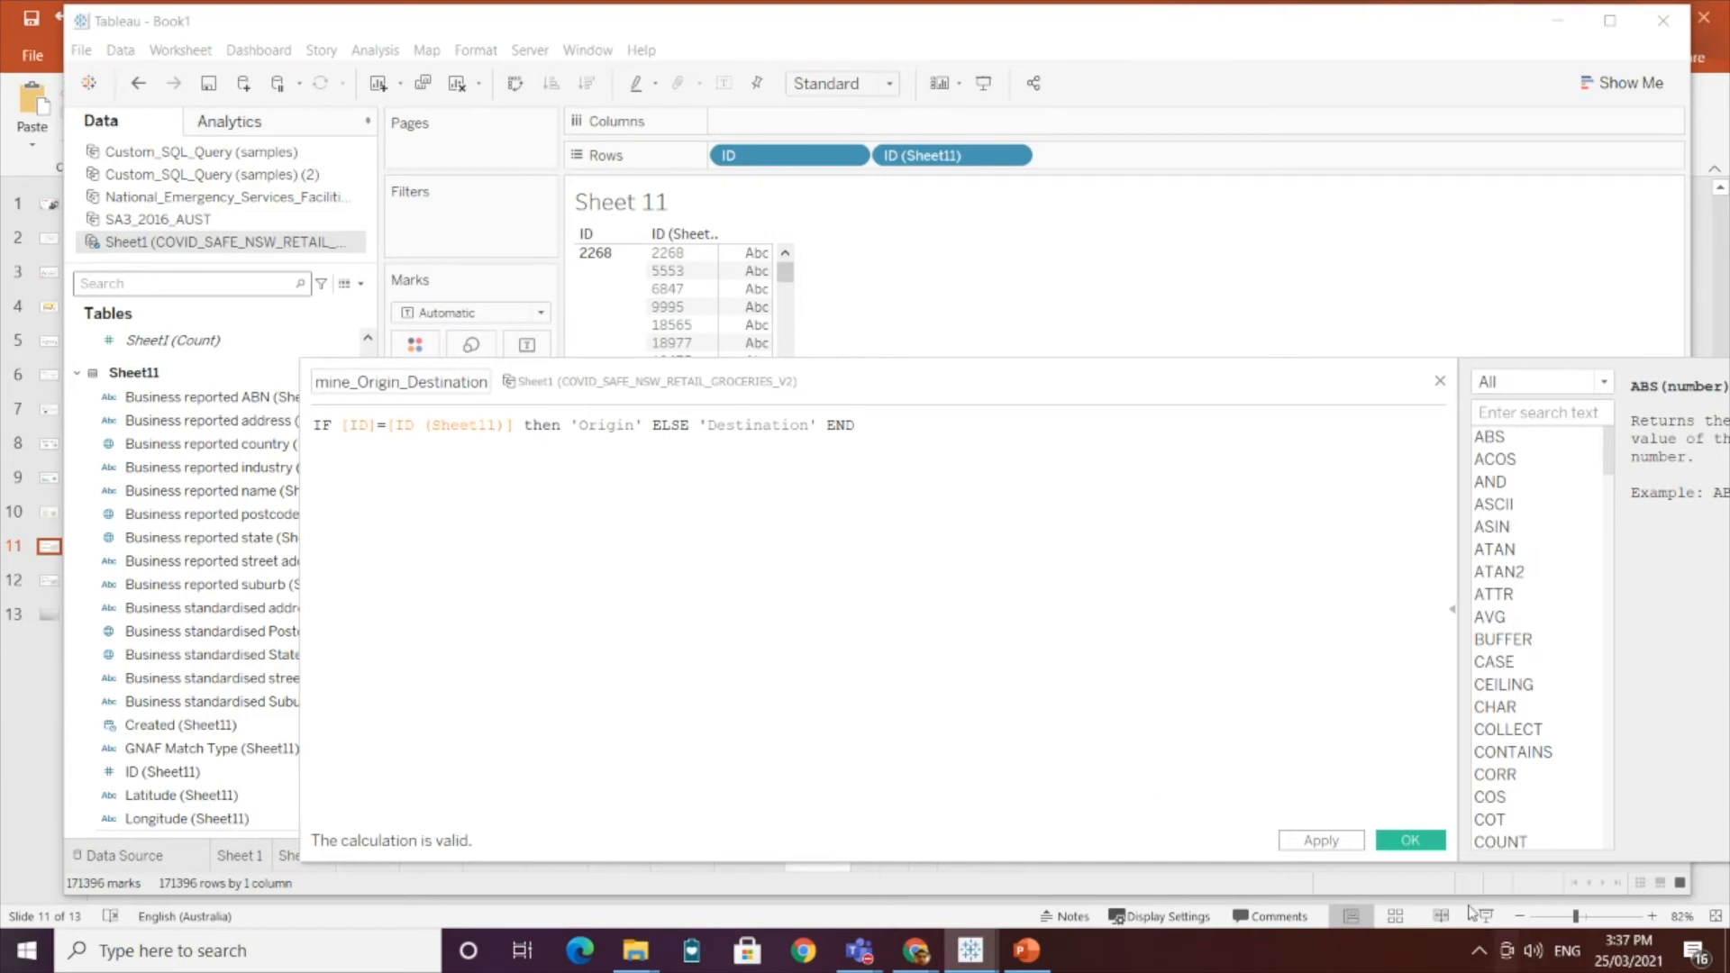
left_click(1319, 841)
left_click(1408, 840)
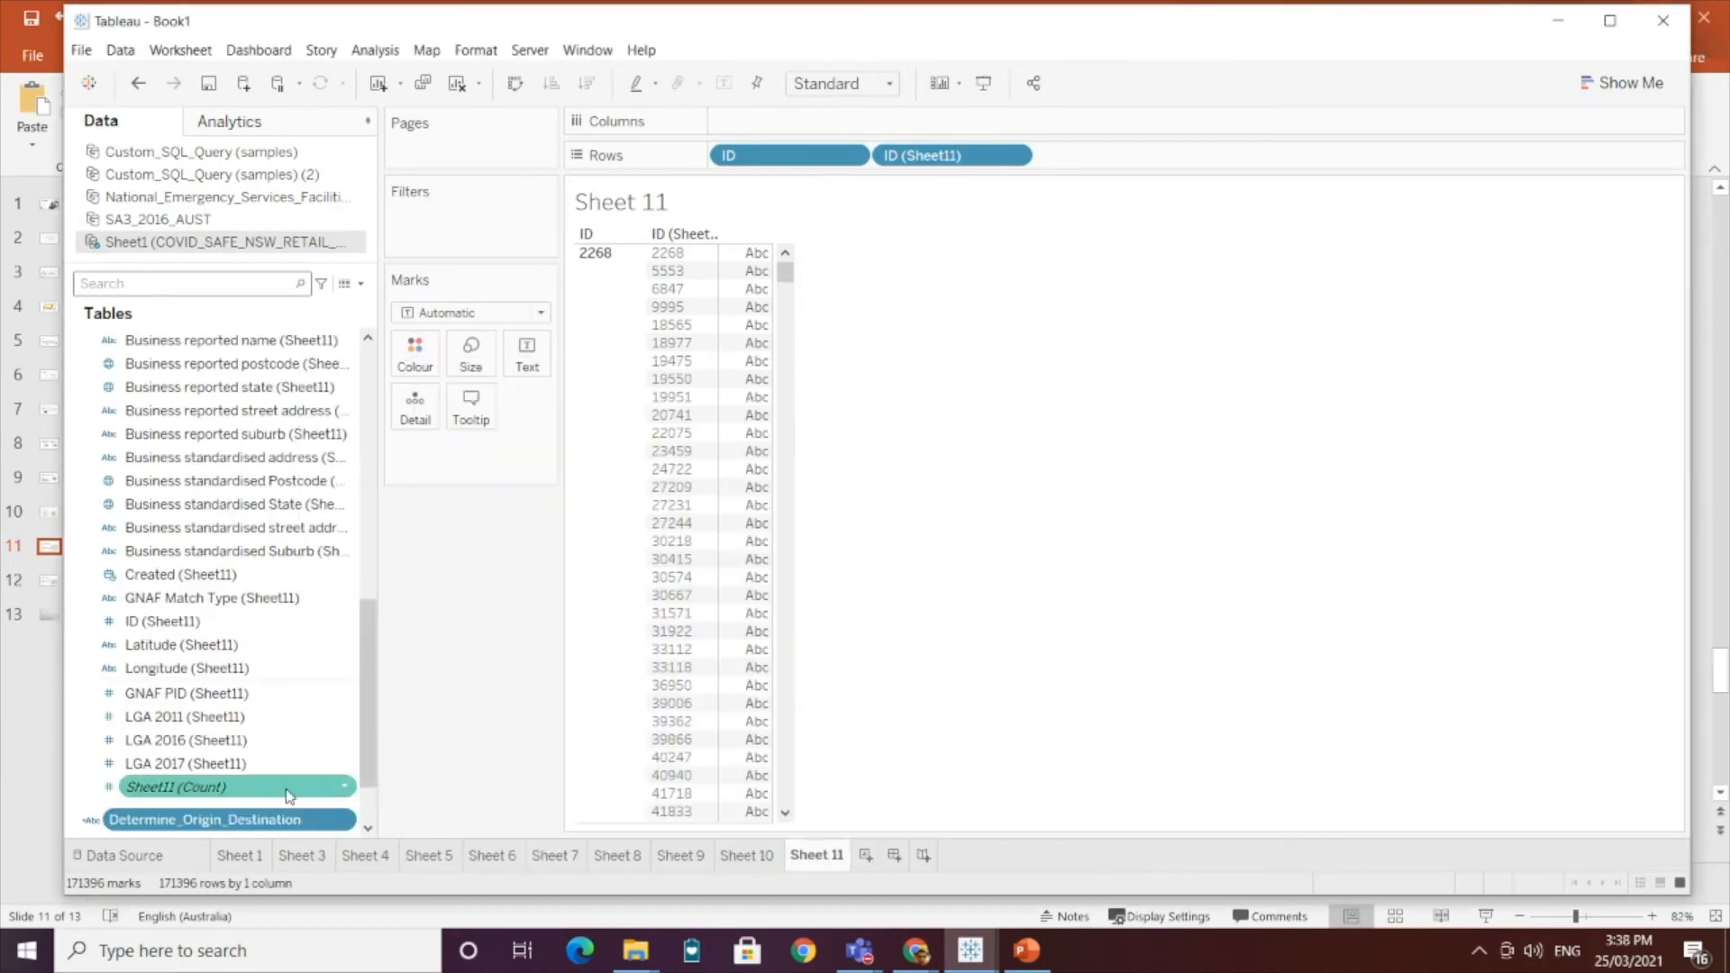
Step: Add Determine_Origin_Destination to the rows after ID (Sheet11) to label each ID pair
left_click_drag(276, 820, 725, 378)
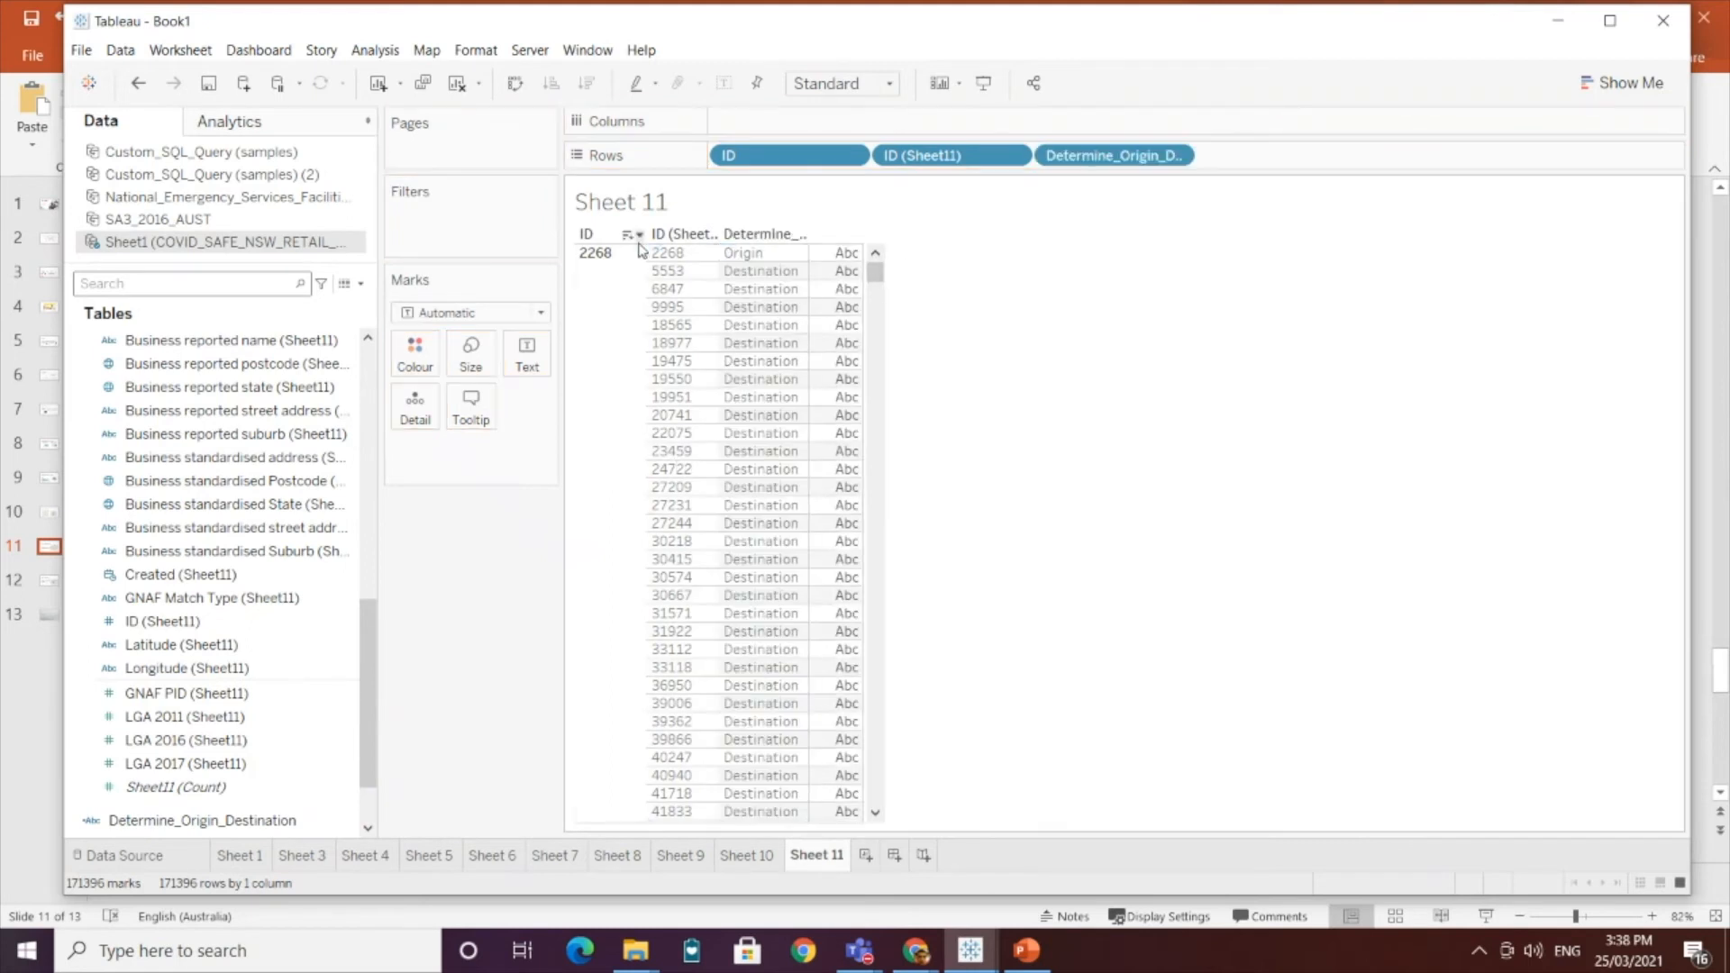
left_click(609, 276)
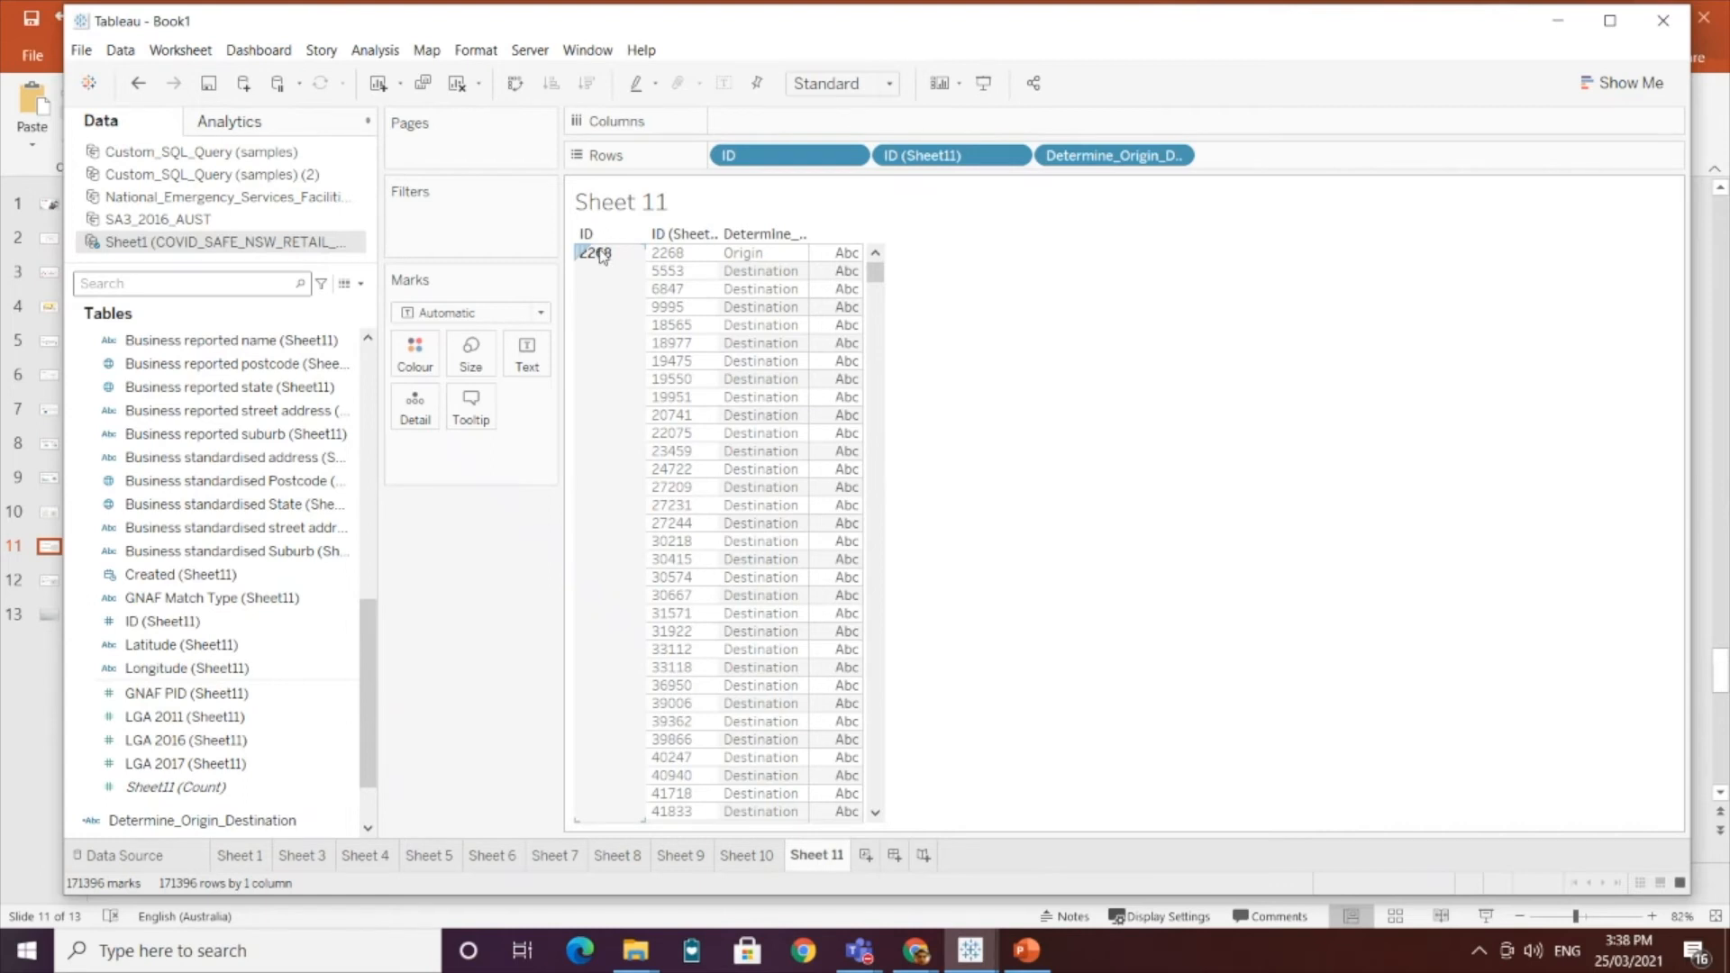
left_click(676, 255)
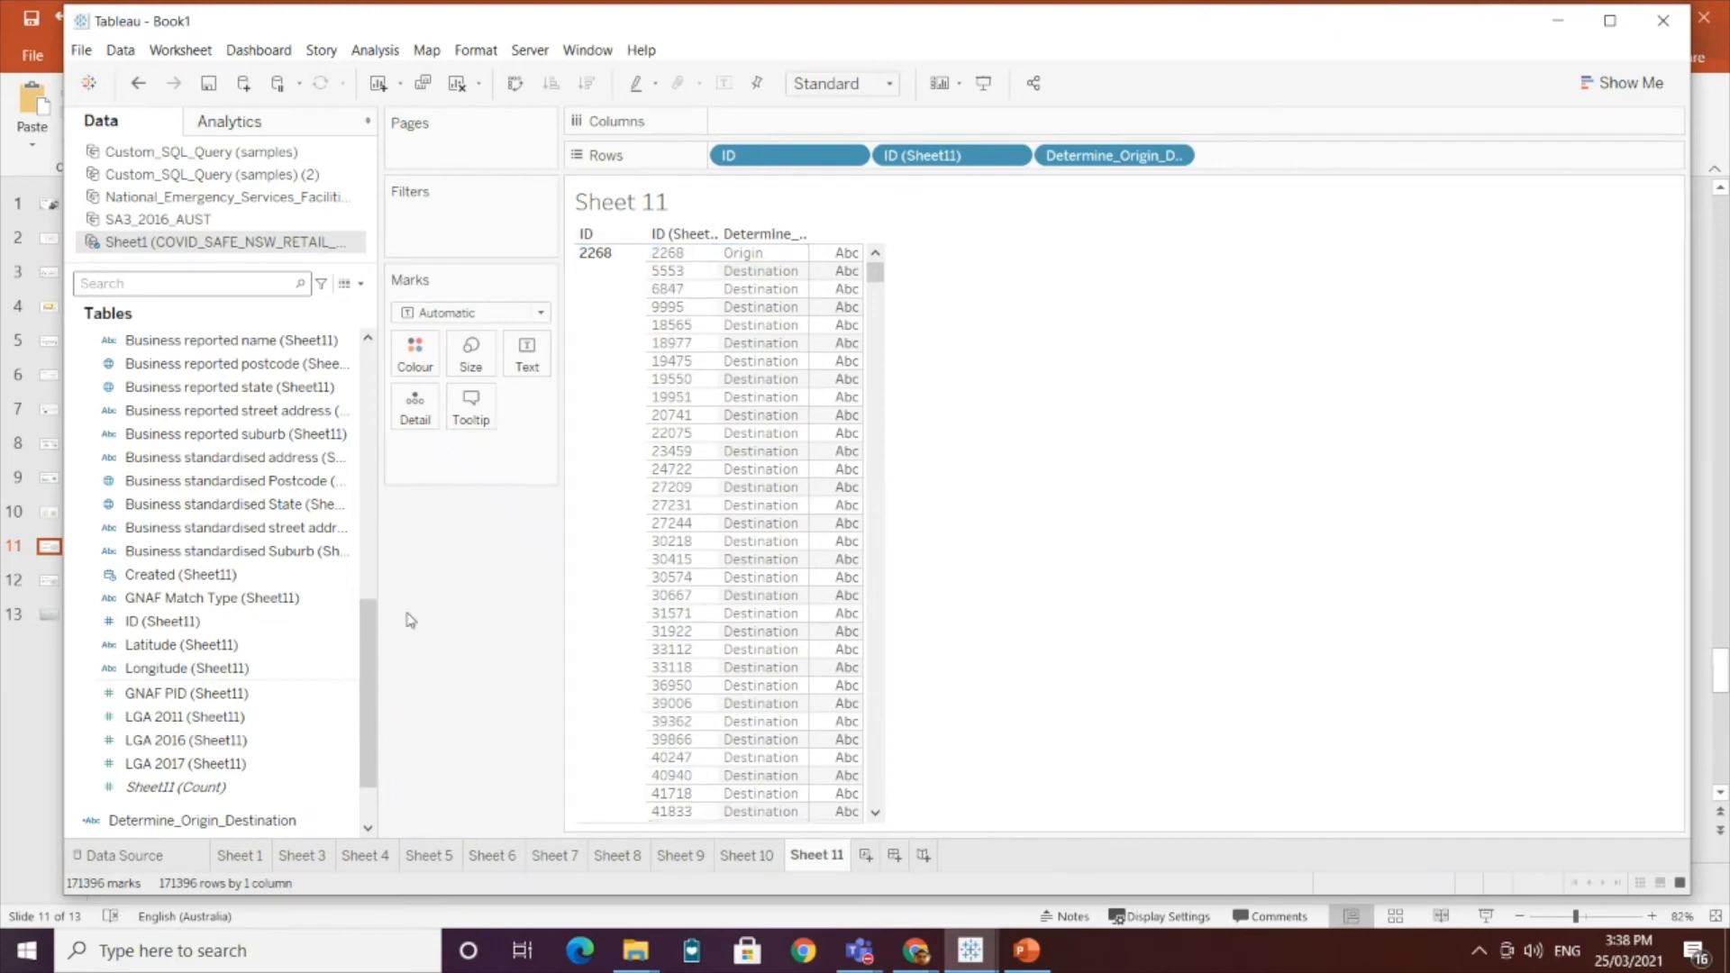
left_click_drag(369, 712, 361, 771)
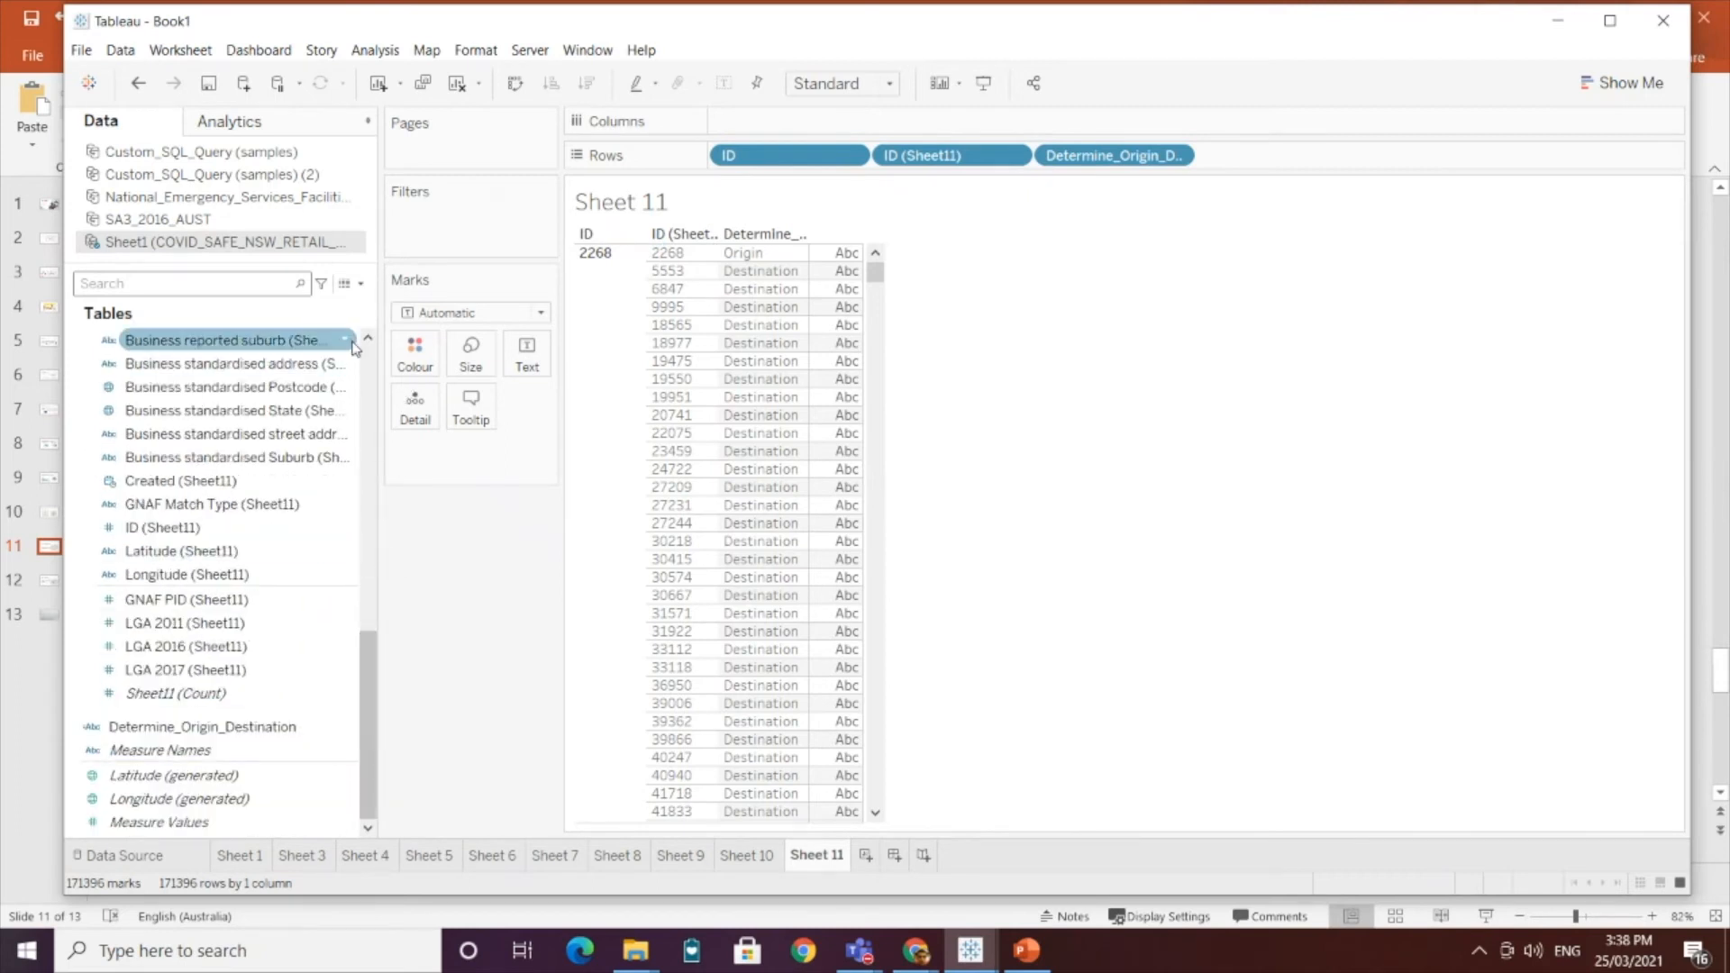
left_click(361, 284)
left_click(489, 584)
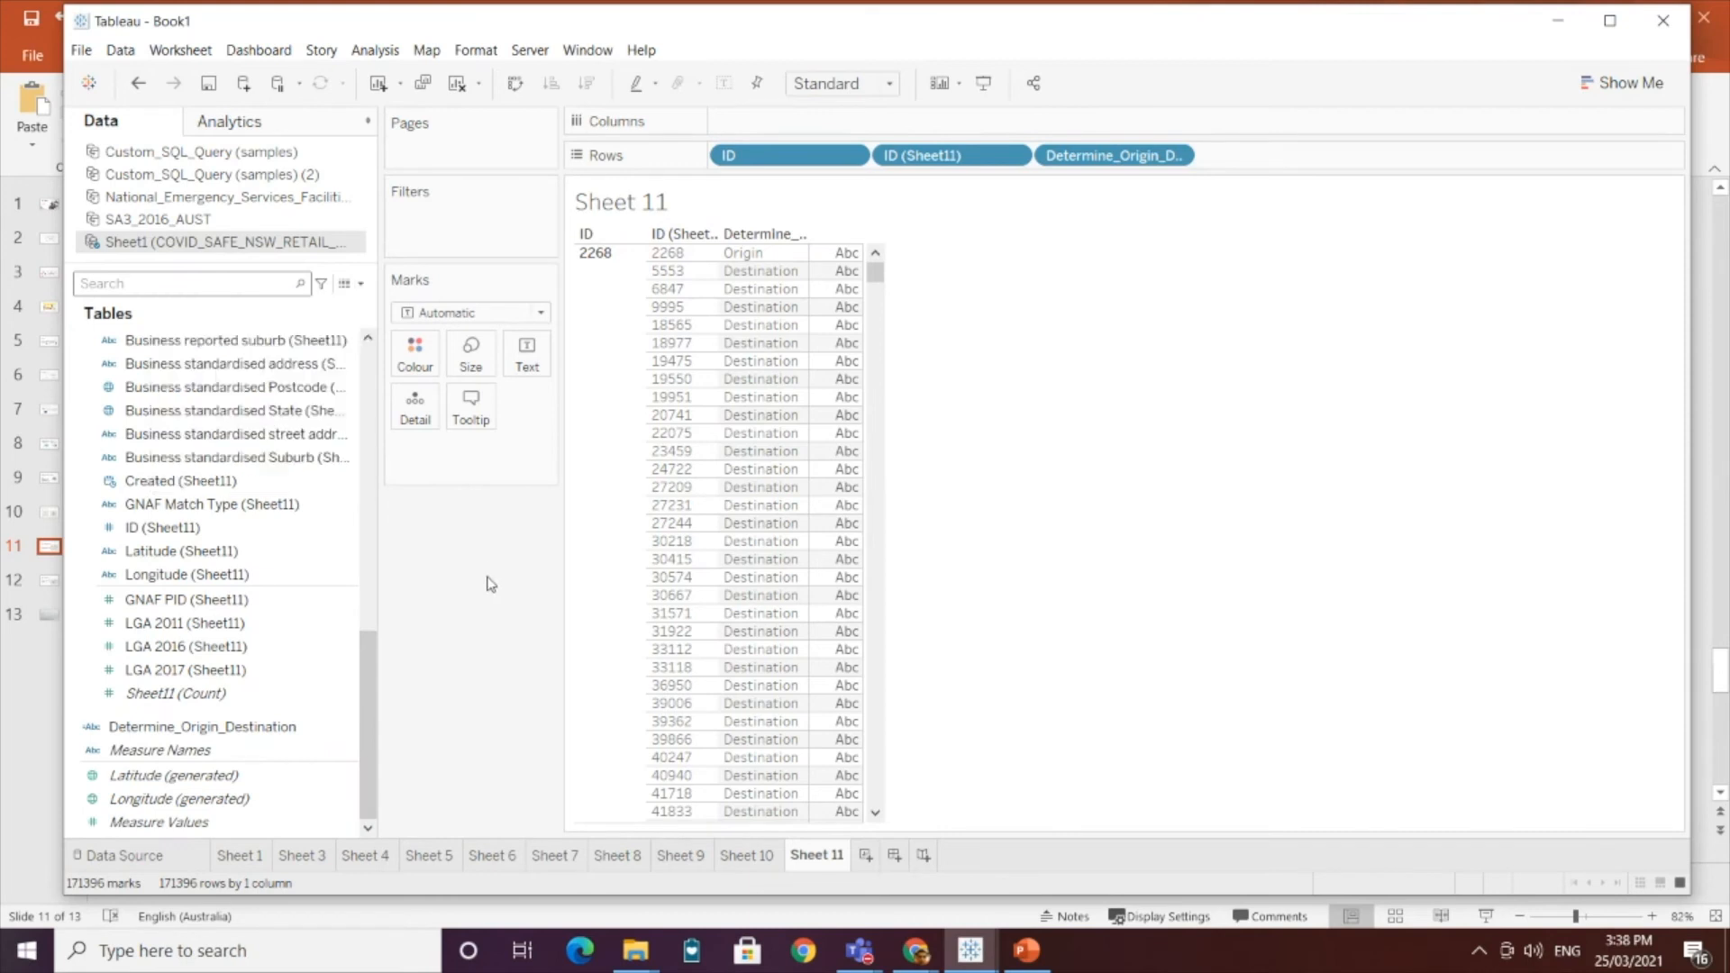
scroll(347, 734, "up", 7)
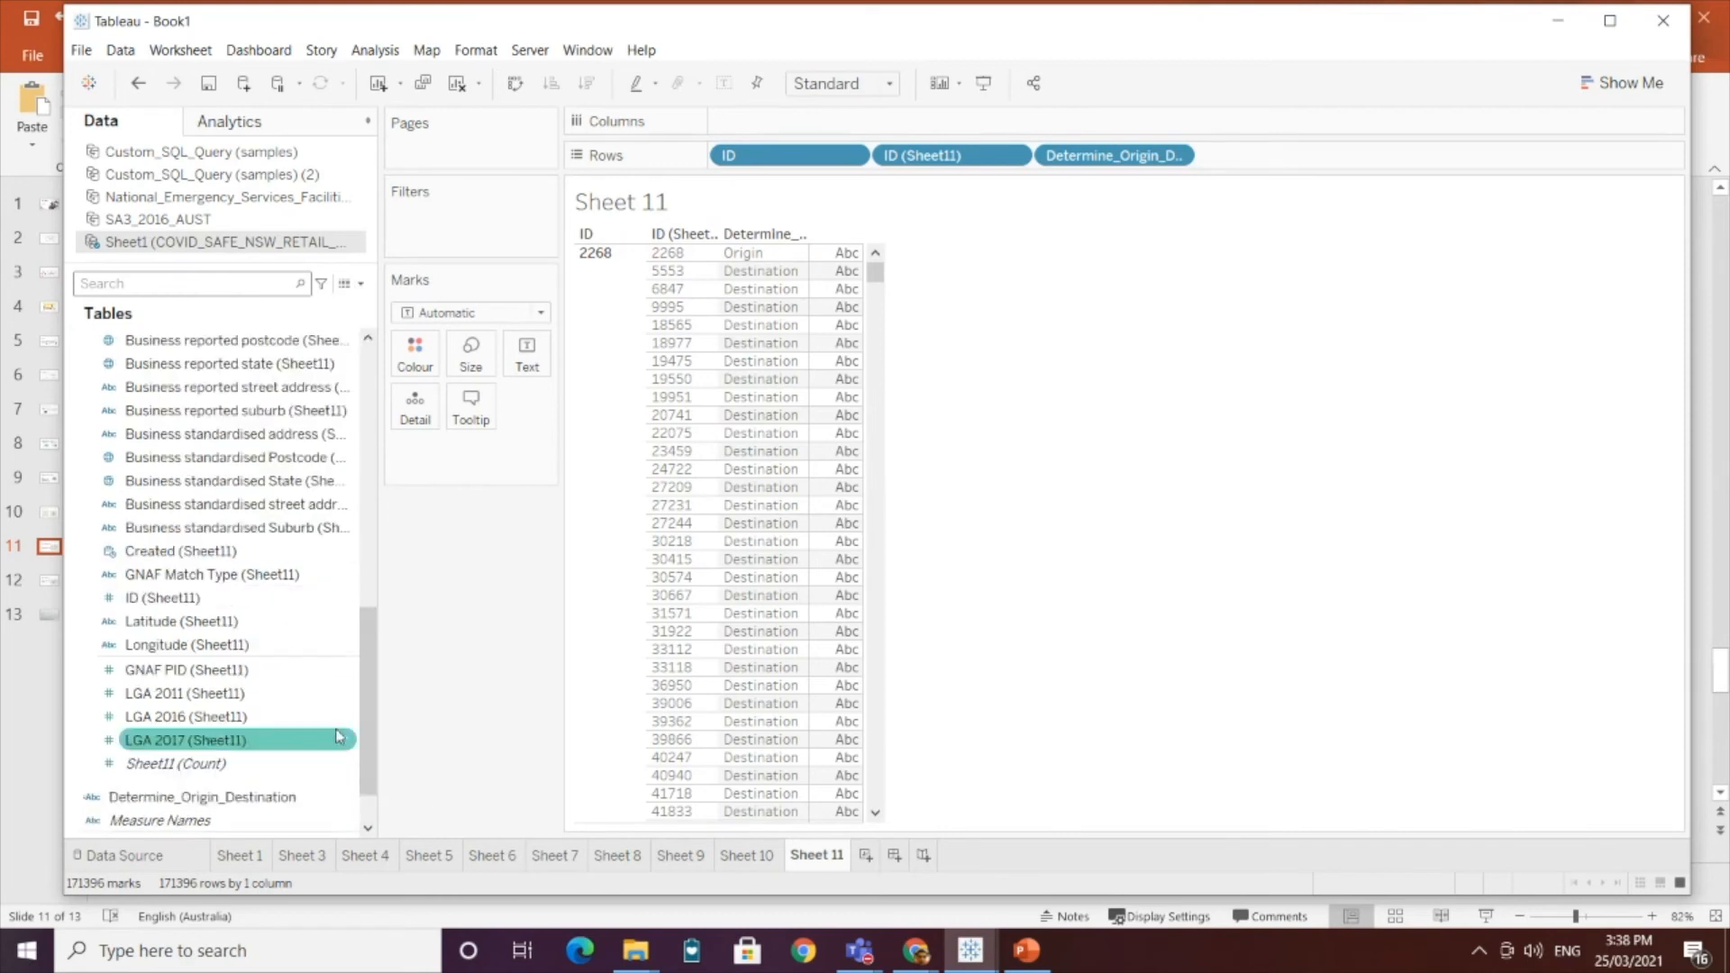
scroll(345, 702, "up", 4)
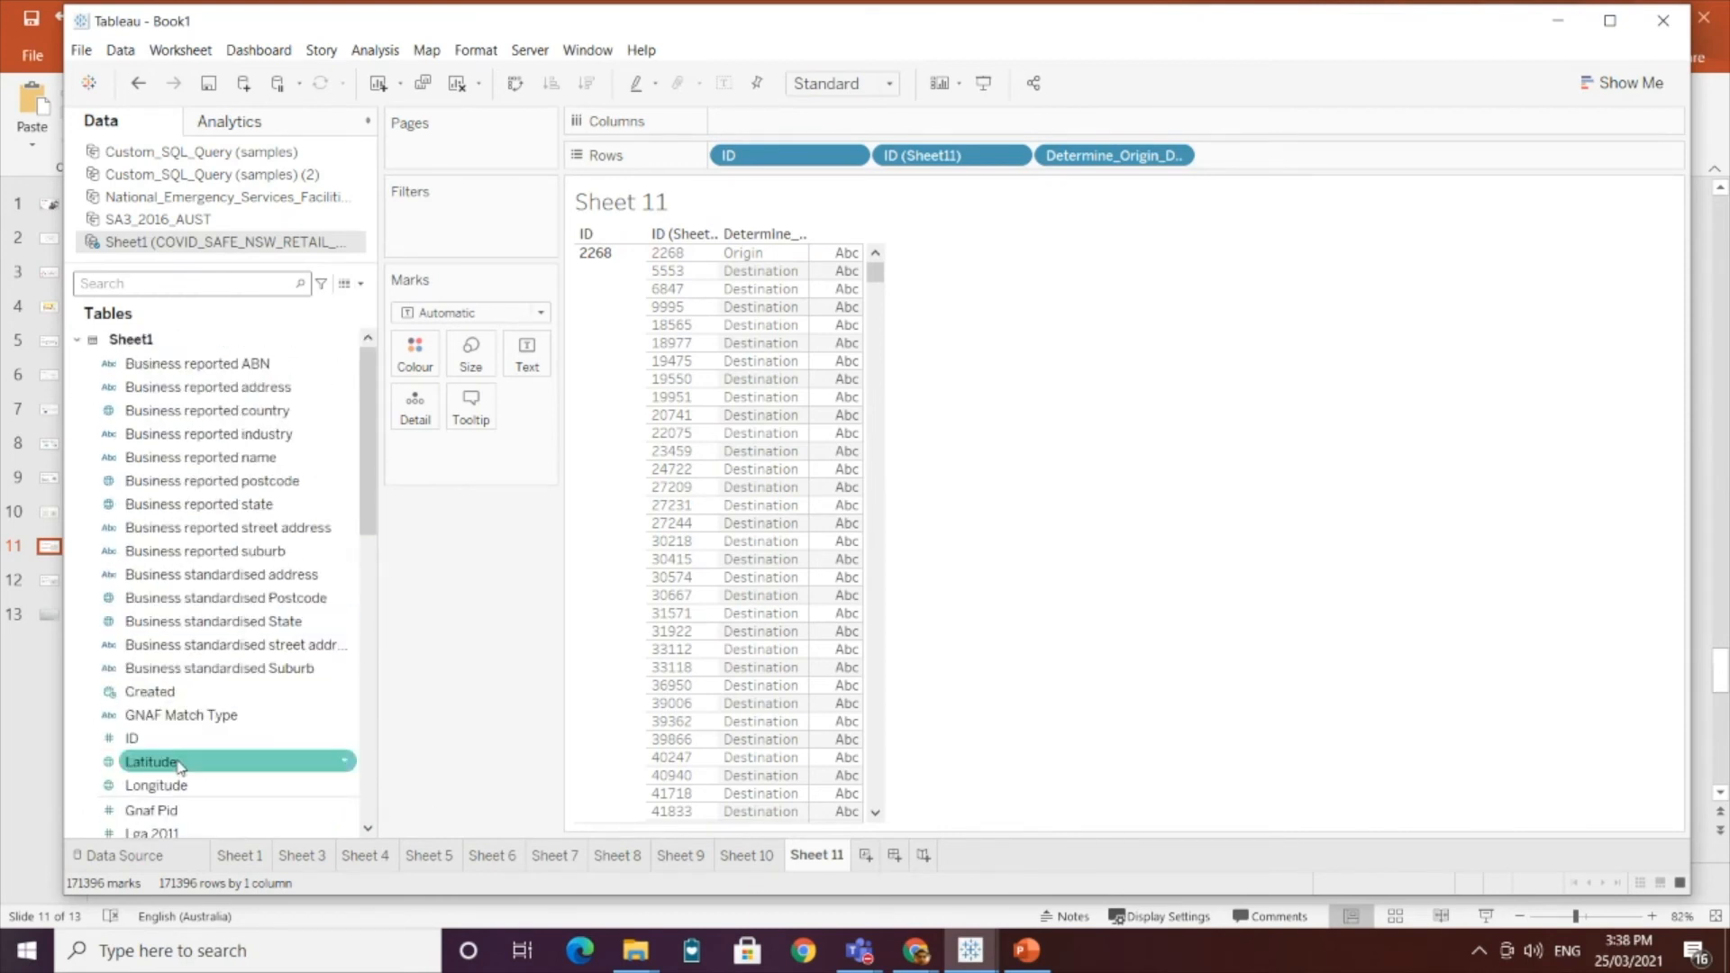
scroll(192, 780, "down", 1)
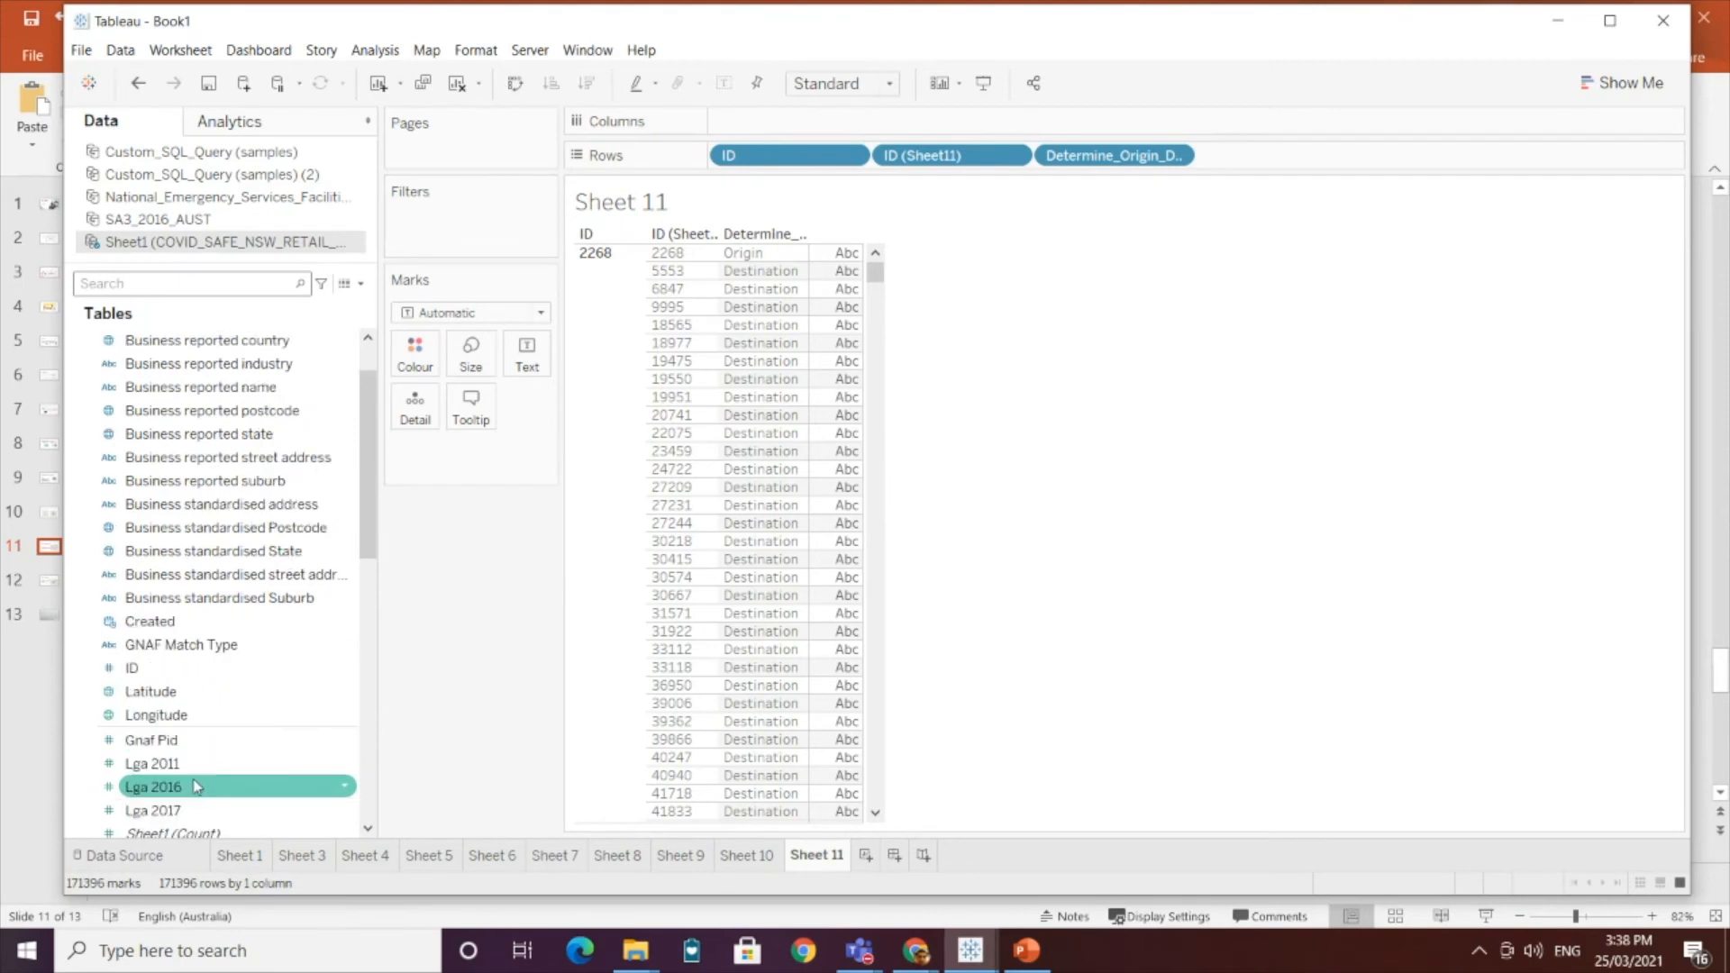
Step: Change the data type of Latitude (Sheet11) and Longitude (Sheet11) to Number (decimal)
scroll(193, 721, "down", 8)
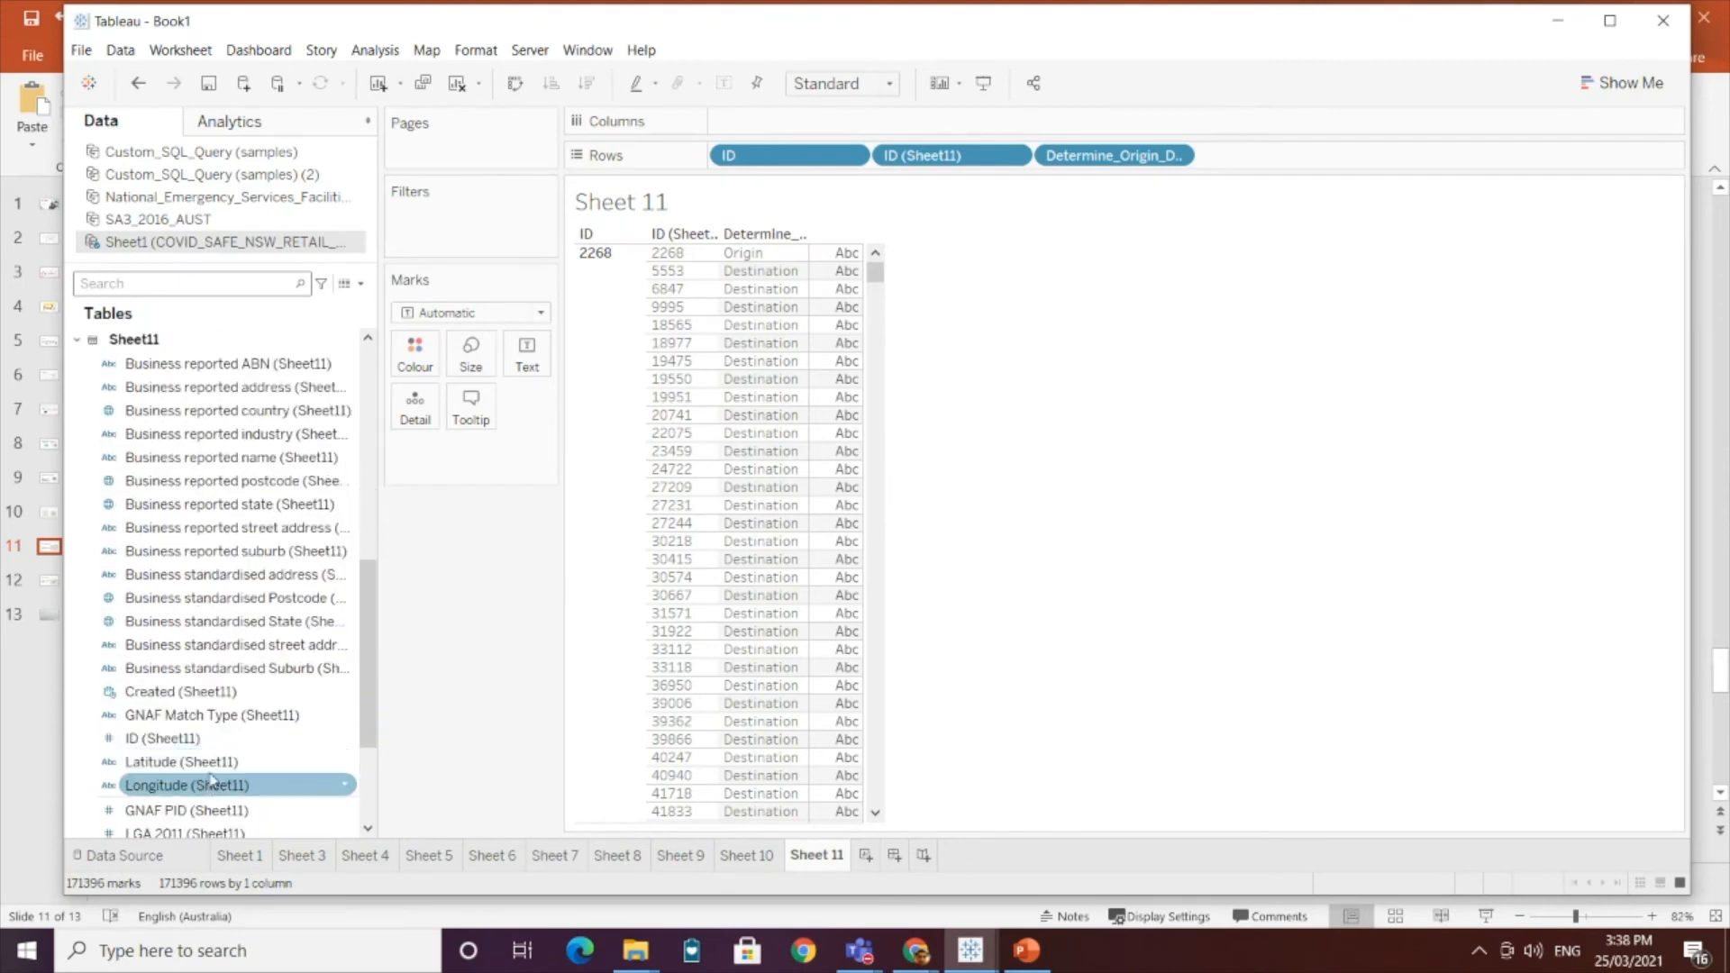
left_click(210, 766)
right_click(210, 768)
mouse_move(333, 590)
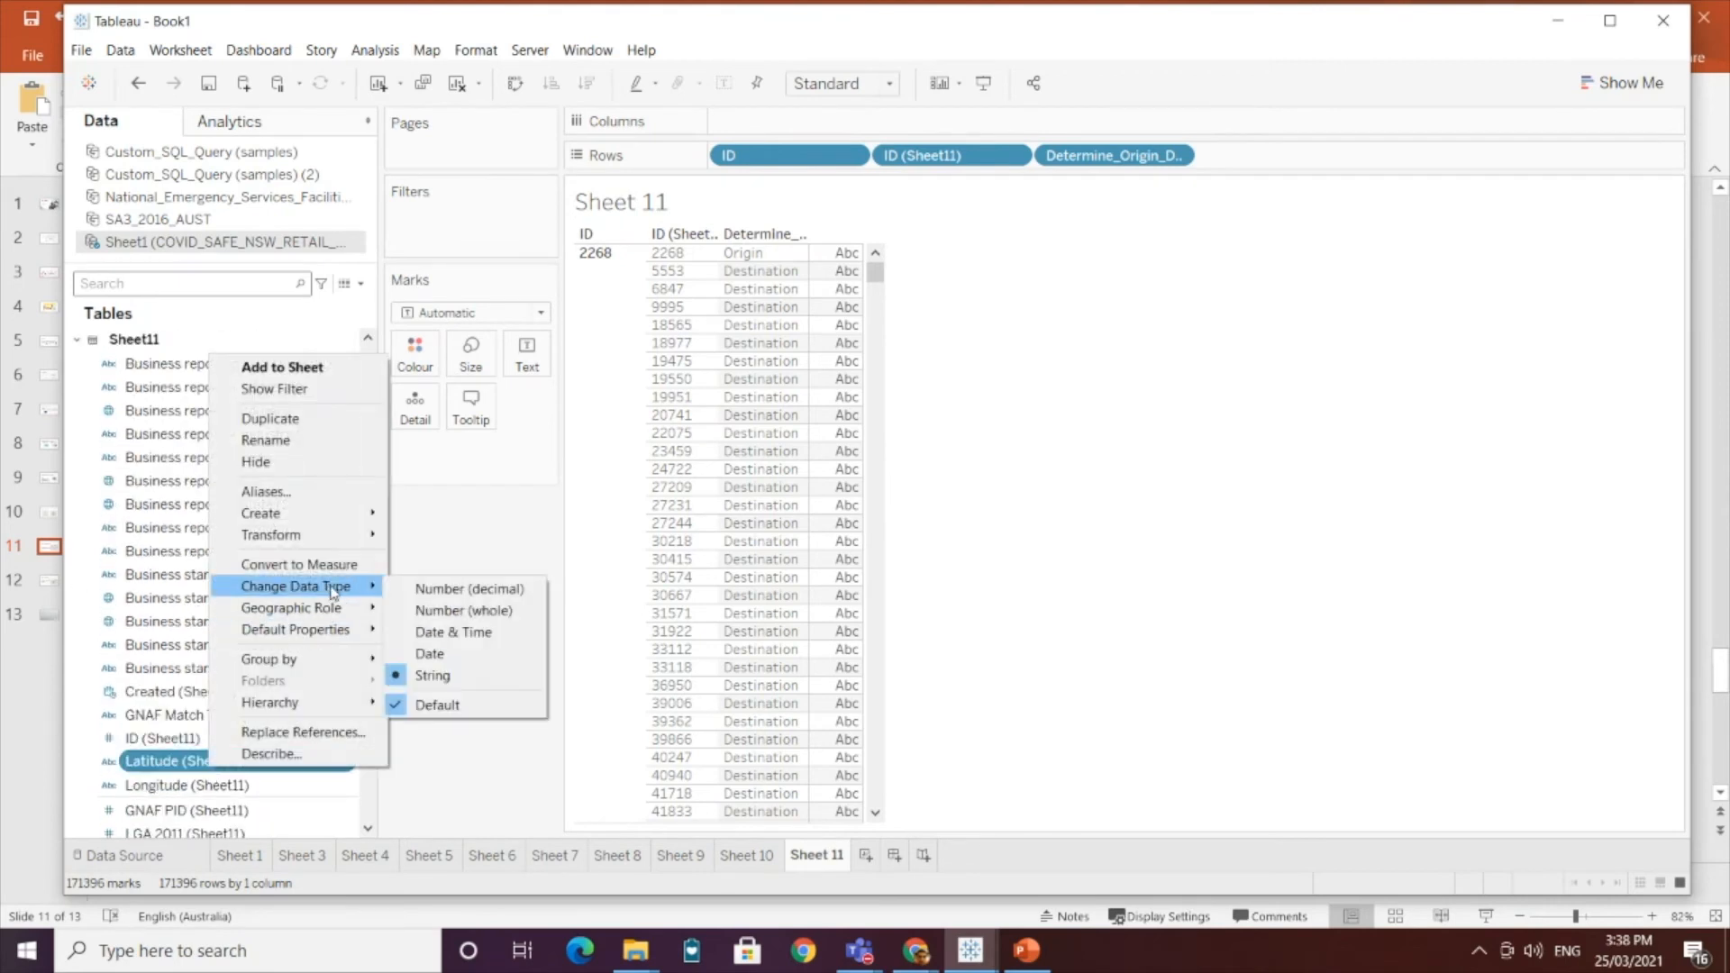
left_click(419, 590)
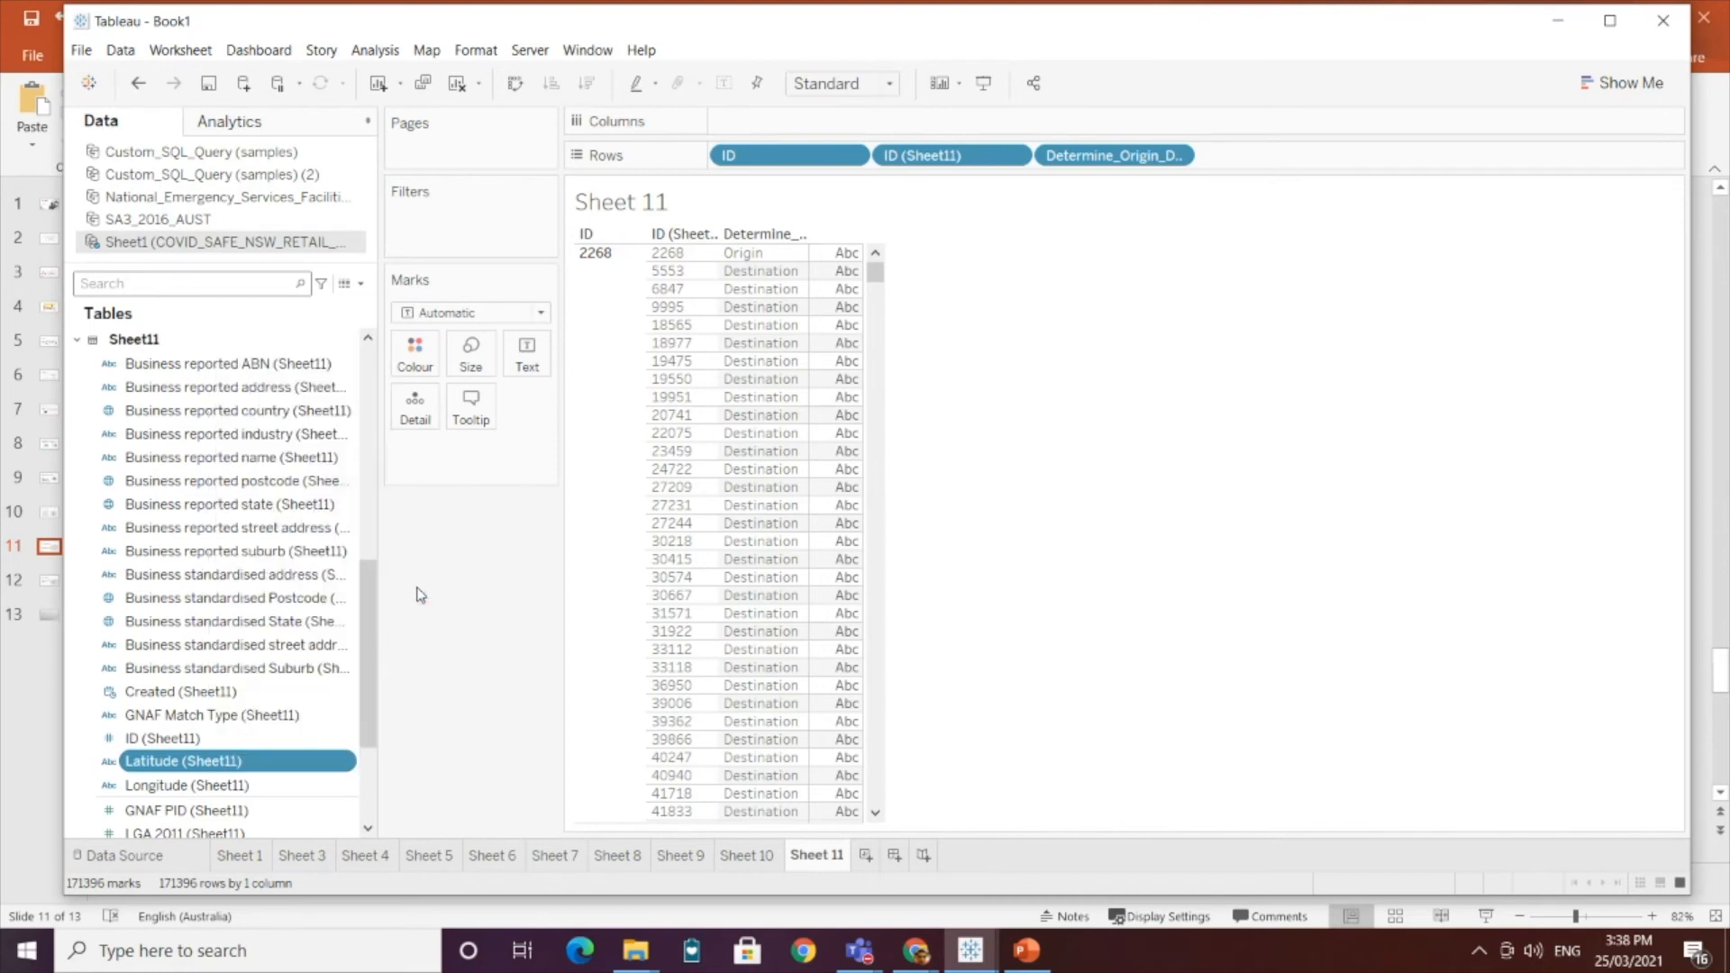
right_click(216, 790)
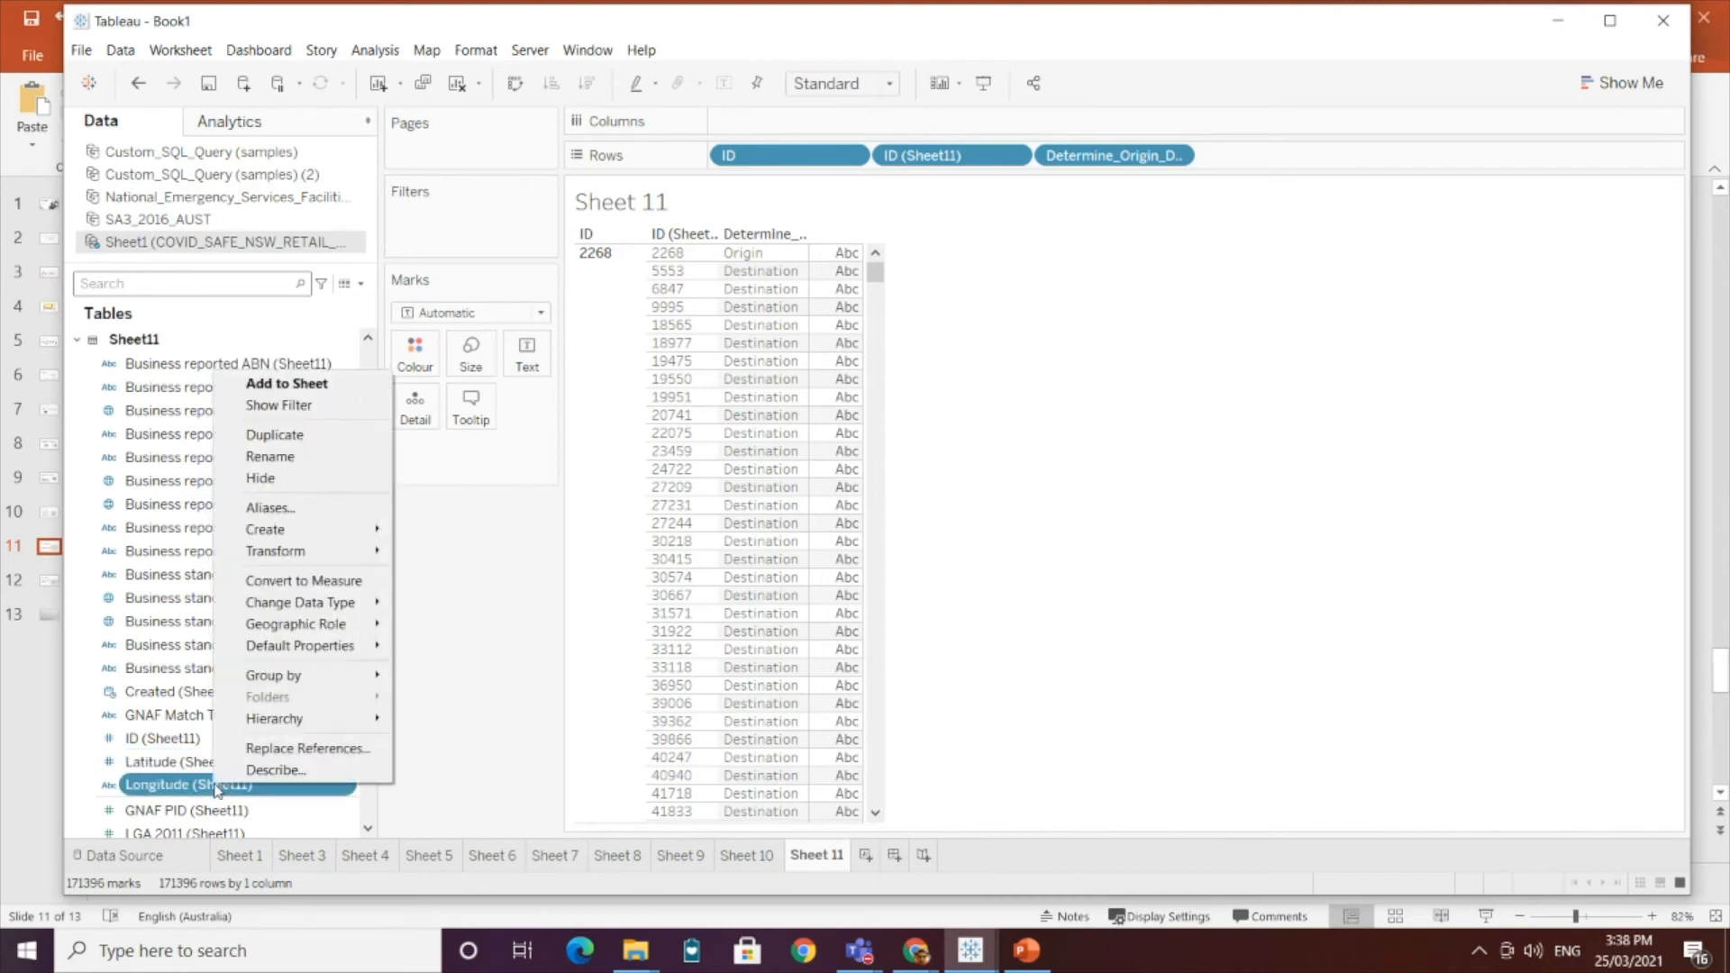
mouse_move(335, 601)
left_click(432, 614)
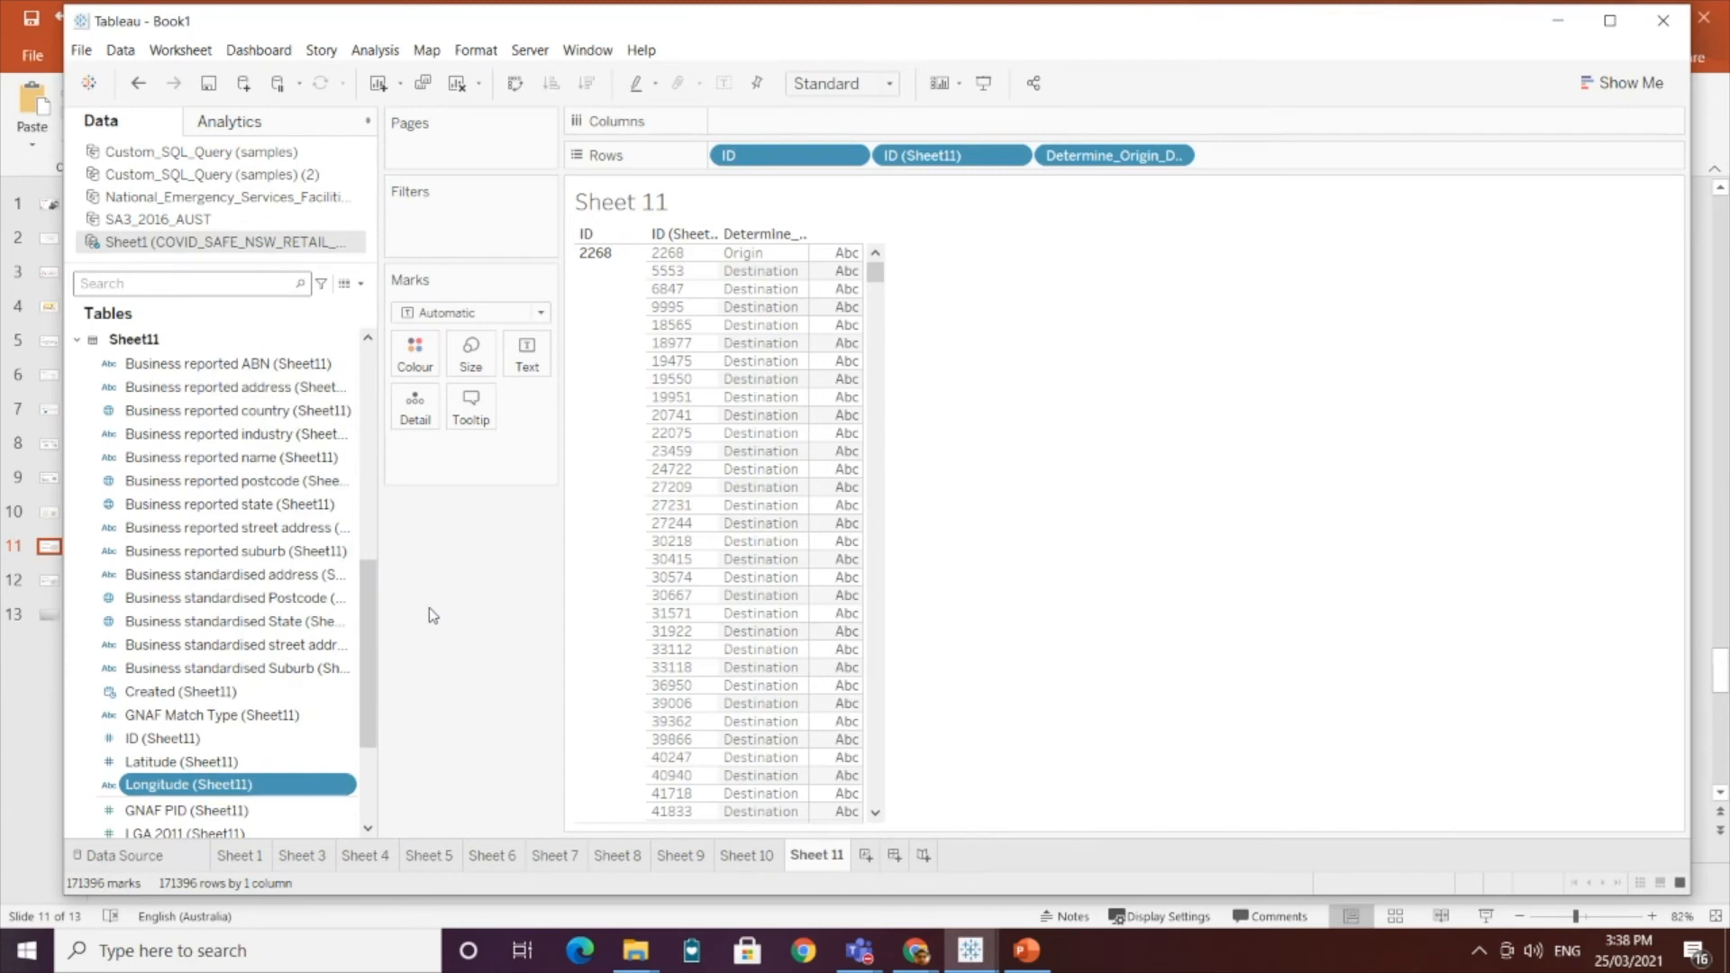
Step: Assign the Latitude geographic role to Latitude (Sheet11) and the Longitude role to Longitude (Sheet11)
right_click(219, 771)
right_click(206, 787)
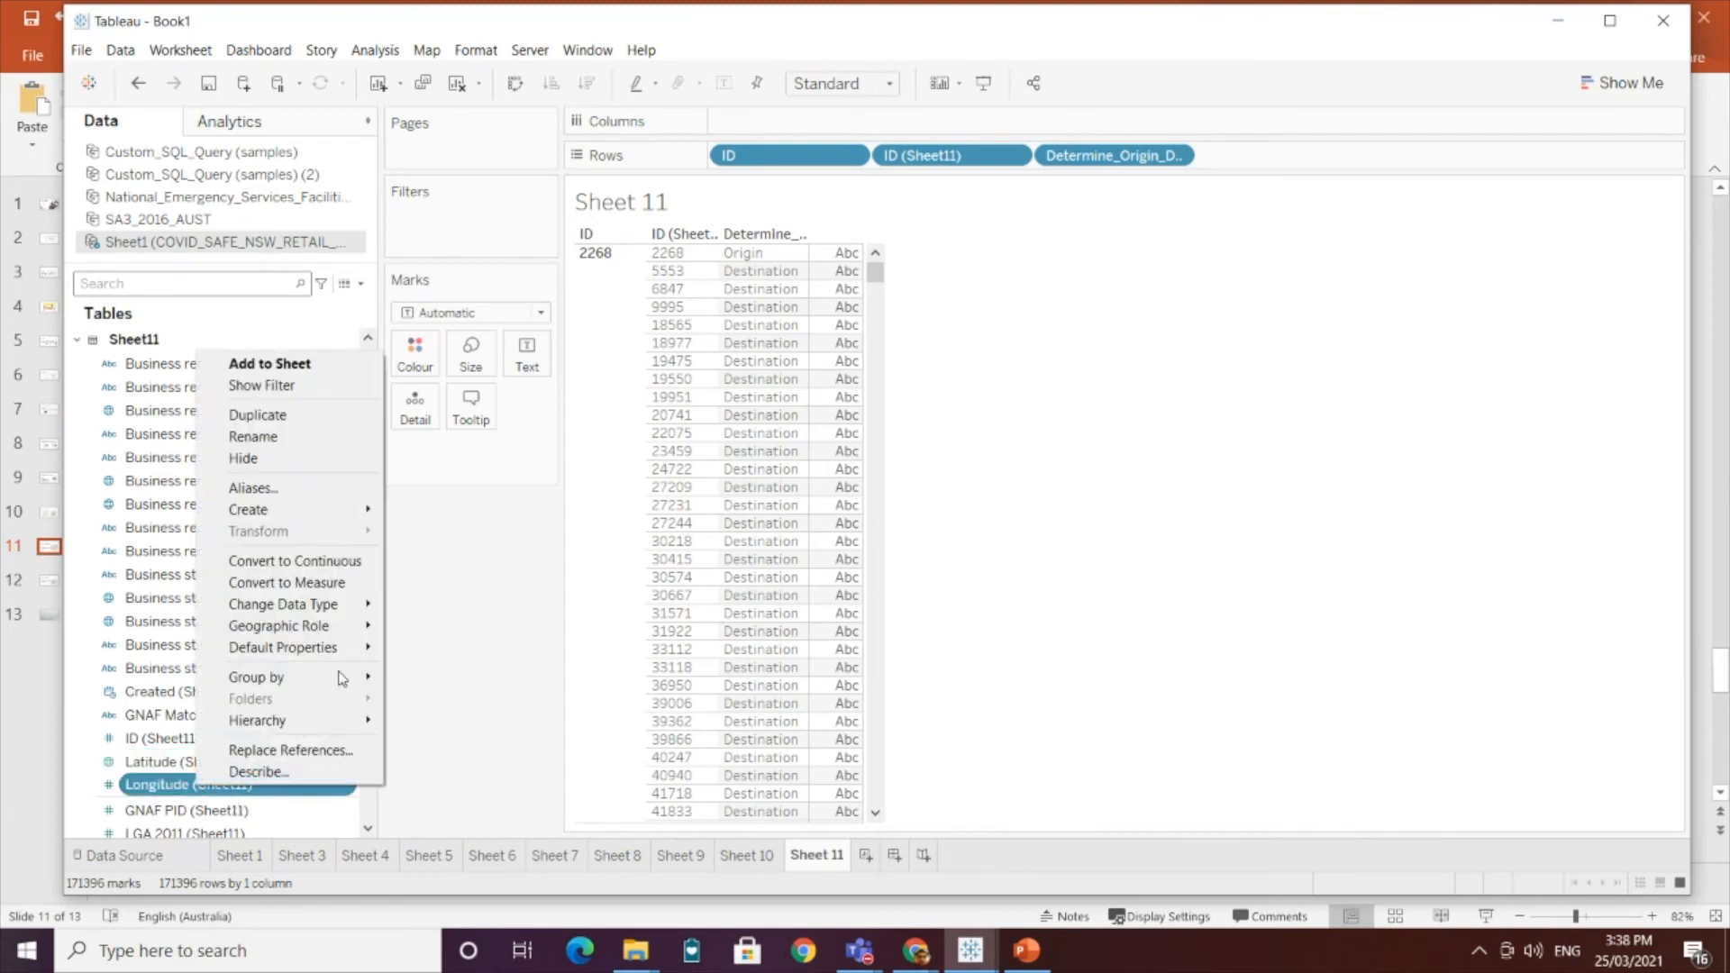
mouse_move(349, 647)
mouse_move(350, 605)
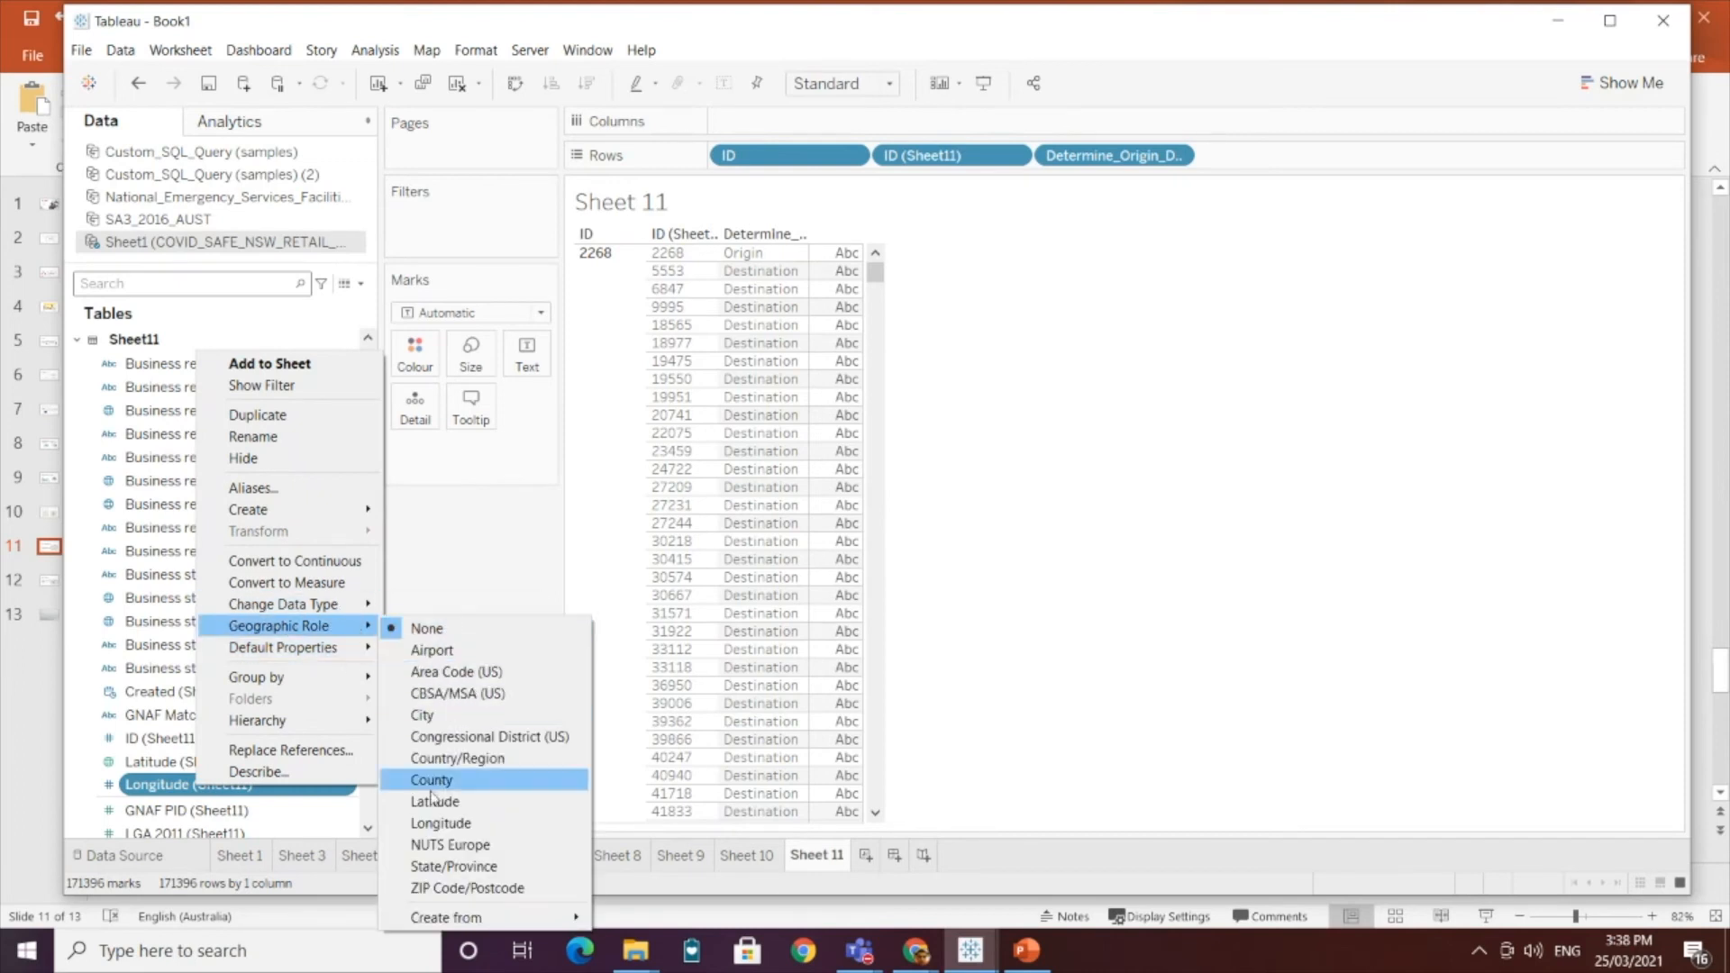
left_click(439, 824)
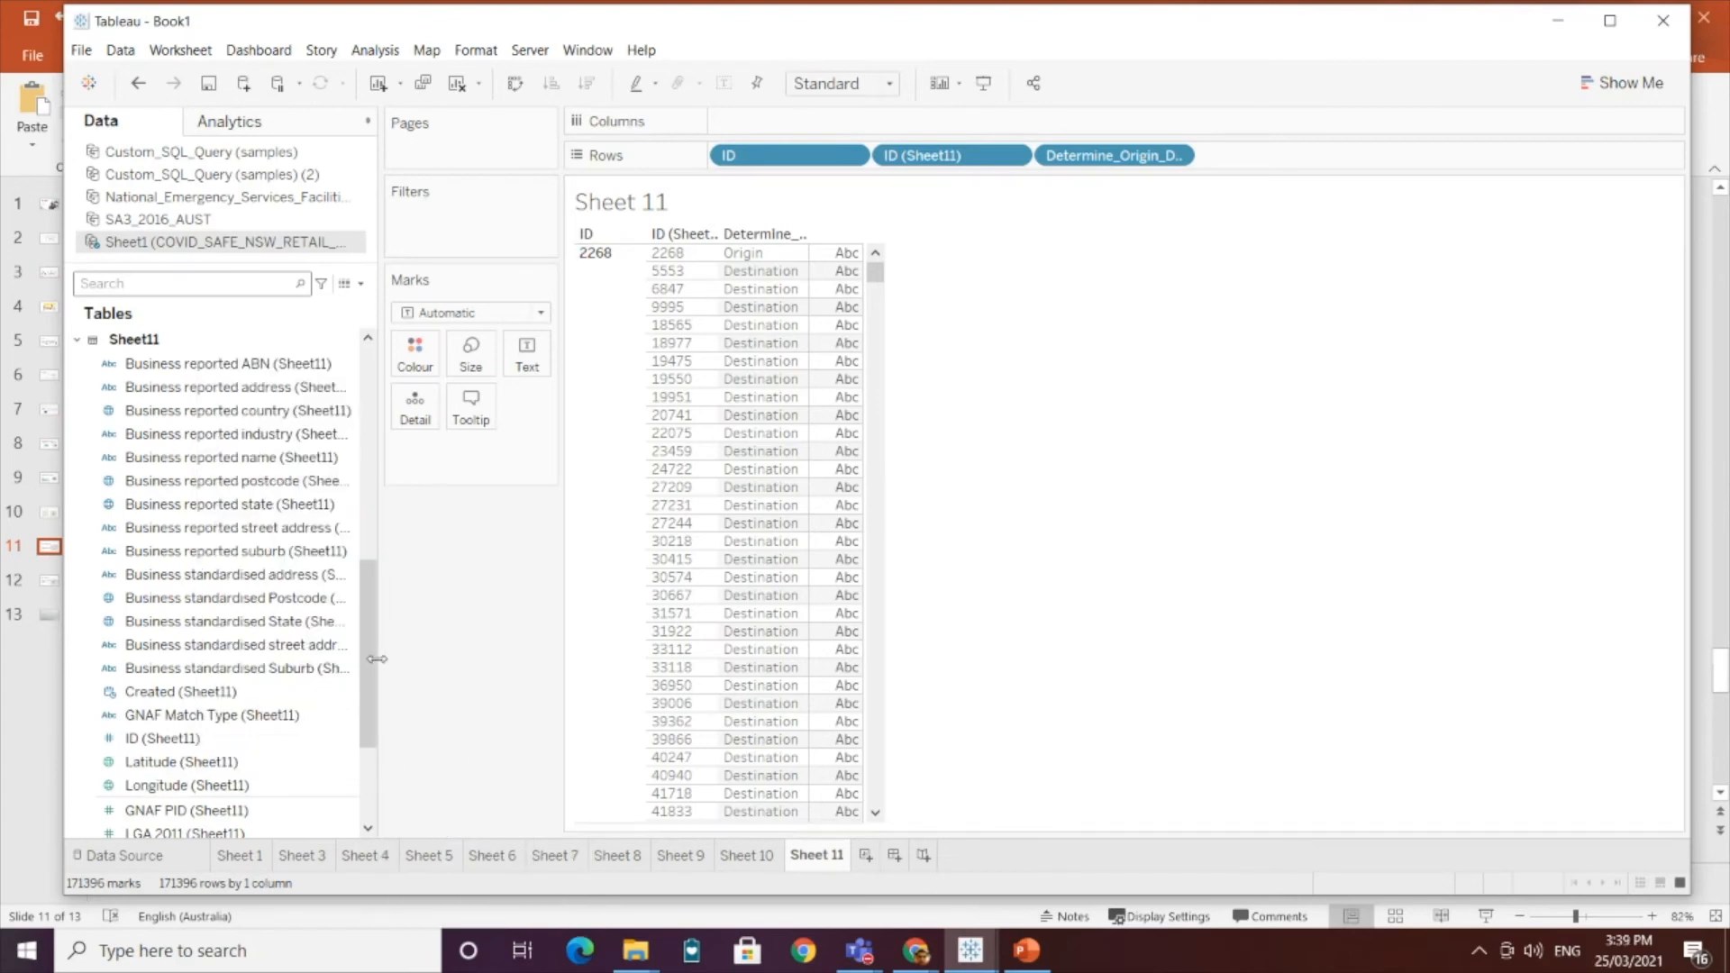
Step: Start a new calculated field with the formula MAKEPOINT([Latitude],[Longitude])
left_click_drag(376, 659, 370, 503)
left_click(357, 284)
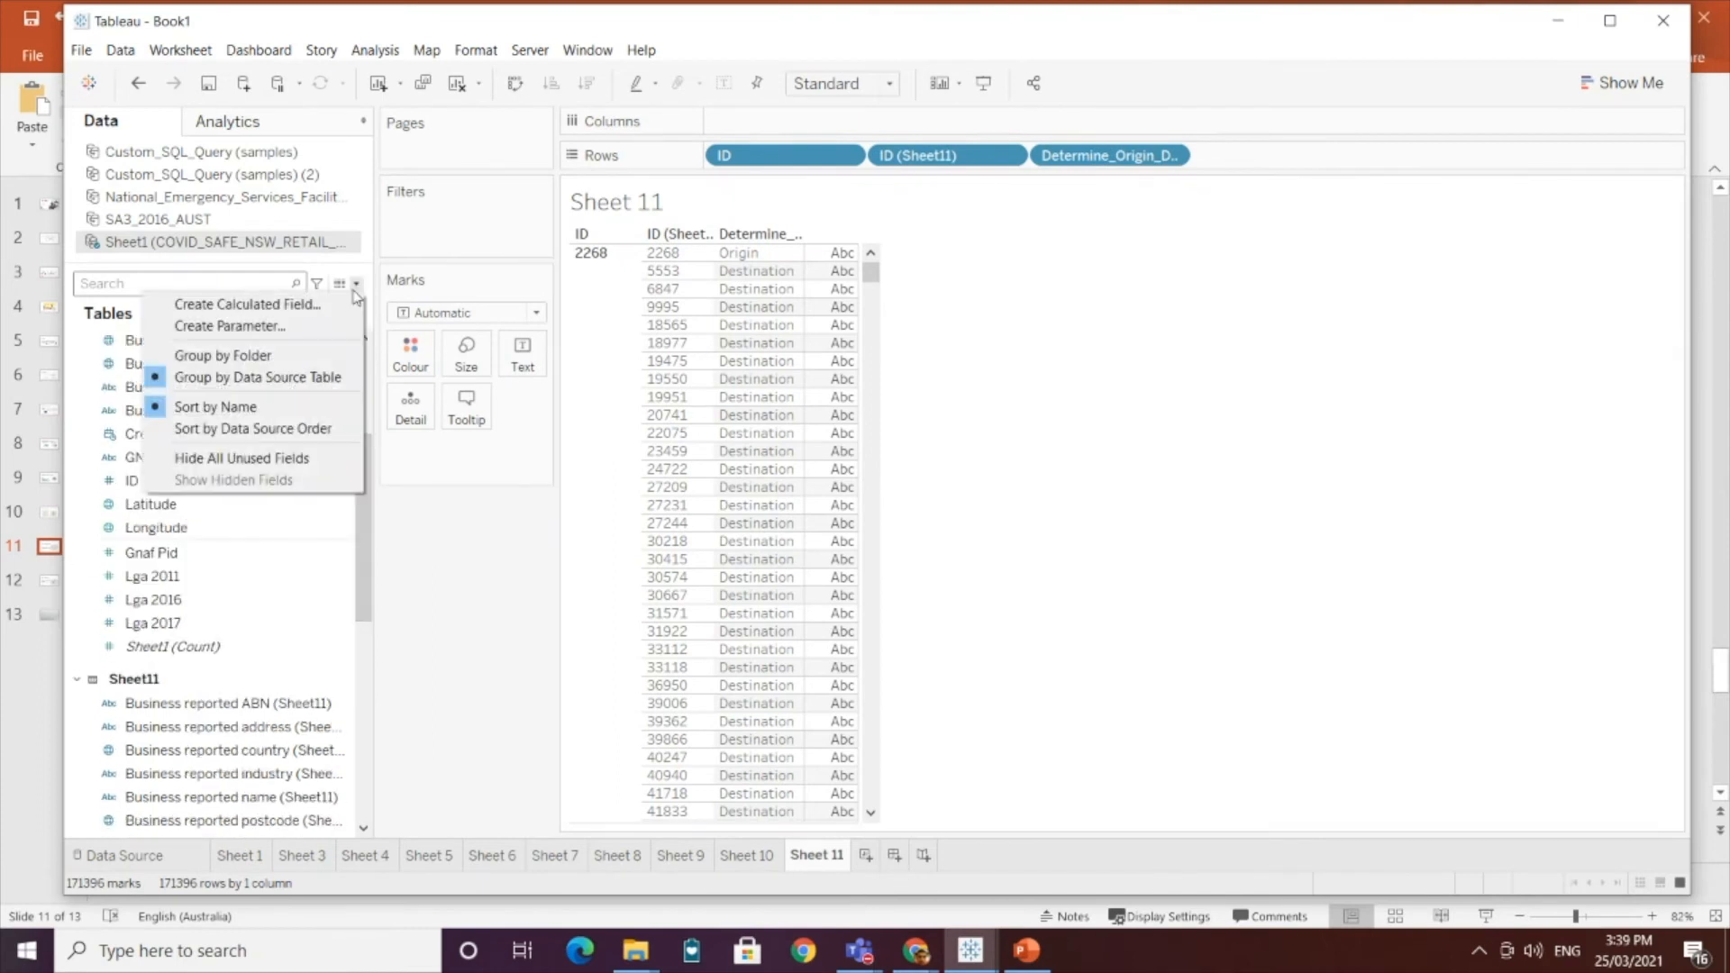
left_click(234, 301)
type("MAKE")
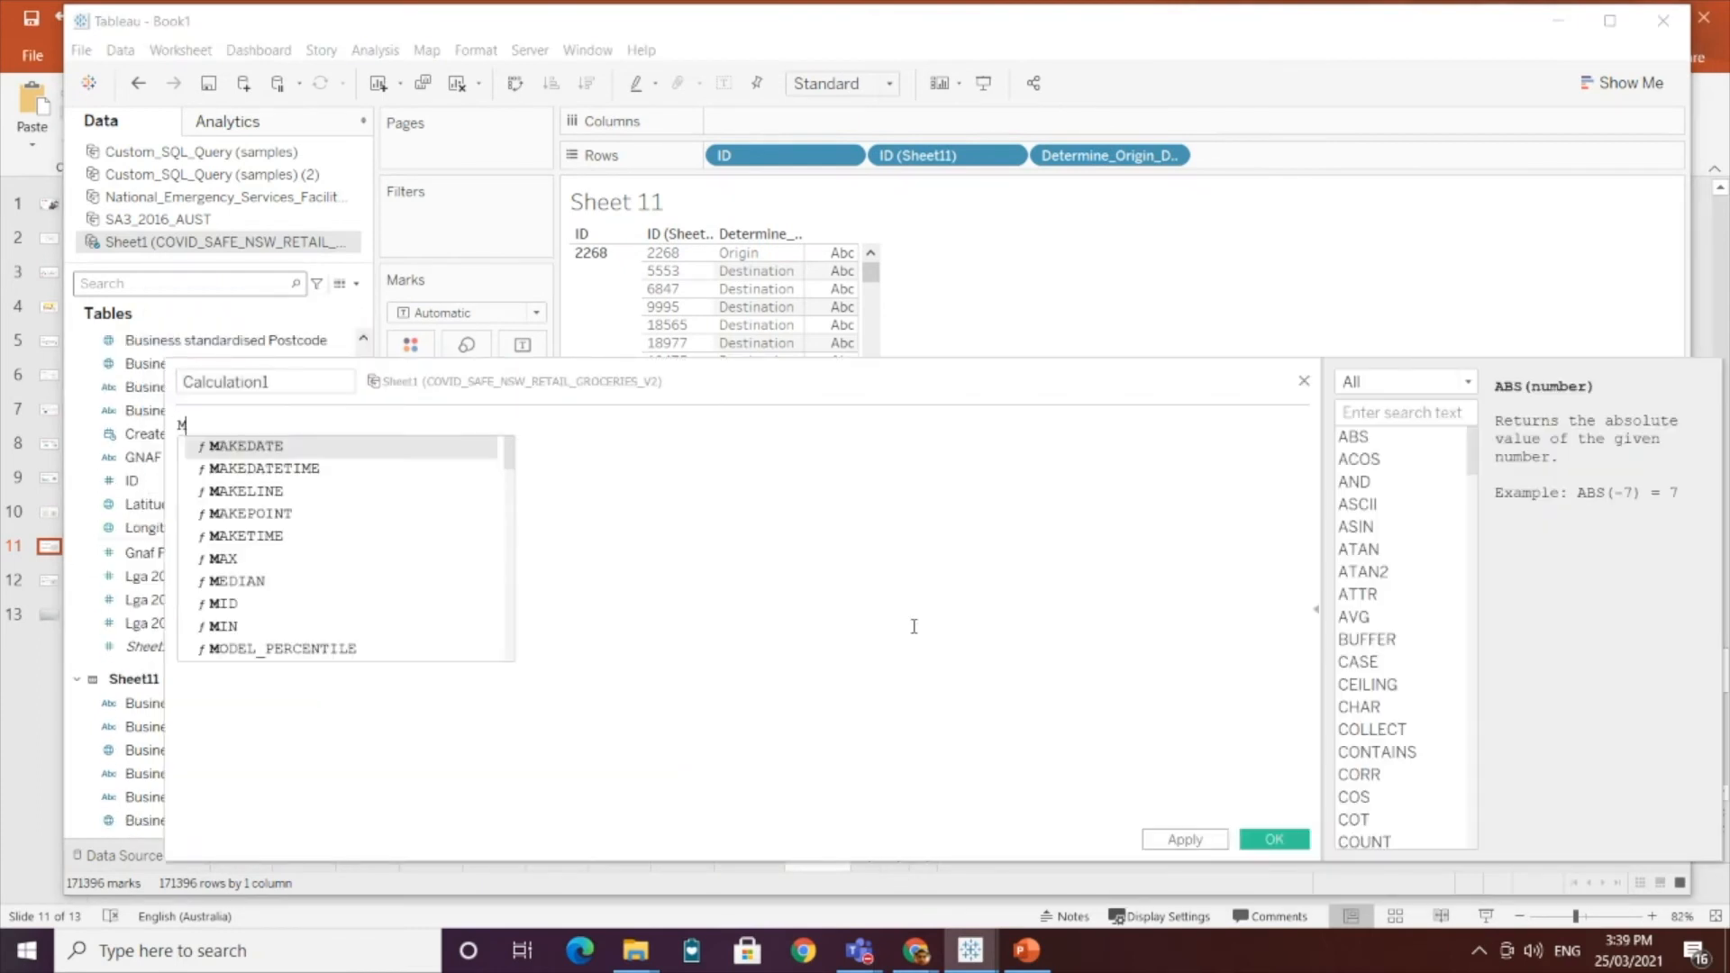
key("Down")
key("Down")
key("Down")
key("Return")
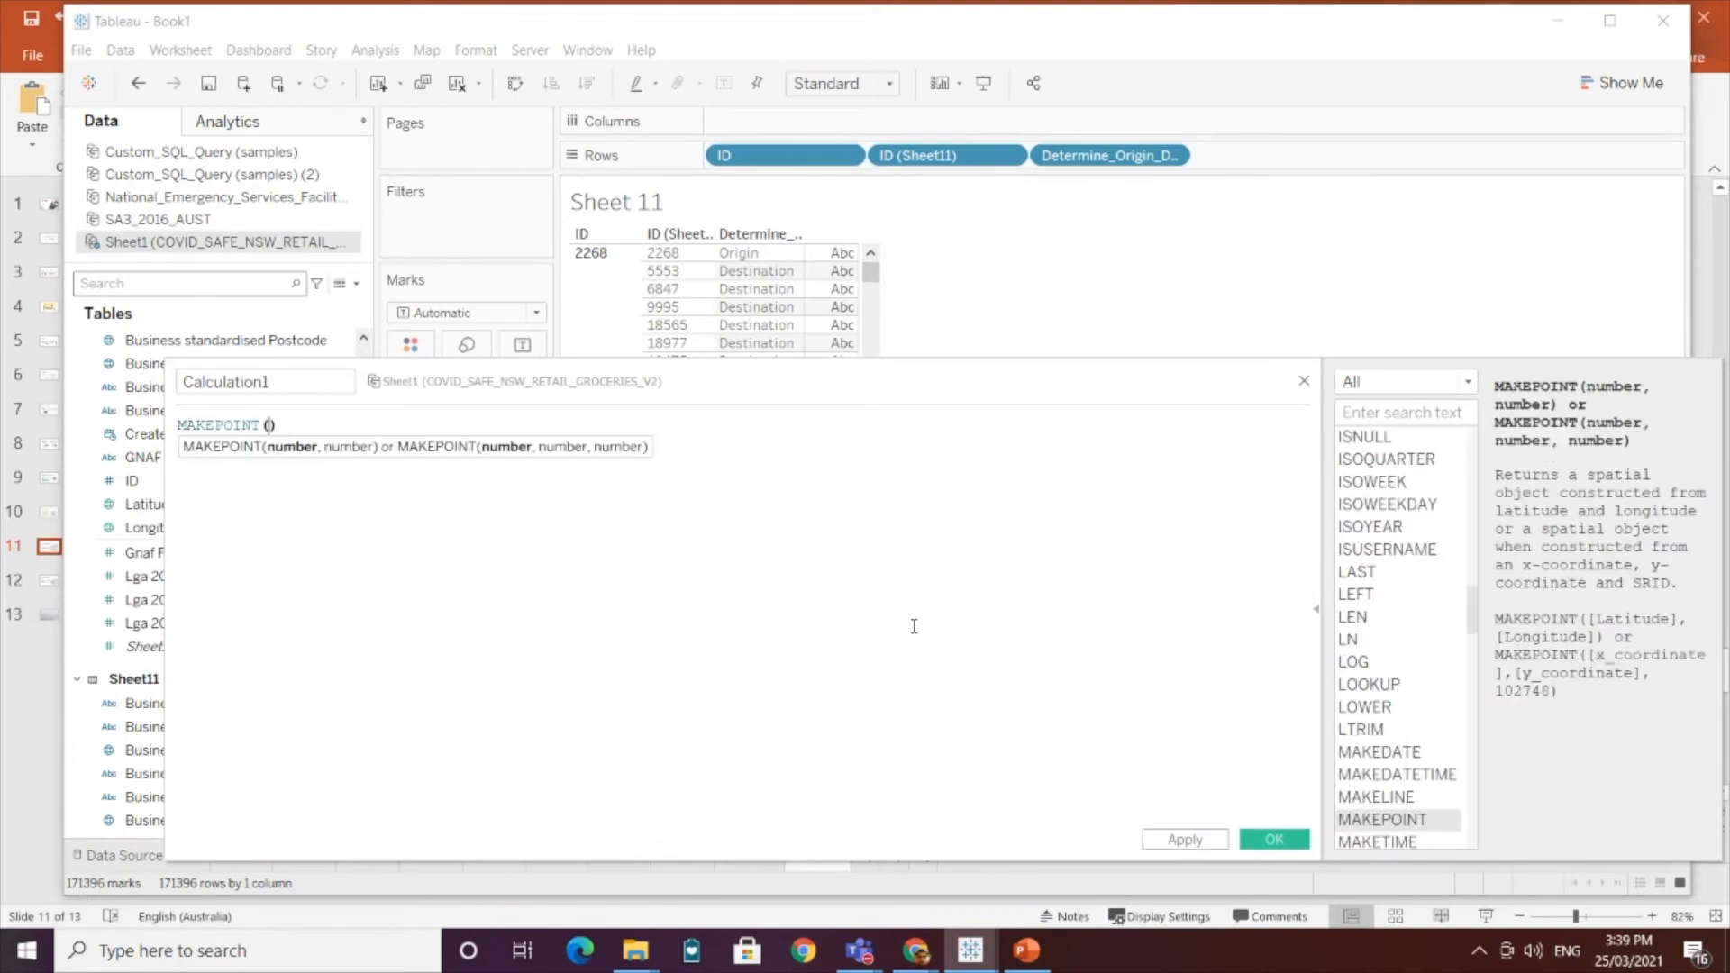
type("[lat")
key("Return")
type(",[long")
key("Return")
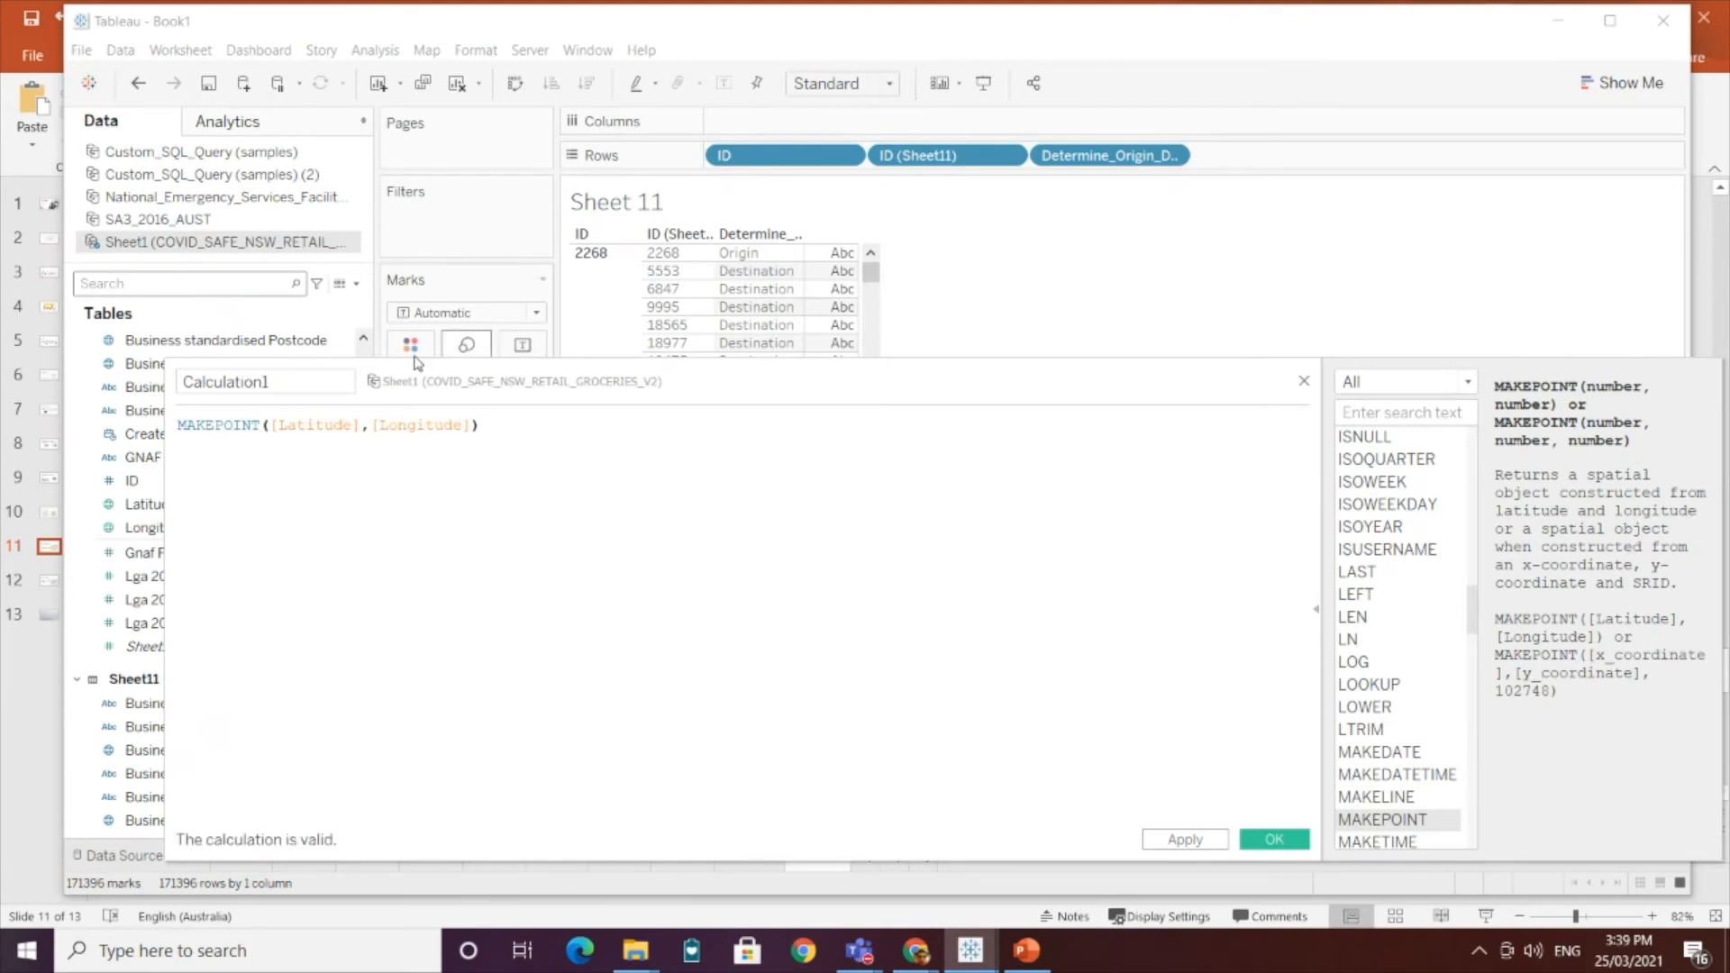
Step: Name the calculated field Origin_Point and save it
left_click_drag(333, 382, 83, 321)
type("Origin_Point")
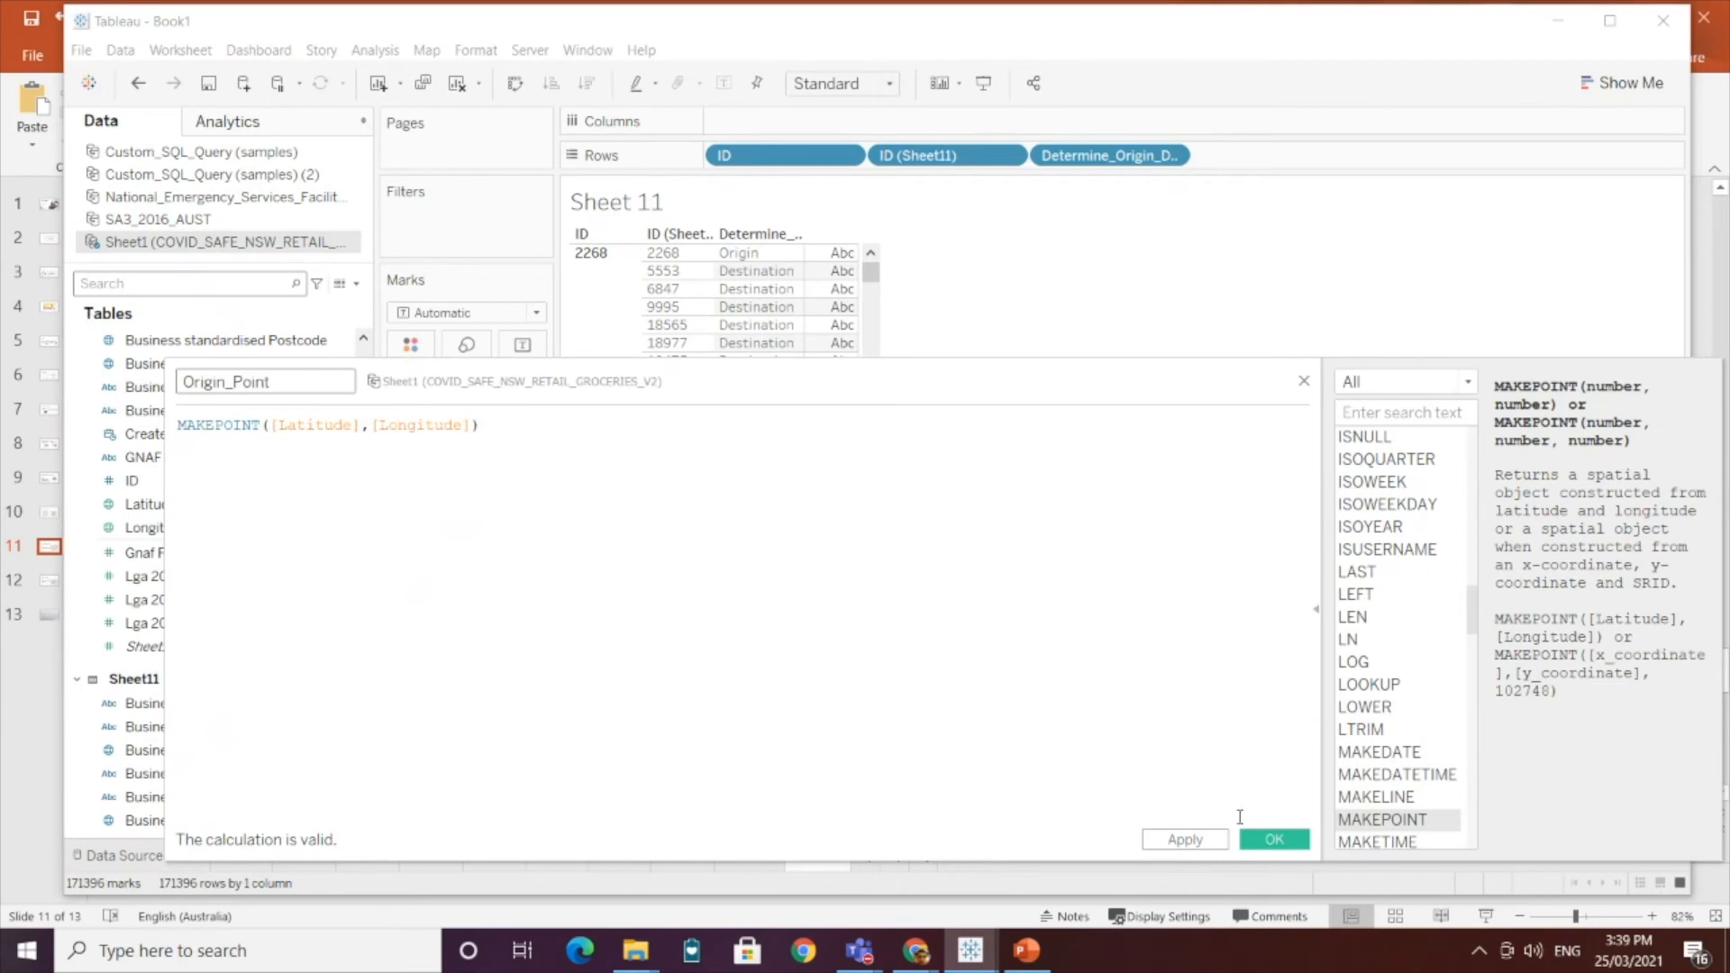
left_click(1180, 838)
left_click(1274, 839)
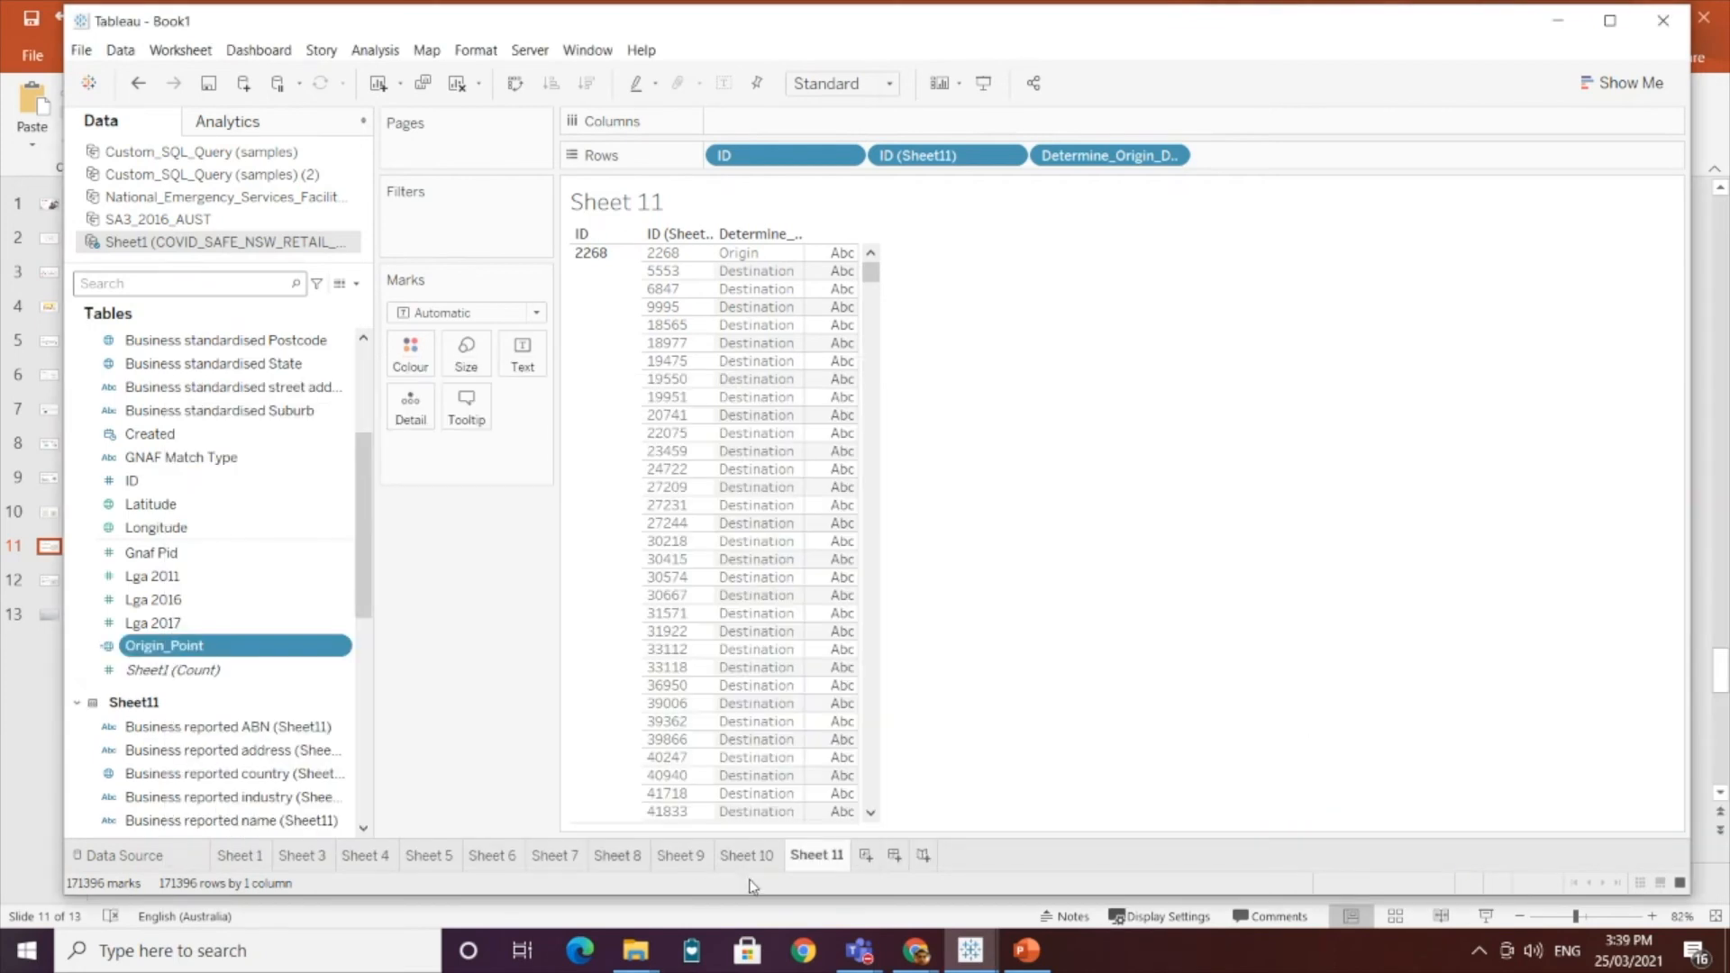
Step: Create a new worksheet and map the business locations with the original table's Latitude and Longitude fields
left_click(866, 855)
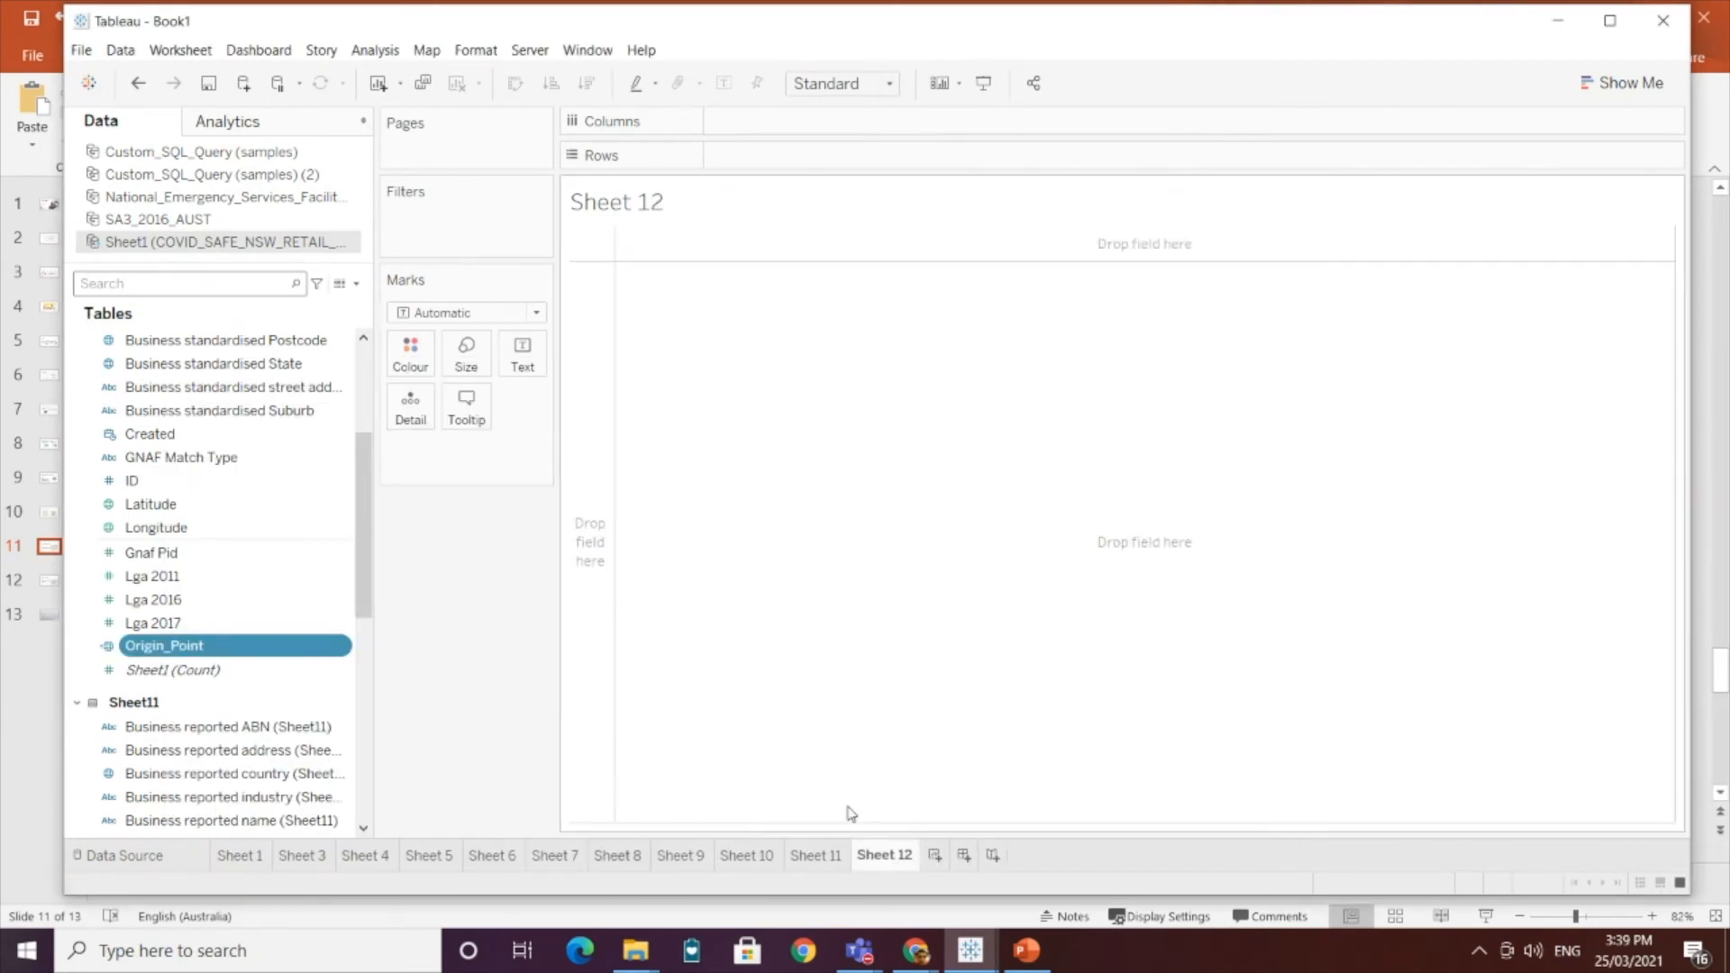
left_click(291, 504)
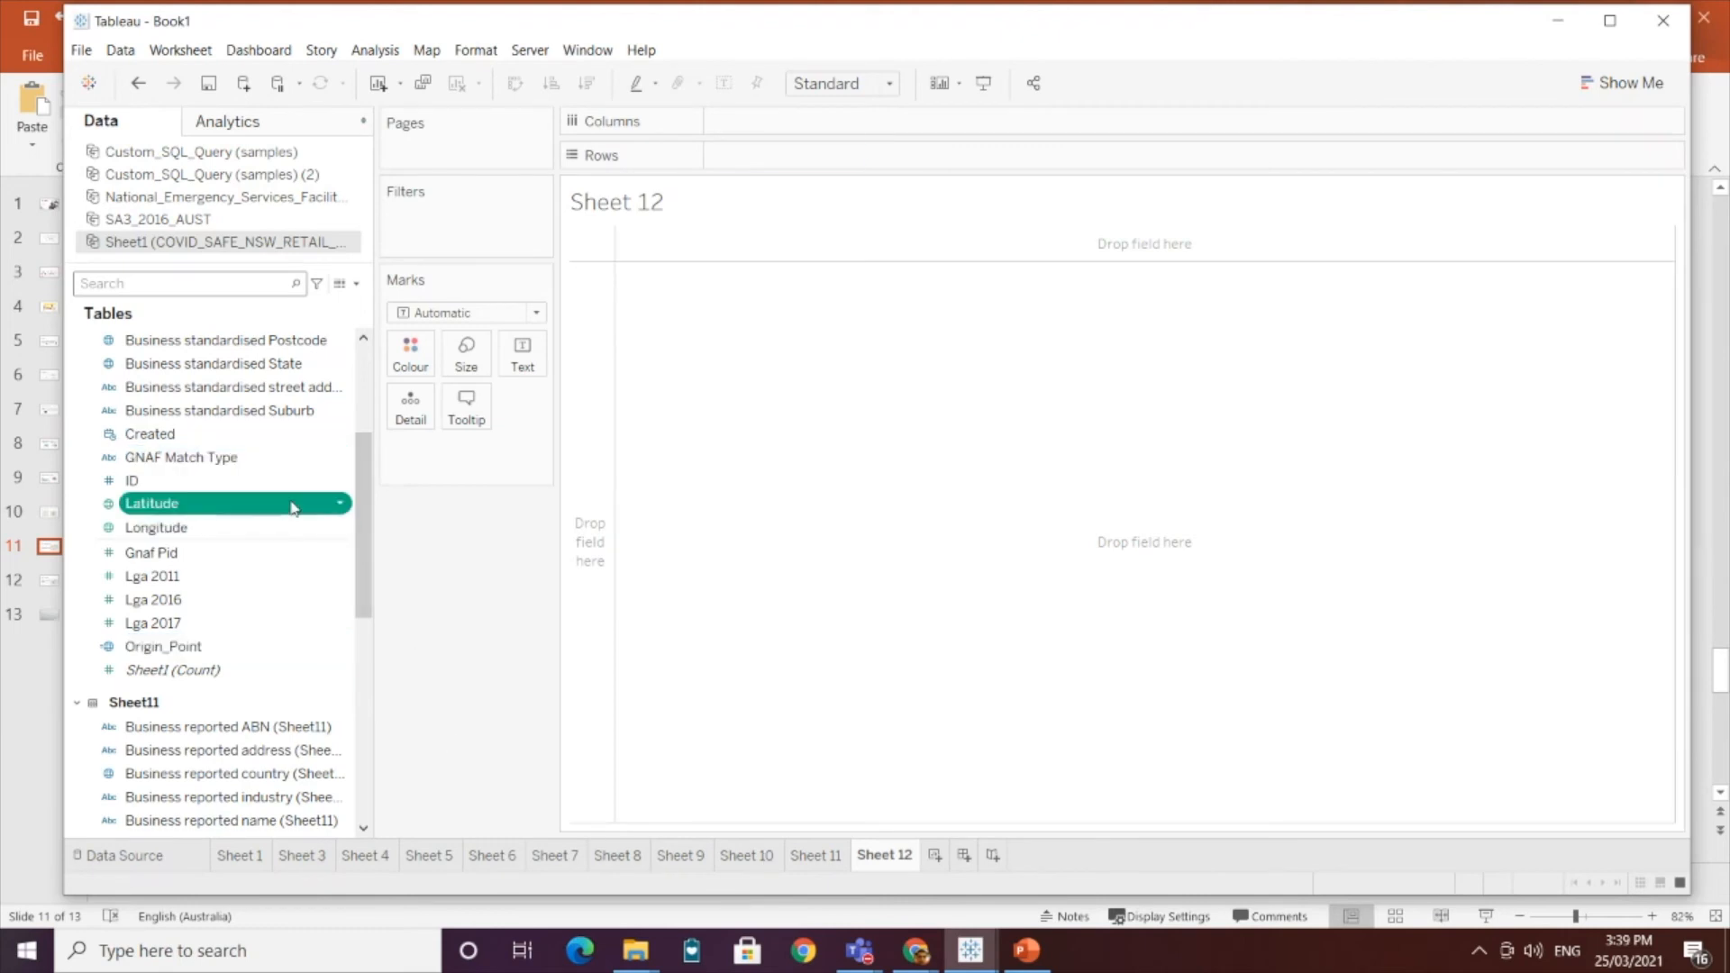
double_click(291, 504)
left_click(293, 527)
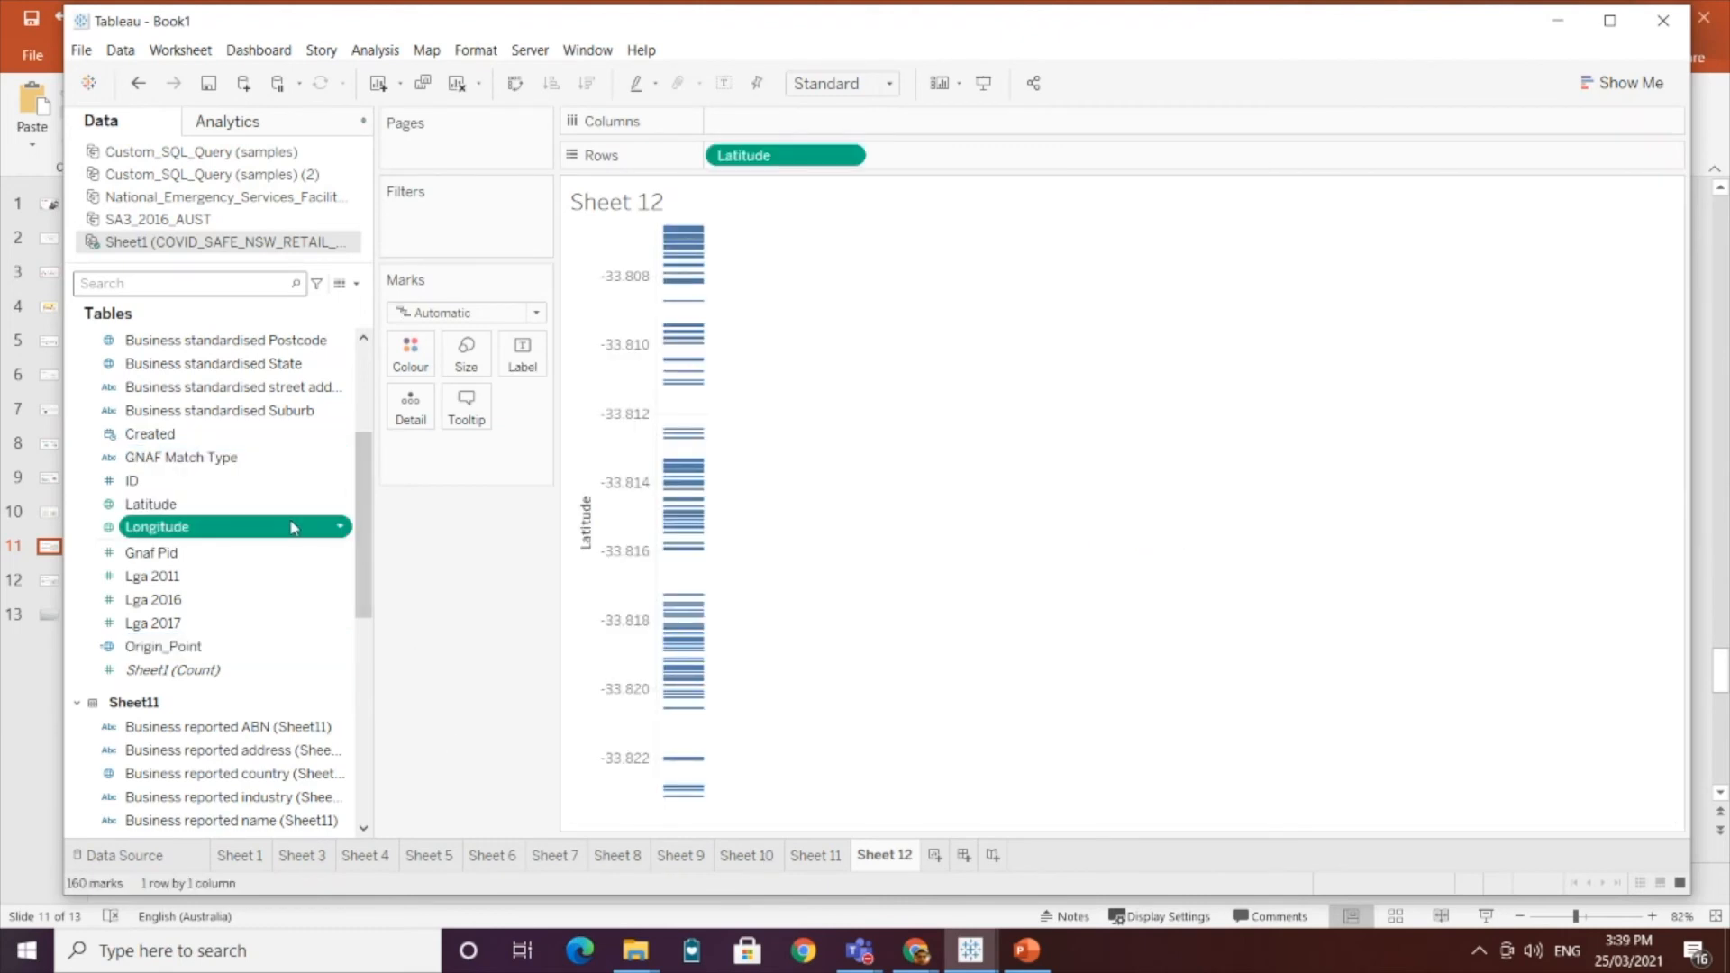
double_click(292, 527)
left_click(255, 504)
left_click(257, 530)
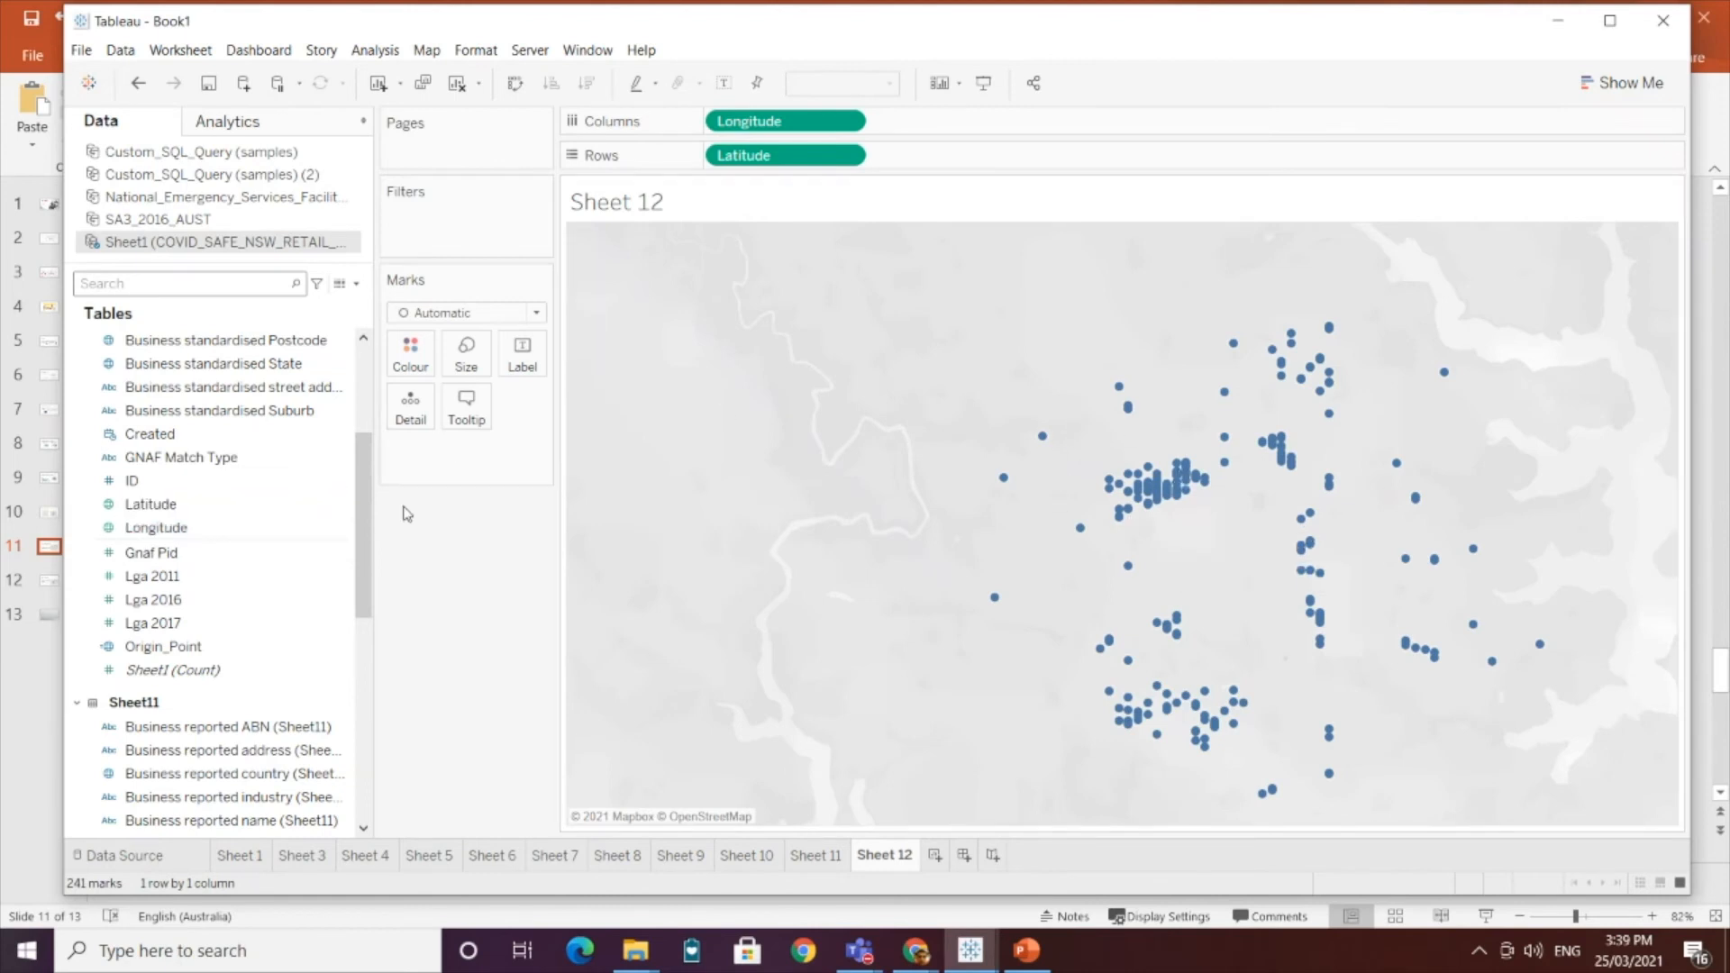
Step: Add the original table's ID to the map's level of detail
left_click(262, 488)
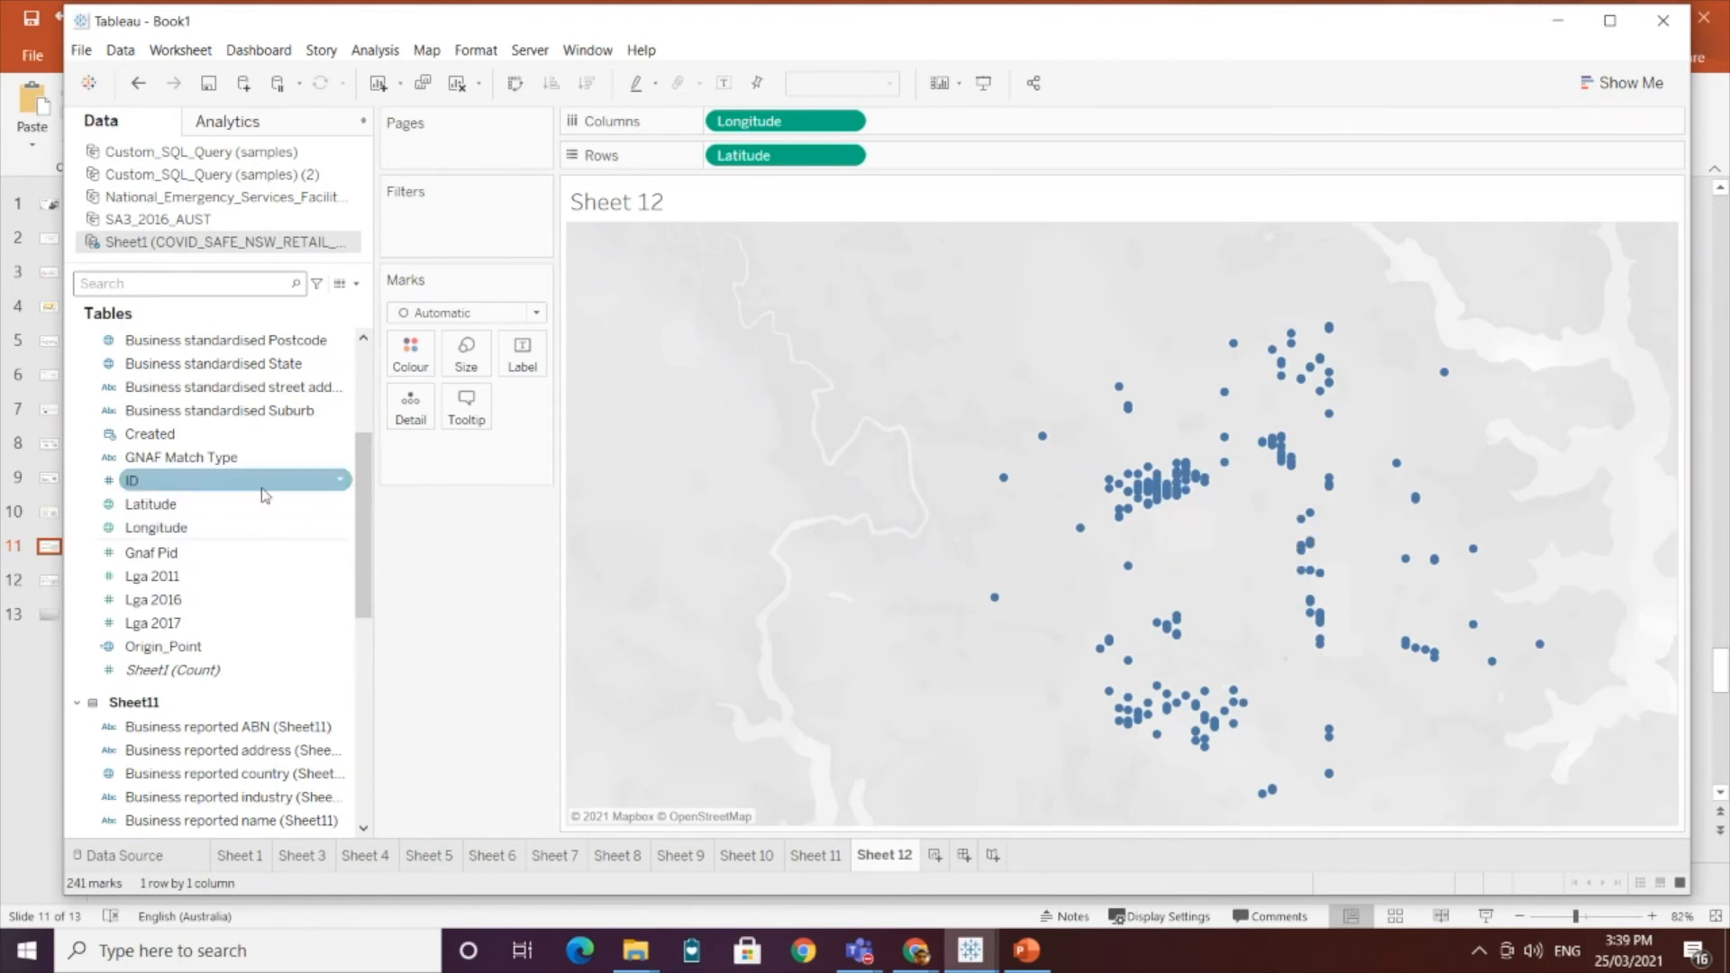
left_click_drag(262, 494, 420, 417)
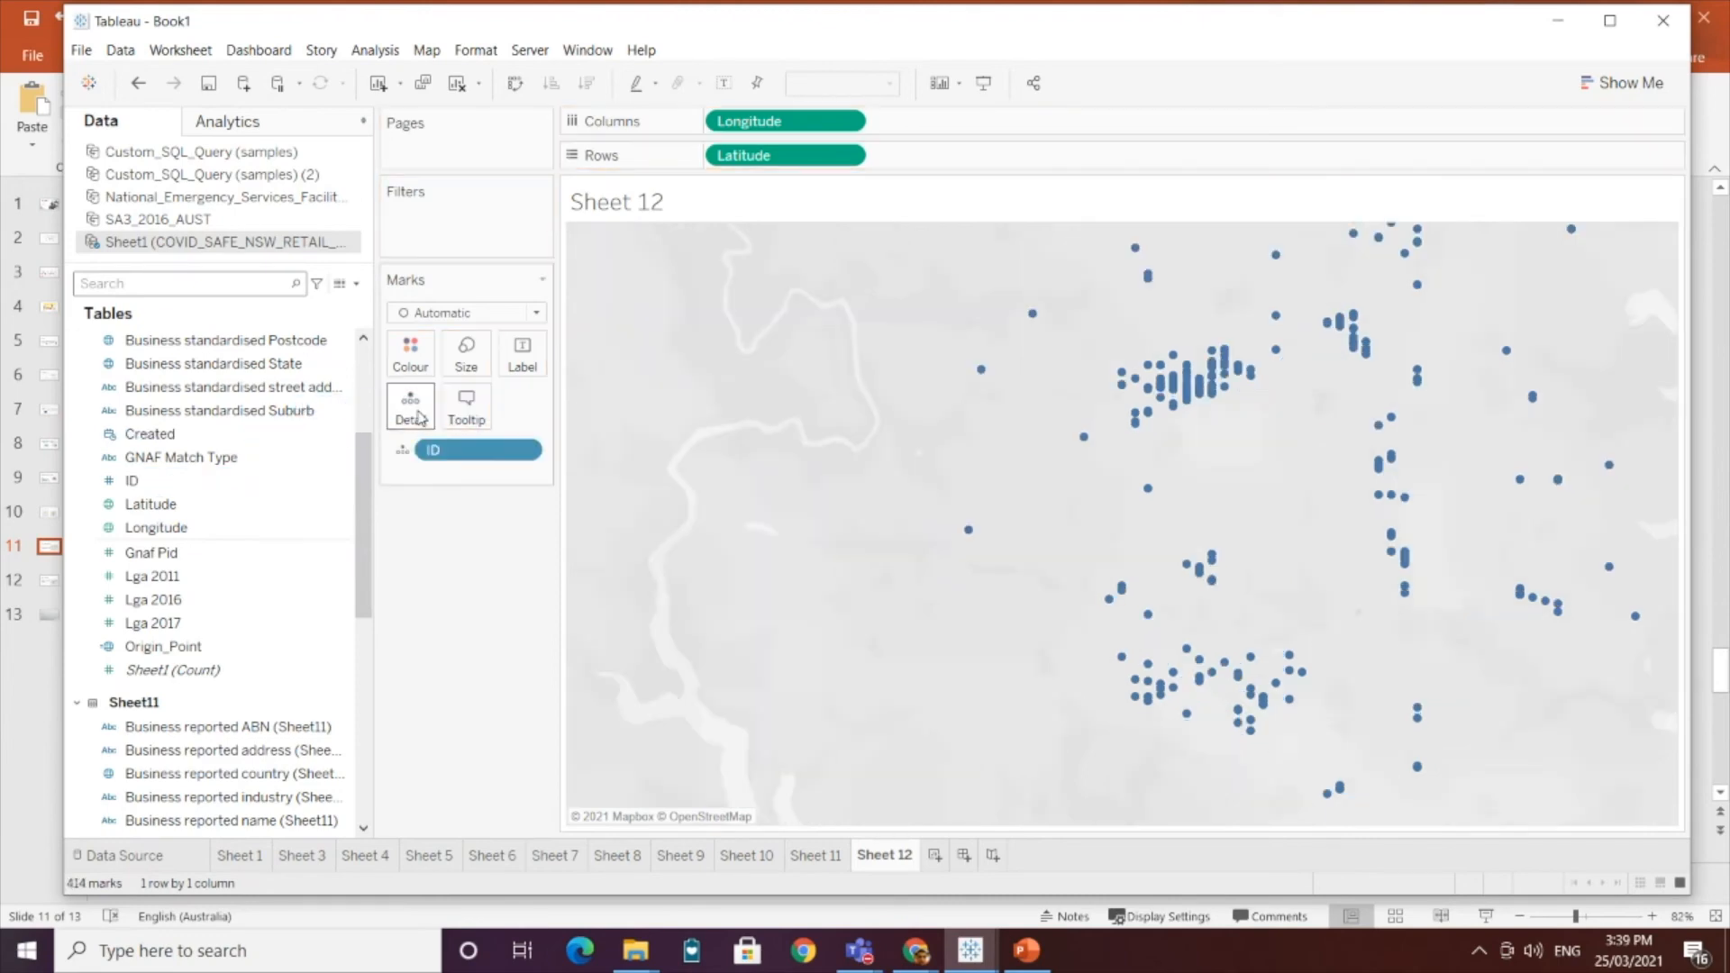
mouse_move(1165, 367)
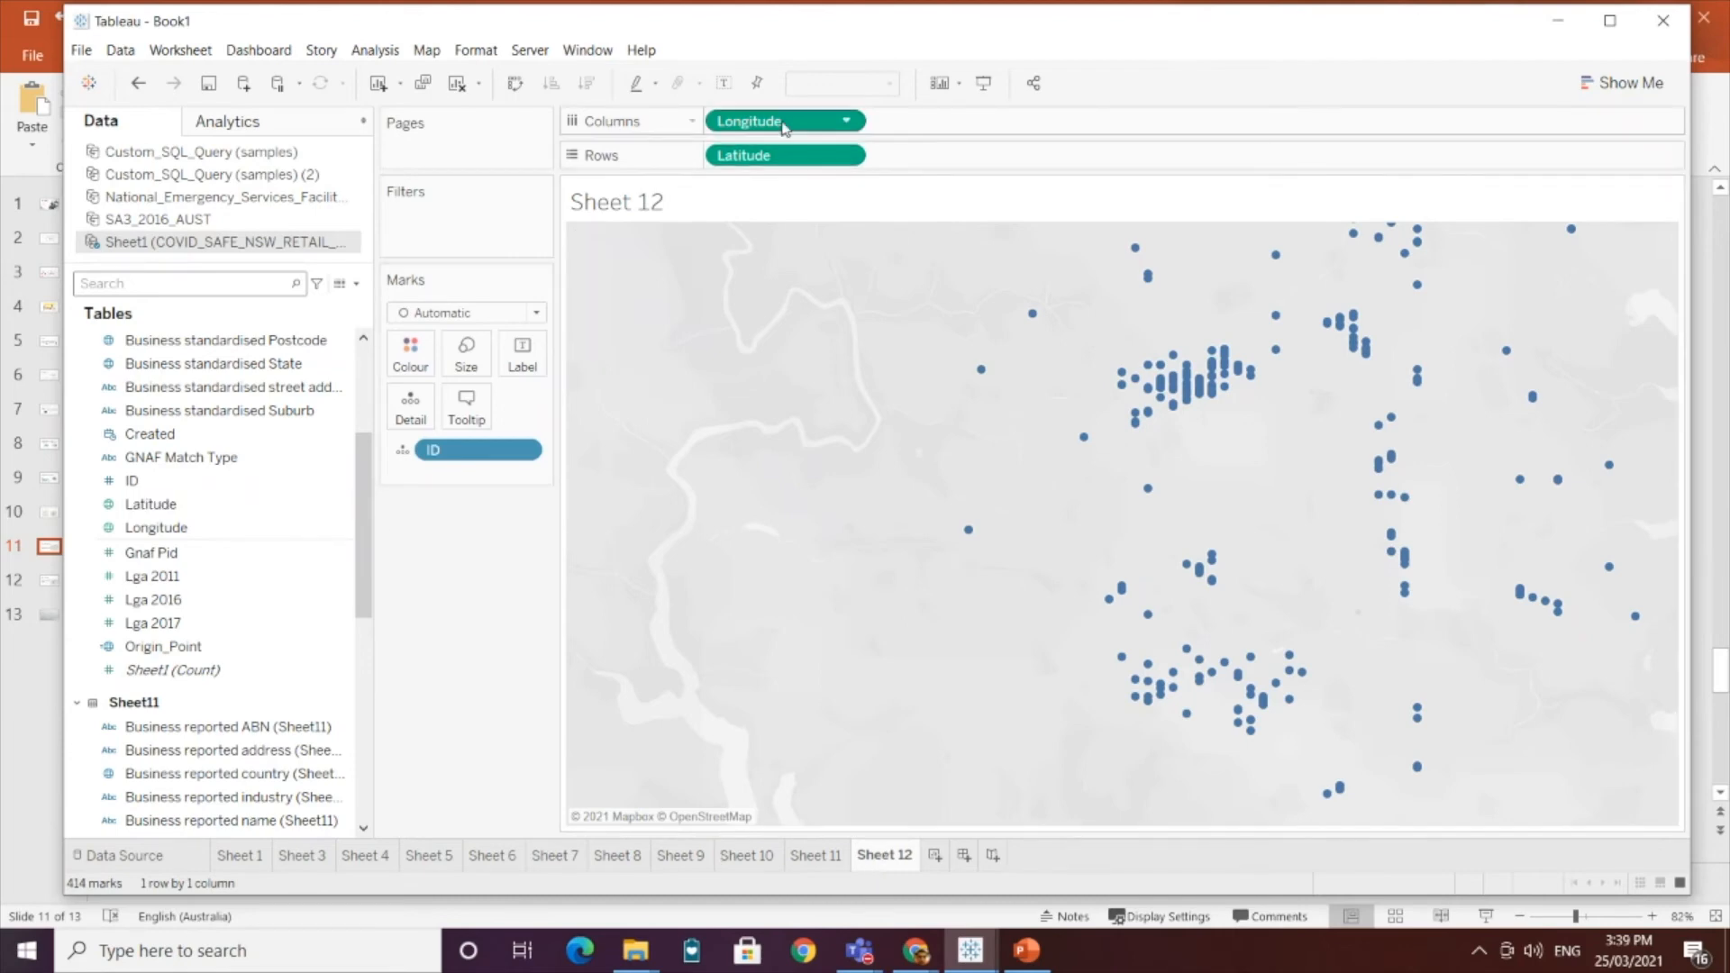
Step: Remove Longitude and Latitude from the view and map the businesses with Origin_Point as a detail instead
left_click_drag(762, 121, 784, 8)
left_click_drag(744, 155, 757, 27)
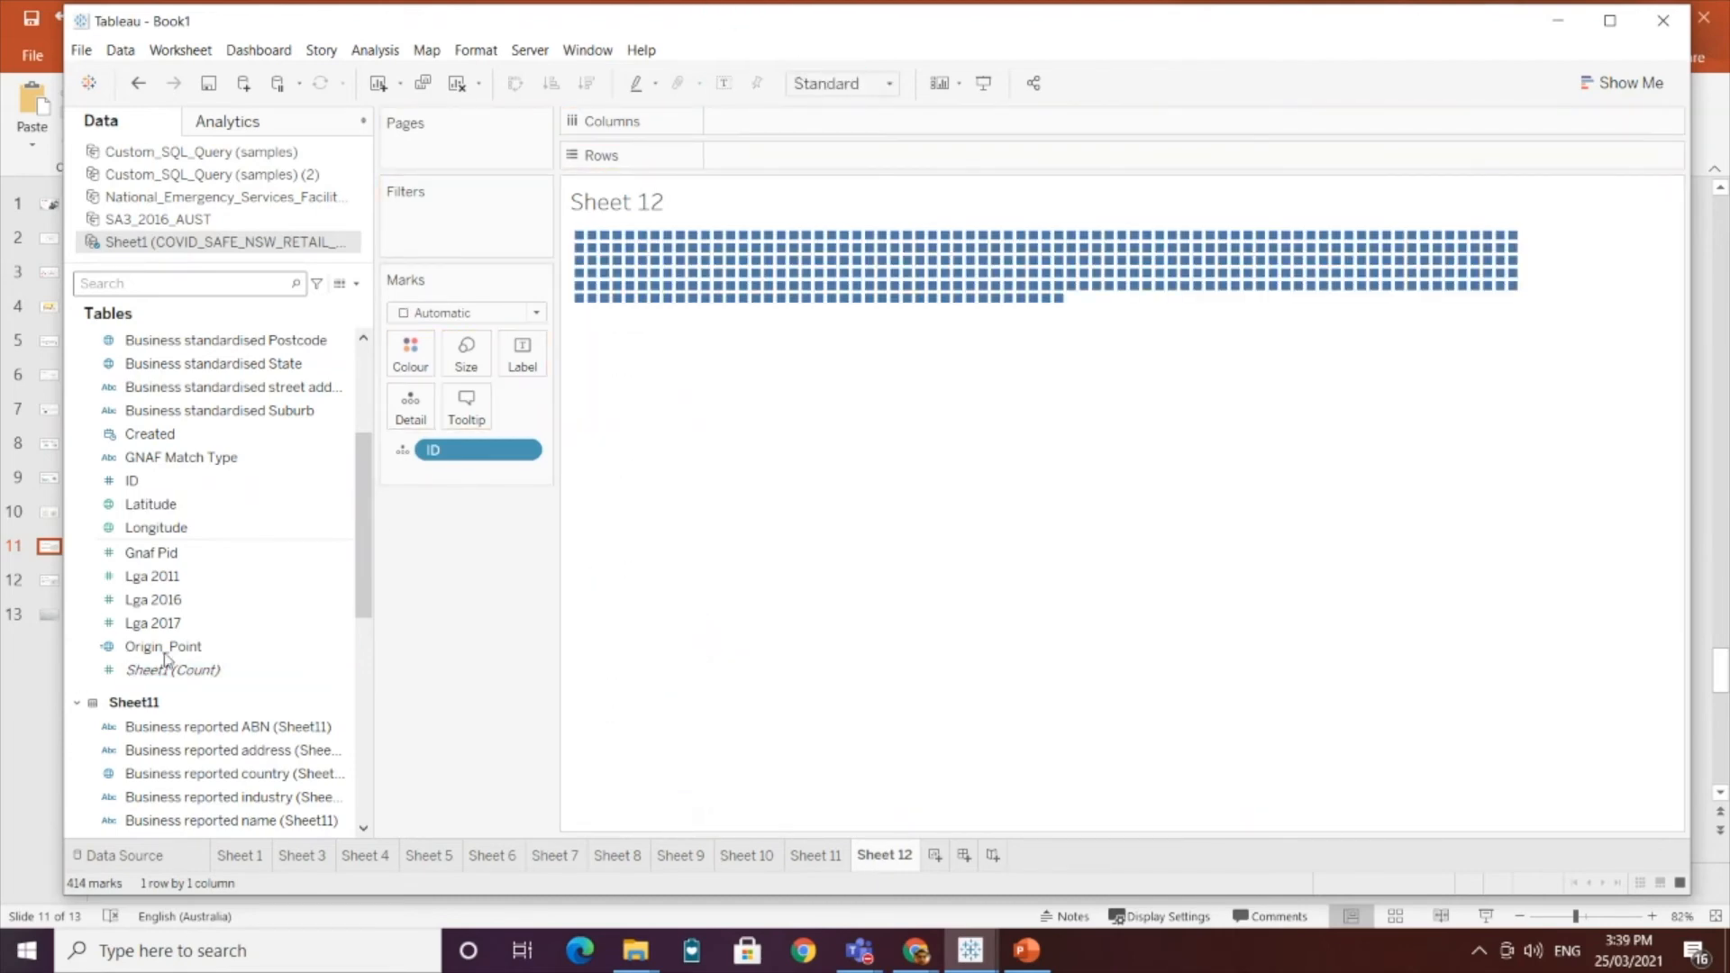
left_click_drag(163, 646, 414, 413)
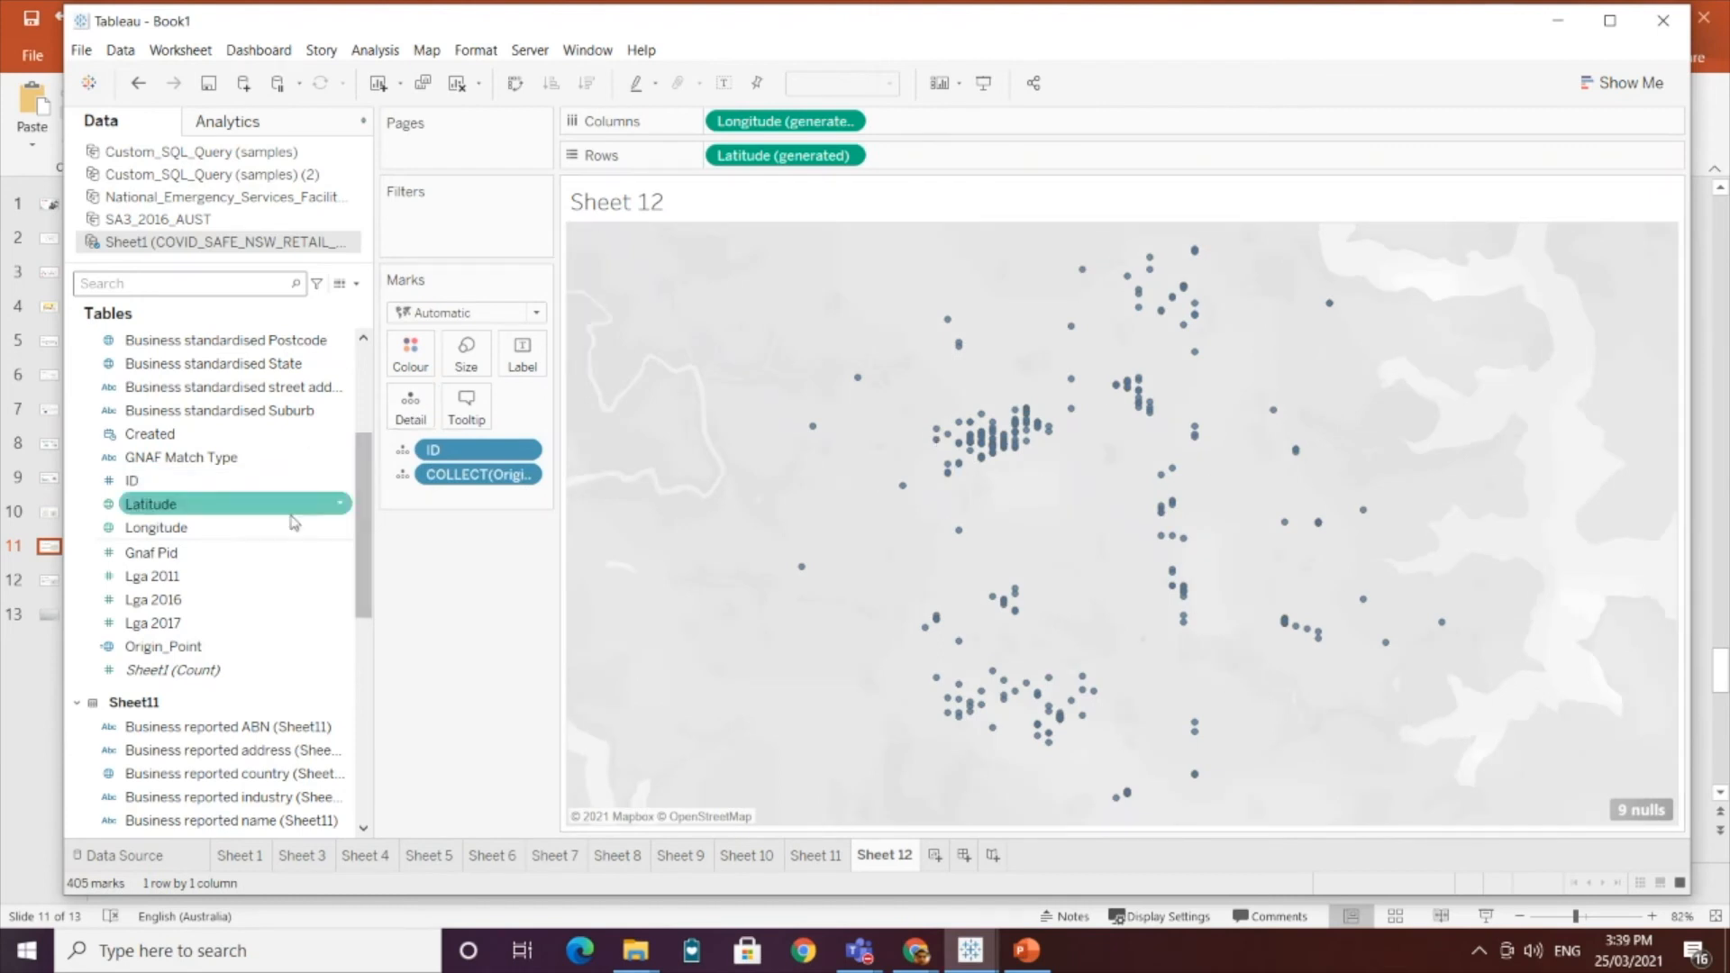
Step: Review the formula of the Origin_Point calculated field against the fields it uses, leaving the formula as it is
right_click(202, 646)
left_click(270, 385)
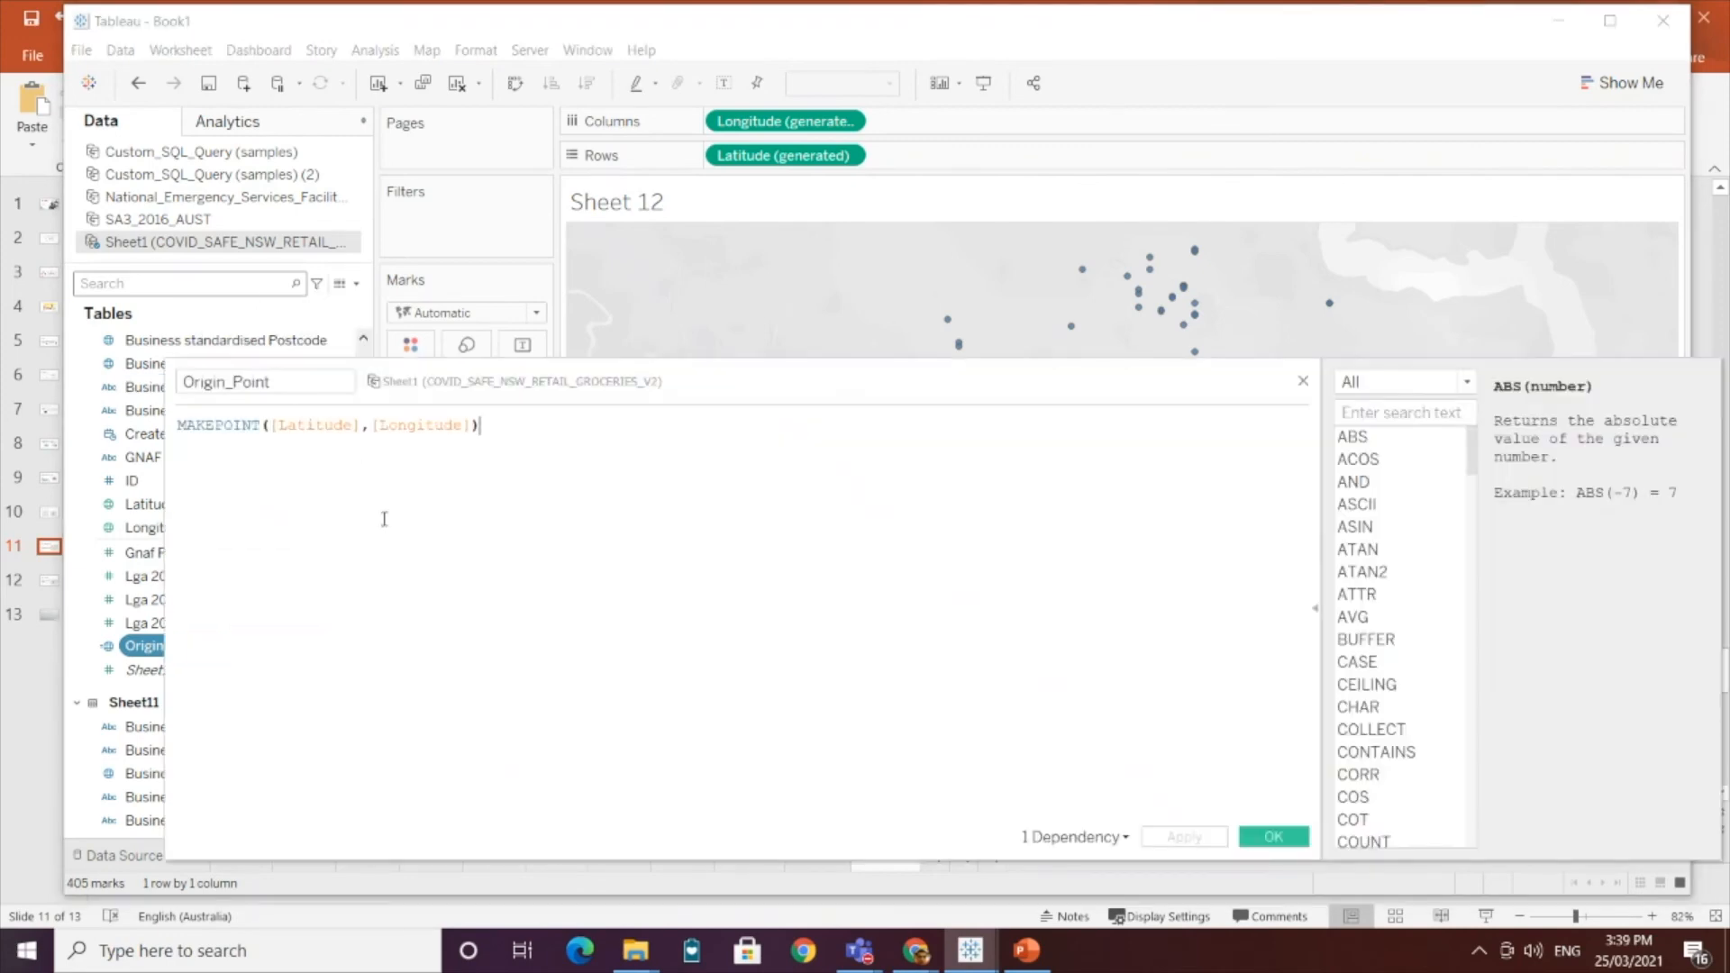
left_click_drag(790, 392, 867, 552)
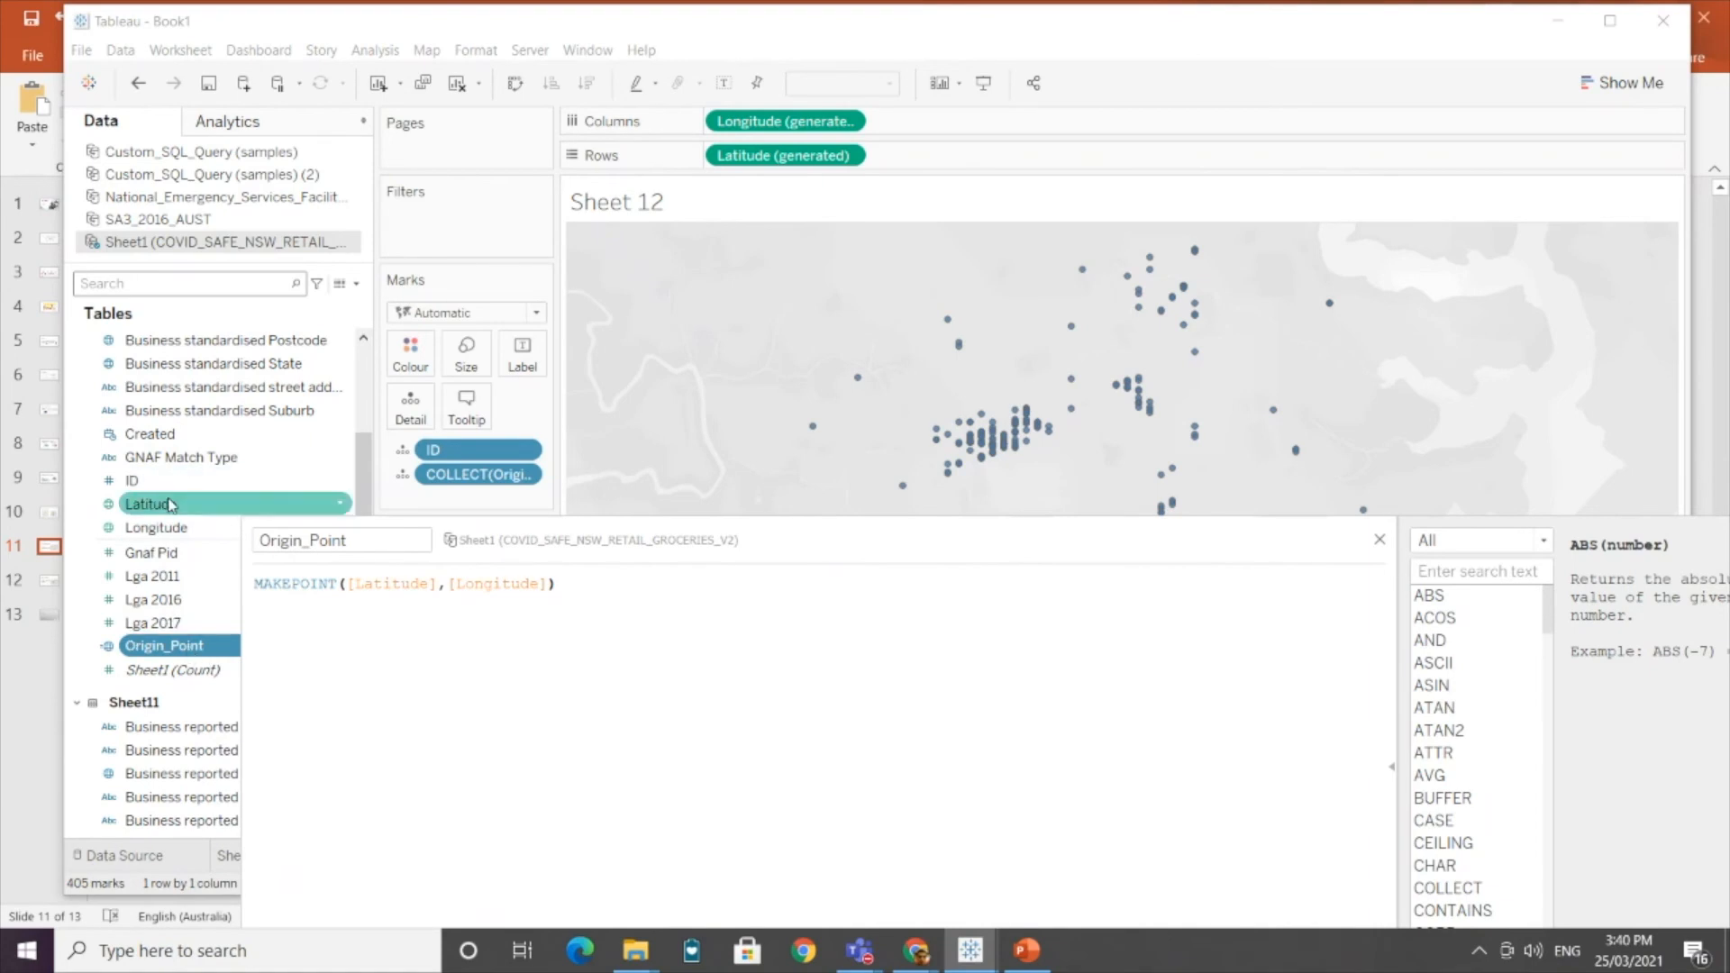
left_click_drag(738, 546, 735, 293)
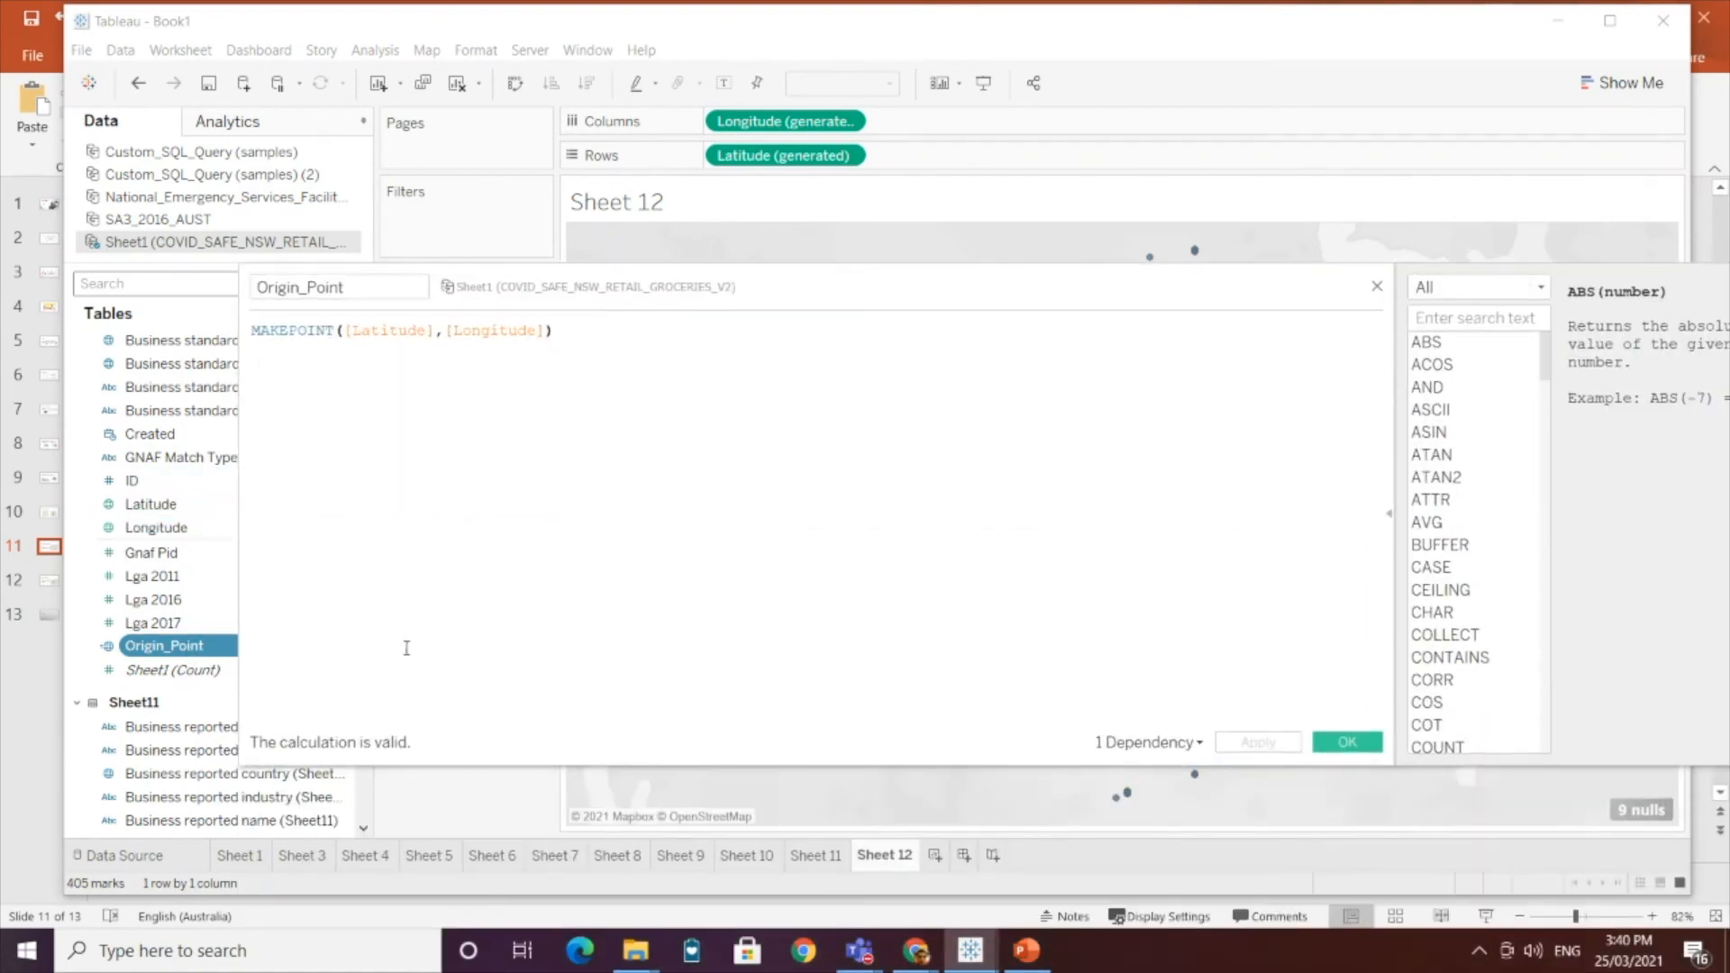
left_click(1346, 742)
Step: Start another calculated field named destination_point
scroll(281, 612, "down", 1)
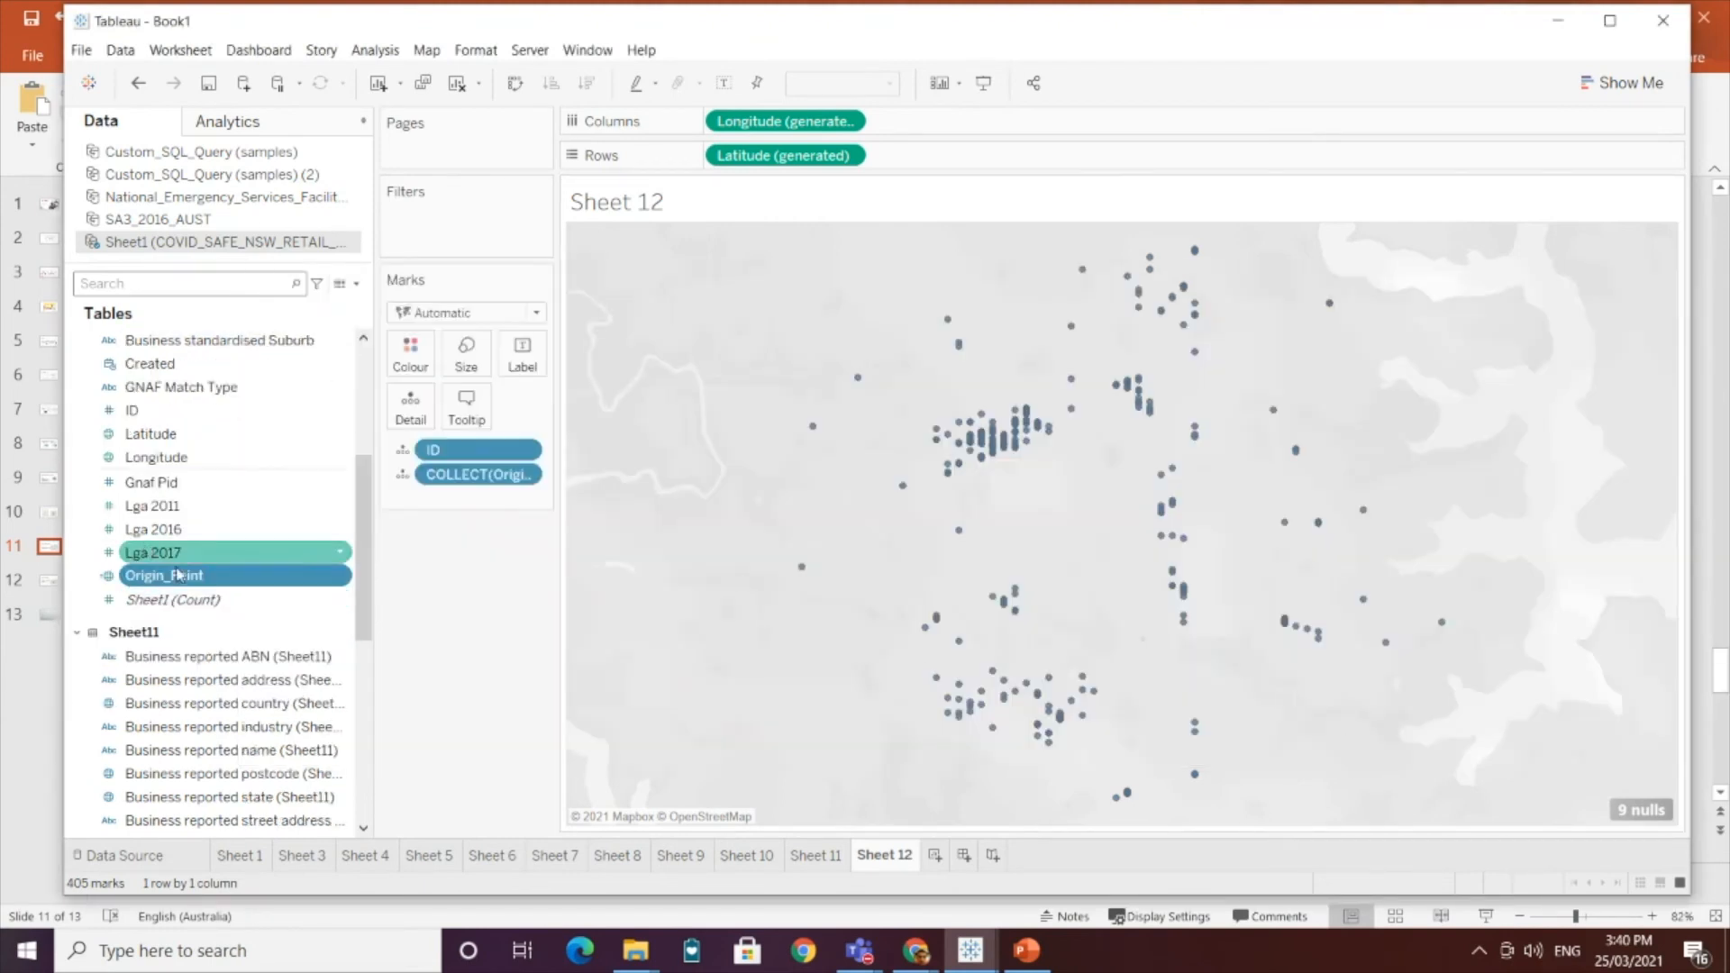
scroll(183, 581, "down", 2)
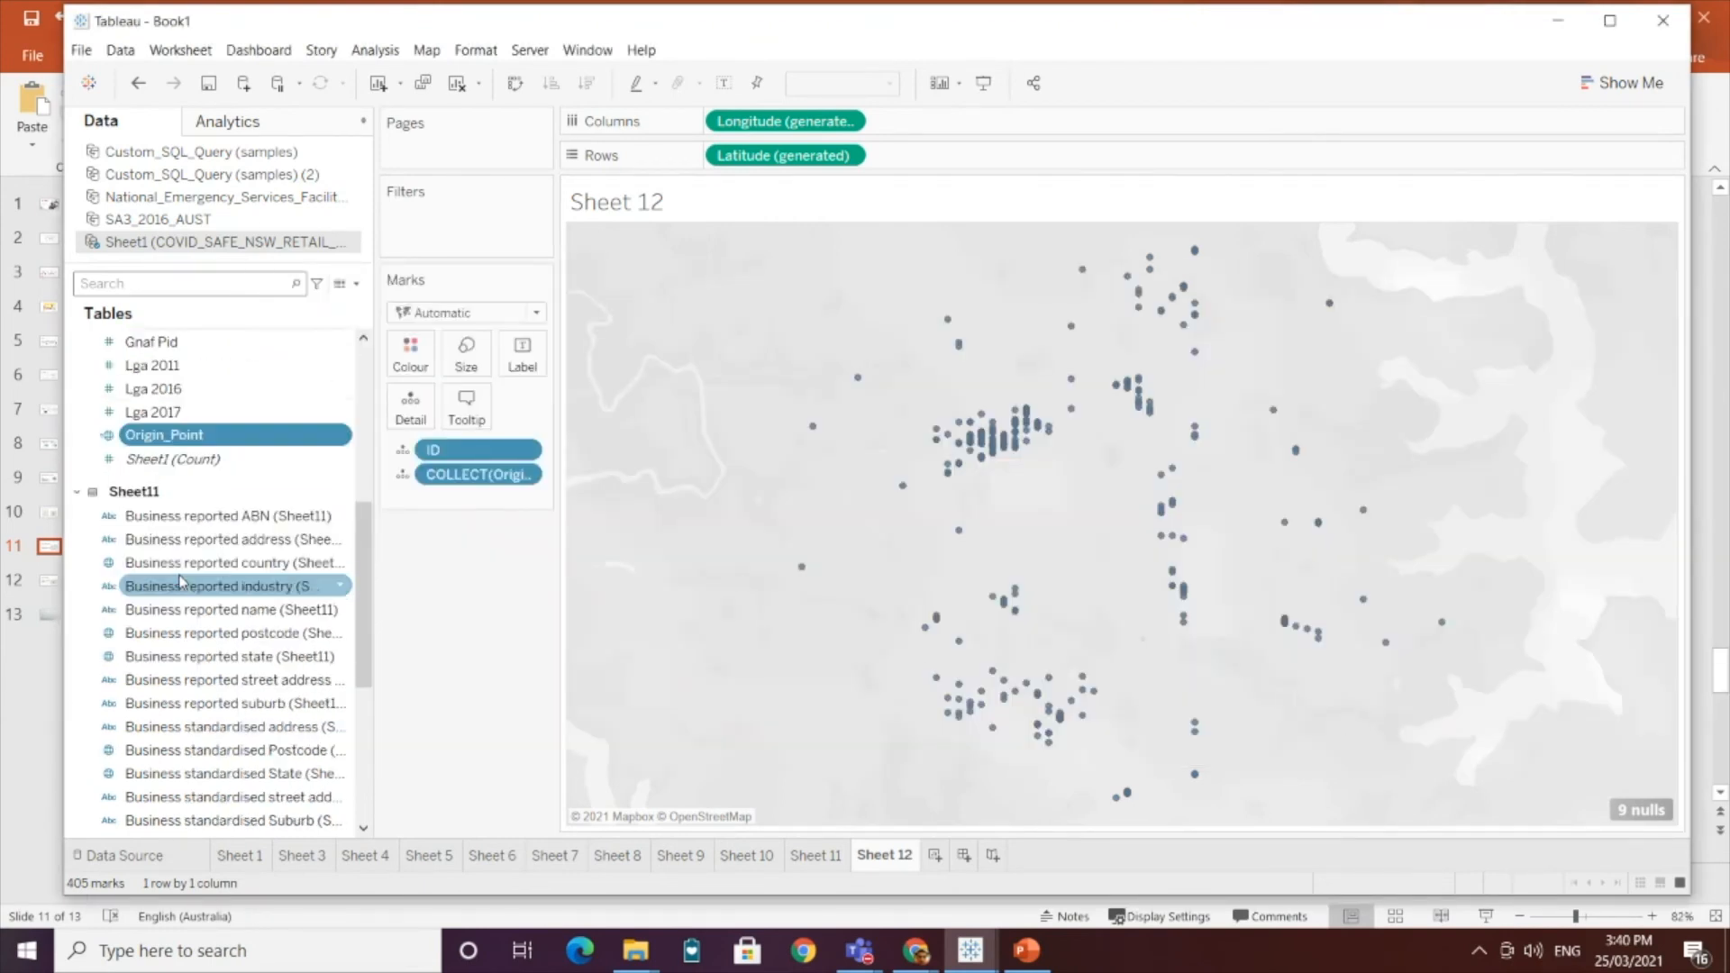
left_click(356, 283)
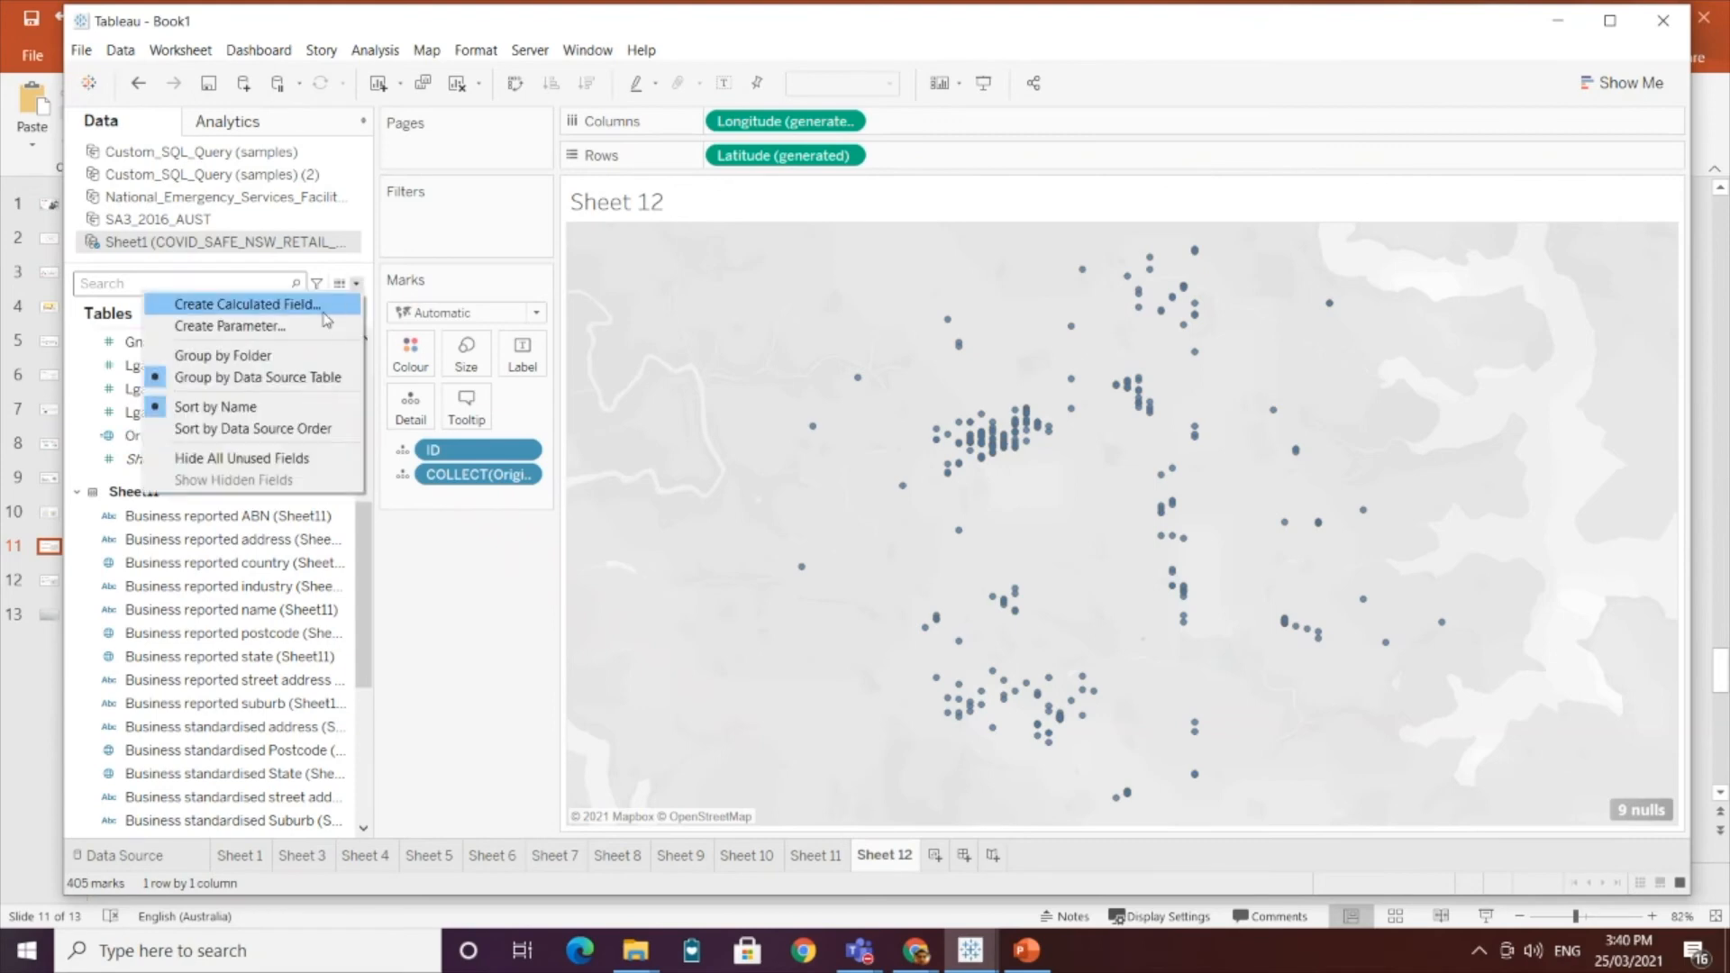
left_click(329, 298)
type("des")
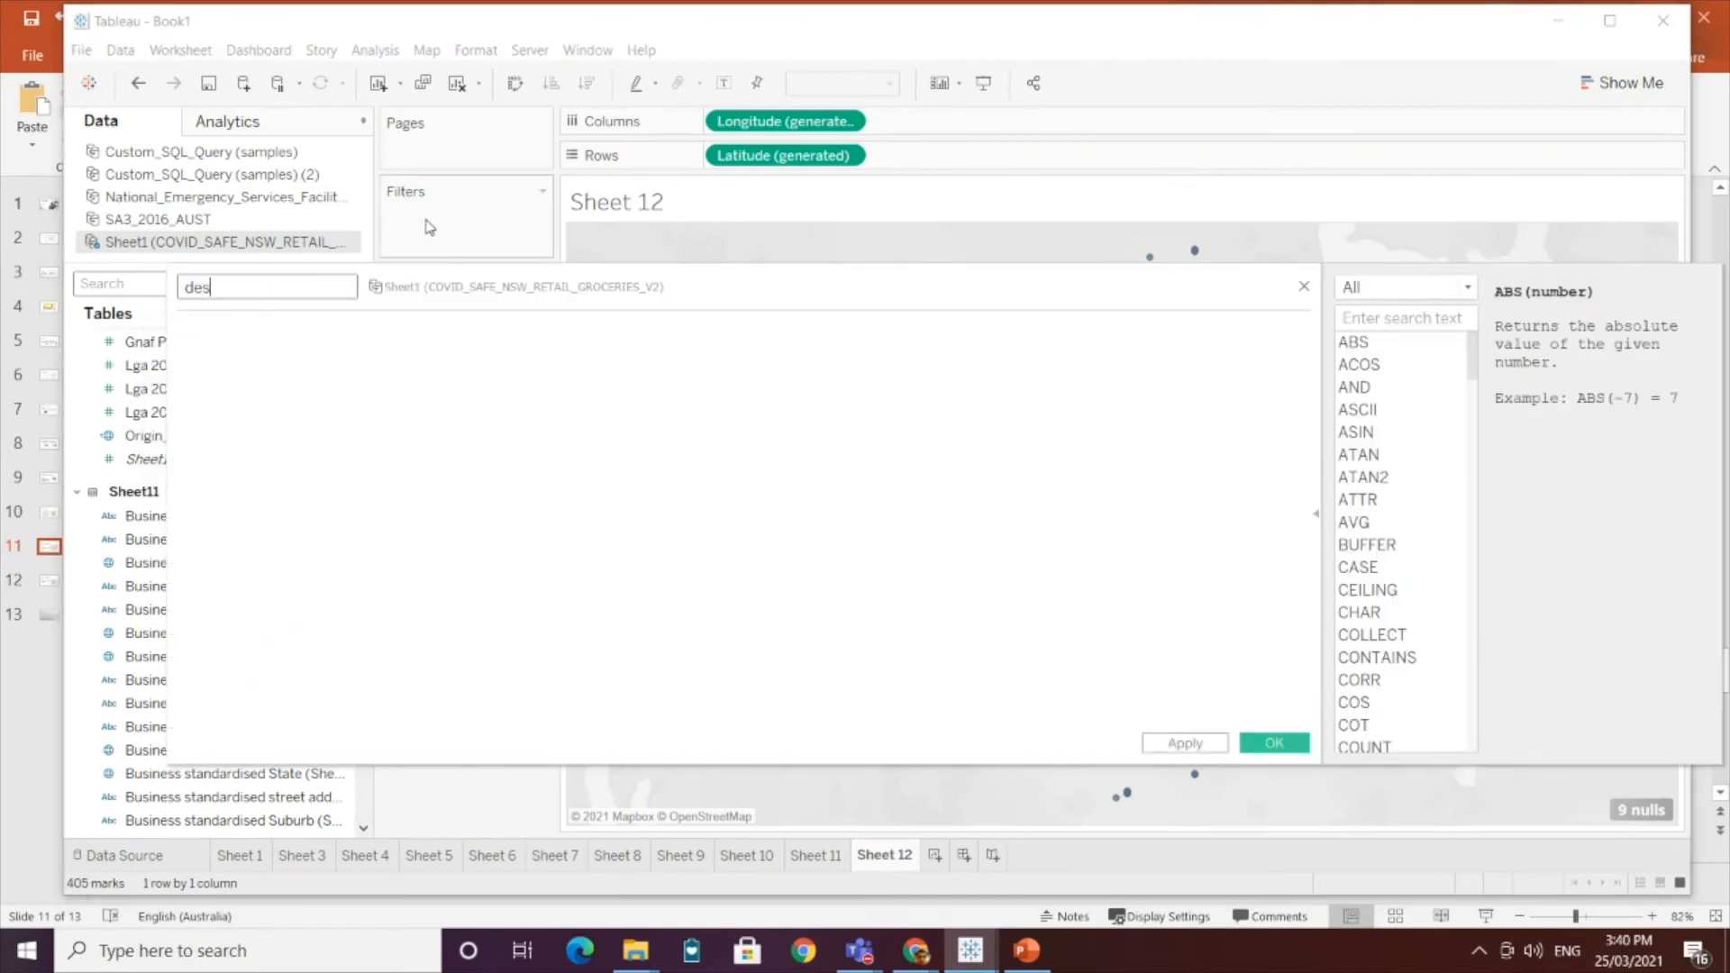
type("tinatgi")
left_click(525, 502)
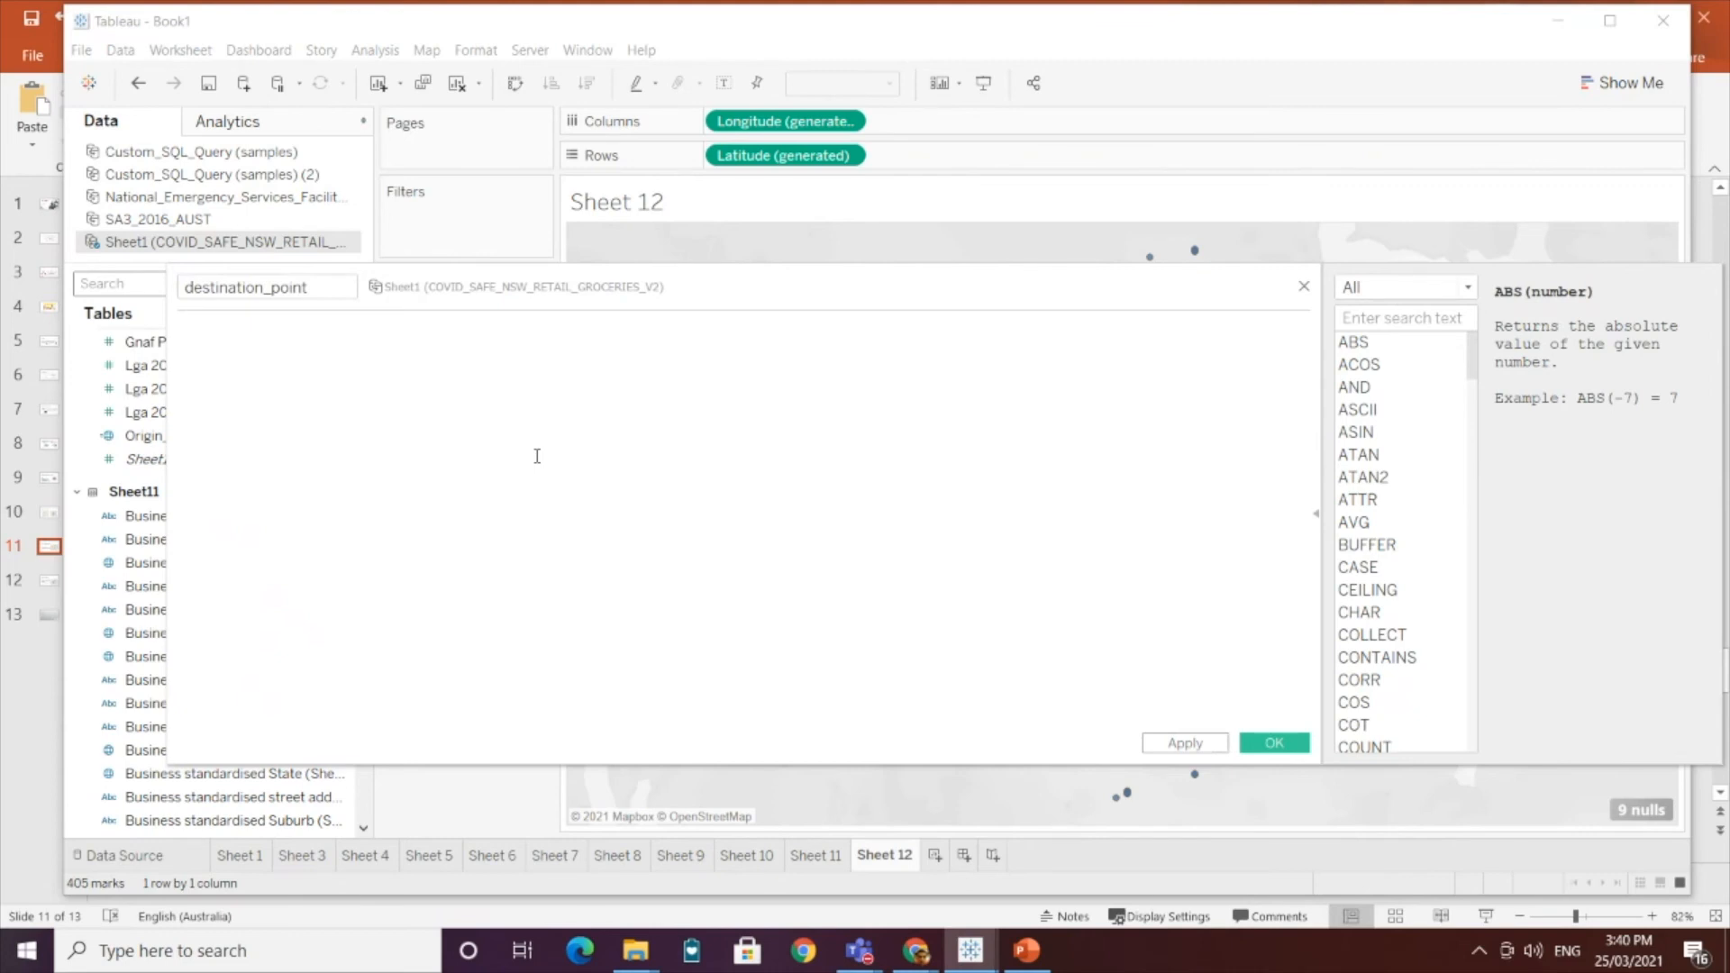
Step: Begin the destination_point formula with MAKEPOINT and [Latitude (Sheet11)] as its first argument
type("make")
key("Down")
key("Down")
key("Escape")
key("Return")
type("lat")
key("Down")
key("Return")
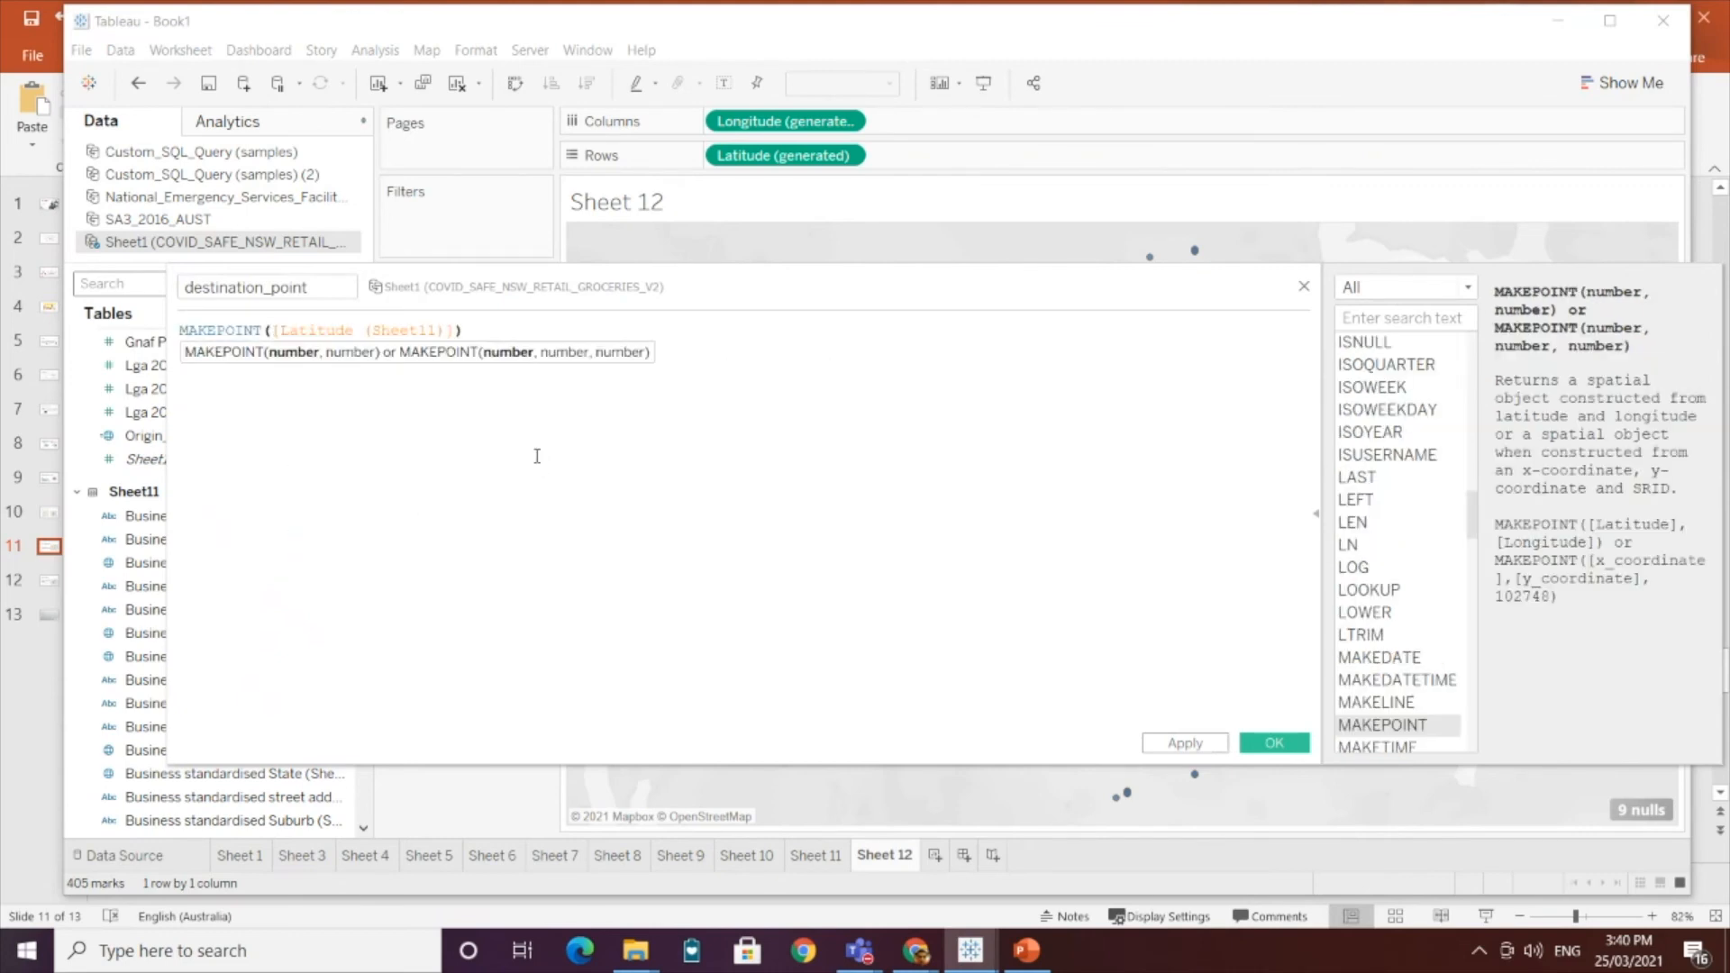
Step: Add [Longitude (Sheet11)] as the second argument of the MAKEPOINT formula
type(",la")
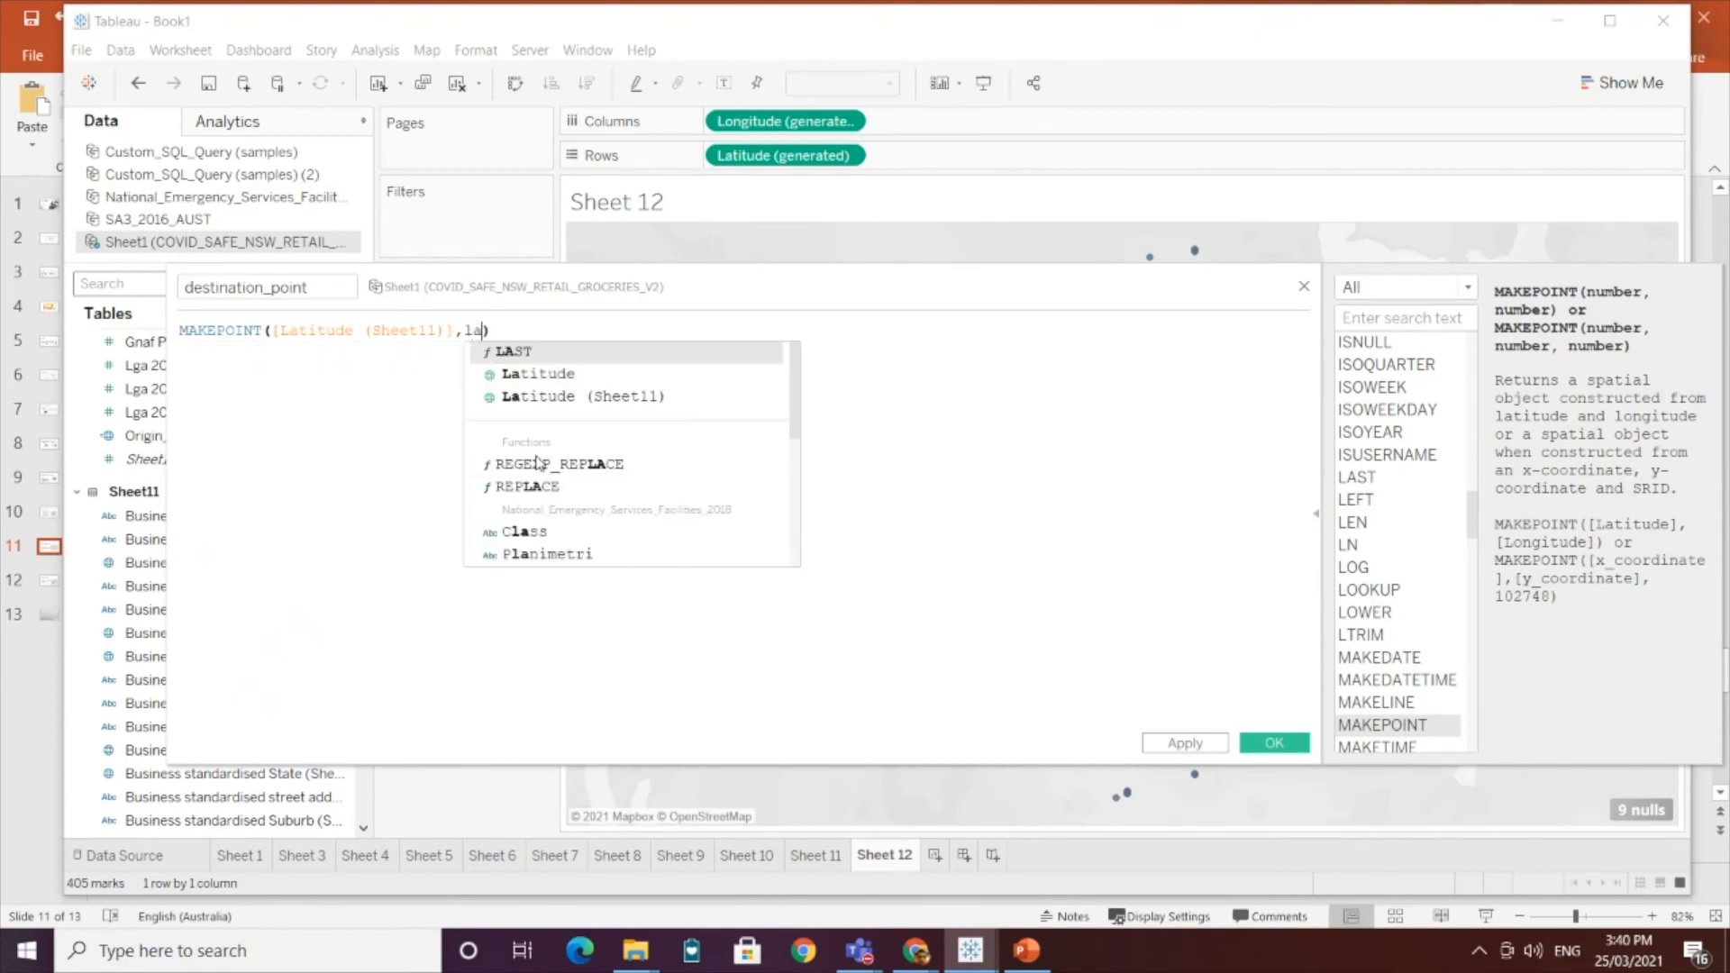
key("BackSpace")
type("on")
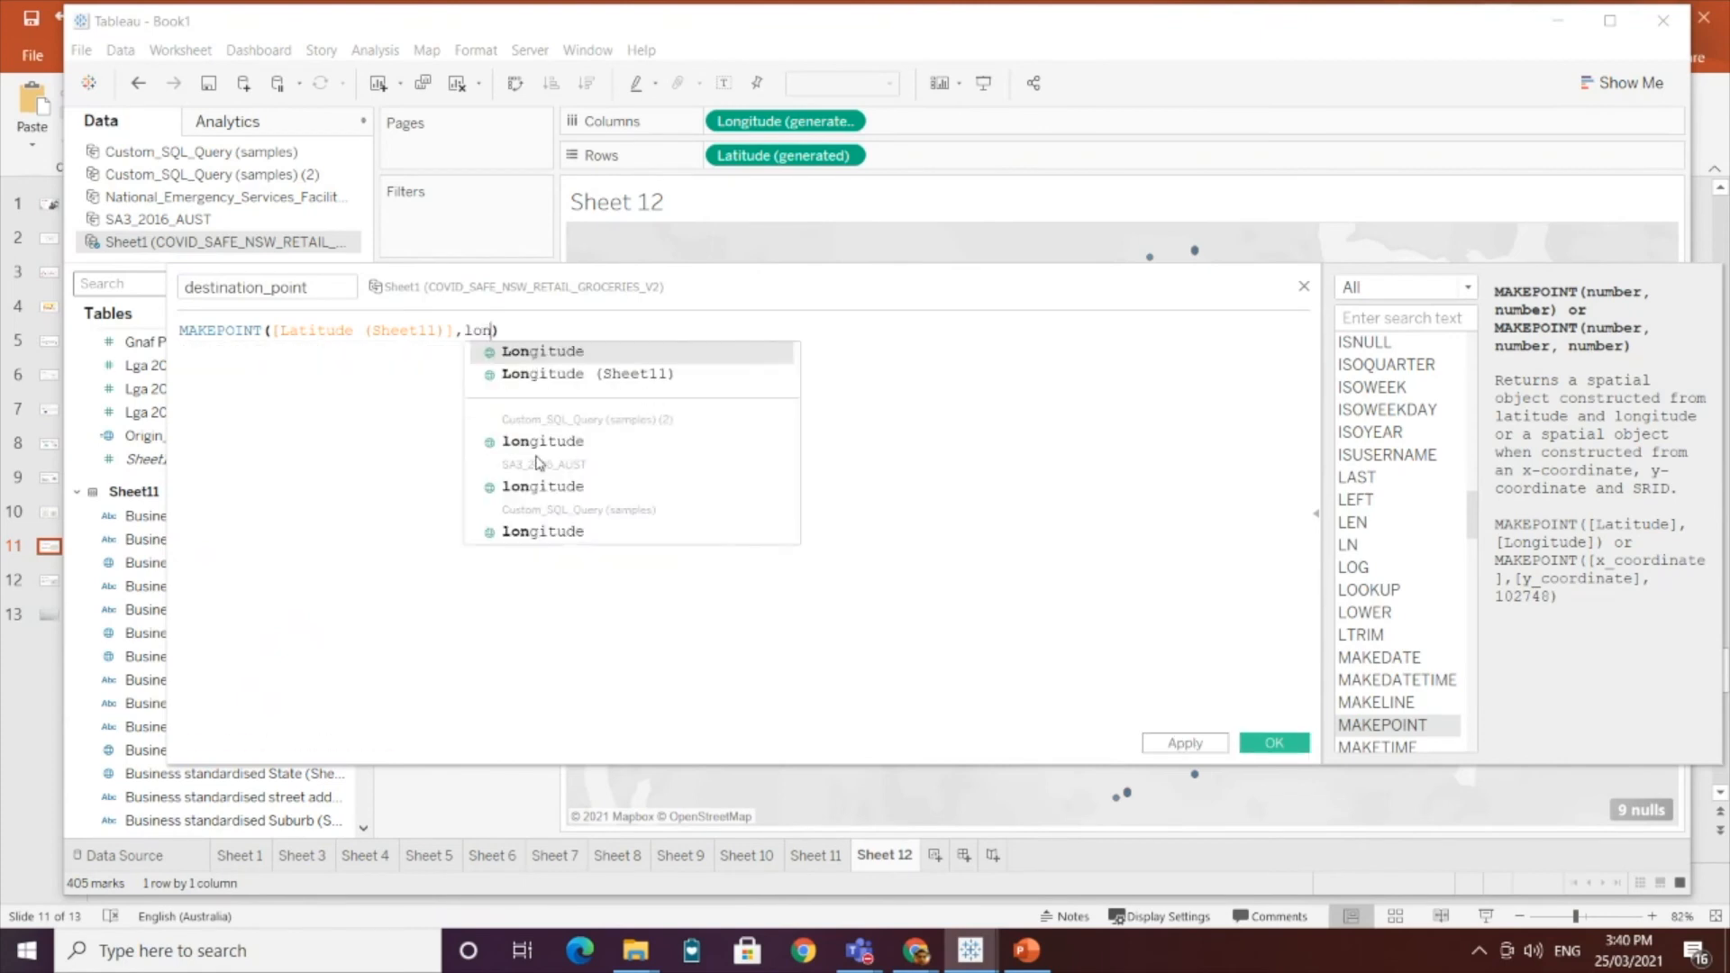
key("Down")
key("Return")
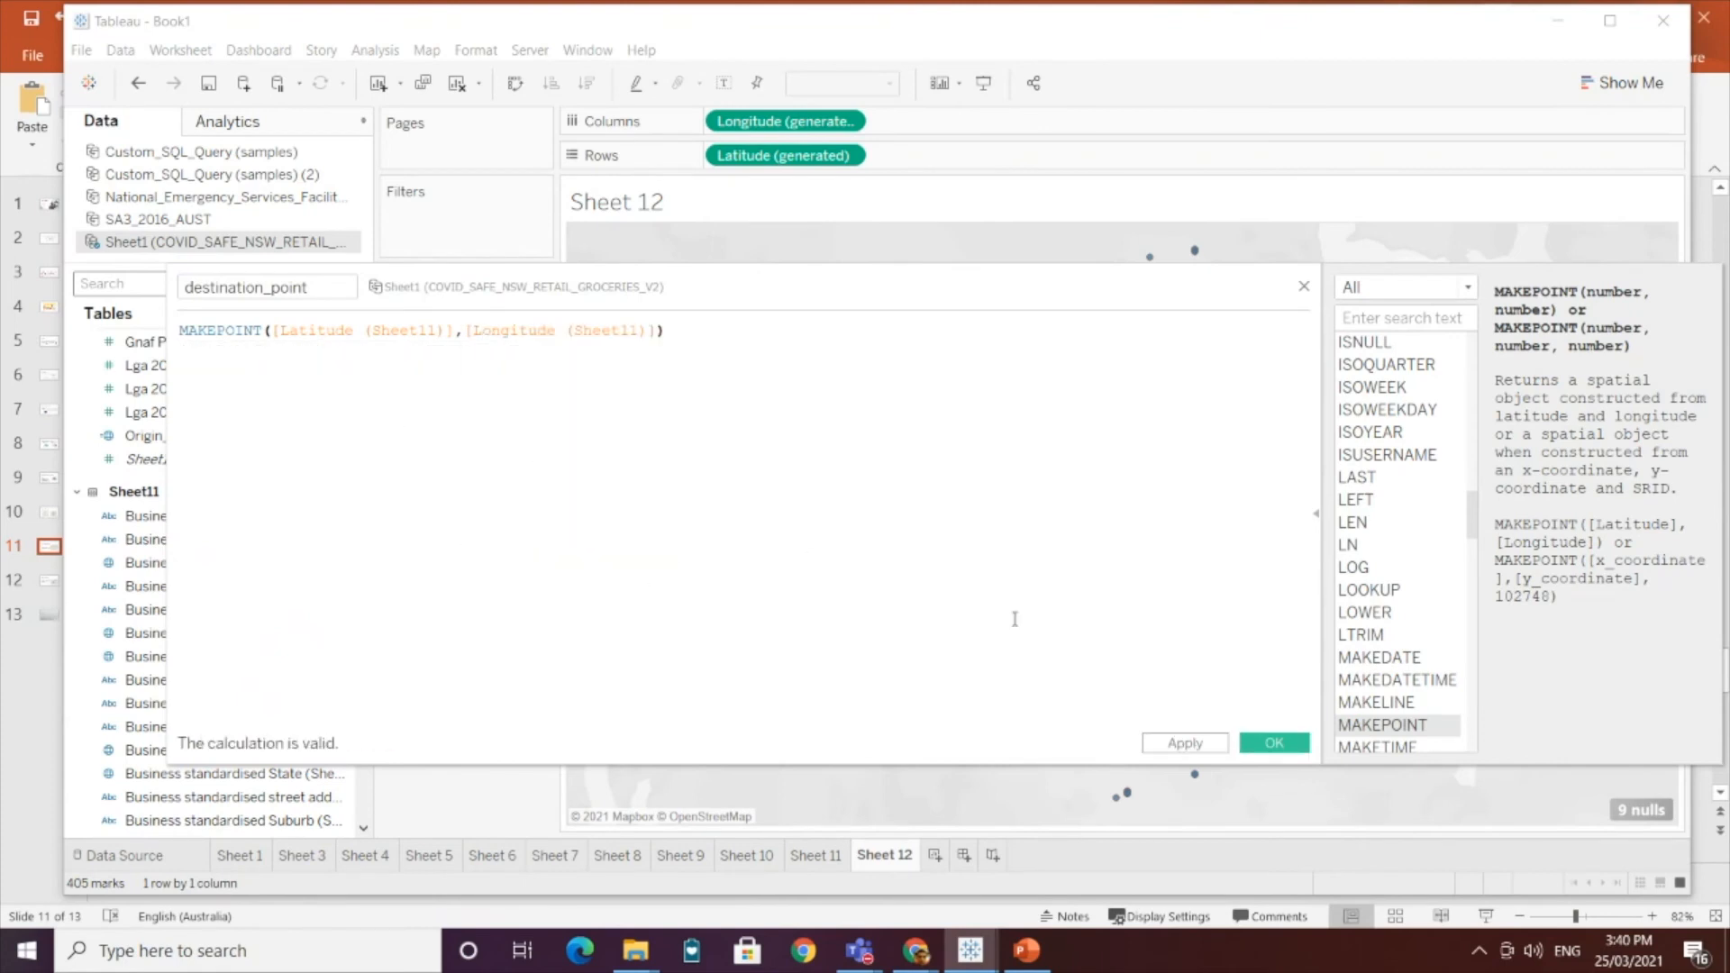
Step: Save the destination_point calculation and plot destination_point on a map in a new worksheet
left_click(1184, 744)
left_click(1273, 744)
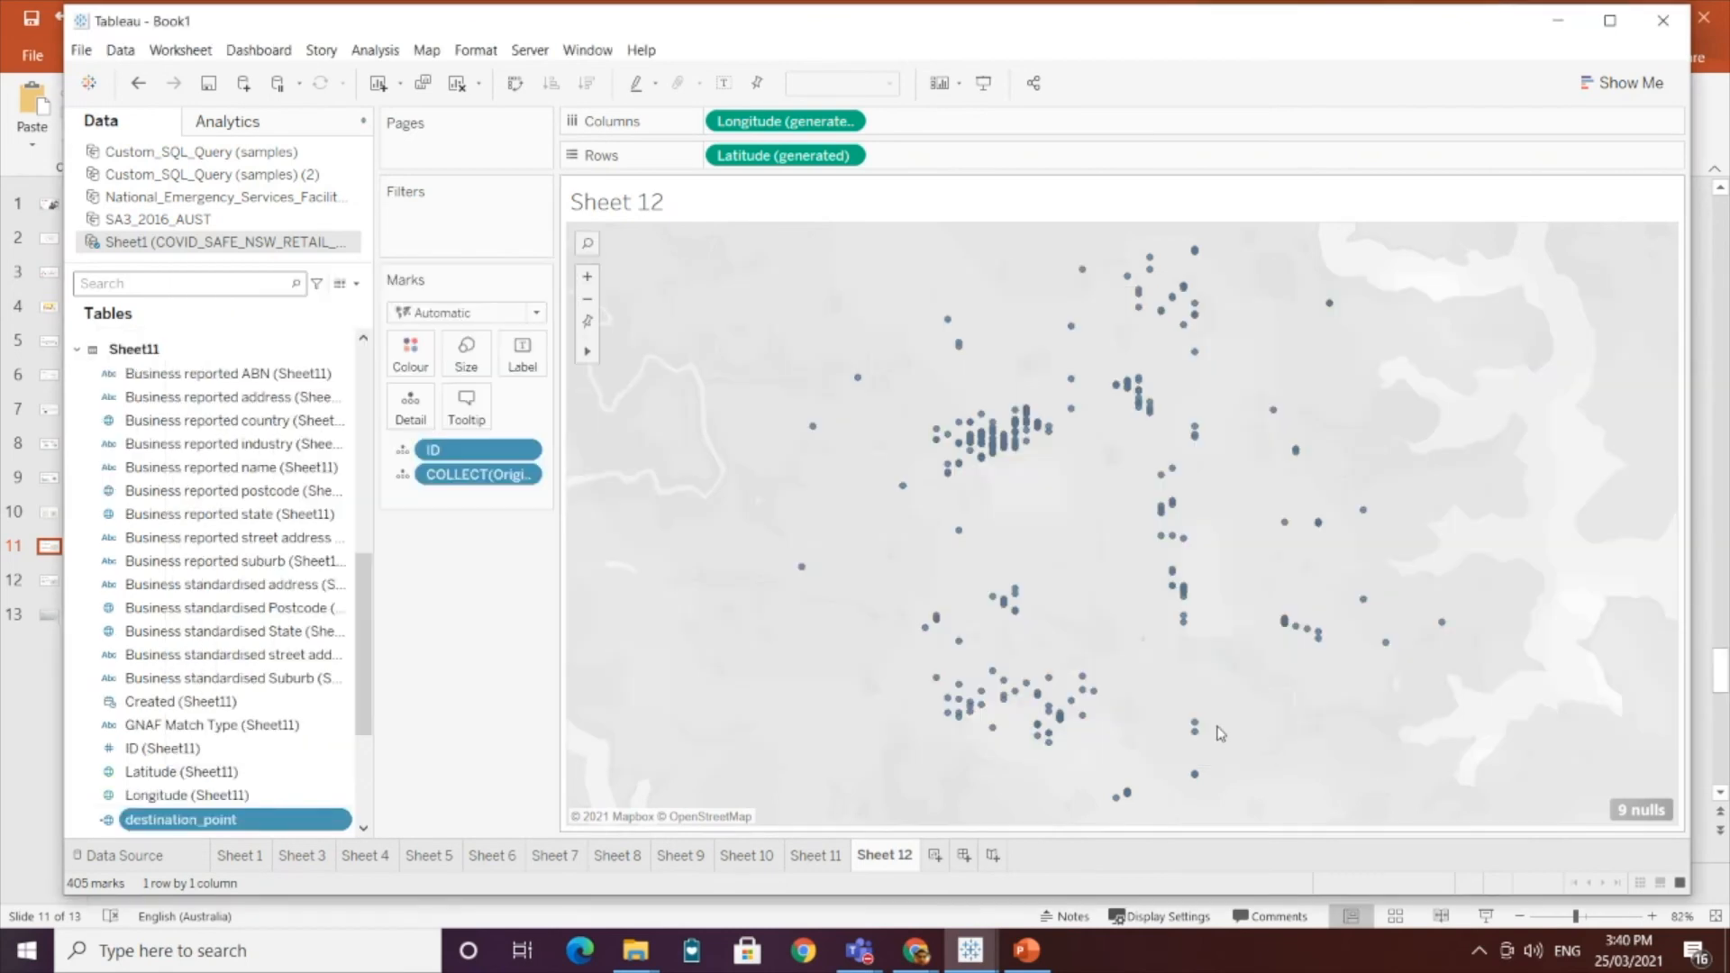
left_click(935, 855)
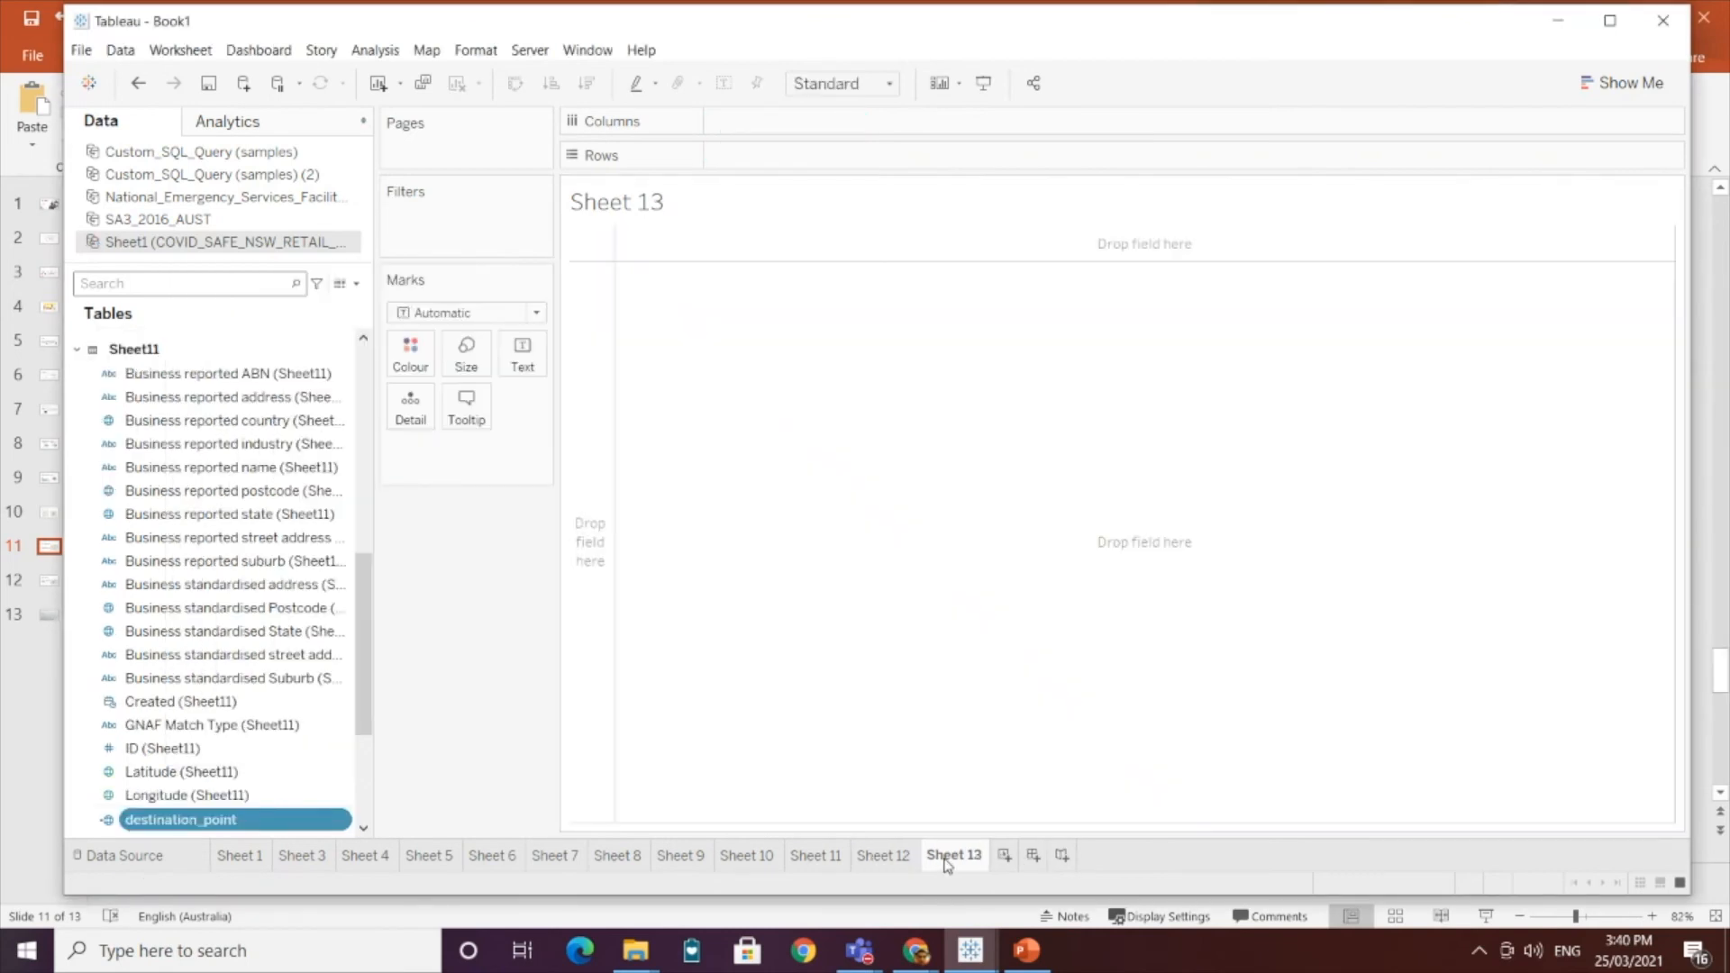
double_click(256, 822)
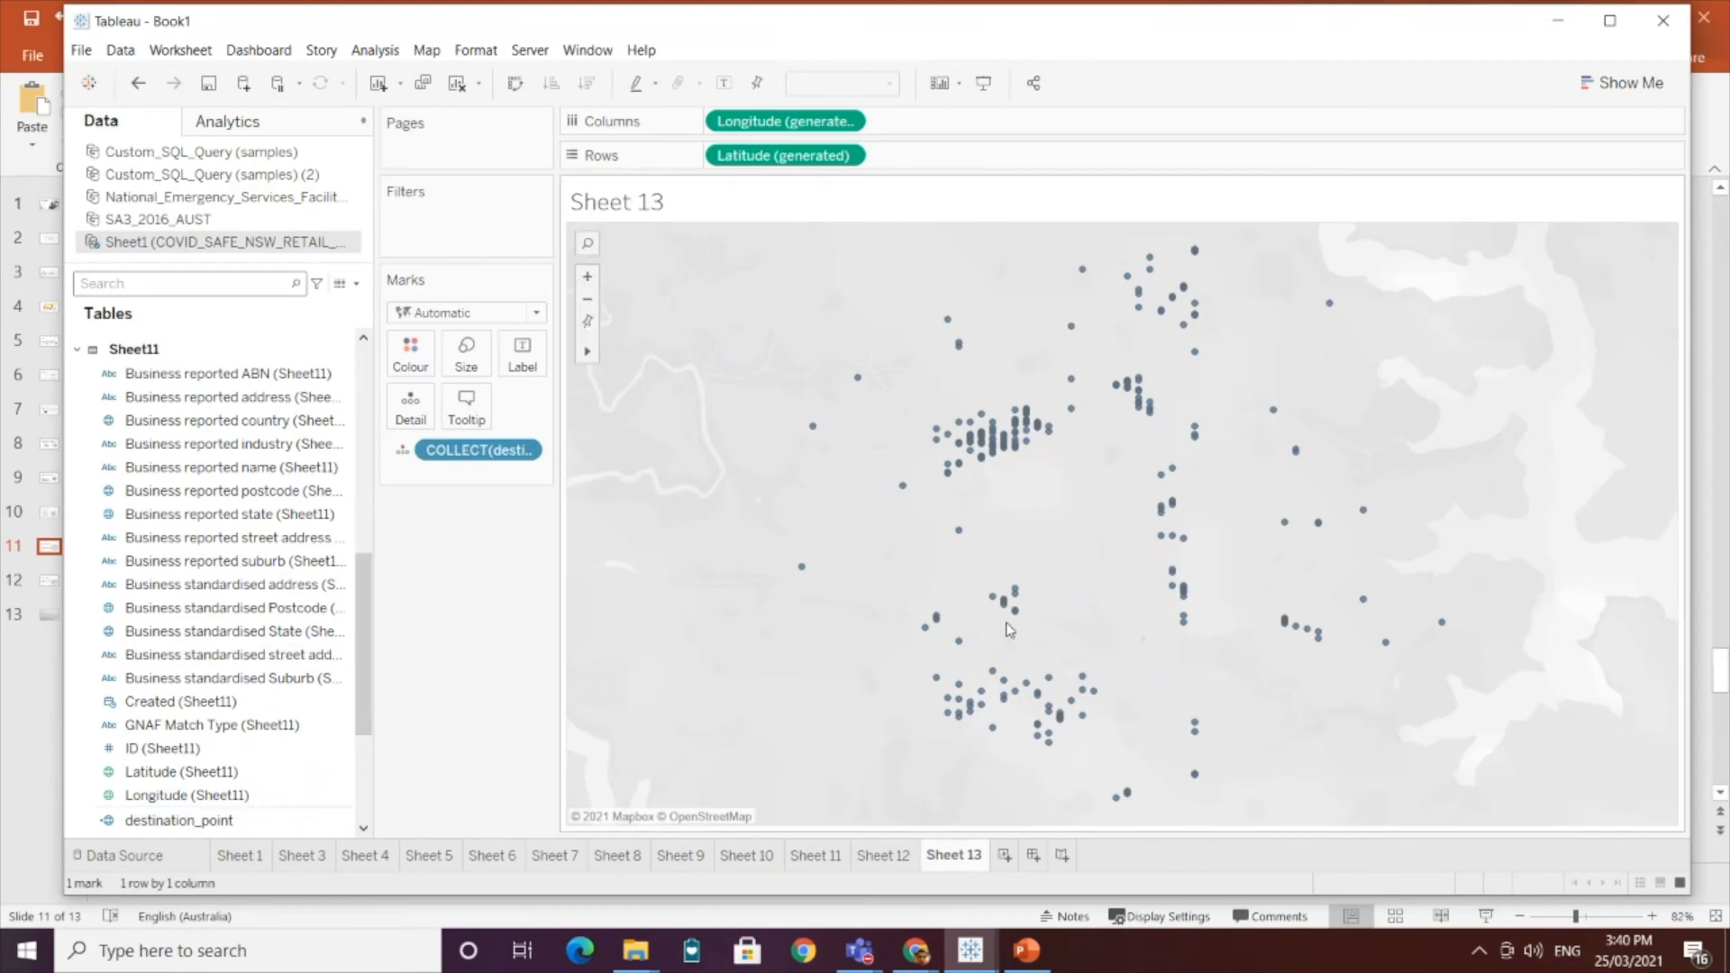
Step: Start a new calculated field from Sheet 11, look up the DISTANCE function and begin the formula with it
left_click(825, 870)
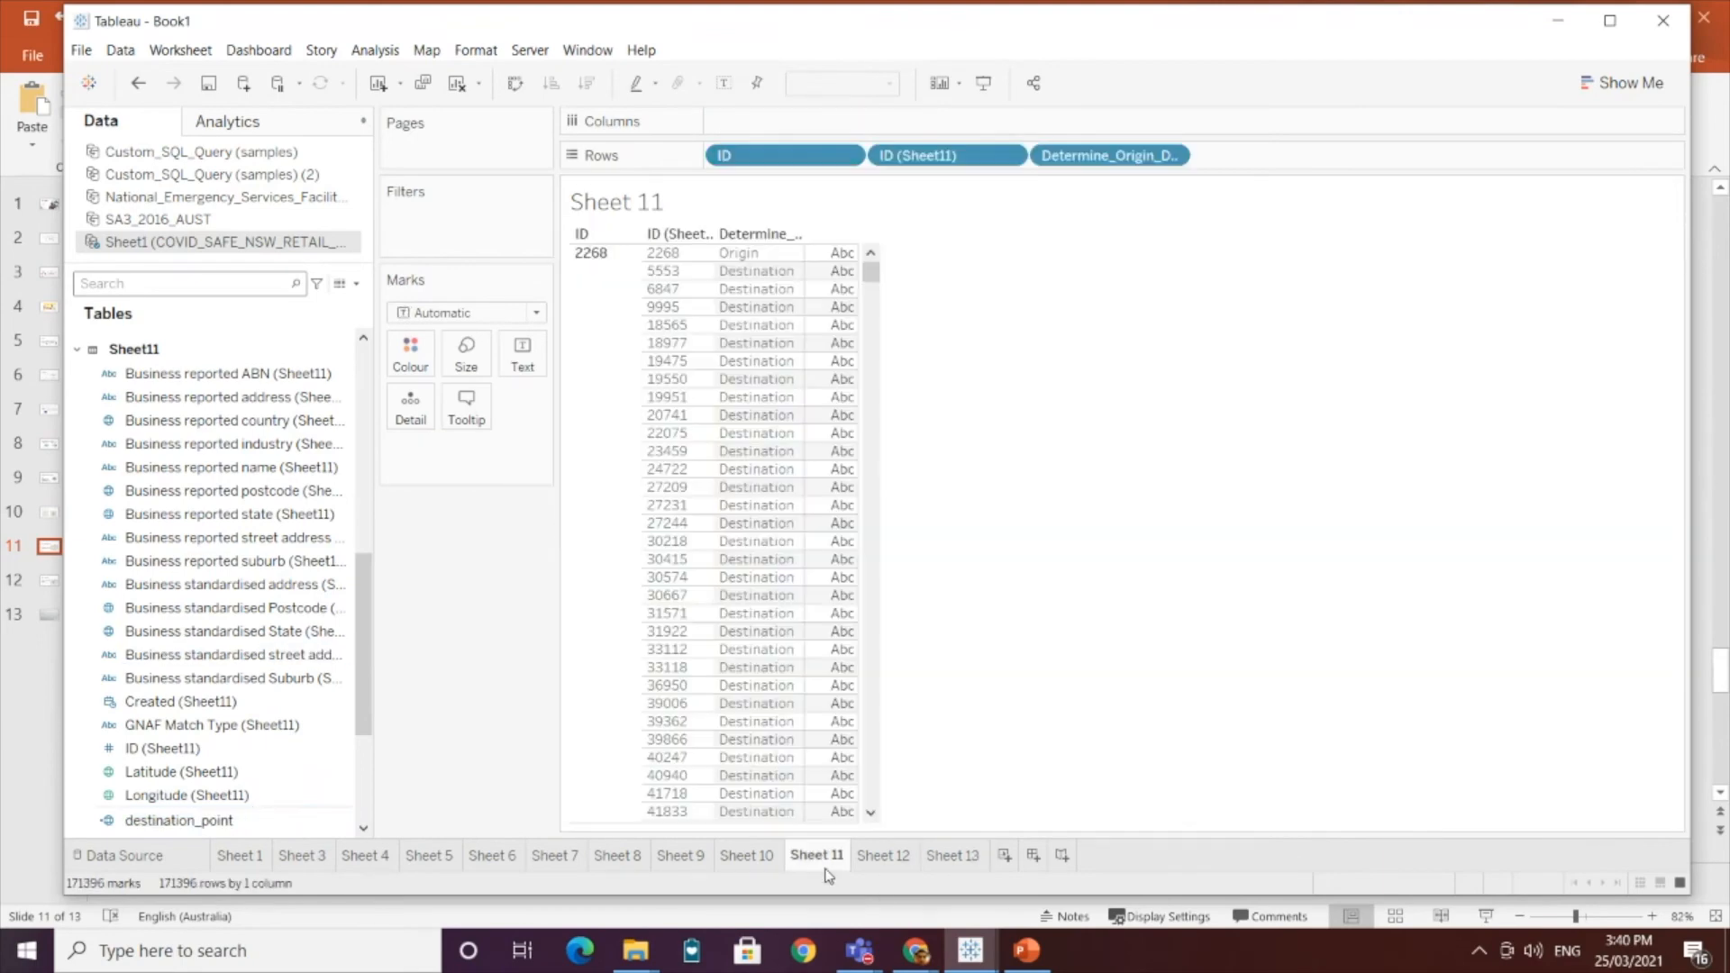
left_click(356, 283)
left_click(327, 306)
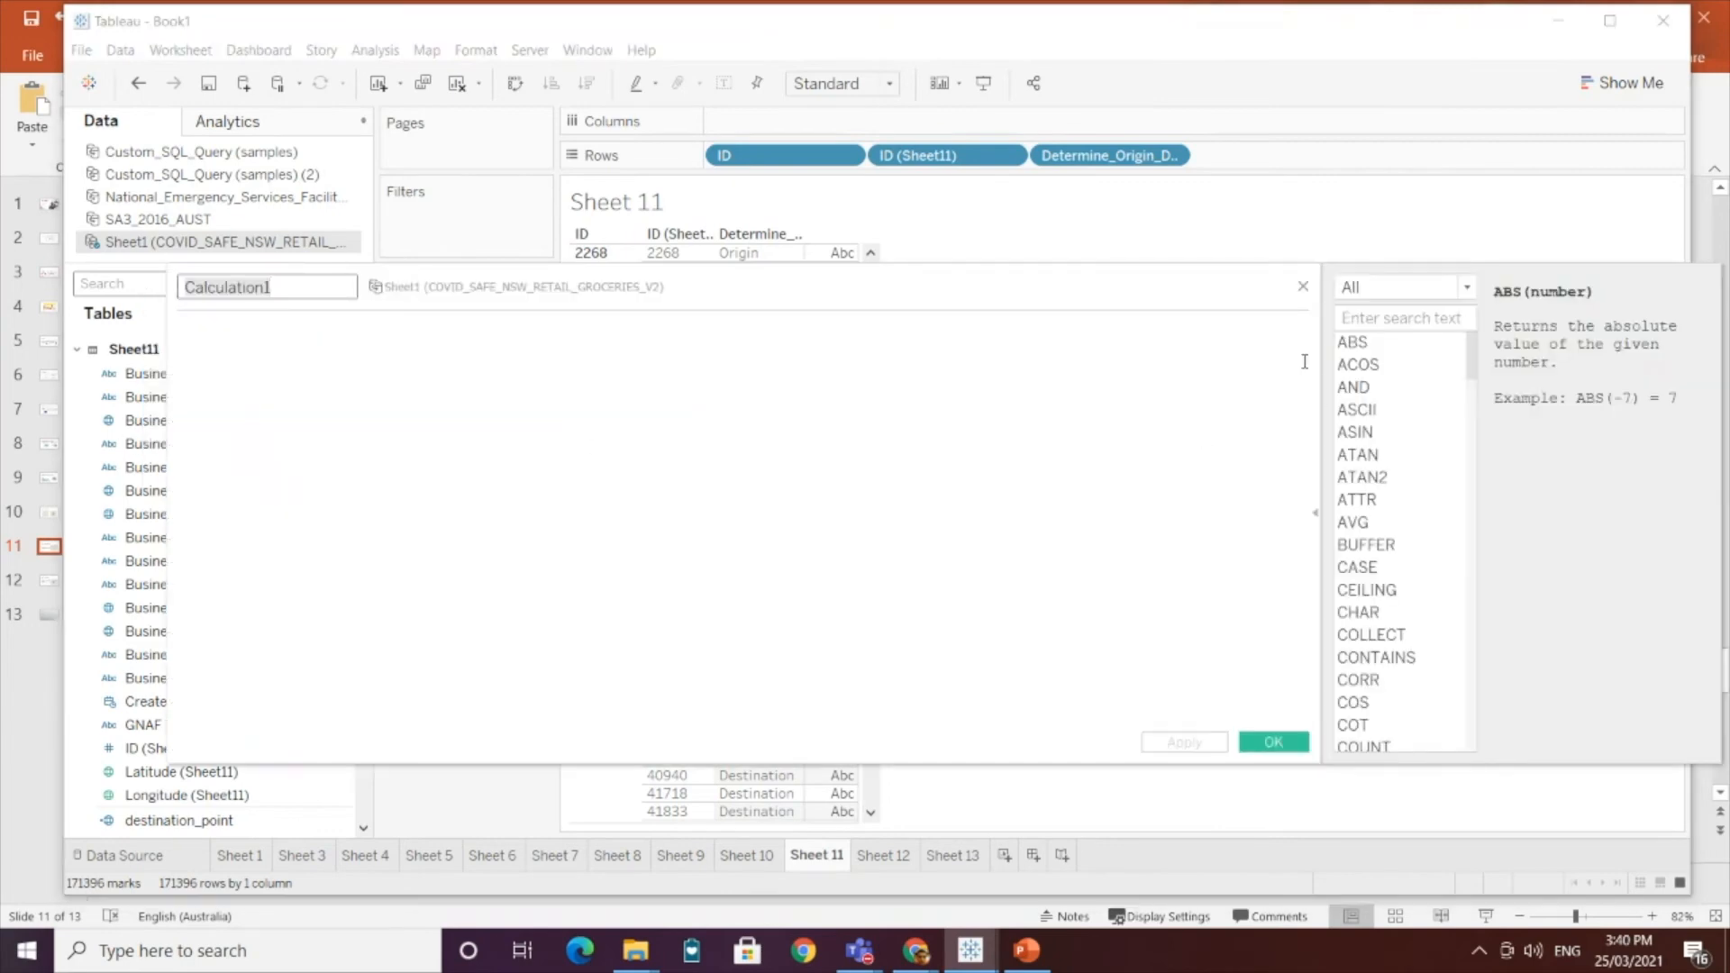
left_click(1393, 323)
type("DIS")
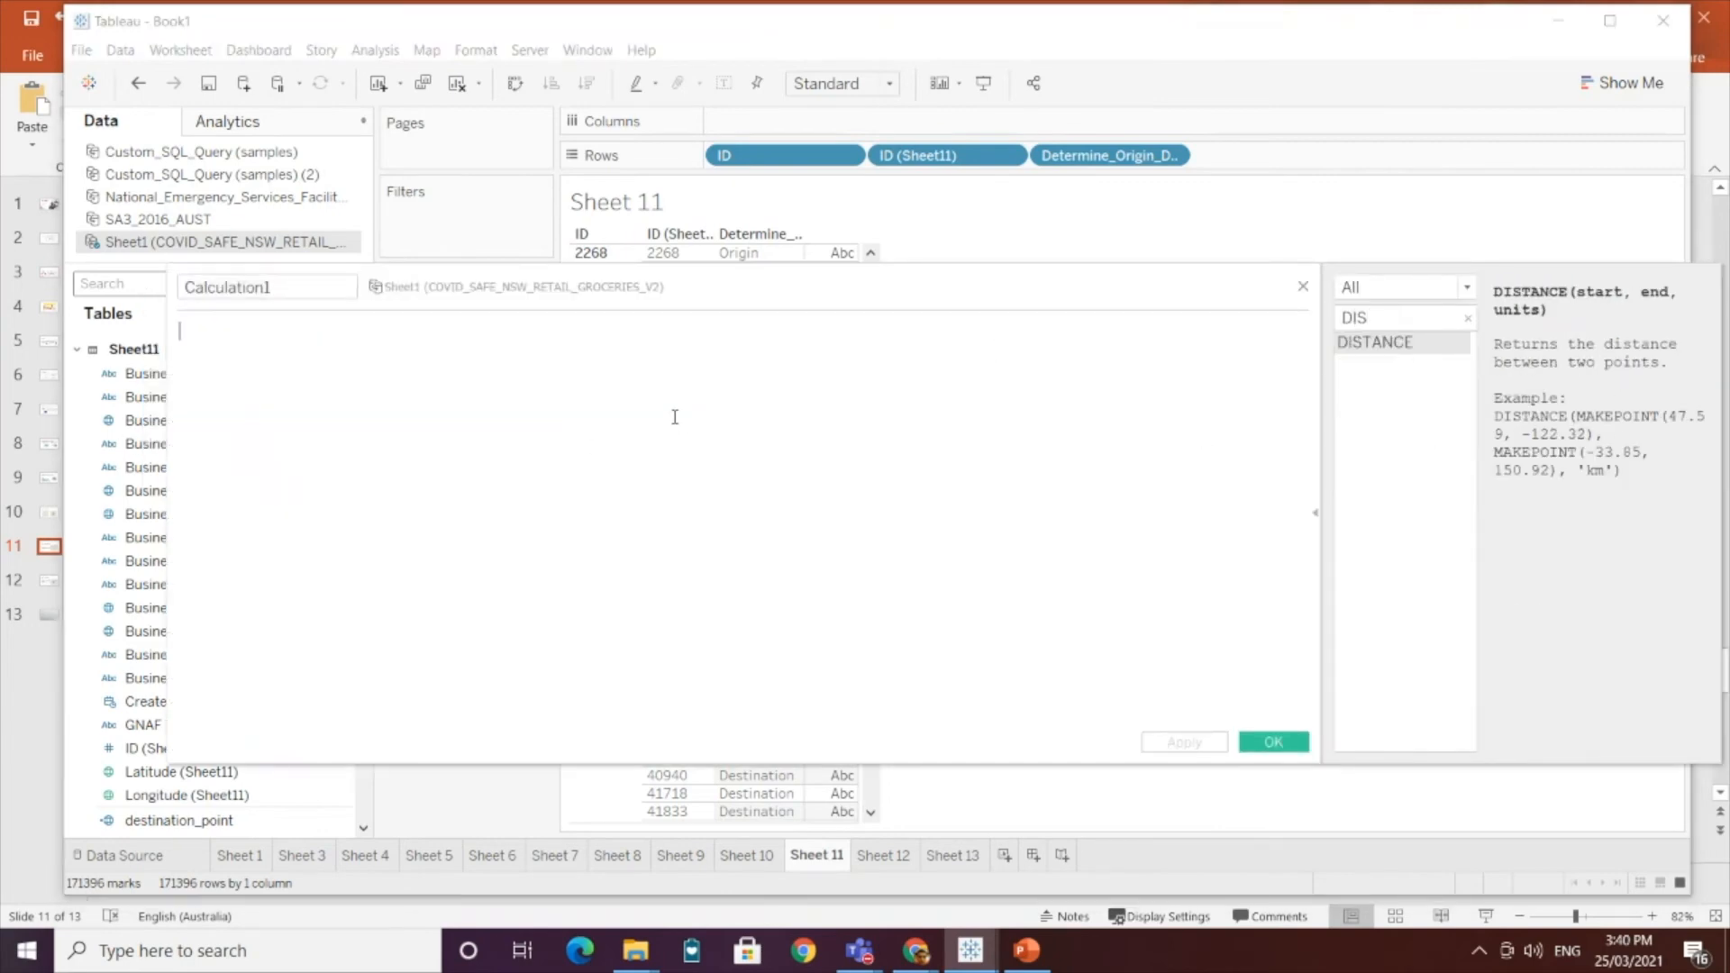
left_click(675, 417)
type("DIST")
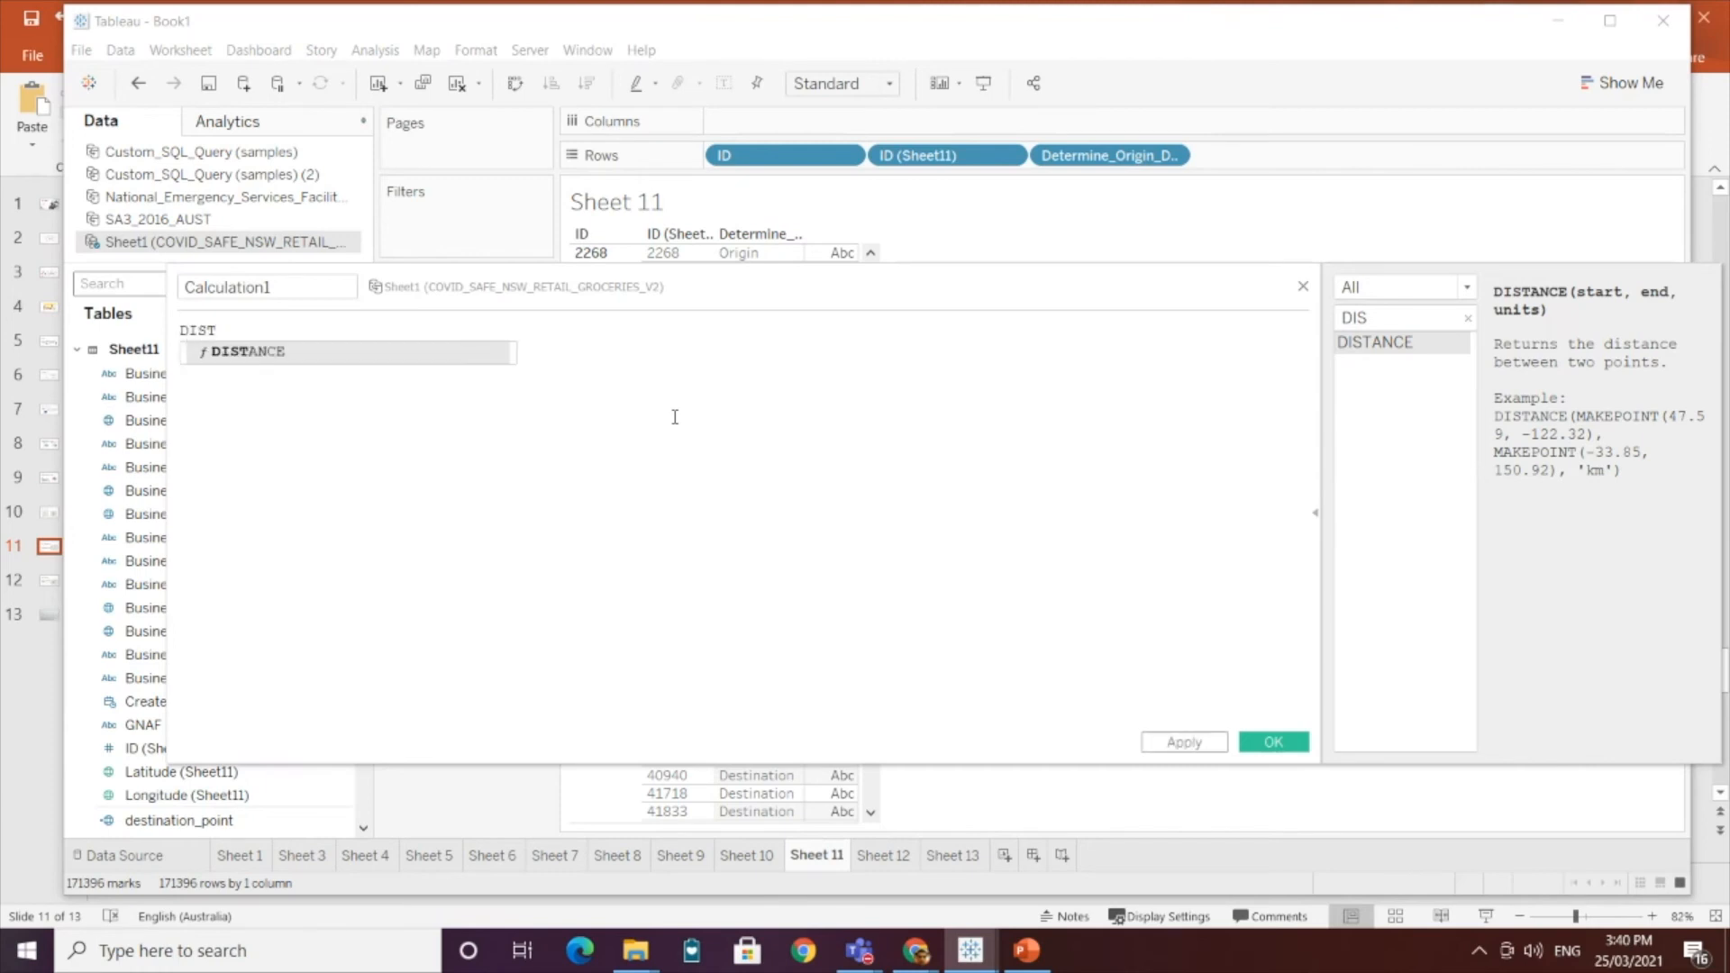
key("Return")
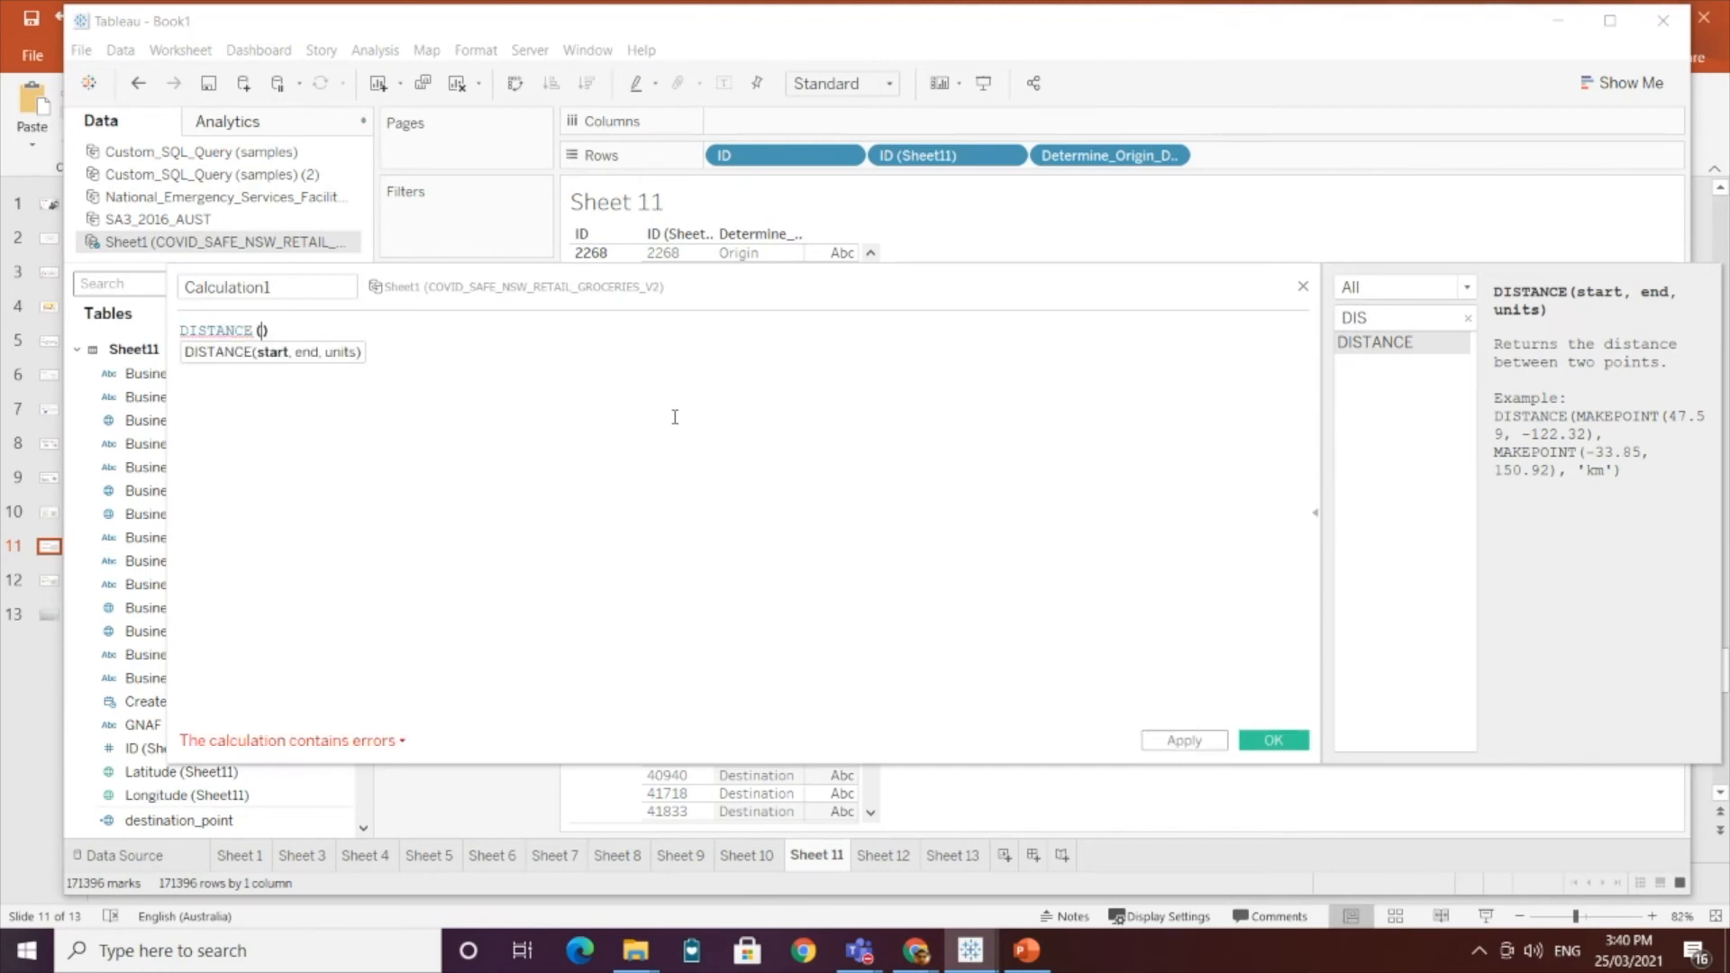
Step: Complete the DISTANCE formula with the arguments [Origin_Point], [destination_point] and 'km'
type("ori")
key("Return")
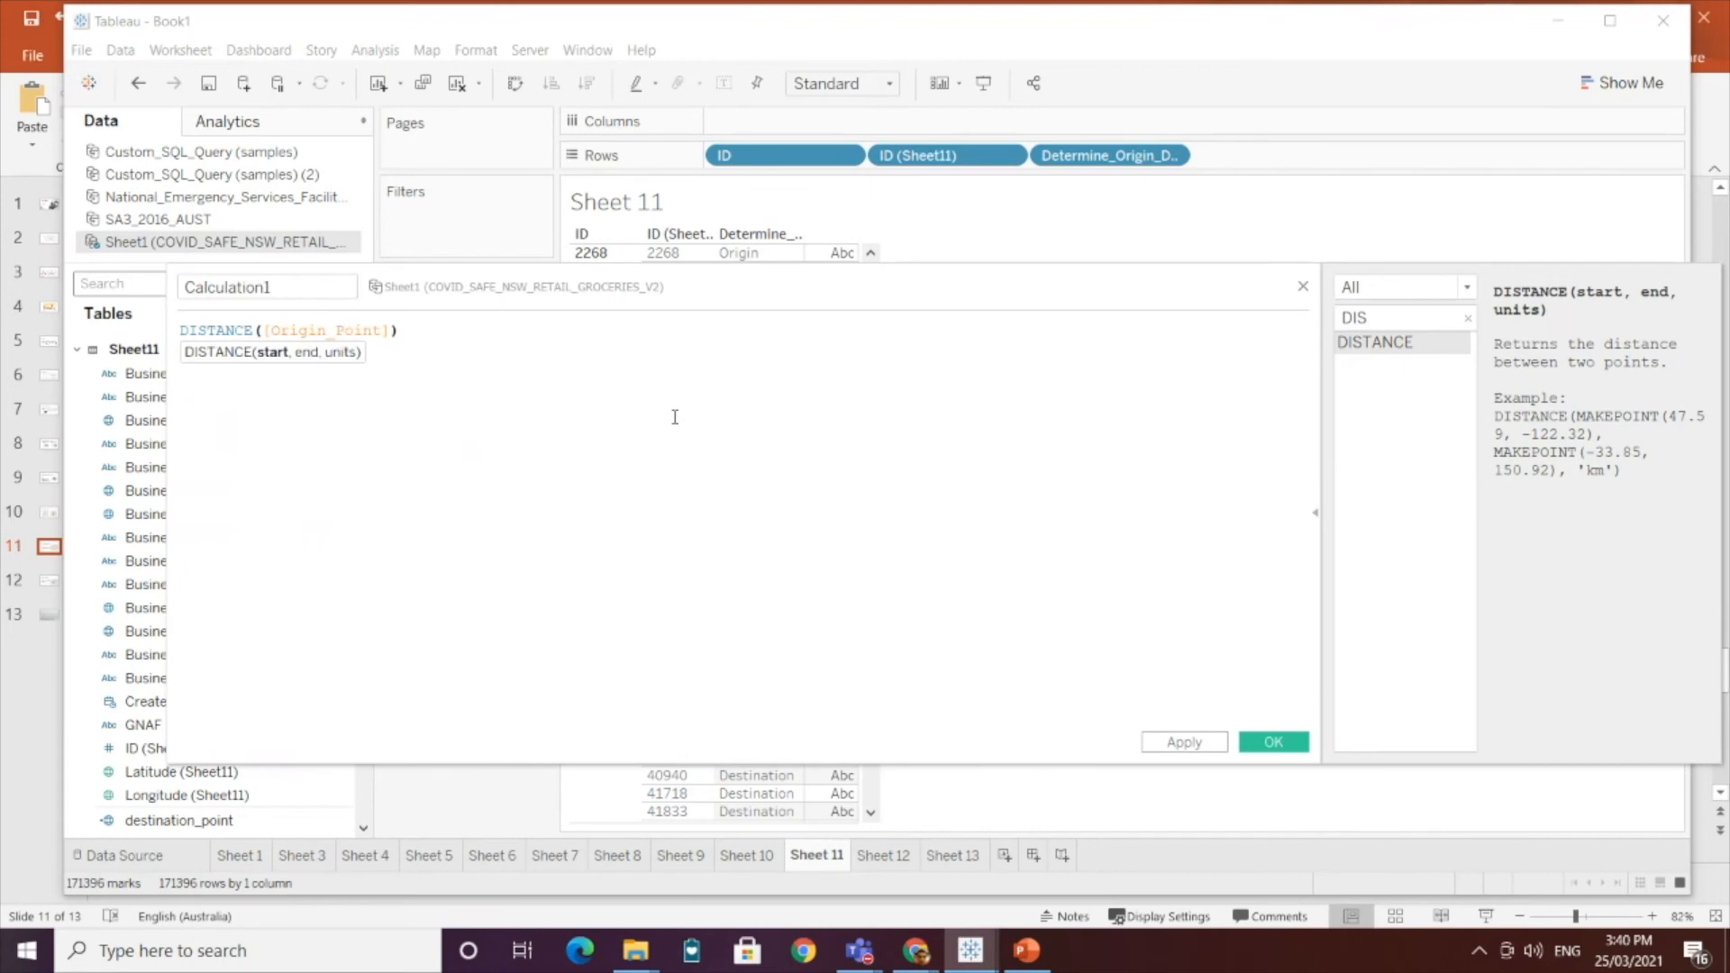
type(",des")
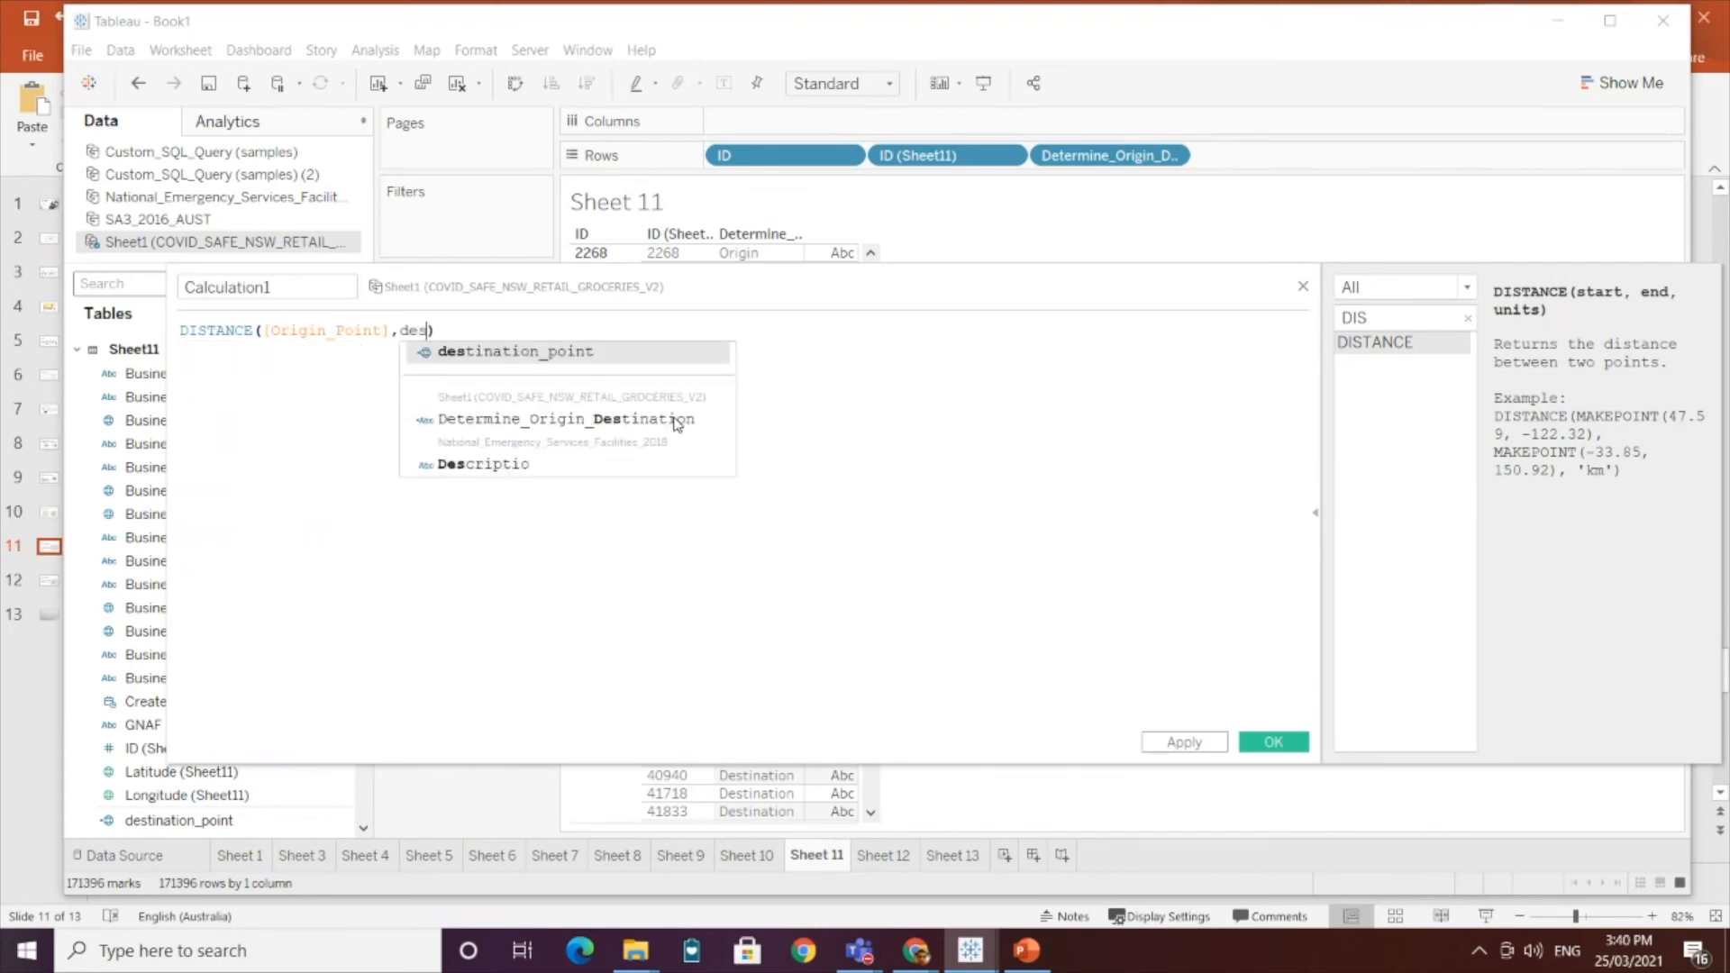
key("Return")
type(",")
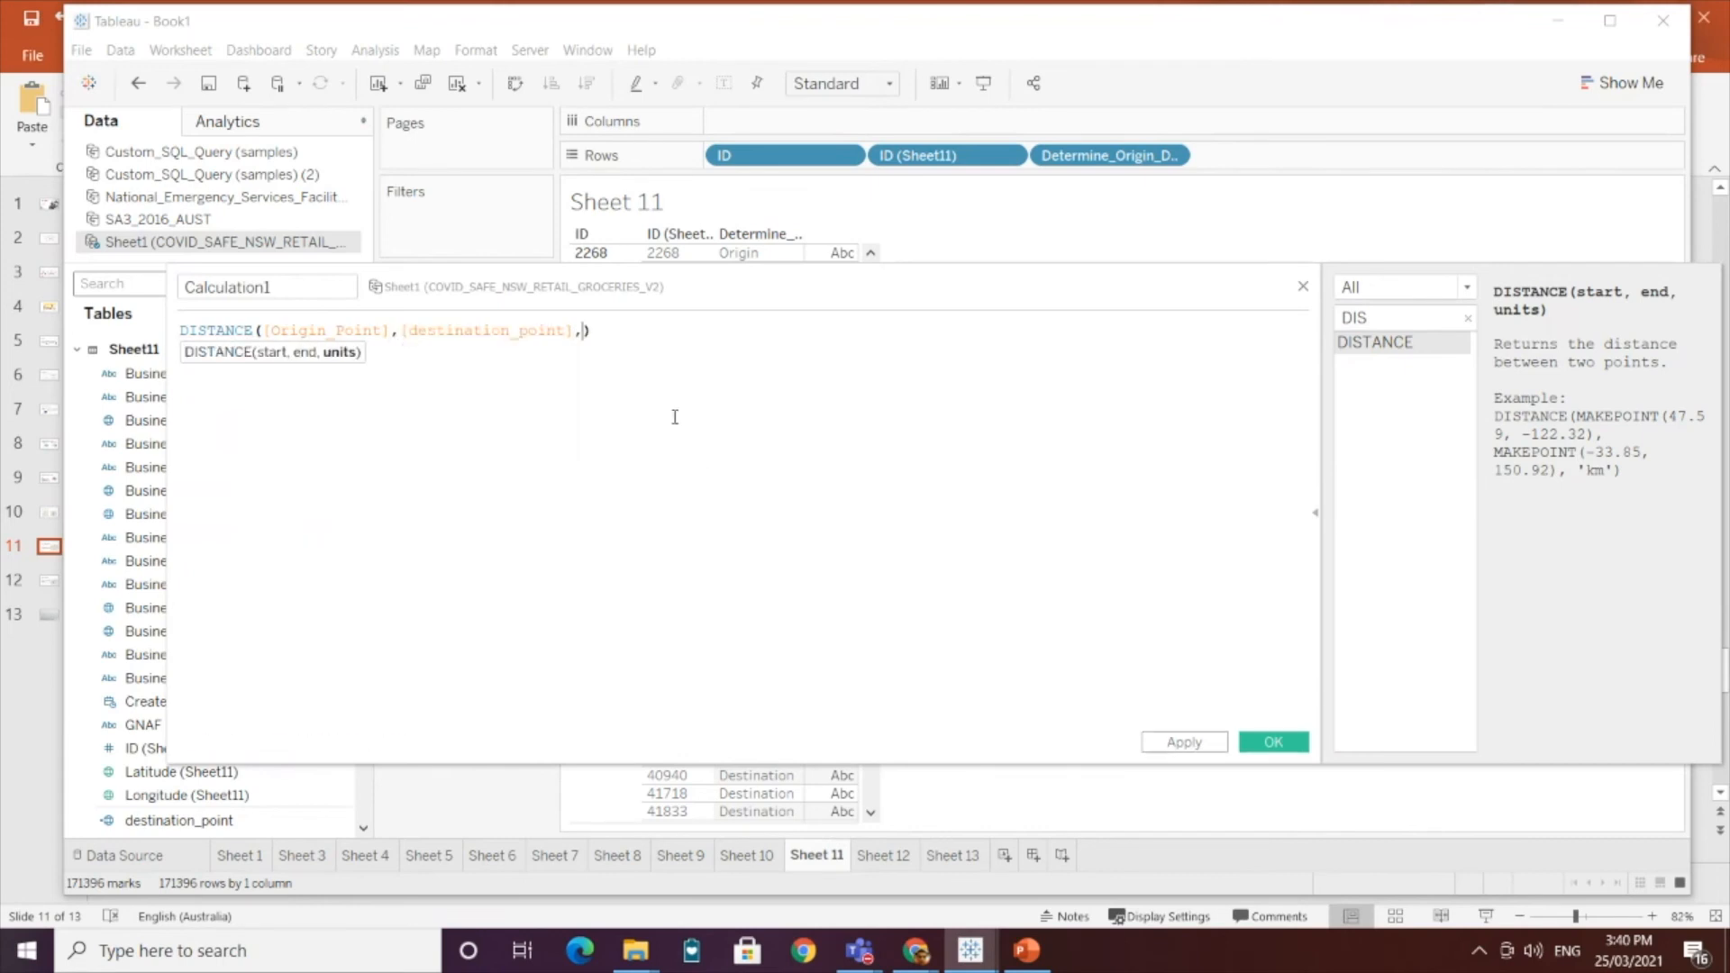
type(" 'km'")
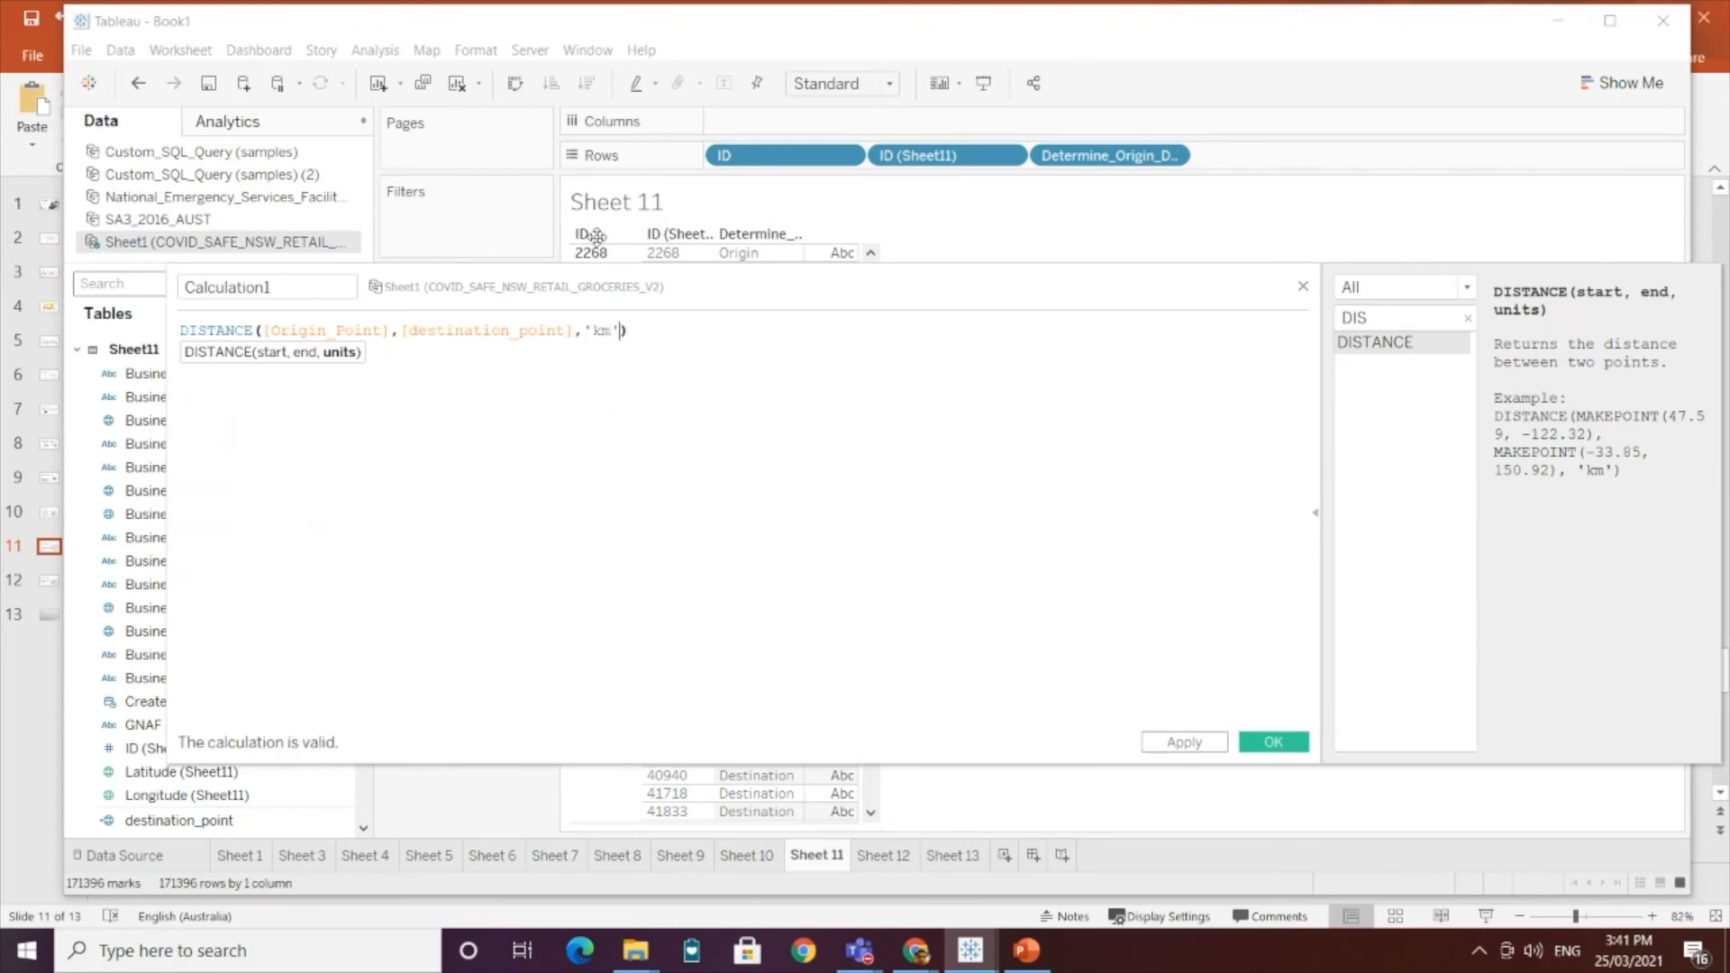
Step: Name the calculated field Distance_Calculation and save it
left_click(286, 294)
key("ctrl+a")
type("Dis")
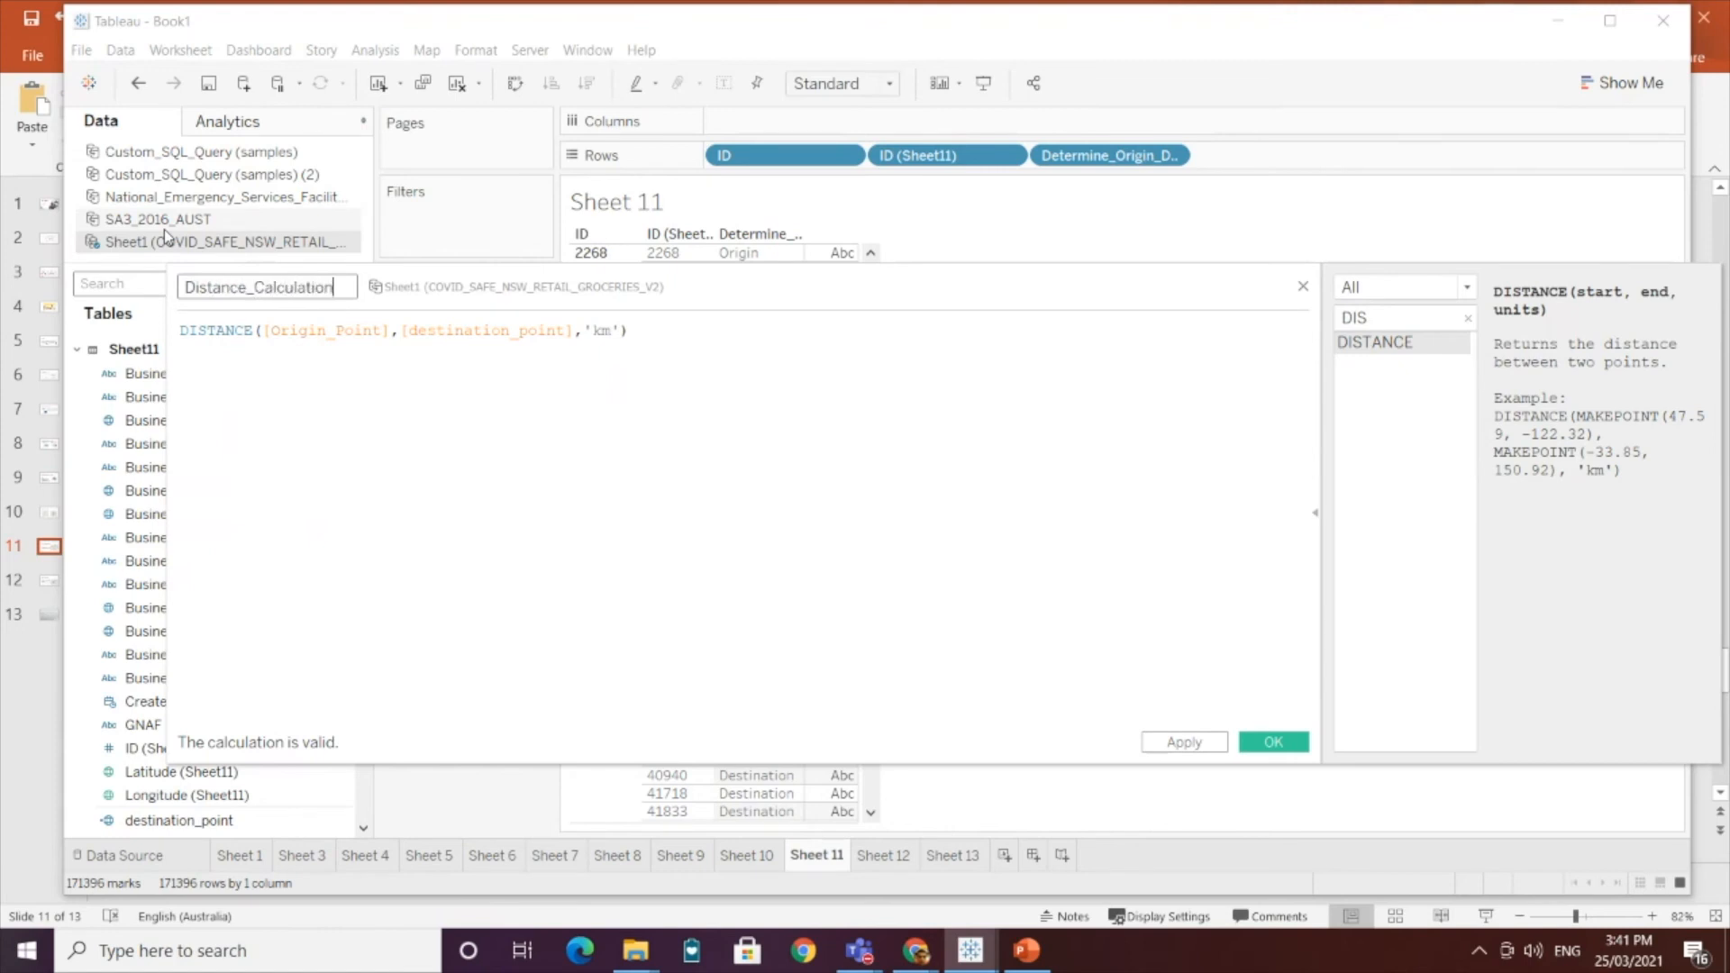
left_click(1181, 742)
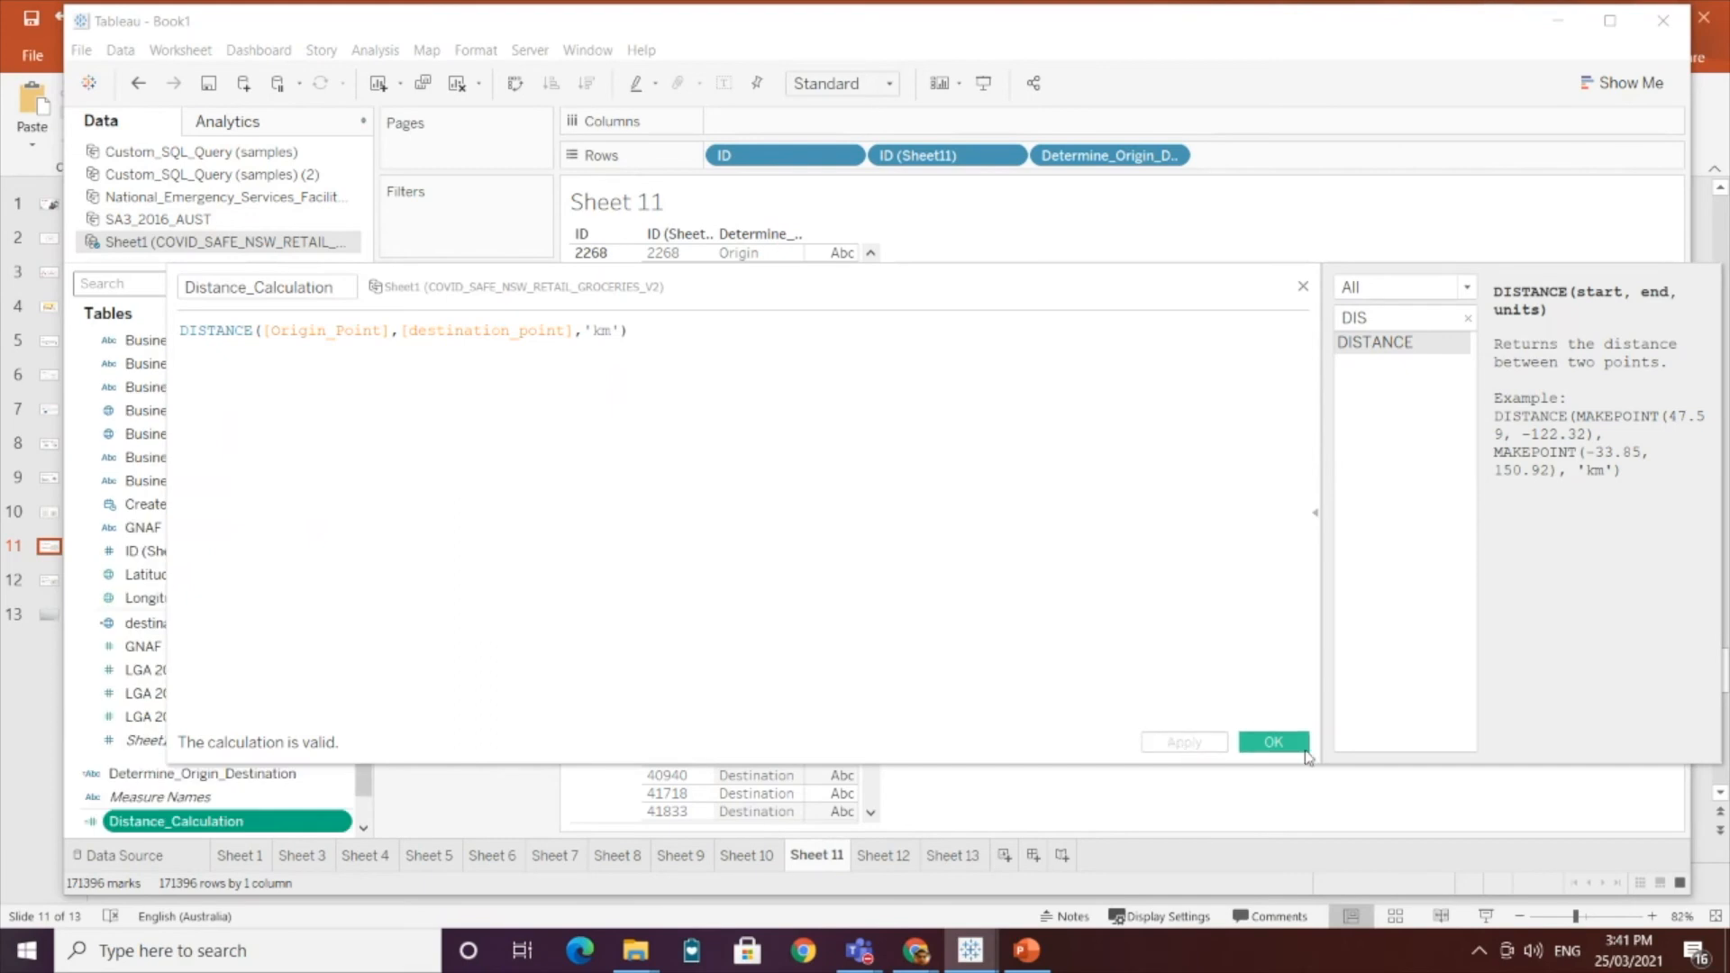
left_click(1273, 741)
Step: Add Distance_Calculation as the values of the Sheet 11 table and examine the distances between origin and destination IDs
left_click_drag(289, 821, 838, 506)
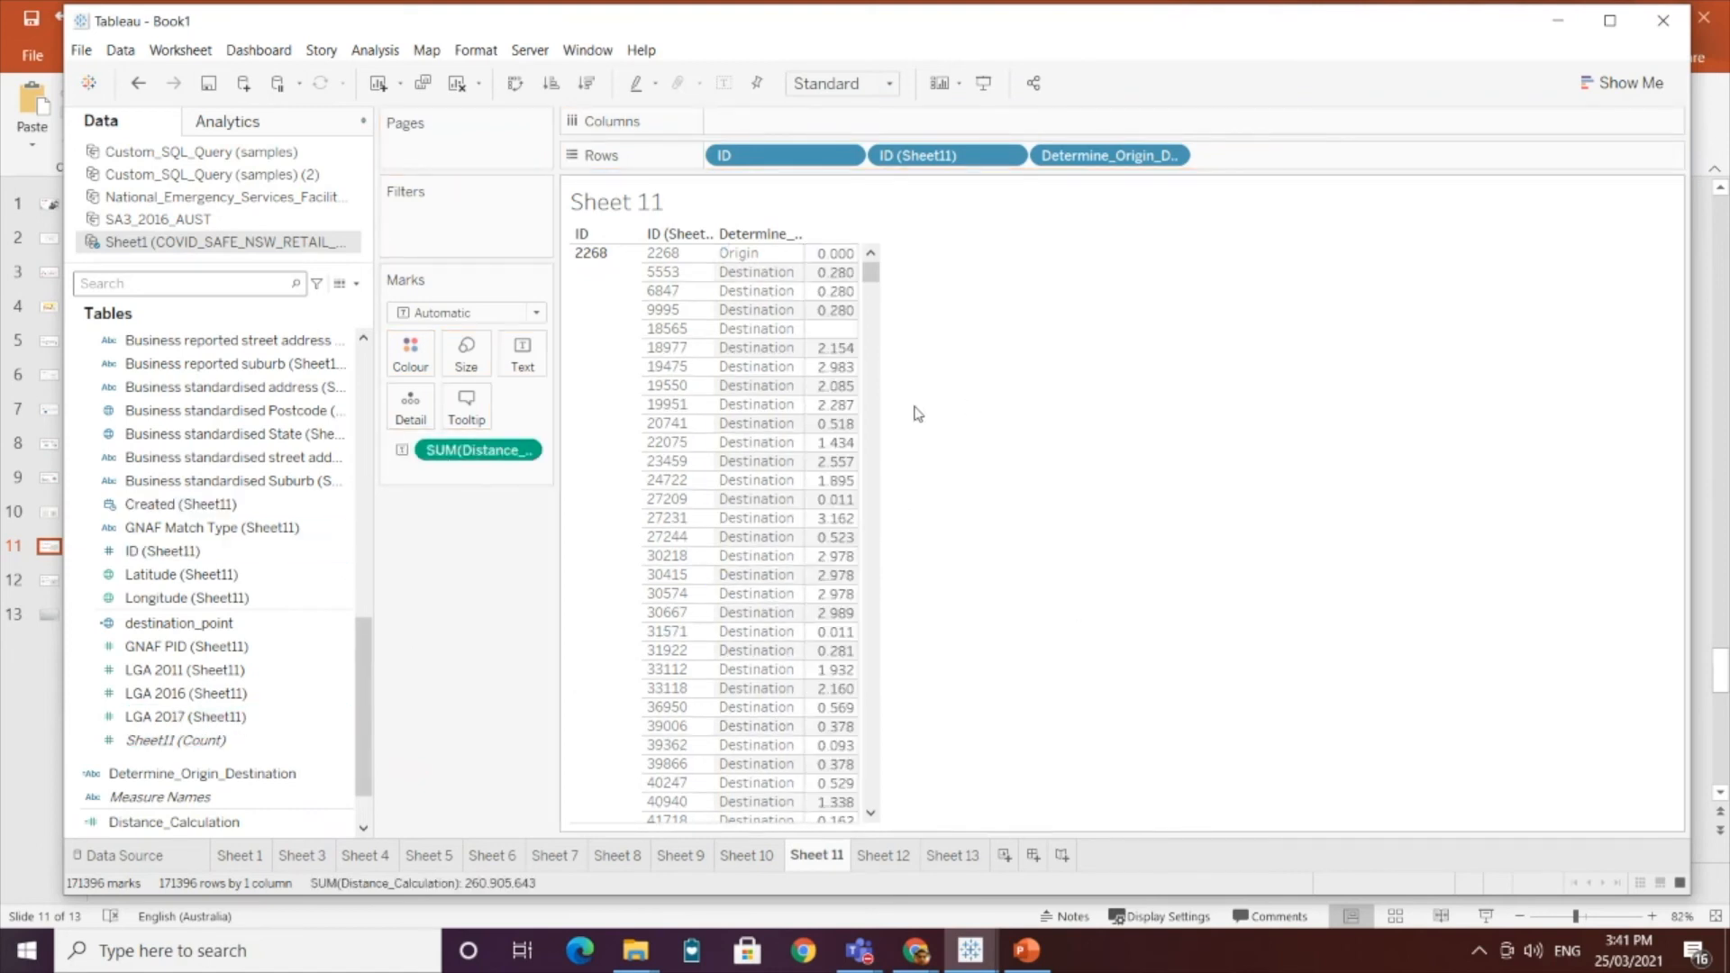
mouse_move(841, 423)
left_click(602, 272)
mouse_move(840, 263)
left_click(604, 306)
mouse_move(869, 270)
left_mouse_down()
mouse_move(874, 838)
mouse_move(871, 263)
left_mouse_up()
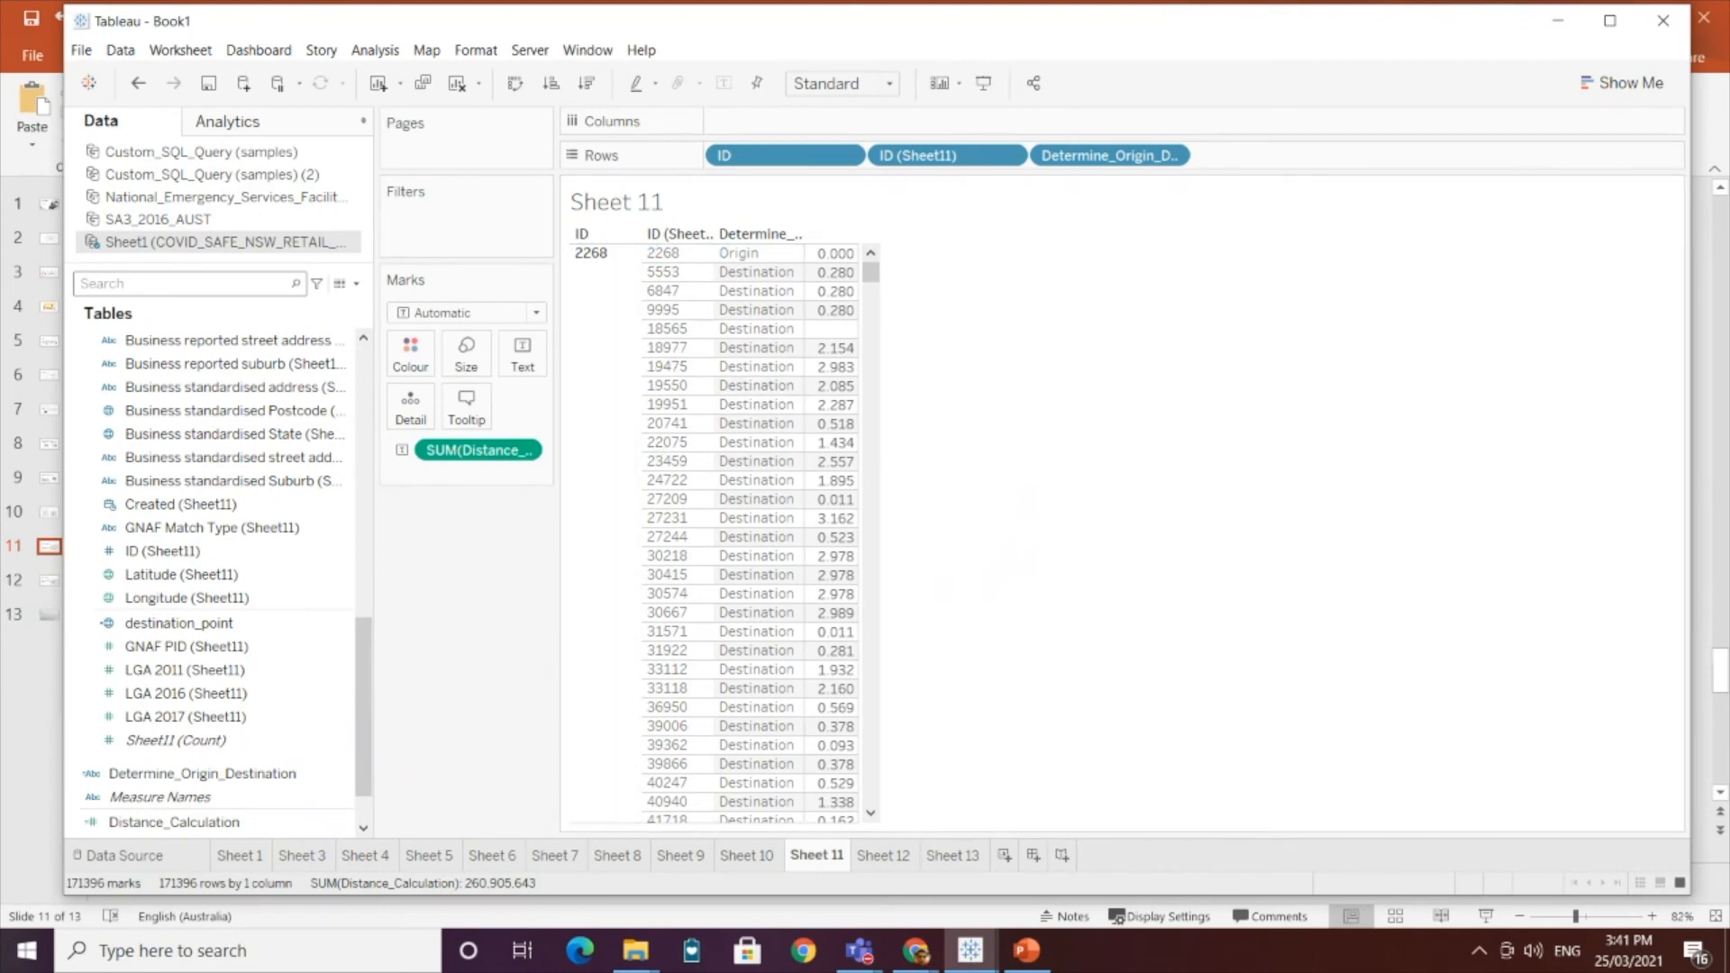
Step: Compare the origin points map on Sheet 12 with the distance table on Sheet 11
left_click(881, 853)
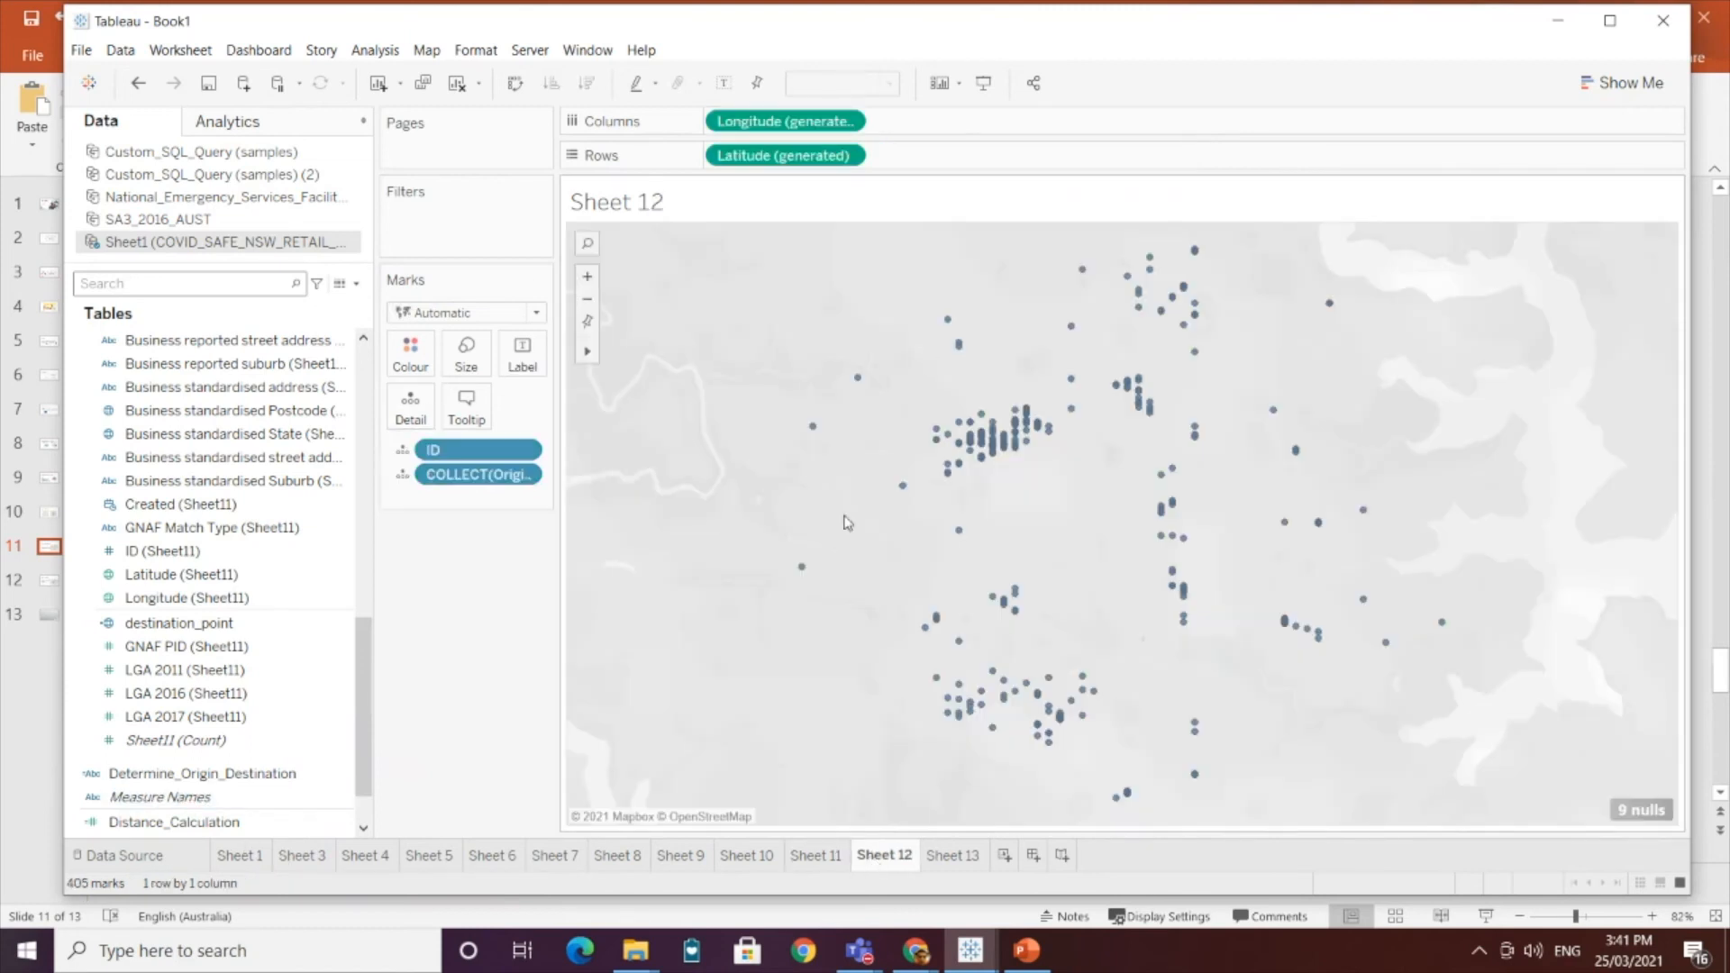
left_click(815, 856)
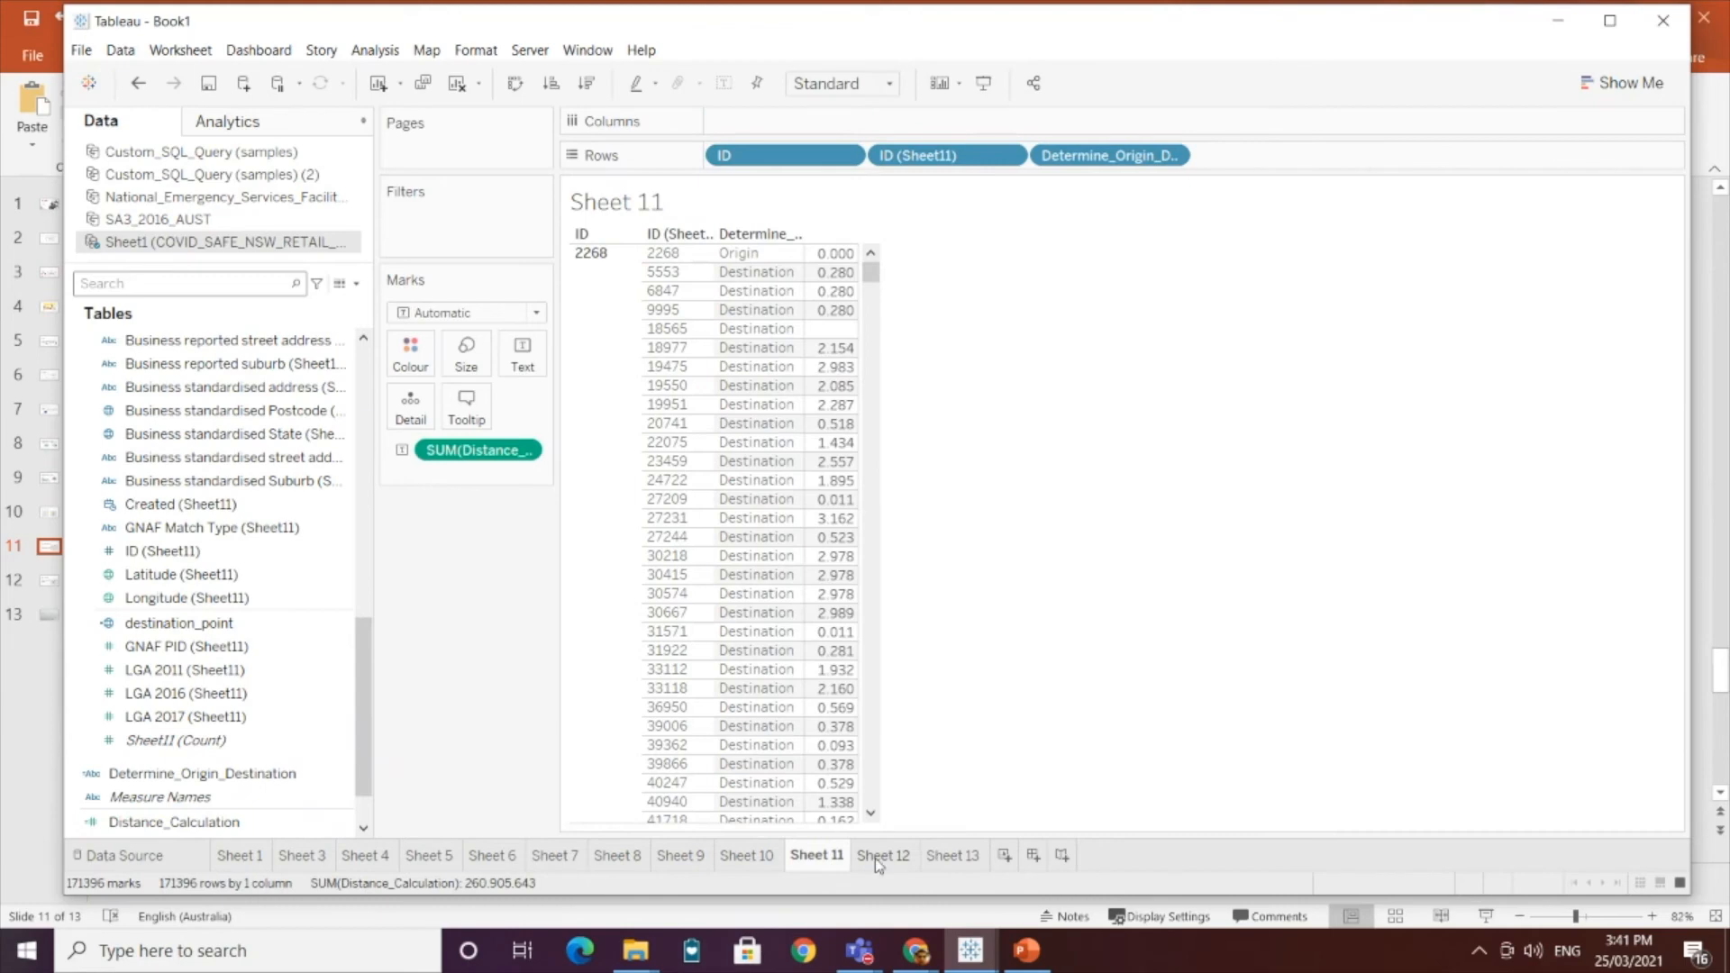
left_click(879, 856)
Step: Switch to the PowerPoint presentation and read slide 12 on creating a line between 2 points with spider maps
left_click(1027, 951)
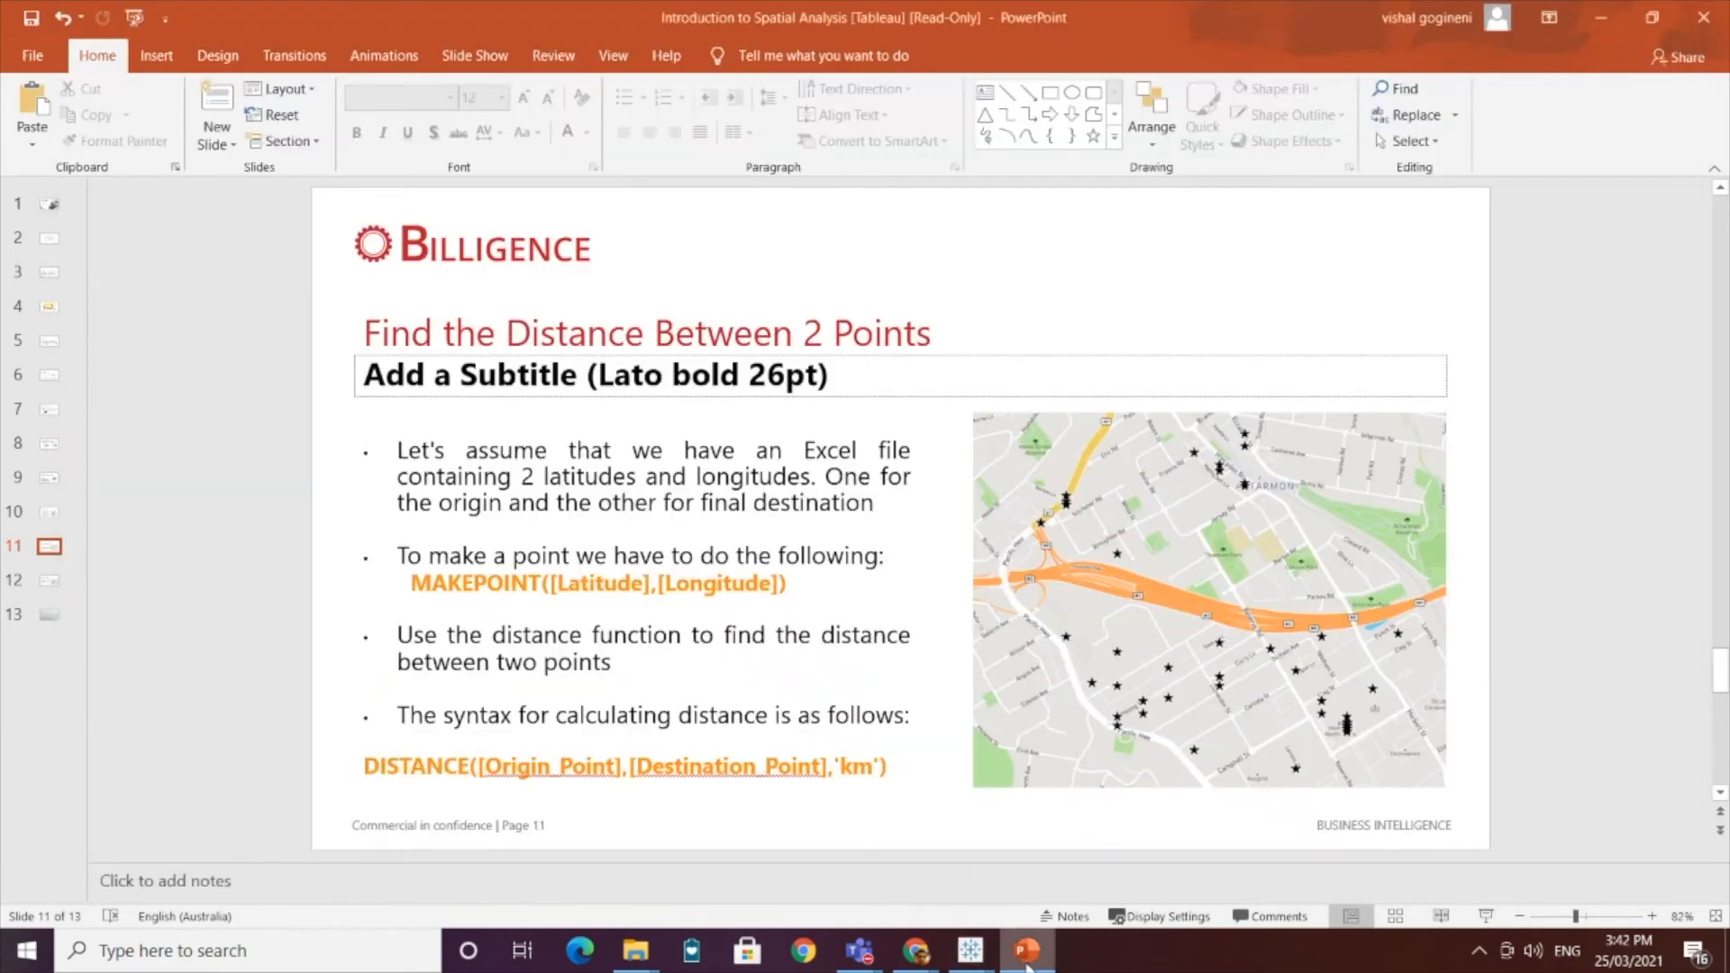
scroll(671, 588, "down", 1)
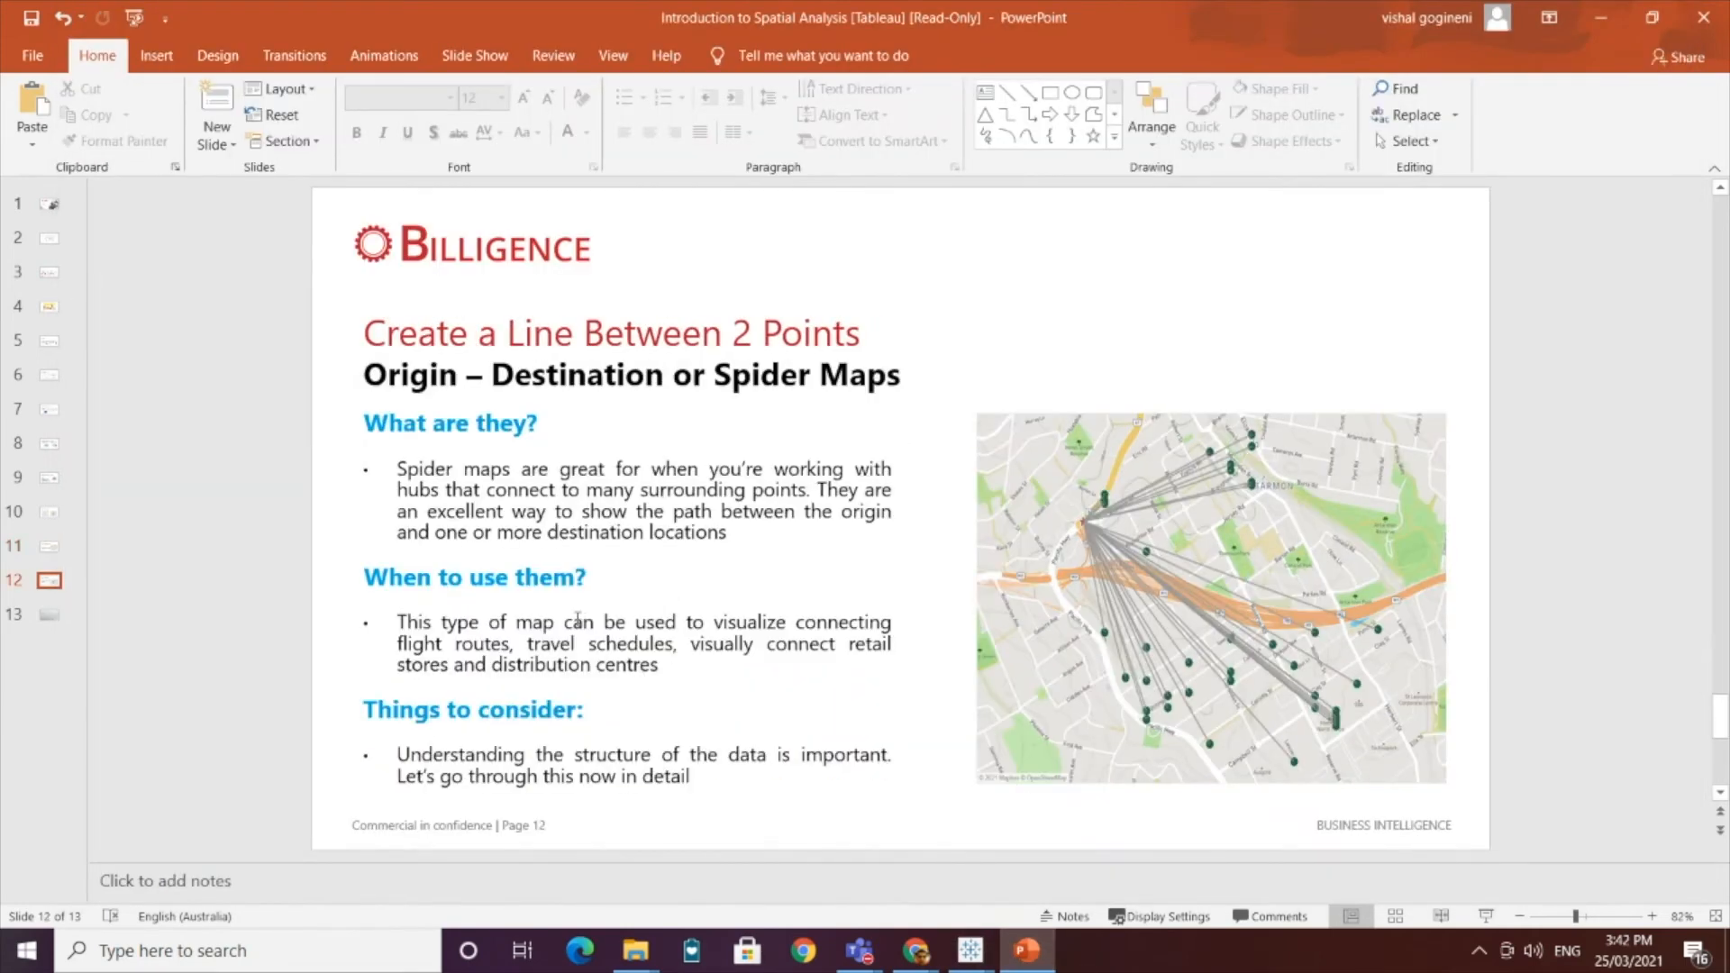
scroll(578, 621, "down", 1)
scroll(578, 626, "up", 1)
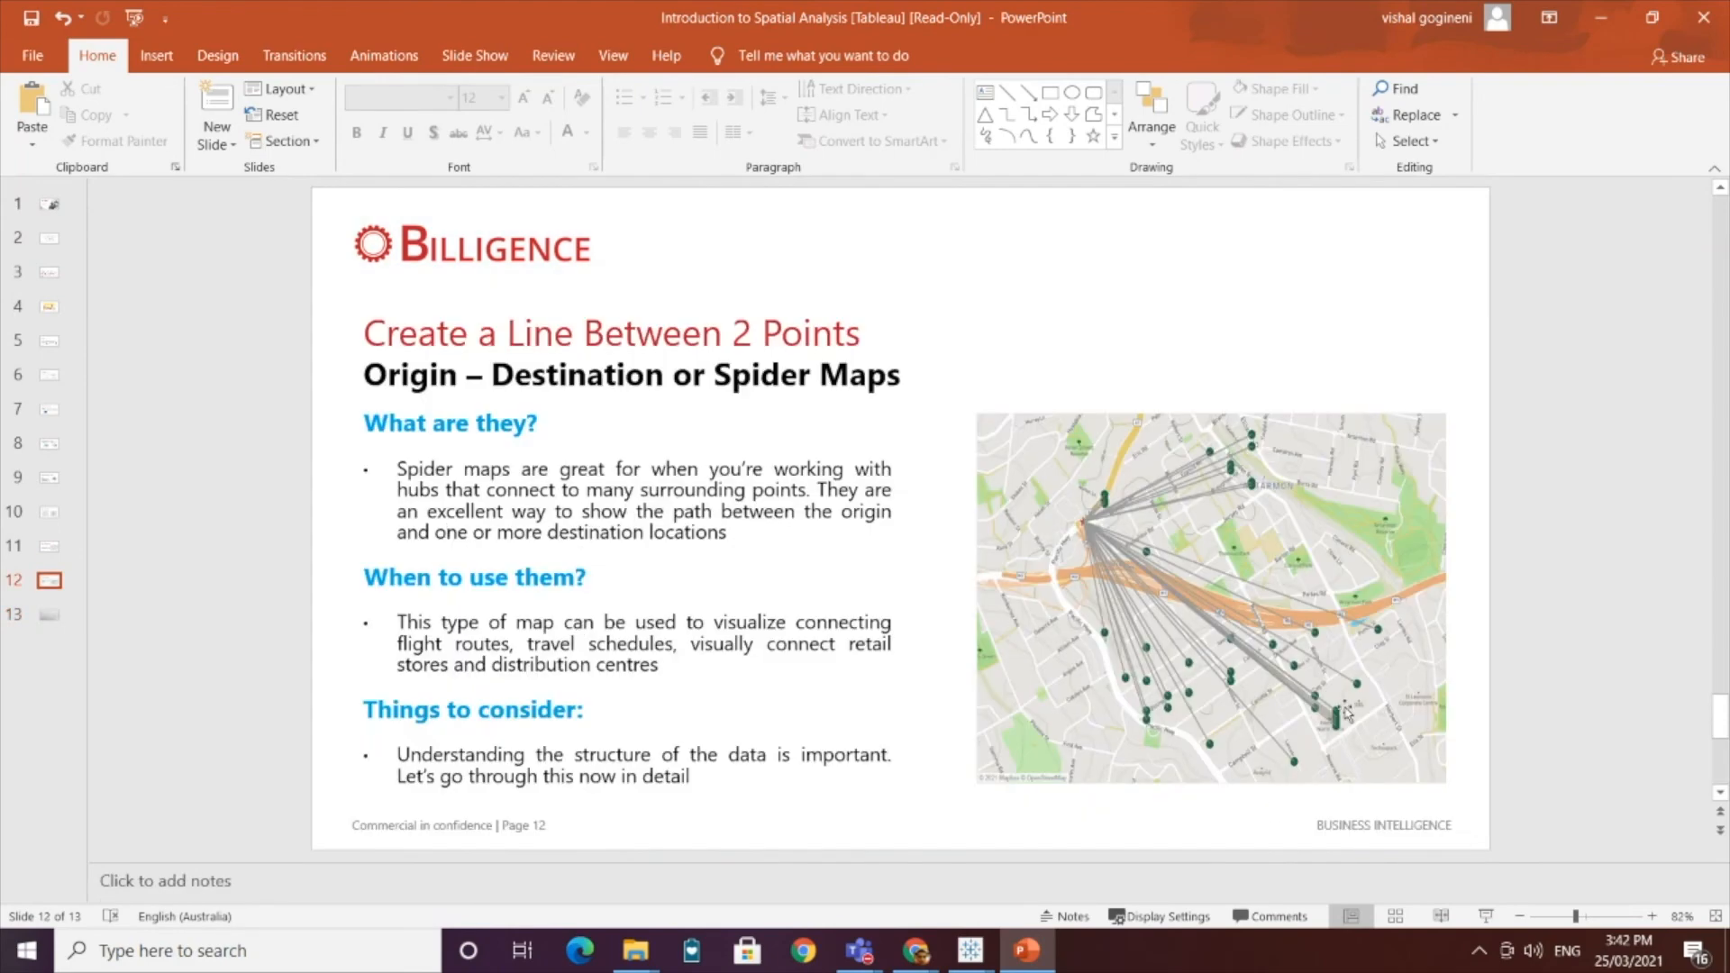
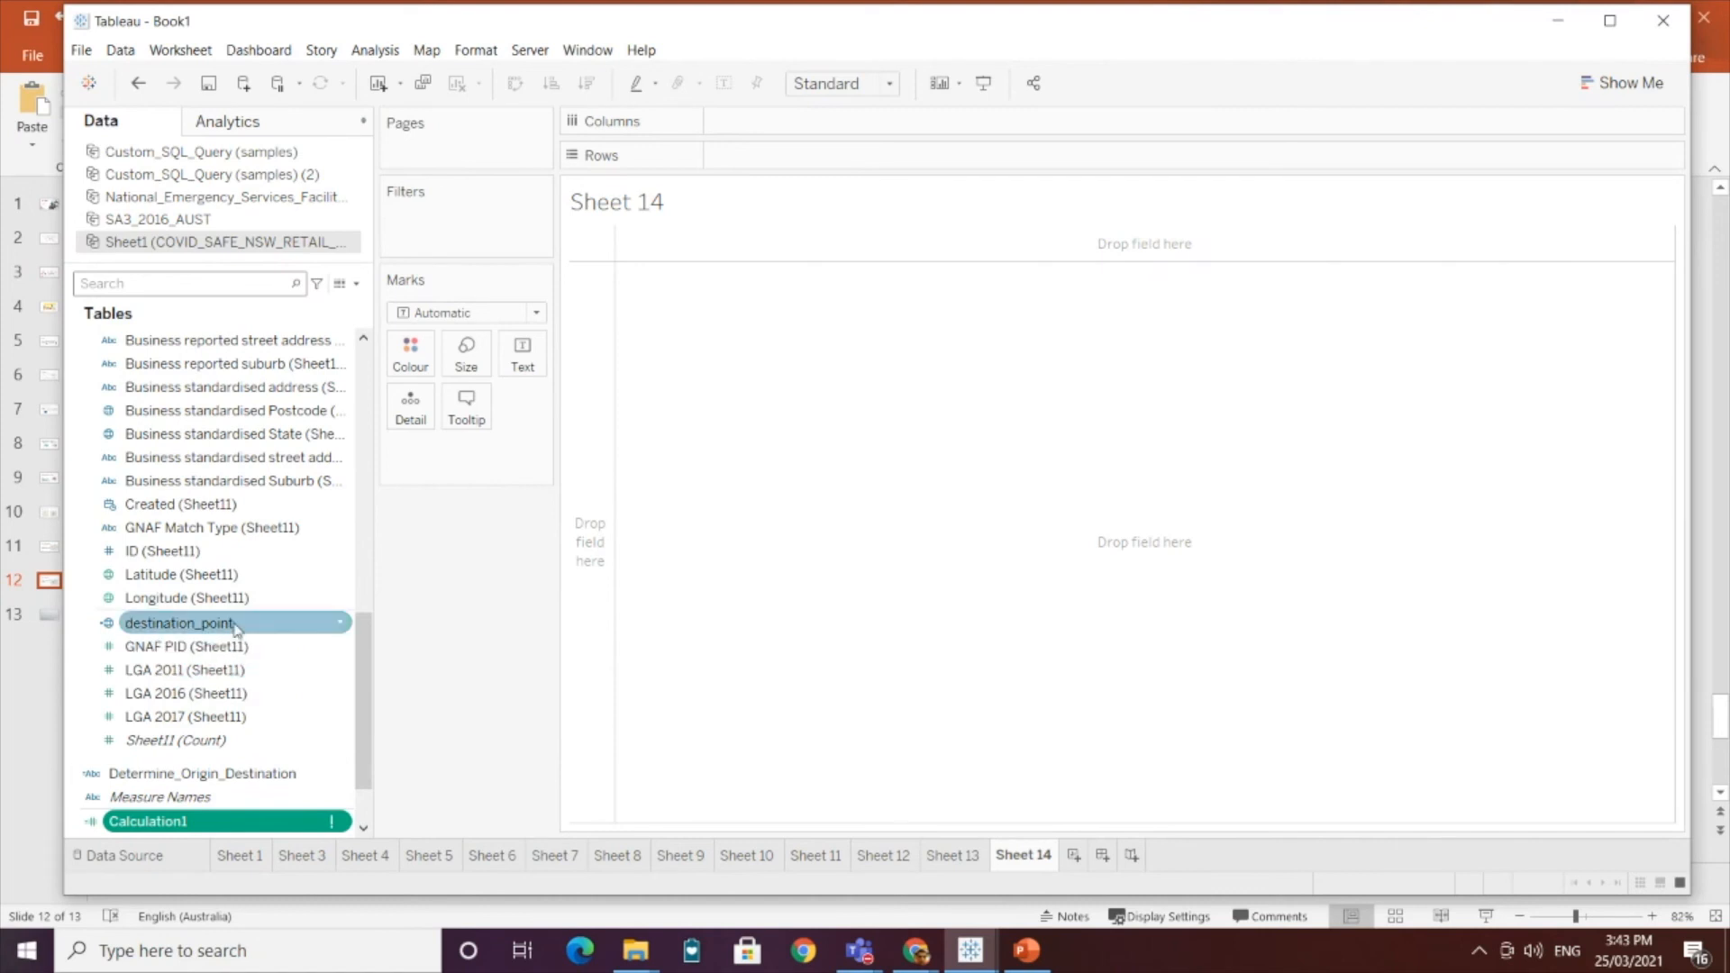
Step: Plot destination_point on a map in Sheet 14, add a blank Sheet 15, and return to Sheet 14
double_click(233, 622)
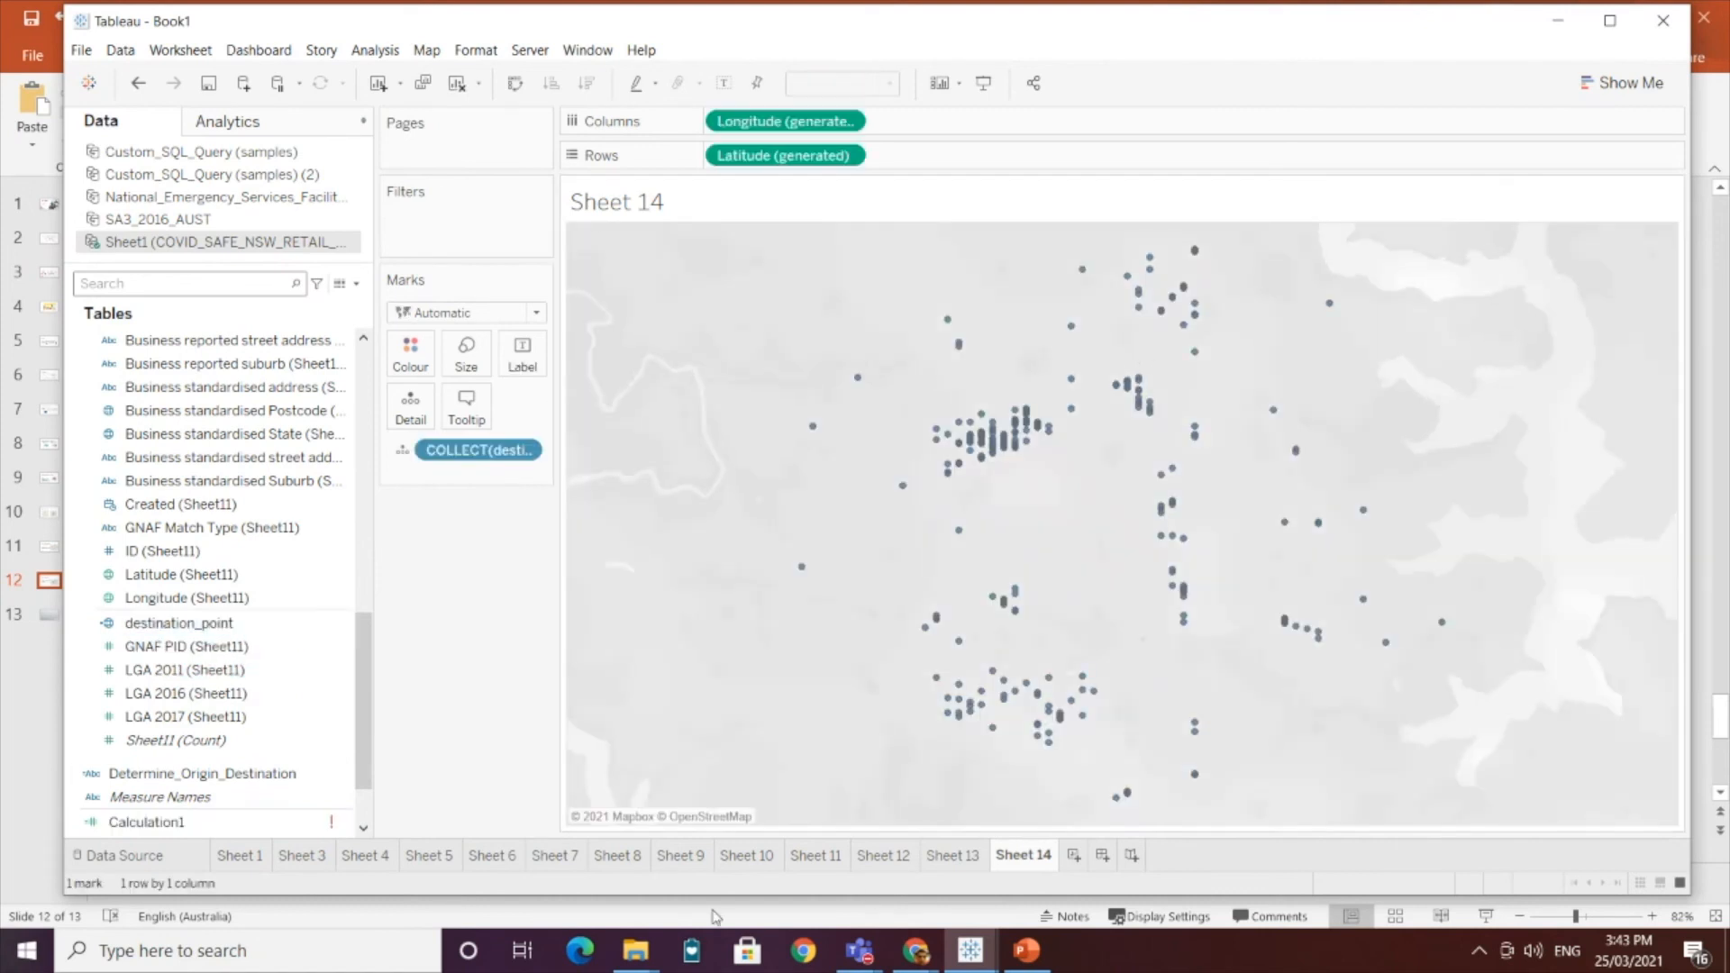
left_click(1071, 854)
scroll(191, 634, "up", 6)
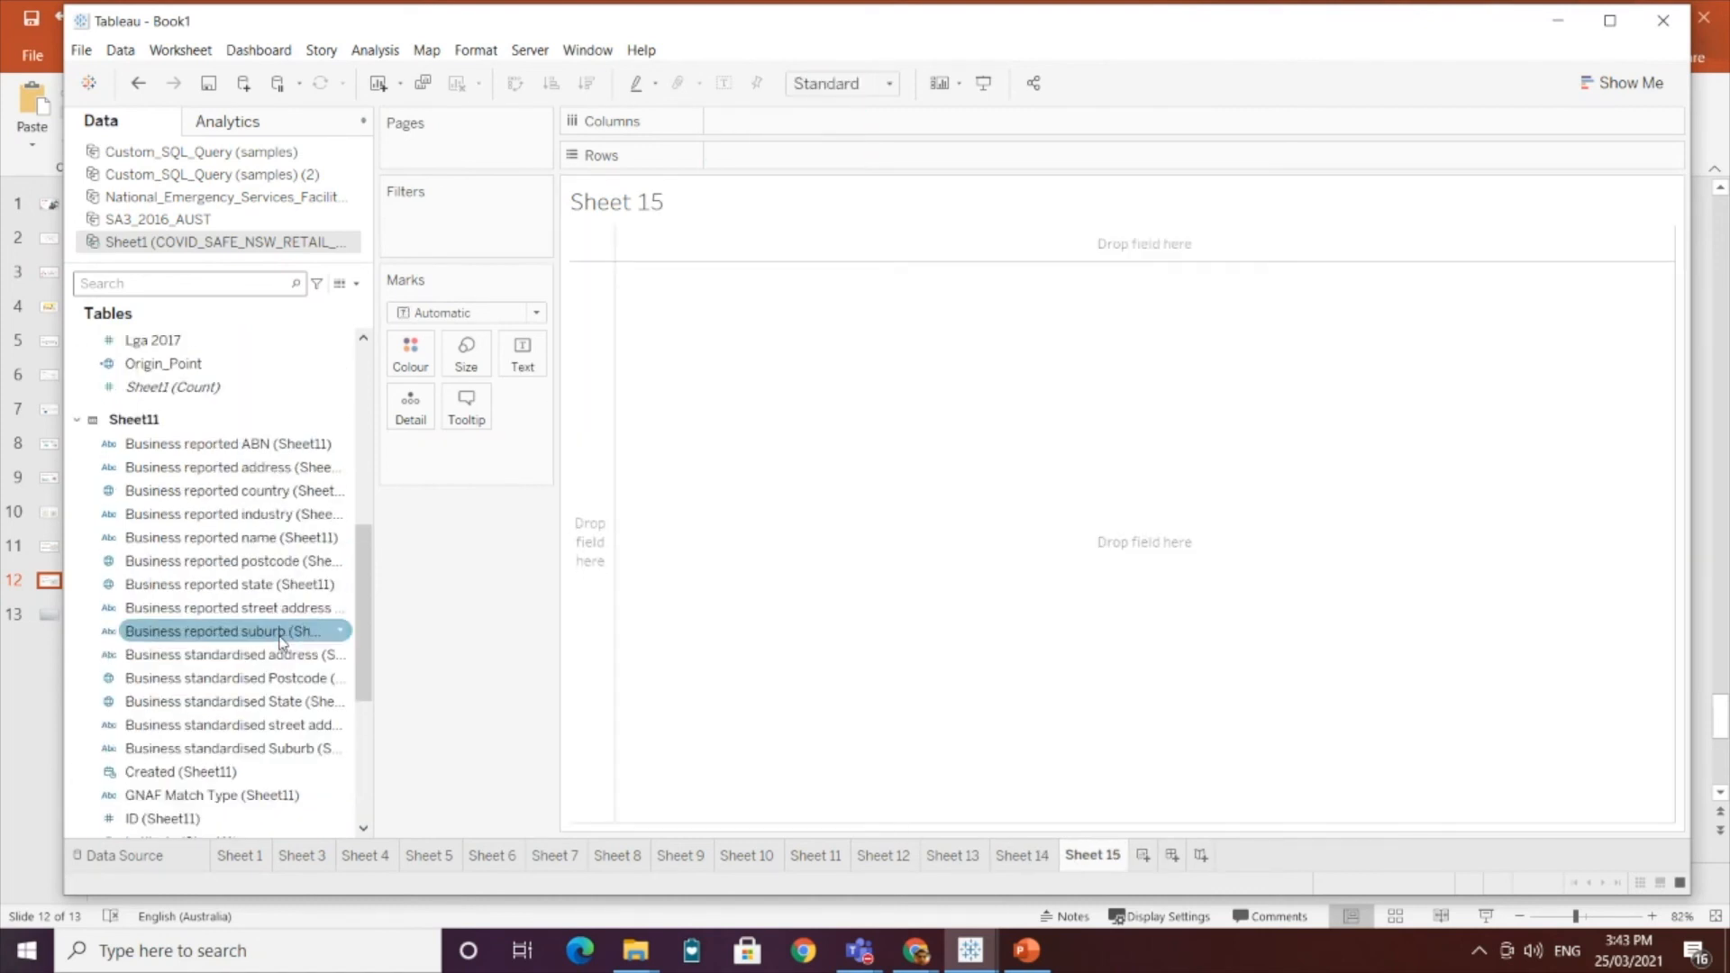
scroll(234, 540, "up", 3)
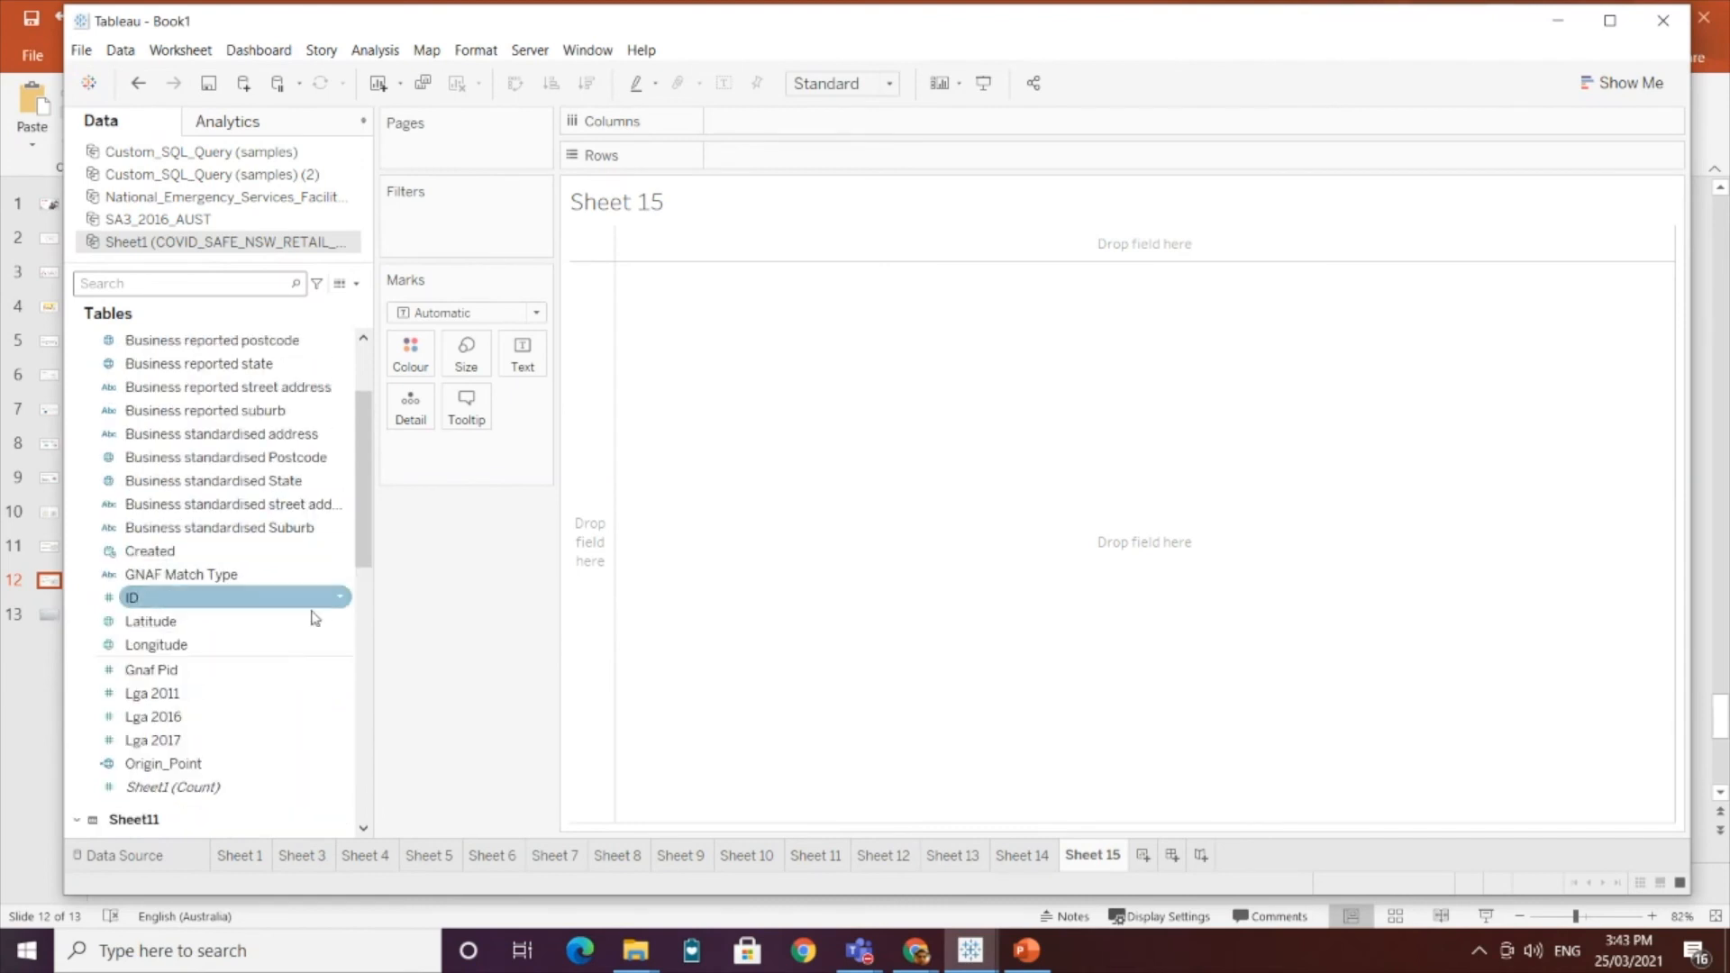
left_click(1027, 854)
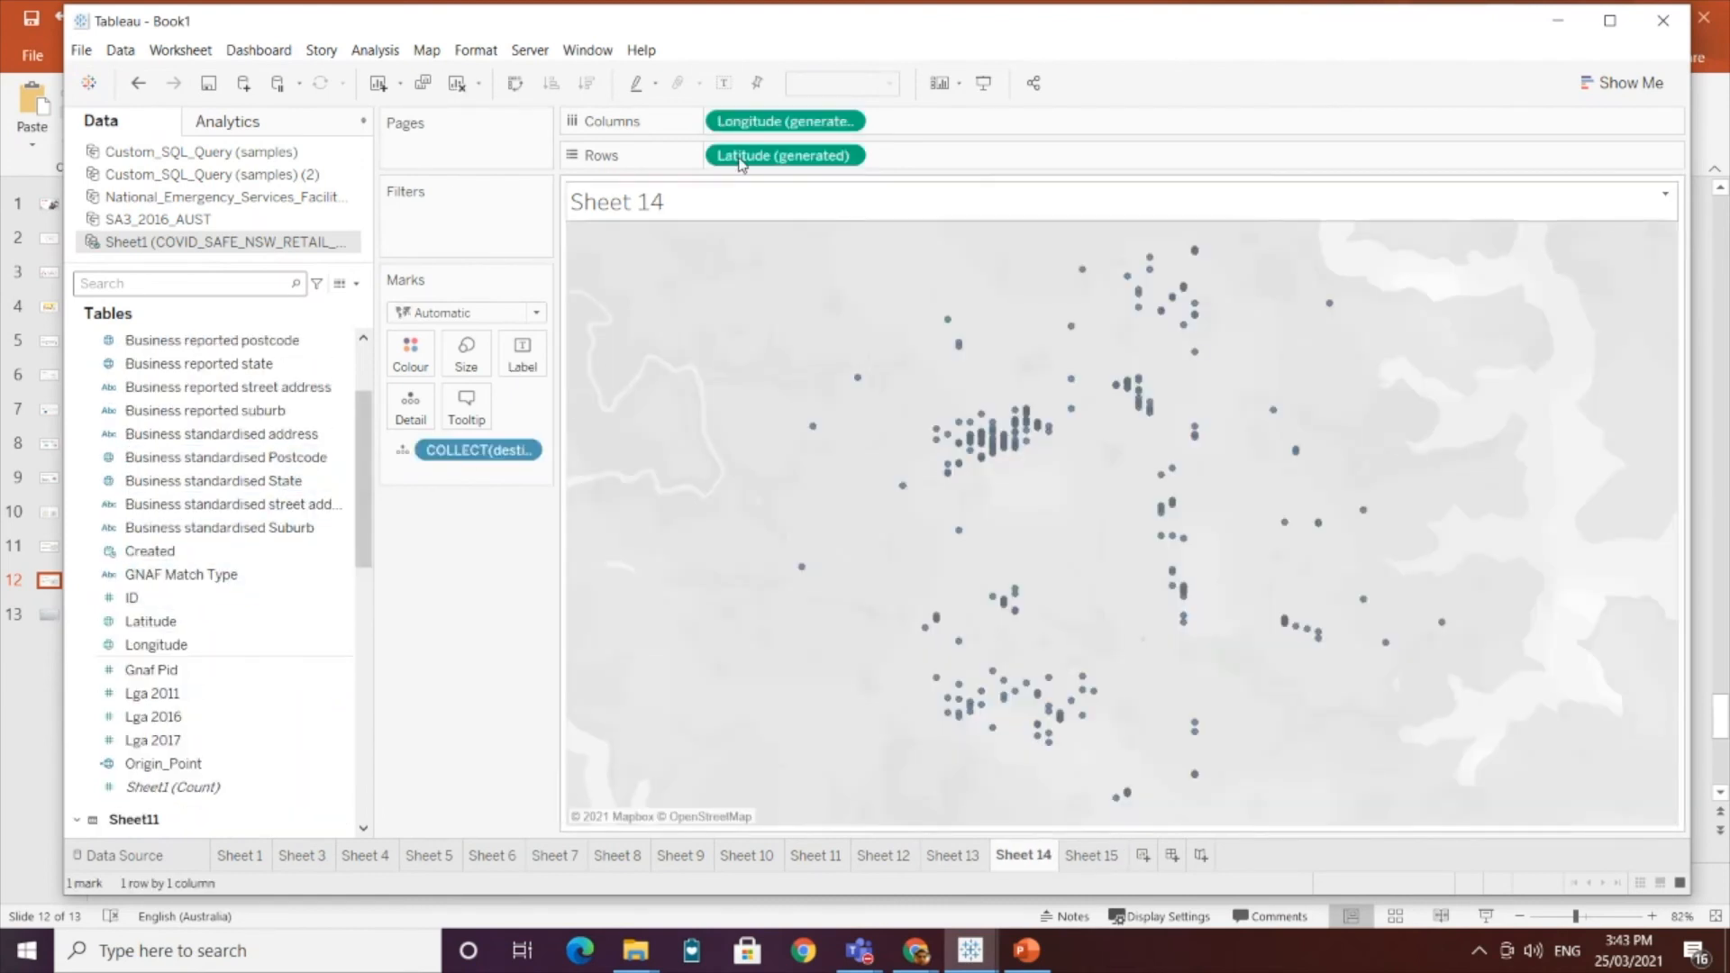
Step: Duplicate the generated Longitude and Latitude fields on Sheet 14 and set both duplicates to Dual Axis
left_click_drag(787, 132, 941, 121)
left_click_drag(784, 155, 946, 155)
right_click(1000, 121)
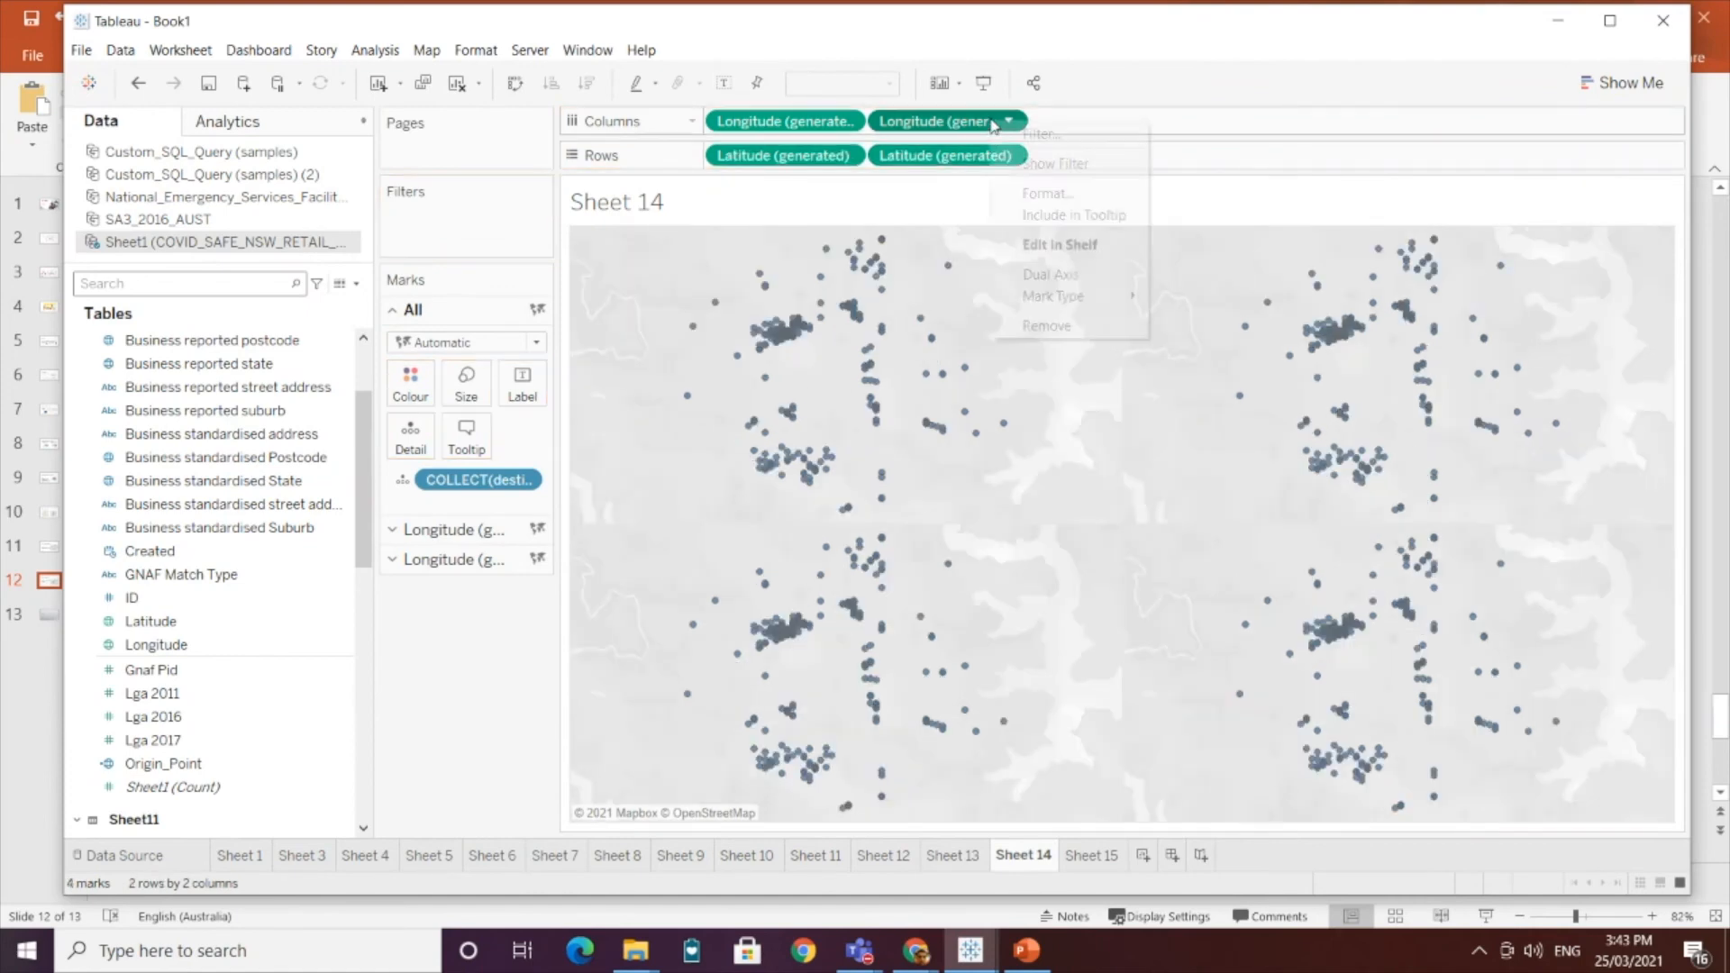
left_click(1041, 279)
right_click(998, 155)
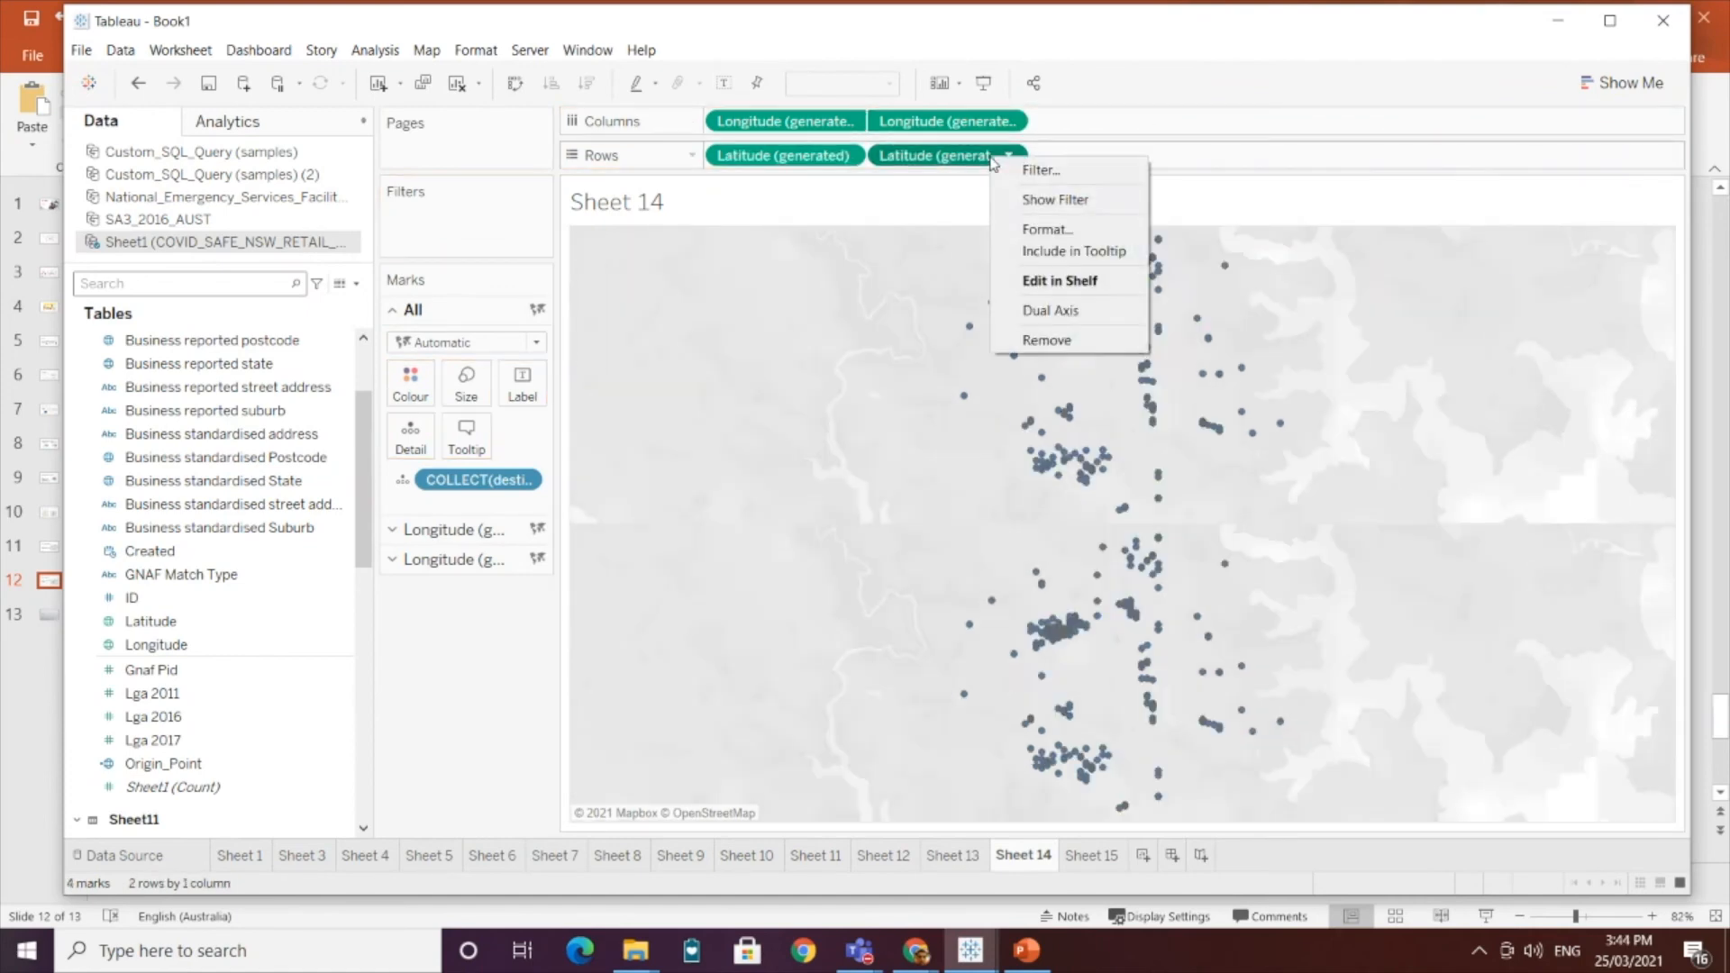
left_click(1042, 311)
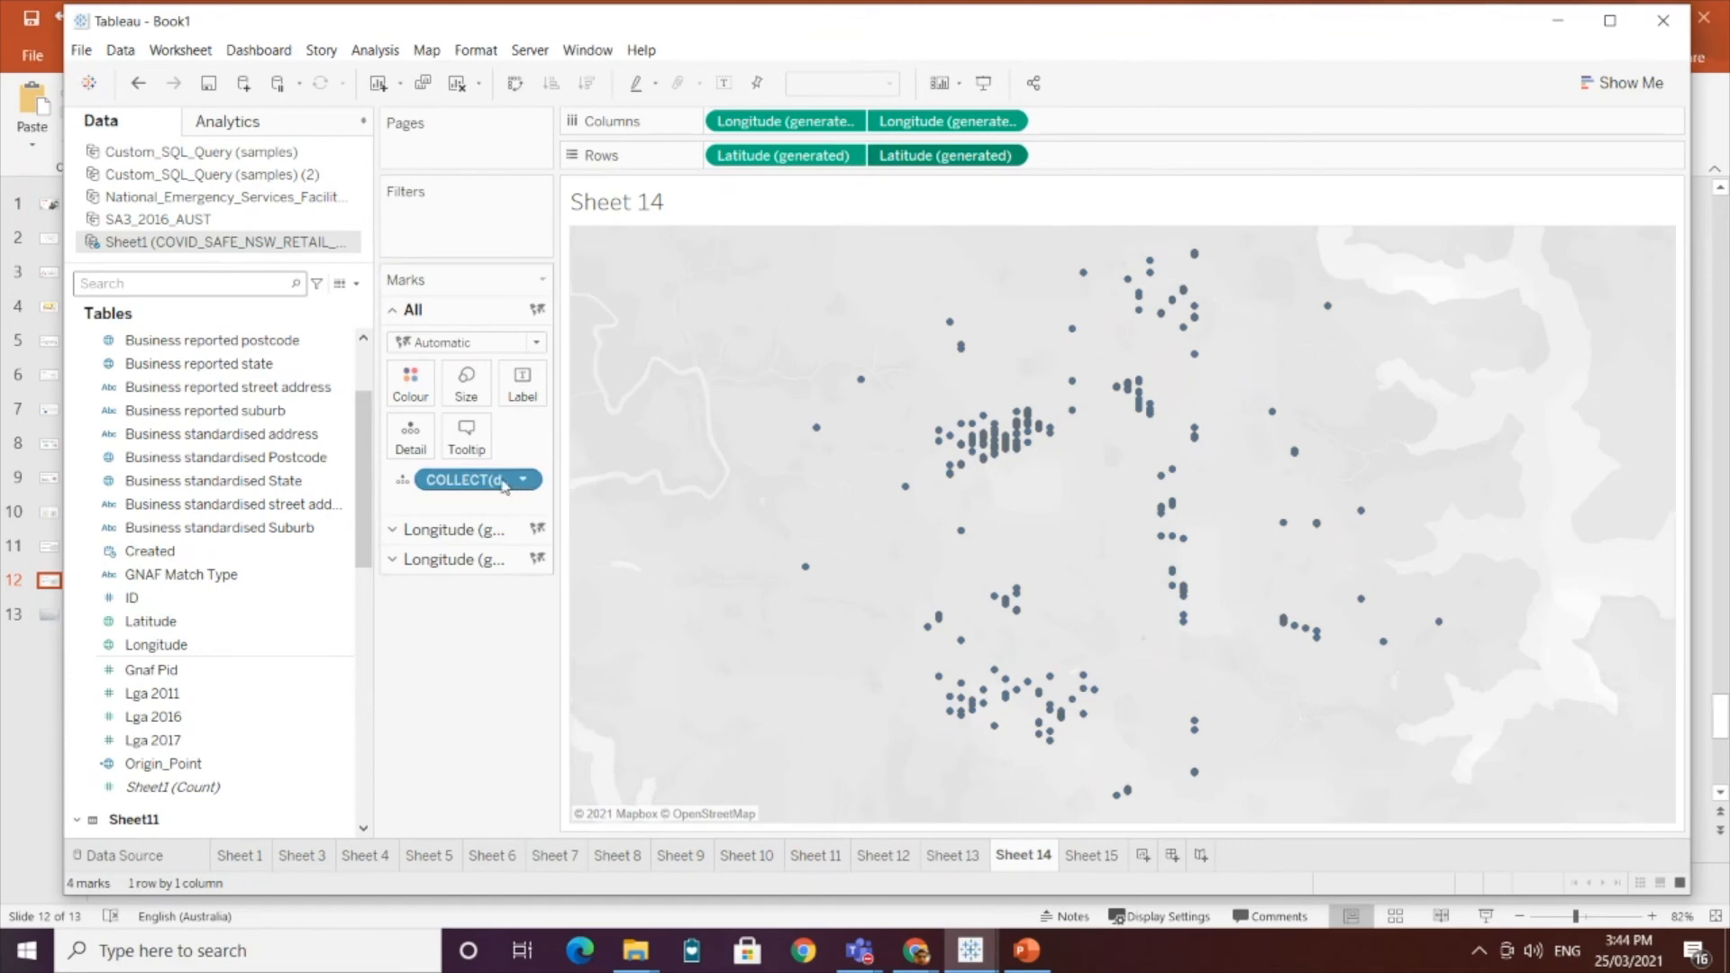
Step: Remove destination_point from all marks and add Origin_Point as detail on the first Longitude layer
left_click_drag(503, 481, 479, 521)
left_click(478, 527)
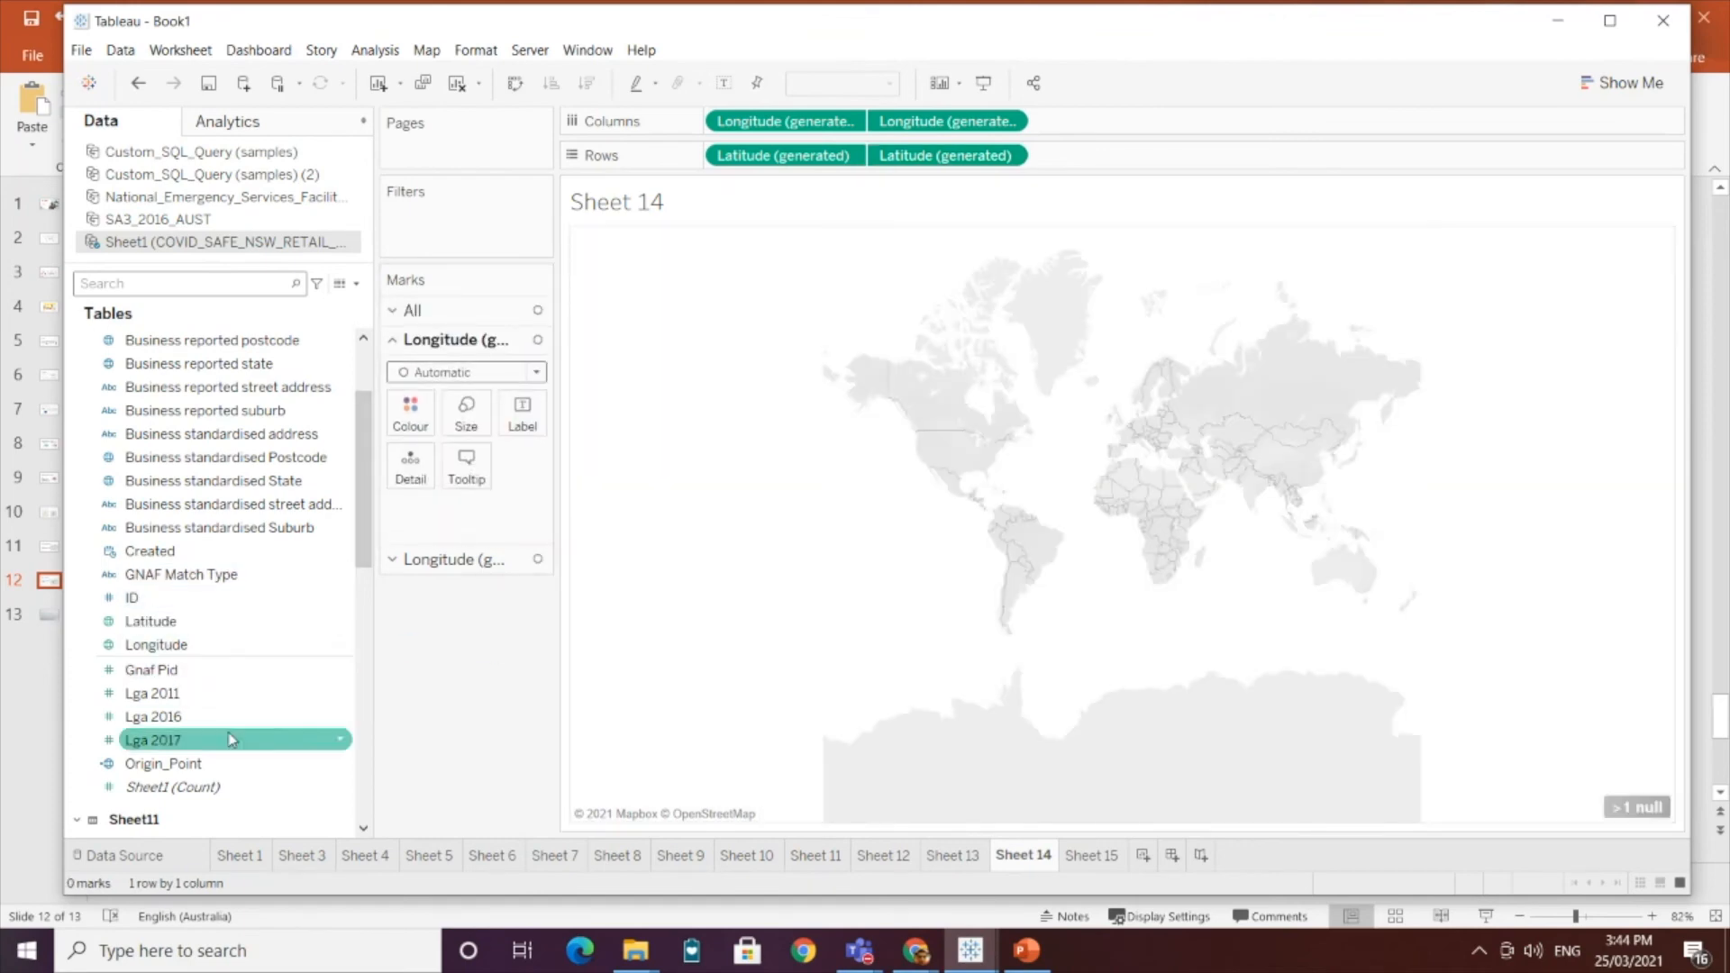
scroll(225, 734, "down", 1)
left_click(222, 690)
left_click_drag(222, 690, 413, 461)
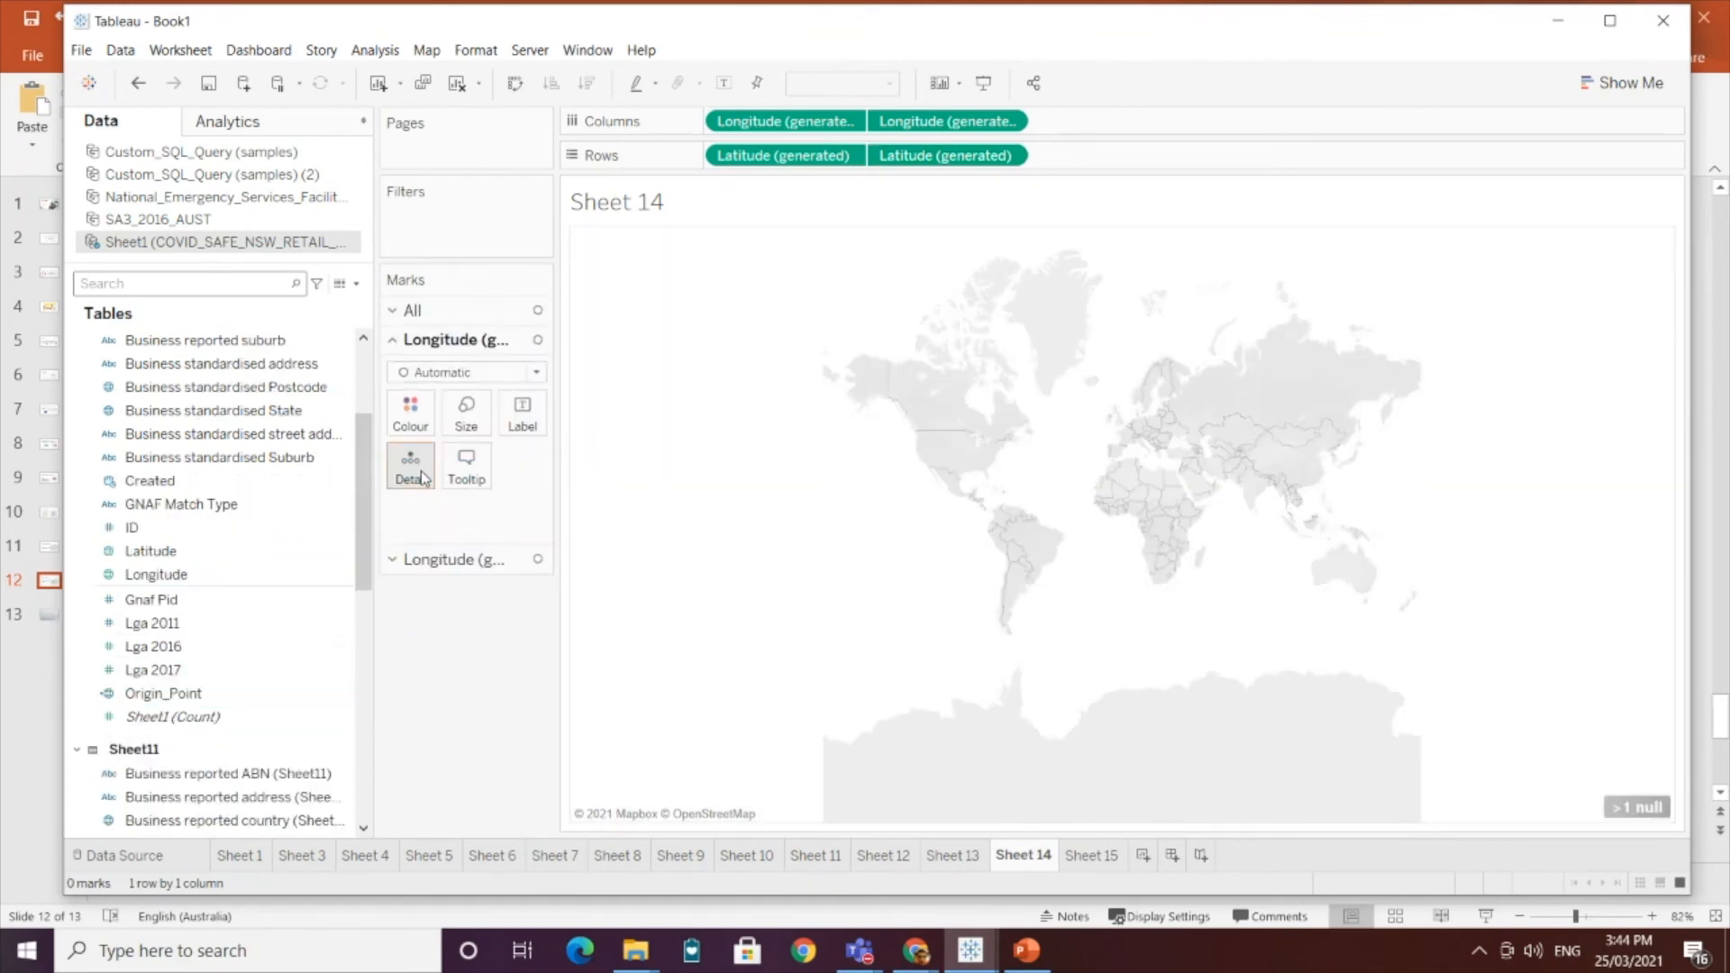
Step: Add destination_point as detail on the second Longitude layer, then reopen the first layer's marks
left_click(466, 559)
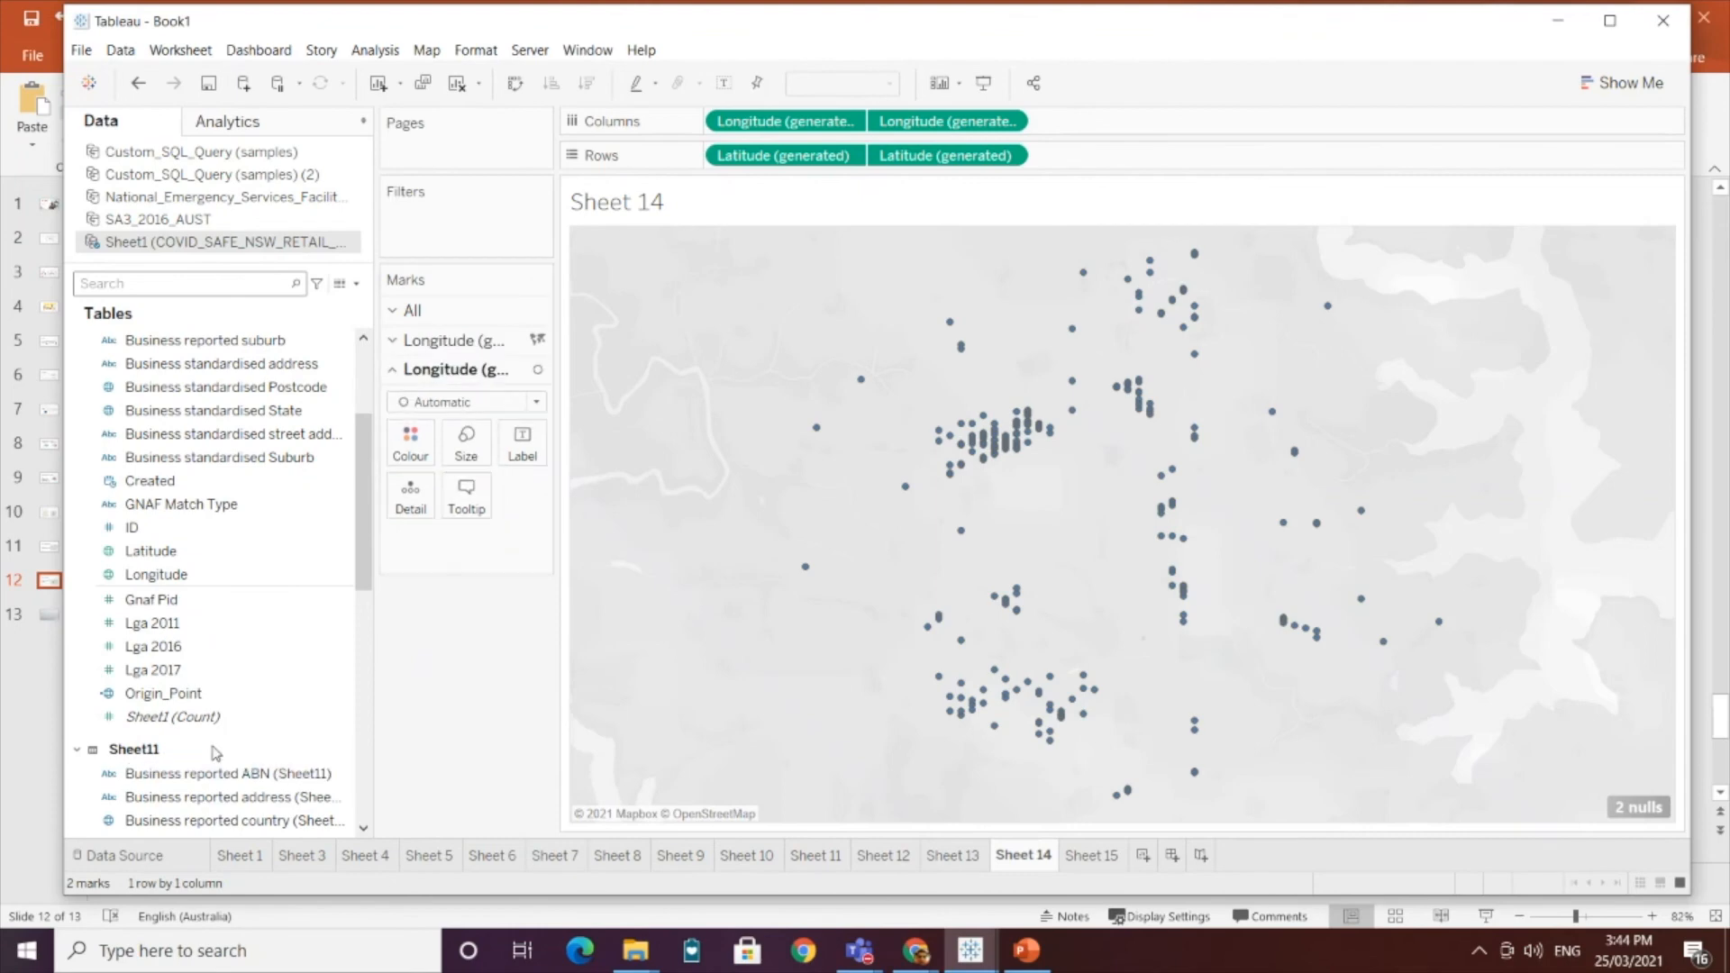
scroll(221, 752, "down", 4)
scroll(215, 760, "down", 1)
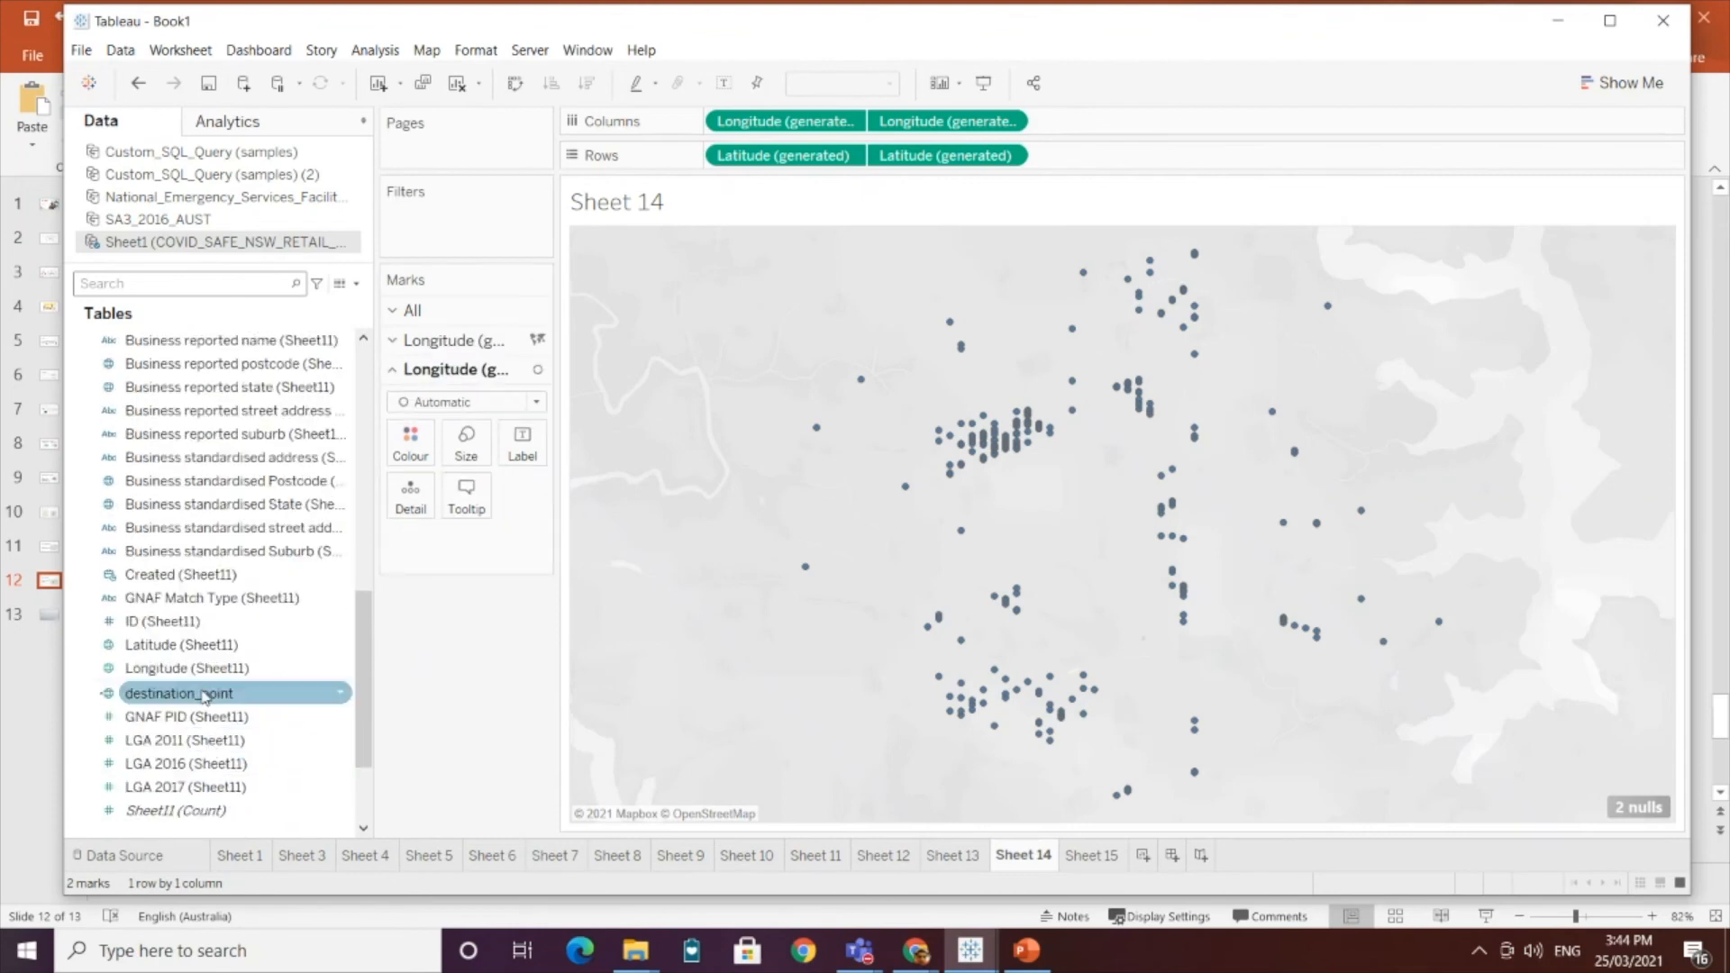
left_click_drag(215, 693, 397, 503)
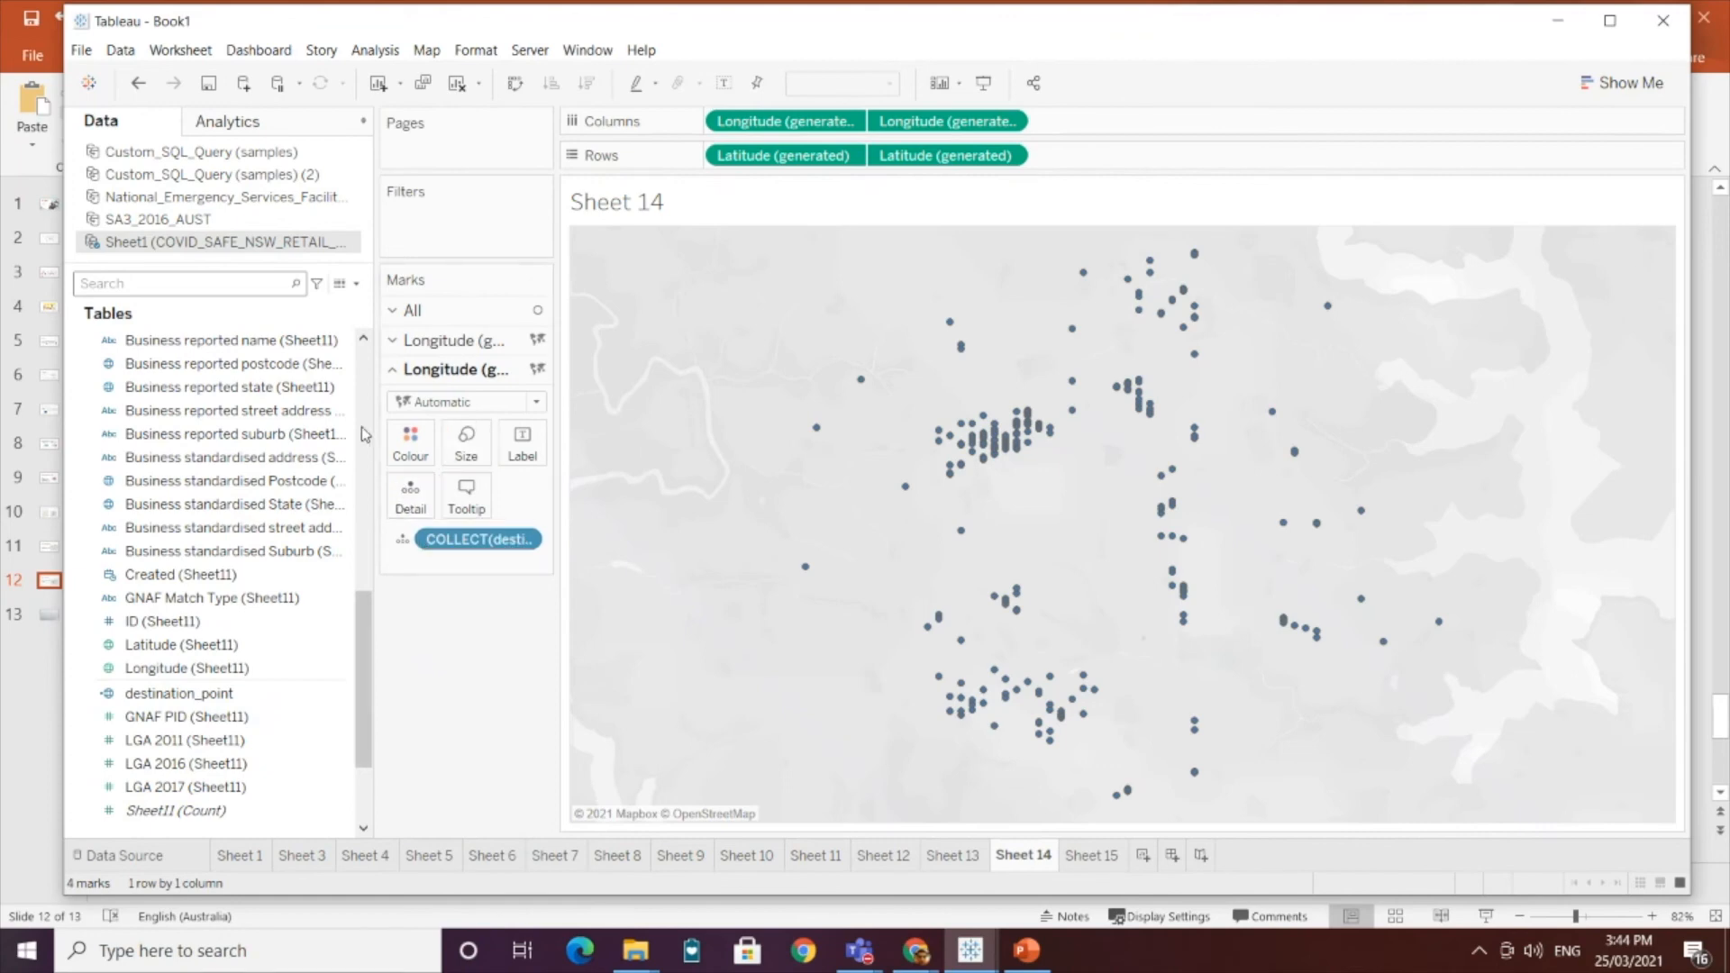
left_click(423, 339)
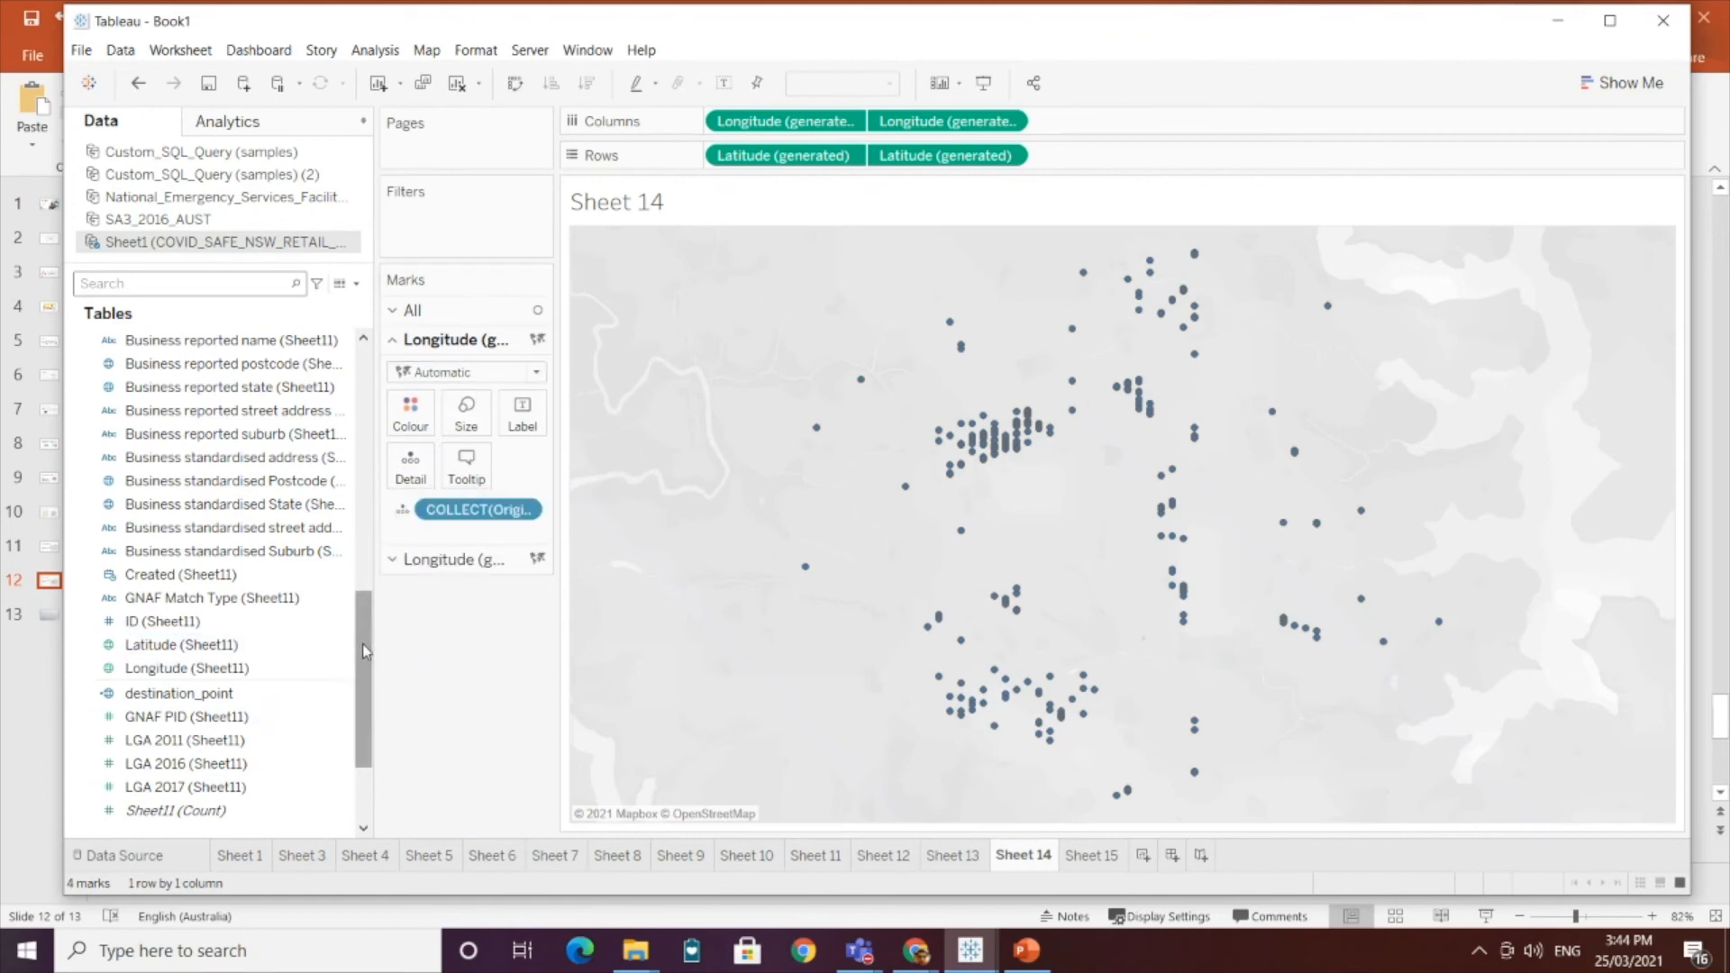
Step: Add ID as detail on the first Longitude layer and ID (Sheet11) as detail on the second
left_click_drag(261, 621, 433, 728)
left_click_drag(362, 657, 379, 441)
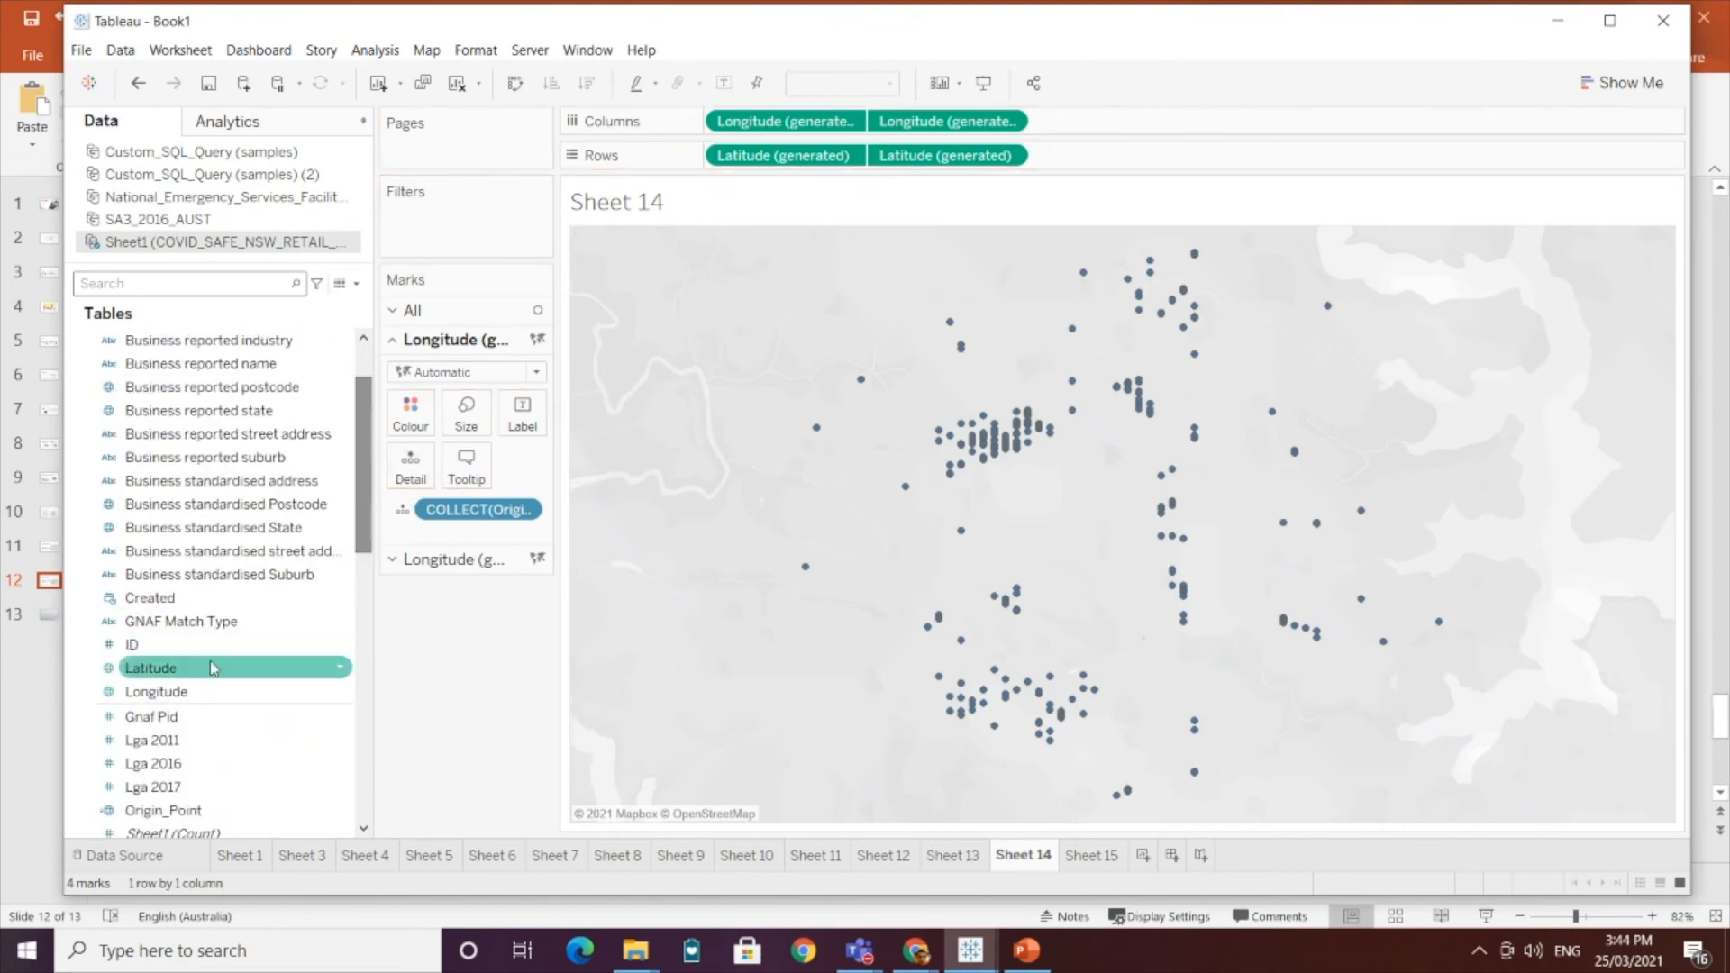
left_click_drag(201, 643, 410, 464)
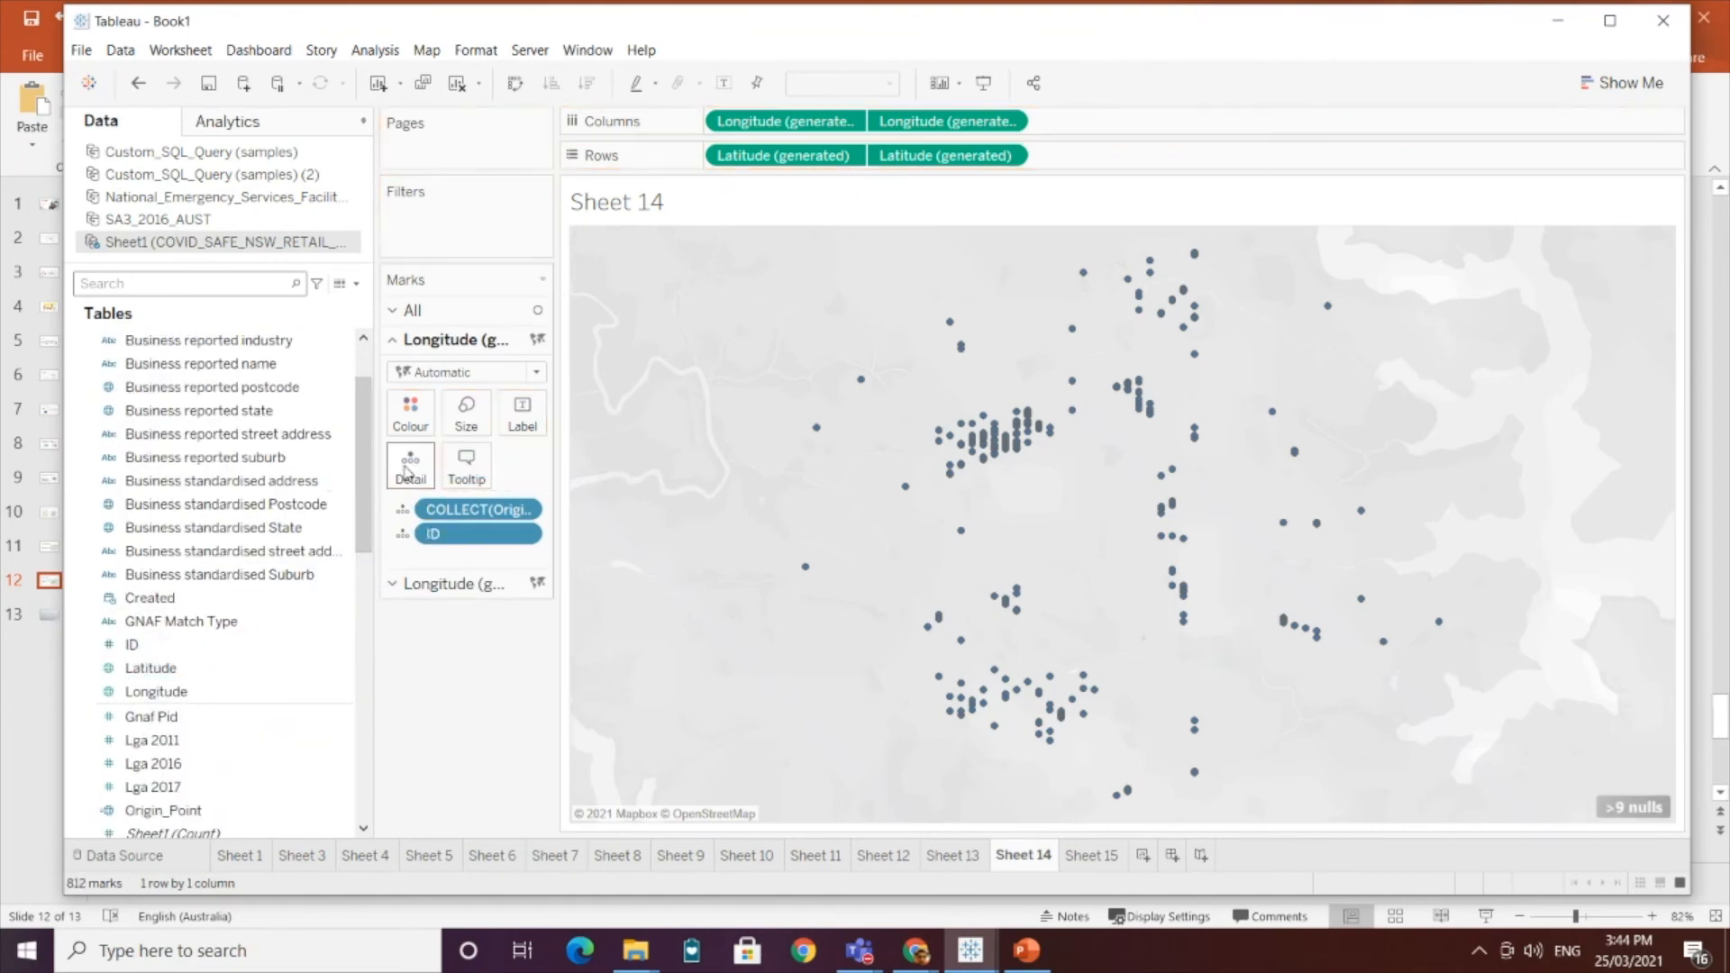
left_click(472, 587)
scroll(311, 667, "down", 4)
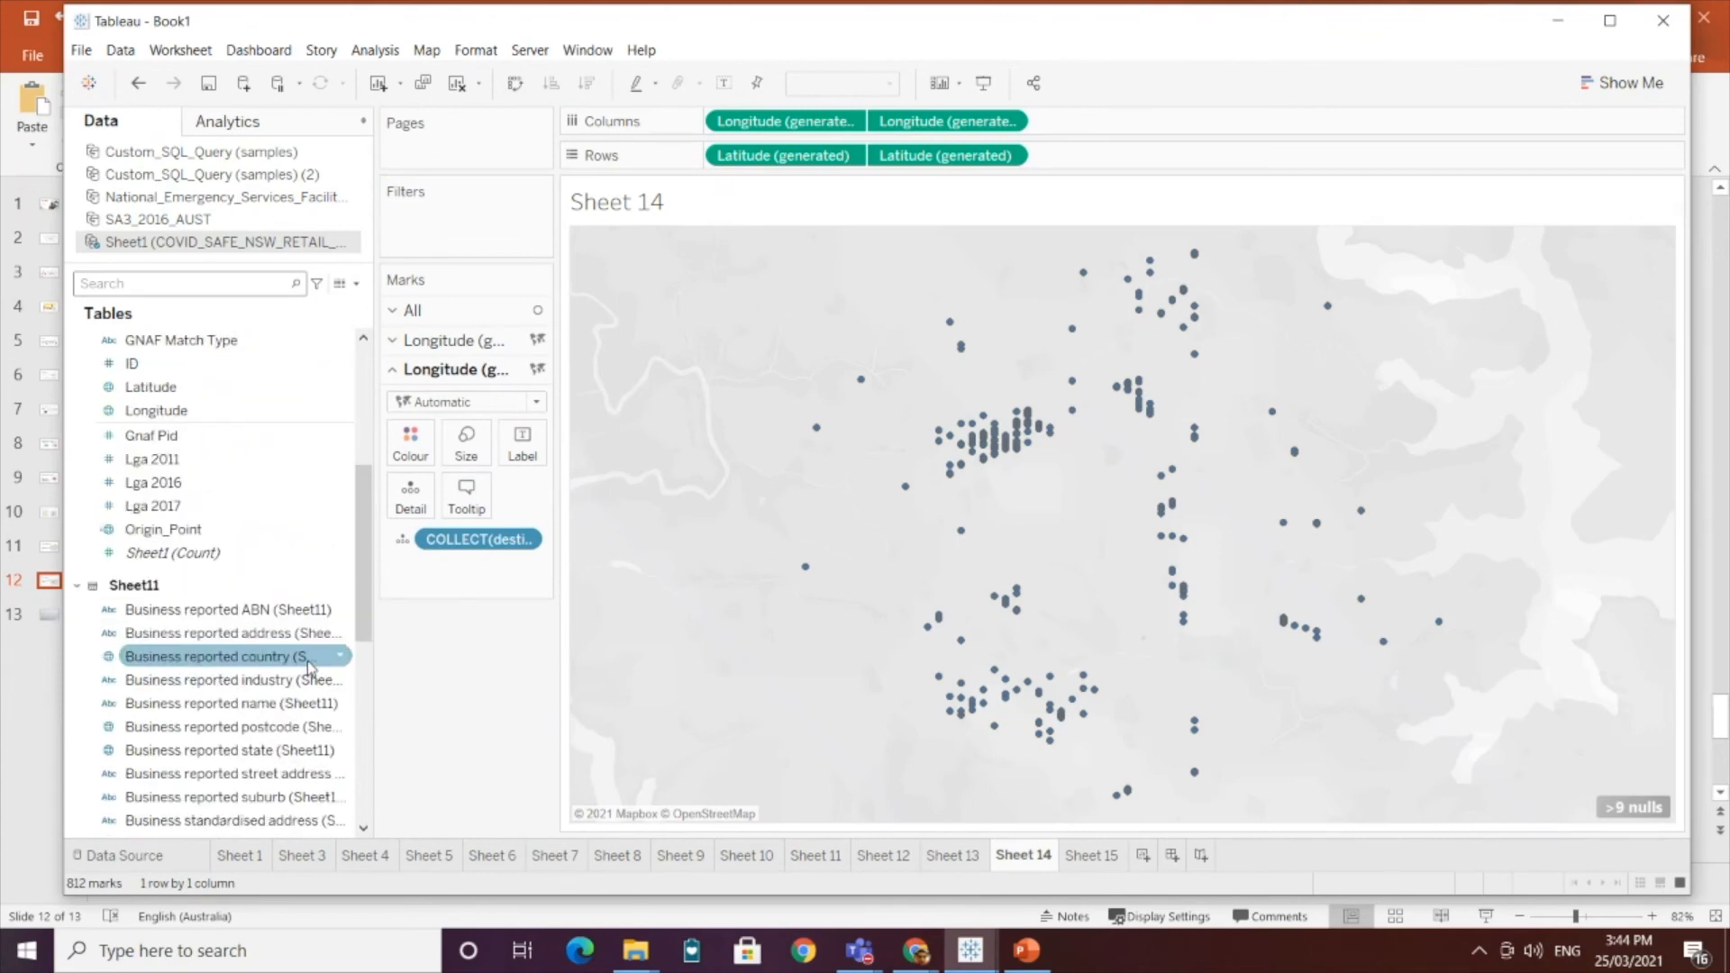
scroll(309, 666, "down", 3)
left_click_drag(157, 794, 408, 509)
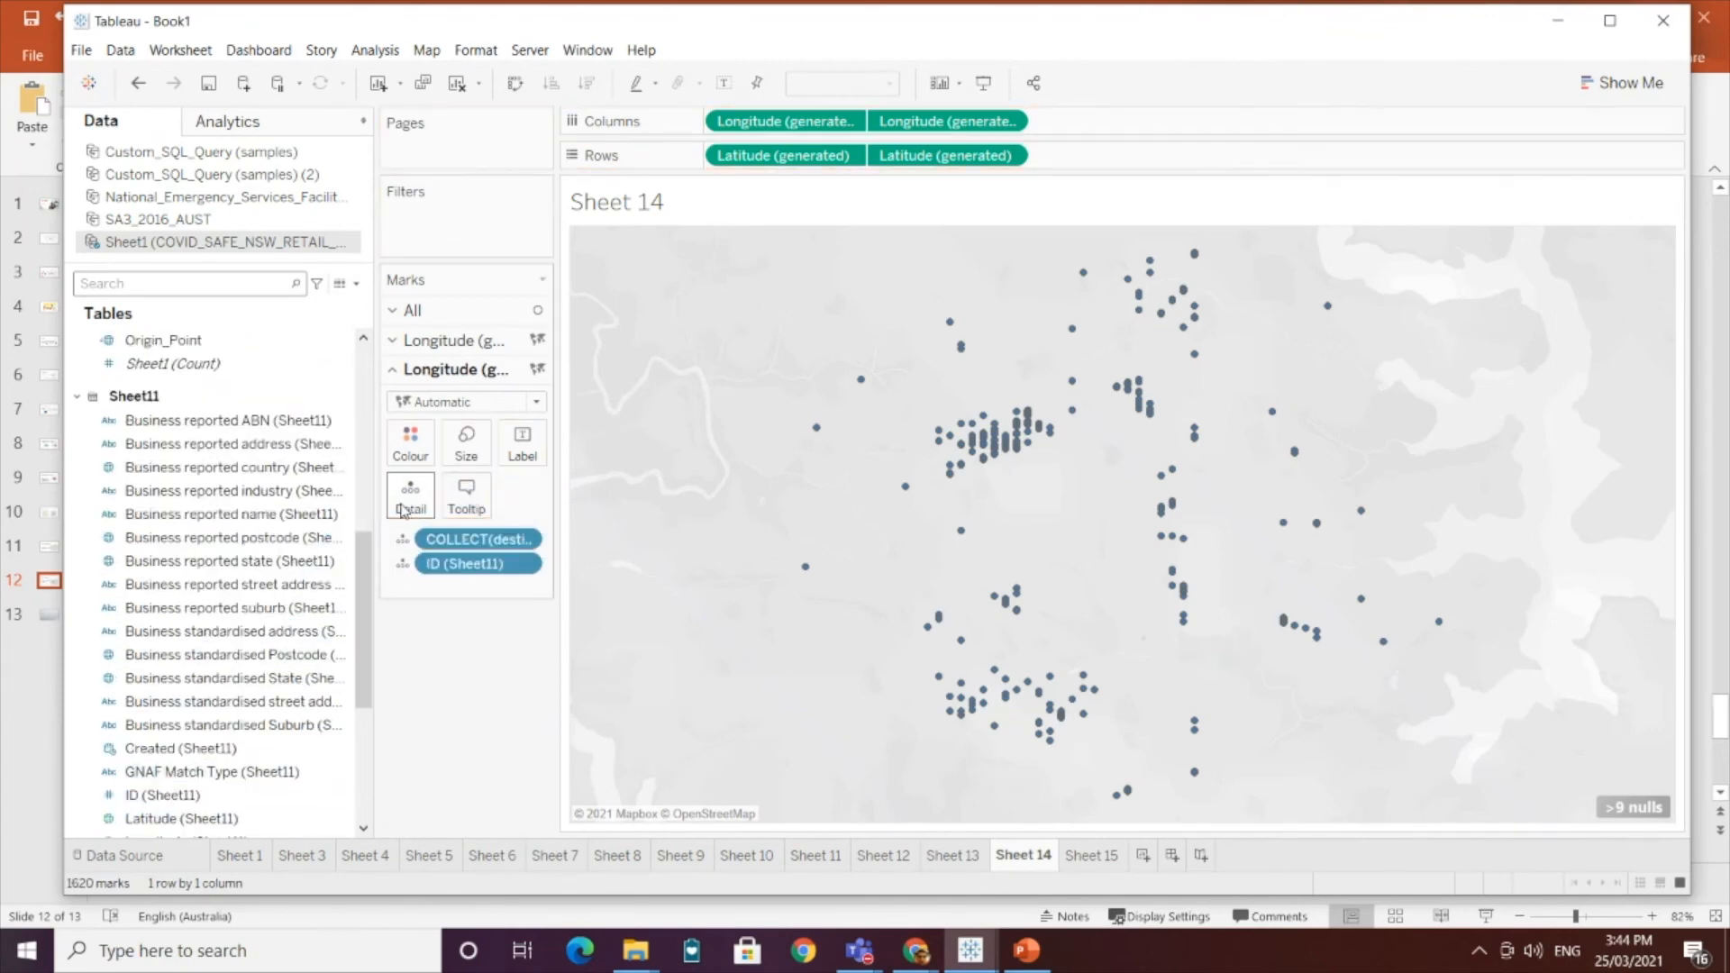
Step: Add Determine_Origin_Destination as detail on both Longitude layers
left_click(451, 340)
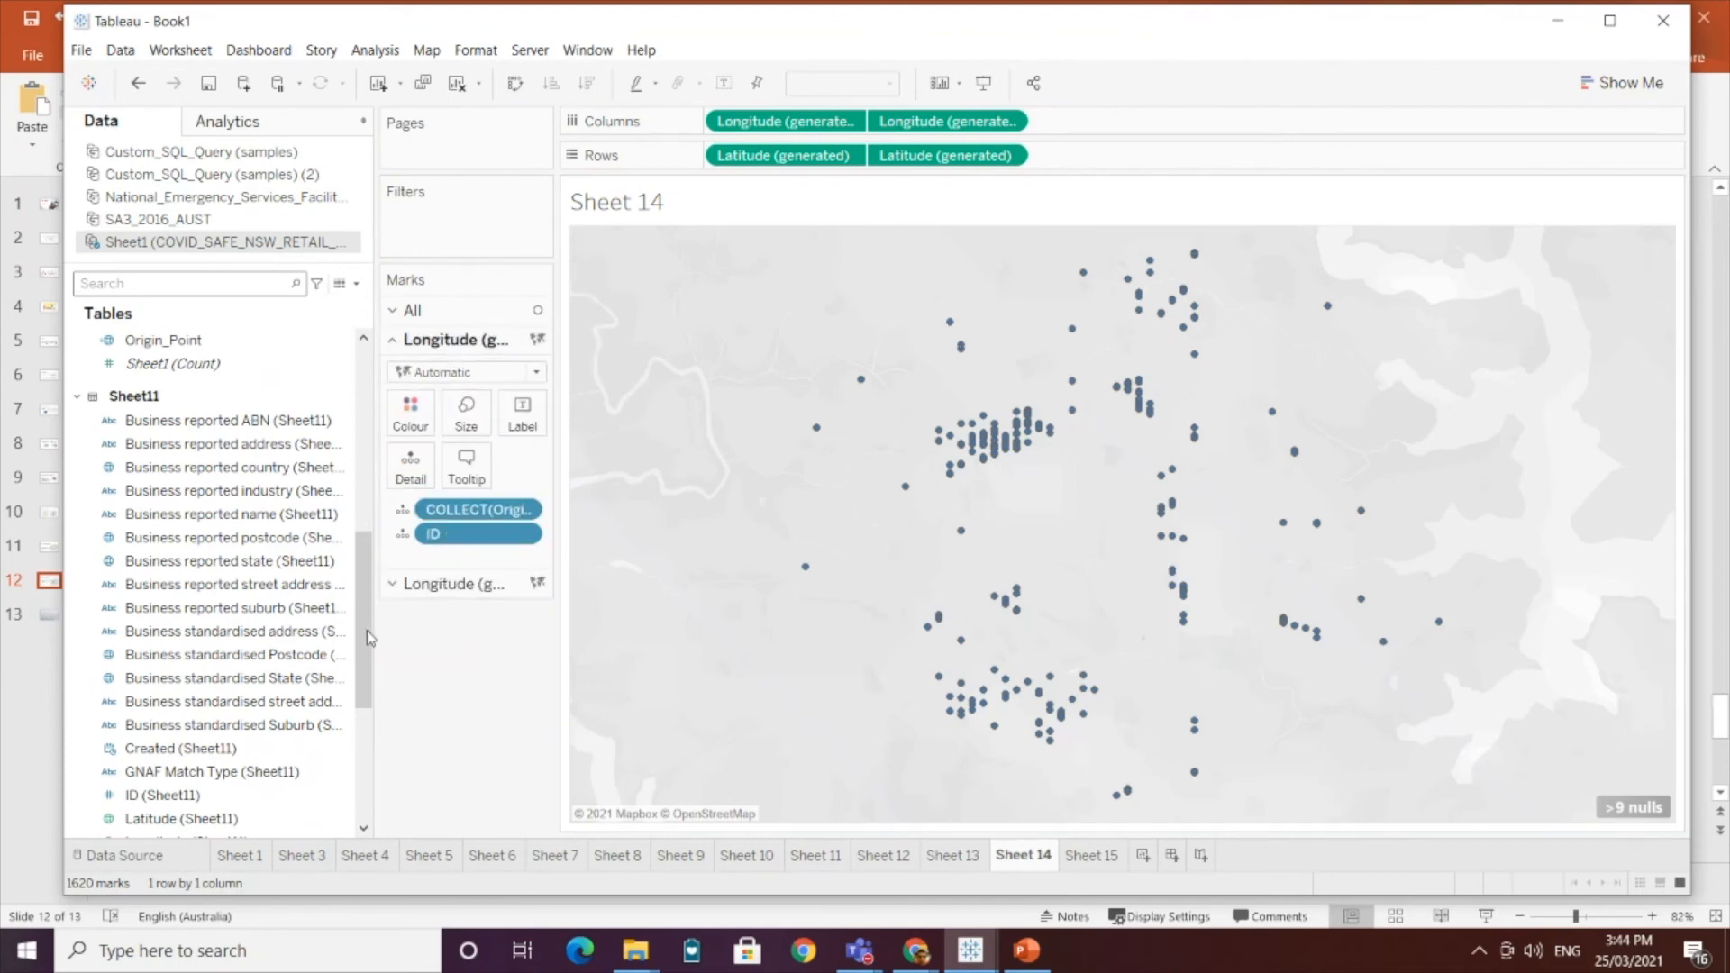
left_click_drag(357, 629, 358, 740)
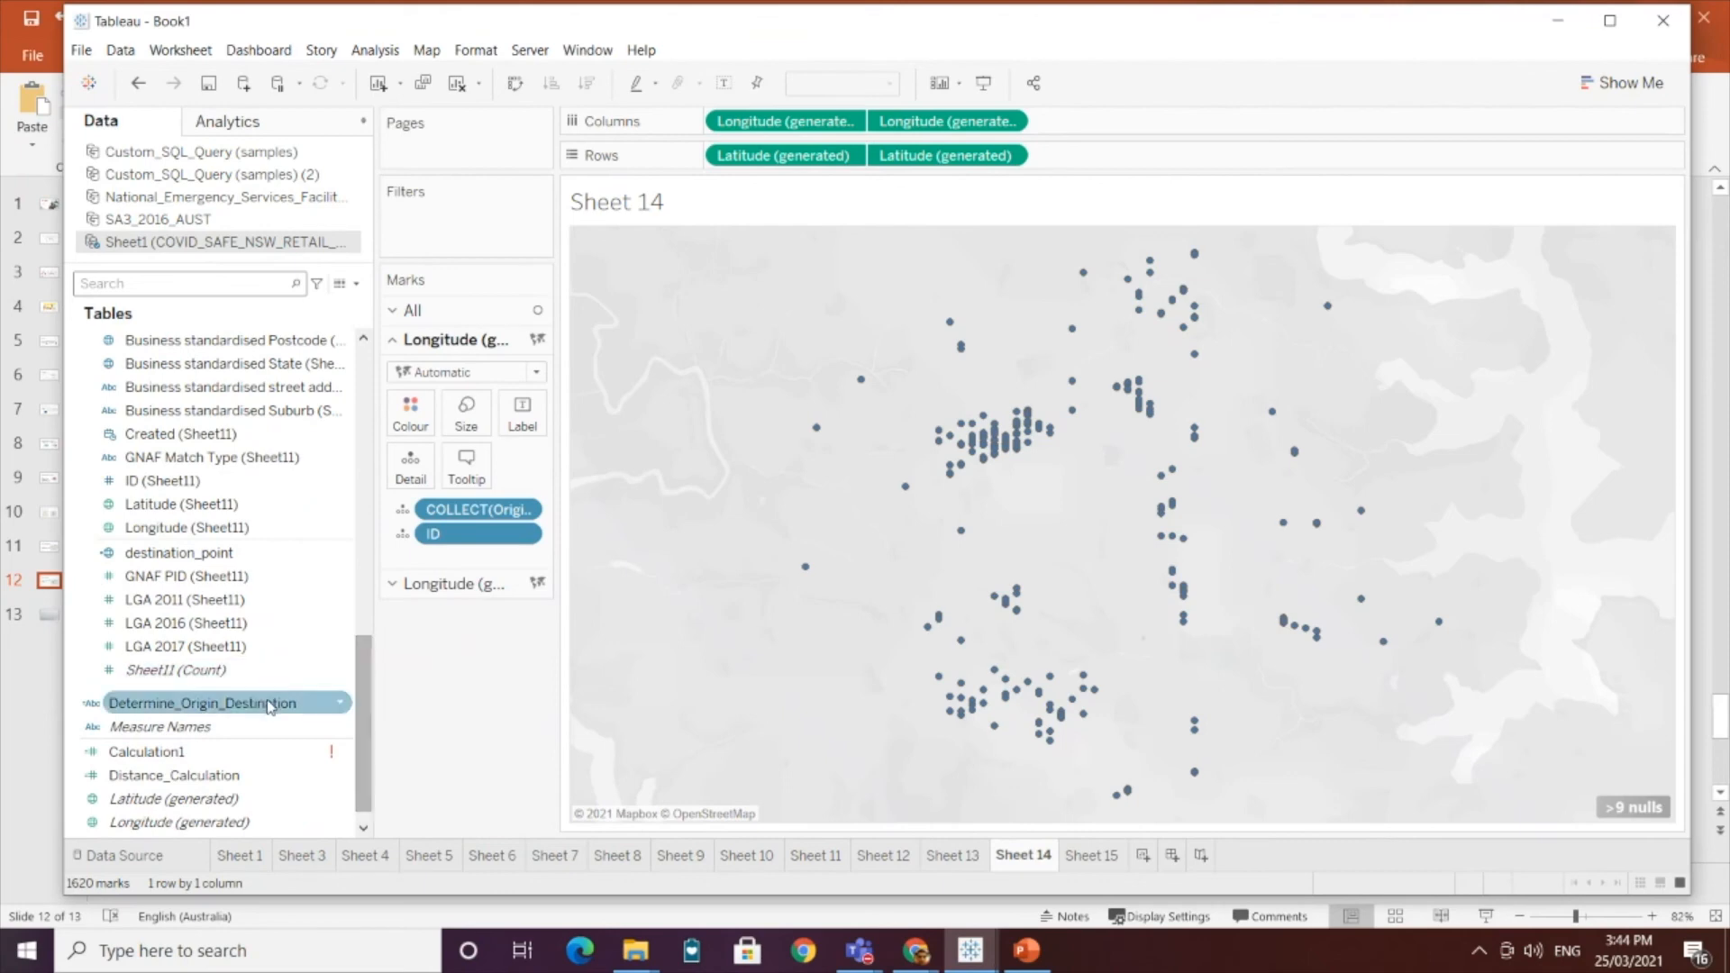
left_click_drag(275, 703, 412, 483)
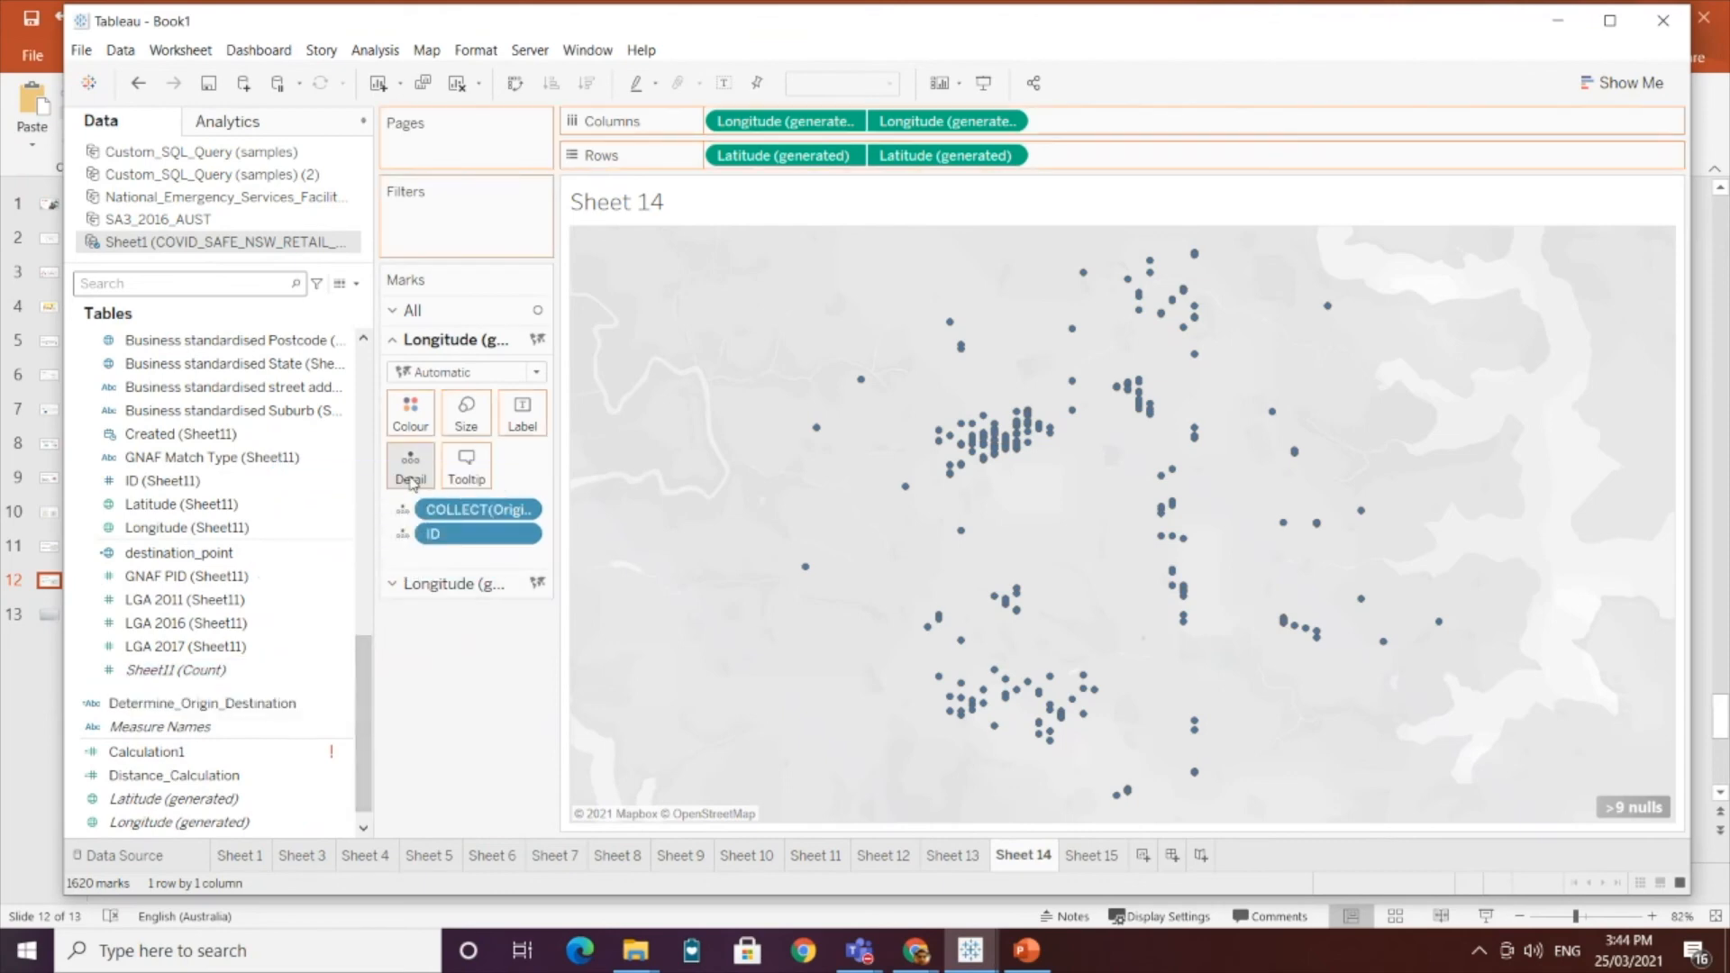
left_click(442, 604)
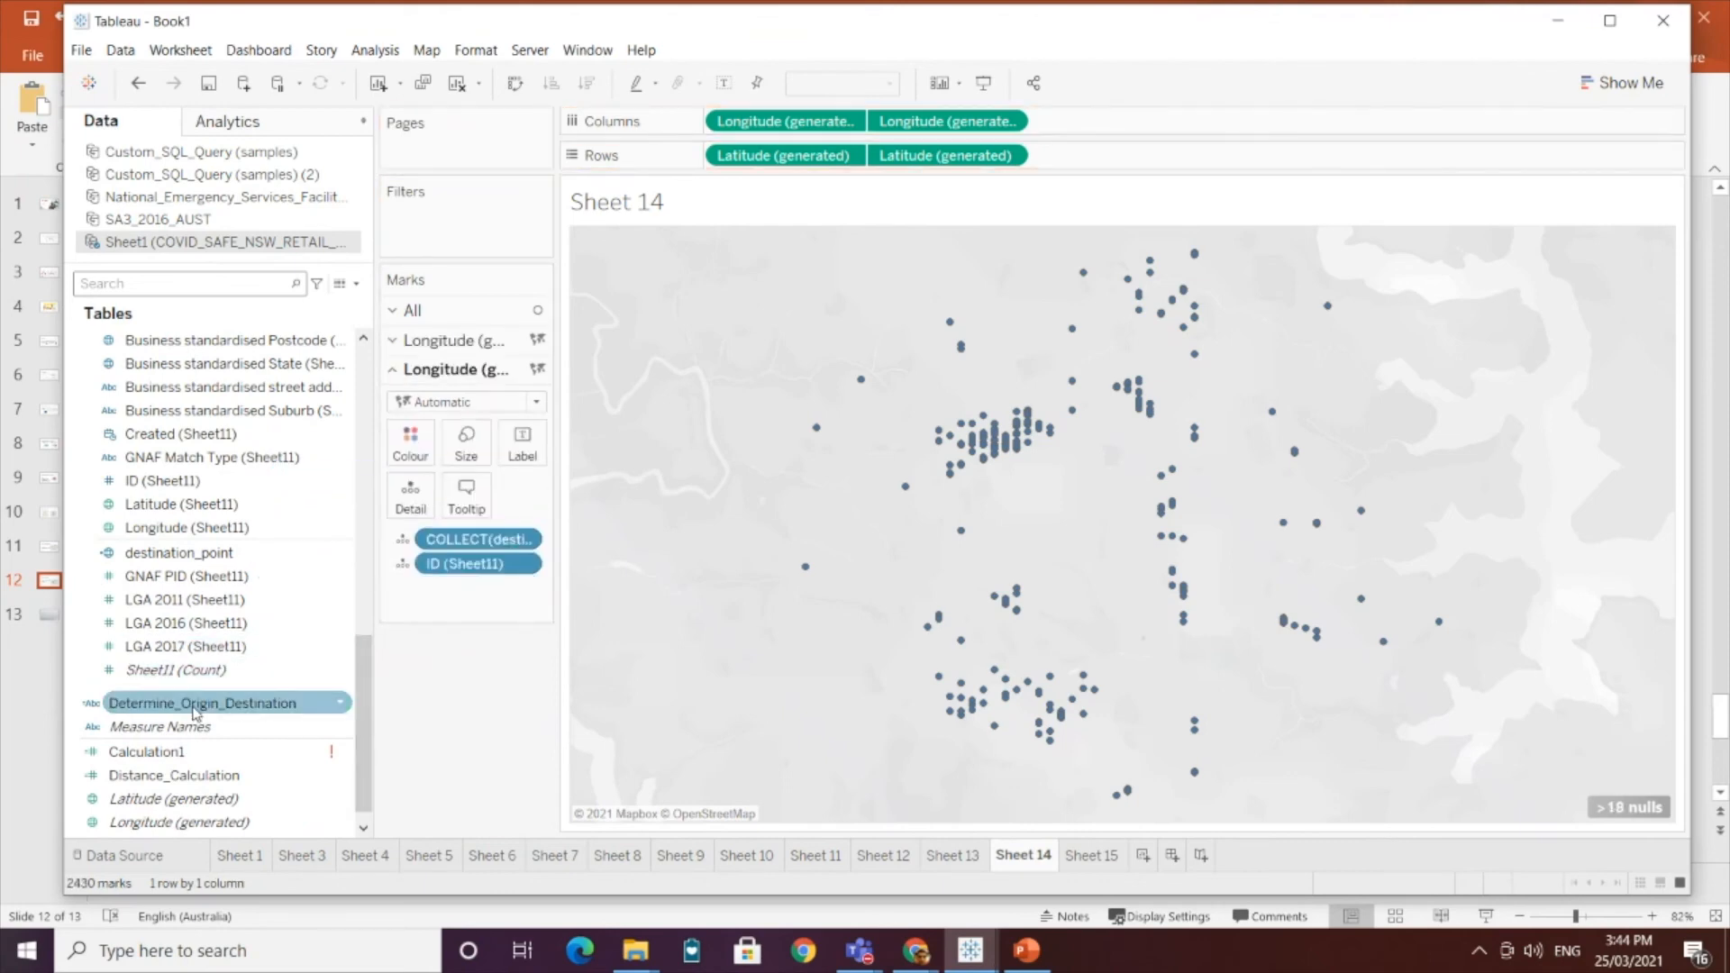
left_click_drag(271, 702, 411, 494)
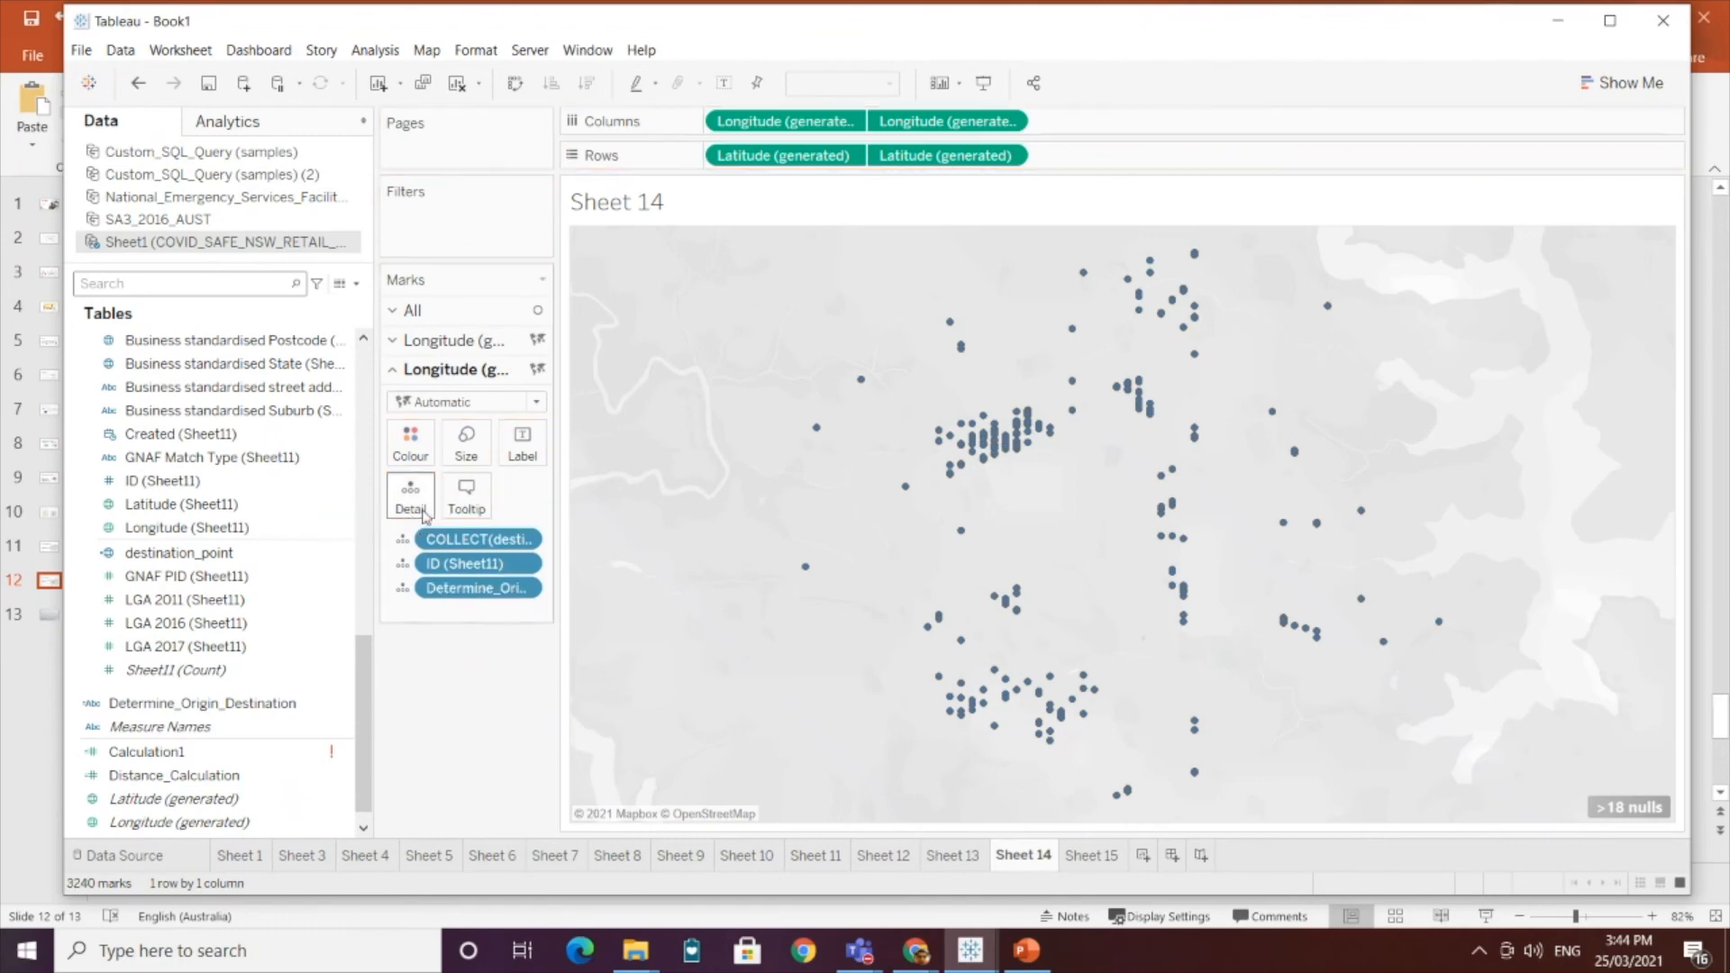
Step: Filter Sheet 14 by the origin table's ID field, keeping only 2268
left_click(450, 344)
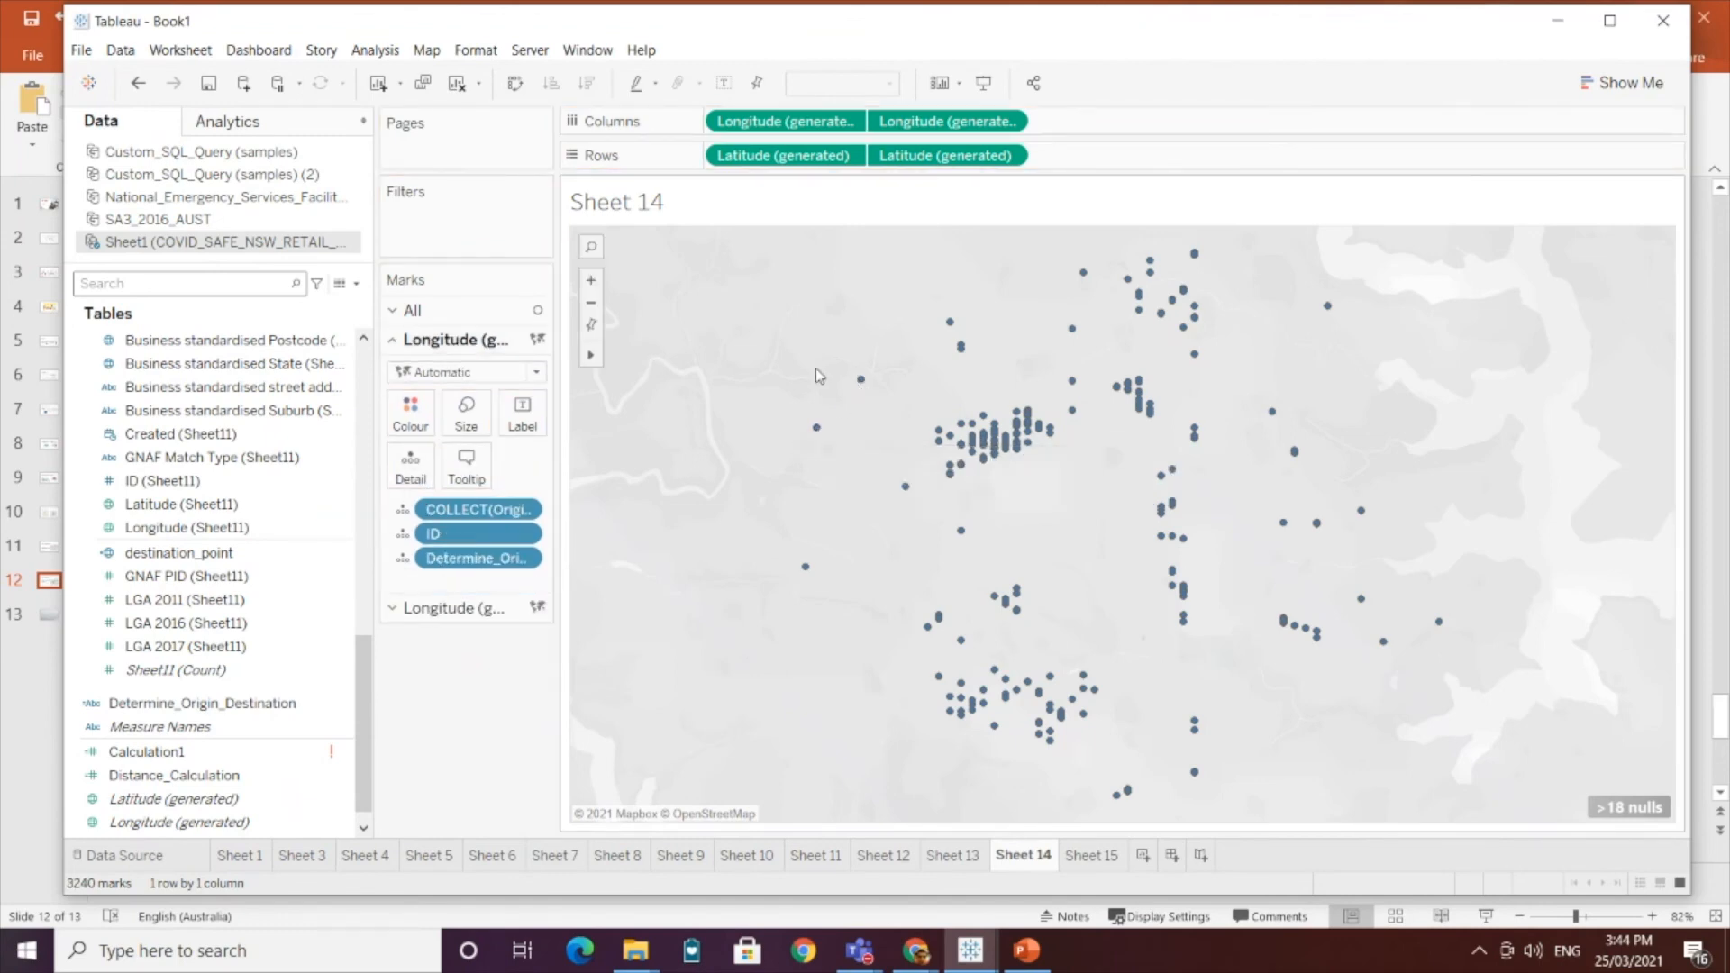
scroll(297, 568, "up", 10)
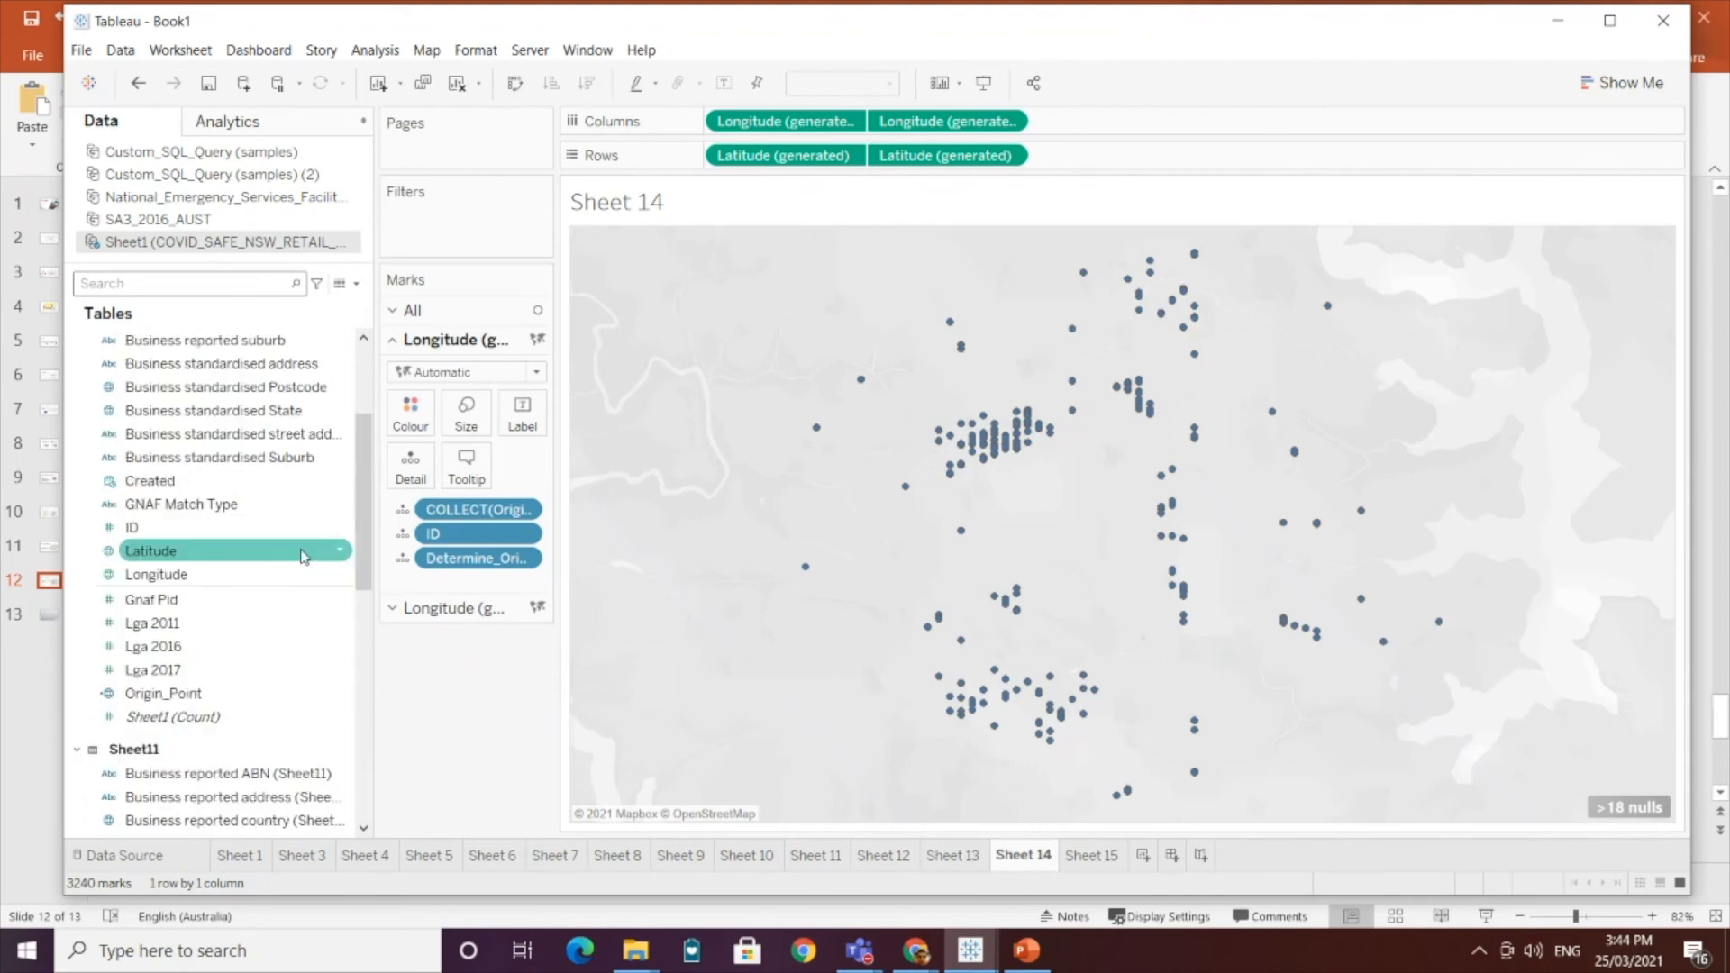
left_click_drag(224, 528, 505, 228)
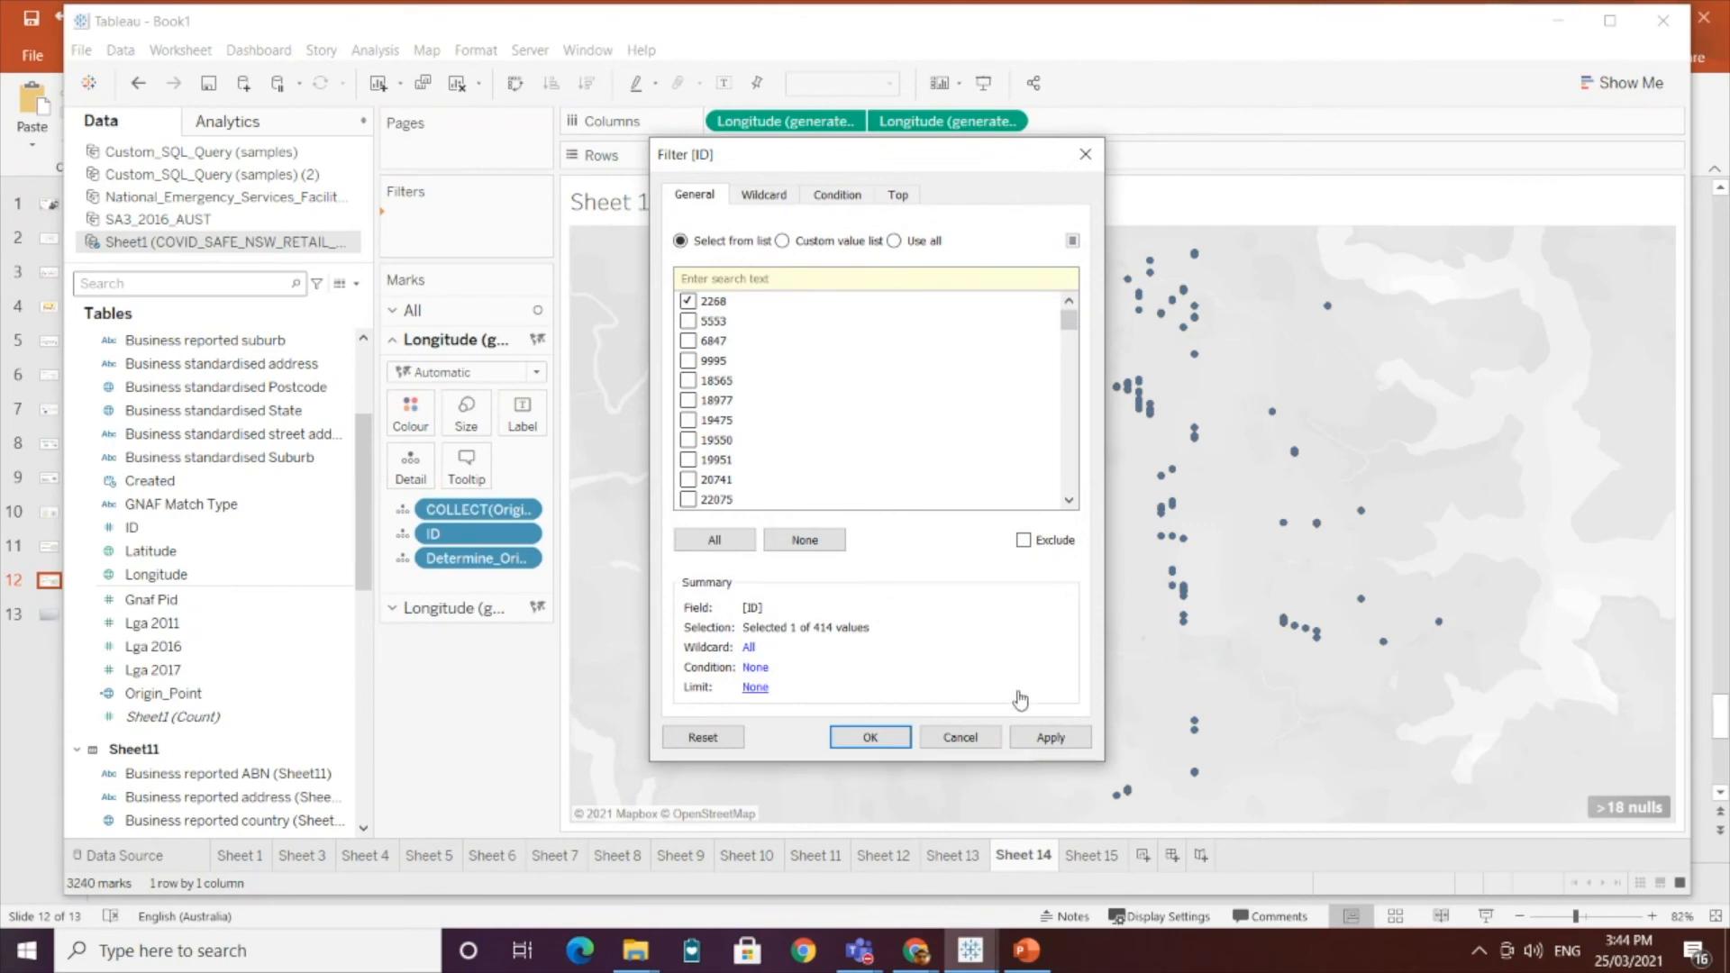
left_click(1050, 738)
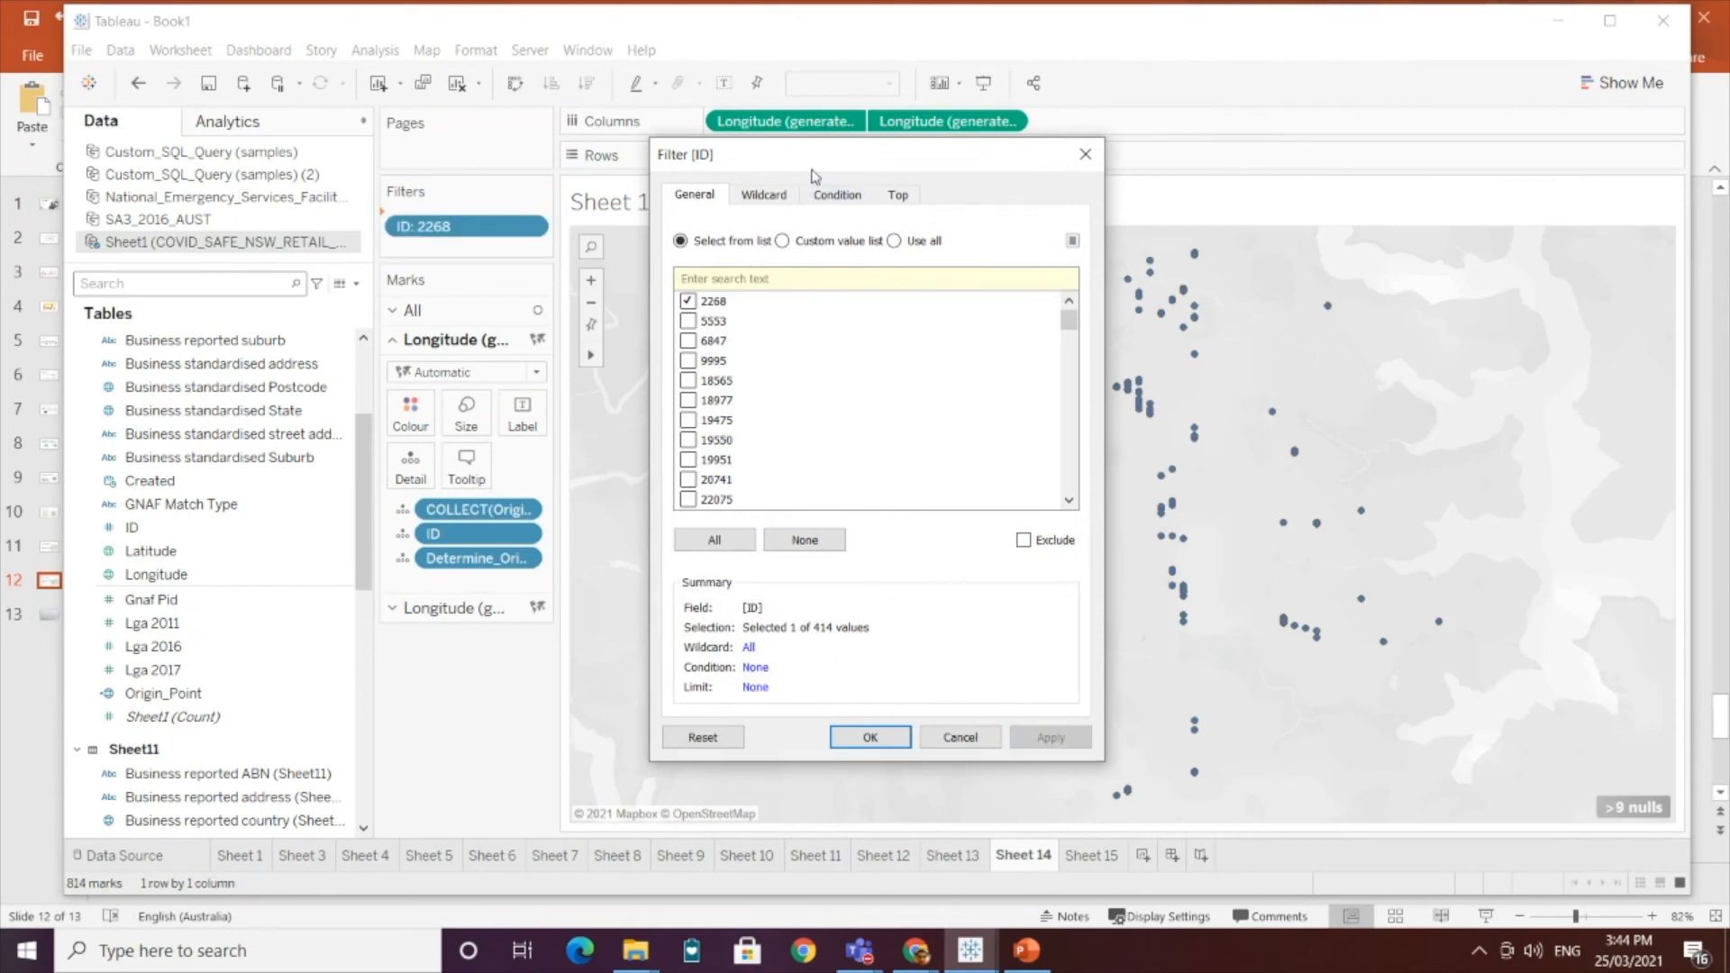
left_click_drag(815, 176, 1069, 201)
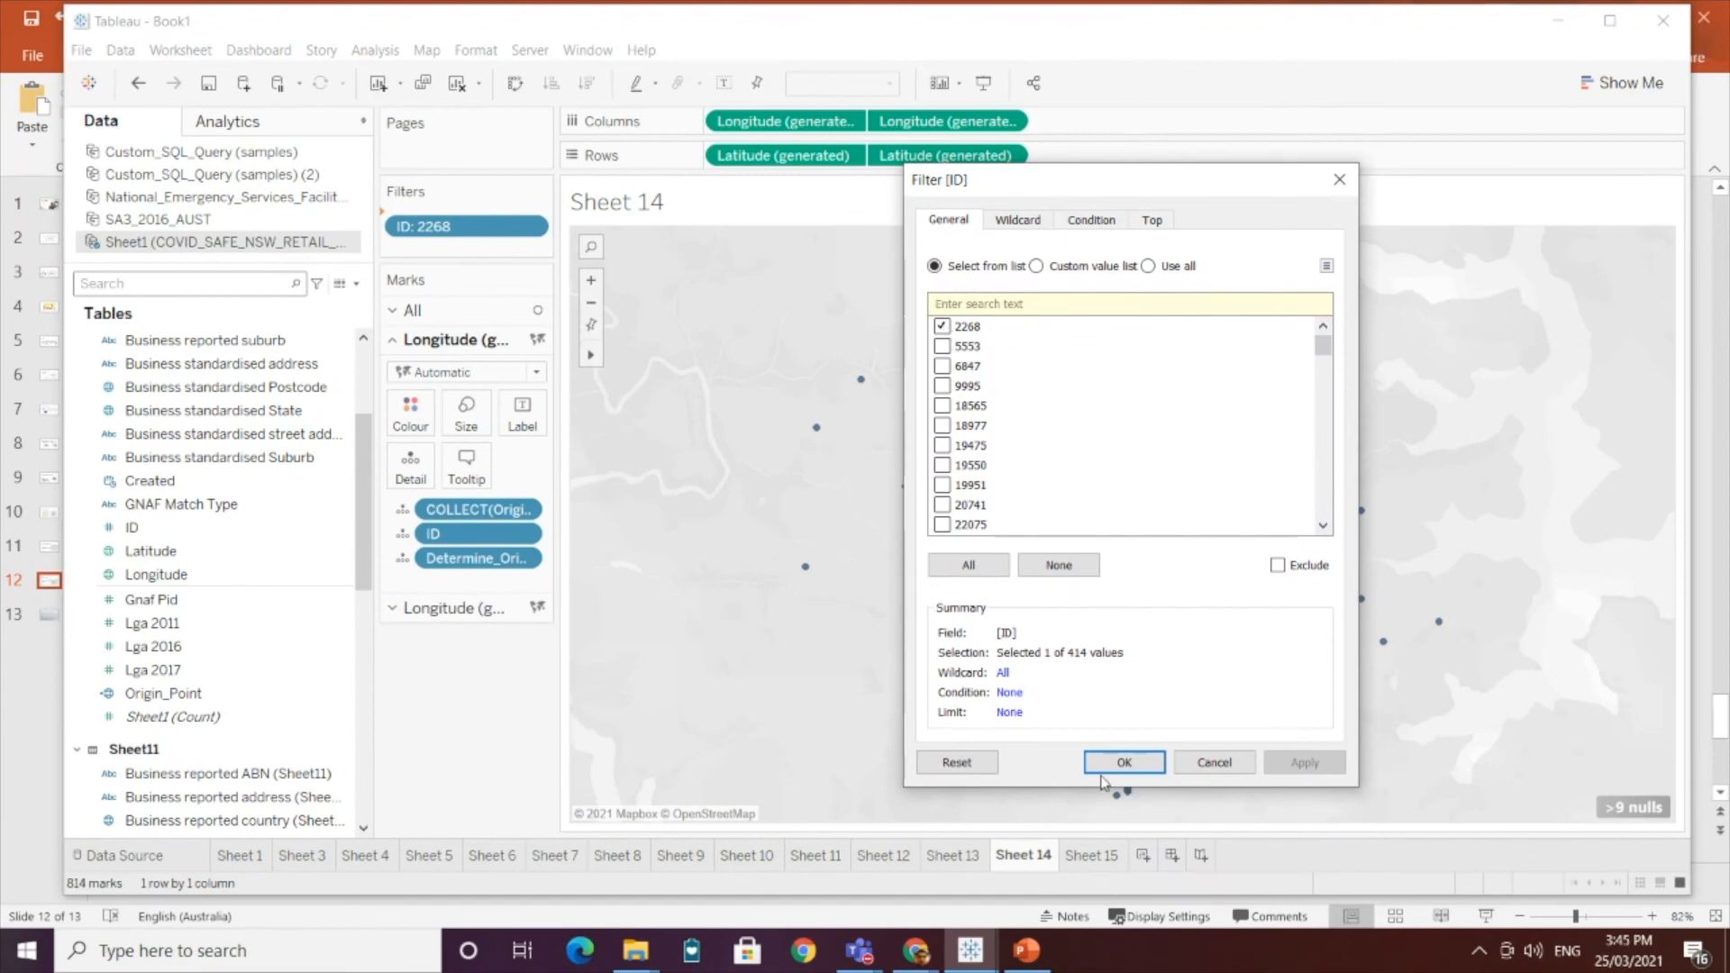
left_click(1123, 763)
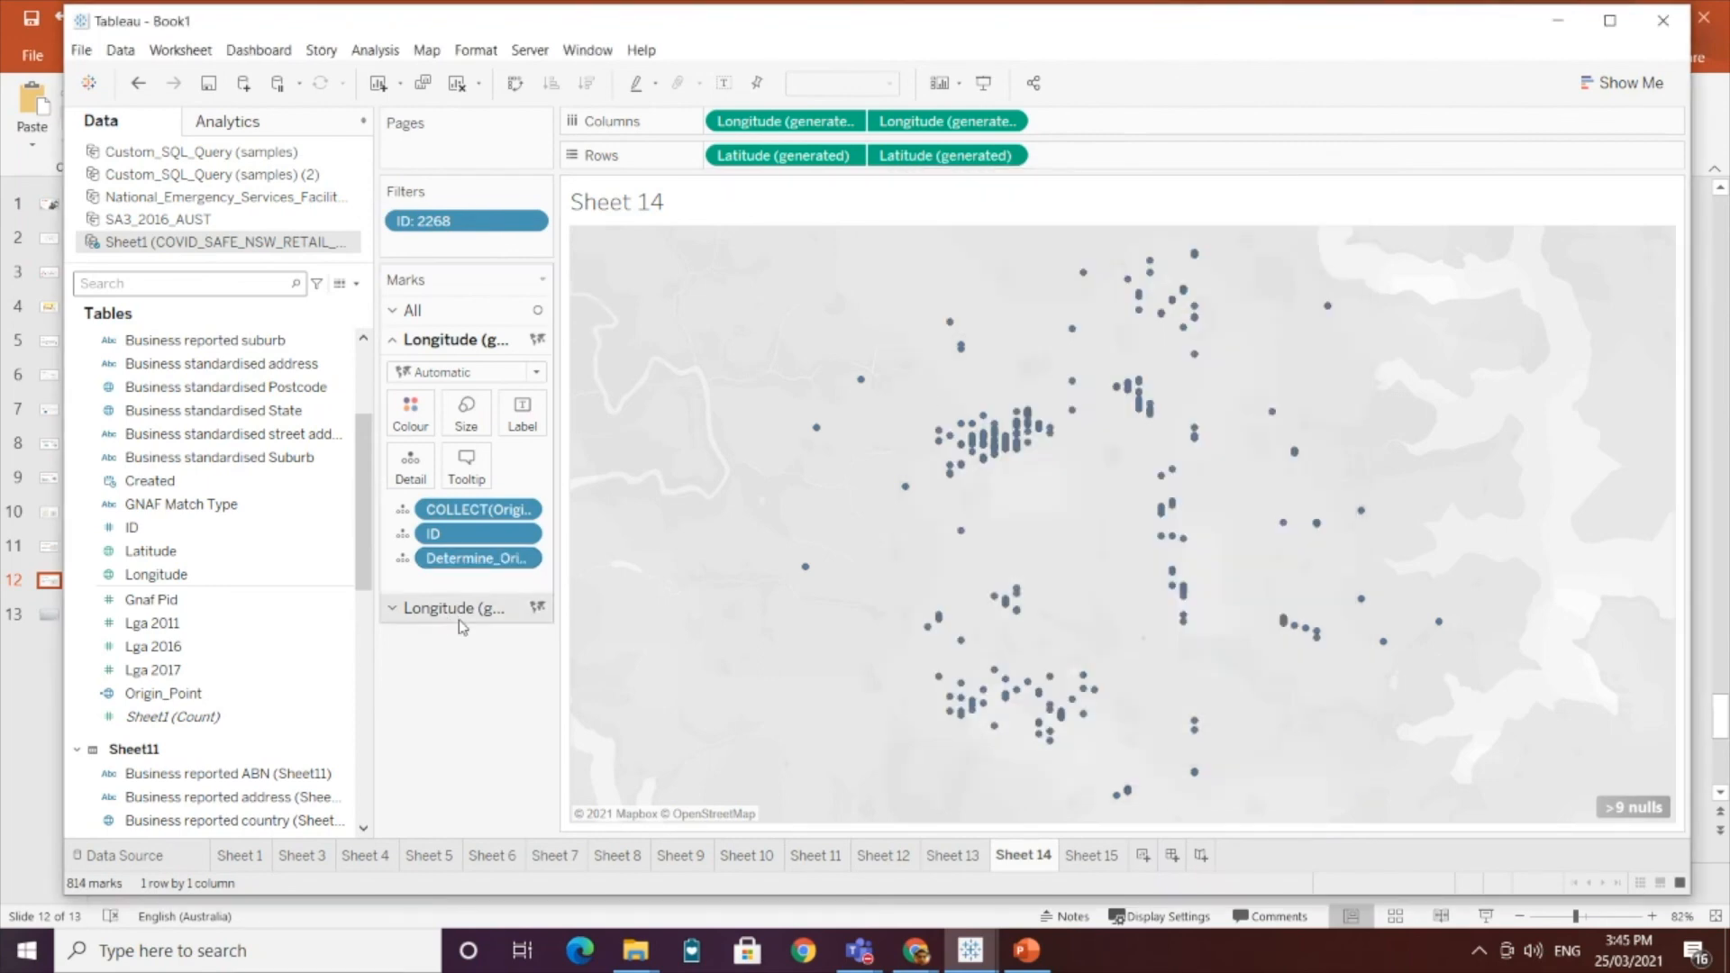
Step: Set the first Longitude layer's mark type to Circle and colour its marks by ID
left_click_drag(566, 531, 629, 527)
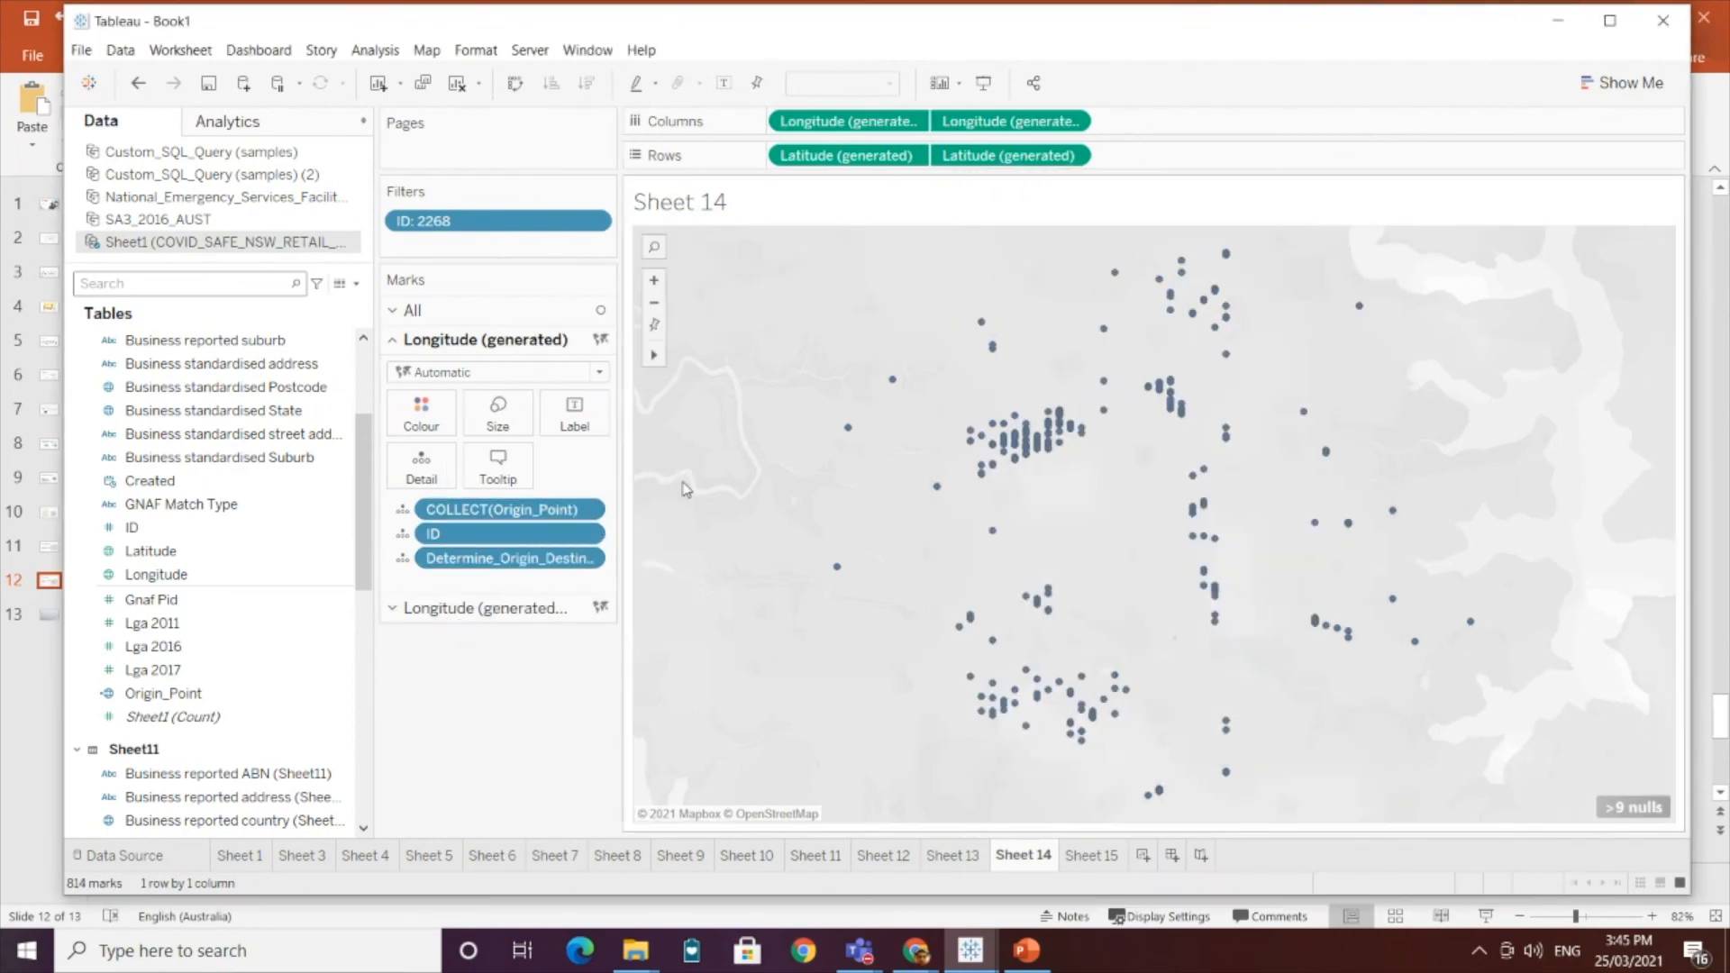
left_click(564, 372)
key("Escape")
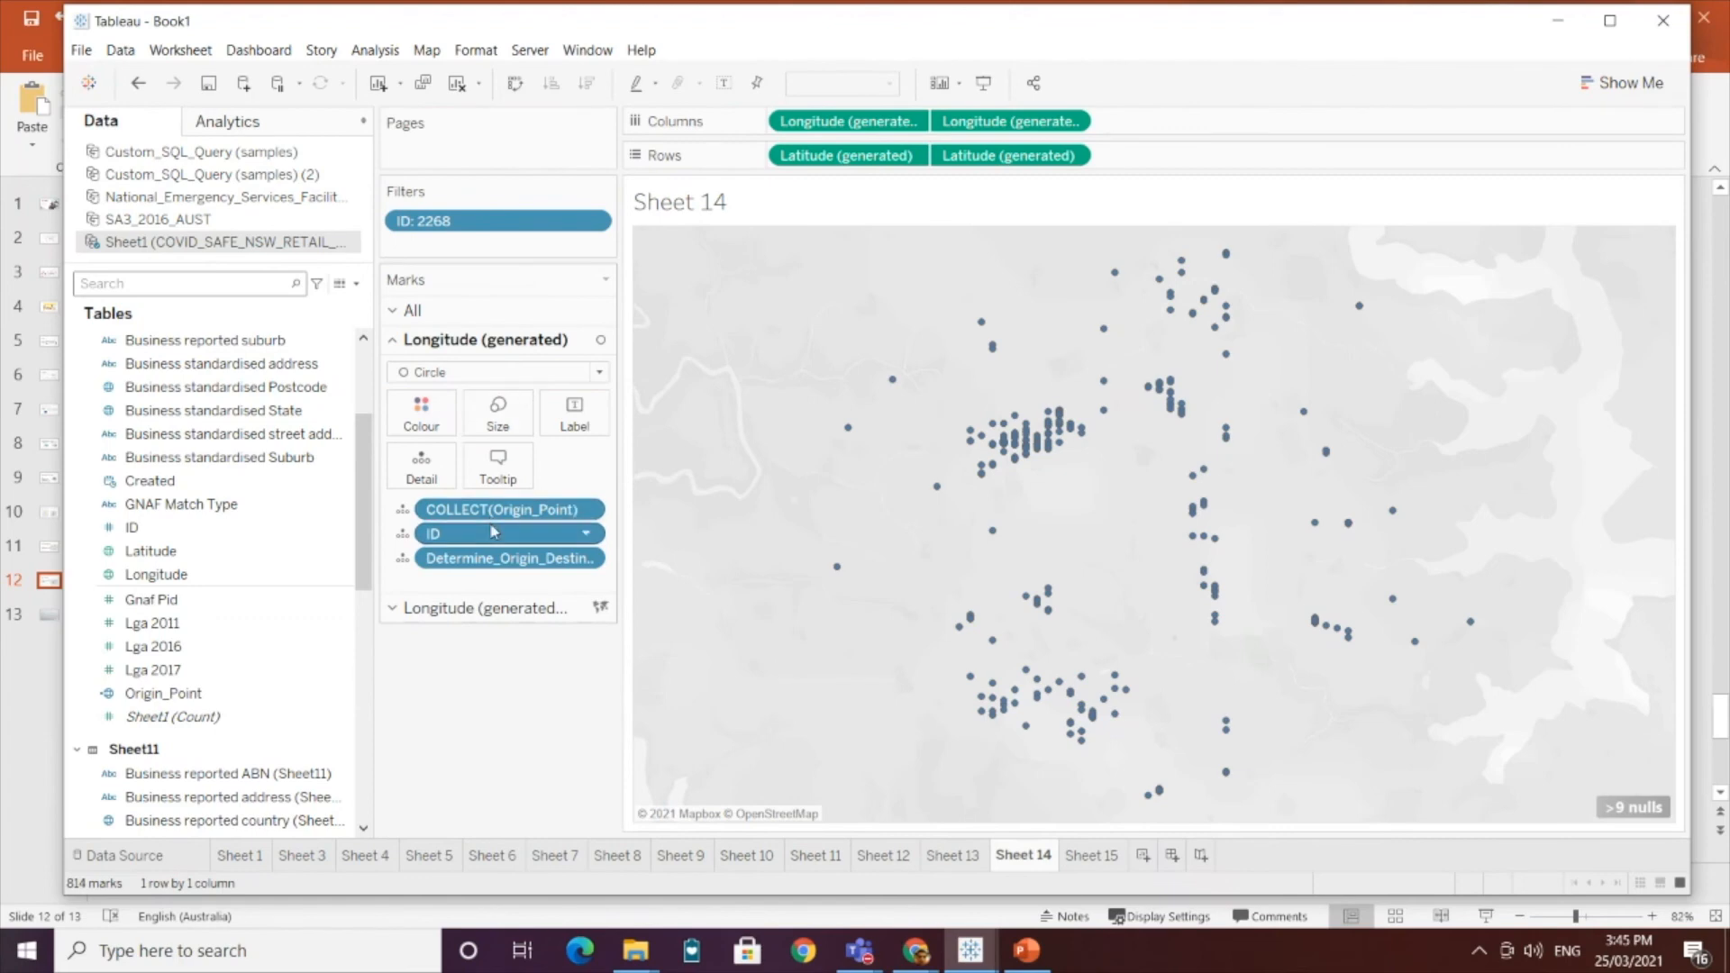
left_click_drag(491, 531, 439, 419)
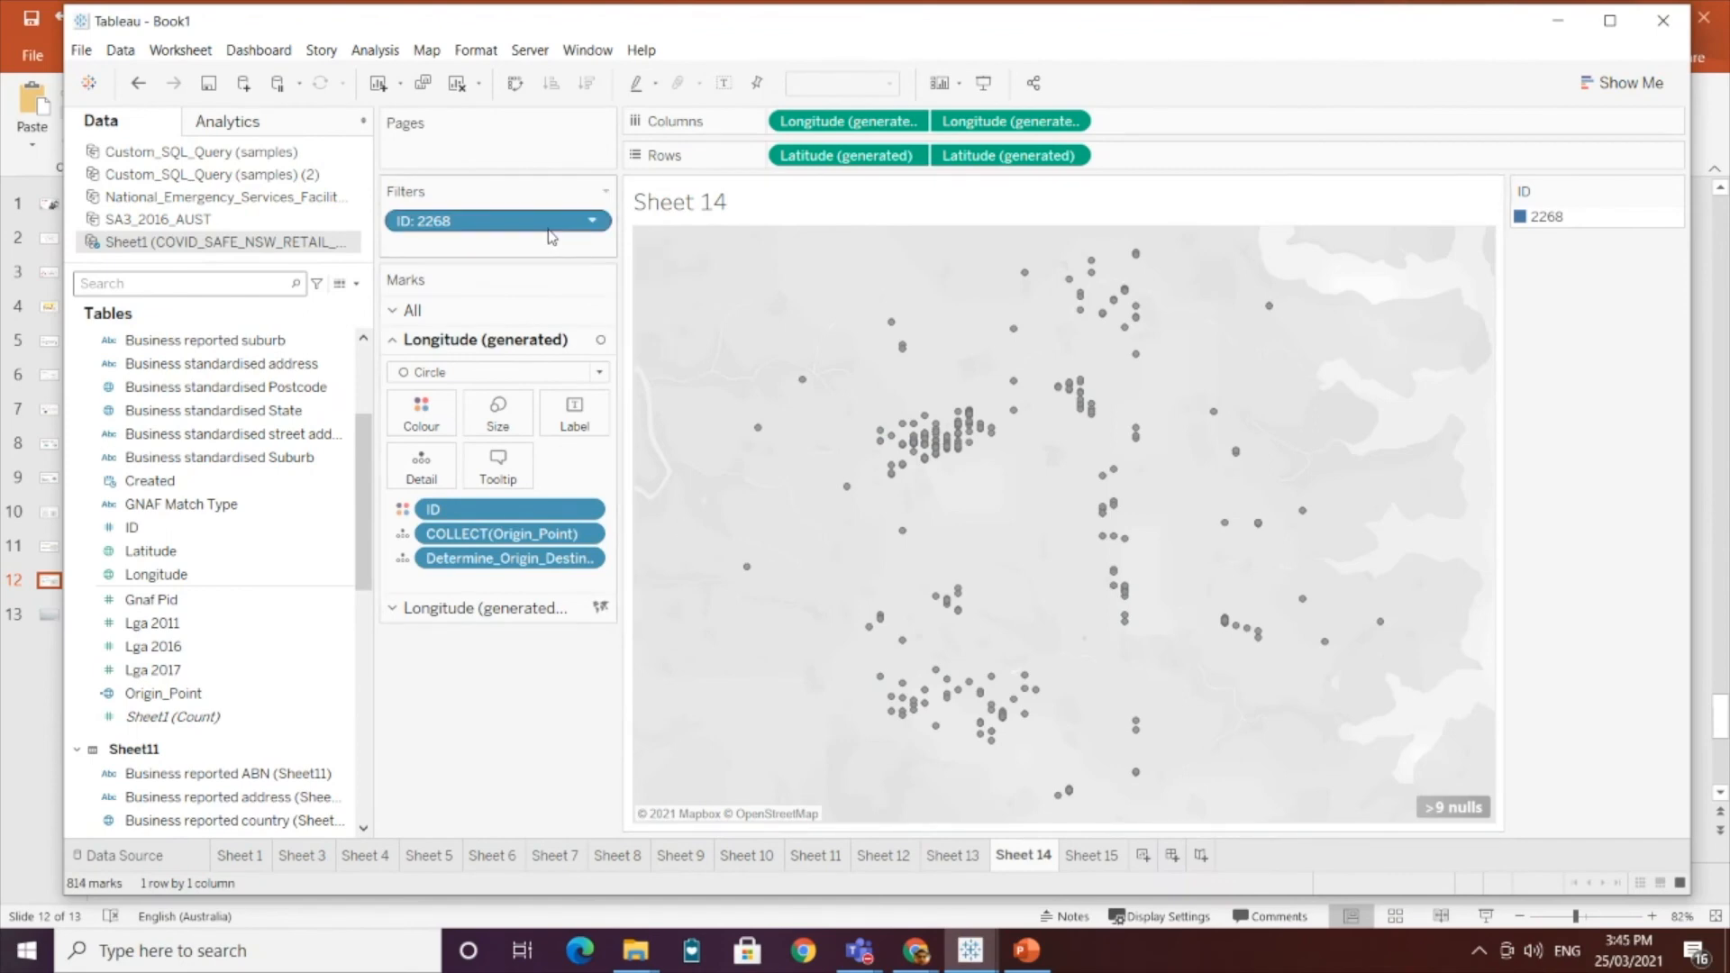
Step: Change the colour assigned to ID 2268 to red from the Automatic palette
left_click(1546, 216)
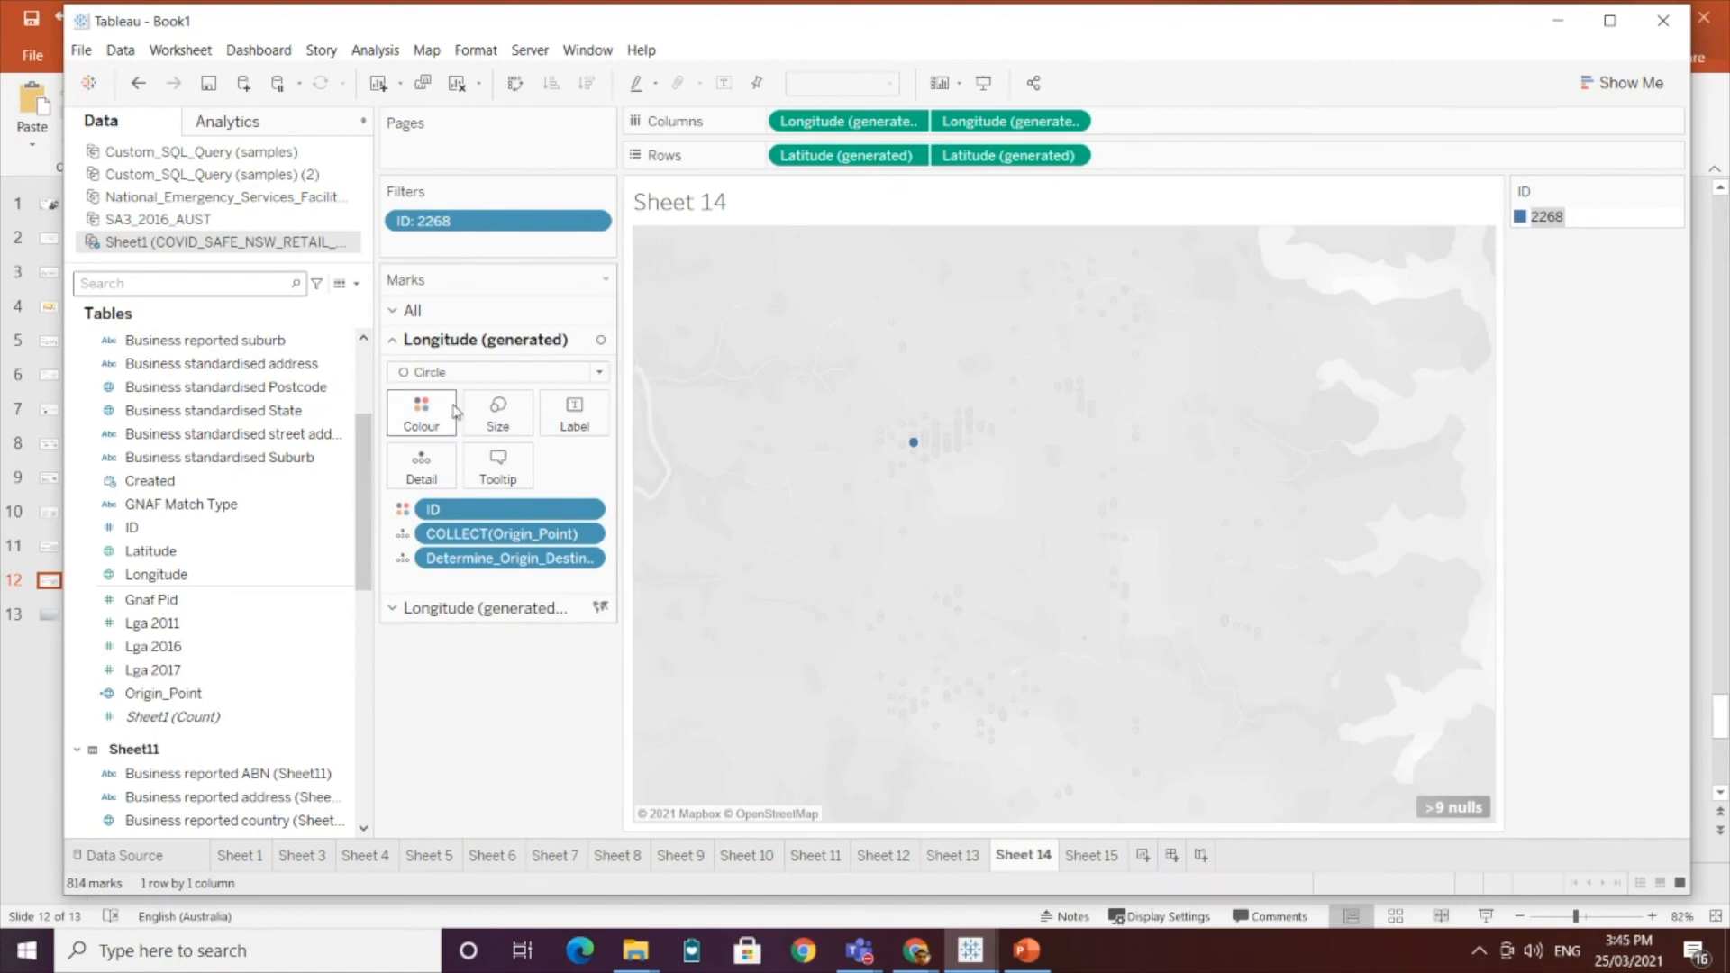
left_click(421, 413)
left_click(487, 482)
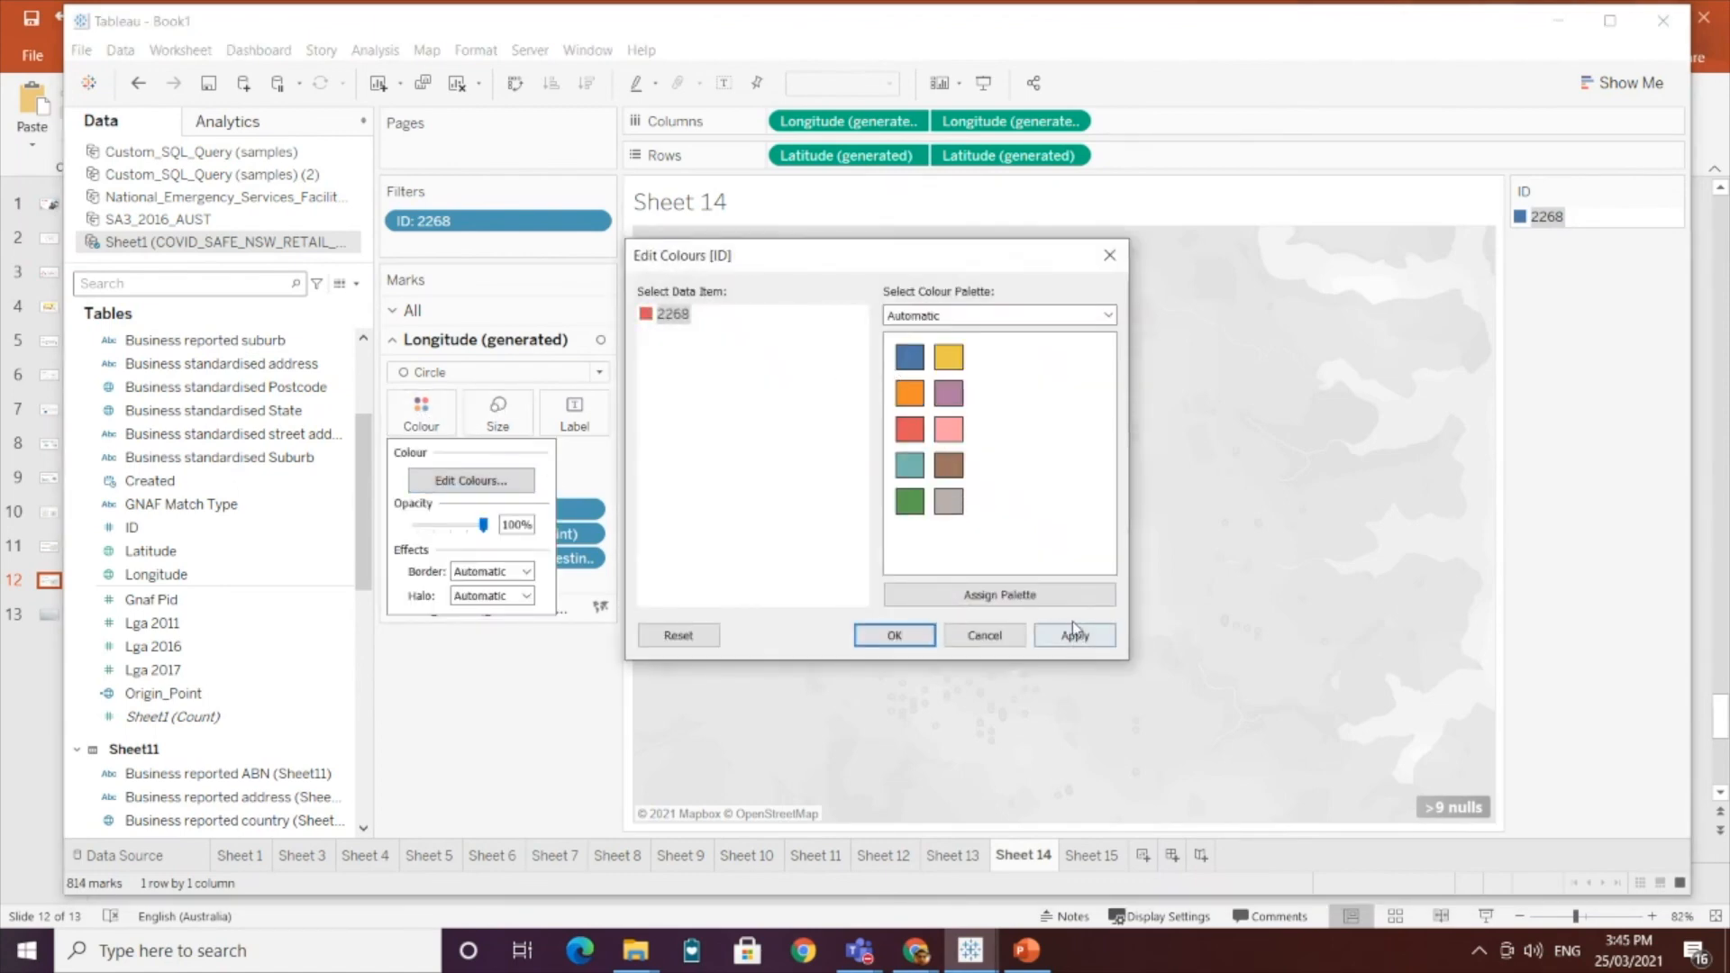
left_click(1077, 635)
left_click(894, 635)
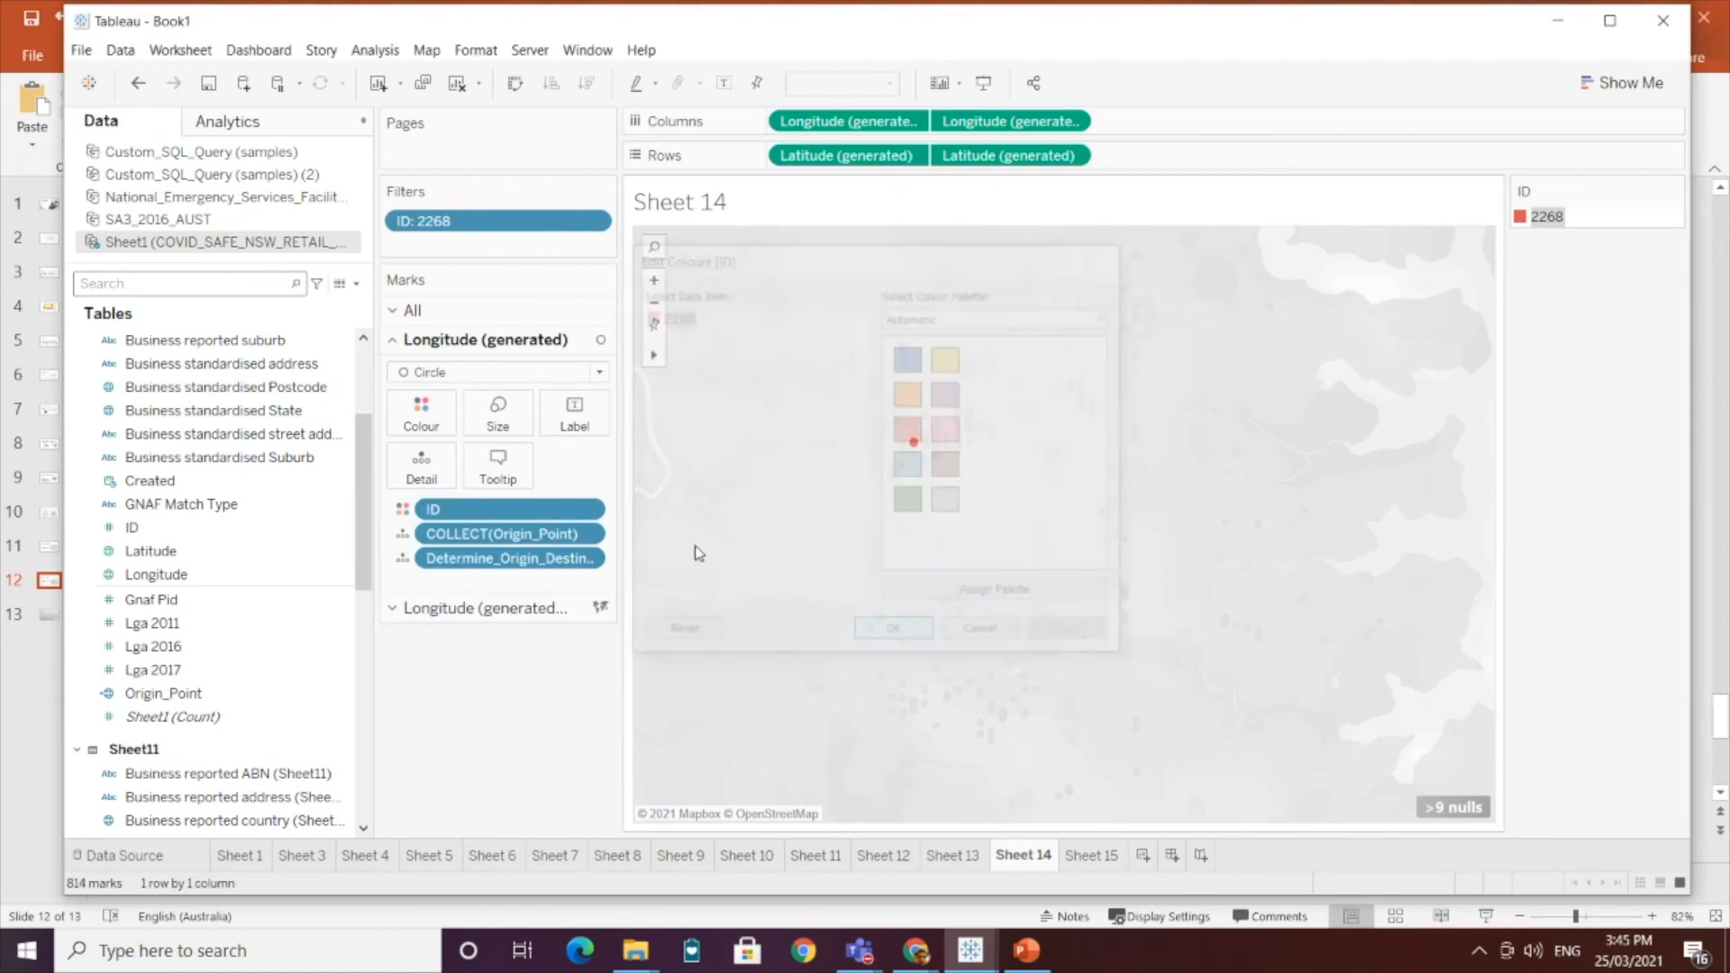
Step: Change the origin layer's marks to a filled star shape and enlarge them
left_click(487, 375)
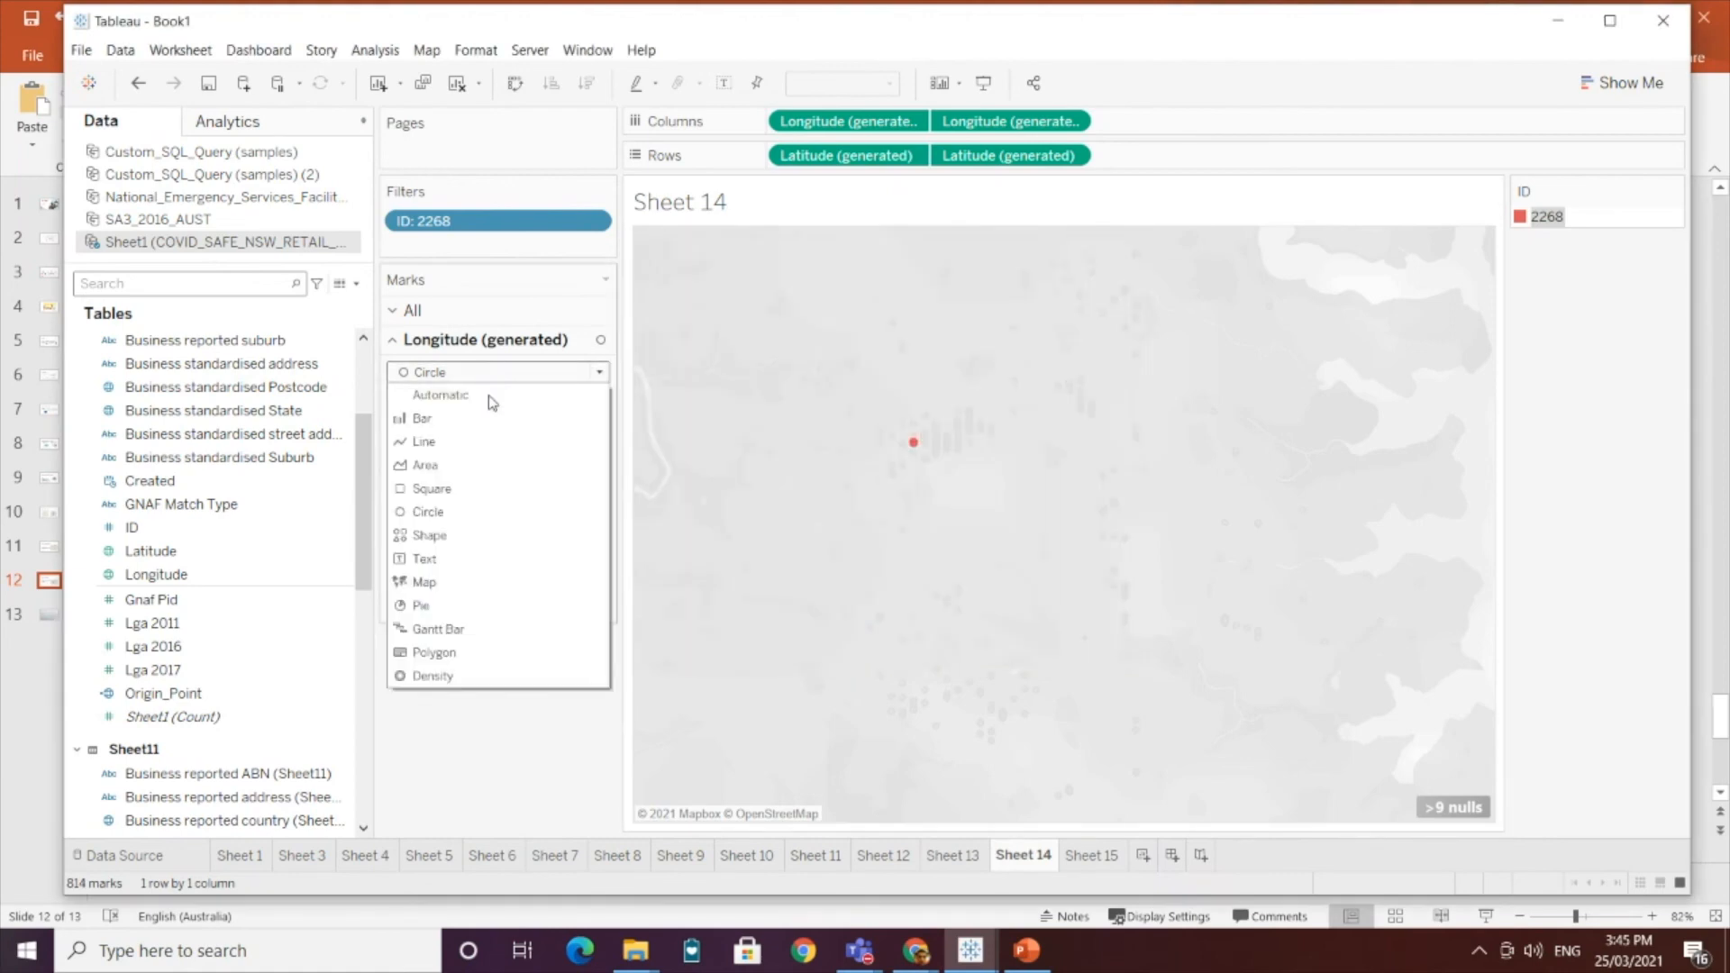
left_click(482, 534)
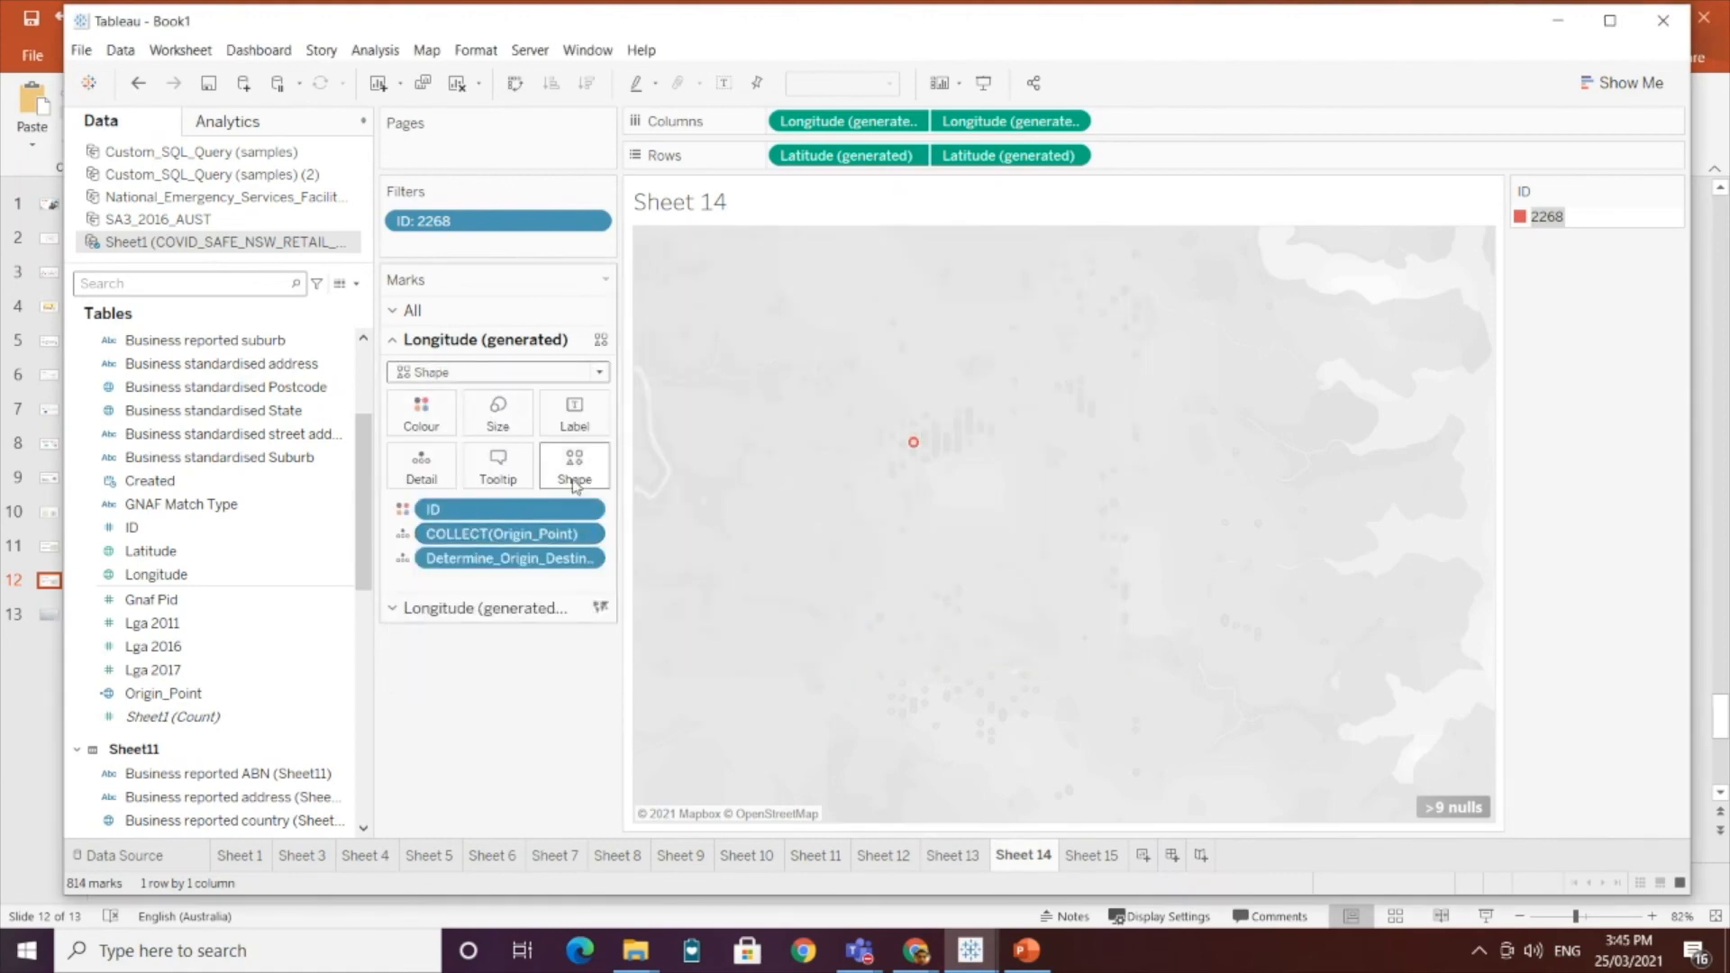
left_click(574, 479)
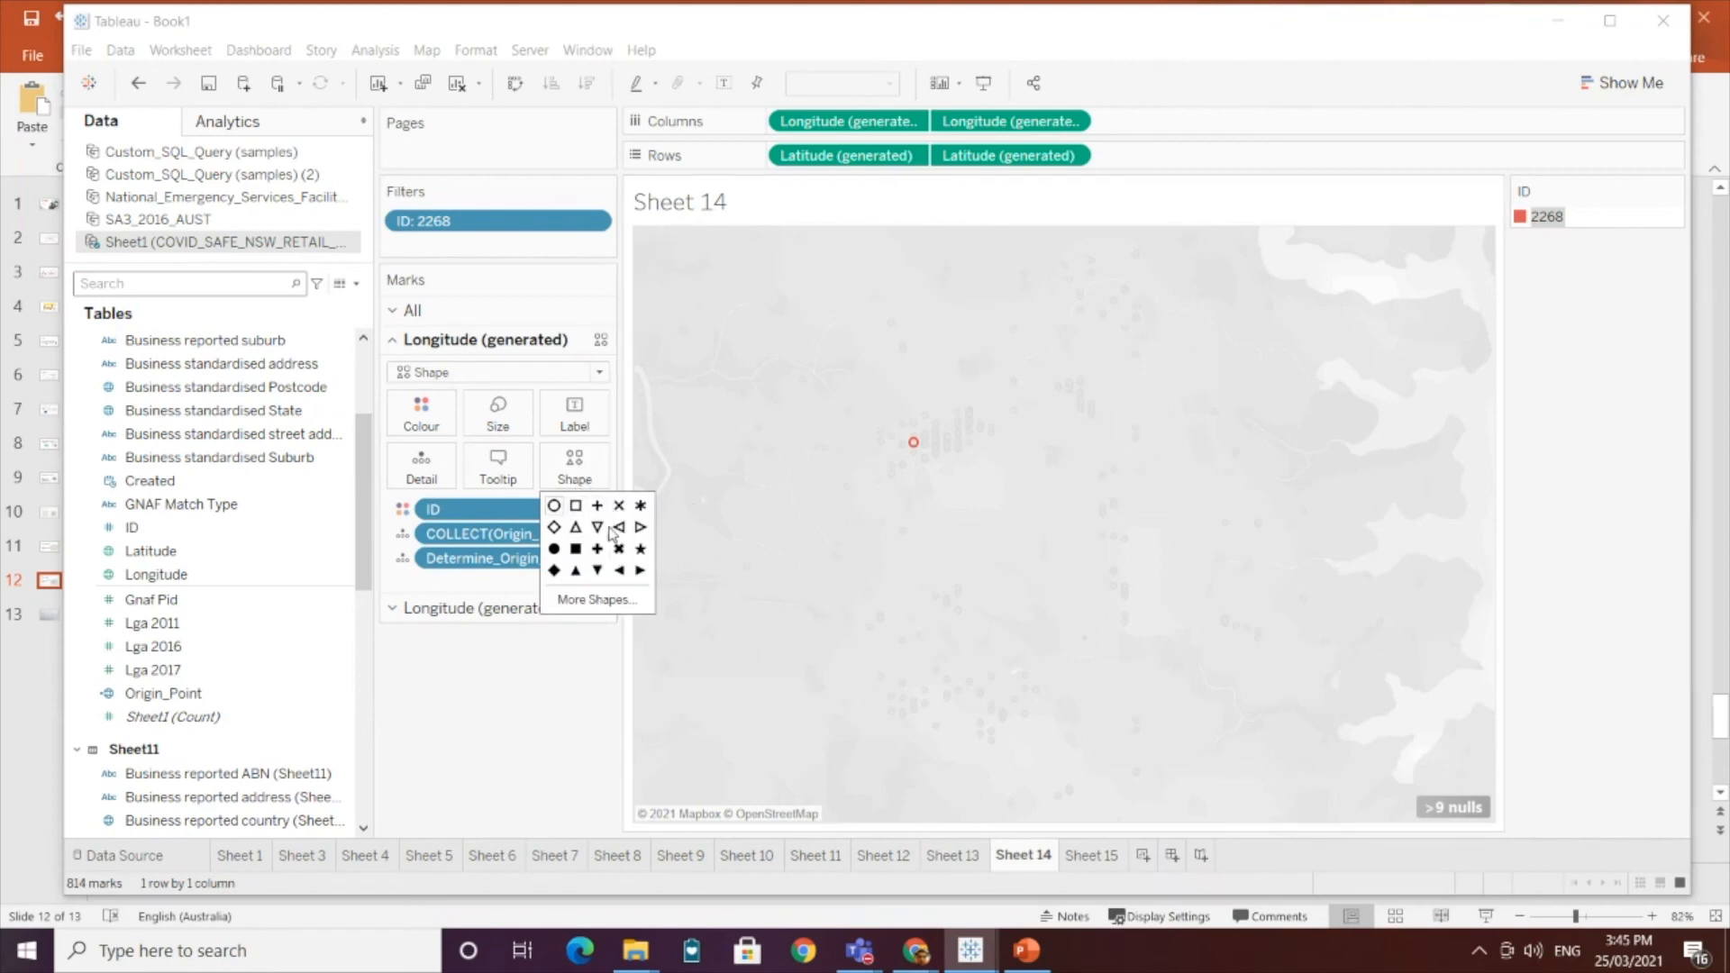
left_click(640, 548)
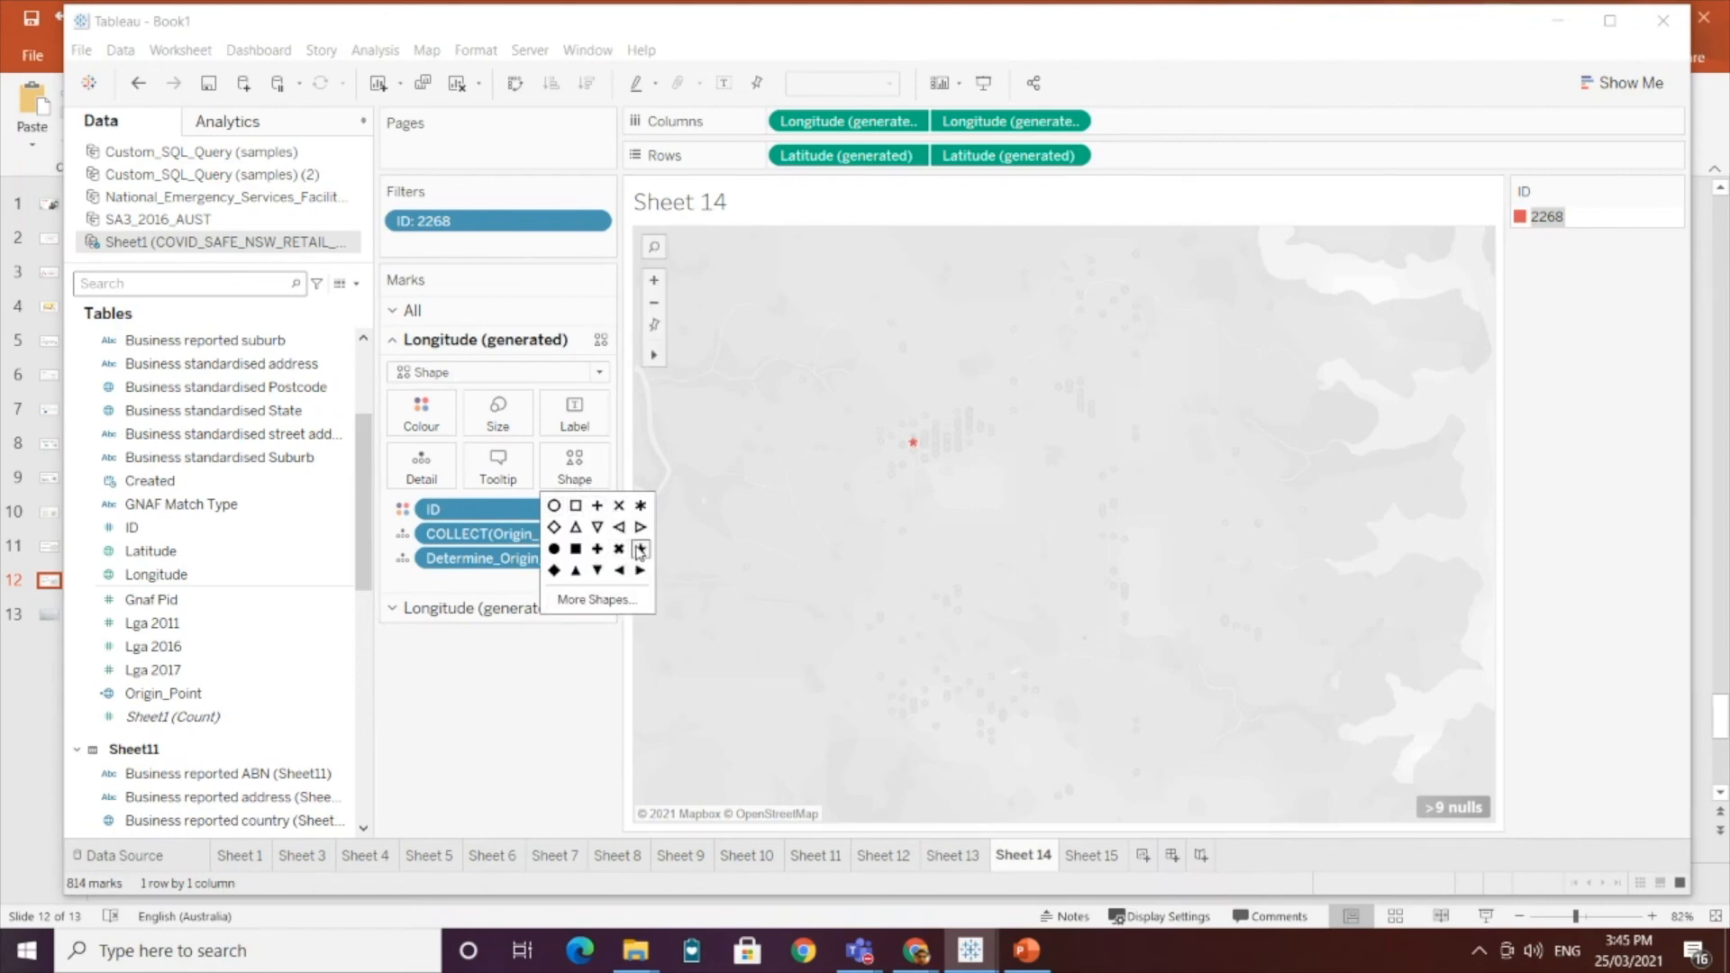
left_click(574, 726)
left_click(498, 420)
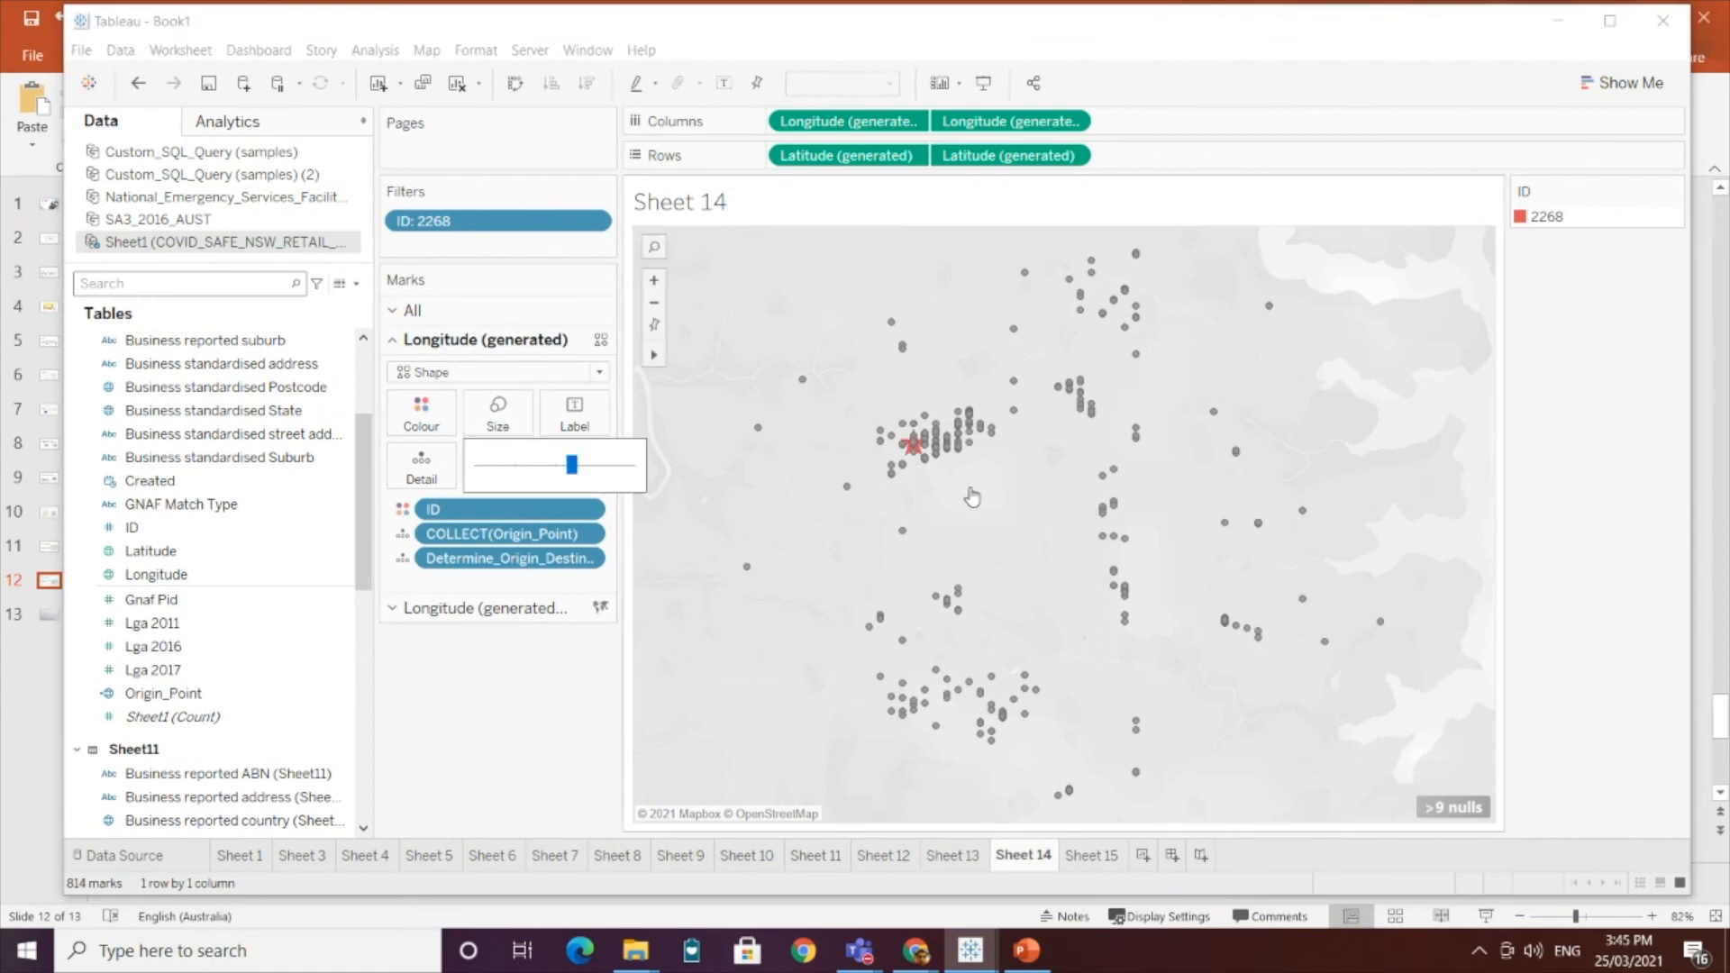
mouse_move(913, 445)
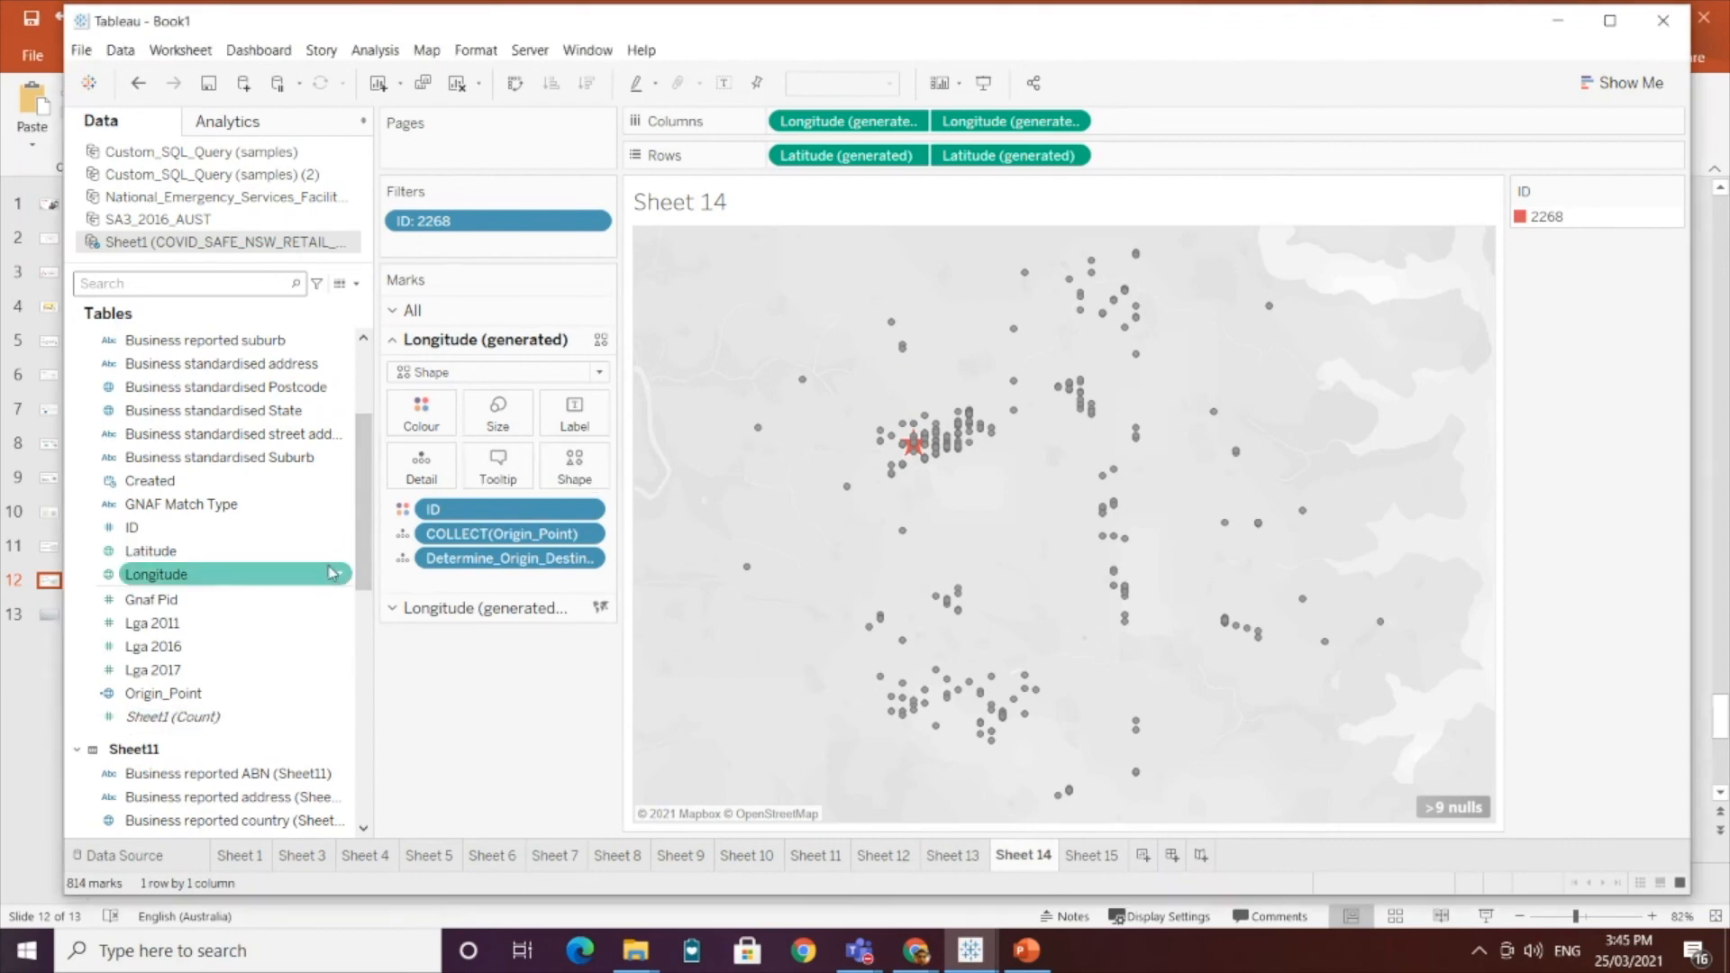
left_click_drag(363, 560, 364, 777)
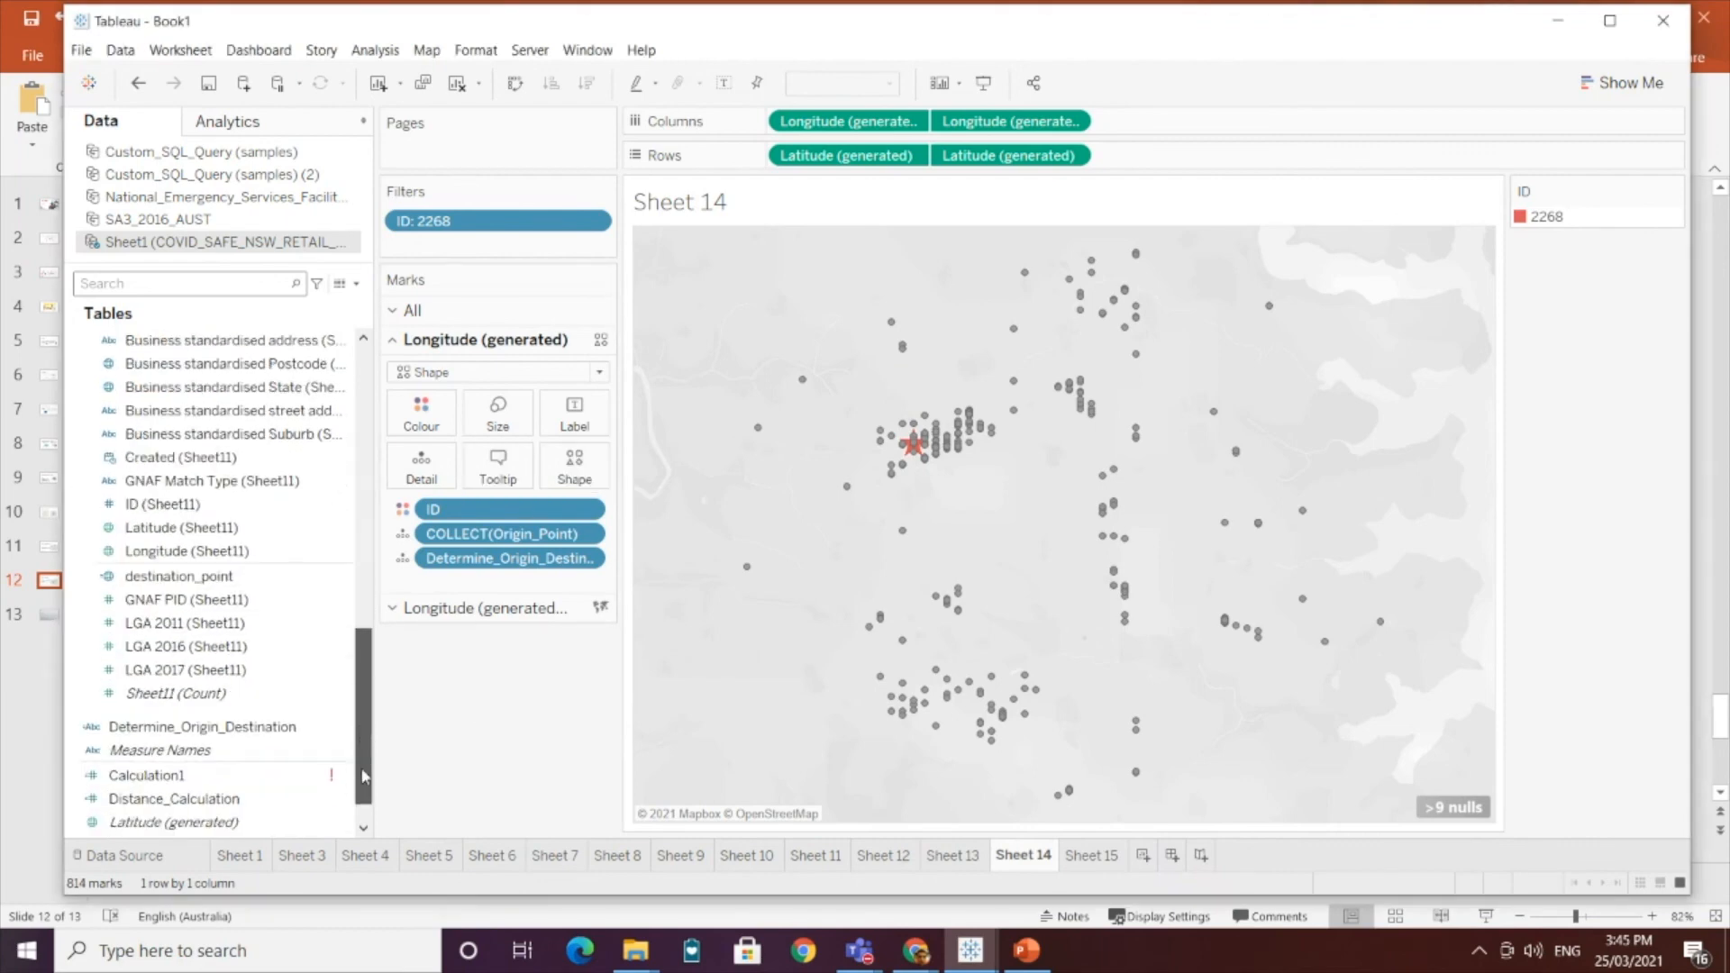
right_click(255, 774)
left_click(359, 440)
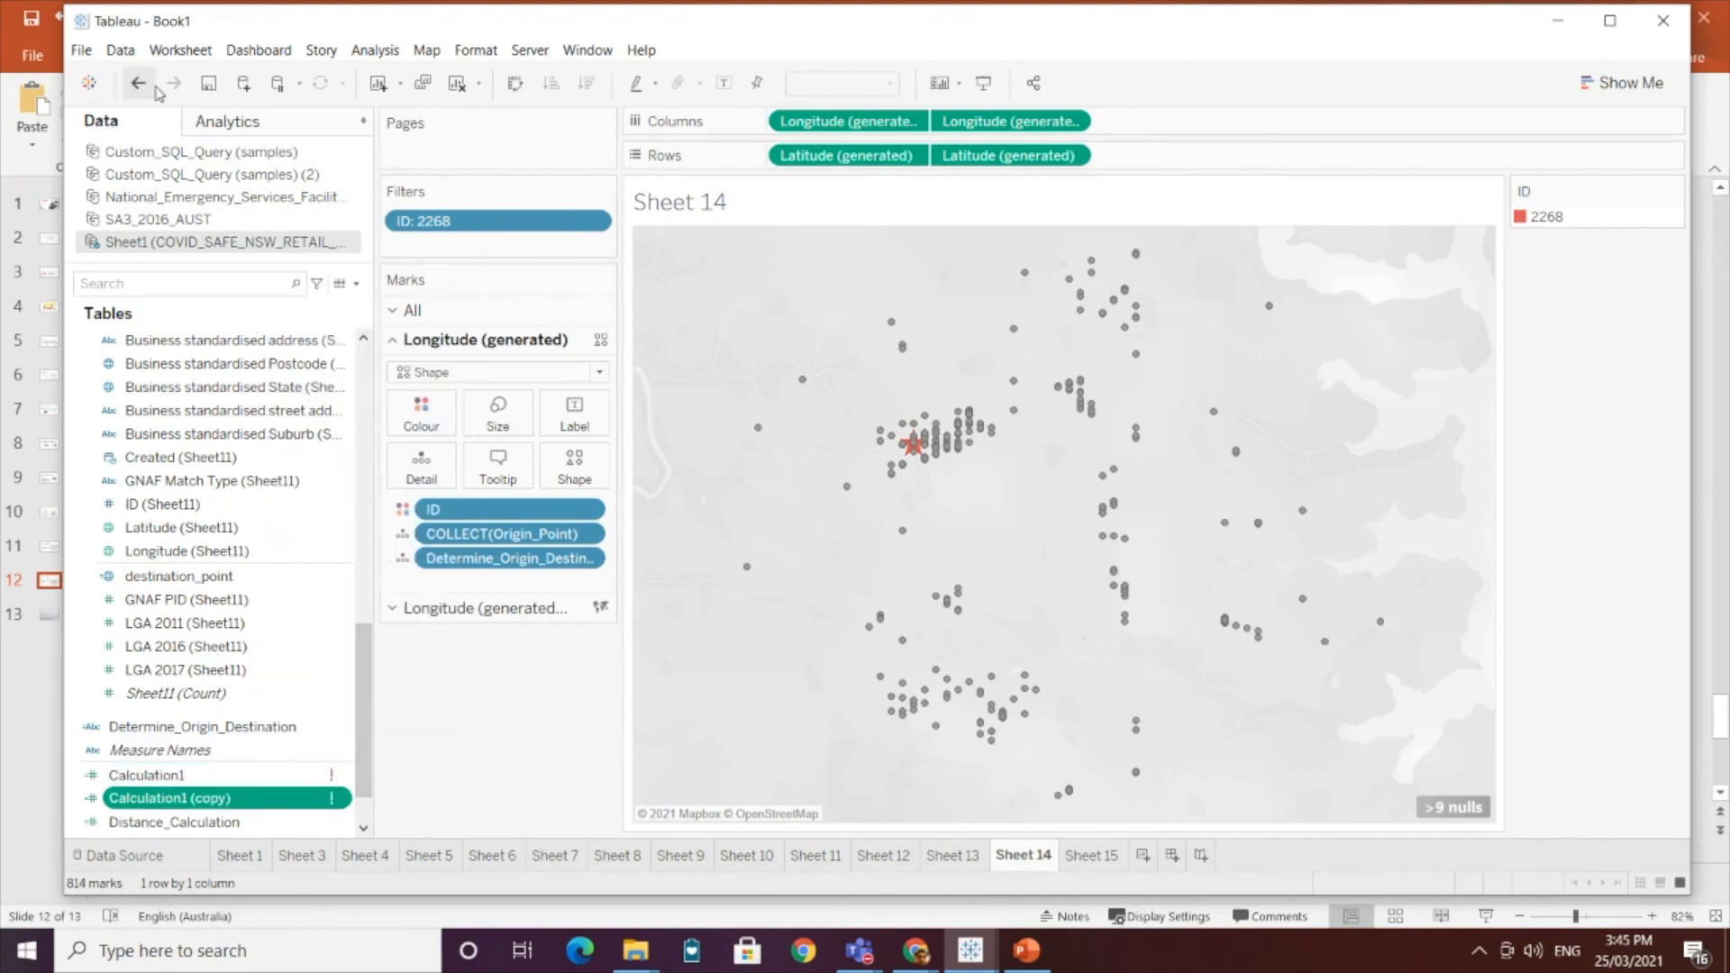
left_click(155, 88)
Step: Complete Calculation1's formula as MAKELINE([Origin_Point],[destination_point])
right_click(263, 774)
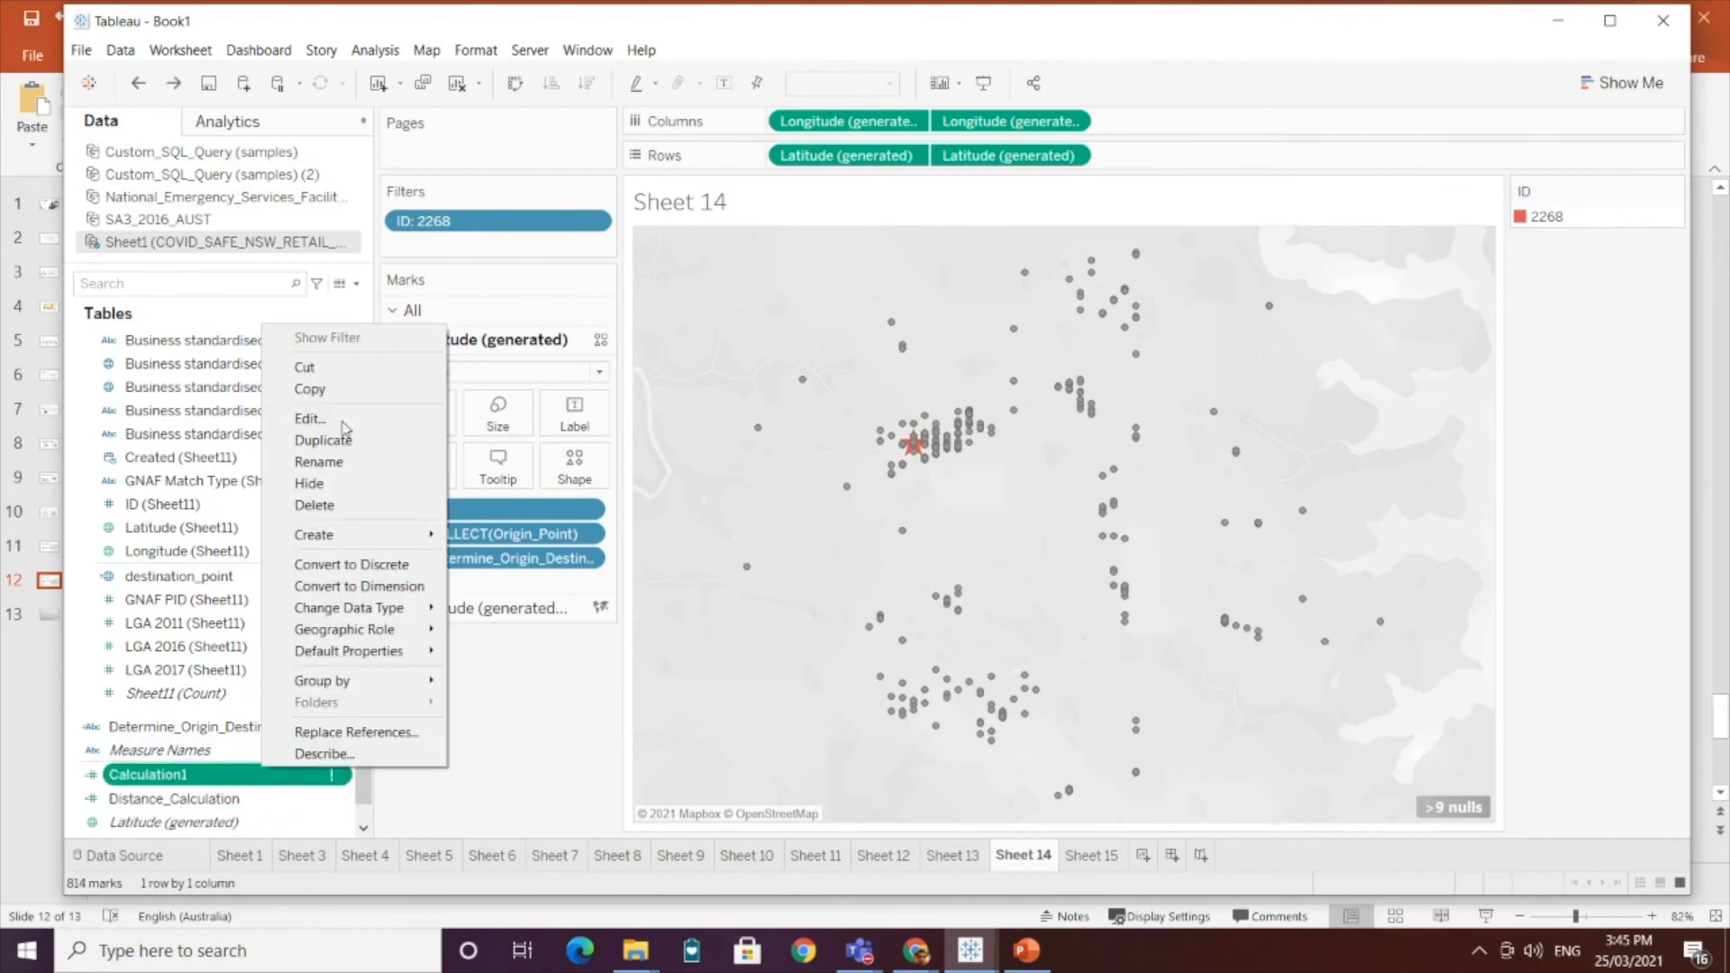
left_click(341, 420)
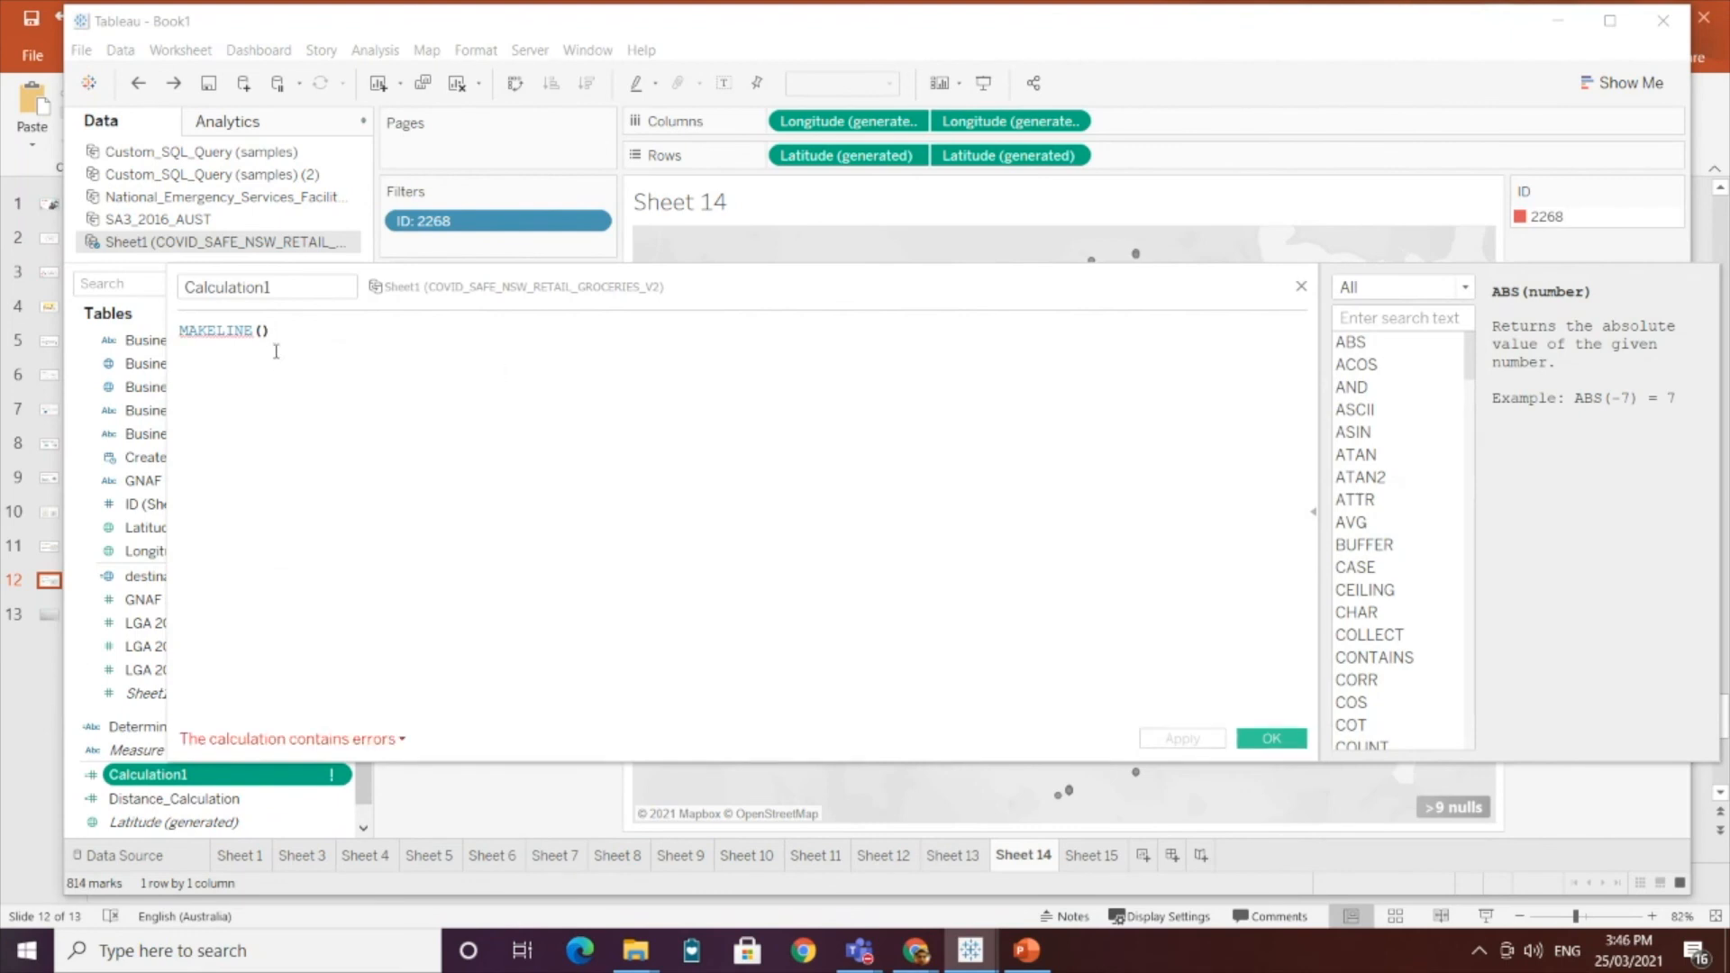
type("[Origin_Point]")
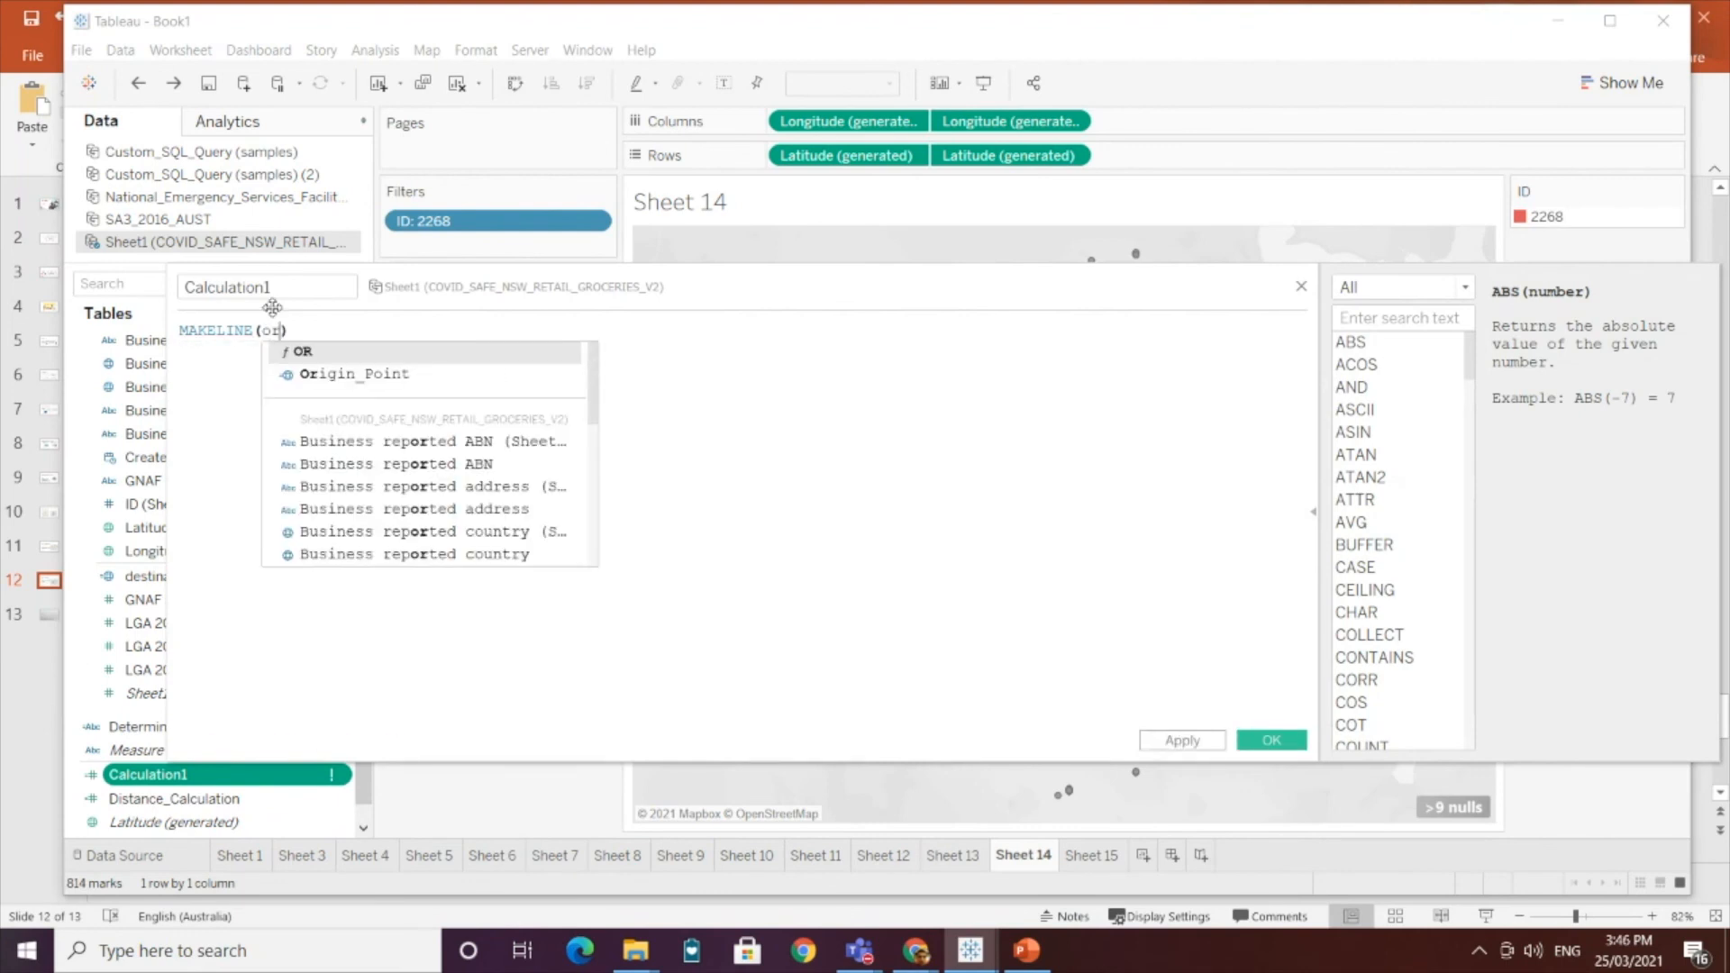
key("Down")
key("Return")
type(",[destination_point]")
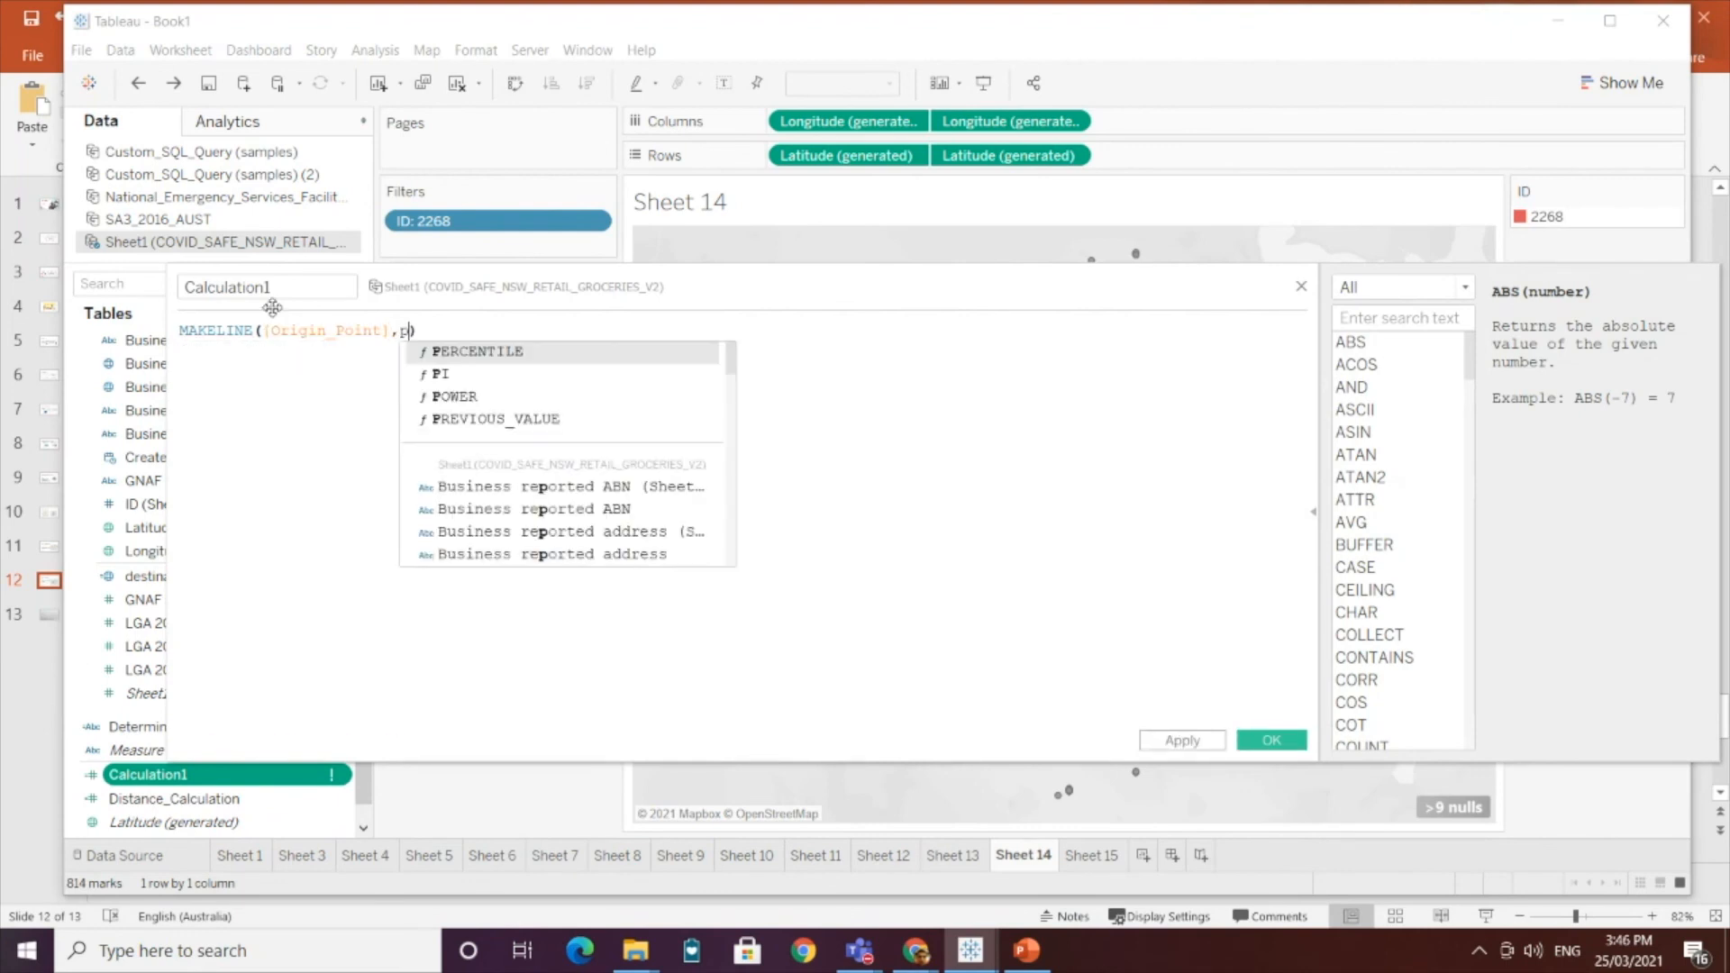
key("Return")
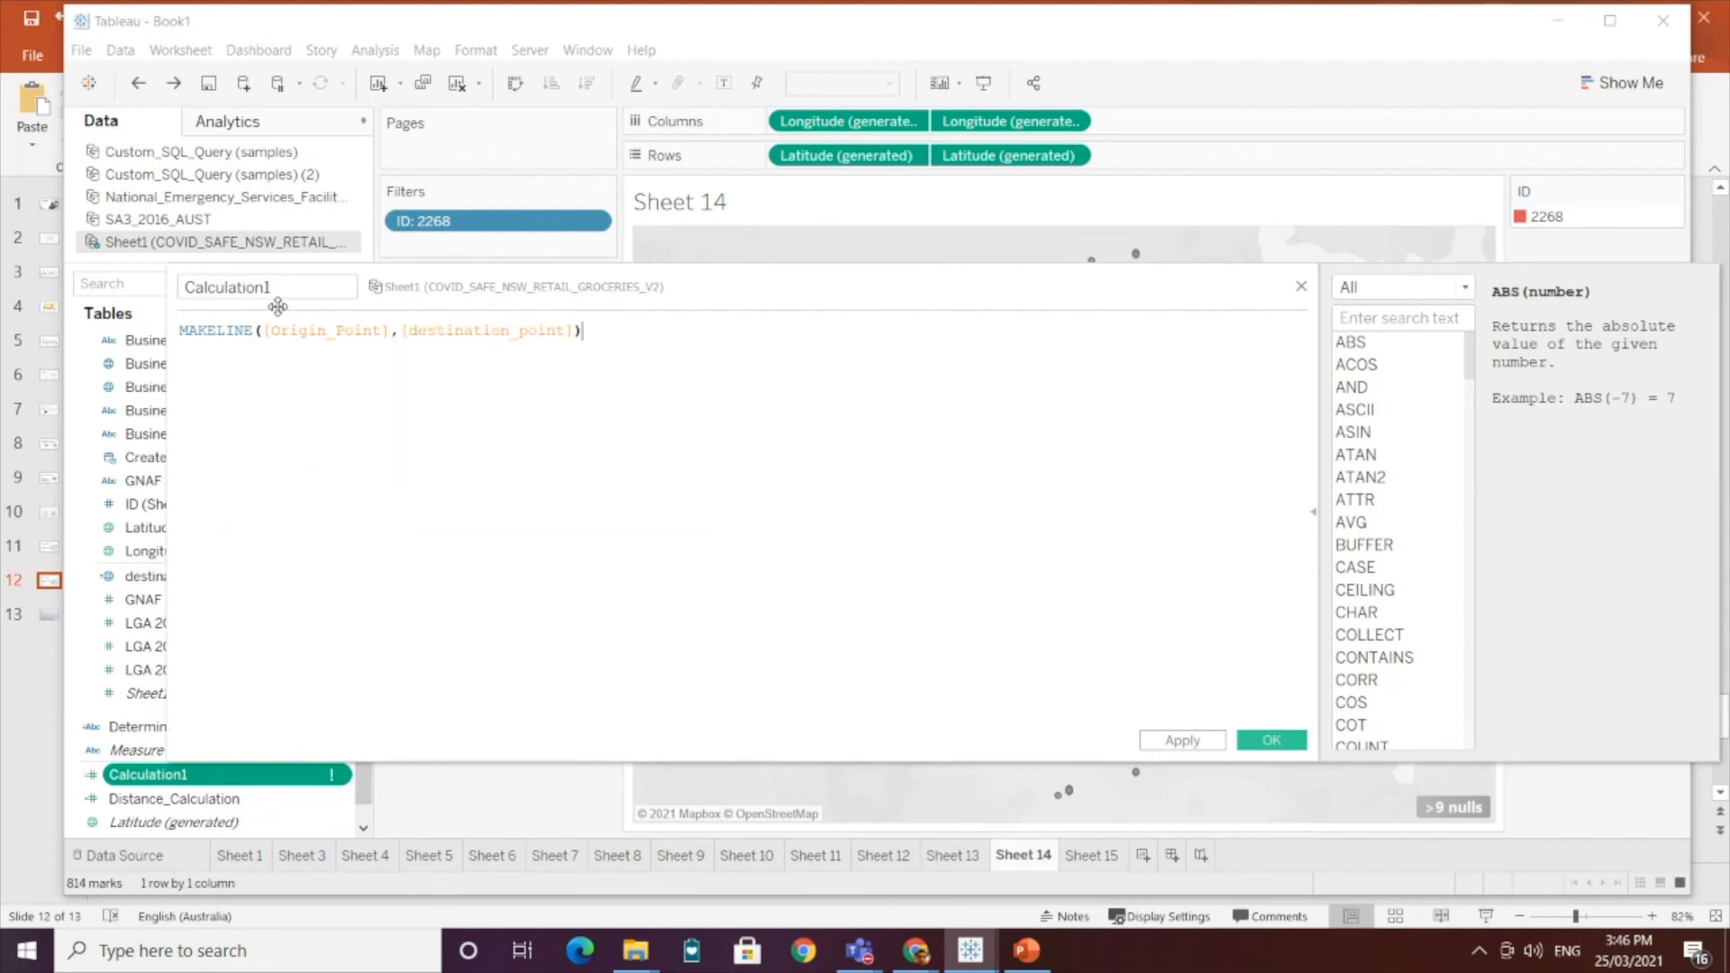
Step: Rename the MAKELINE calculation to Create_Line_Calculation and save it
left_click_drag(330, 287, 132, 221)
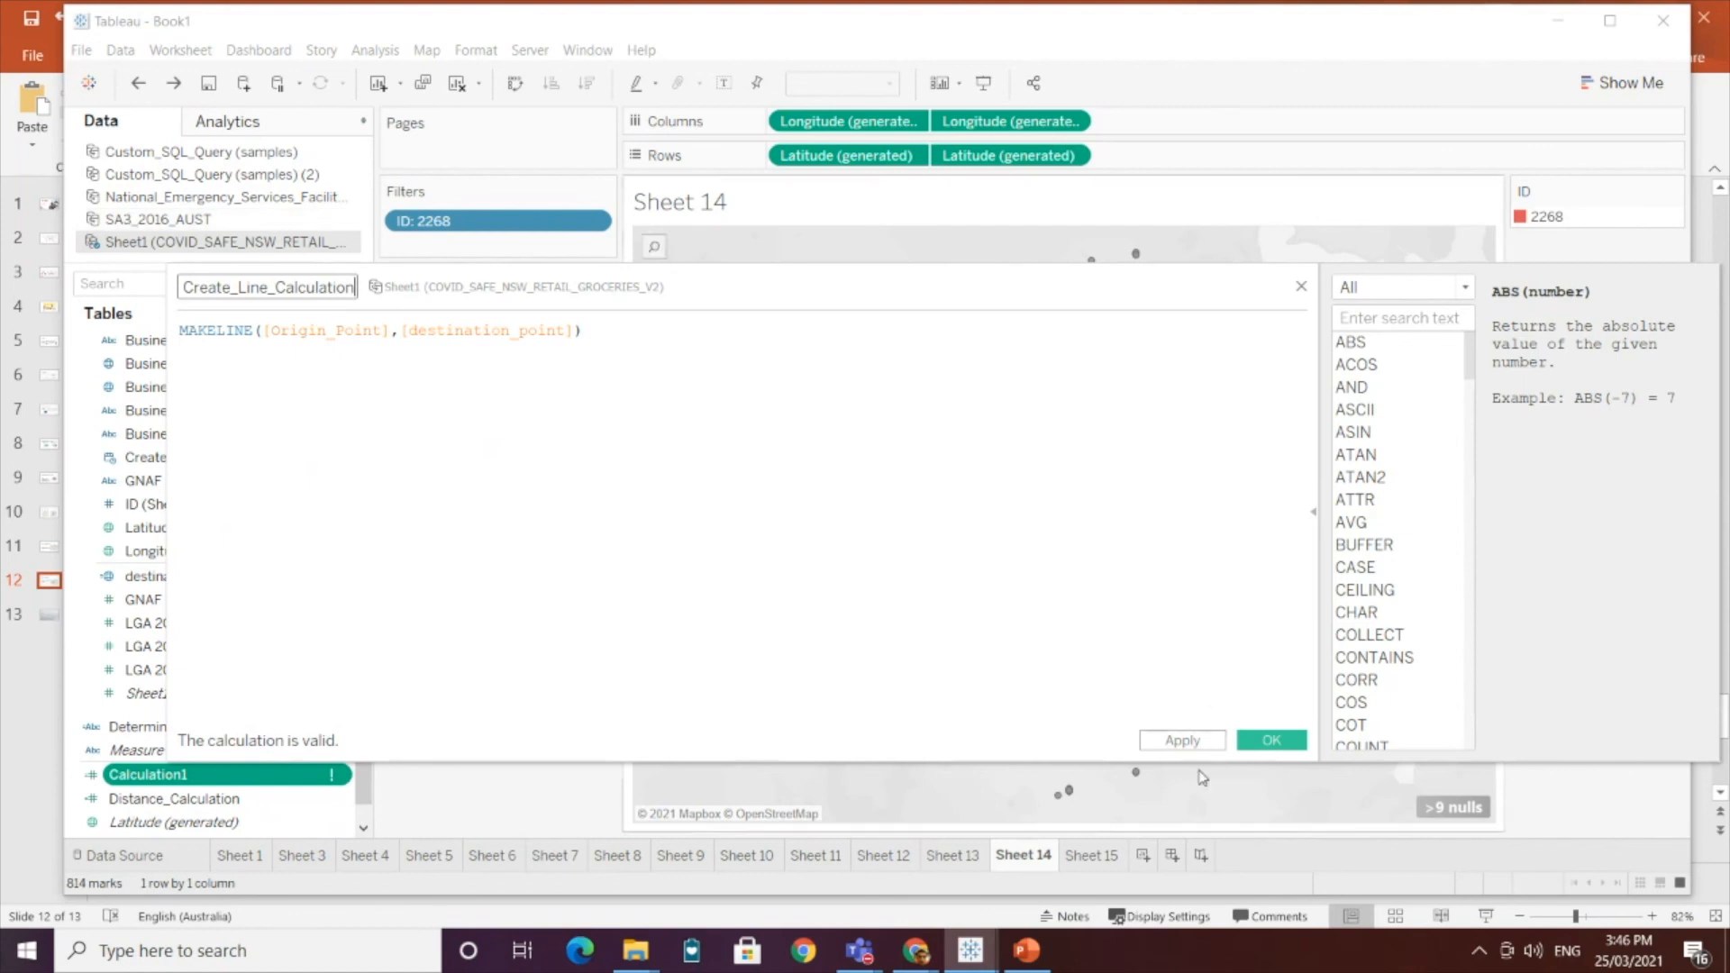
left_click(1181, 741)
left_click(1278, 744)
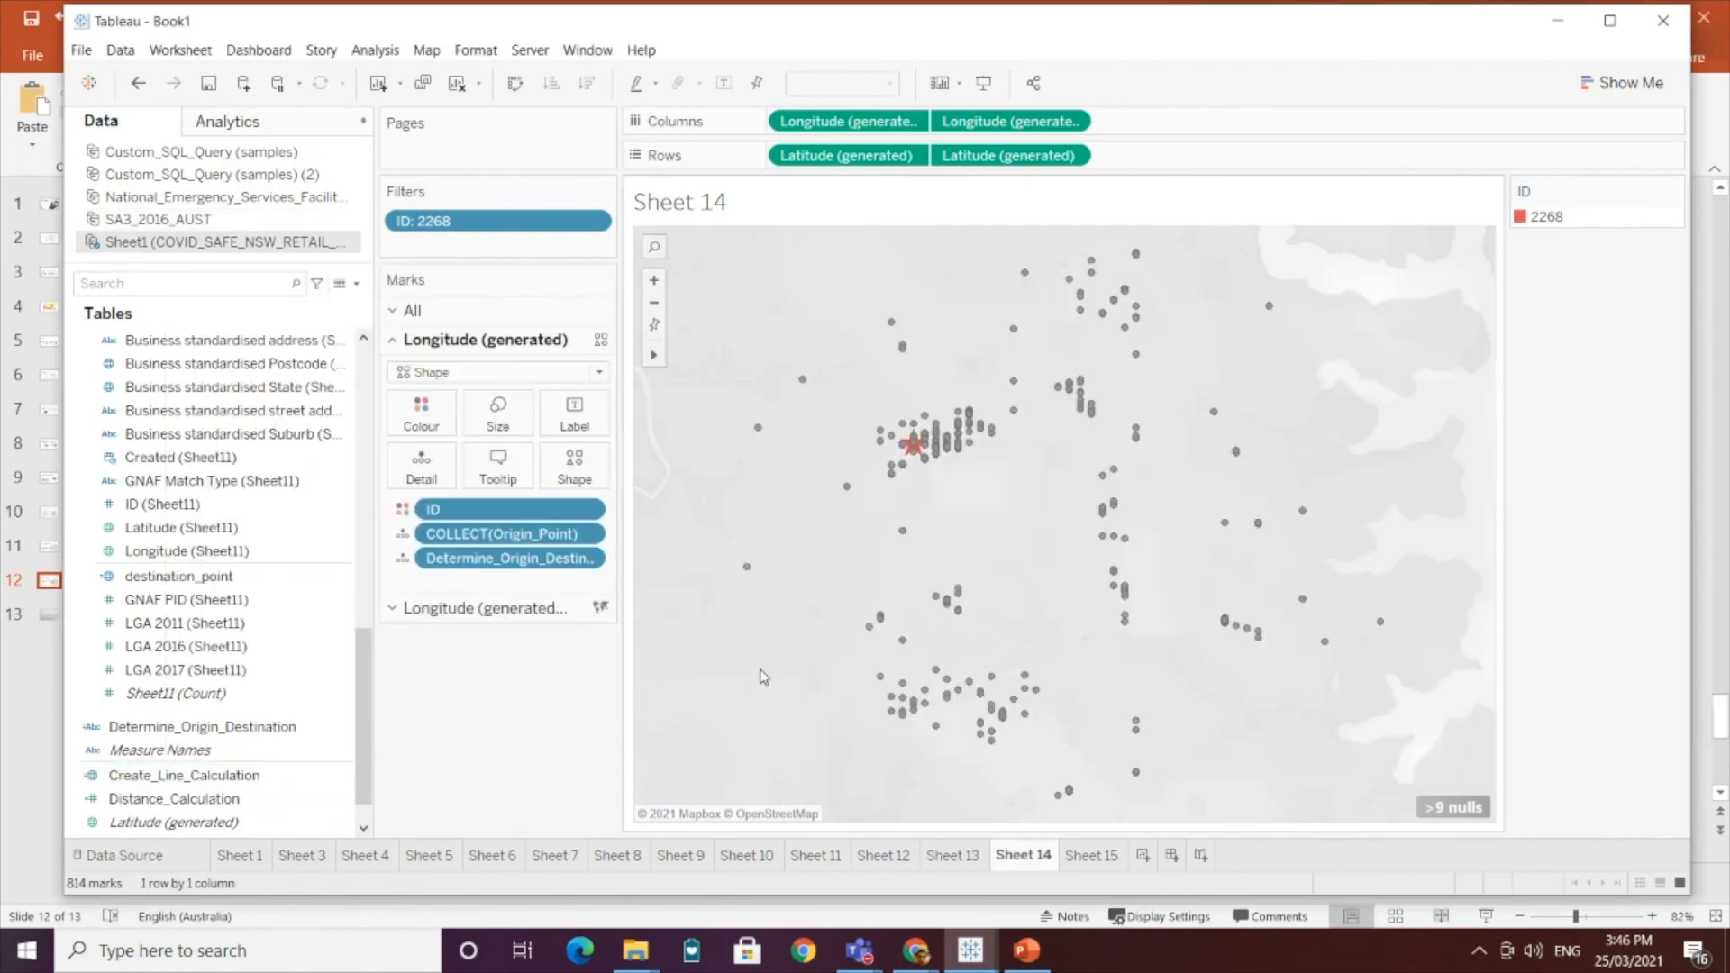
Step: Replace the collected destination_point on the second Longitude layer with Create_Line_Calculation
left_click(500, 607)
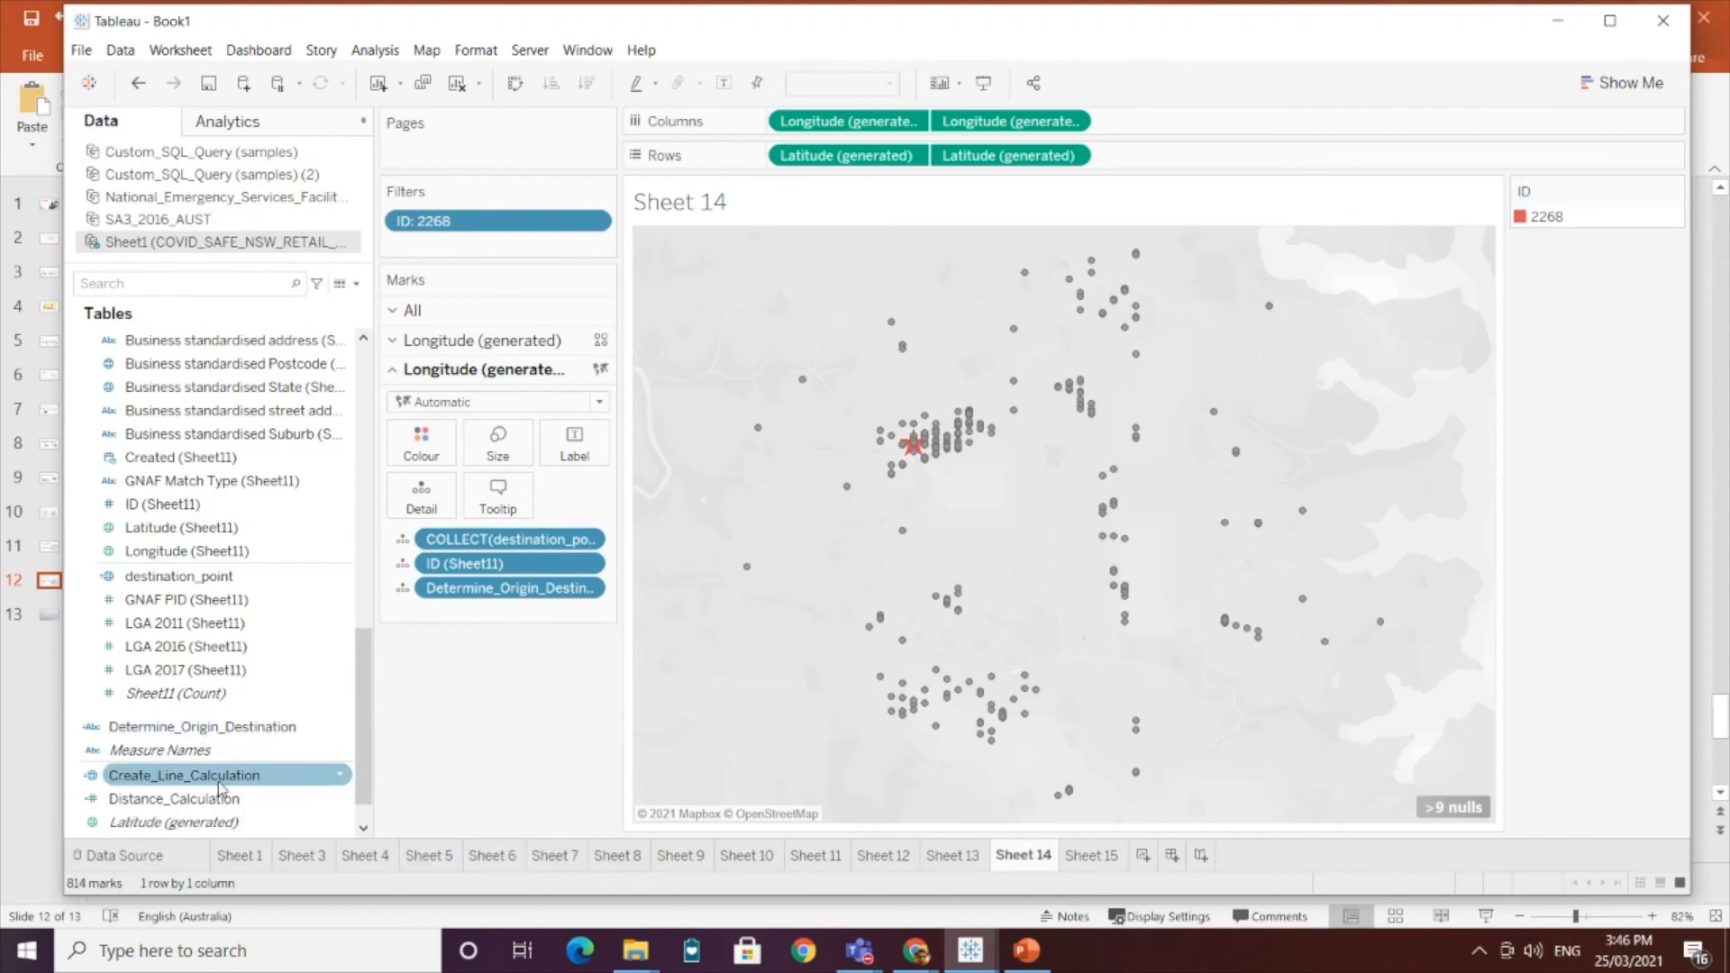
left_click_drag(219, 787, 495, 549)
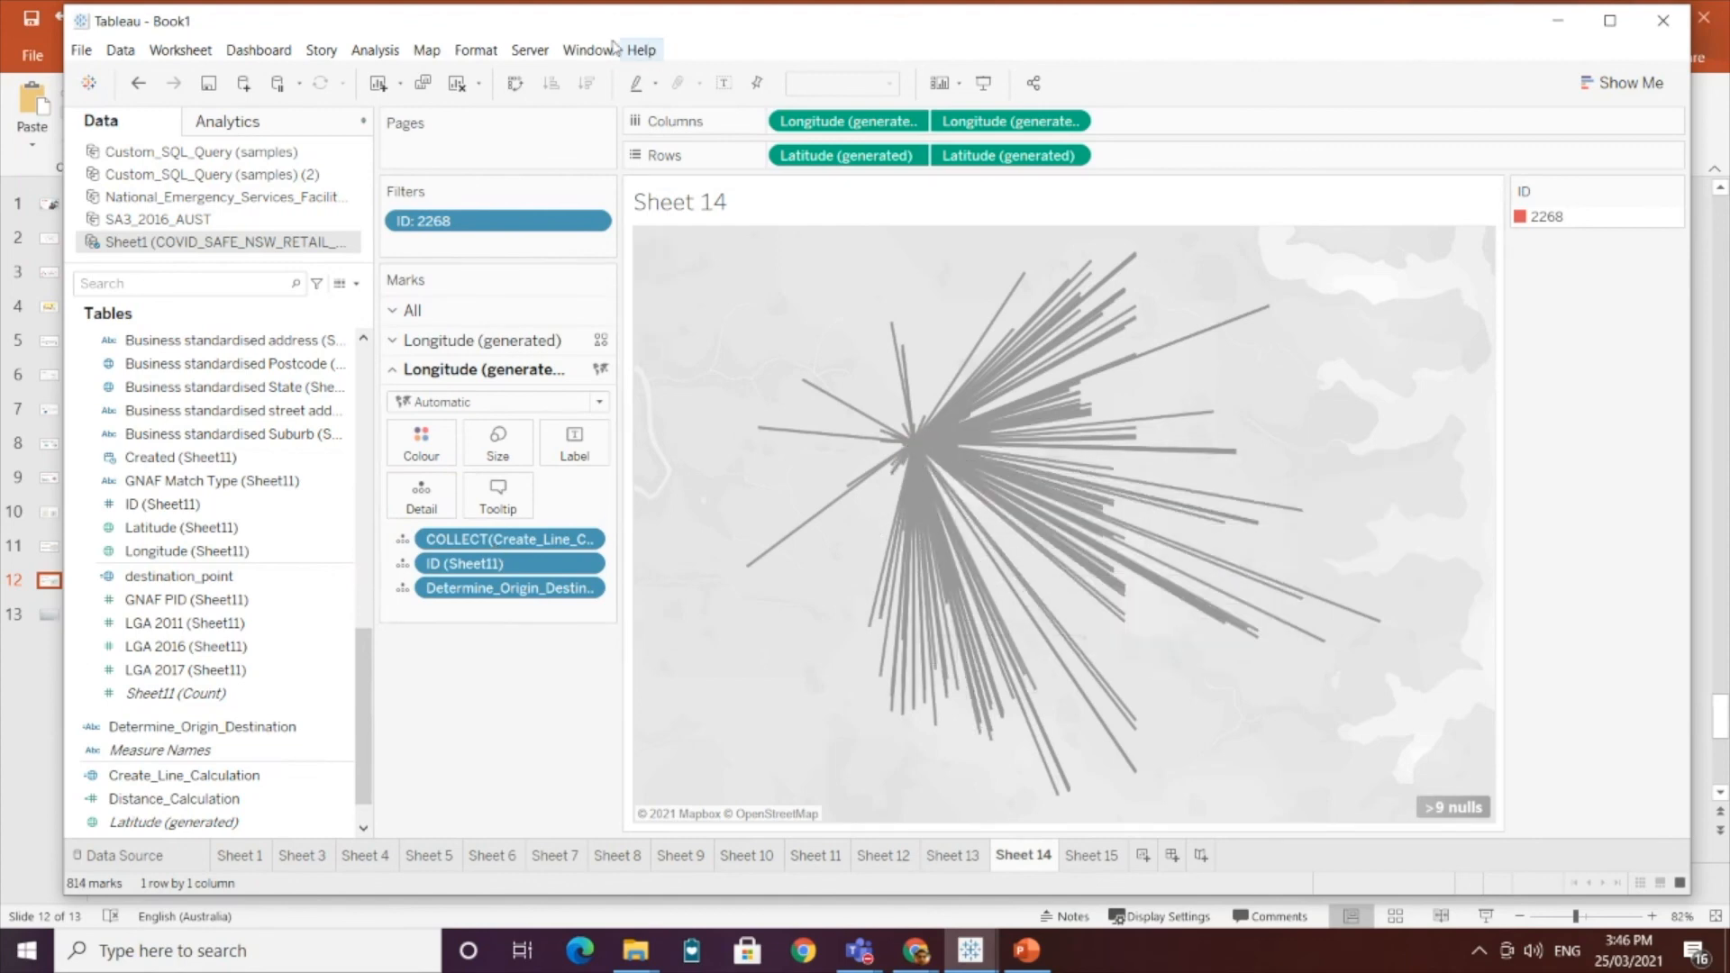
Step: Change Sheet 14's background map to the Outdoors style
left_click(435, 45)
mouse_move(464, 101)
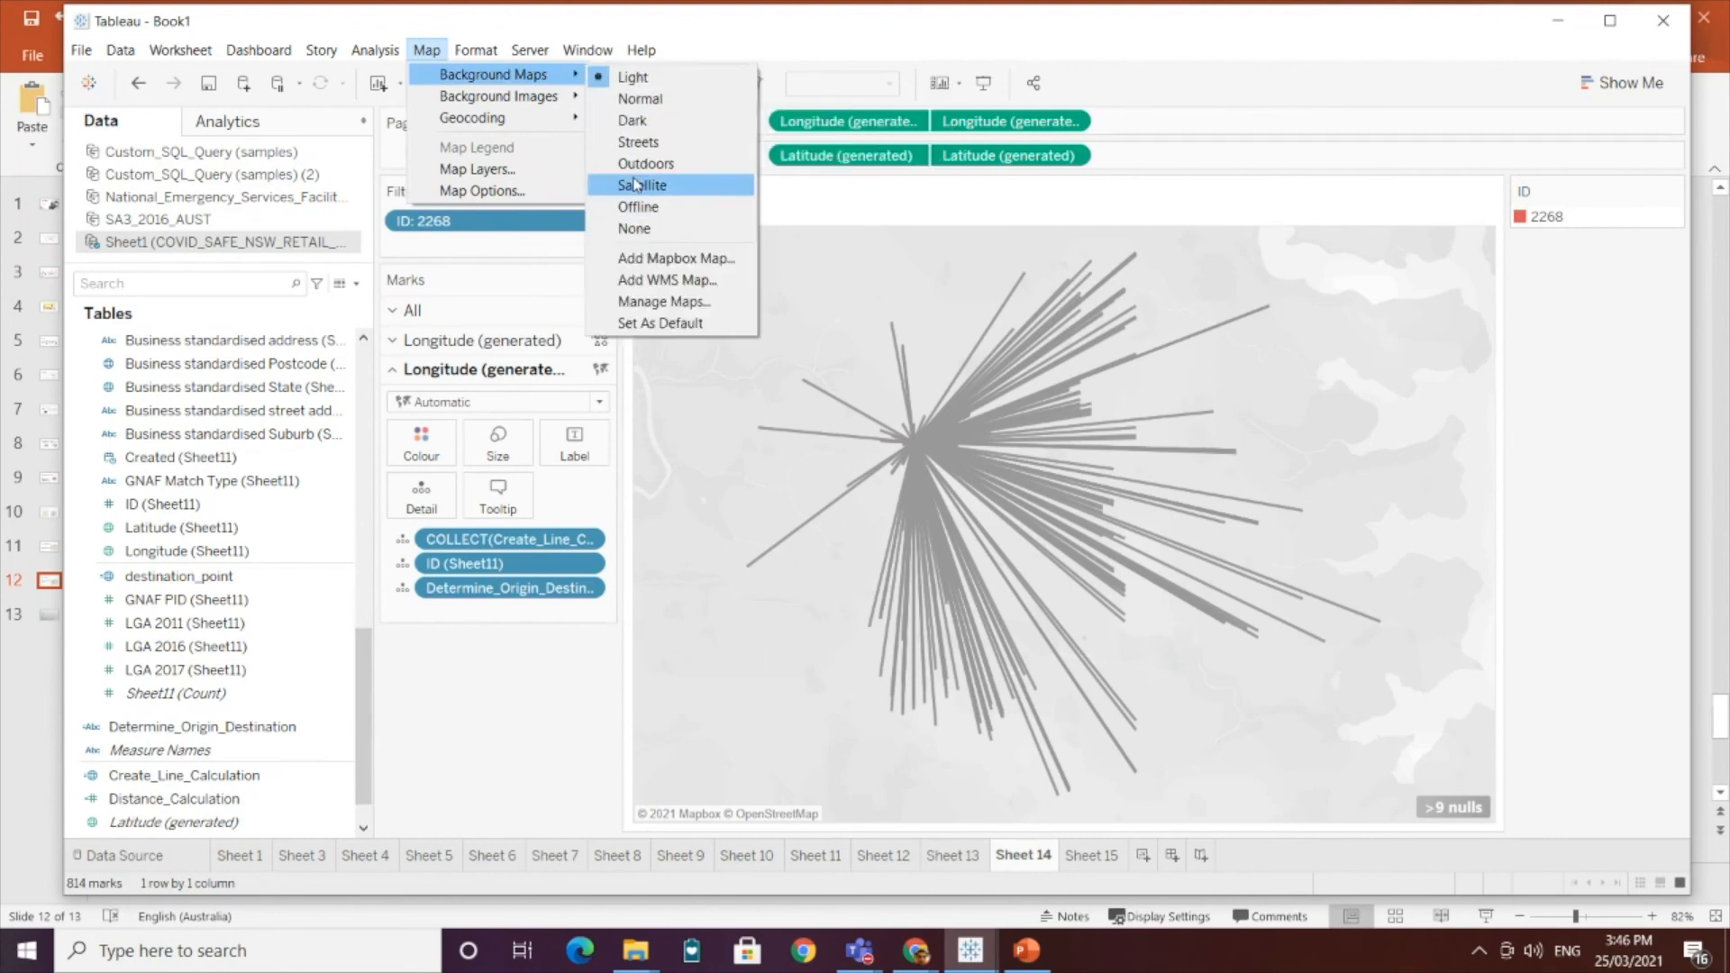
left_click(636, 167)
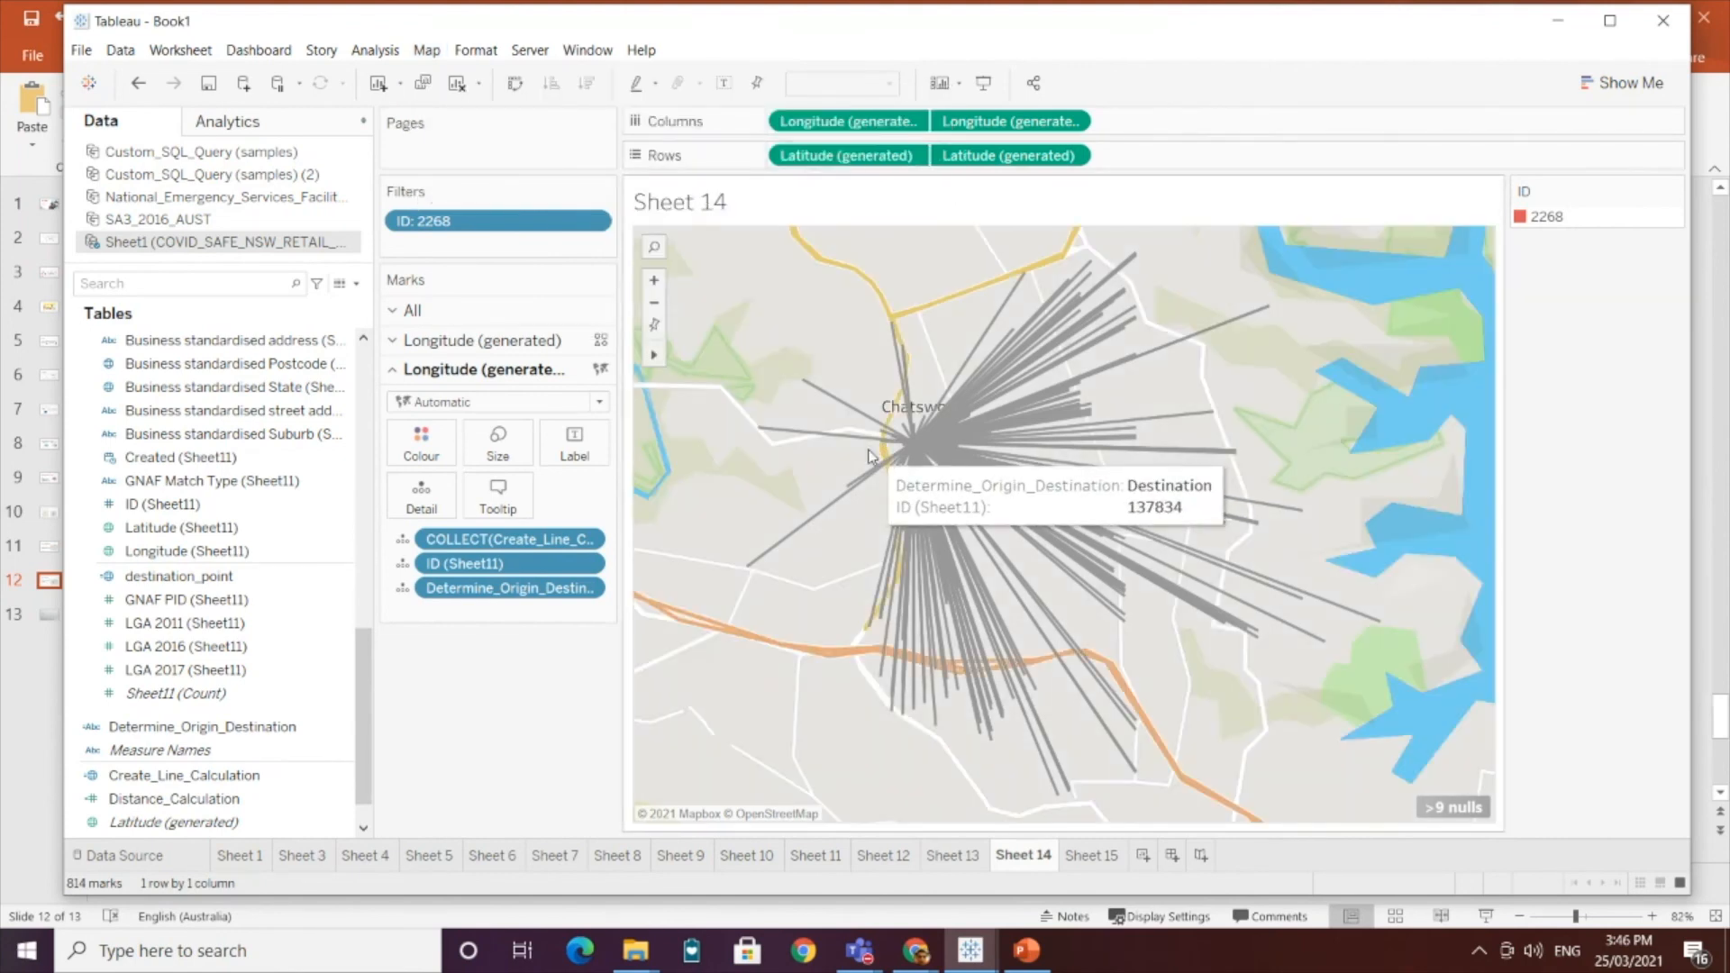
Step: Examine the lines radiating from the origin near Chatswood, at street level and across the surrounding suburbs
scroll(946, 464, "up", 3)
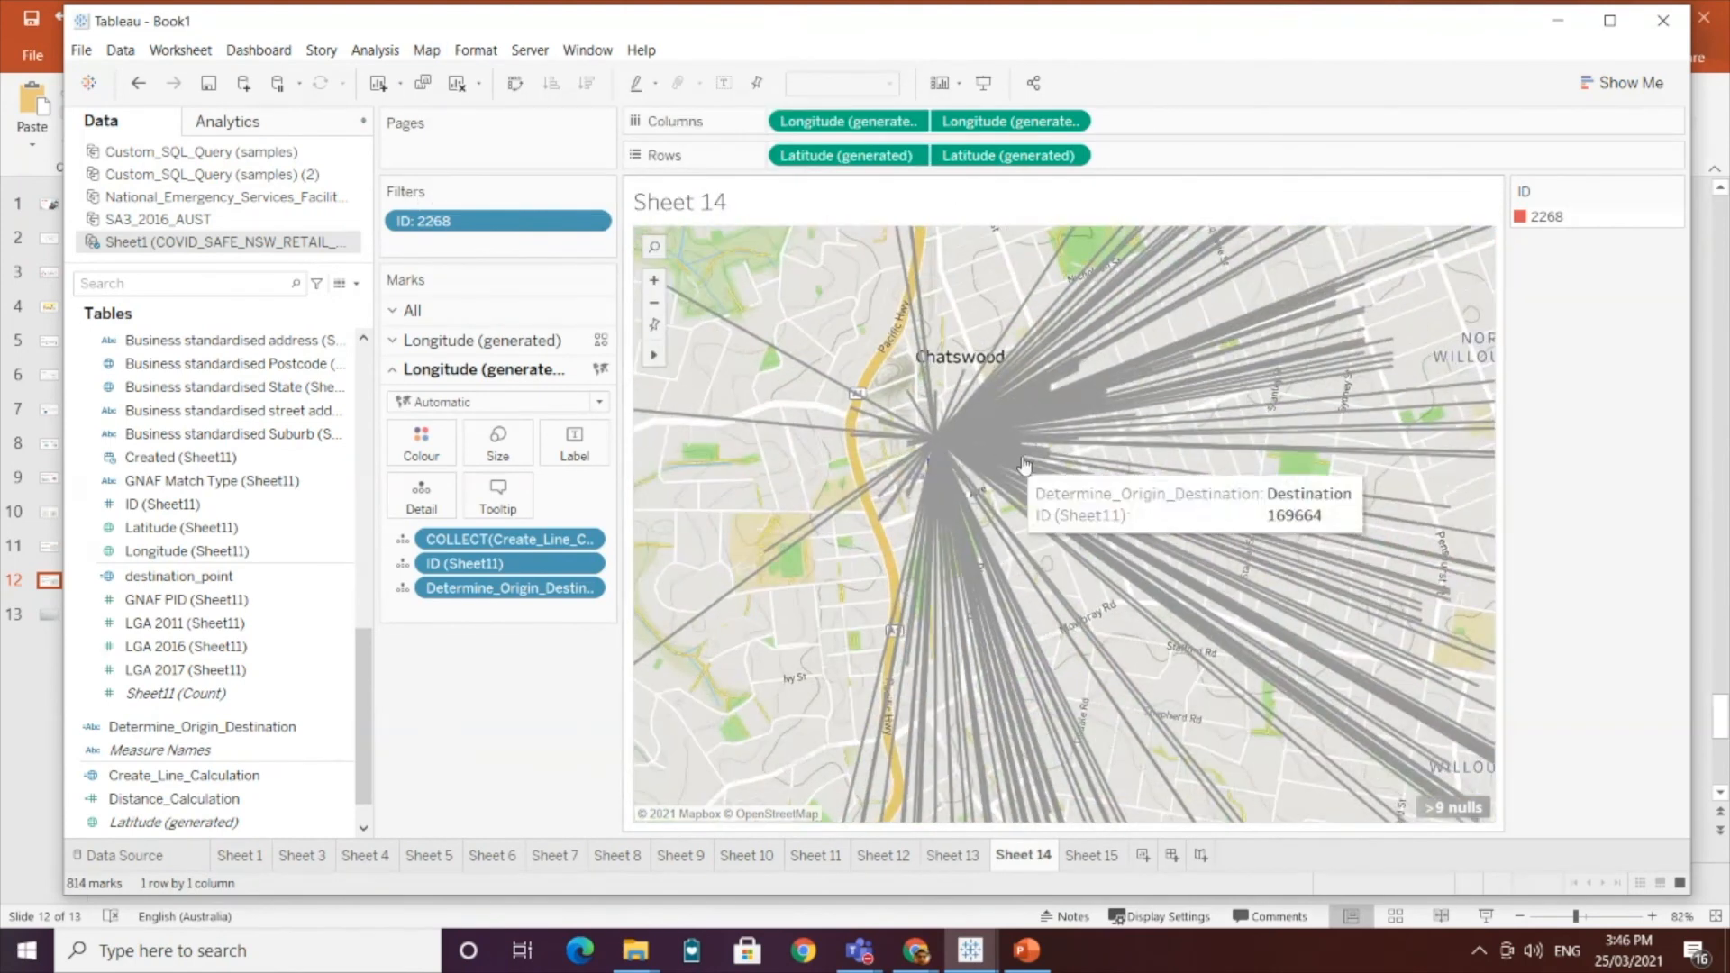
scroll(991, 453, "up", 3)
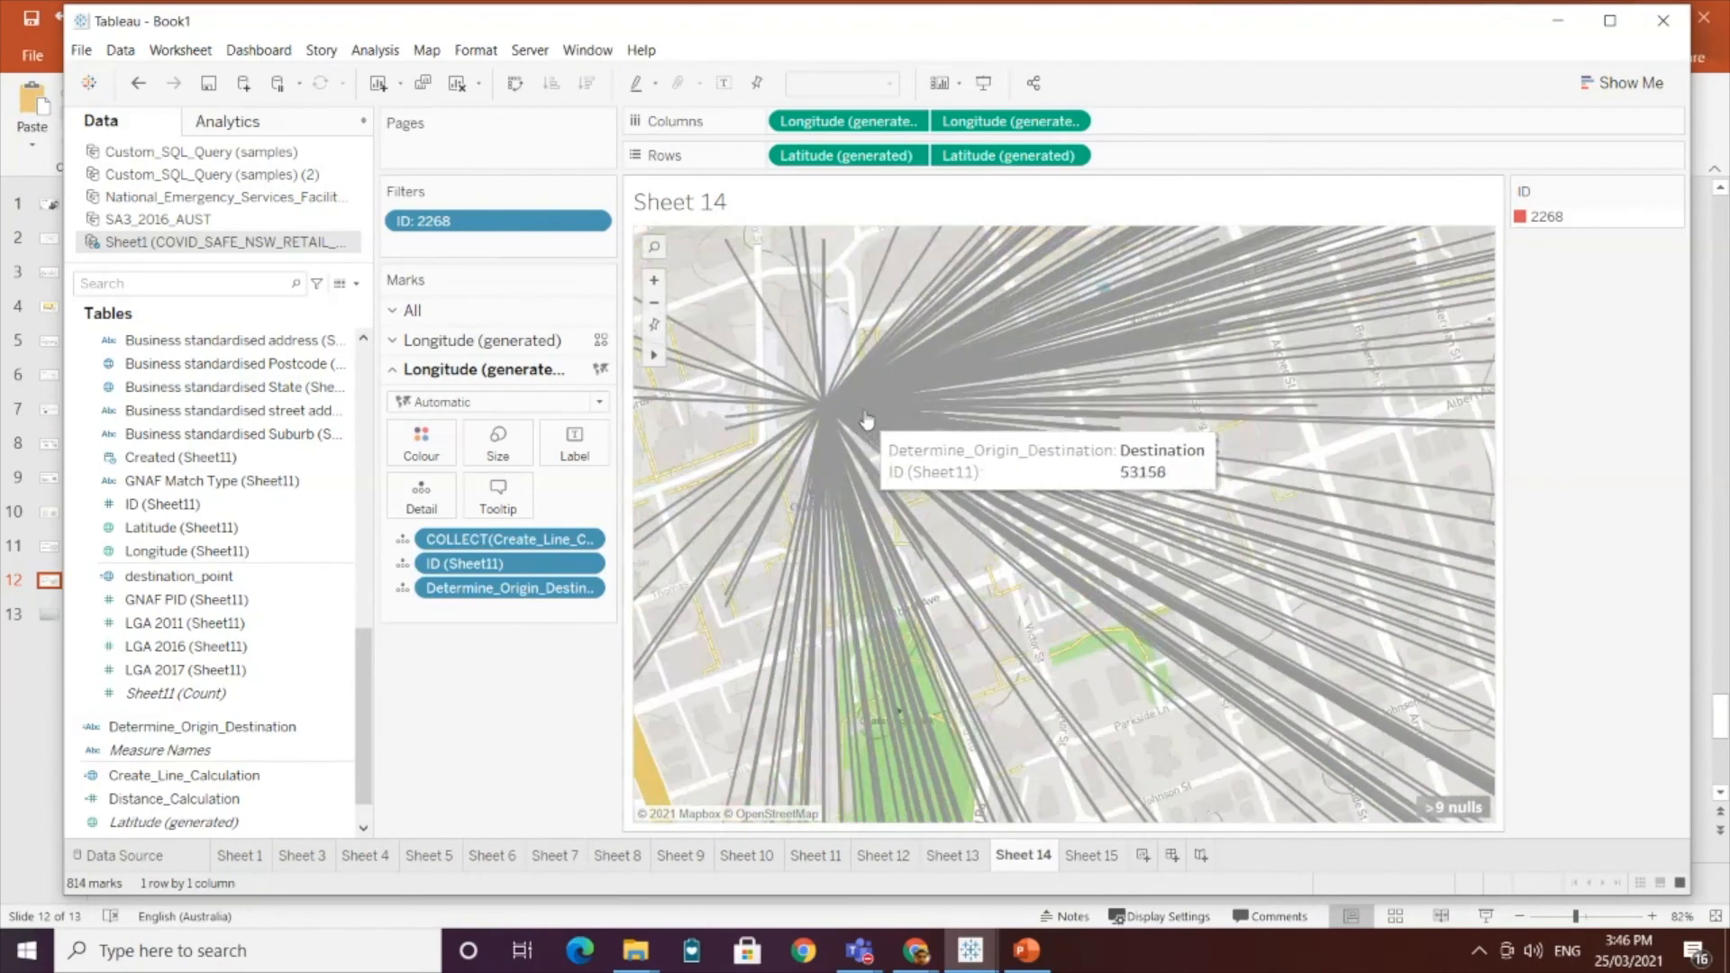
scroll(791, 451, "up", 3)
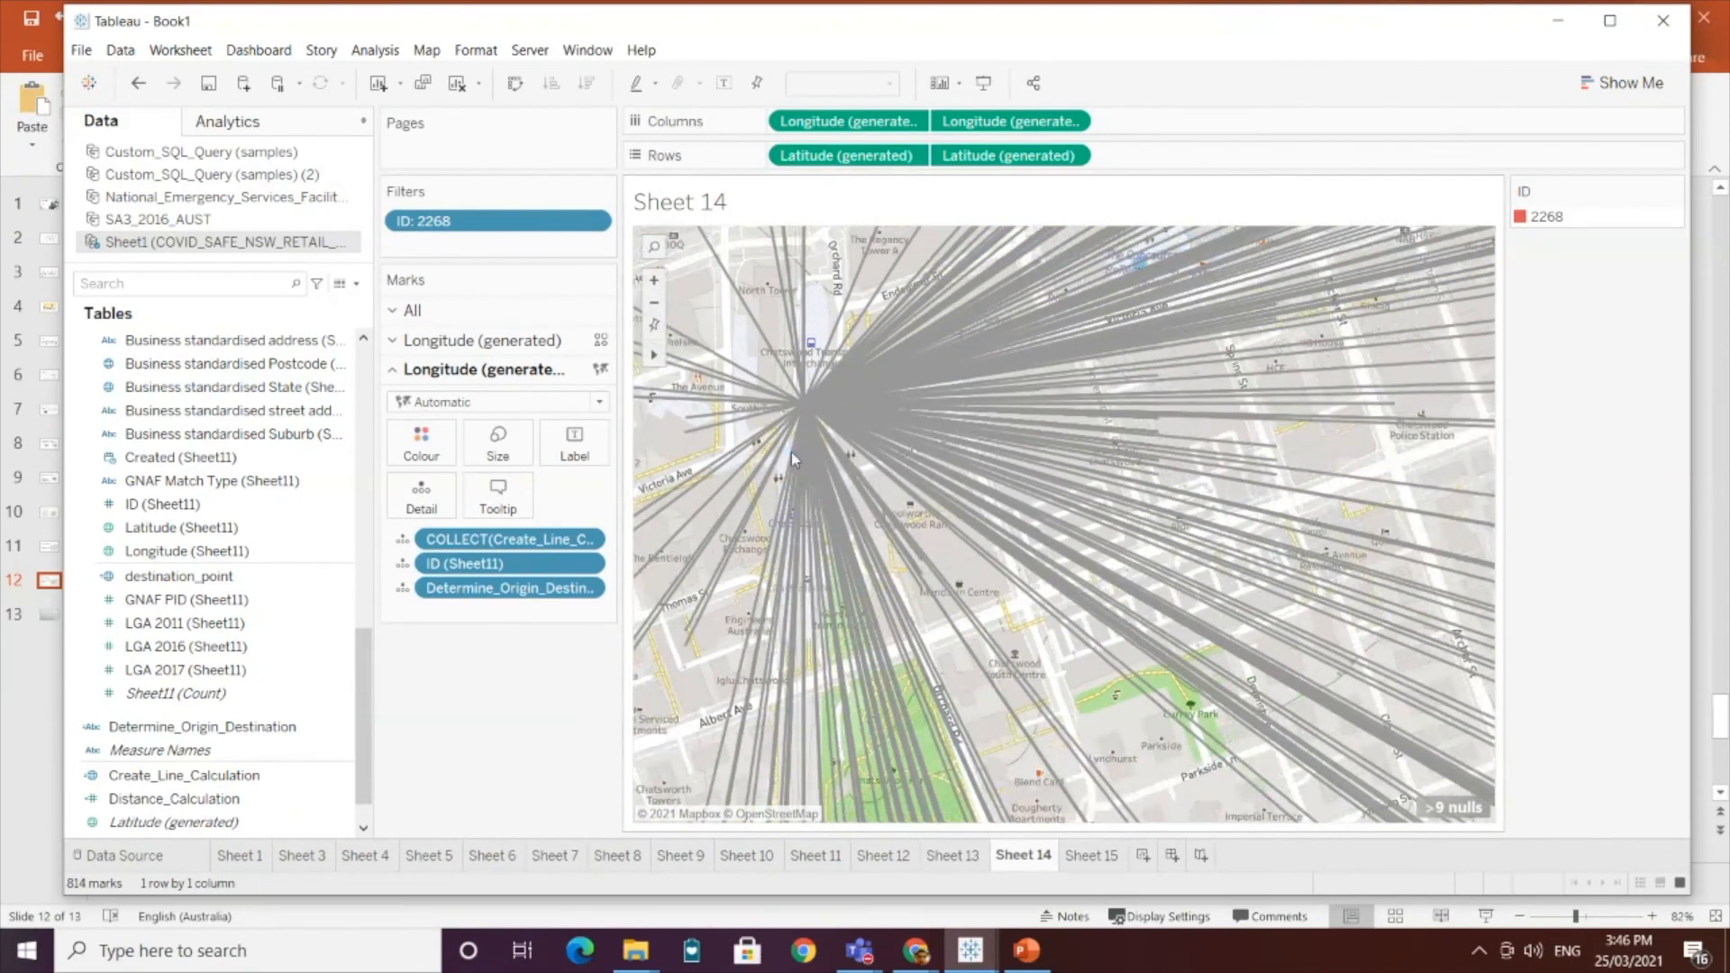
scroll(791, 453, "up", 4)
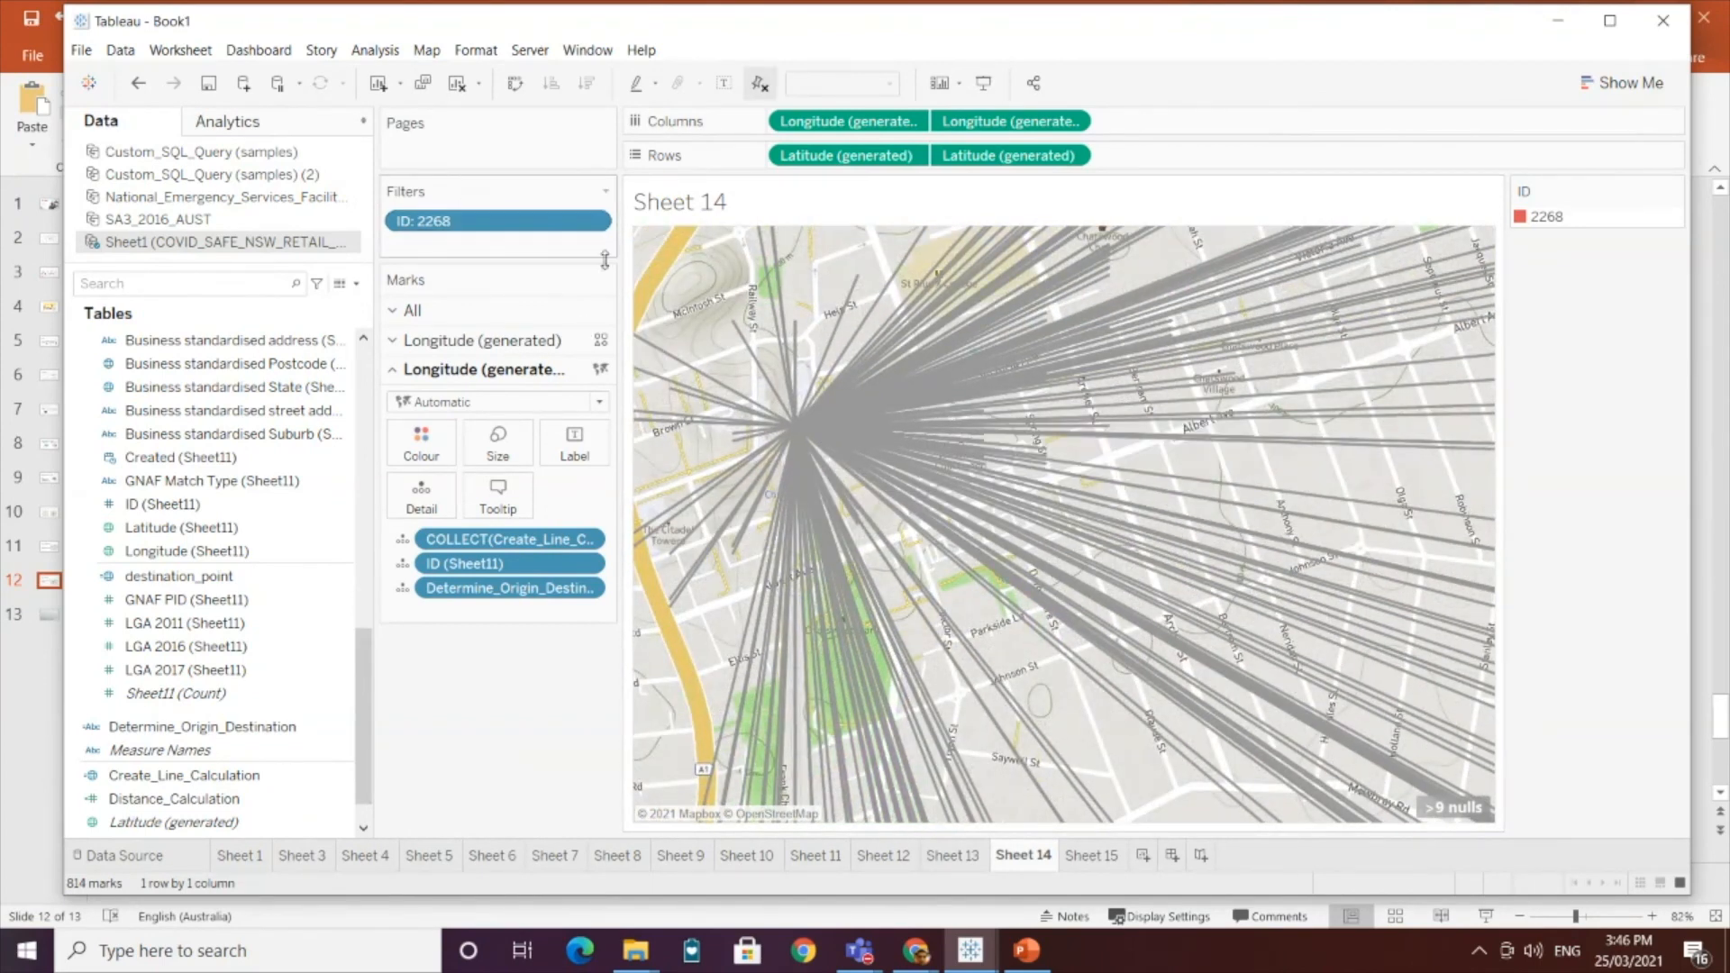
mouse_move(861, 598)
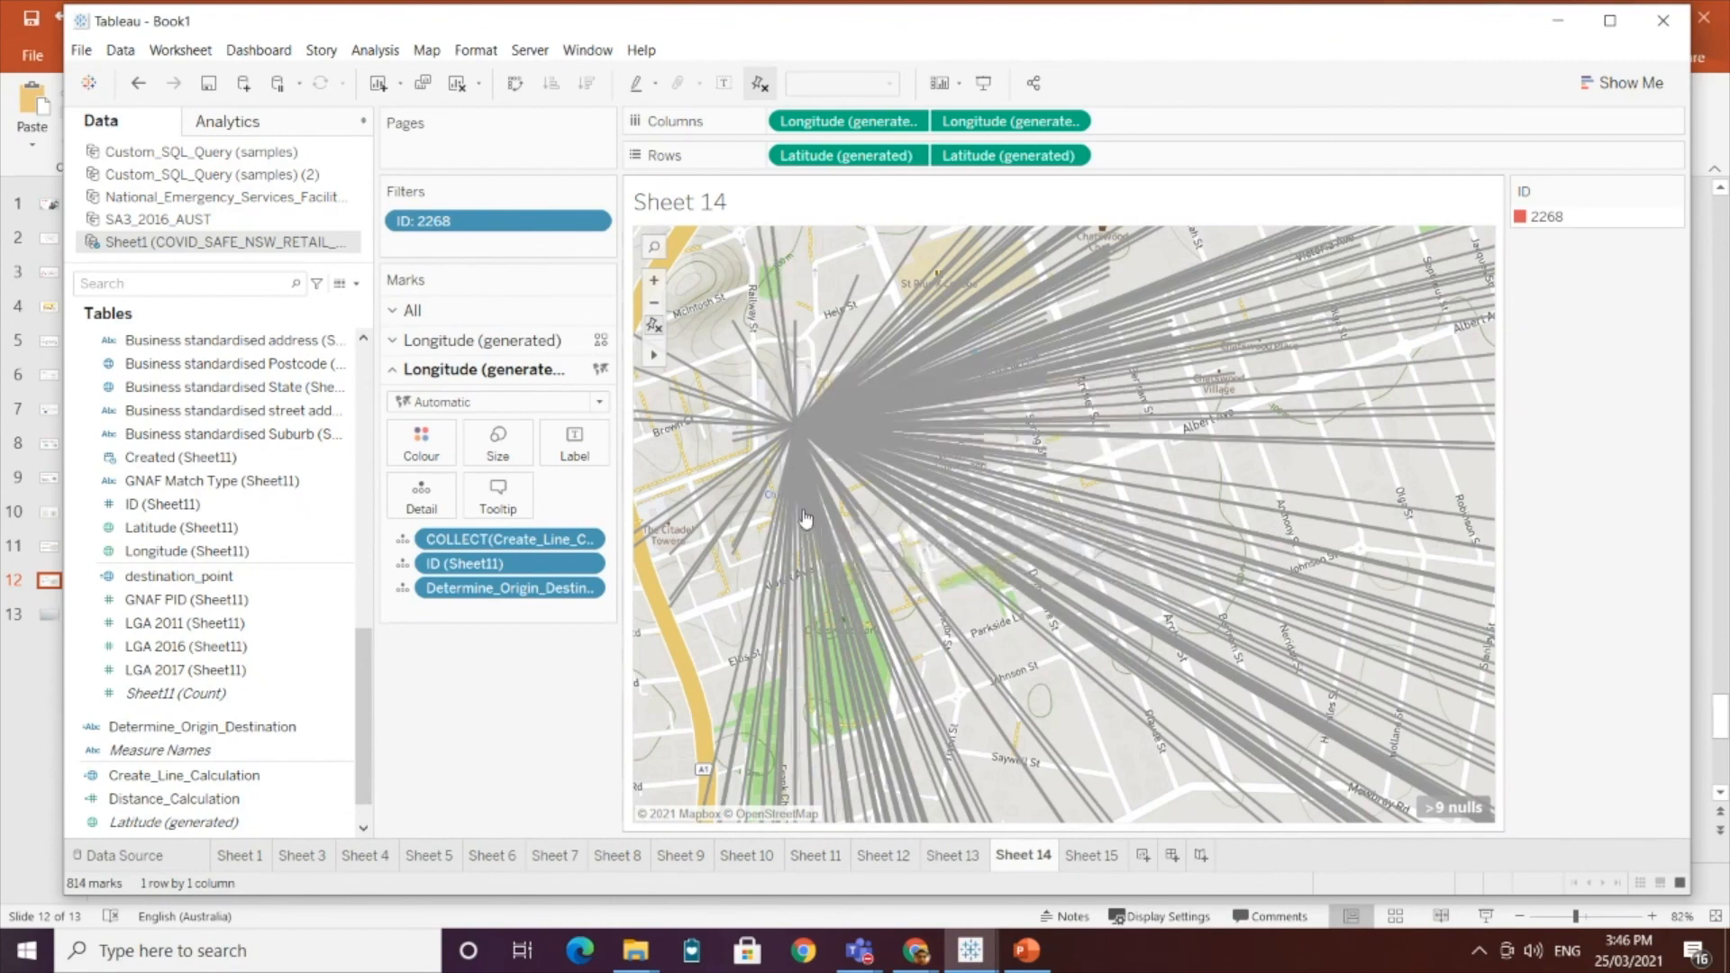
scroll(804, 518, "down", 3)
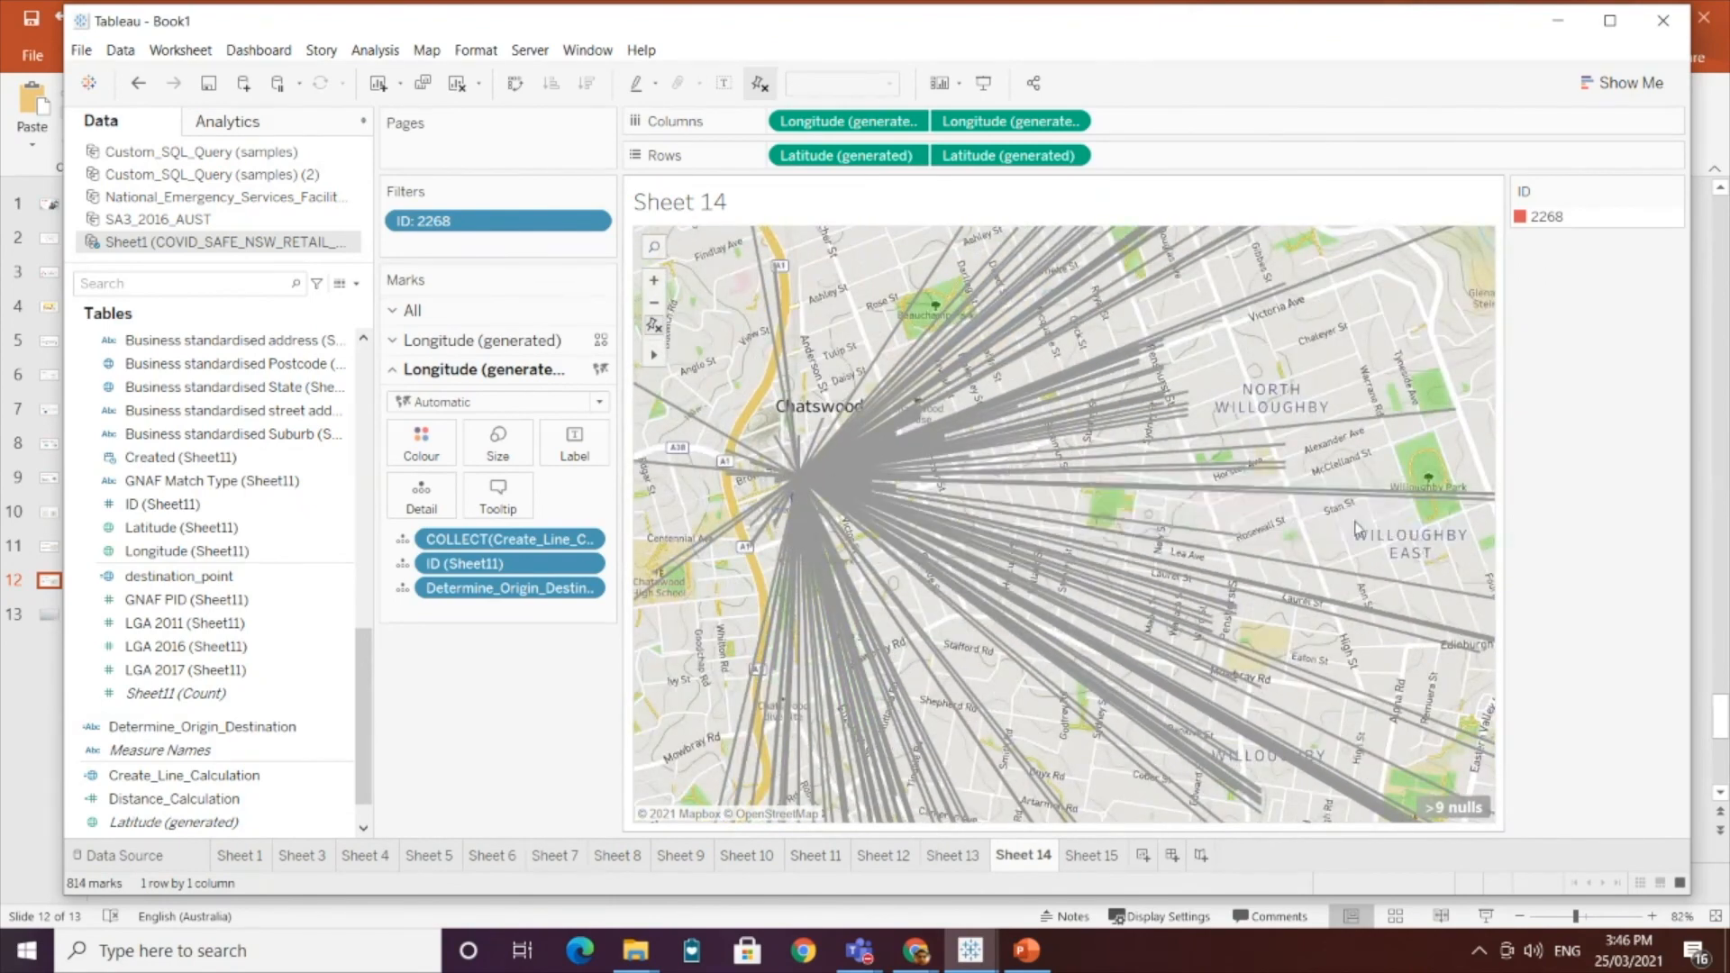
scroll(766, 477, "down", 2)
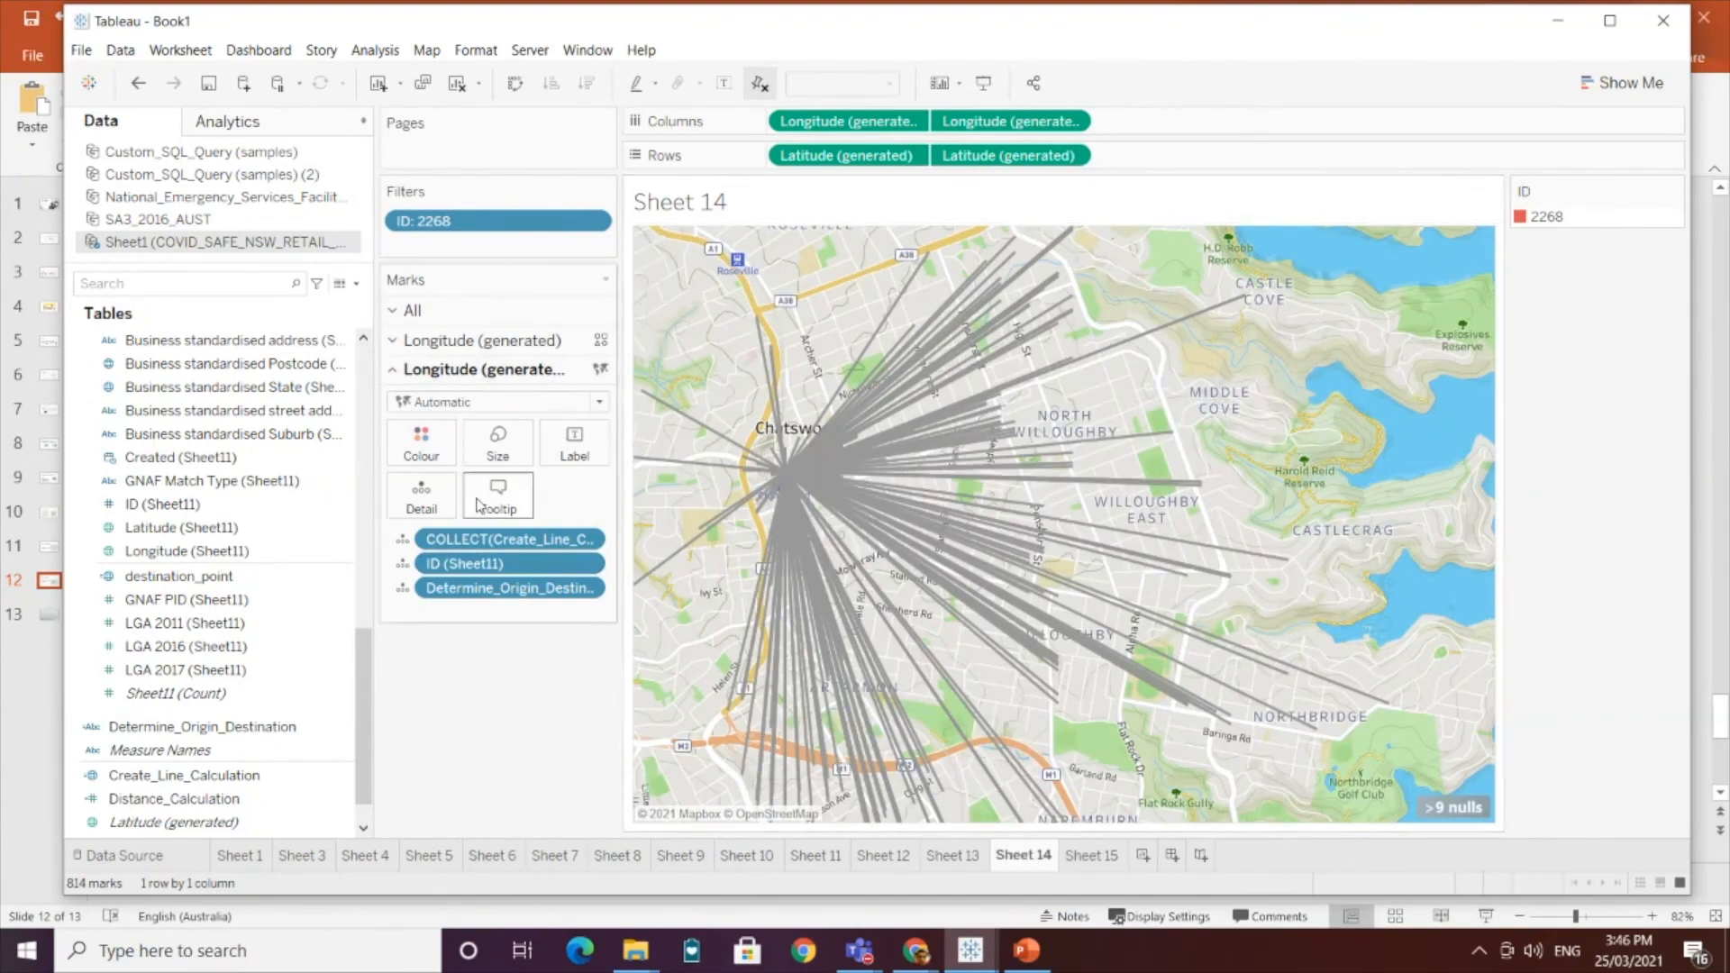
Step: Try the Circle mark type on the second Longitude layer and undo it
left_click(495, 402)
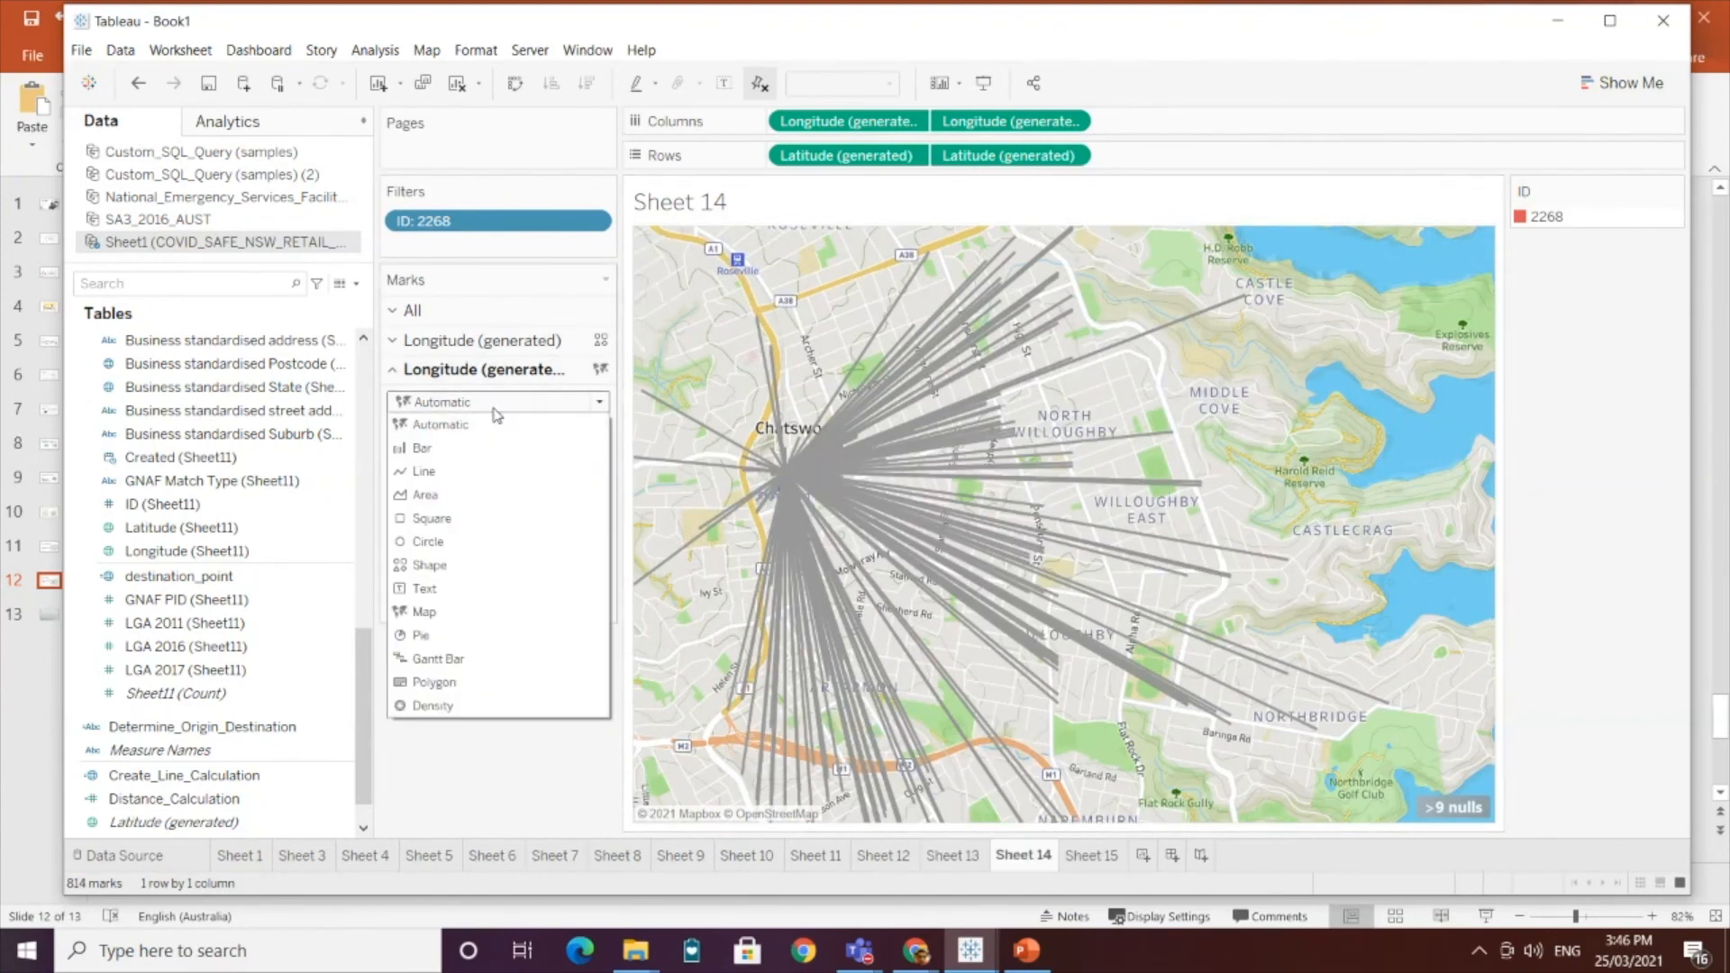
left_click(463, 542)
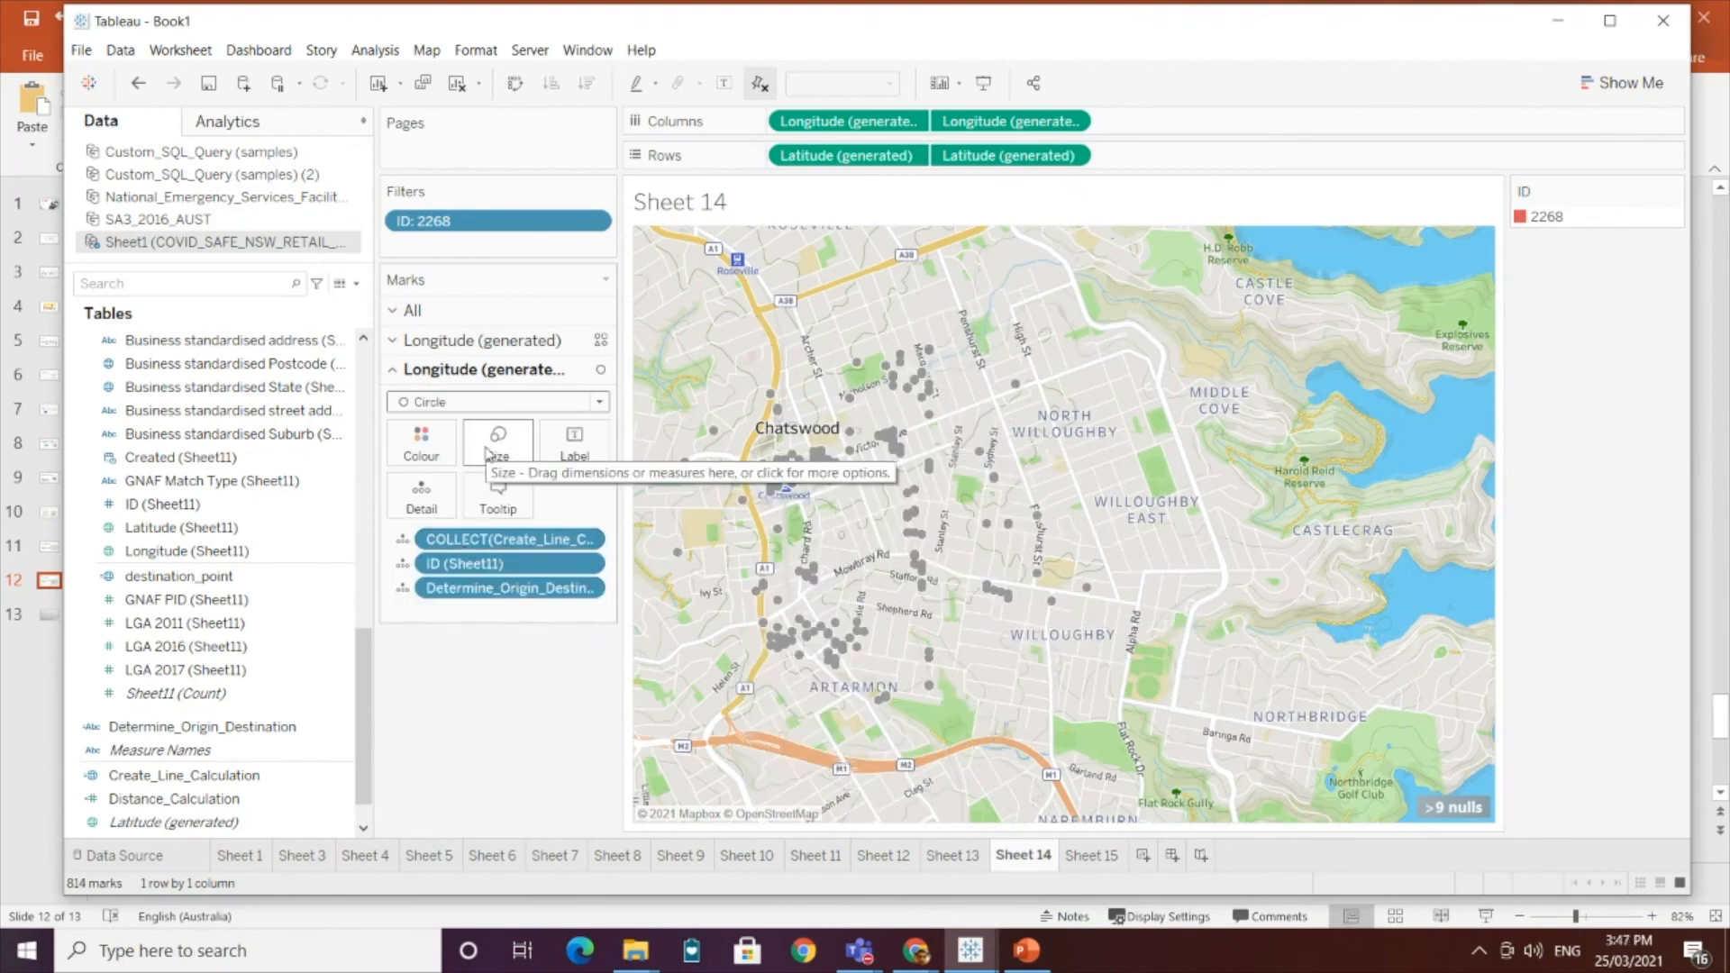
left_click(133, 83)
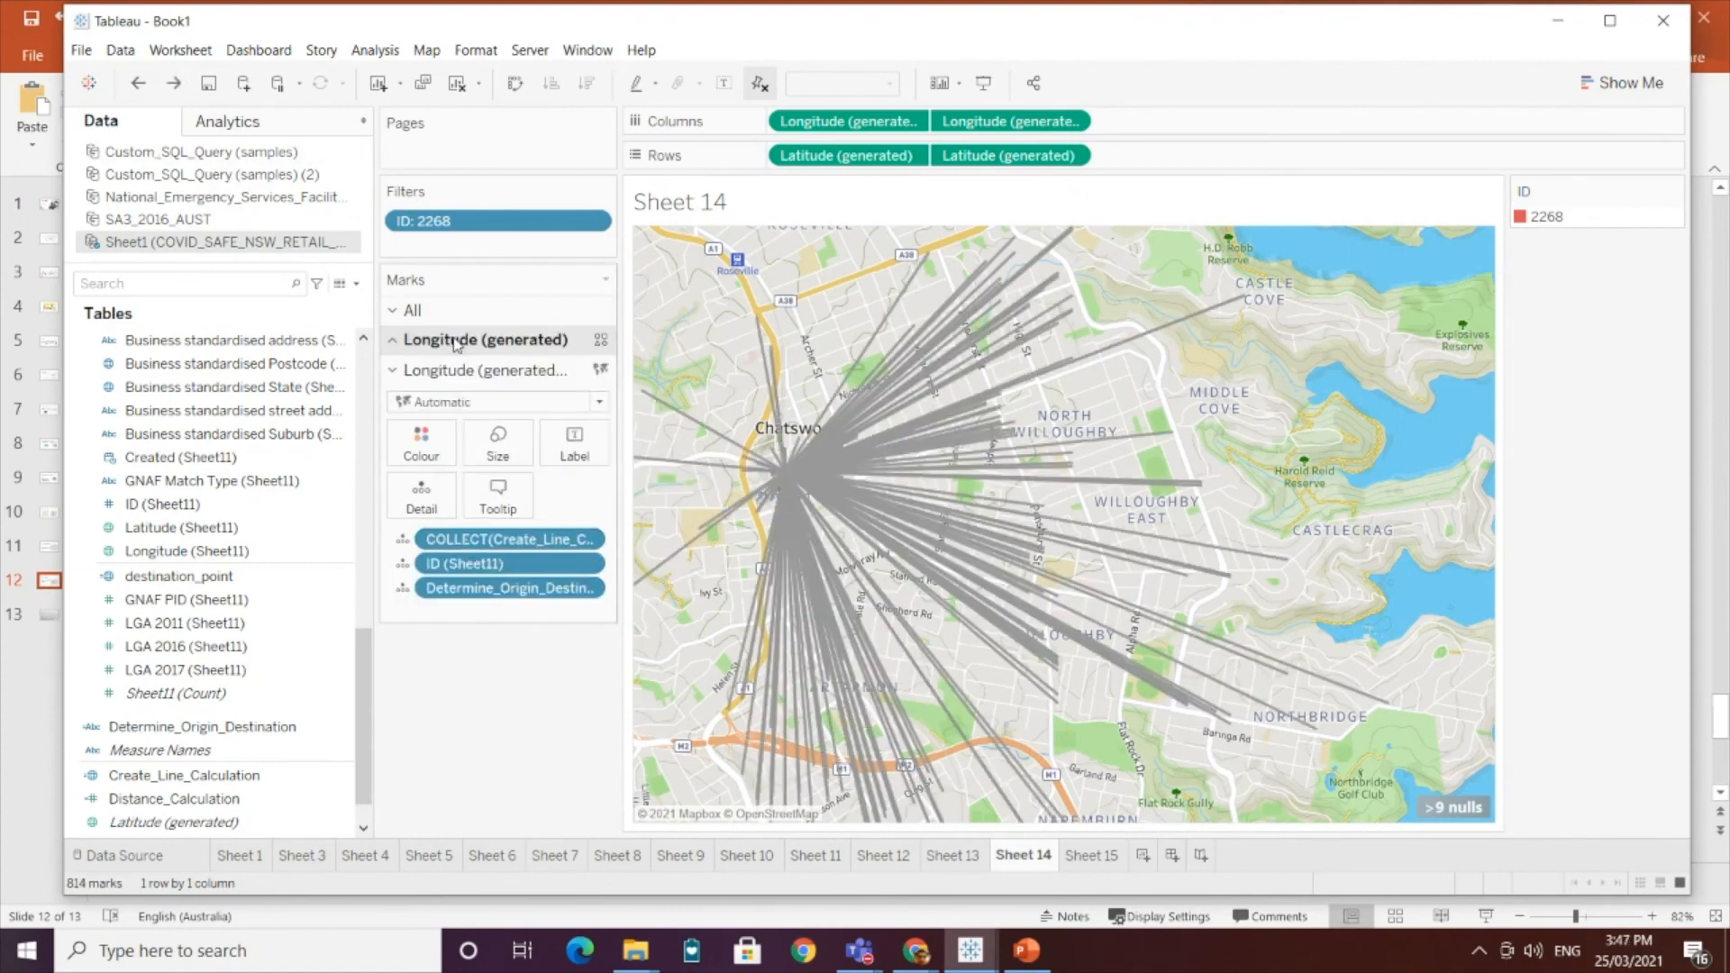
Step: Search the fields for "des" and replace the collected Origin_Point on the first Longitude layer with destination_point
left_click(451, 339)
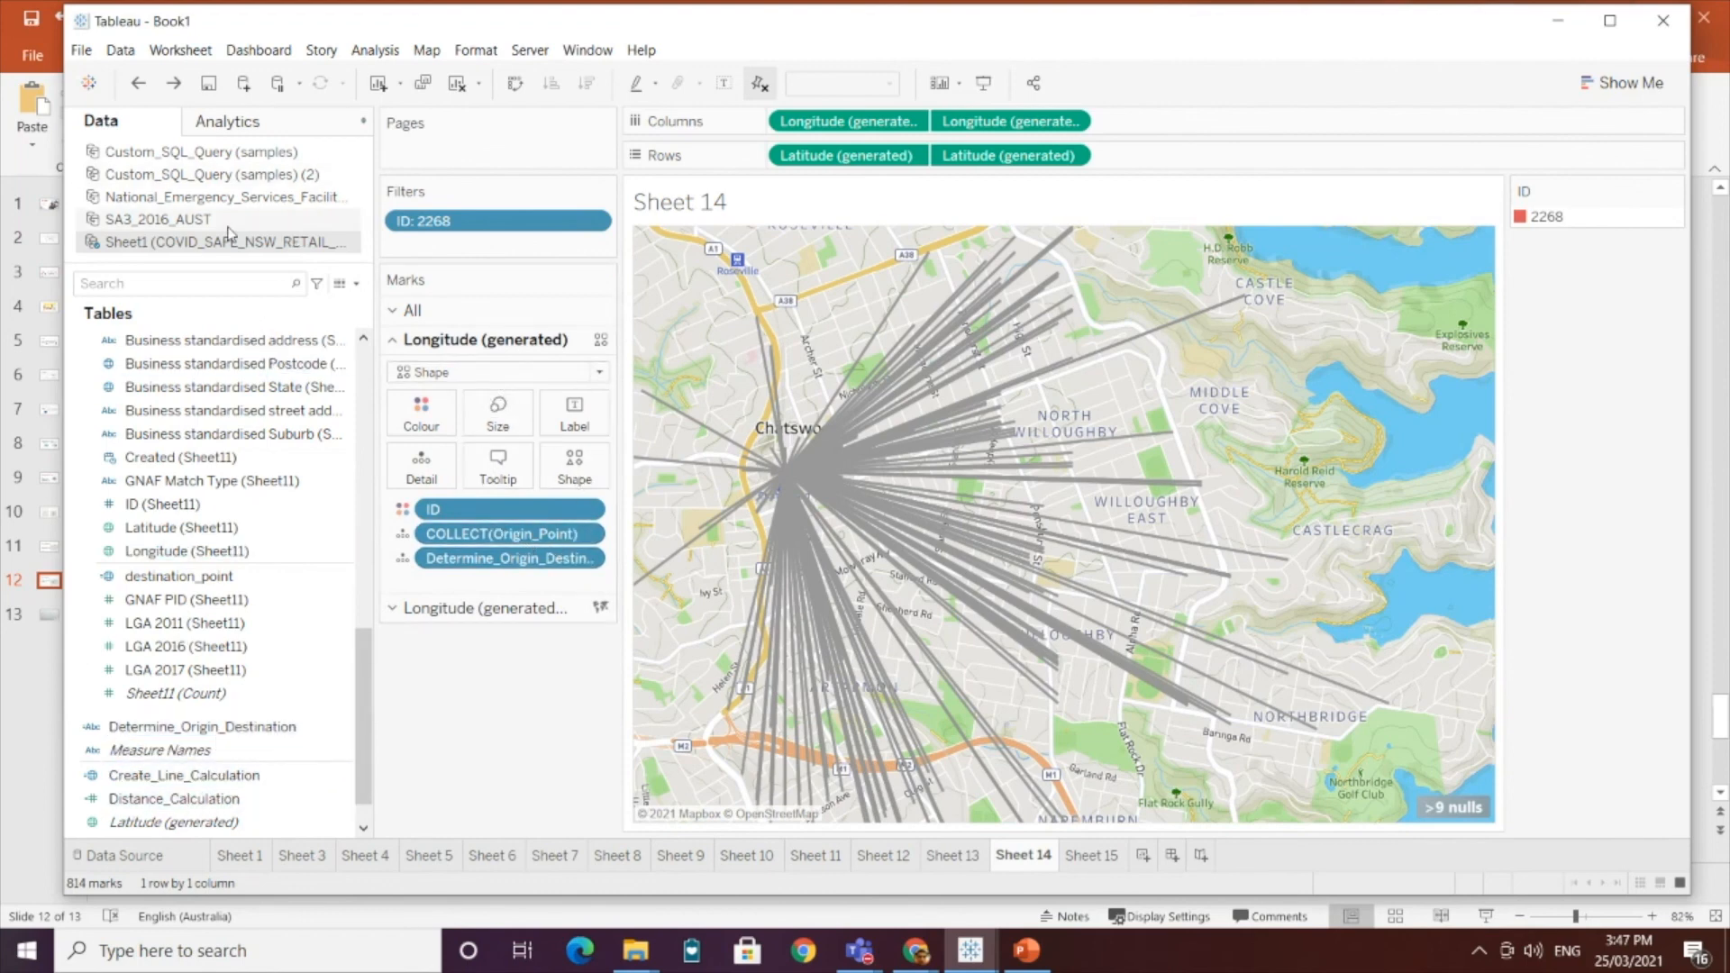
left_click(222, 282)
type("des")
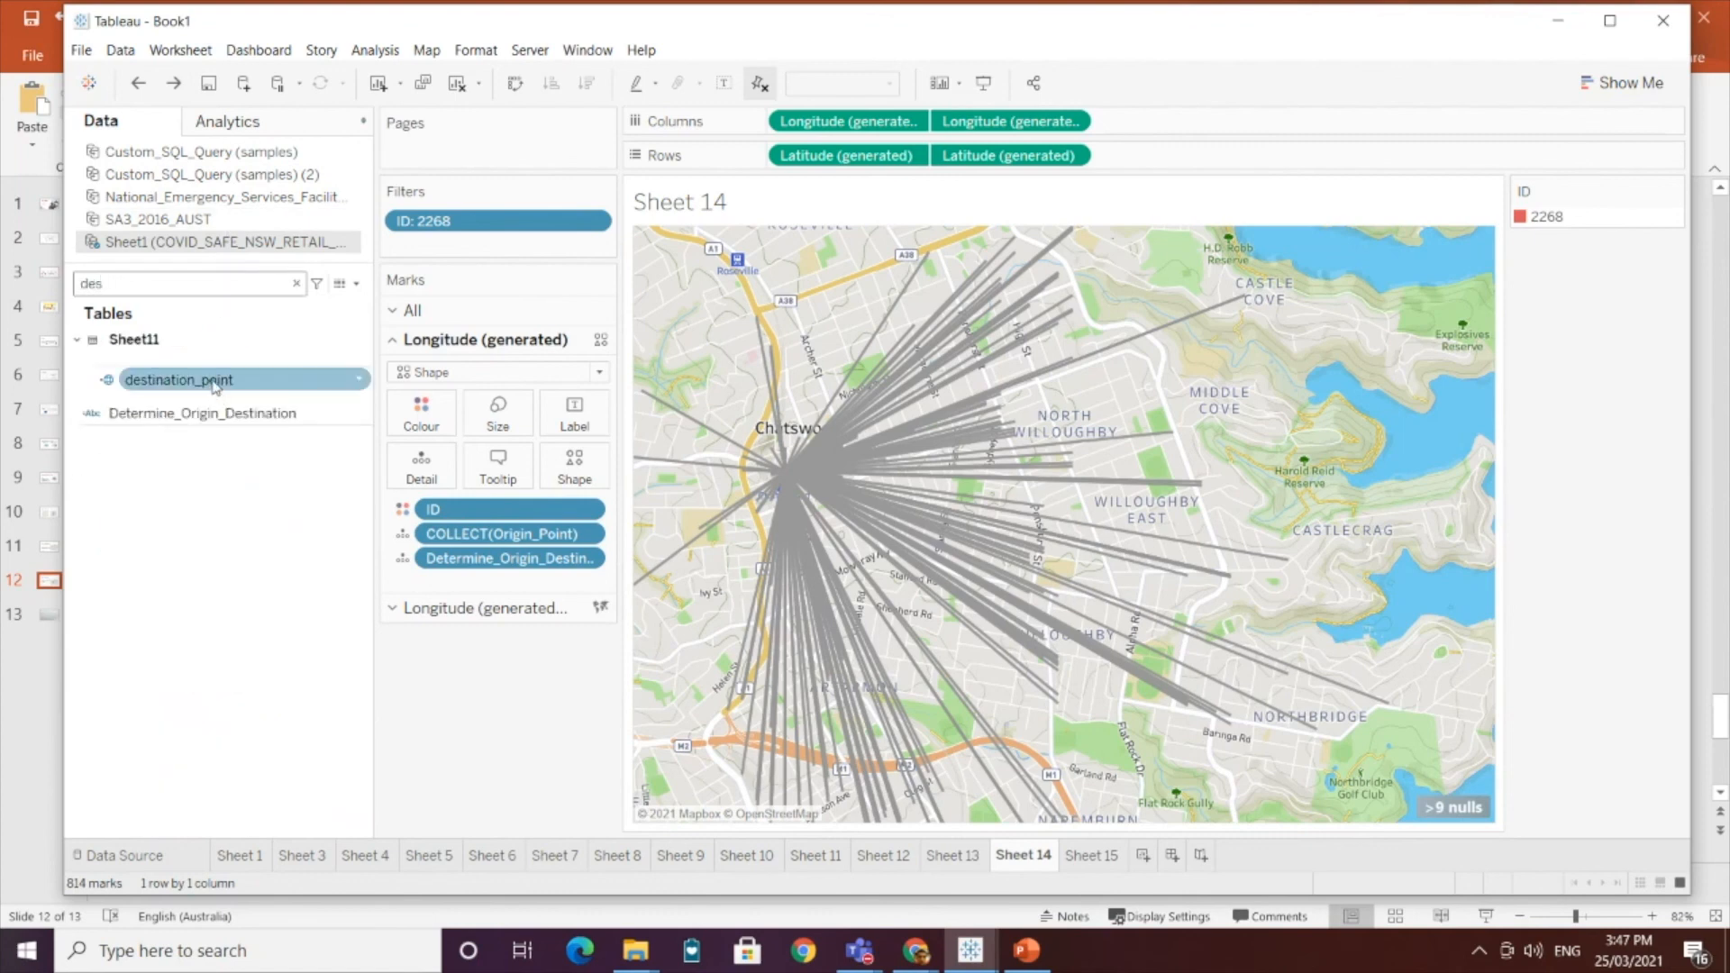
left_click_drag(180, 379, 478, 535)
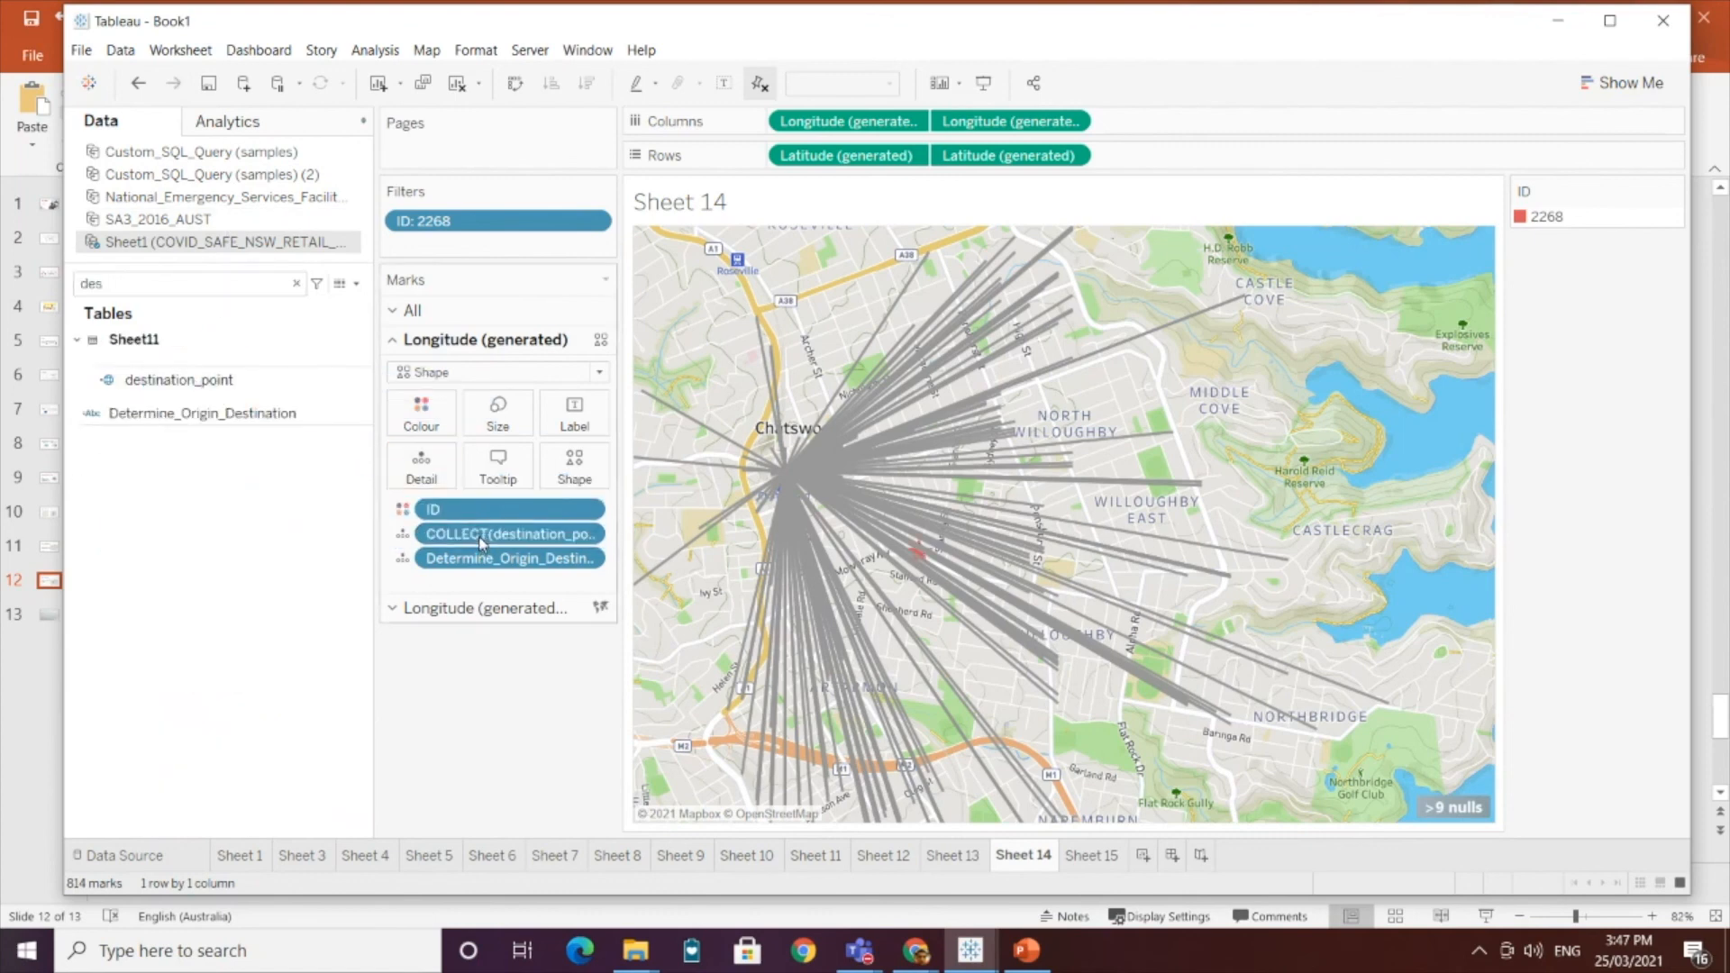
Step: Give the first Longitude layer's marks the open circle shape and remove ID from their colour
left_click(574, 464)
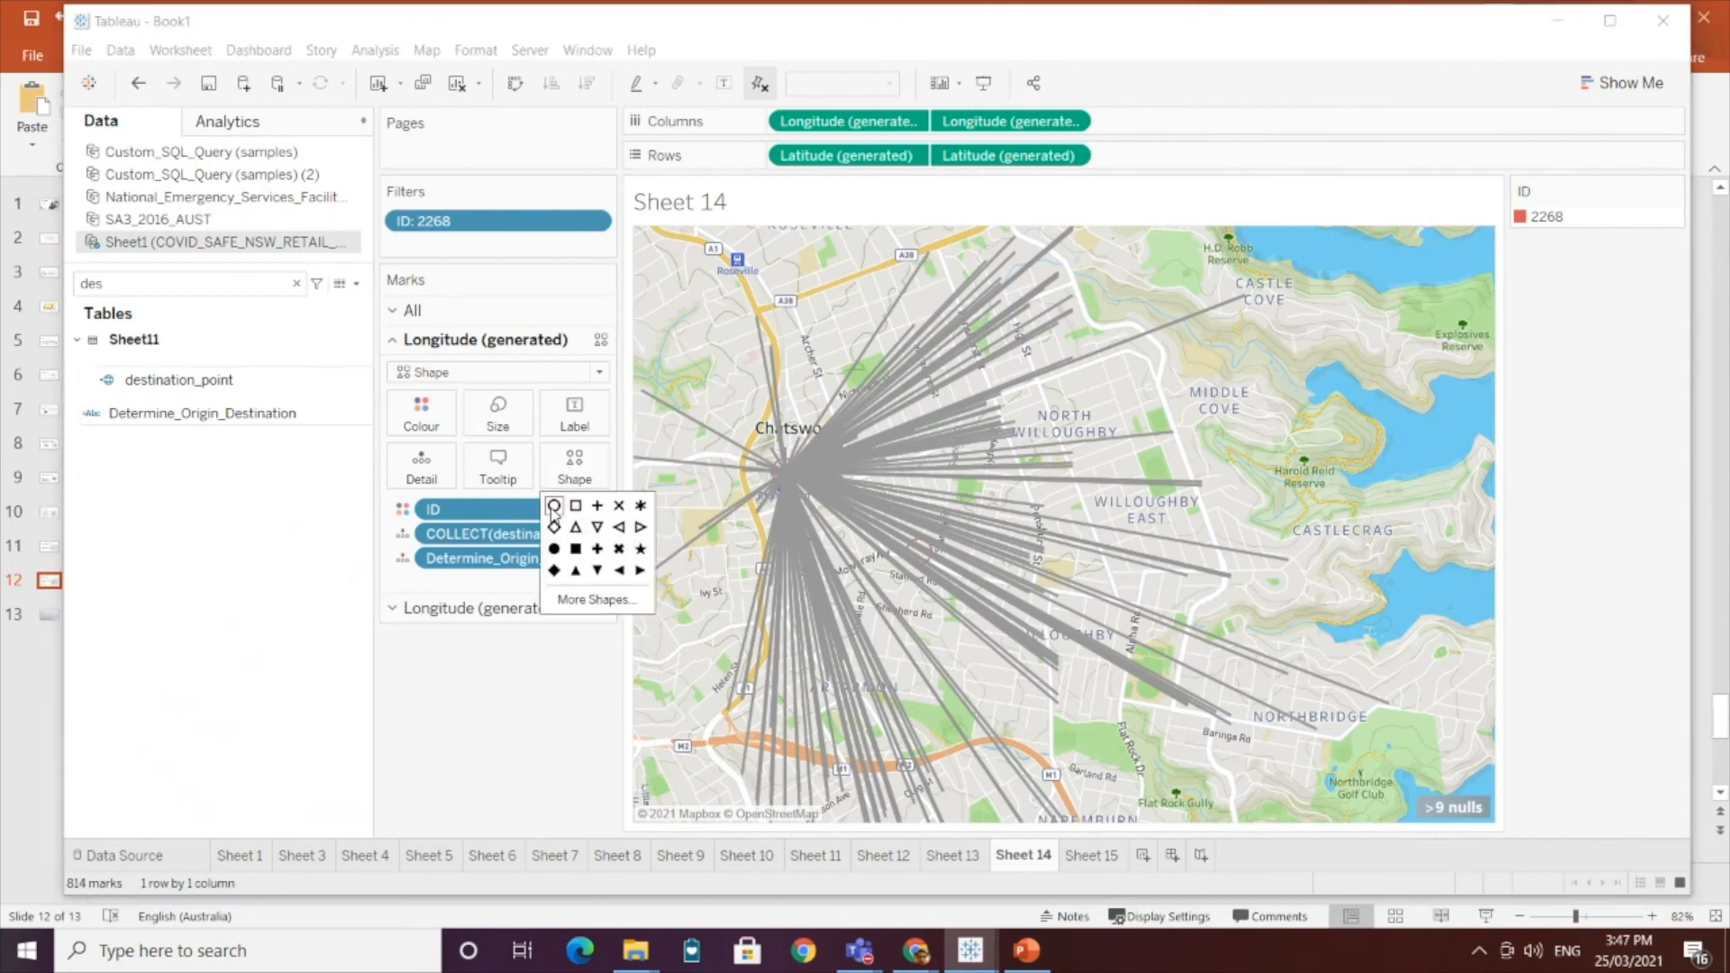
left_click(553, 506)
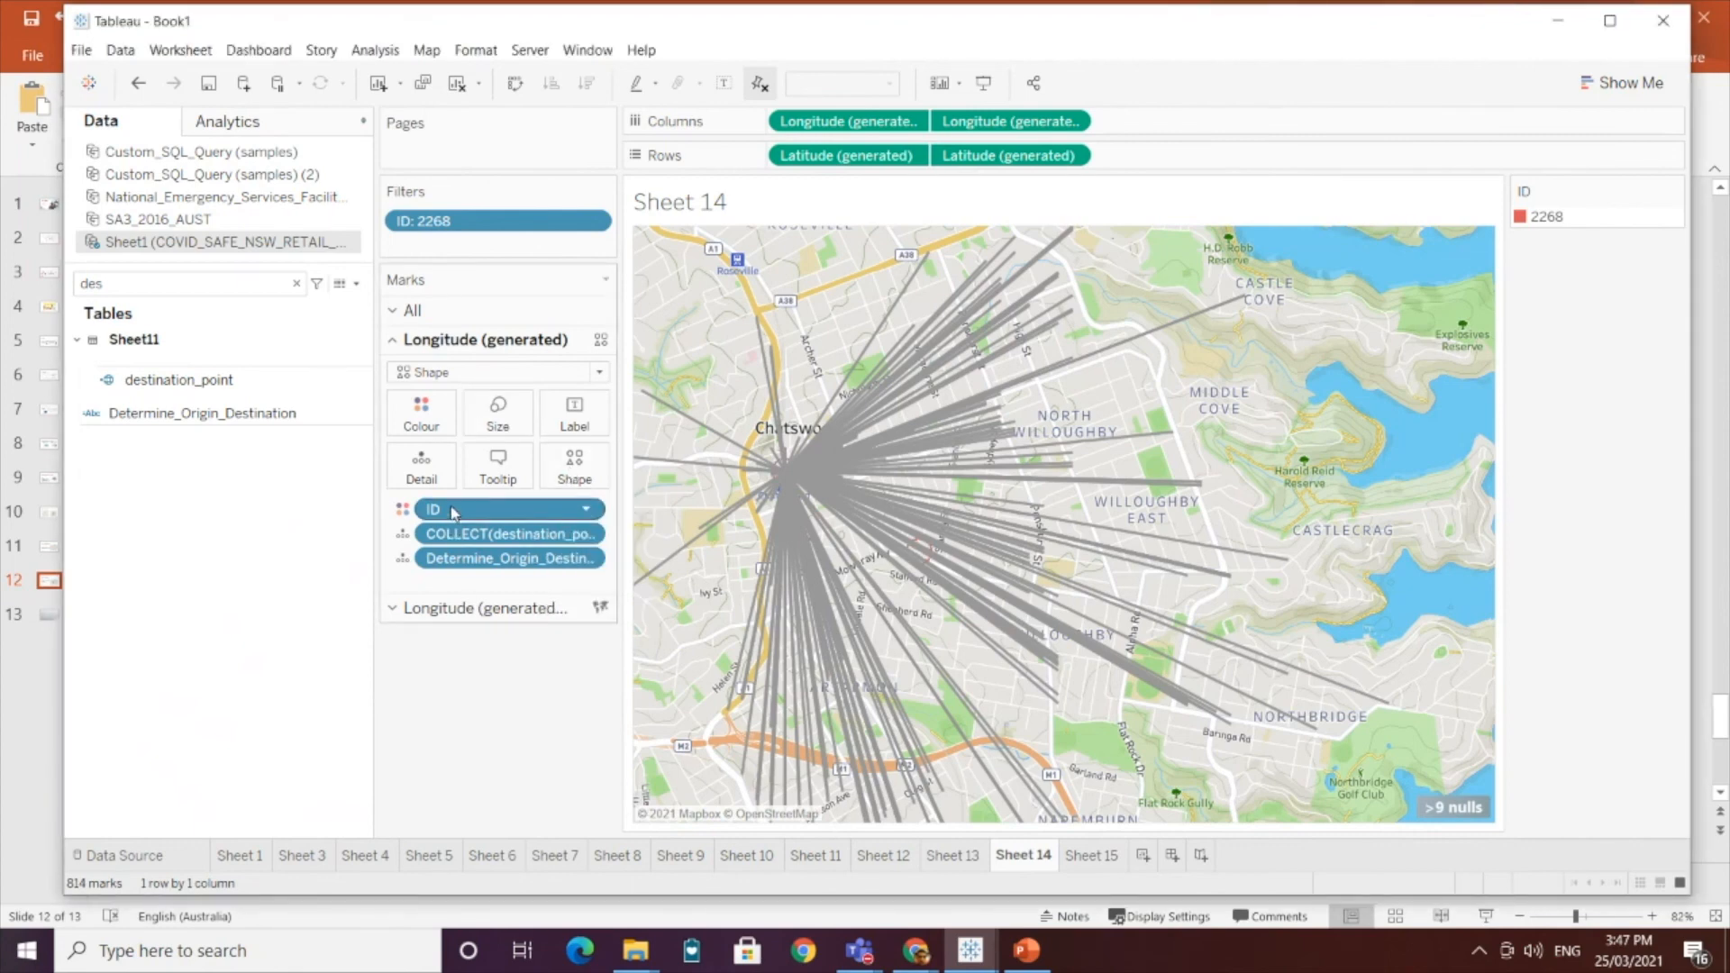
left_click_drag(453, 511, 451, 703)
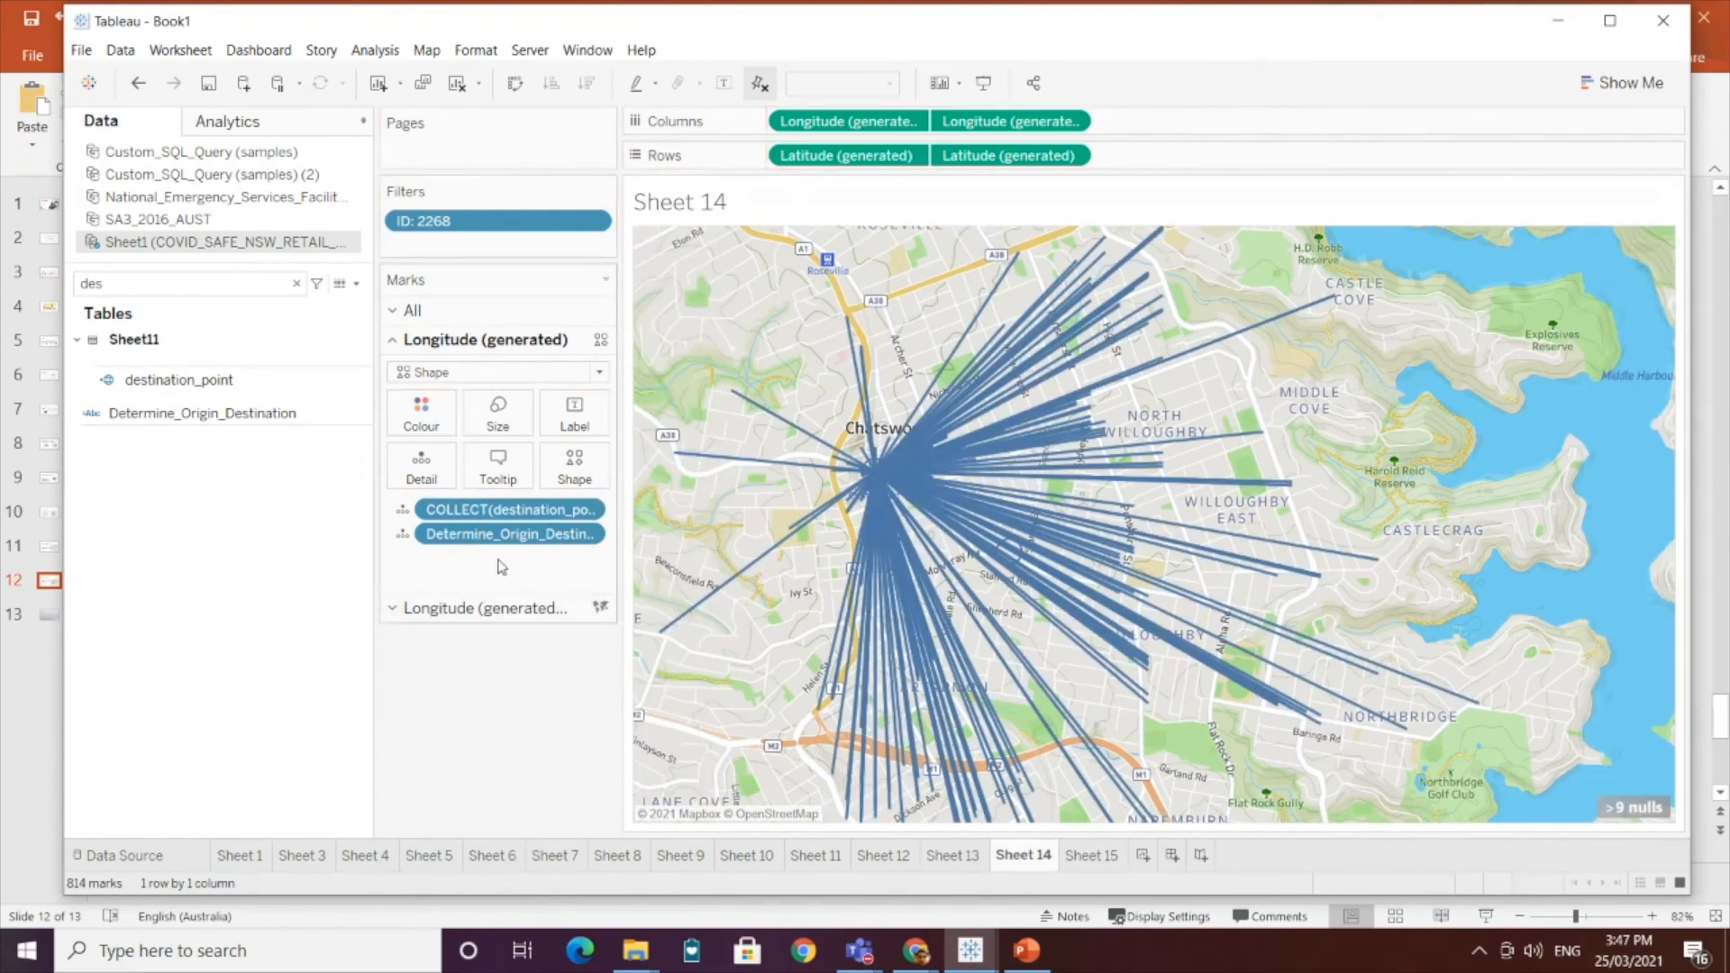
Step: Set the first Longitude layer's mark type to Circle and widen the Marks card to show full field names
left_click(494, 373)
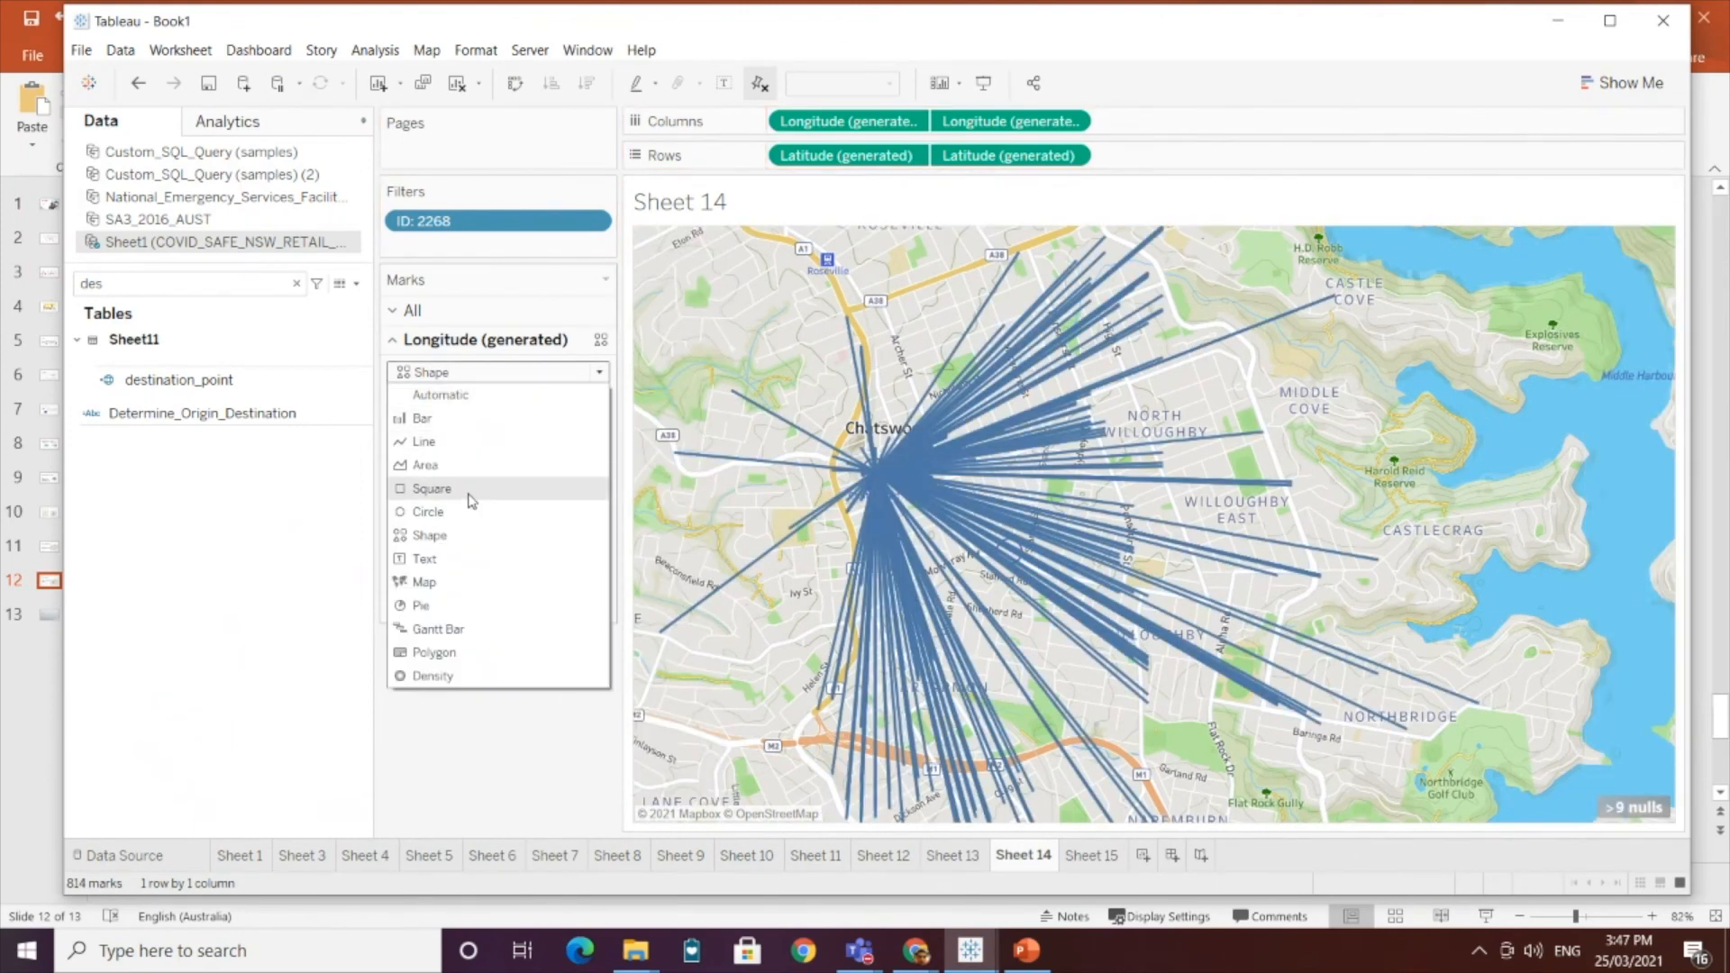
left_click(470, 511)
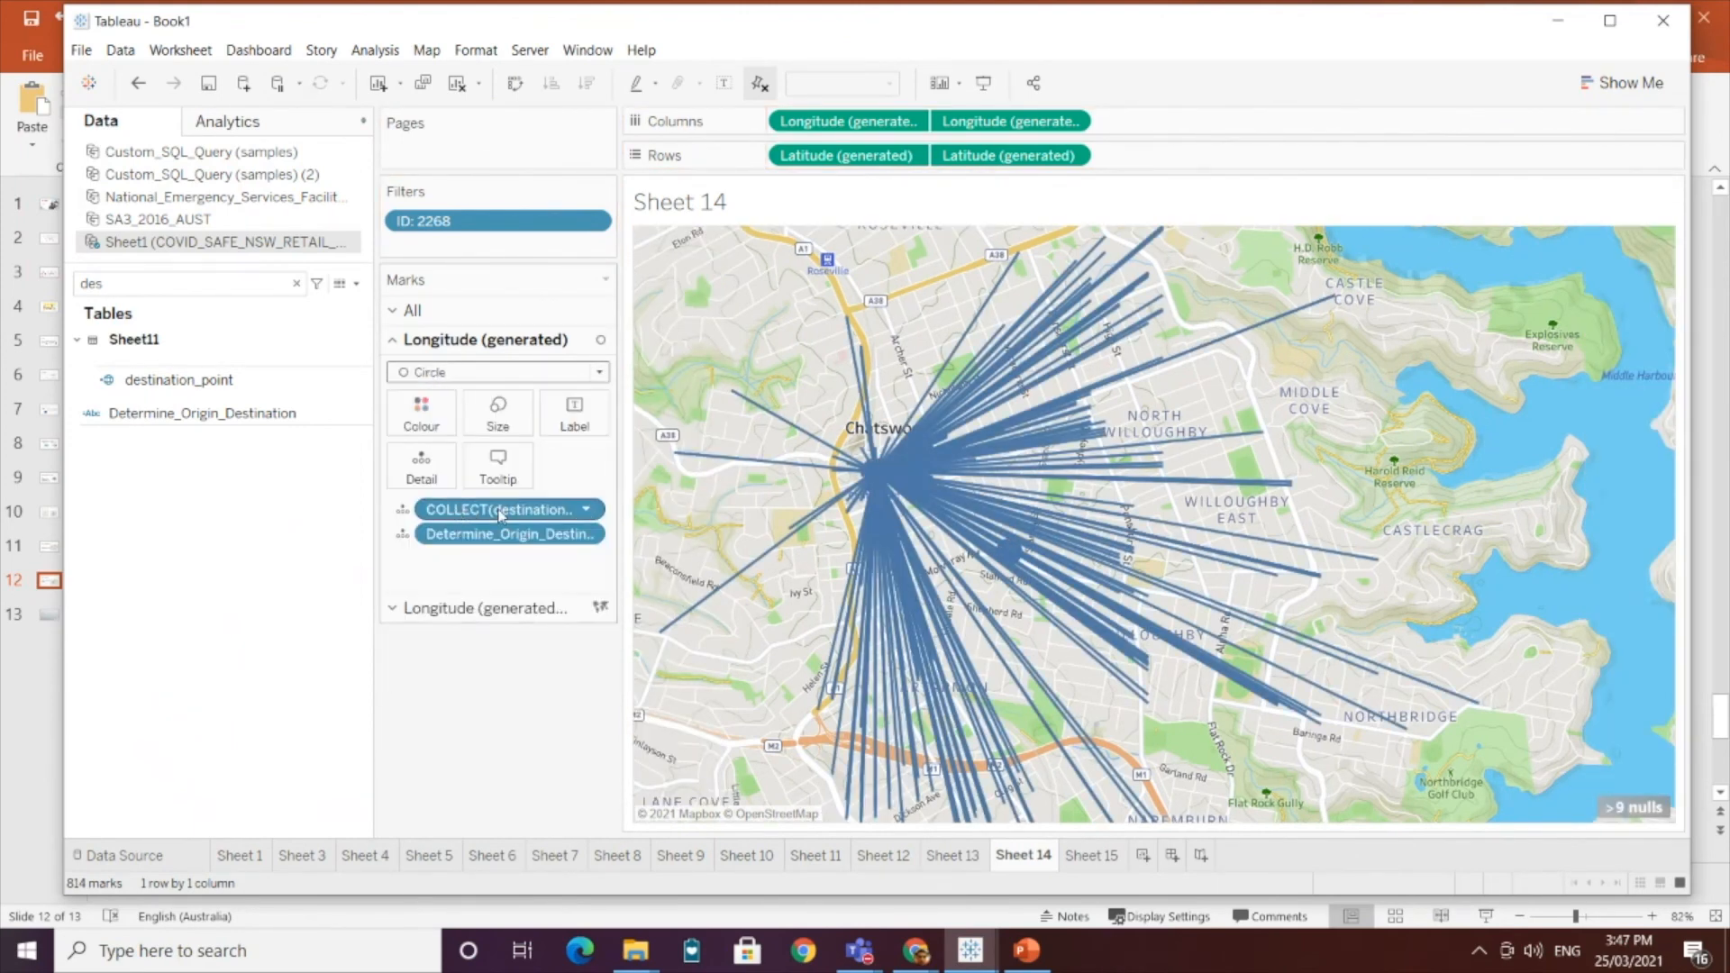
left_click_drag(618, 502, 691, 499)
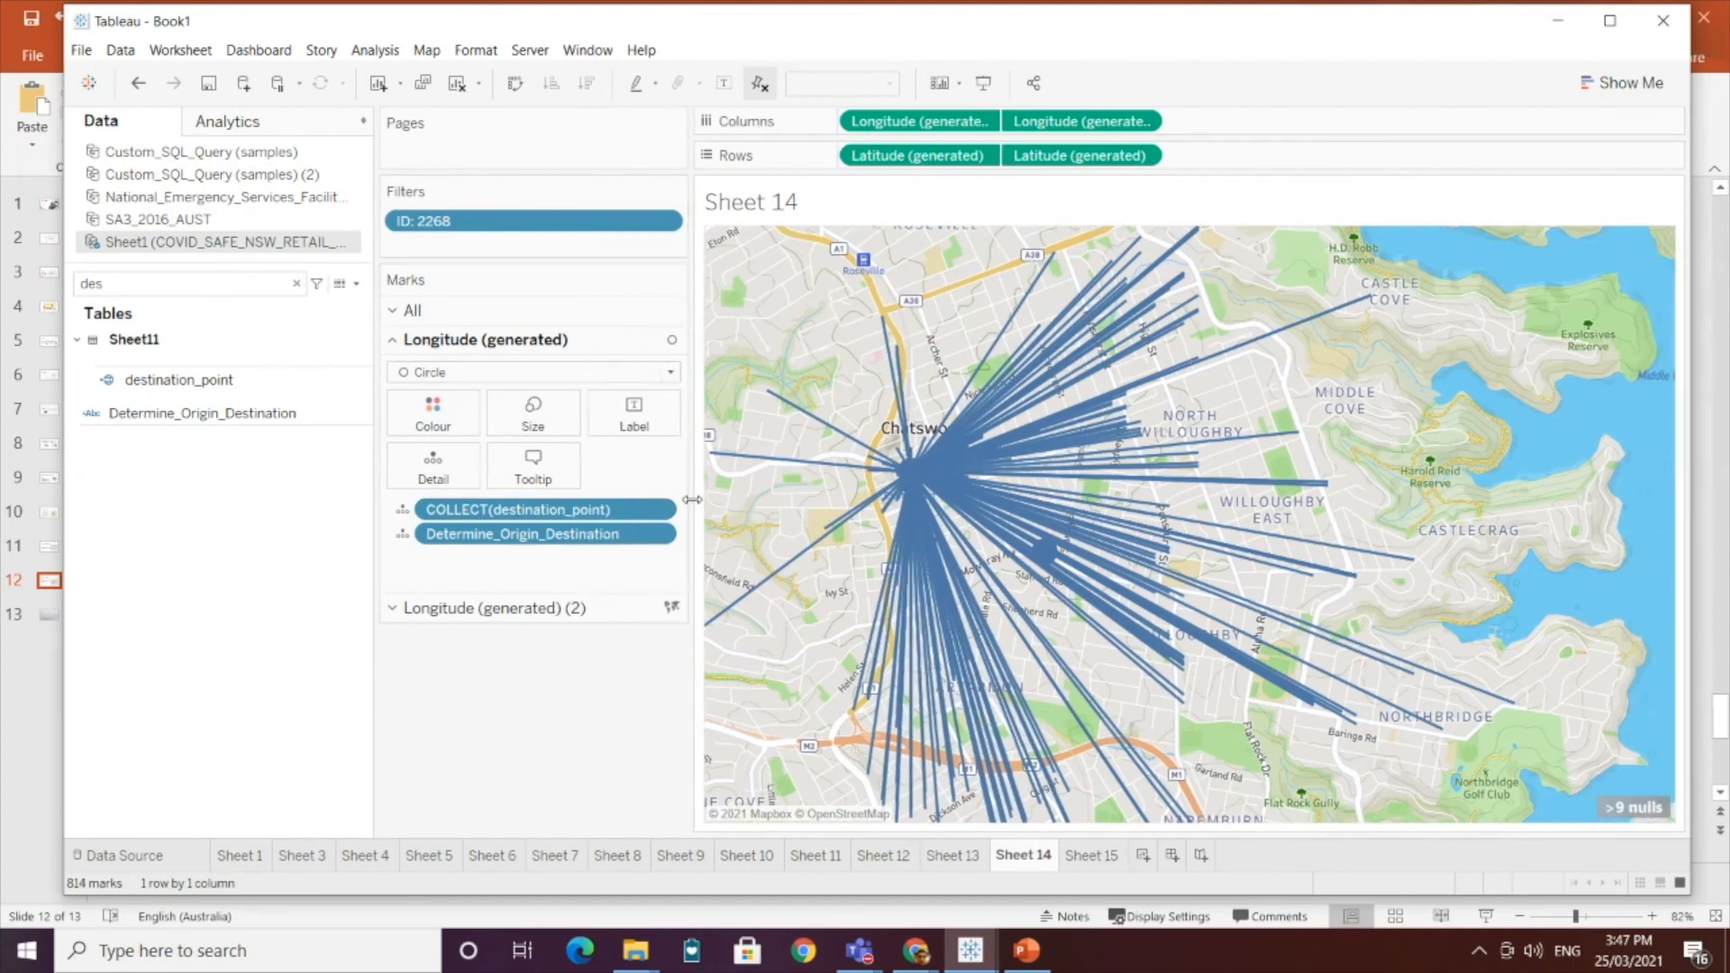
Step: Switch to the Demo_Draw_Line_Build_Origin_Destination_Map workbook and examine the fields on its first Longitude layer with the Marks card widened
left_click(970, 958)
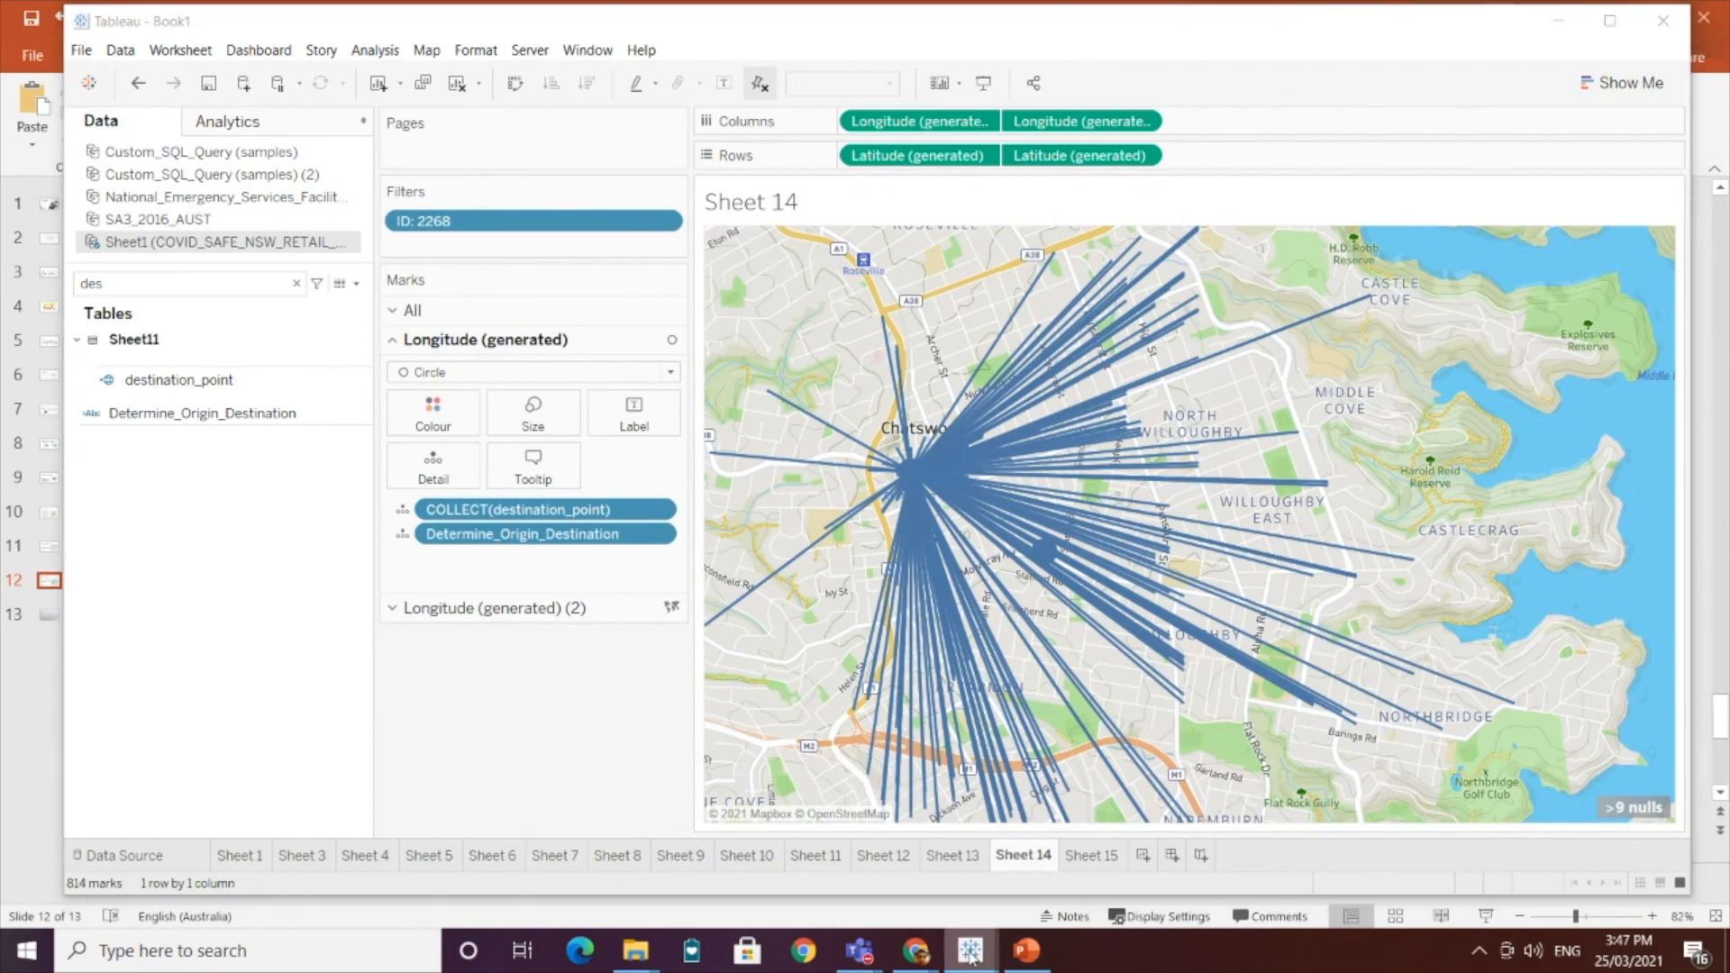
left_click(970, 955)
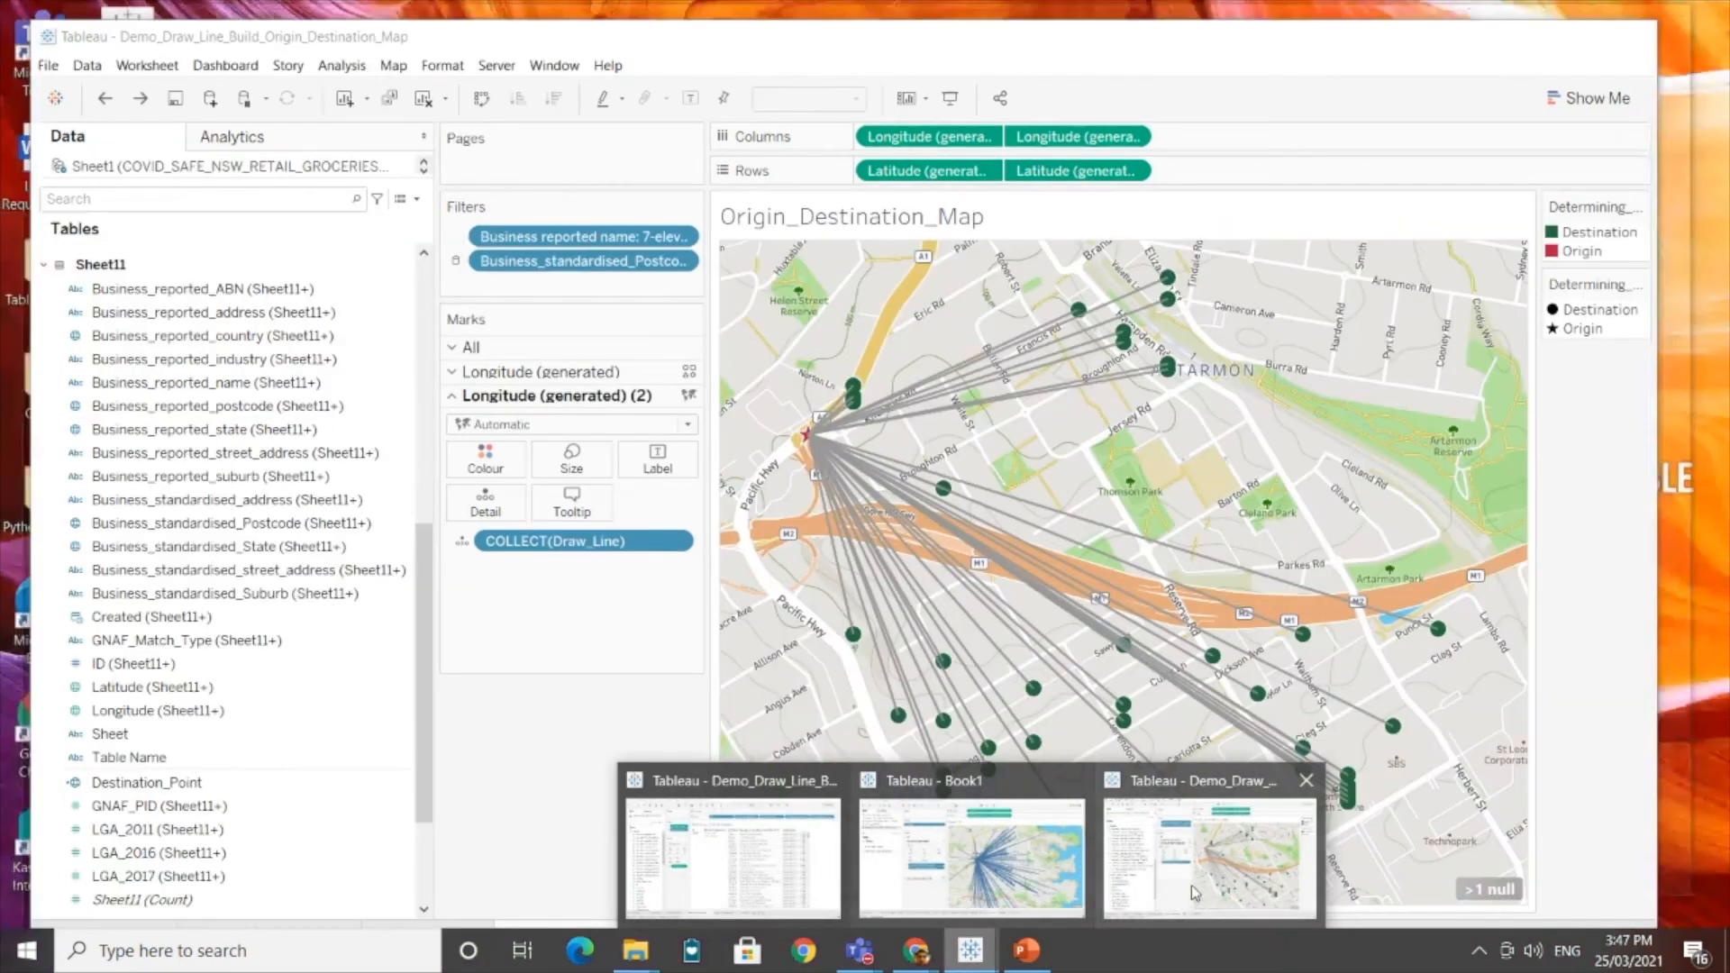
left_click(1191, 888)
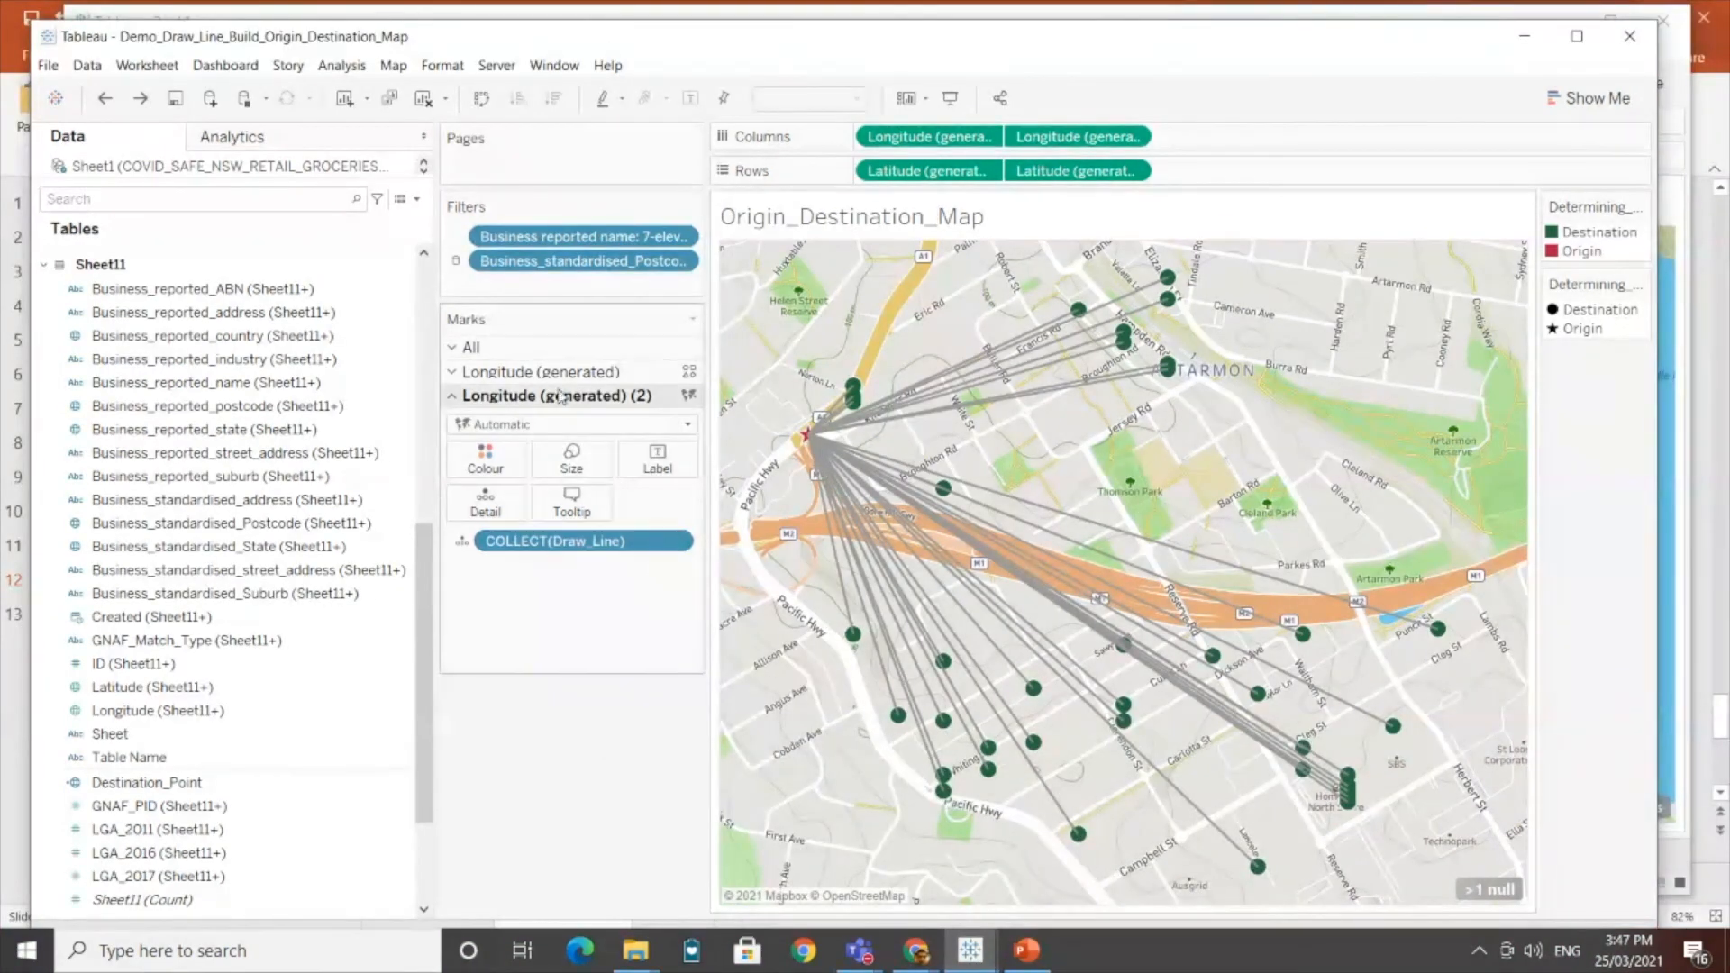
left_click(590, 372)
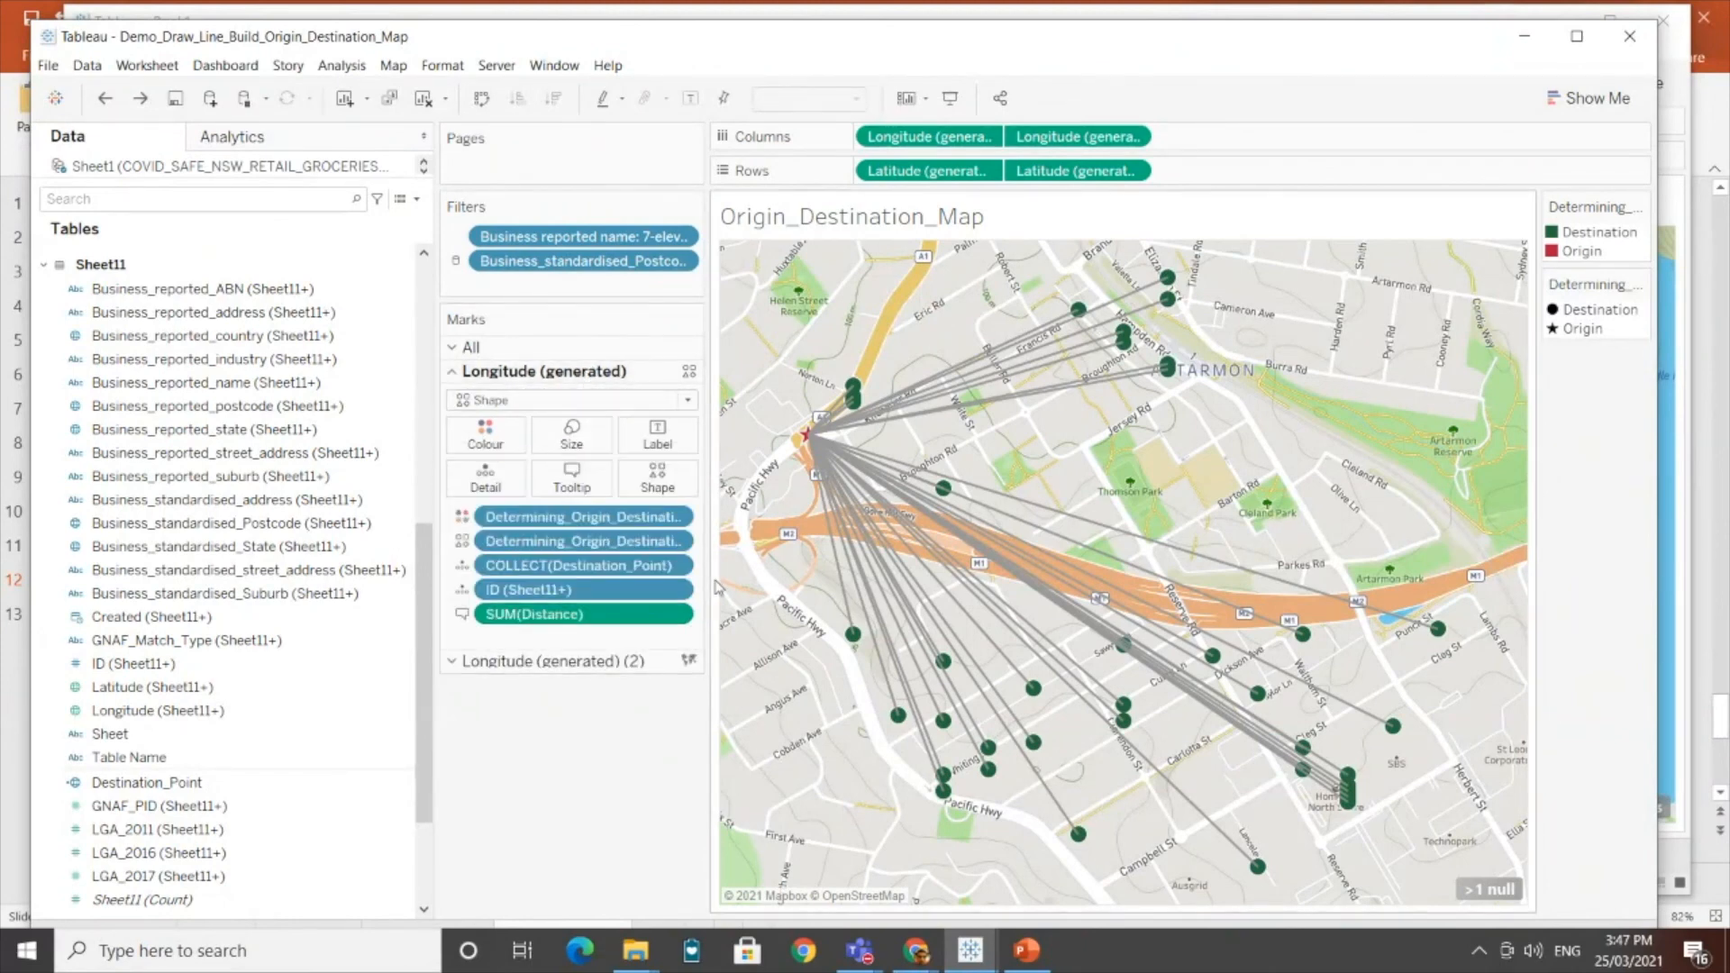
left_click_drag(709, 586, 755, 600)
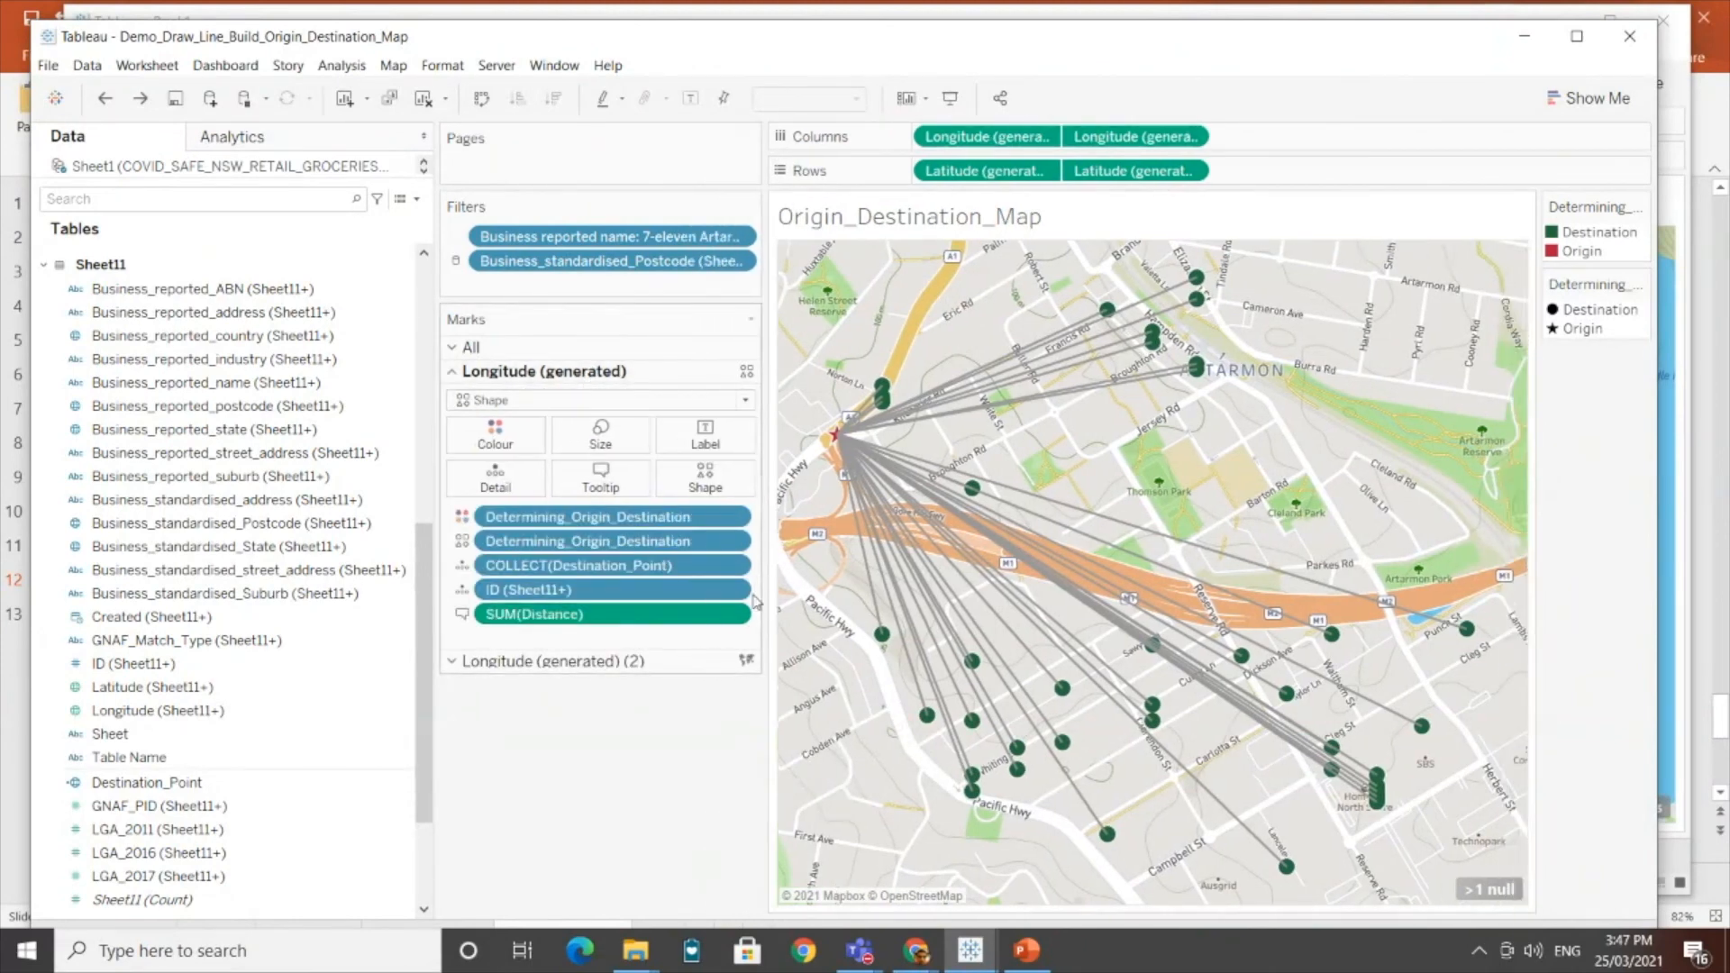
Step: Return to the Book1 workbook and remove ID (Sheet11) and Determine_Origin_Destination from the second Longitude layer's marks
left_click(1376, 20)
left_click(576, 607)
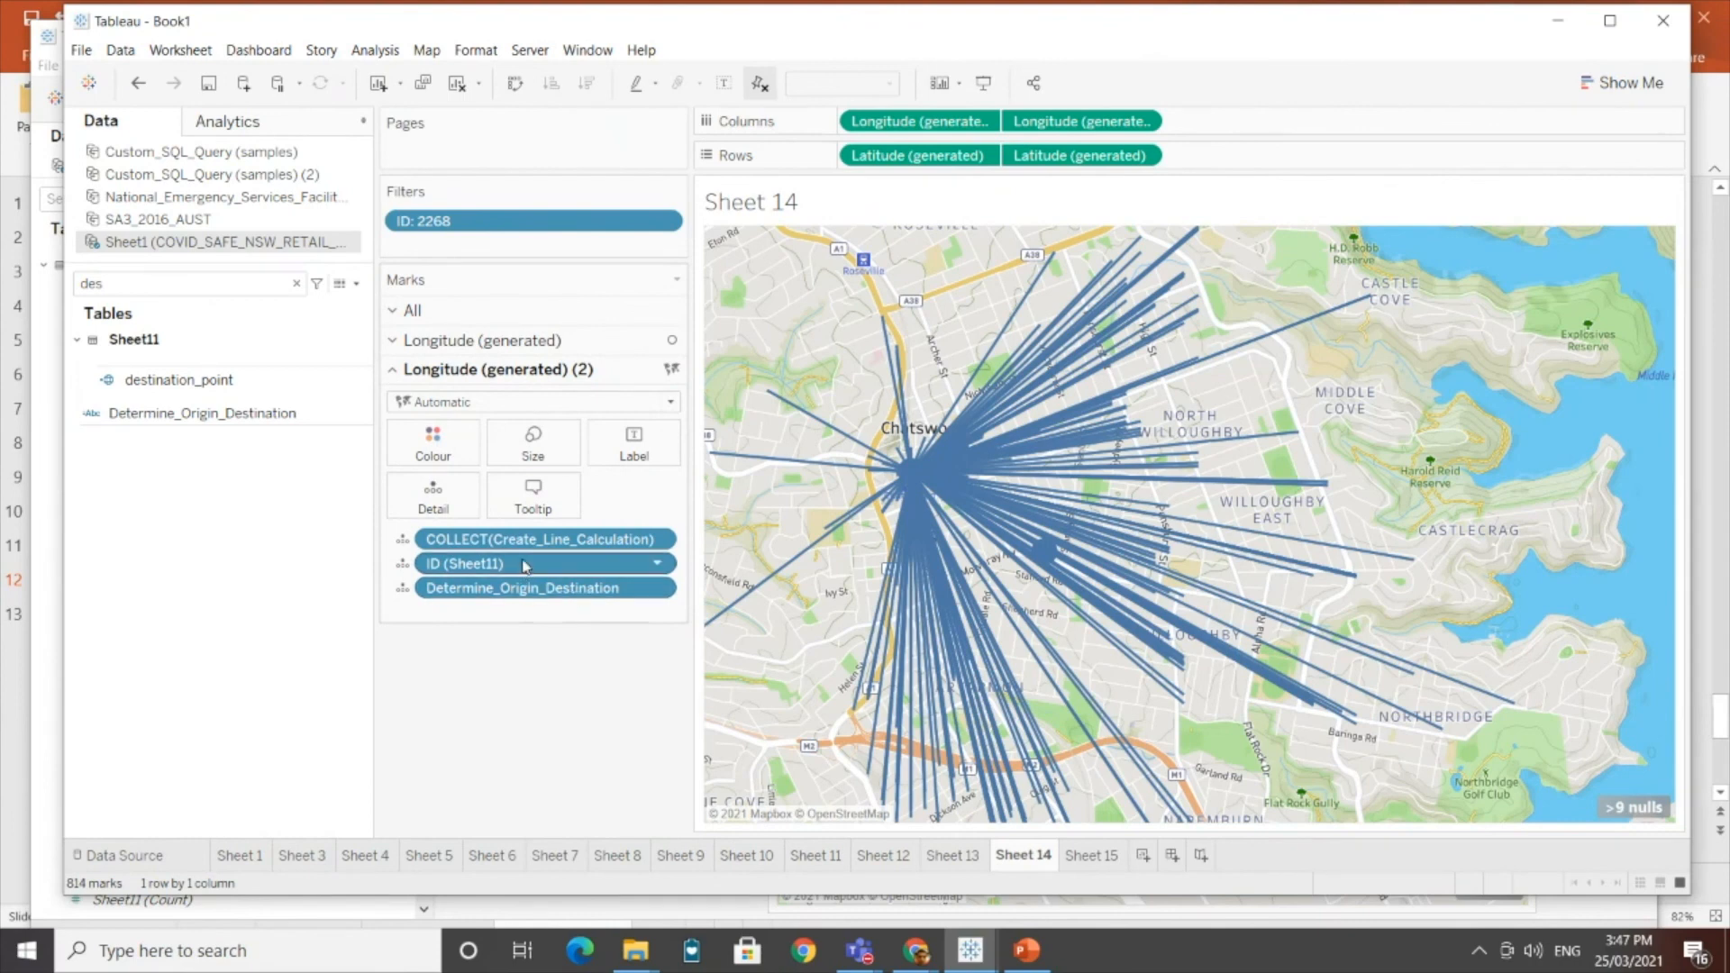
left_click_drag(545, 563, 527, 745)
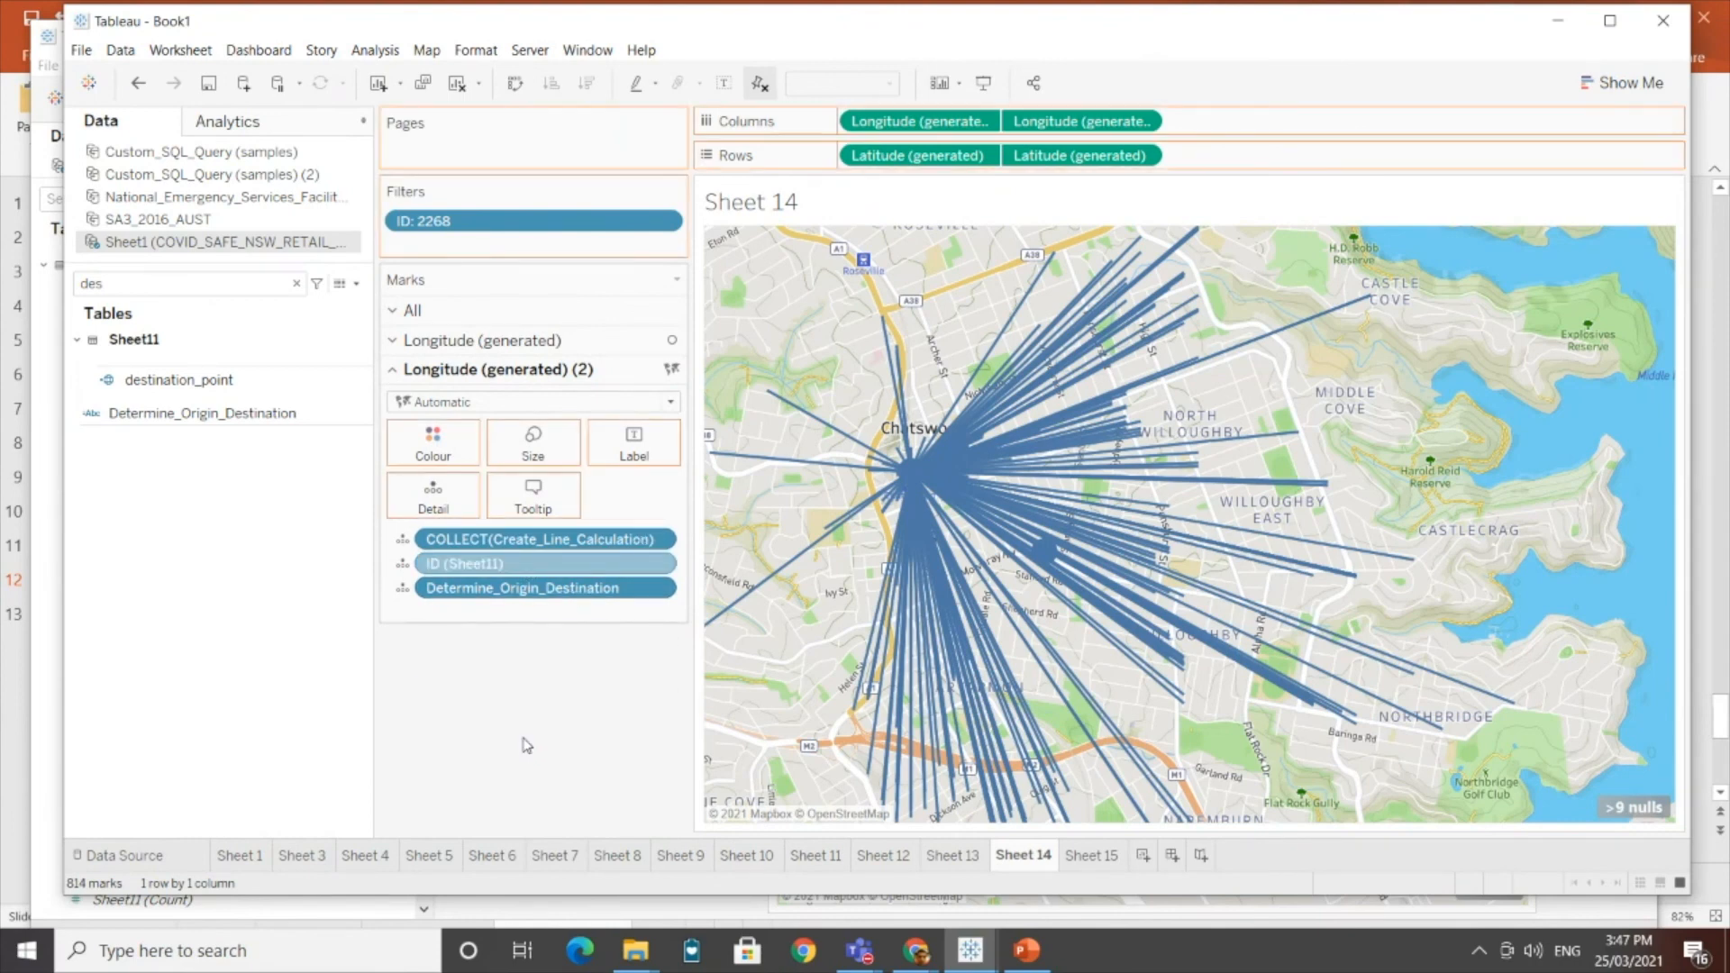
left_click_drag(522, 569, 528, 712)
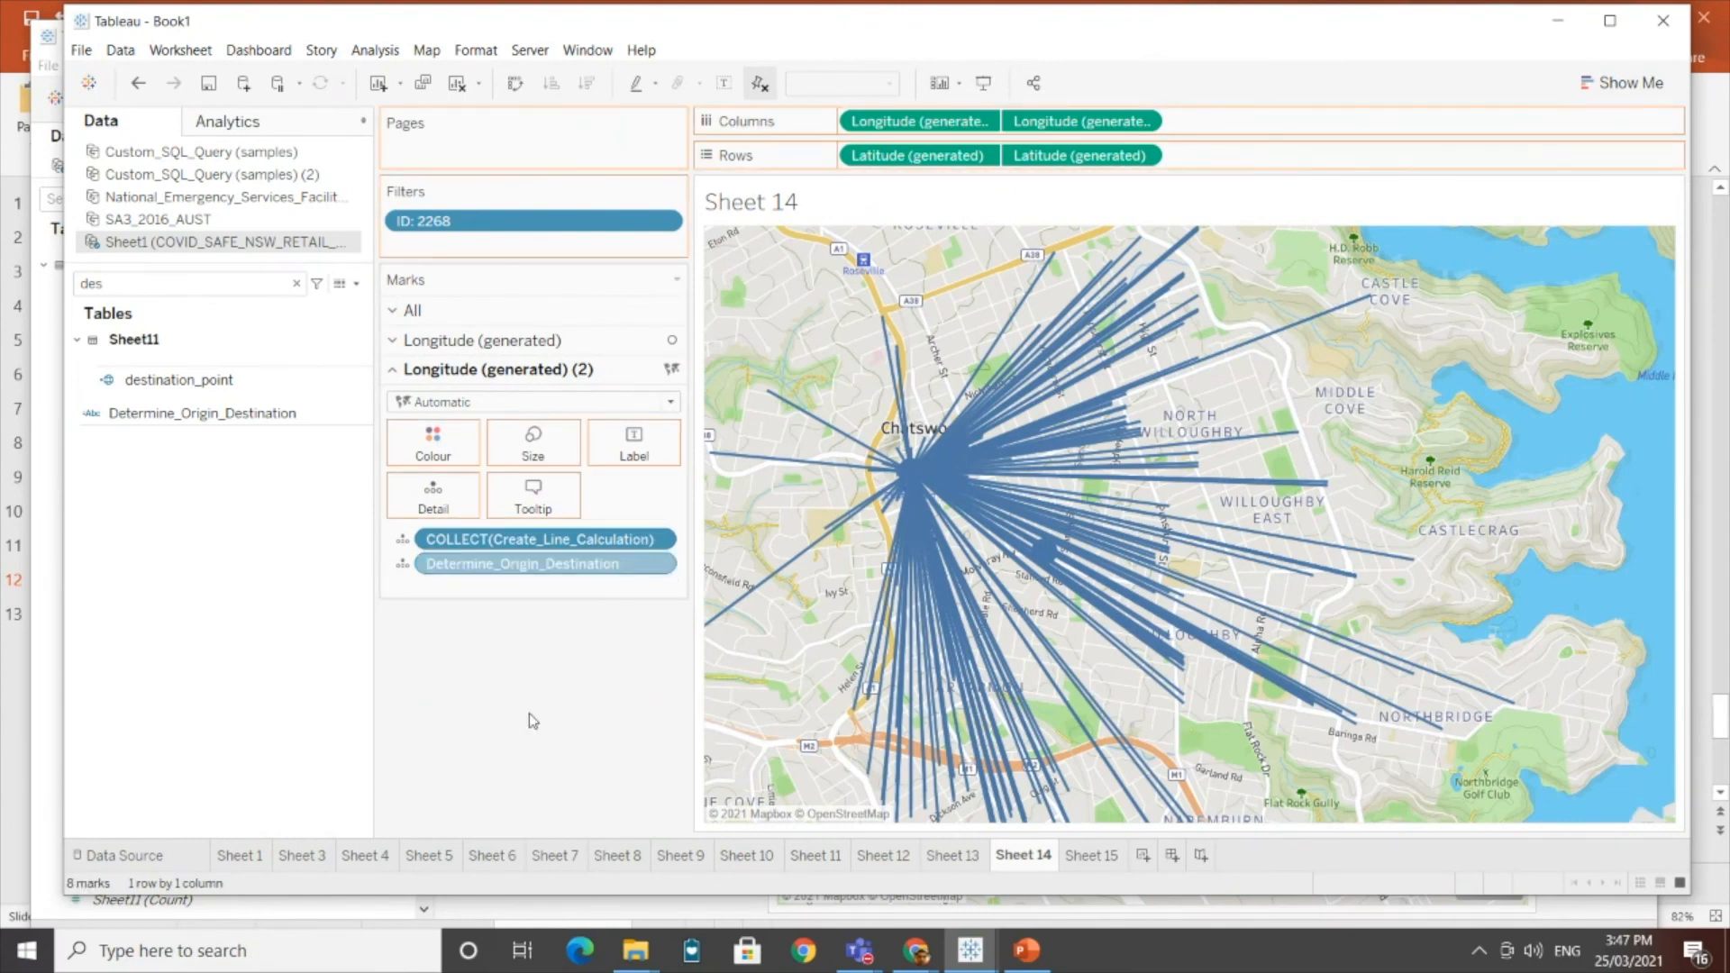
Step: Expand the first Longitude layer's marks and look through the Sheet11 fields by searching for "sheet"
left_click(499, 349)
left_click(271, 386)
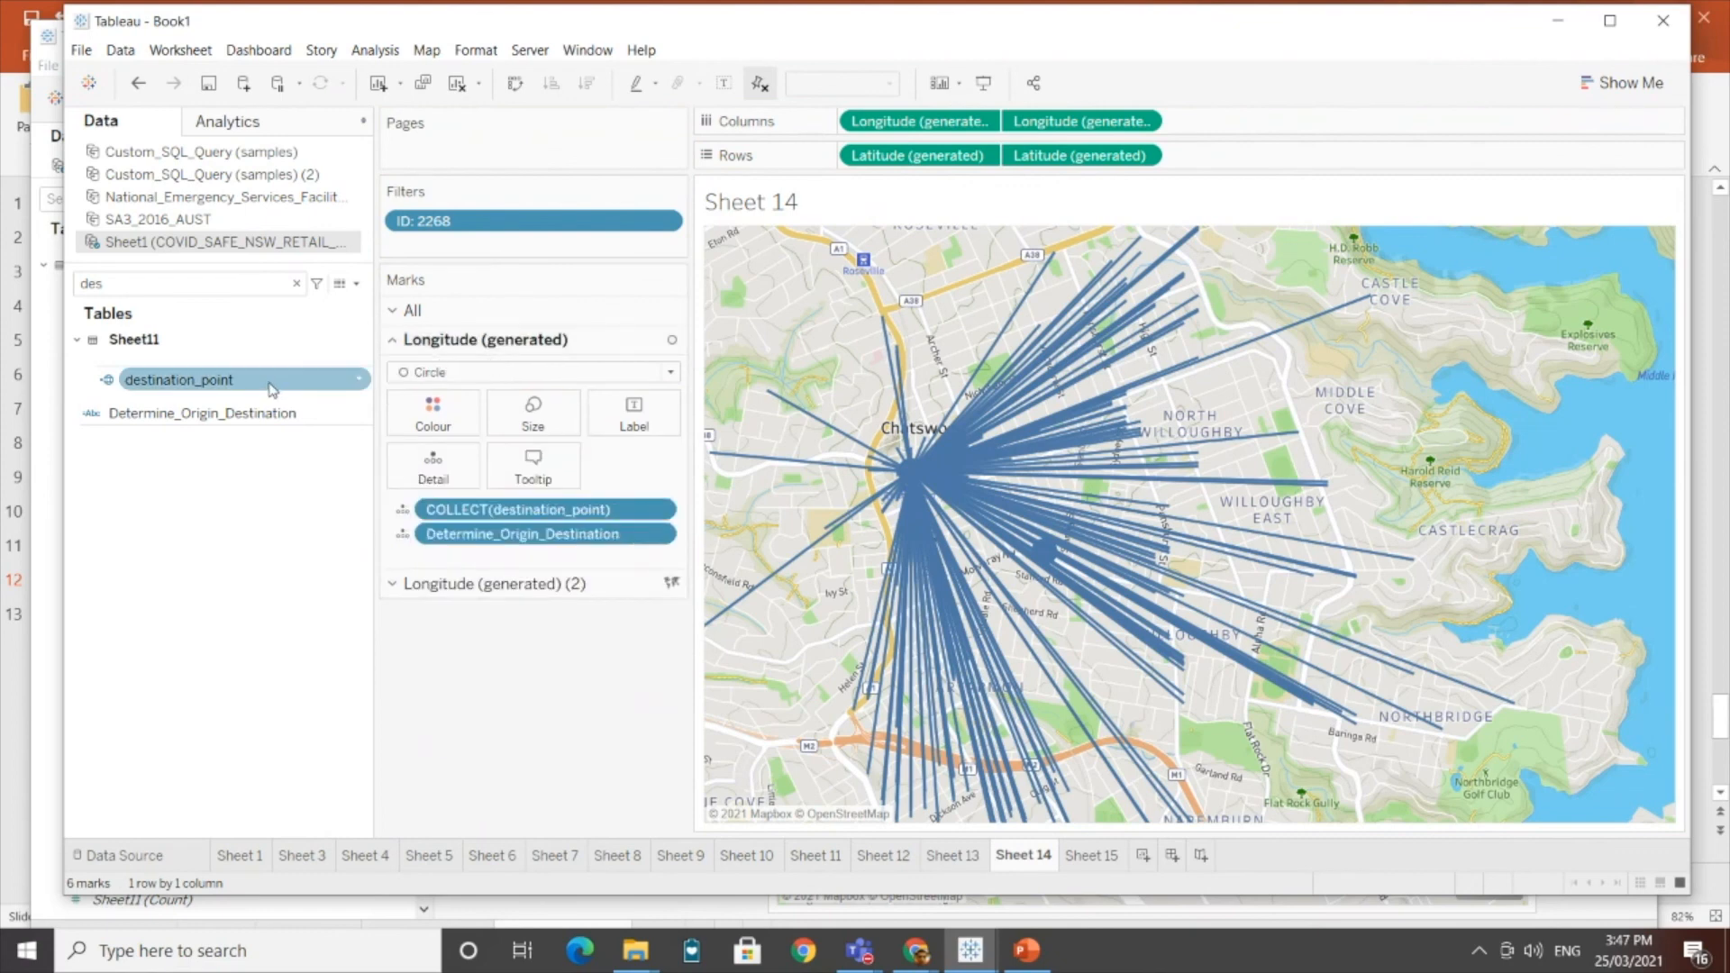
left_click(216, 281)
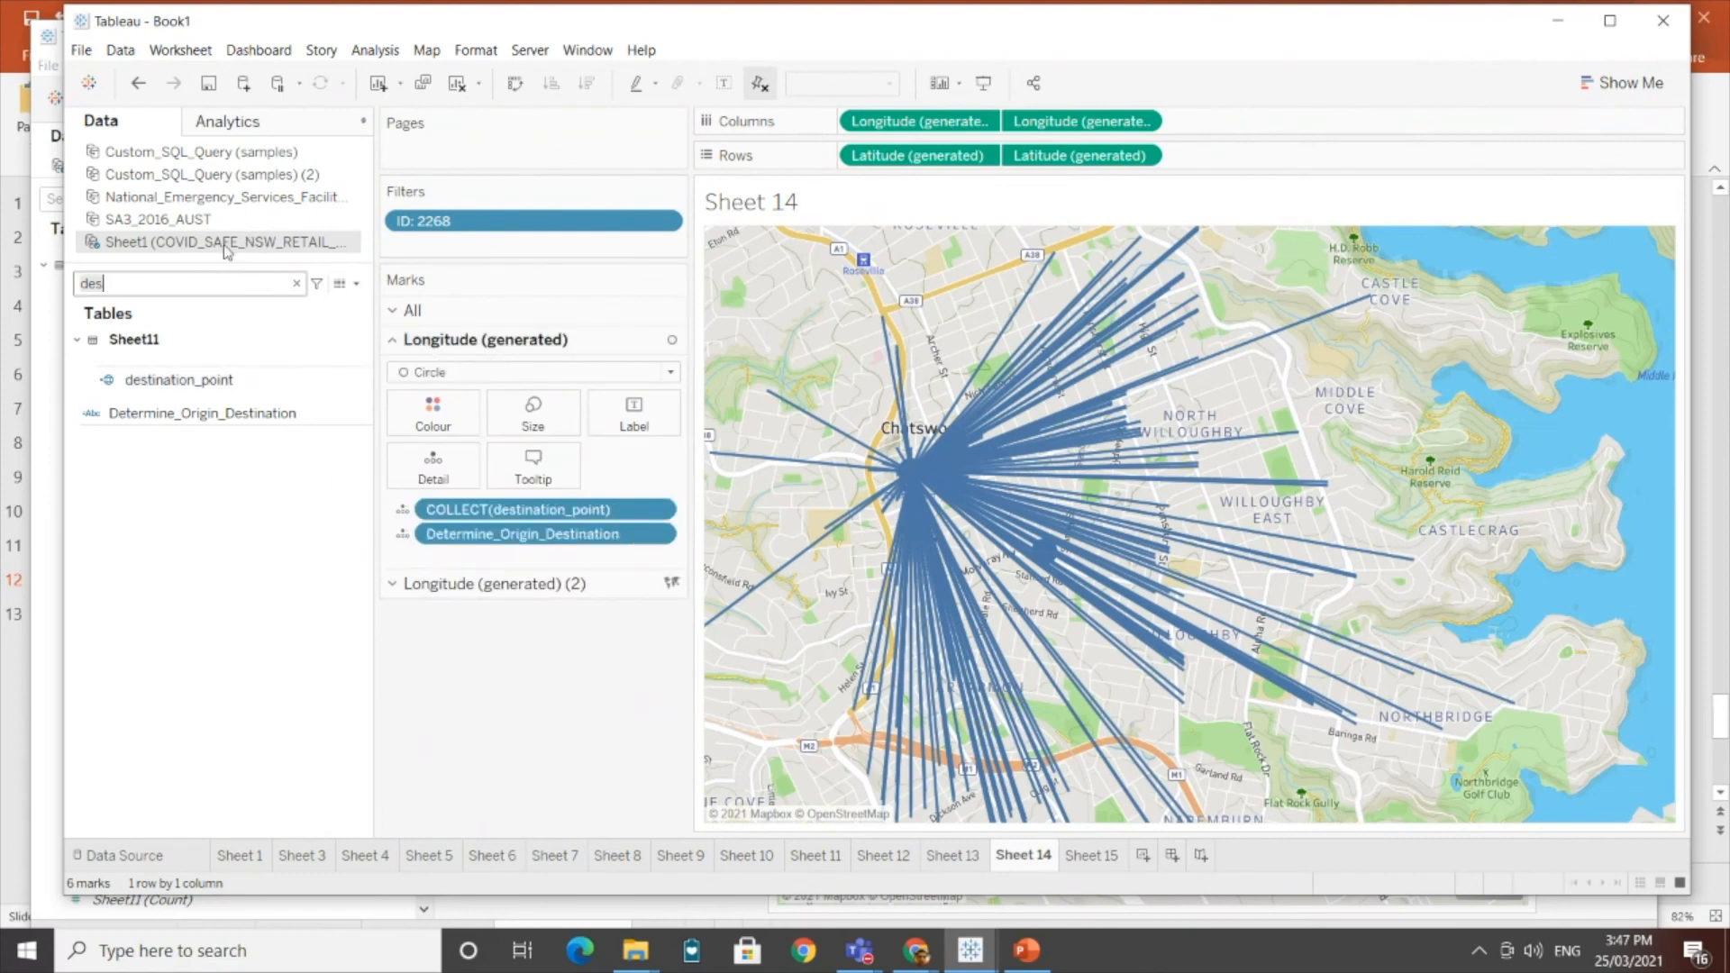
left_click(225, 244)
type("sheet")
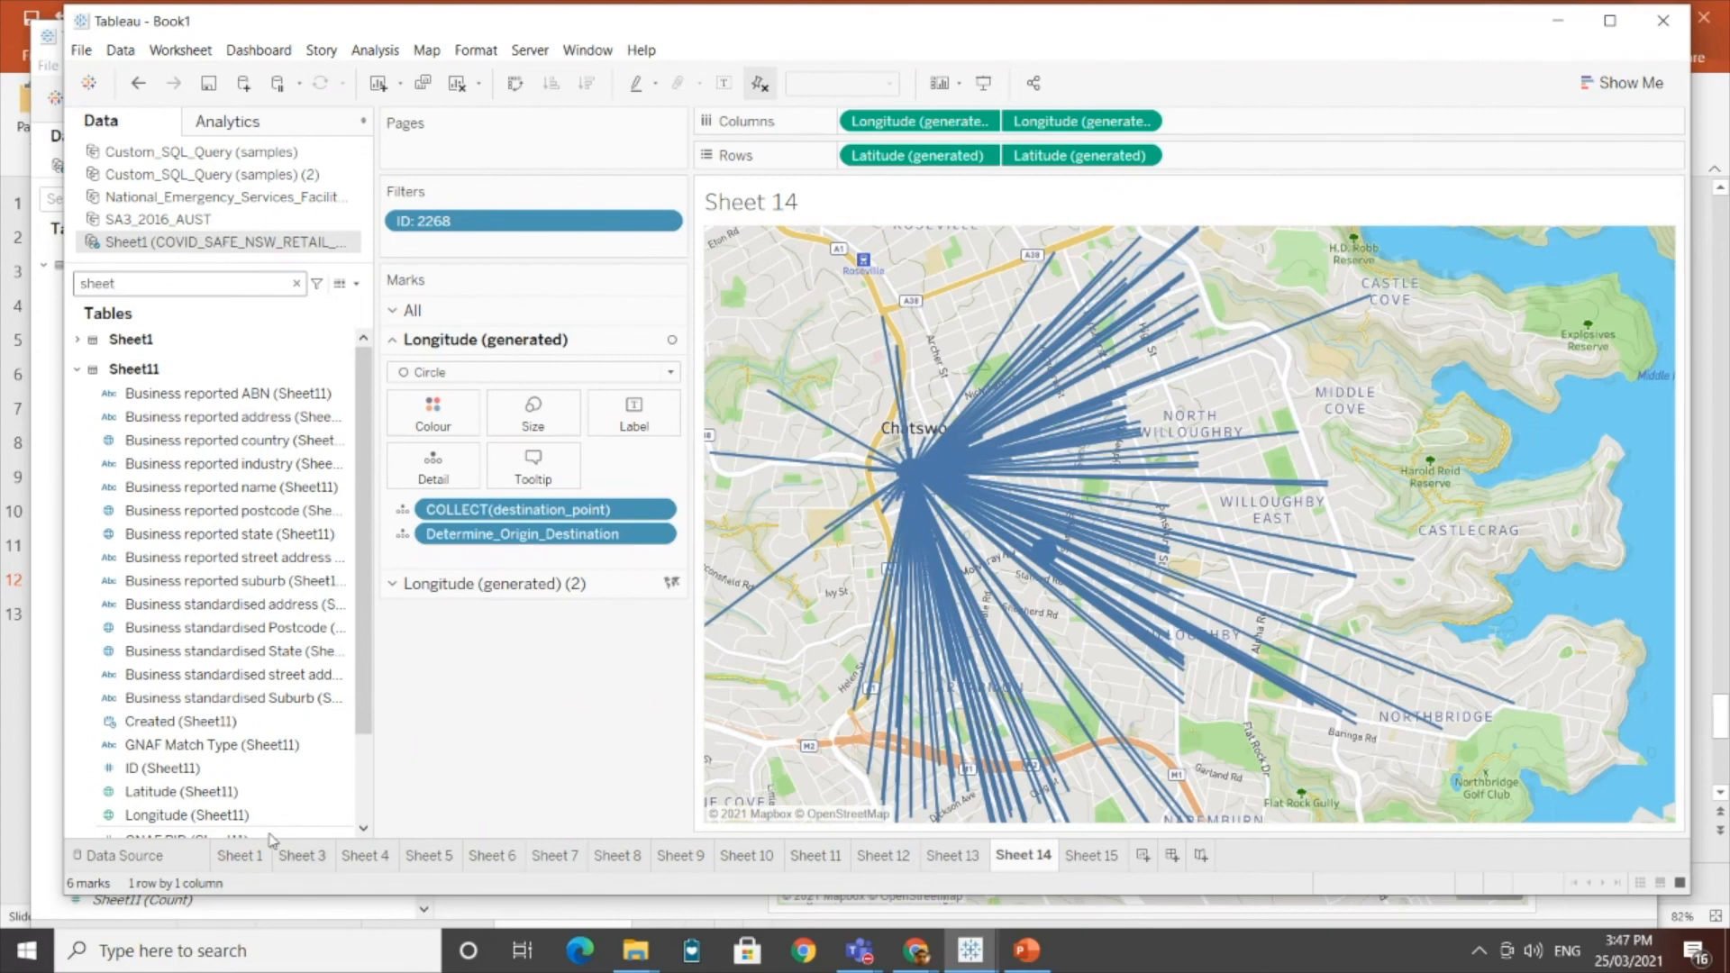
scroll(216, 761, "down", 3)
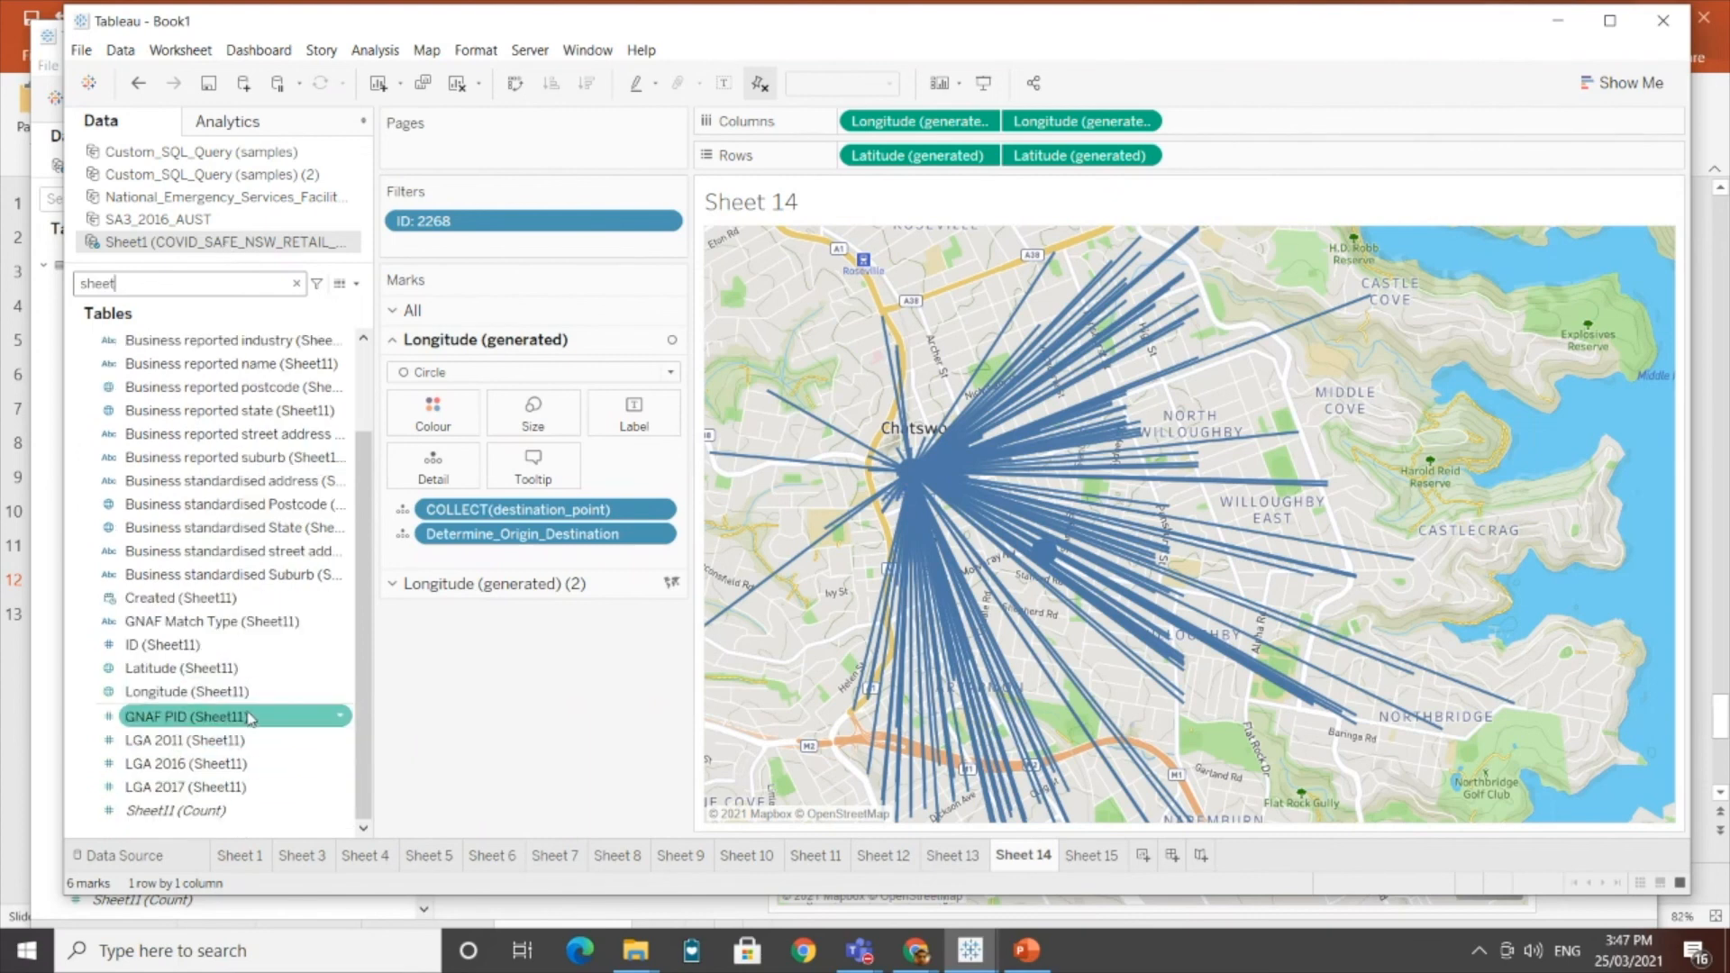
type("et")
Step: Search the fields for "id" and add ID (Sheet11) to the first Longitude layer's detail
double_click(193, 284)
type("id")
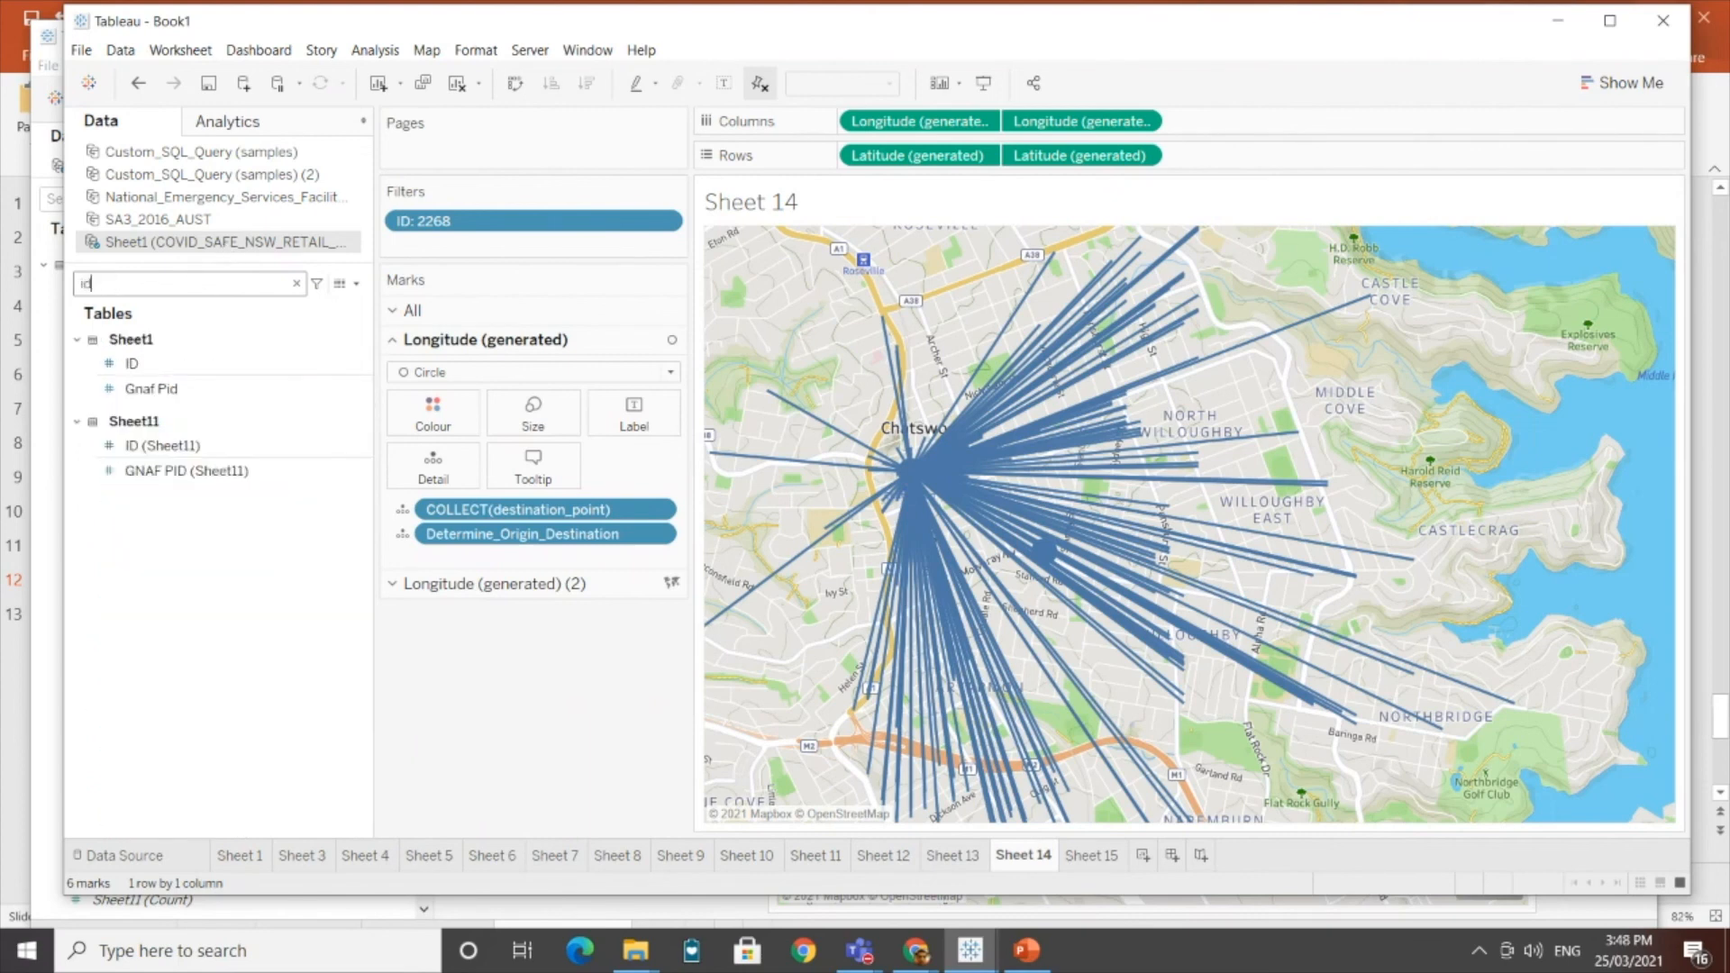
left_click(203, 446)
left_click_drag(184, 450, 453, 476)
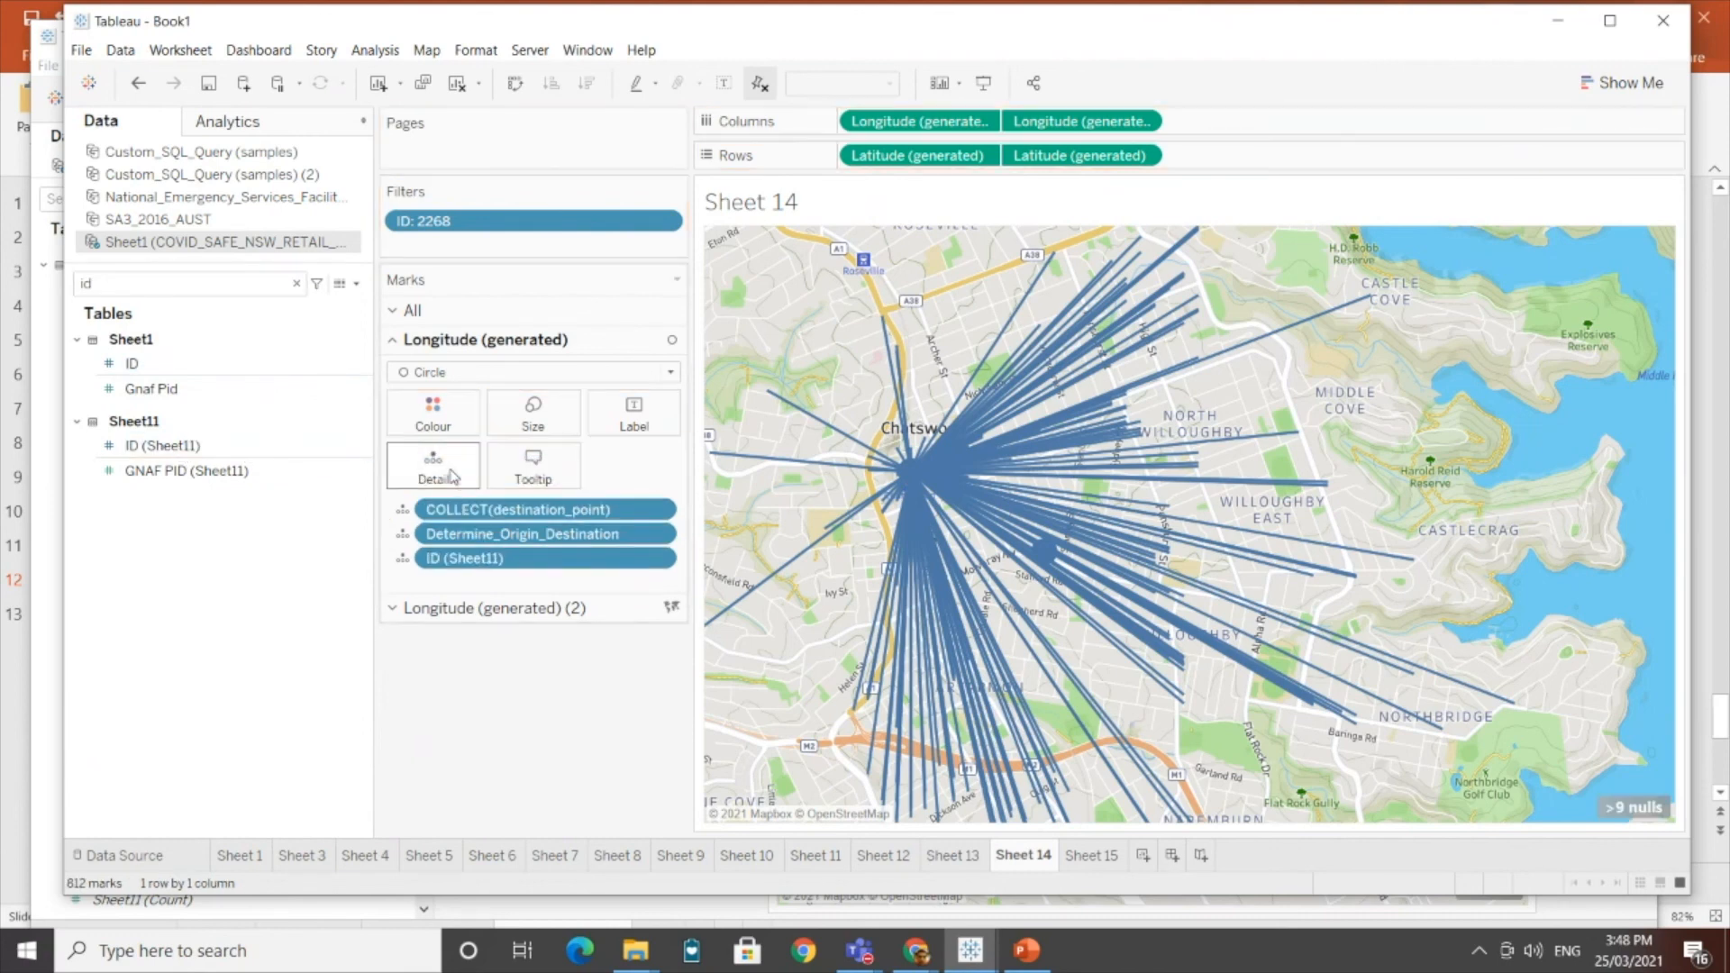
Step: Reduce the size of the first Longitude layer's destination circles and colour them orange
left_click(536, 429)
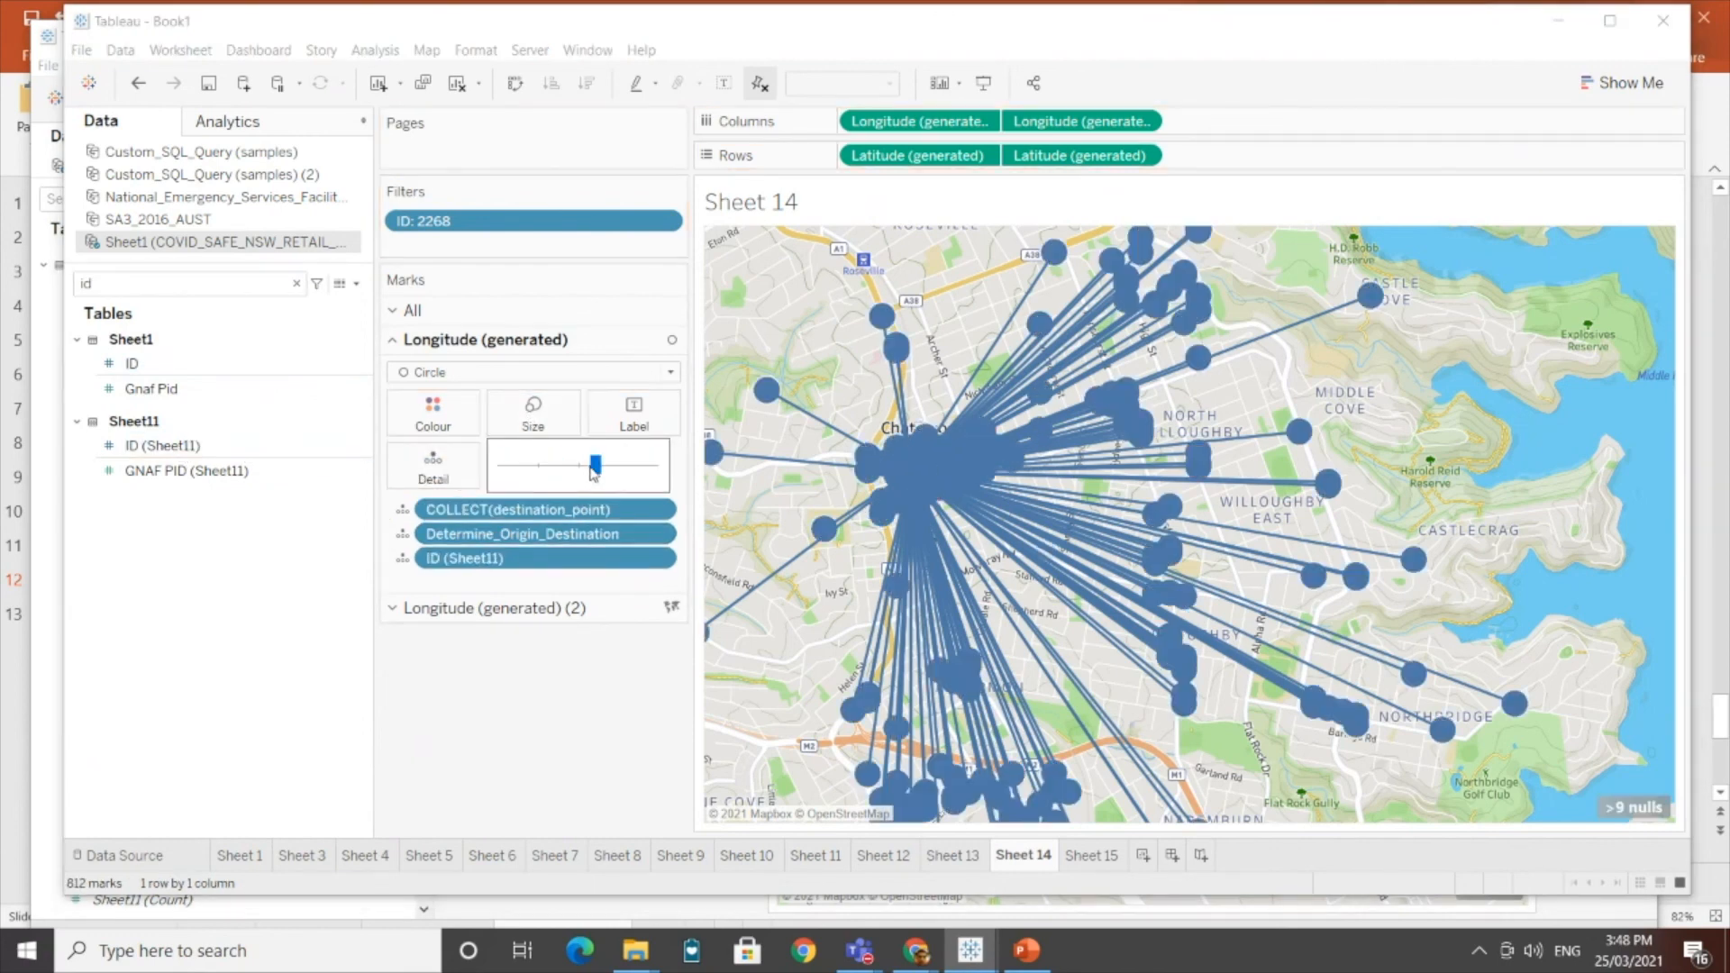
left_click_drag(595, 467, 564, 468)
left_click(468, 703)
left_click(464, 427)
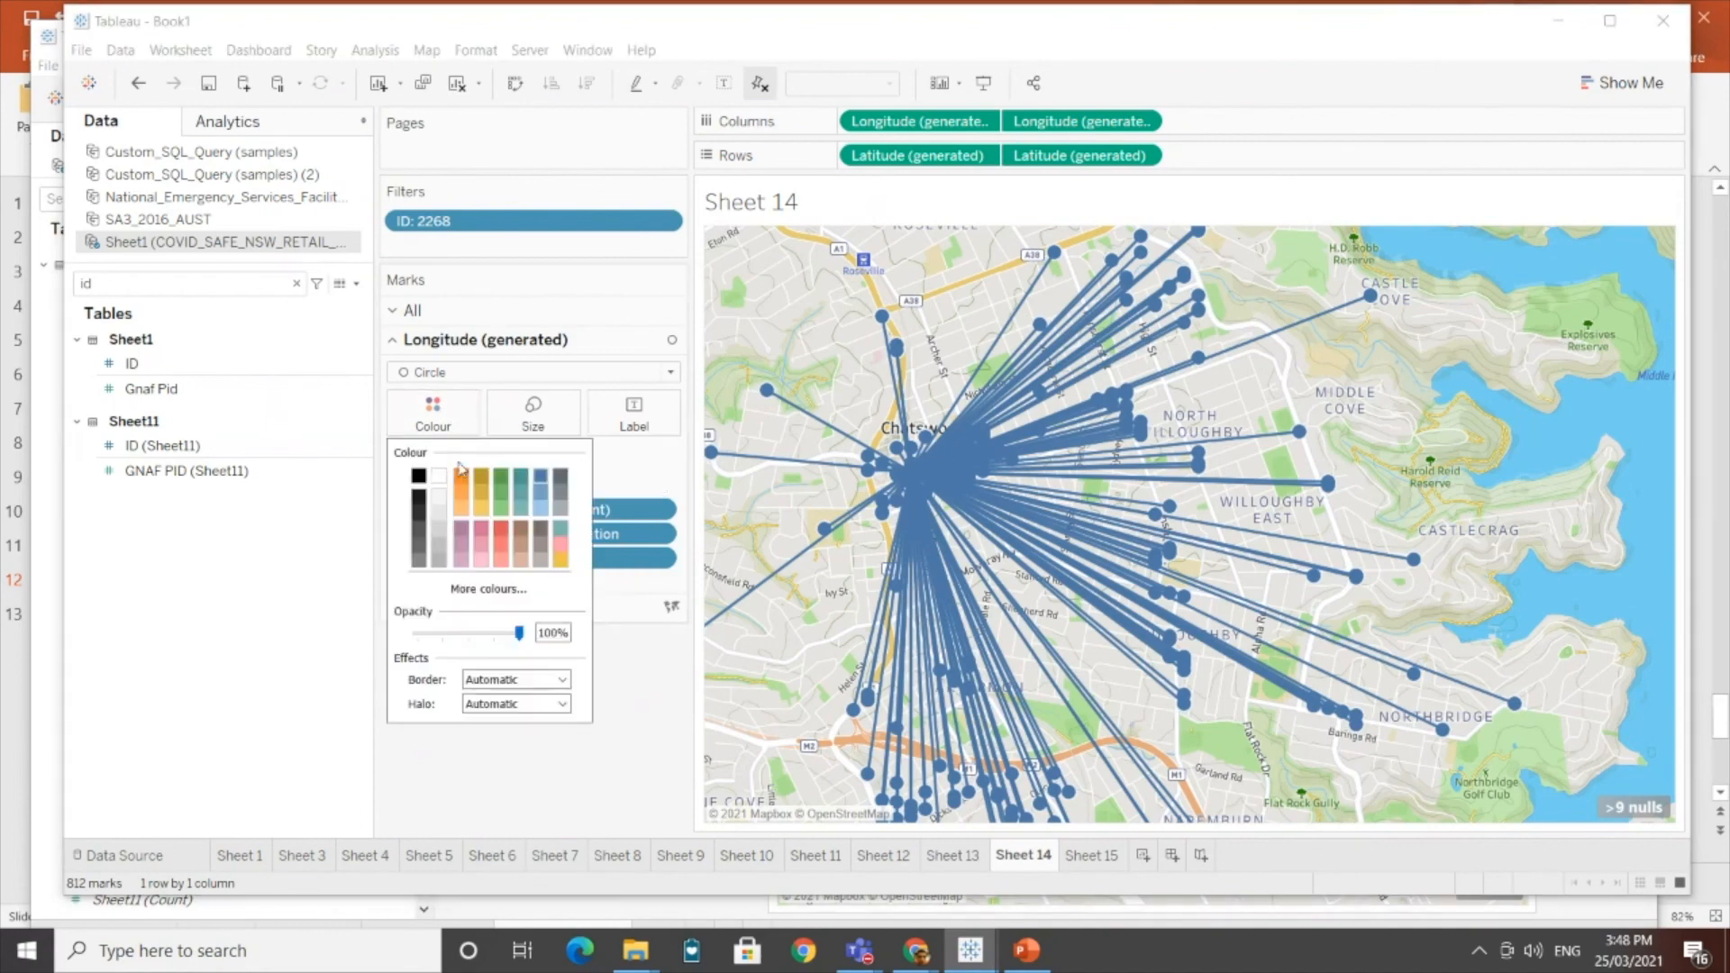
left_click(465, 479)
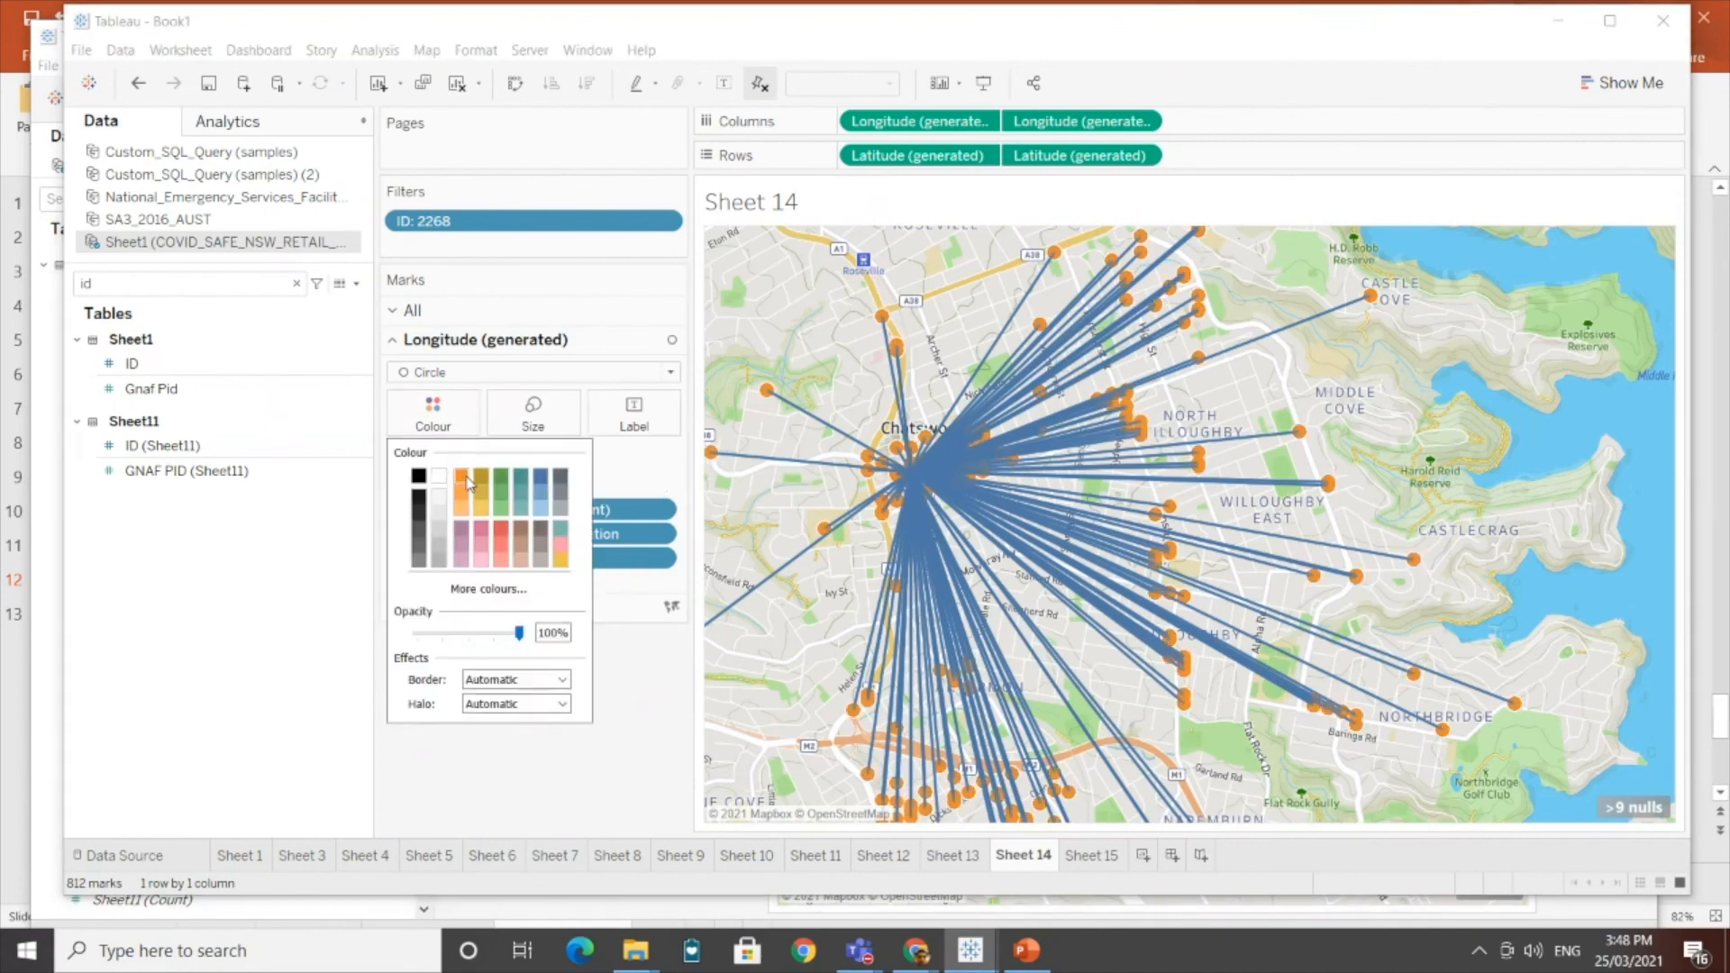
left_click(634, 796)
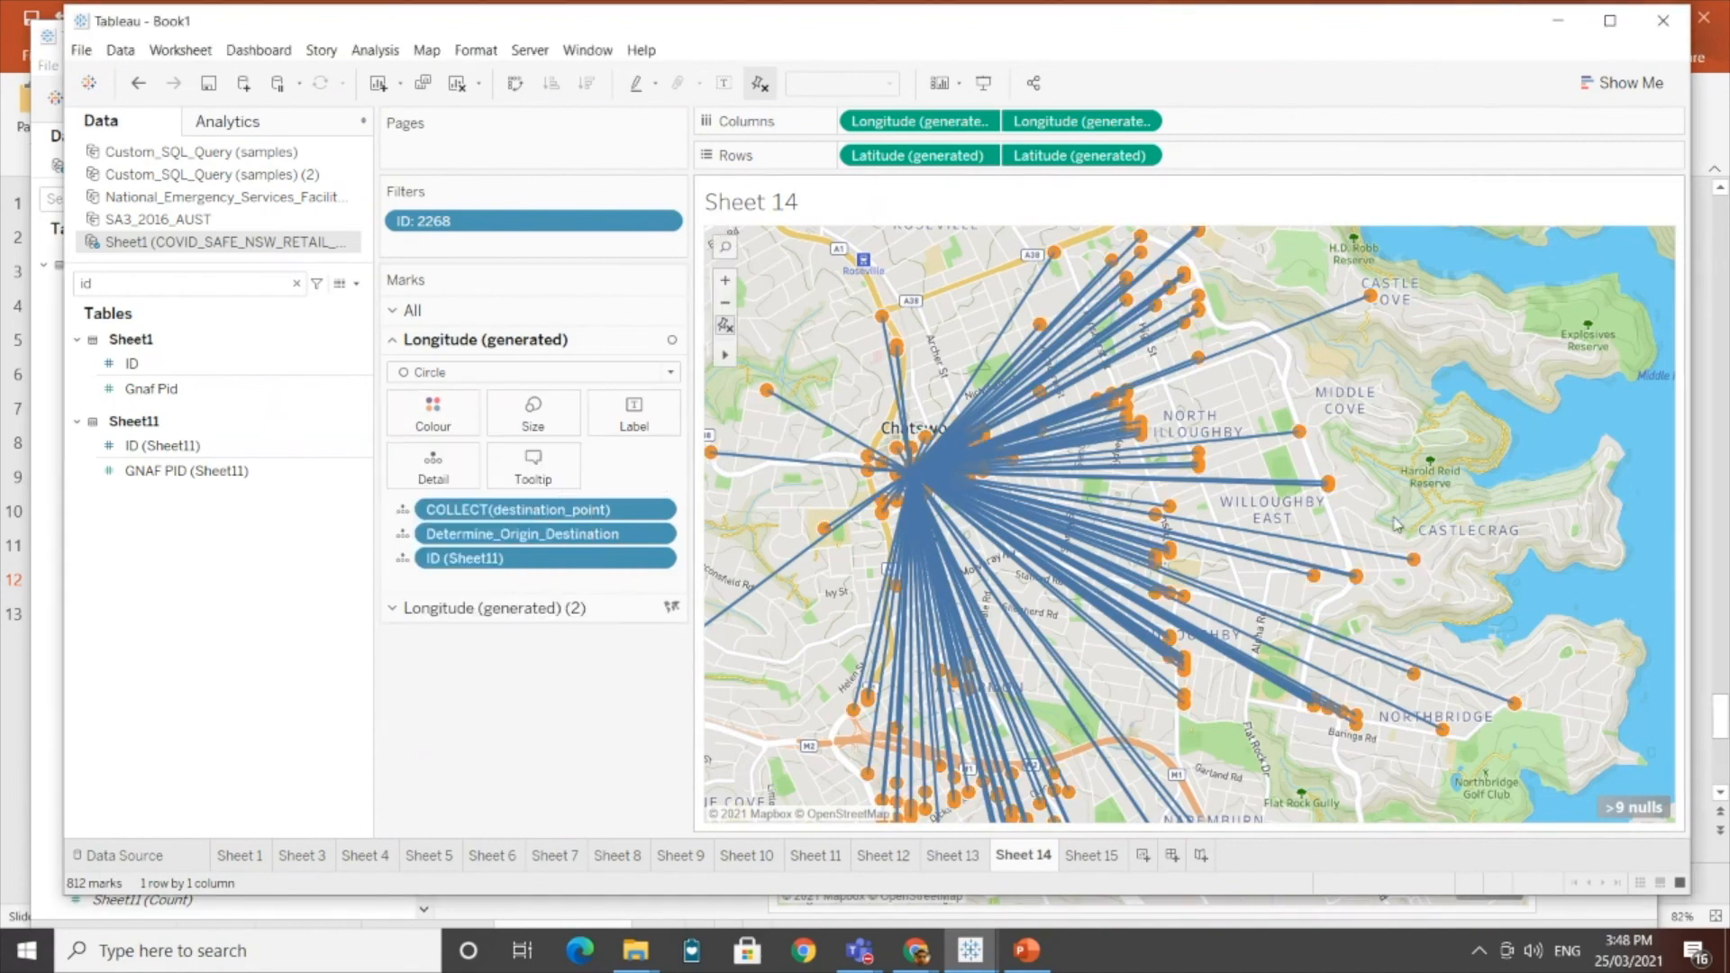
Step: Reset the map view to fit the full spider map and switch to the Introduction to Spatial Analysis presentation in PowerPoint
left_click(726, 330)
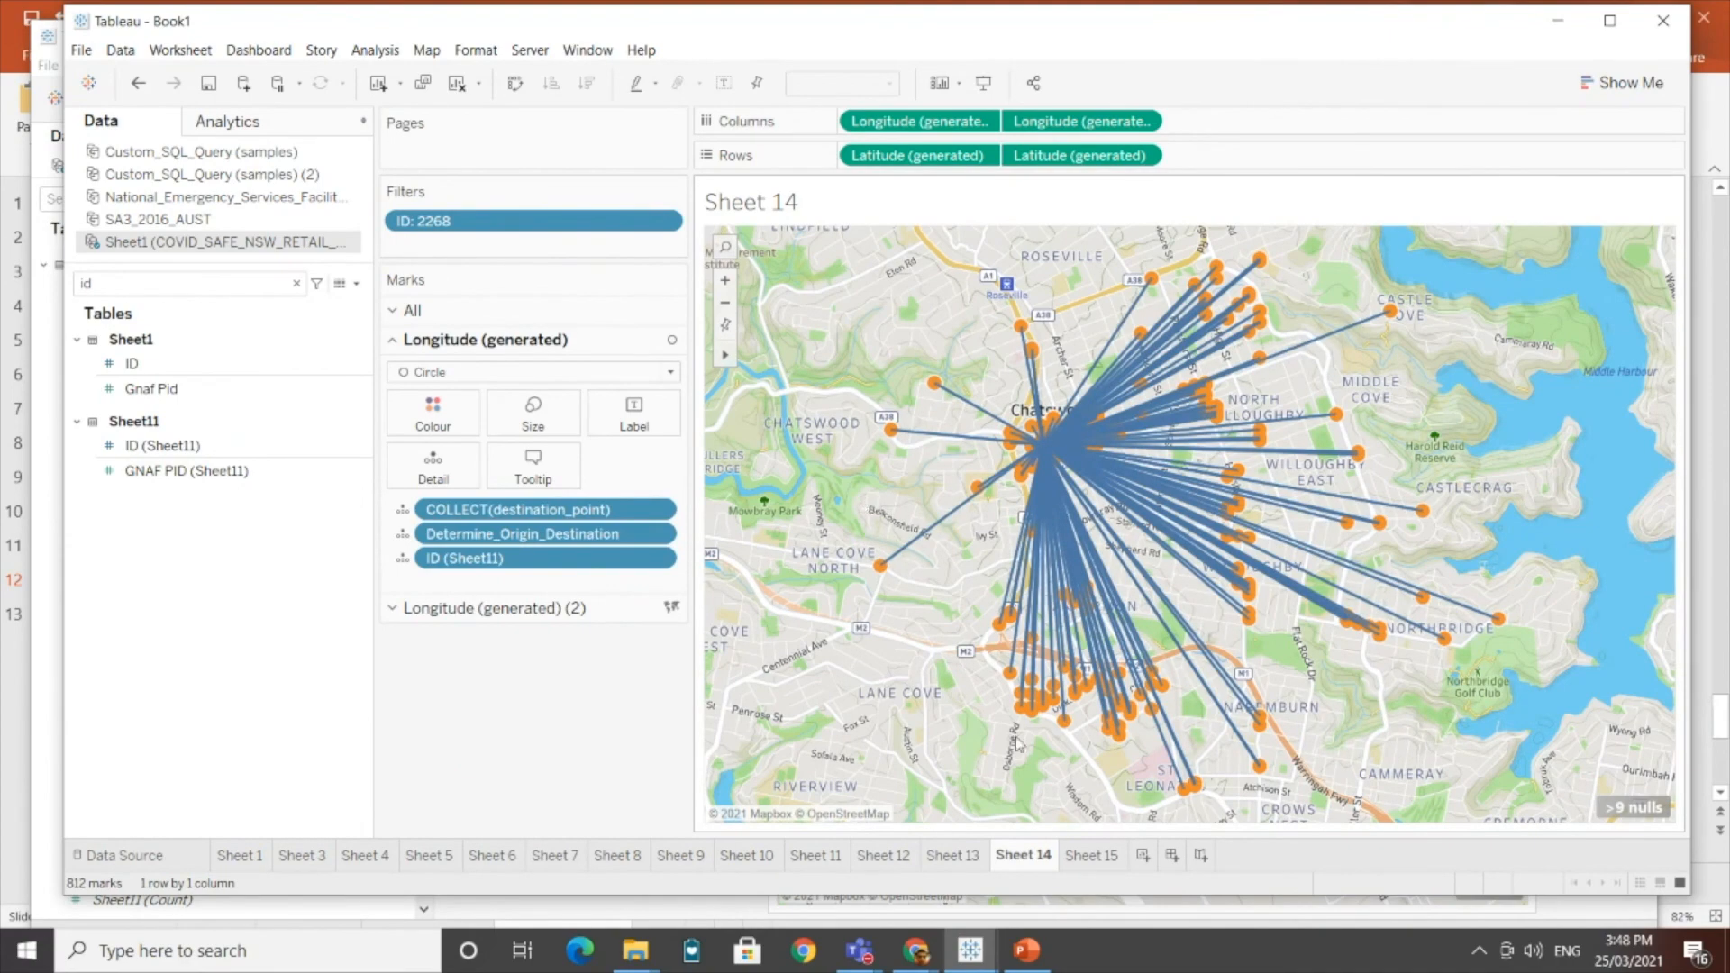
mouse_move(1030, 968)
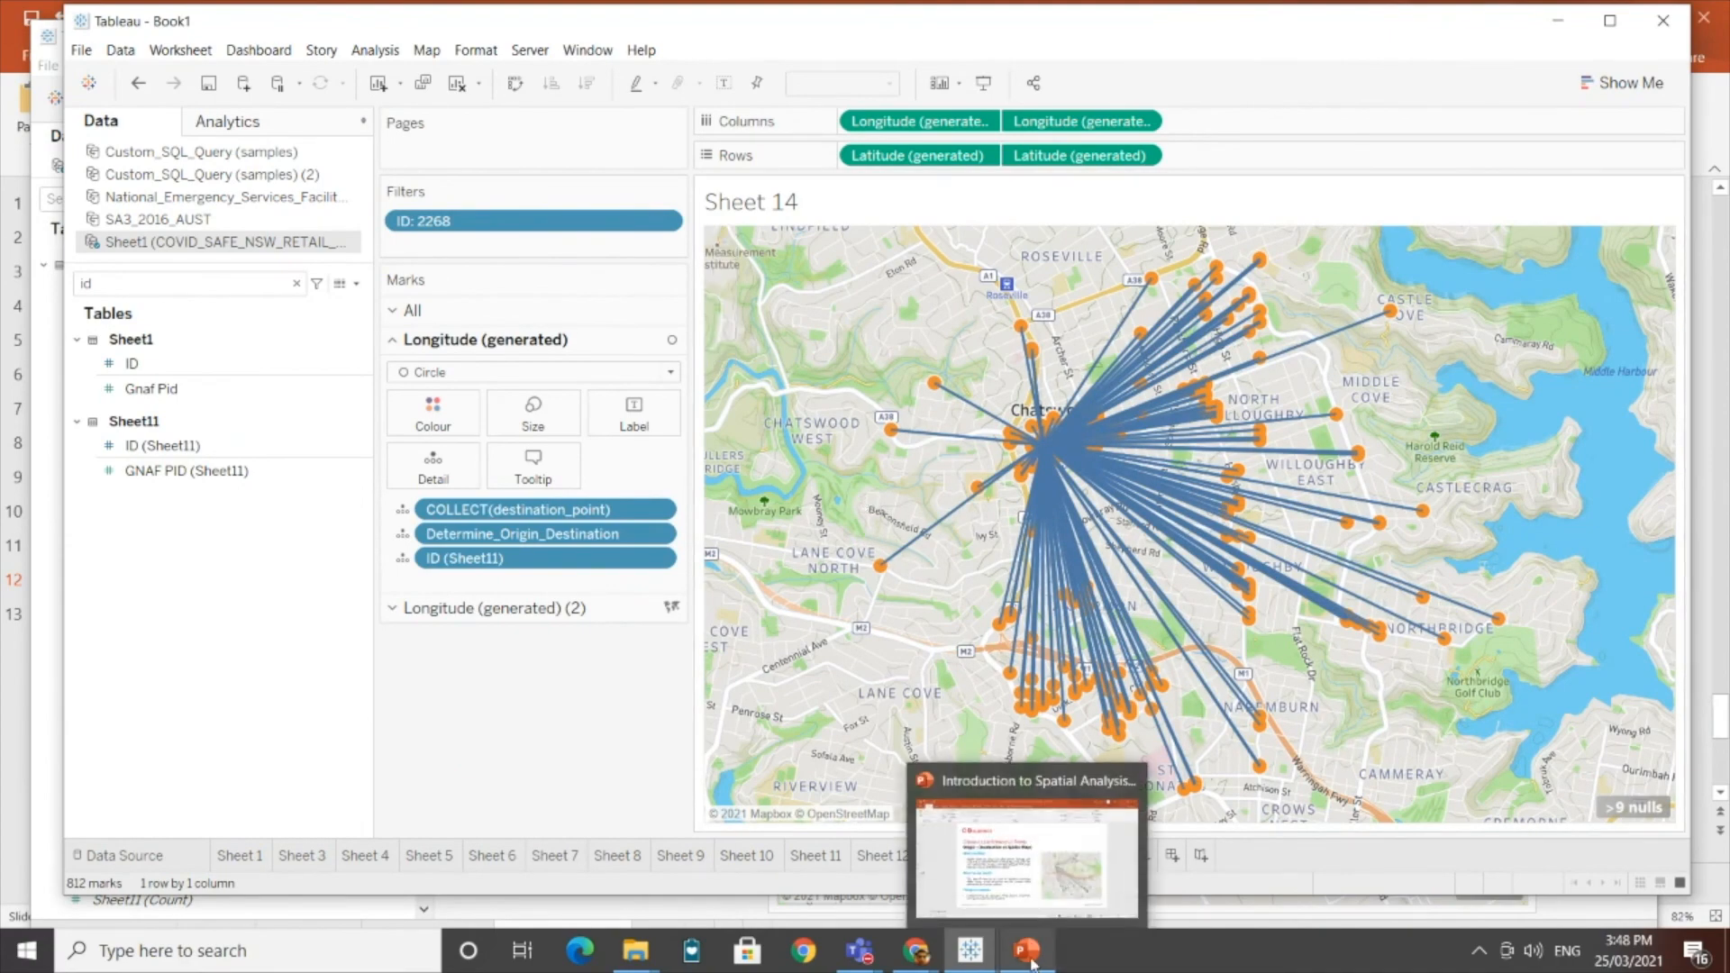
left_click(1036, 847)
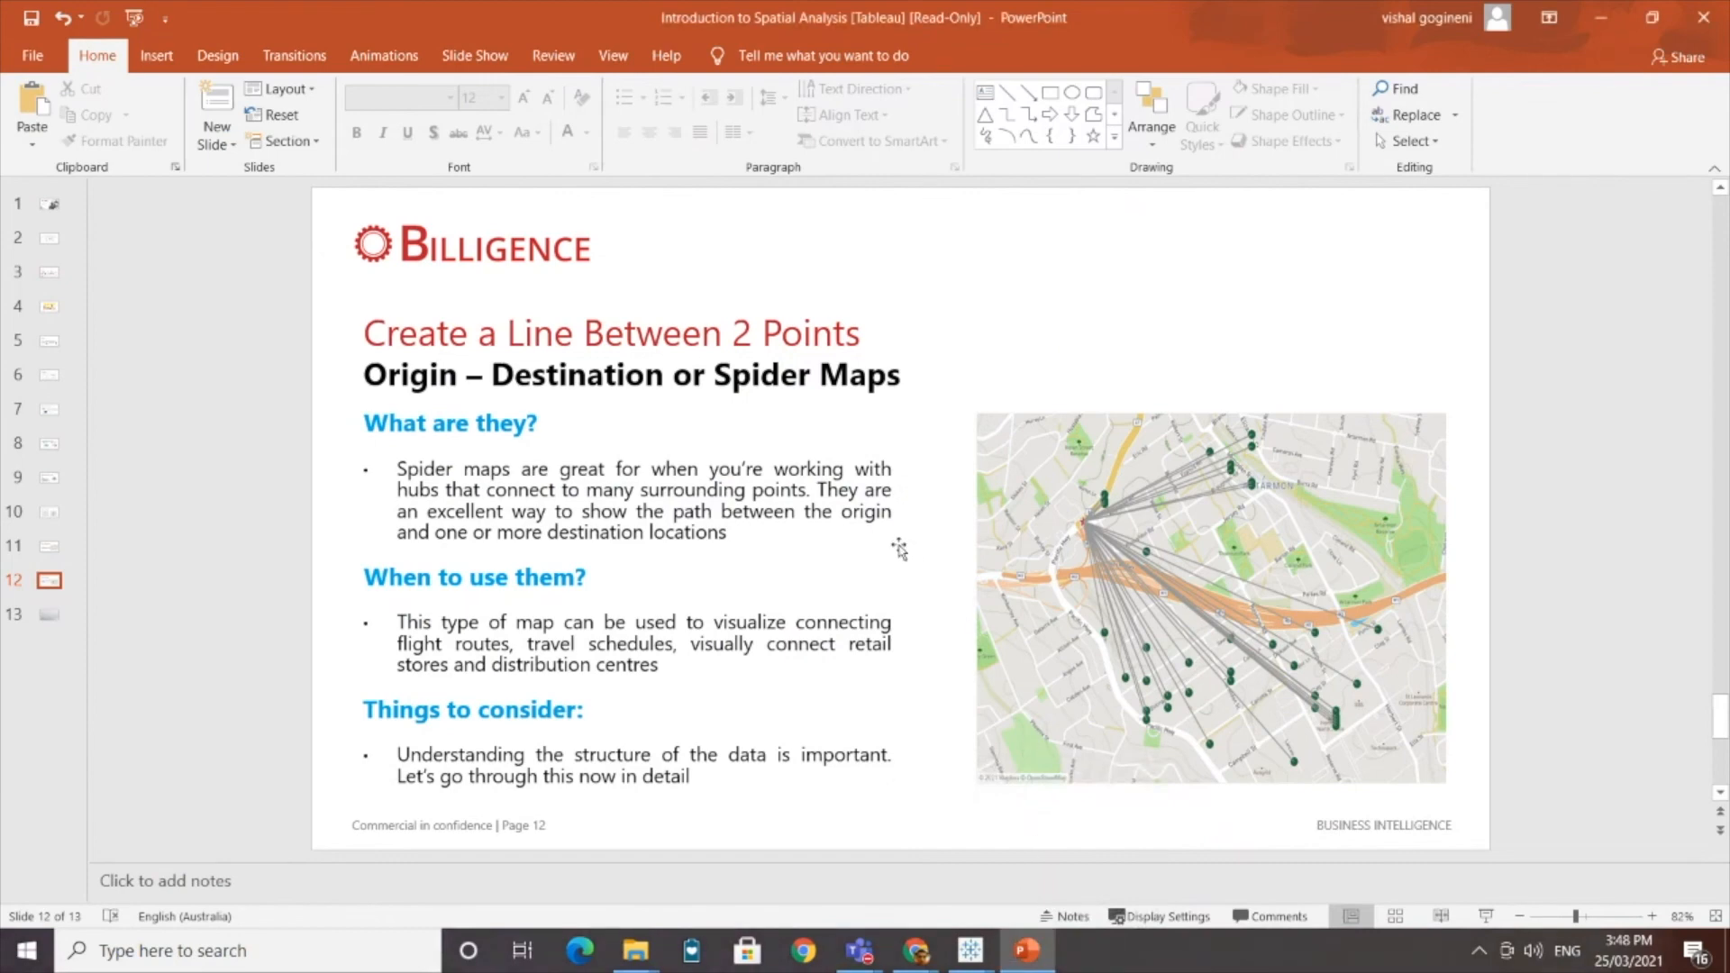